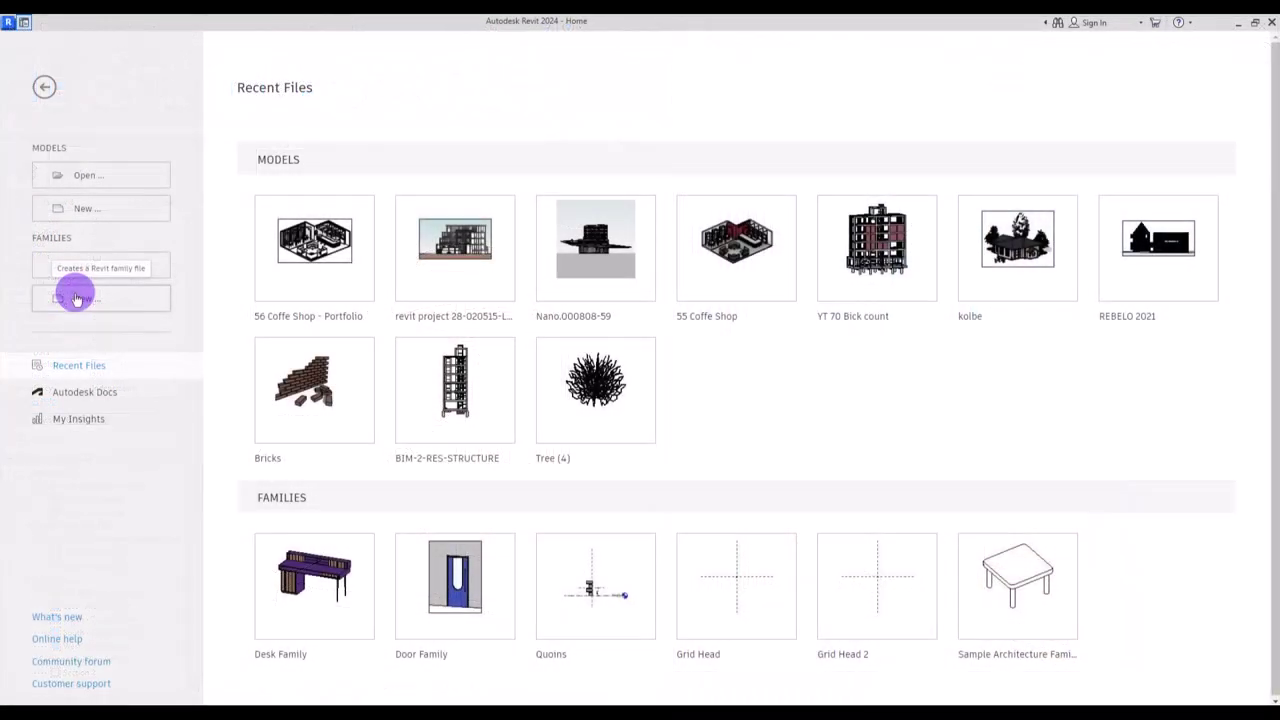
# - Create a new family from the Door.rft template
pyautogui.click(77, 288)
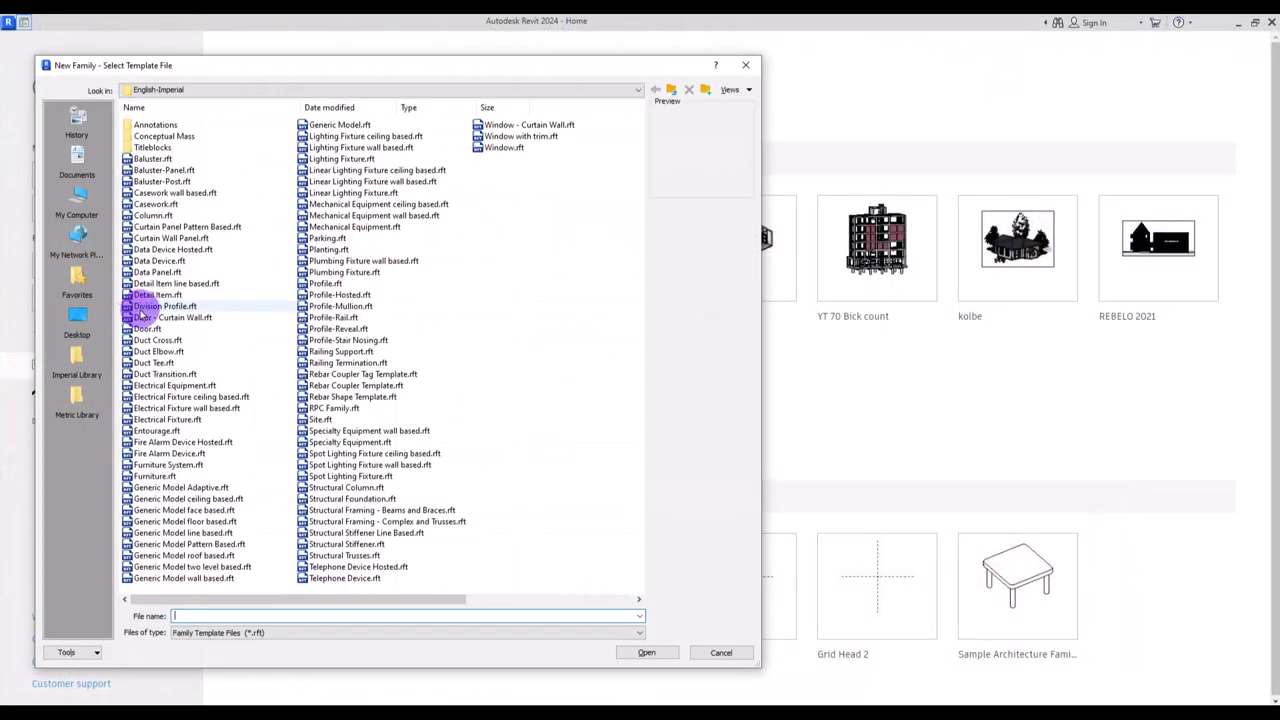
pyautogui.doubleClick(143, 328)
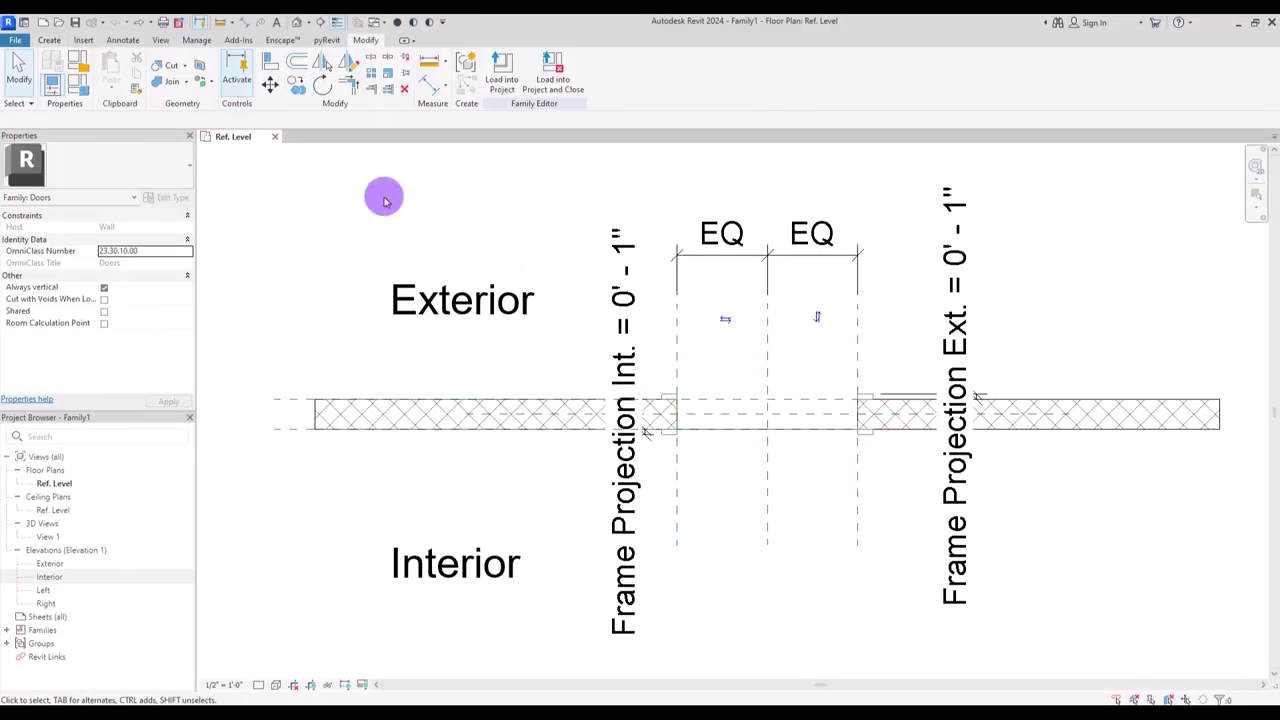
# - Set the family's length units to meters, rounded to 2 decimal places
pyautogui.press('u')
pyautogui.press('n')
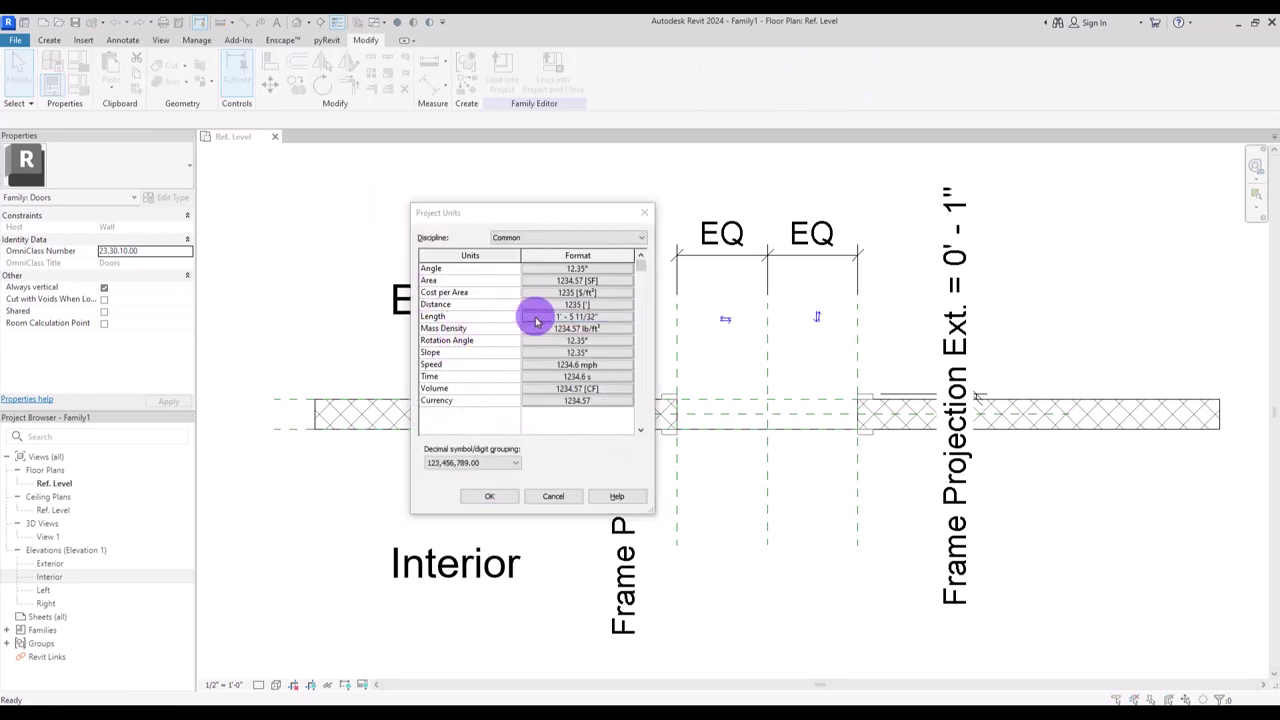
pyautogui.click(540, 316)
pyautogui.click(462, 249)
pyautogui.click(427, 295)
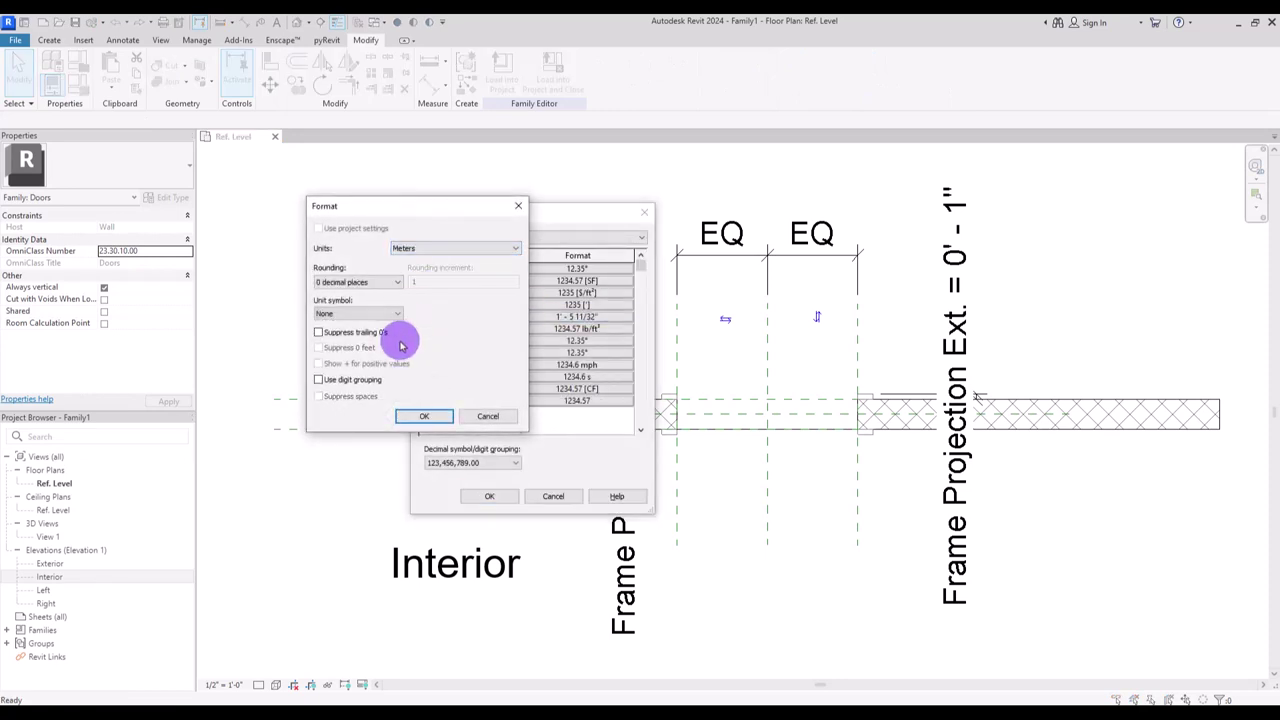
pyautogui.click(390, 282)
pyautogui.click(358, 340)
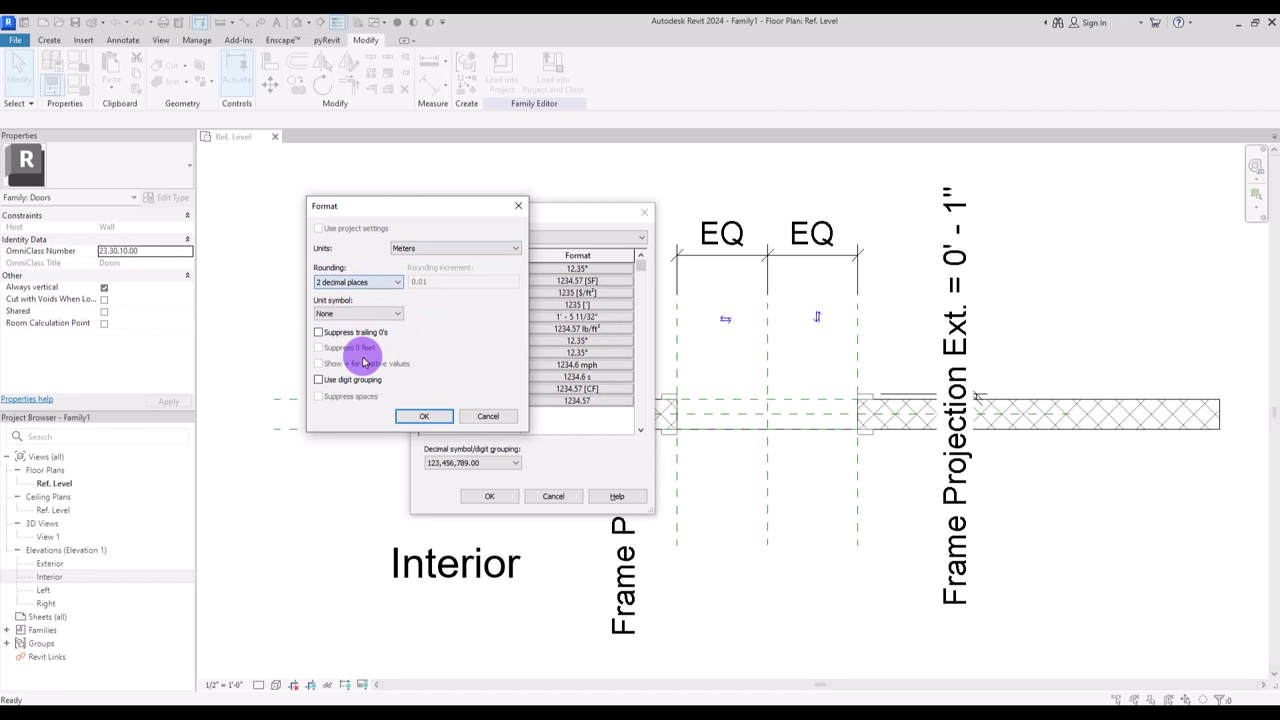
pyautogui.click(424, 416)
pyautogui.click(489, 496)
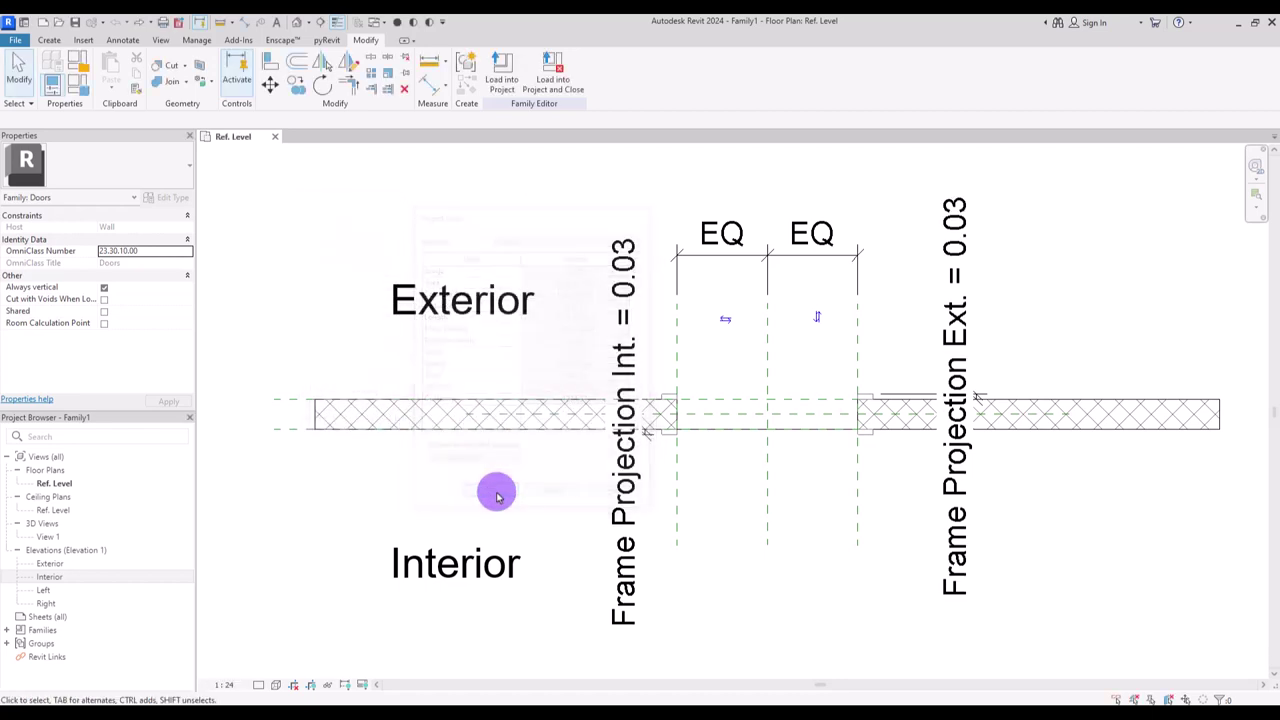
# - Delete the template's exterior and interior frame trim around the door opening in the Ref. Level plan
pyautogui.click(663, 389)
pyautogui.press('Escape')
pyautogui.click(673, 437)
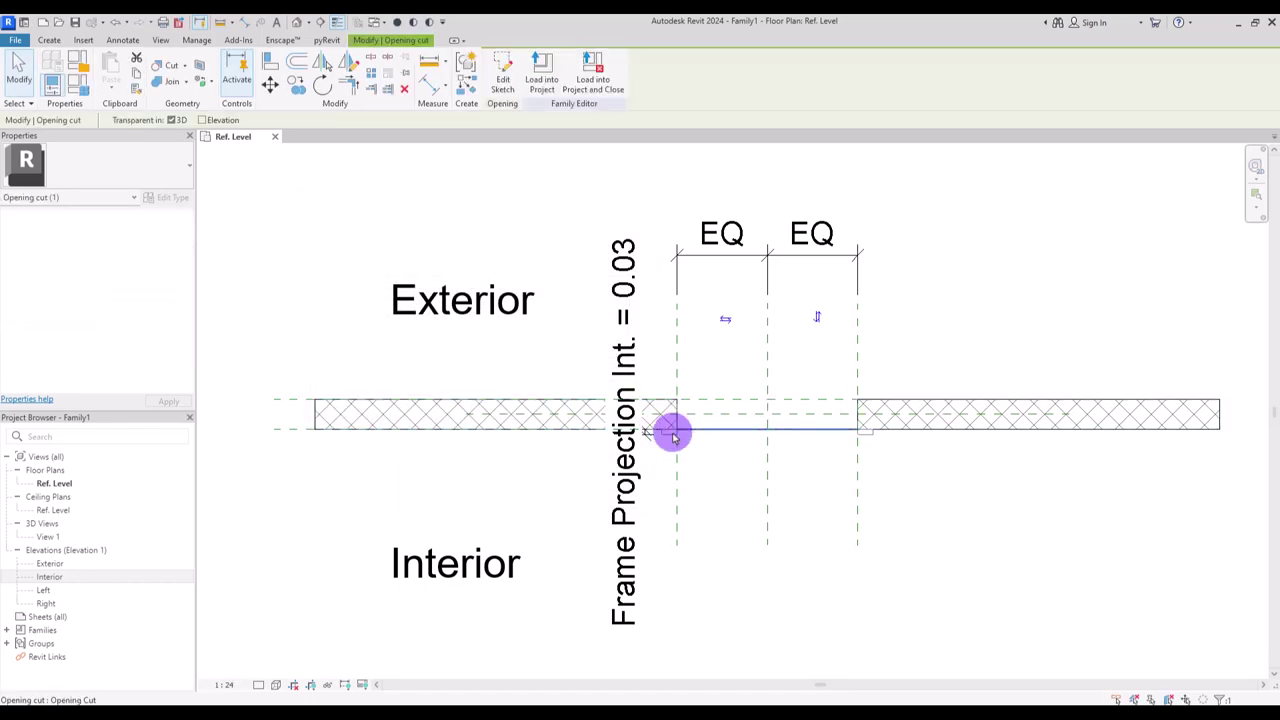
pyautogui.press('Escape')
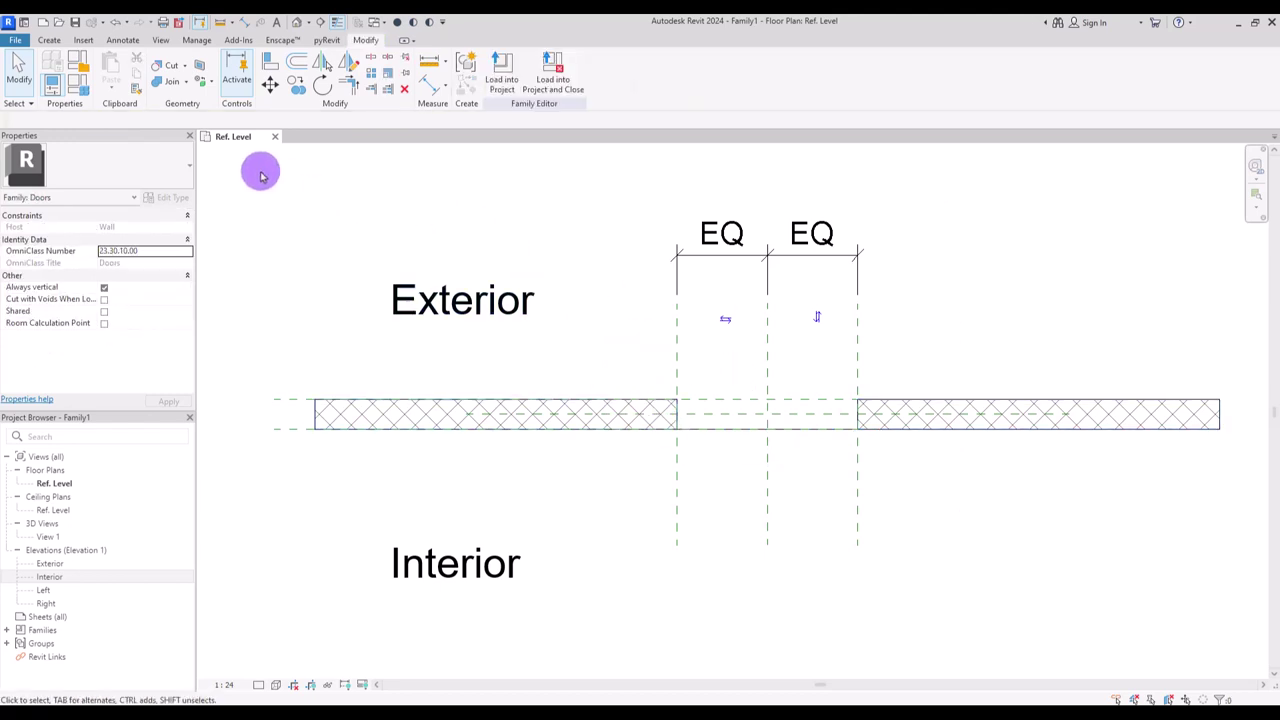
# - Select the wall's opening cut in 3D and edit its boundary sketch in the Interior elevation
pyautogui.click(296, 24)
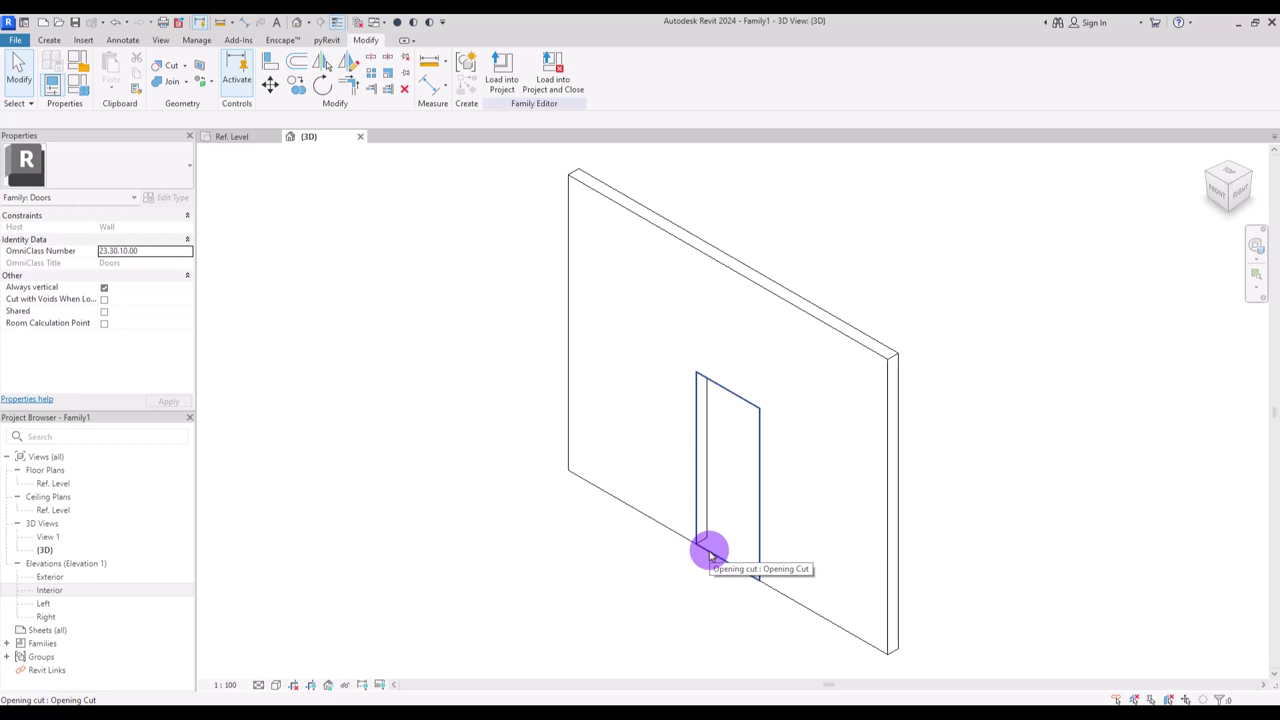
pyautogui.click(710, 553)
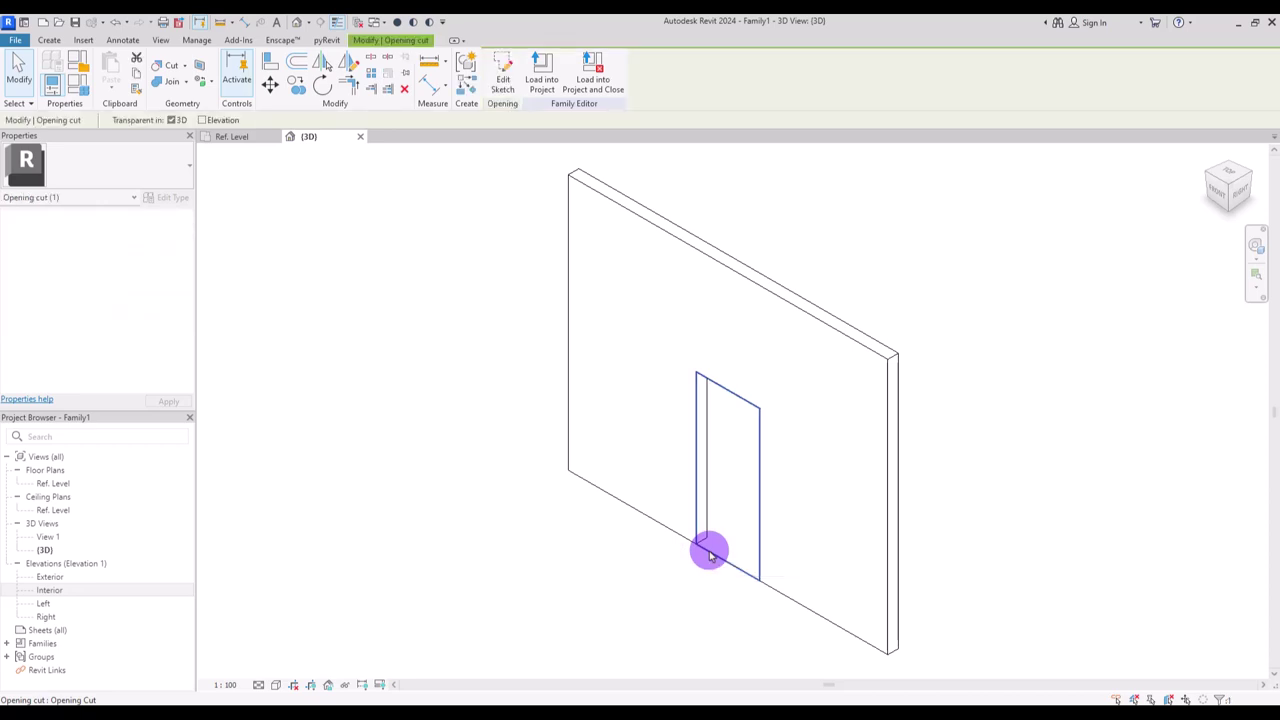
pyautogui.click(502, 86)
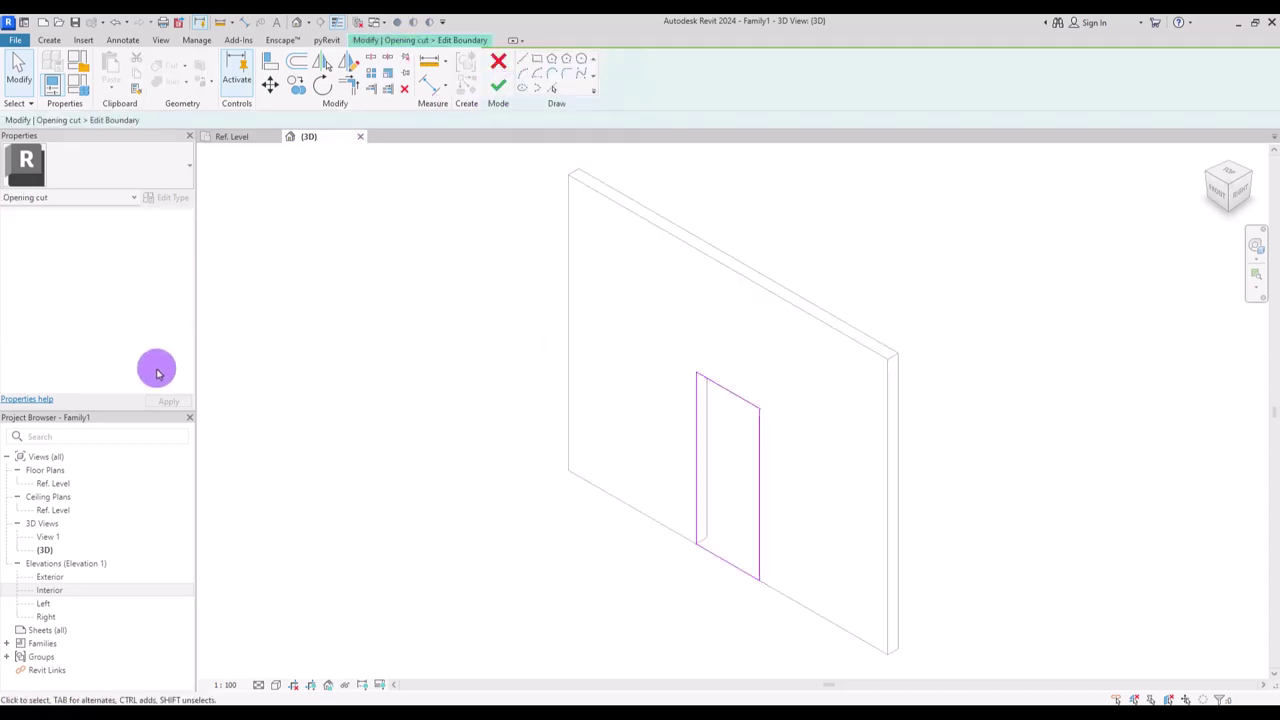
pyautogui.doubleClick(50, 590)
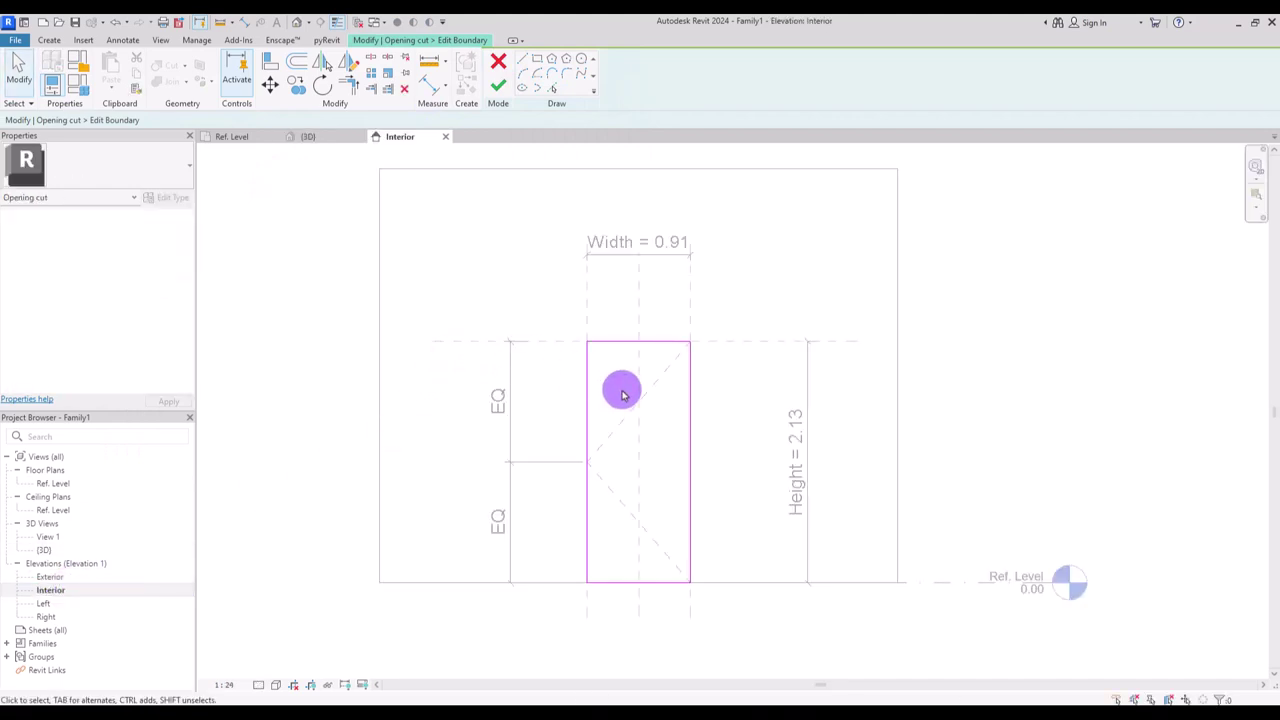
# - Replace the top line of the opening boundary with a semicircular arc of about 0.46 m radius between the two side lines
pyautogui.click(645, 342)
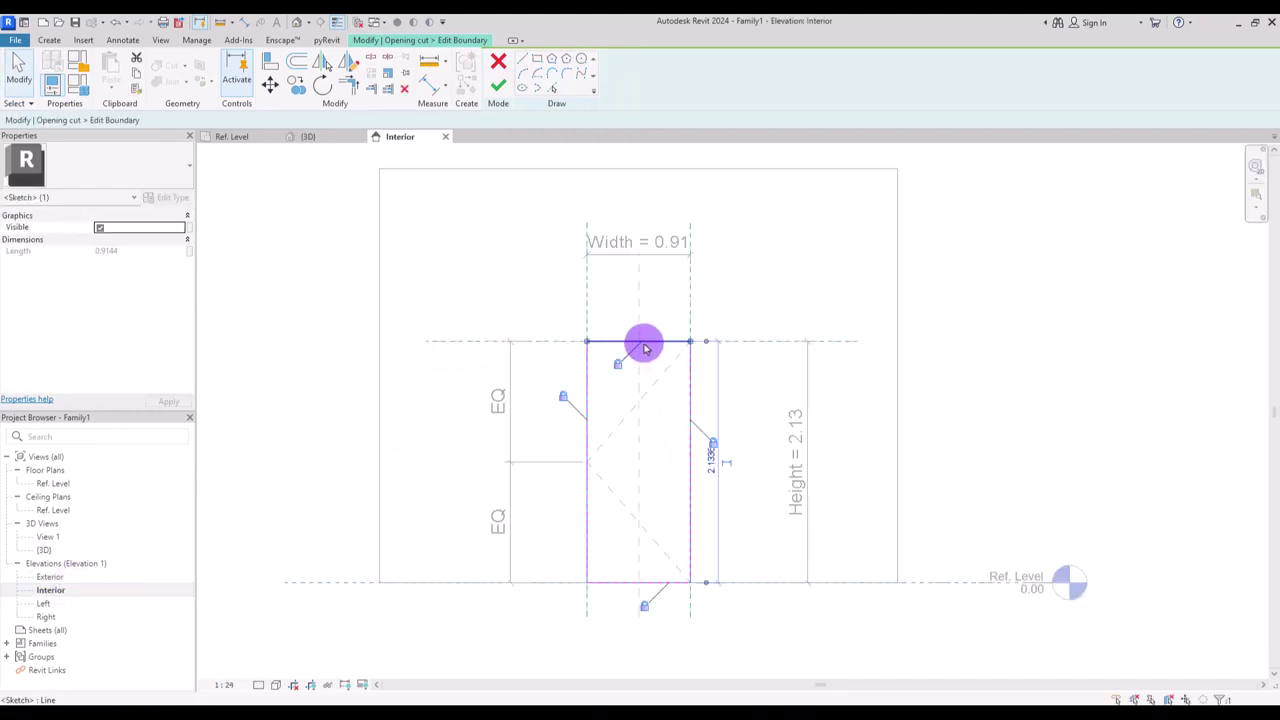
pyautogui.press('Delete')
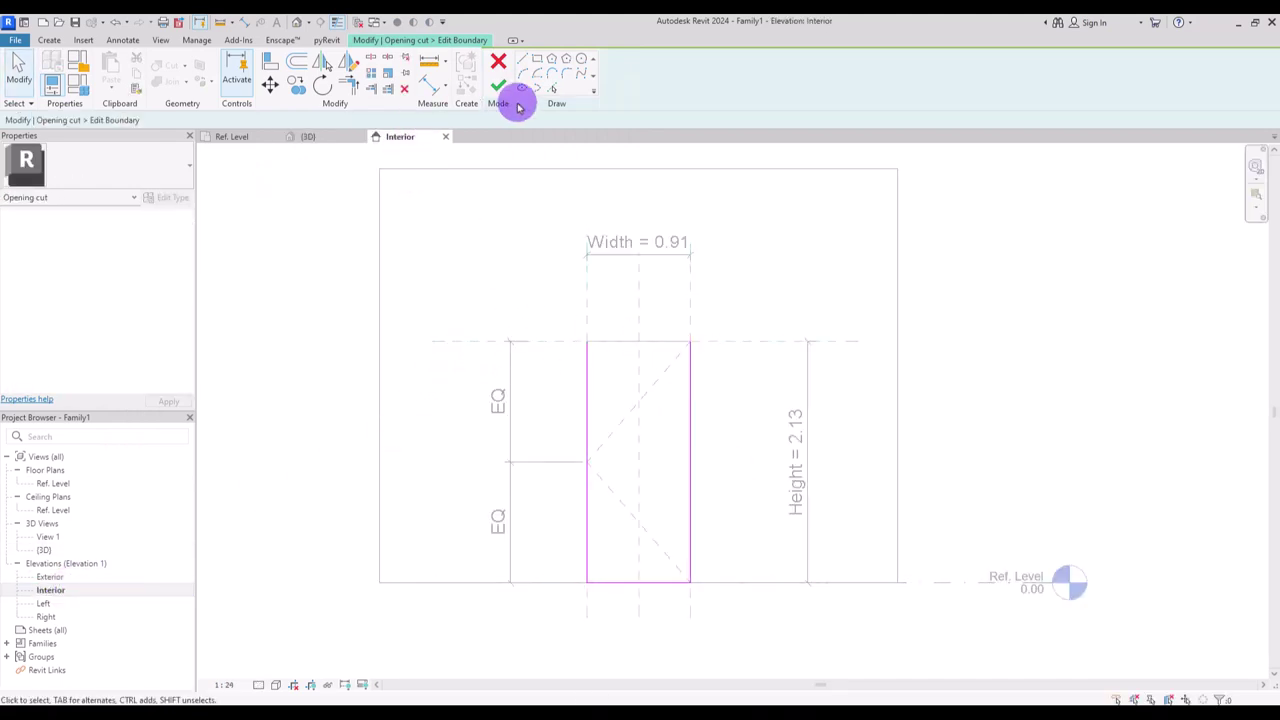
pyautogui.click(530, 79)
pyautogui.click(588, 342)
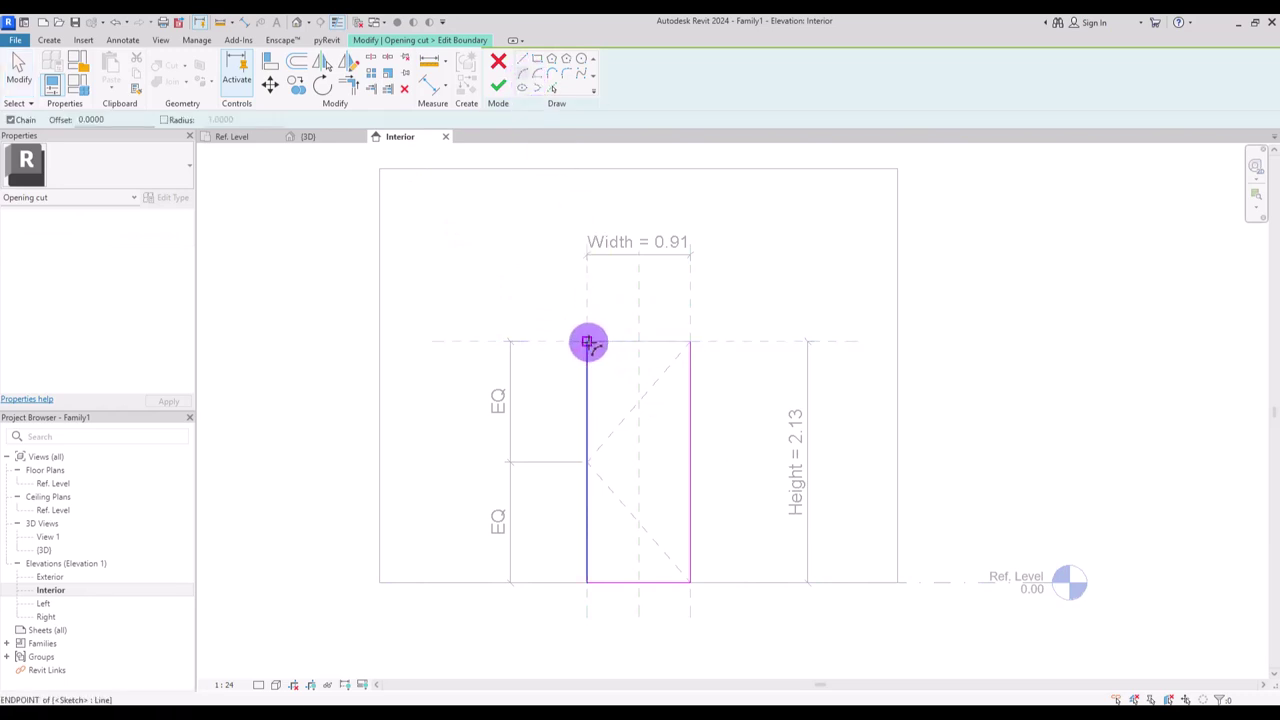
pyautogui.click(689, 342)
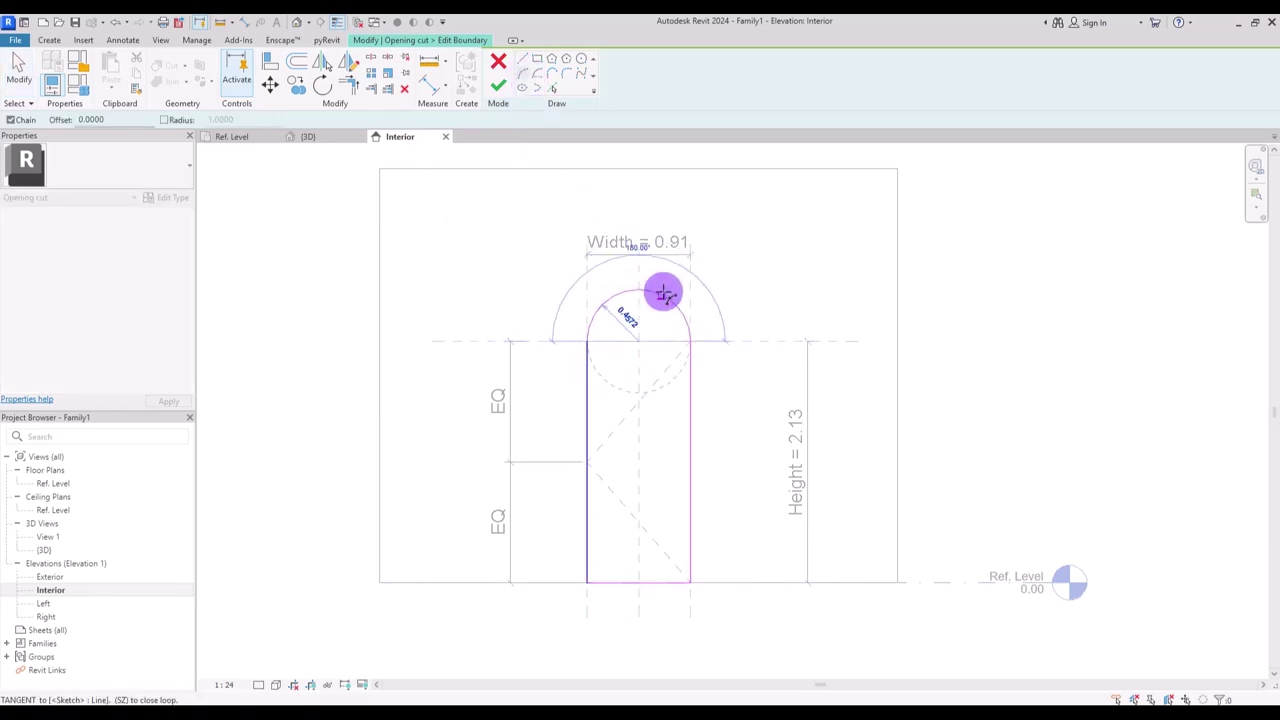
pyautogui.click(663, 292)
pyautogui.click(678, 316)
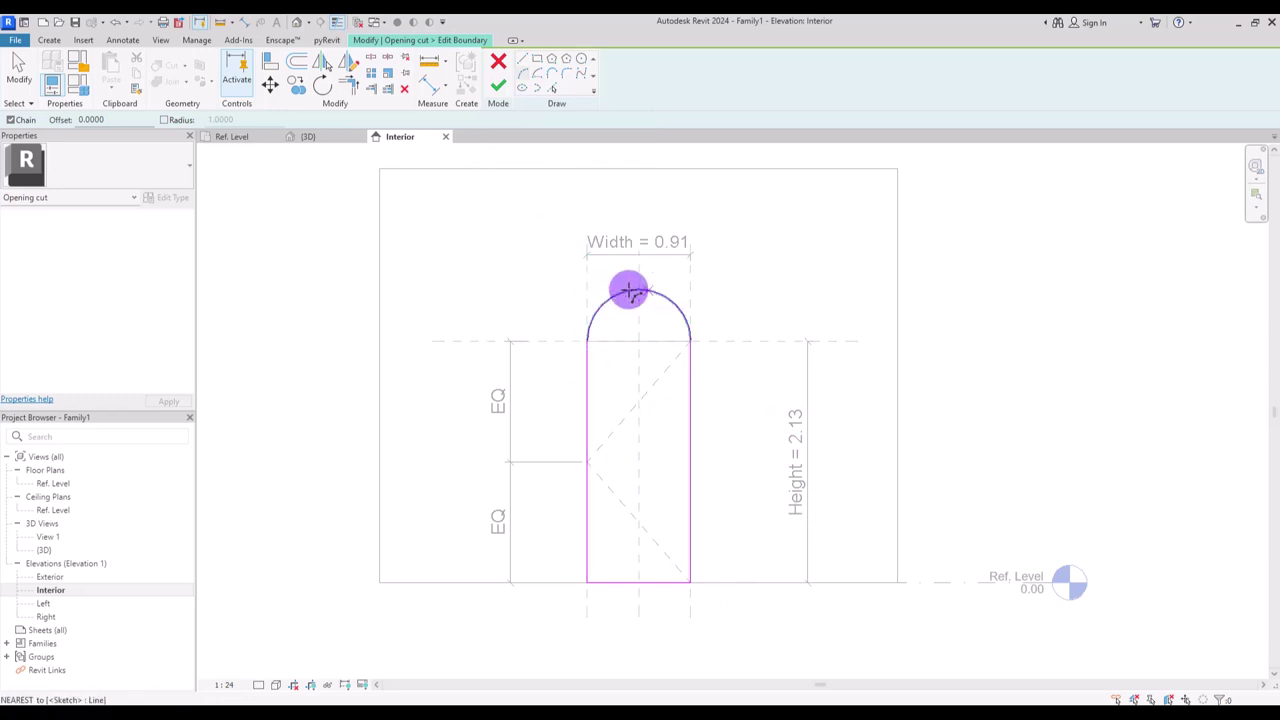
pyautogui.press('Escape')
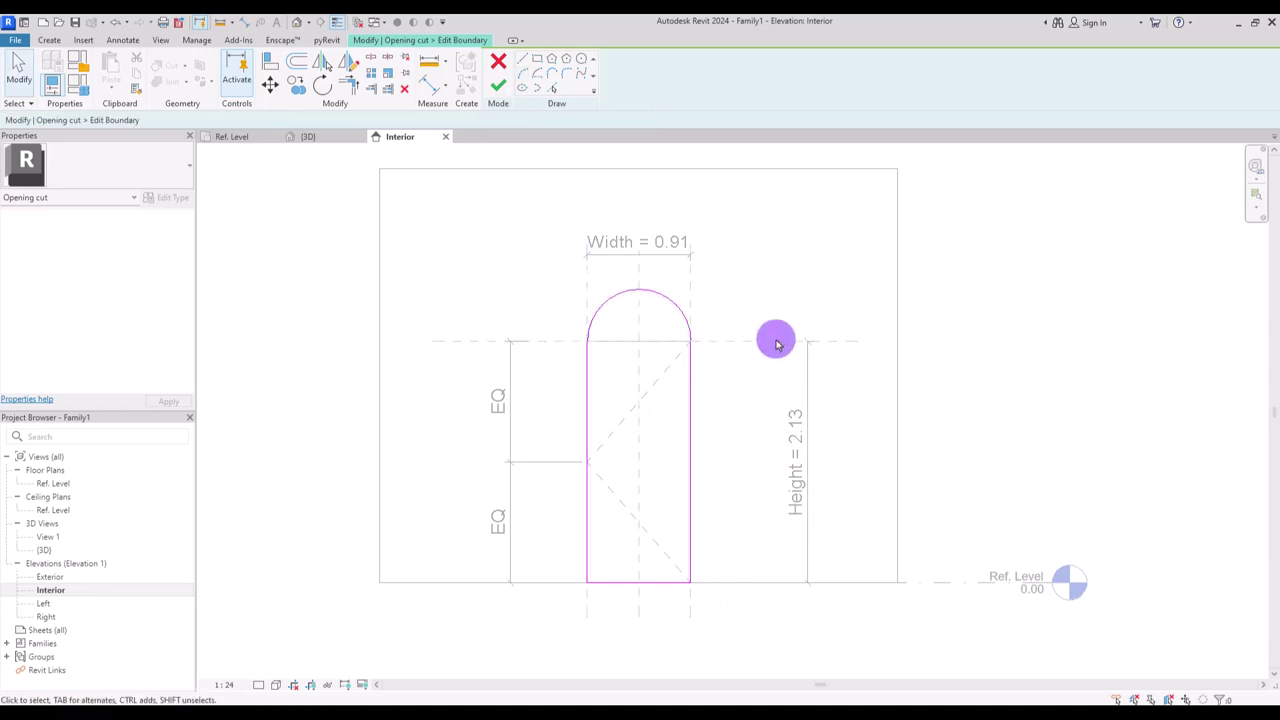
# - Shorten the arc to its right quarter, ending at the centerline, and align its upper end with the height reference plane
pyautogui.click(612, 302)
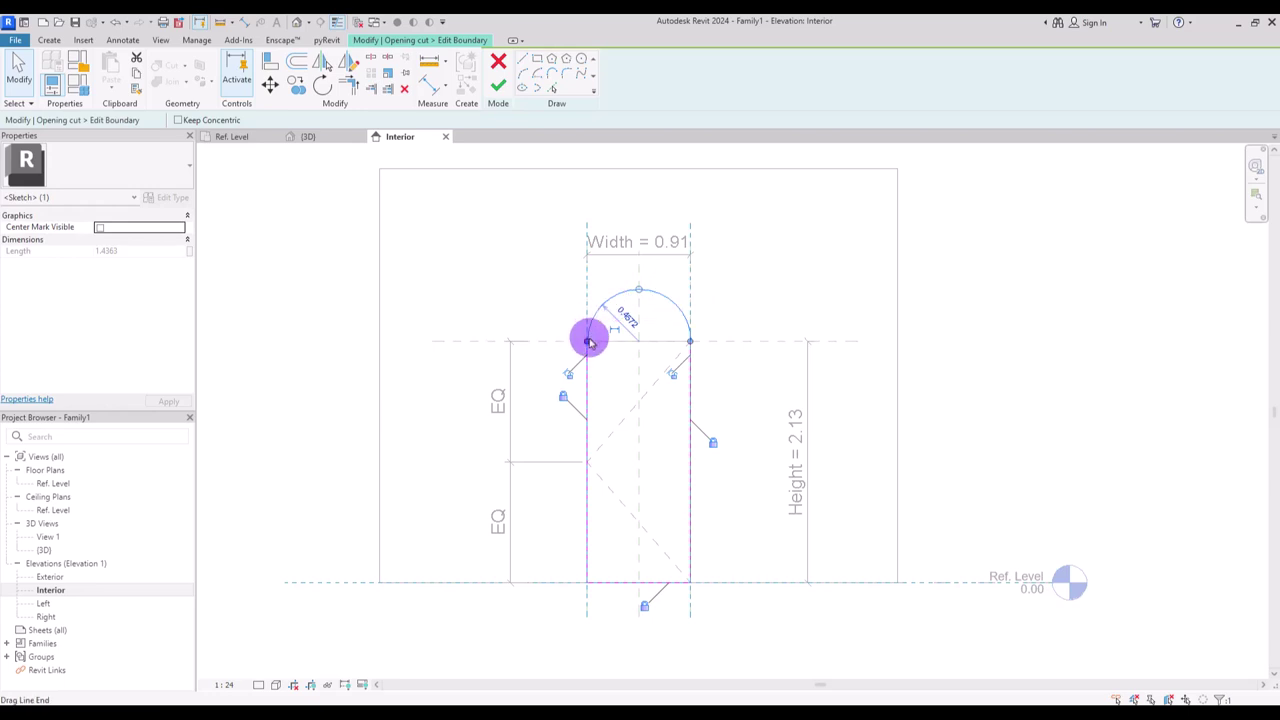
pyautogui.moveTo(587, 341); pyautogui.dragTo(645, 300)
pyautogui.click(802, 277)
pyautogui.click(270, 63)
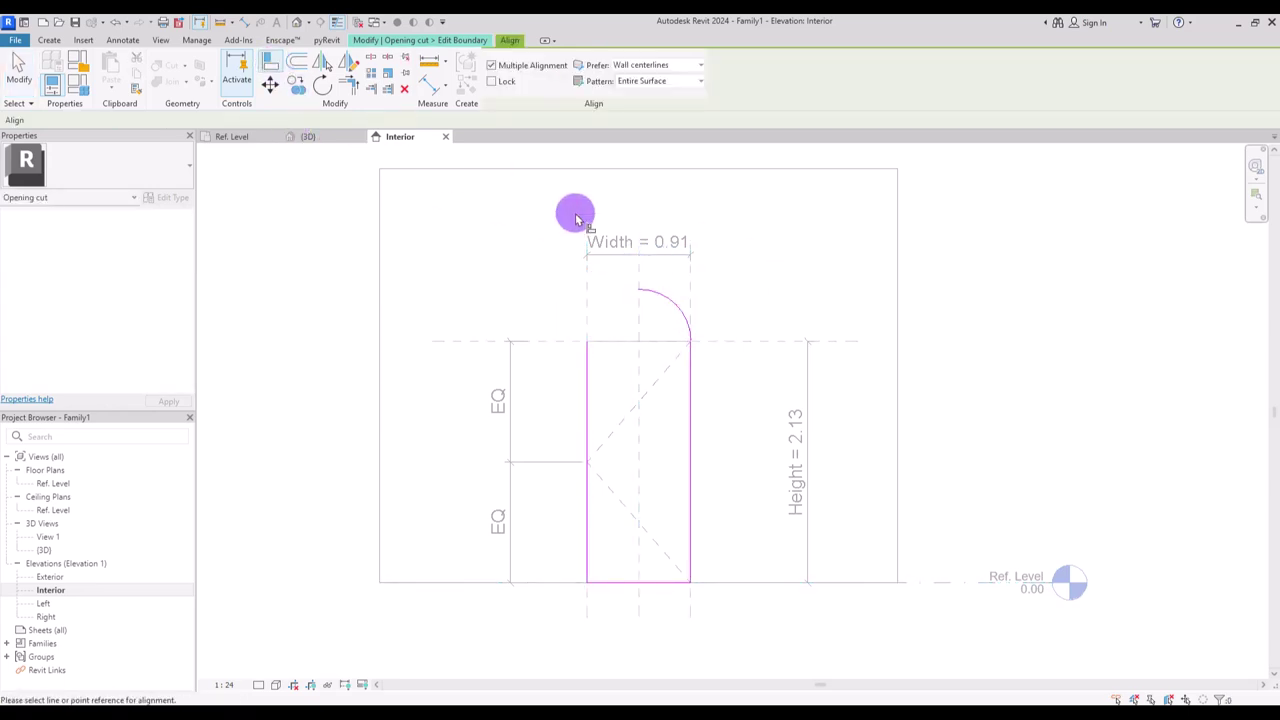
pyautogui.click(636, 290)
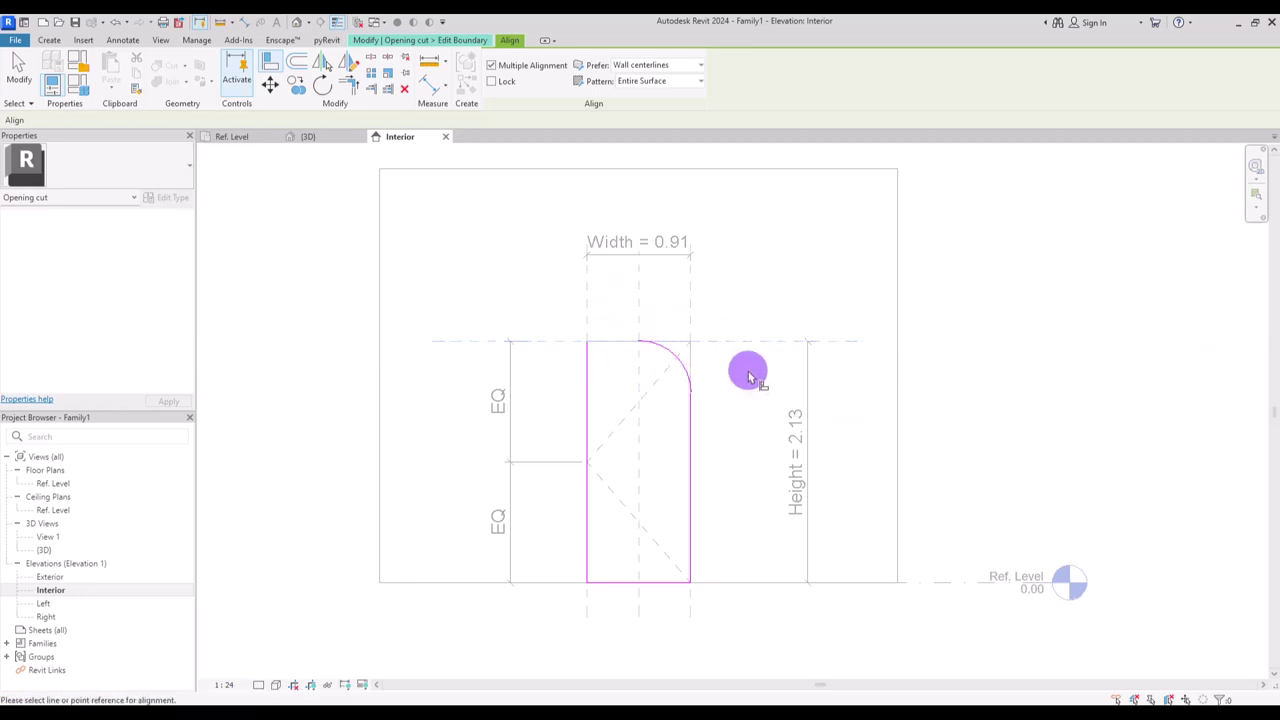
pyautogui.press('Escape')
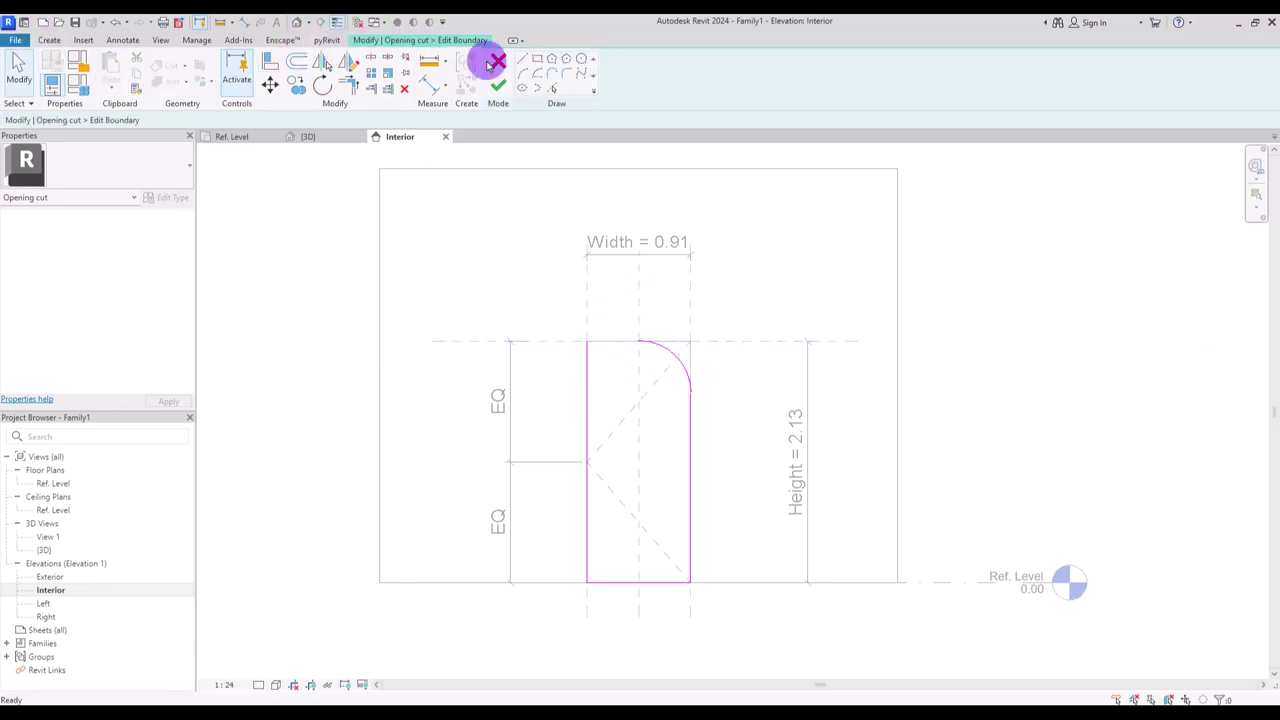
# - Draw a second arc of about 0.46 m radius from the left side line and shorten it to its left quarter
pyautogui.click(524, 64)
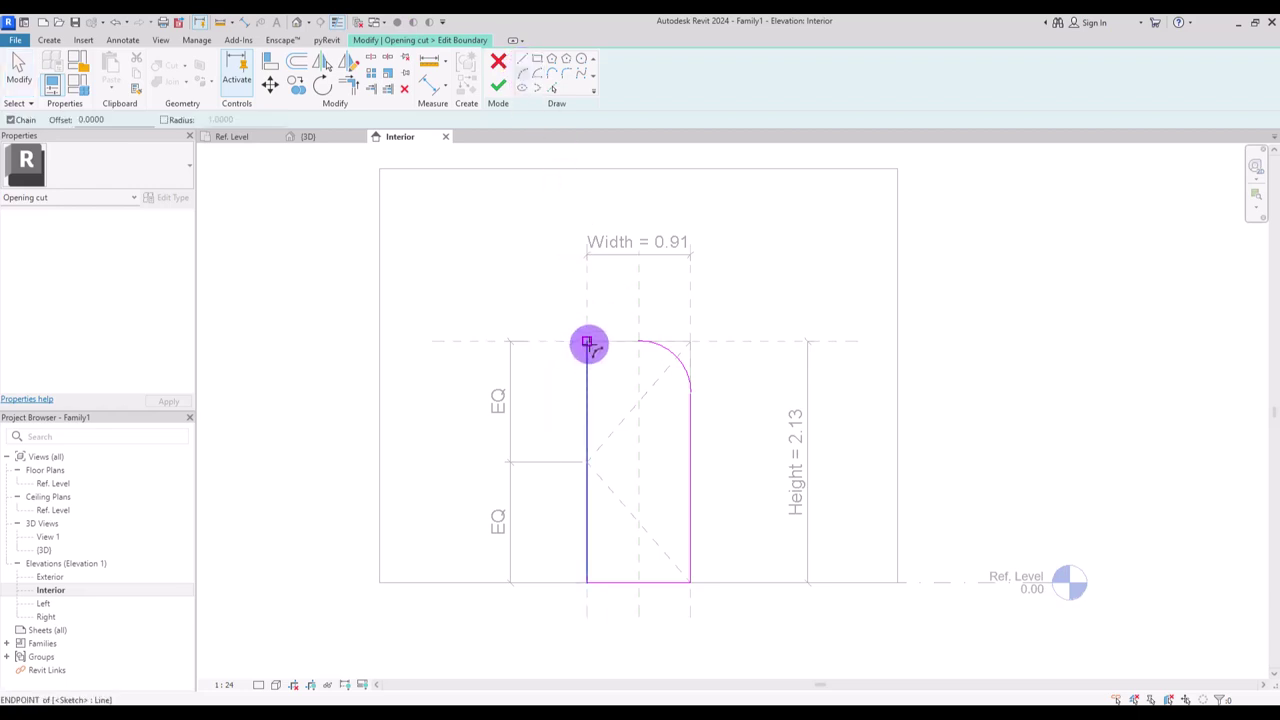
pyautogui.click(588, 343)
pyautogui.click(690, 342)
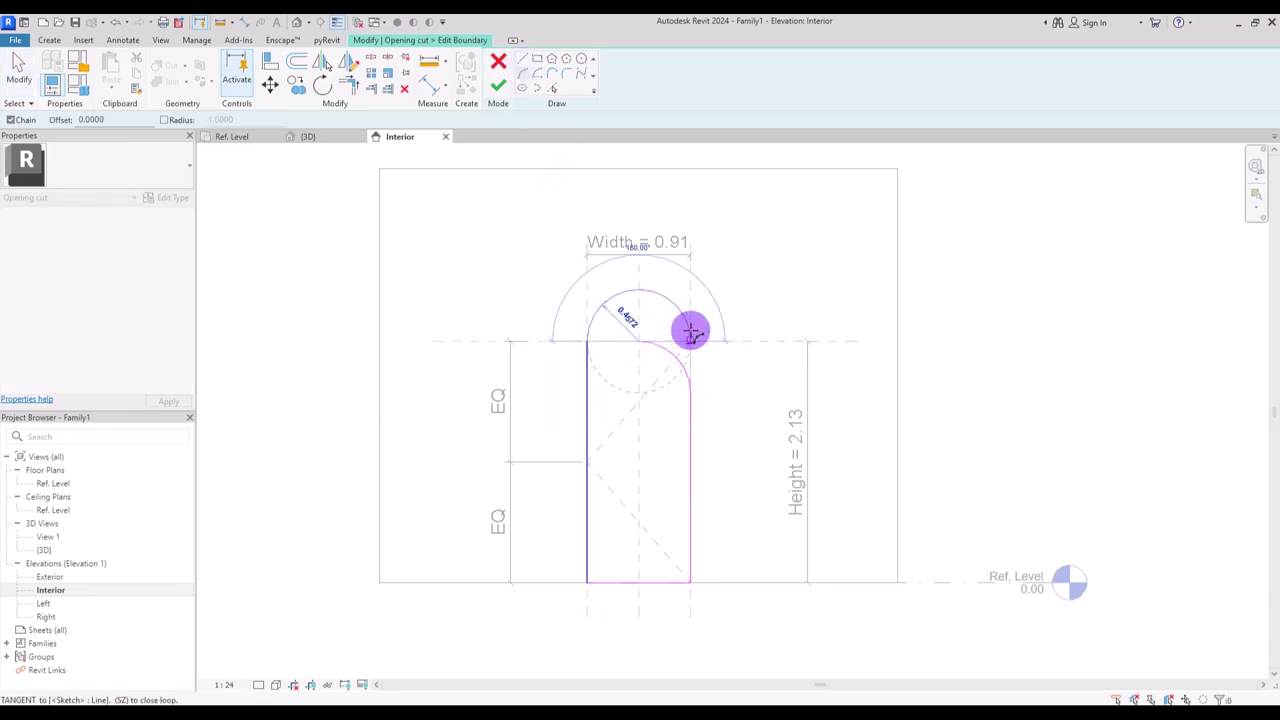
pyautogui.click(674, 304)
pyautogui.press('Escape')
pyautogui.click(689, 343)
pyautogui.moveTo(689, 343); pyautogui.dragTo(640, 292)
# - Align the left quarter arc's upper end with the height reference plane and finish the opening boundary sketch
pyautogui.click(270, 60)
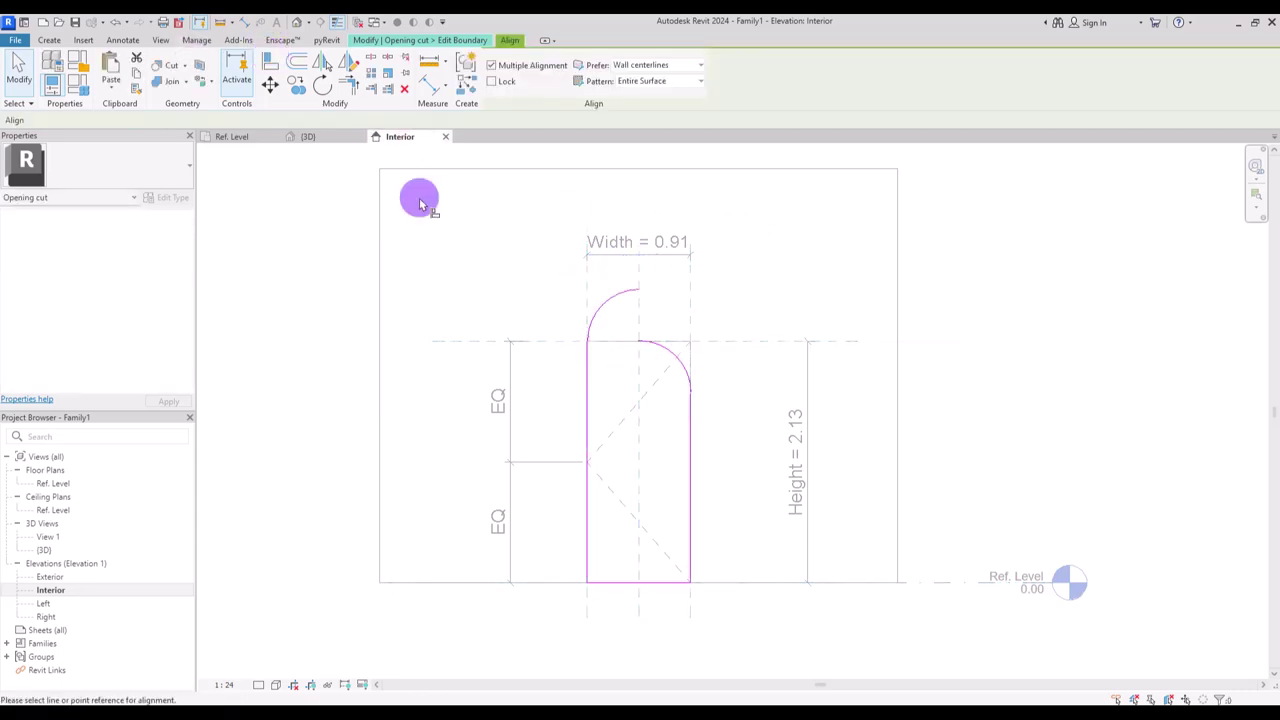
pyautogui.click(640, 289)
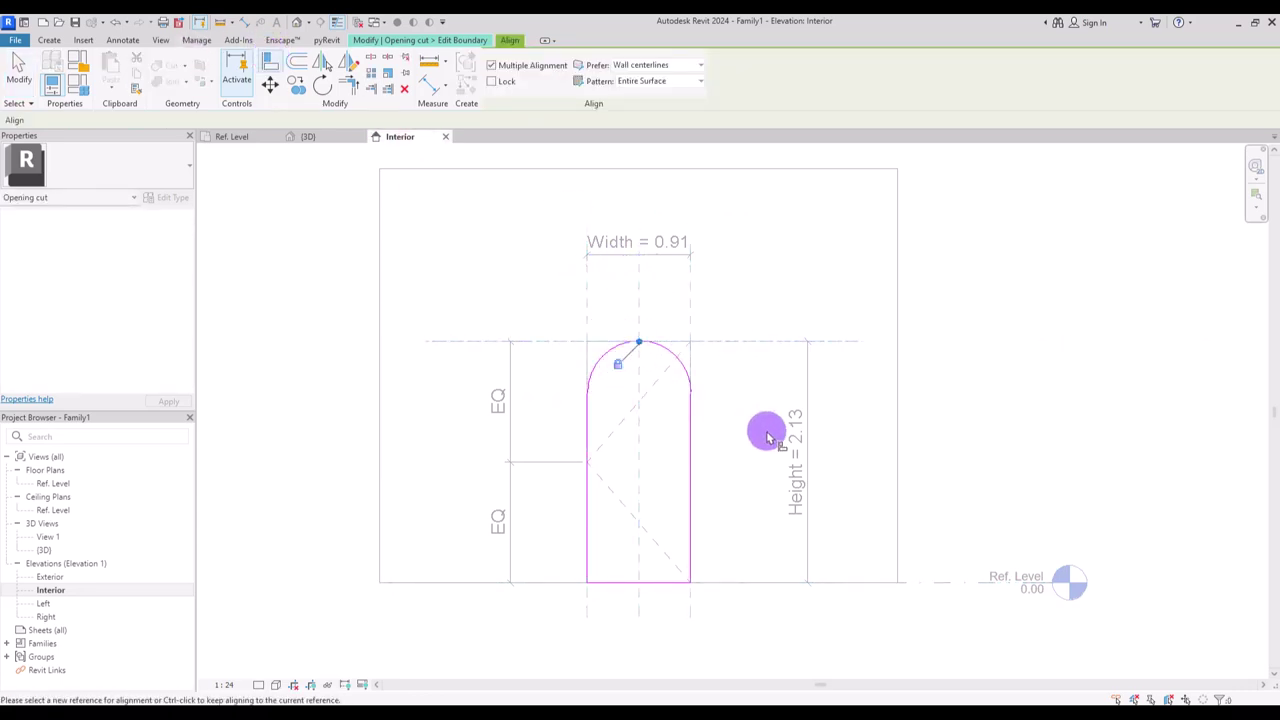
pyautogui.press('Escape')
pyautogui.click(498, 85)
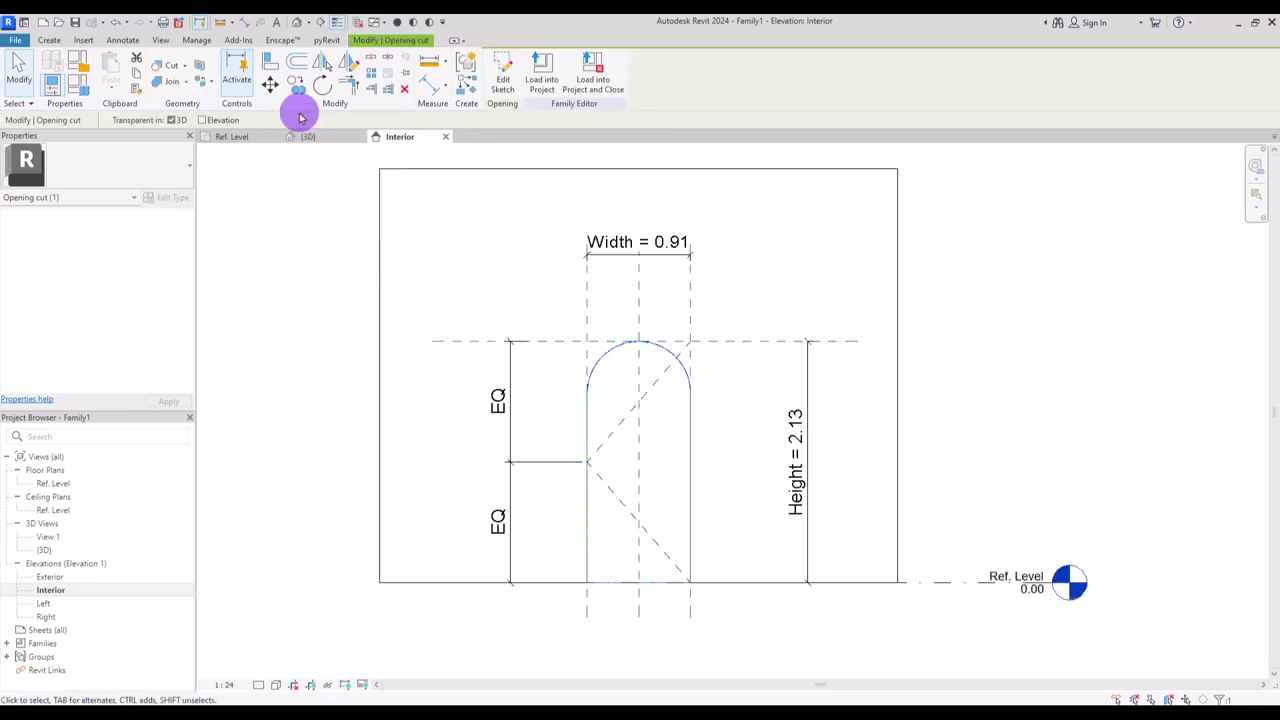
# - Inspect the arched opening in the 3D view
pyautogui.click(297, 24)
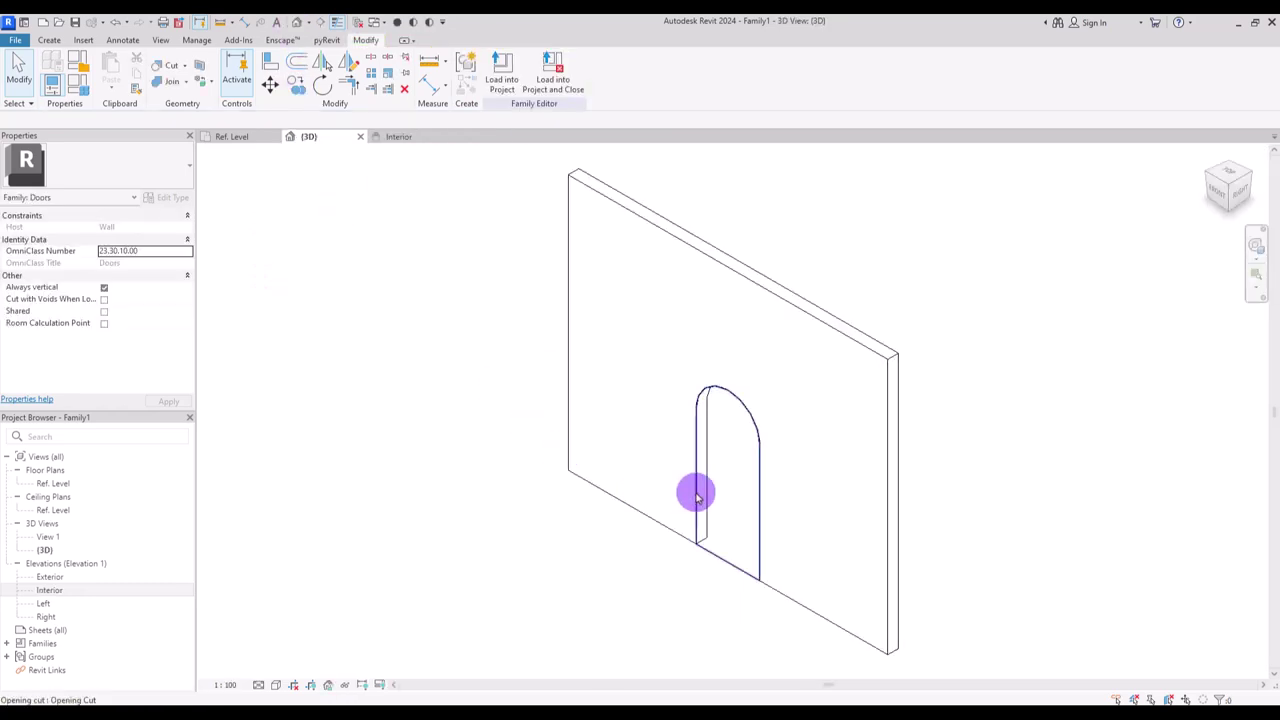
pyautogui.keyDown('shift'); pyautogui.moveTo(691, 491); pyautogui.dragTo(458, 333, button='middle'); pyautogui.keyUp('shift')
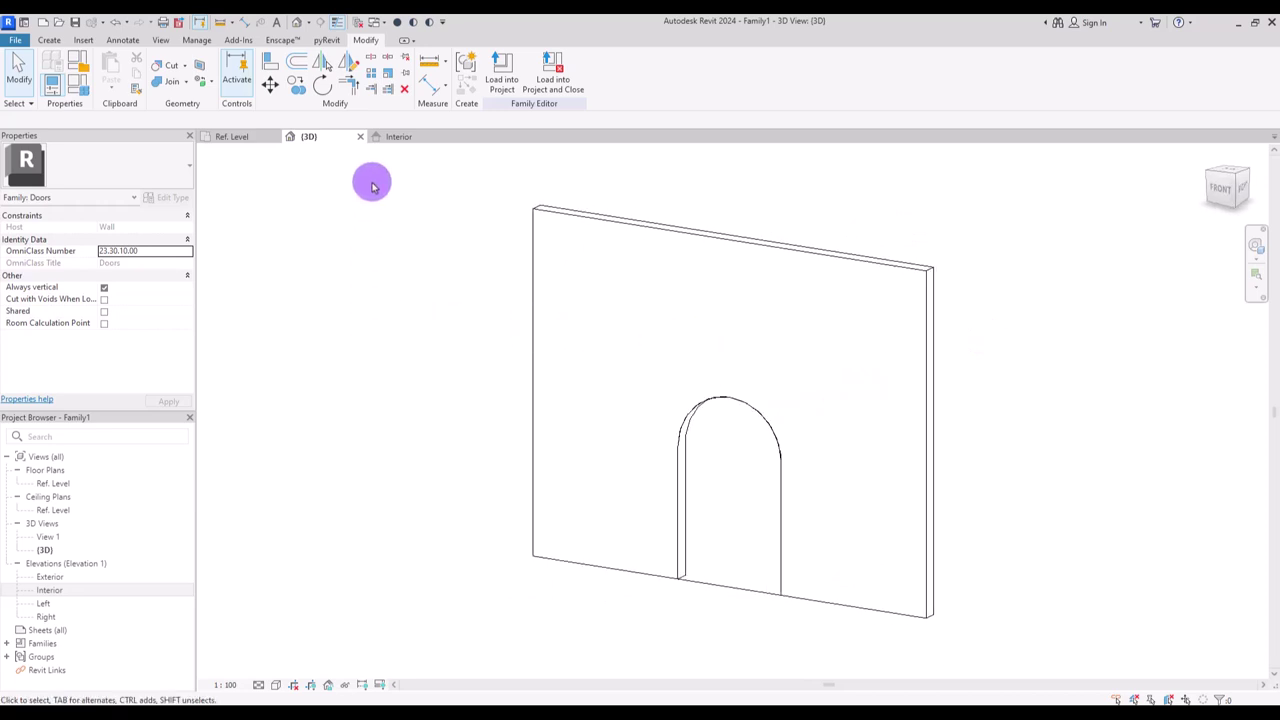
# - Start an extrusion in the Interior elevation and trace the arched opening's two sides and arcs as sketch lines
pyautogui.click(400, 137)
pyautogui.click(22, 72)
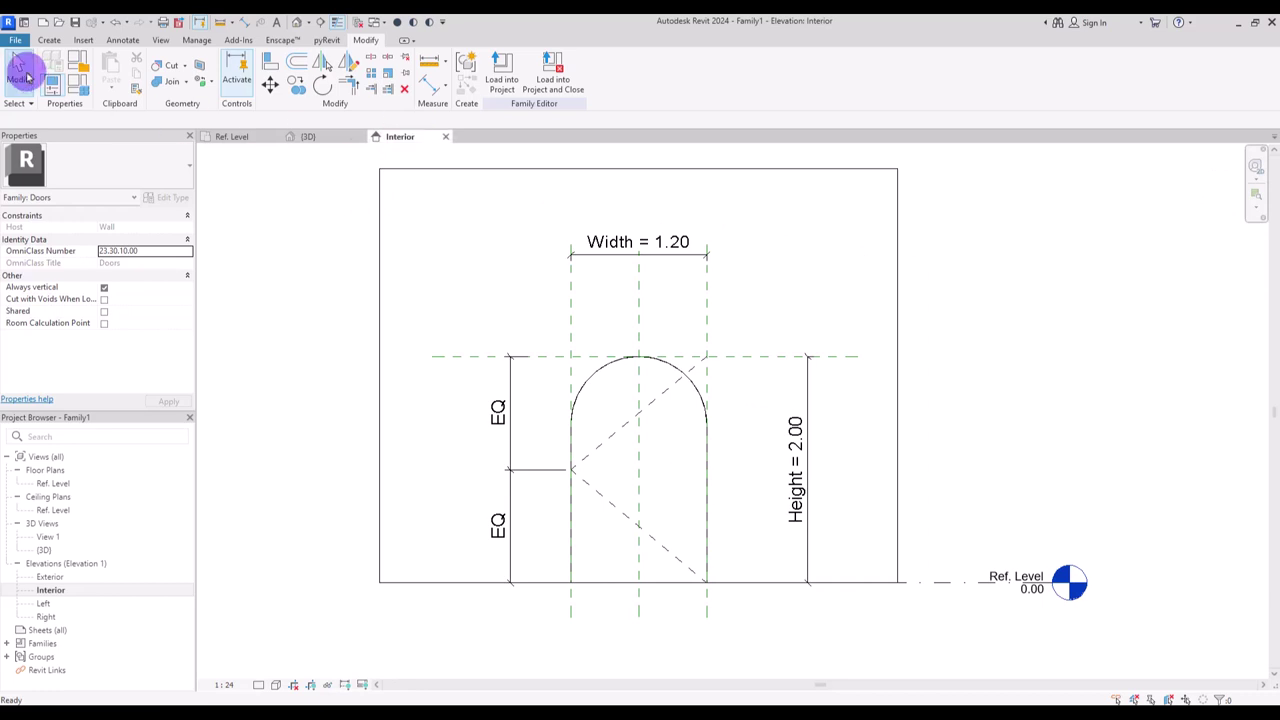
pyautogui.click(46, 42)
pyautogui.click(114, 68)
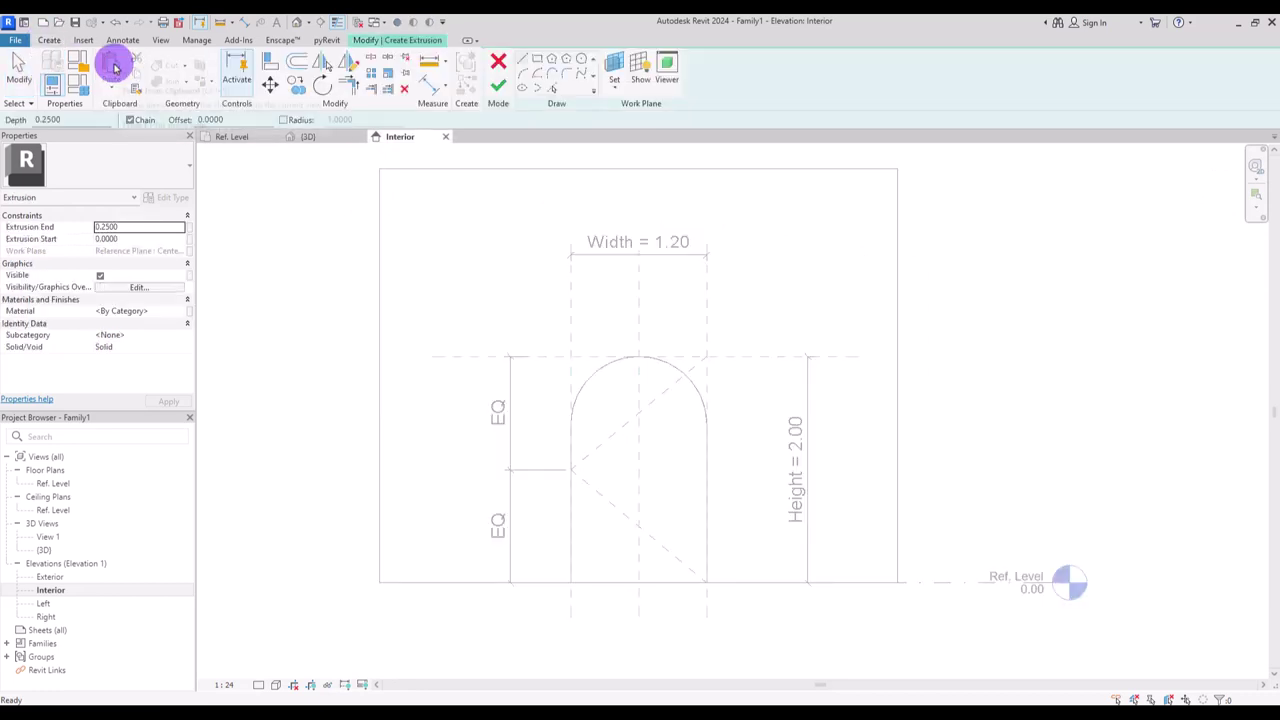
pyautogui.click(555, 90)
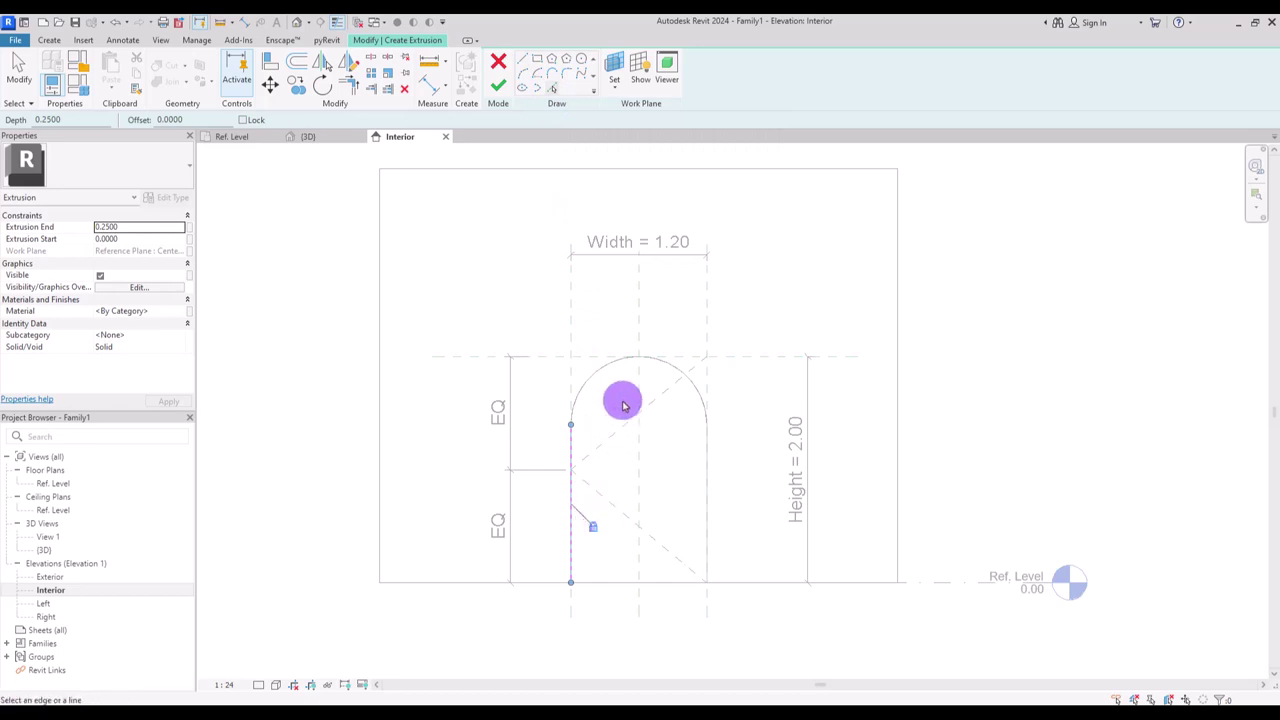
pyautogui.click(608, 363)
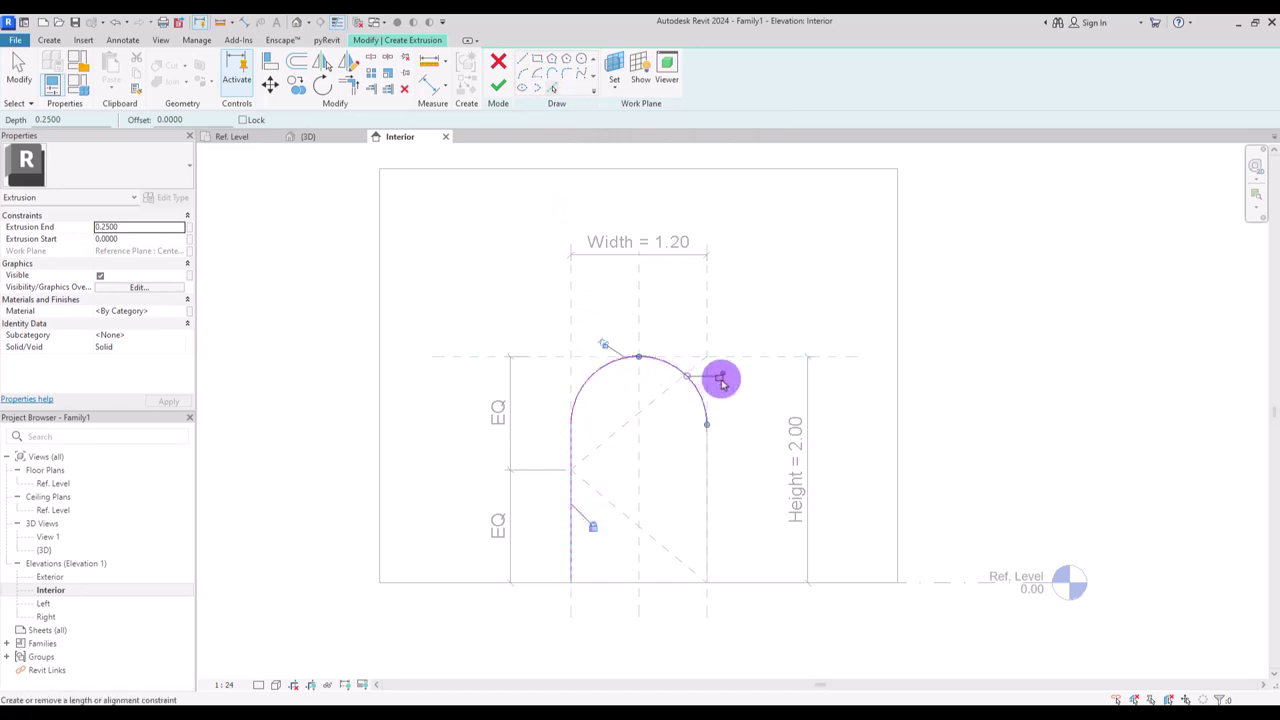
pyautogui.click(699, 492)
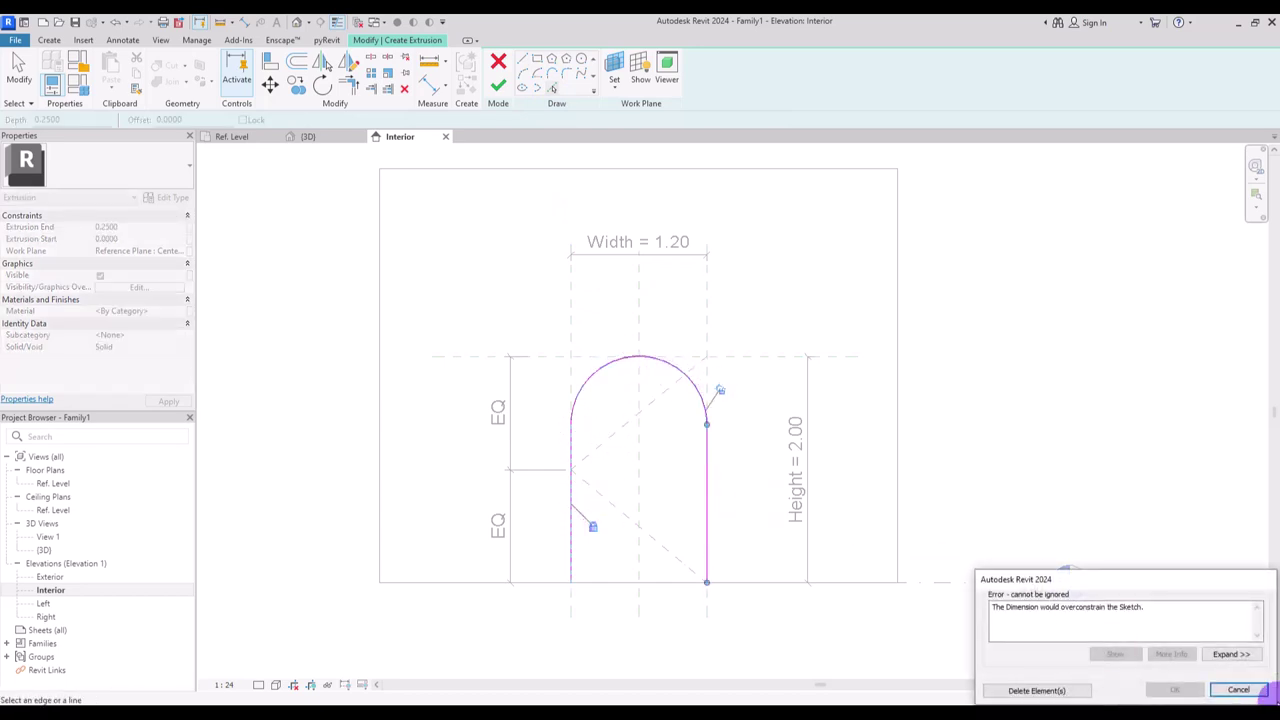
pyautogui.click(1108, 616)
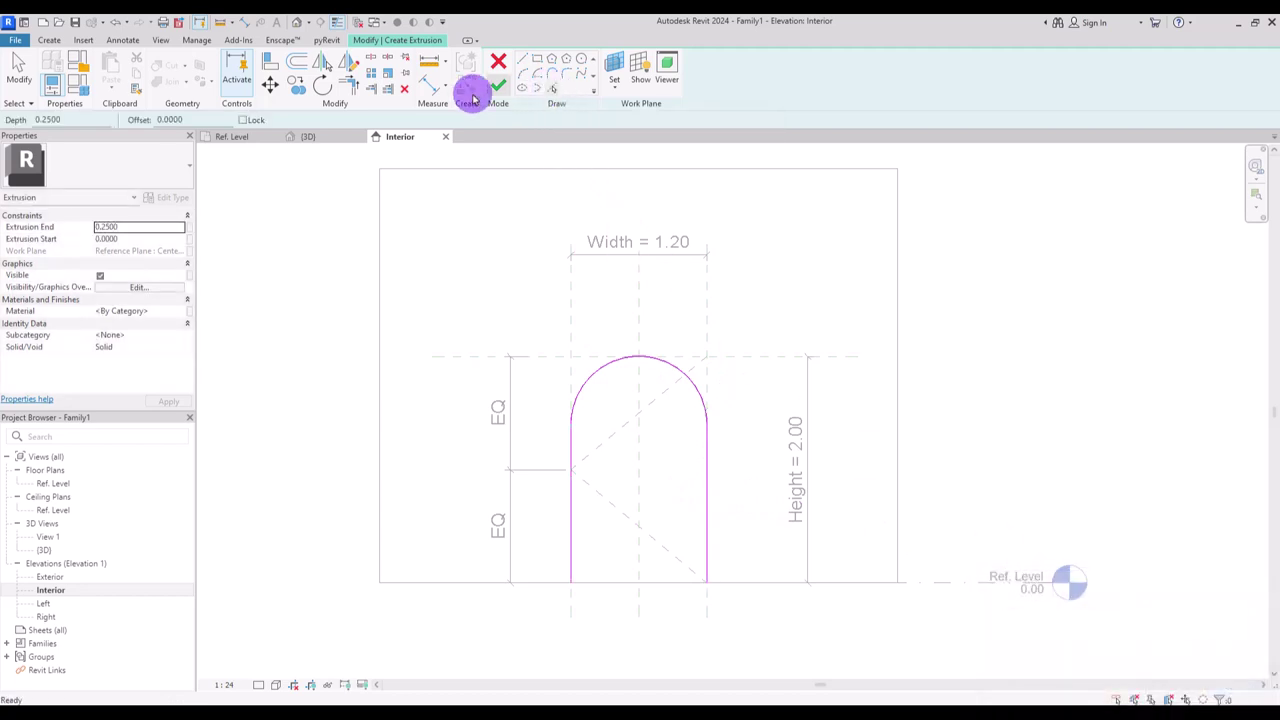
# - Offset the traced opening lines and arcs 0.03 inward to form the inner edge of the frame profile
pyautogui.click(162, 119)
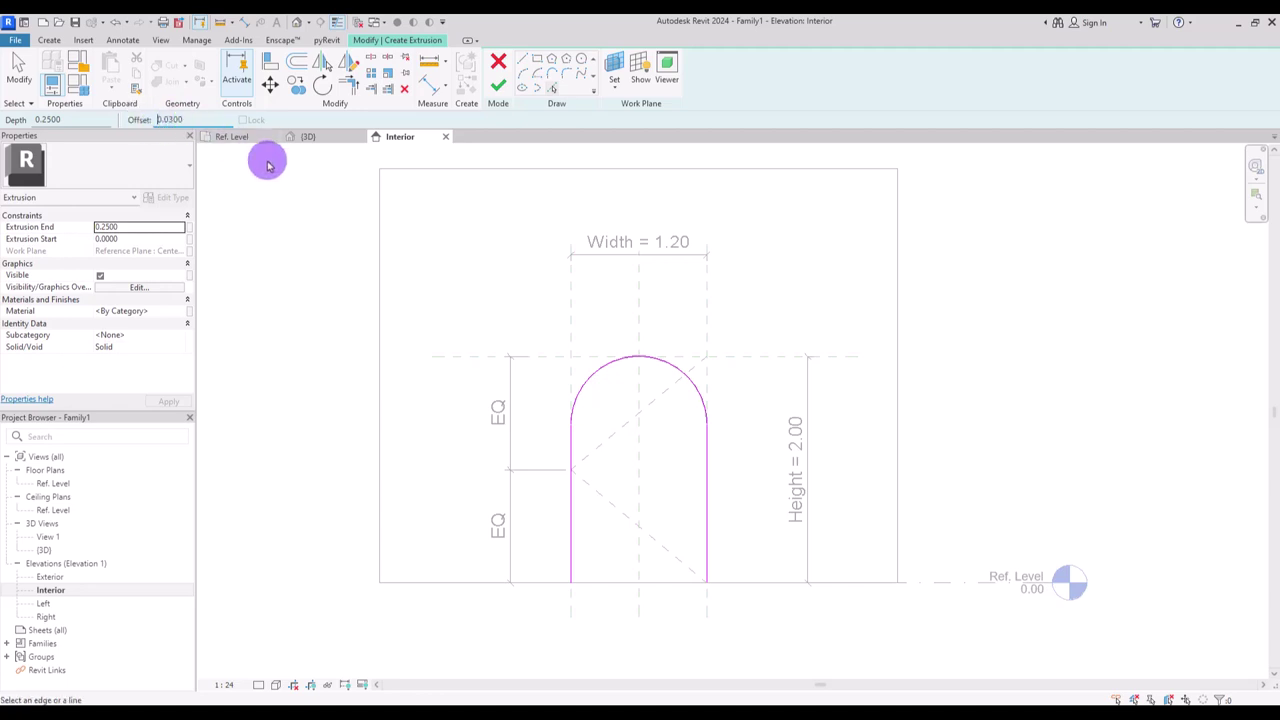
pyautogui.click(571, 508)
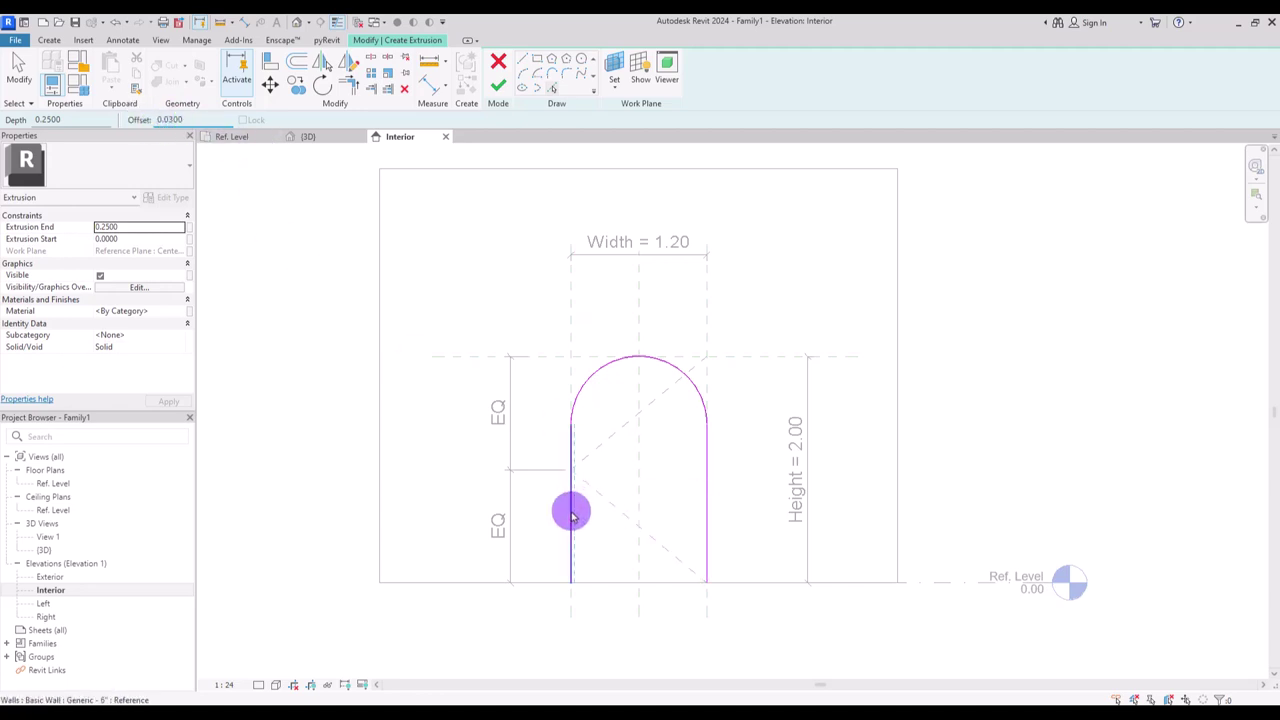
pyautogui.click(594, 385)
pyautogui.click(677, 373)
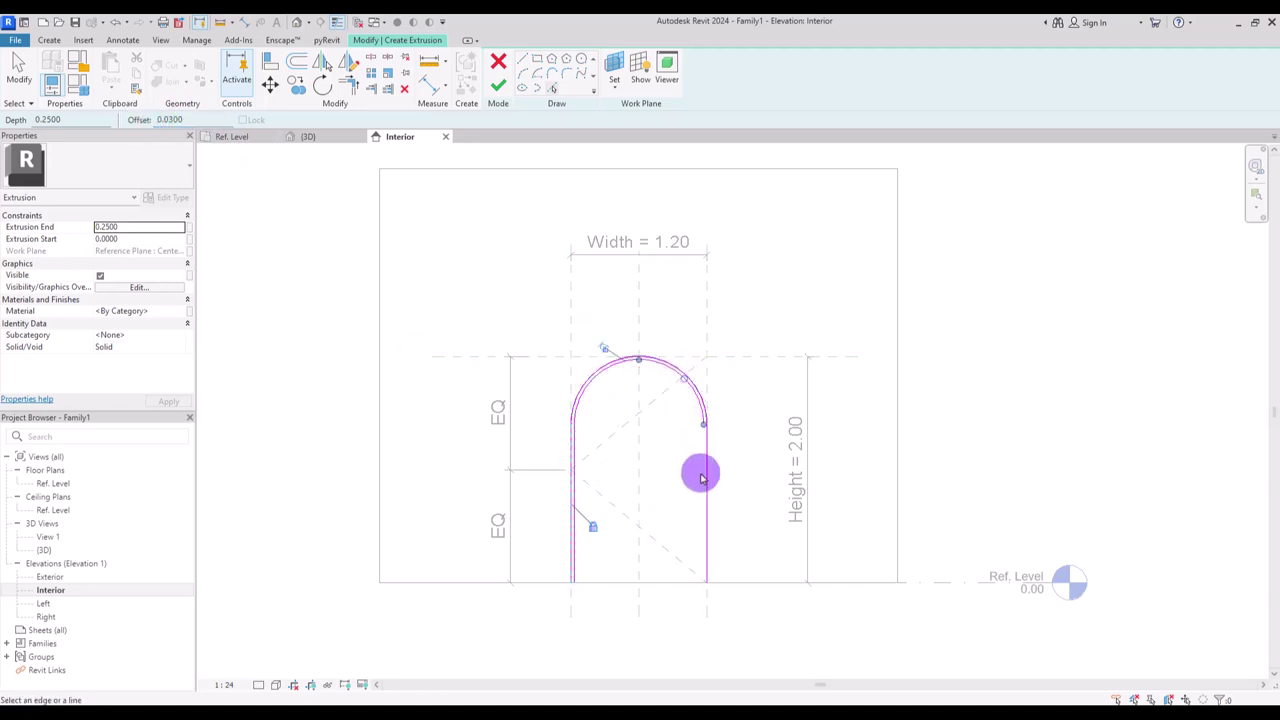
# - Close the lower ends of the frame profile with short horizontal lines and finish the extrusion sketch
pyautogui.scroll(6, 650, 420)
pyautogui.click(522, 59)
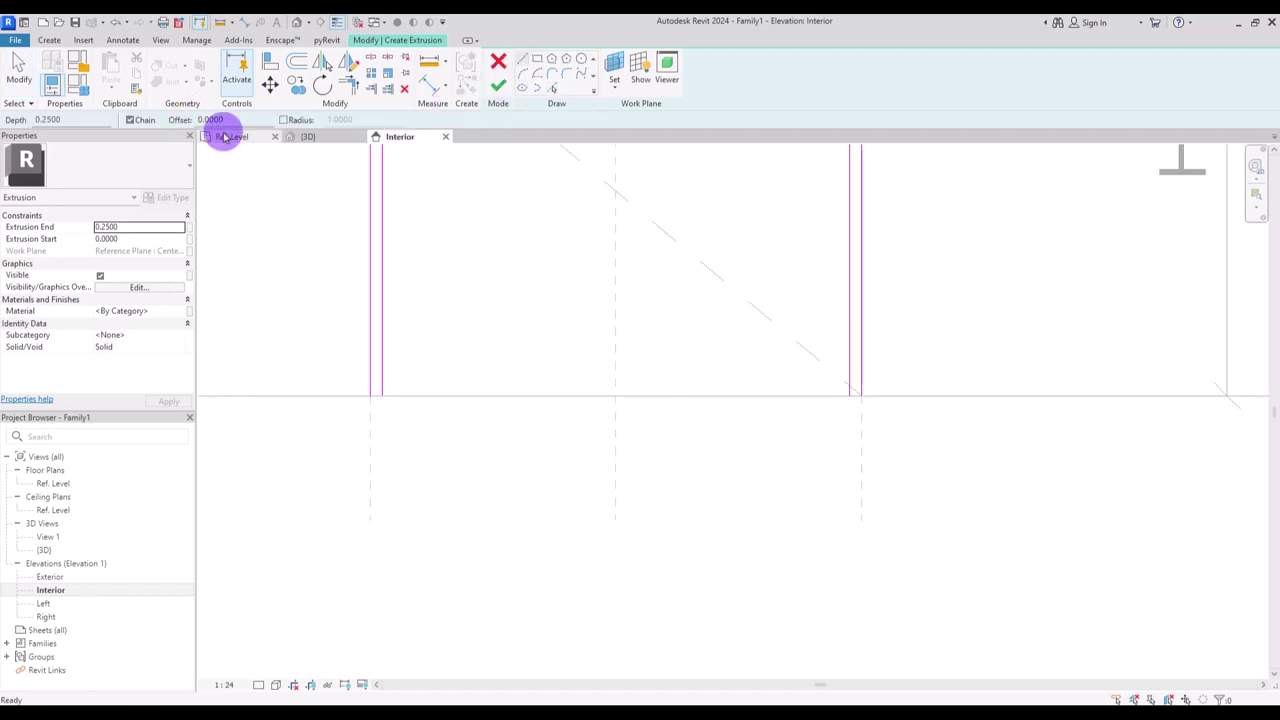
pyautogui.click(381, 396)
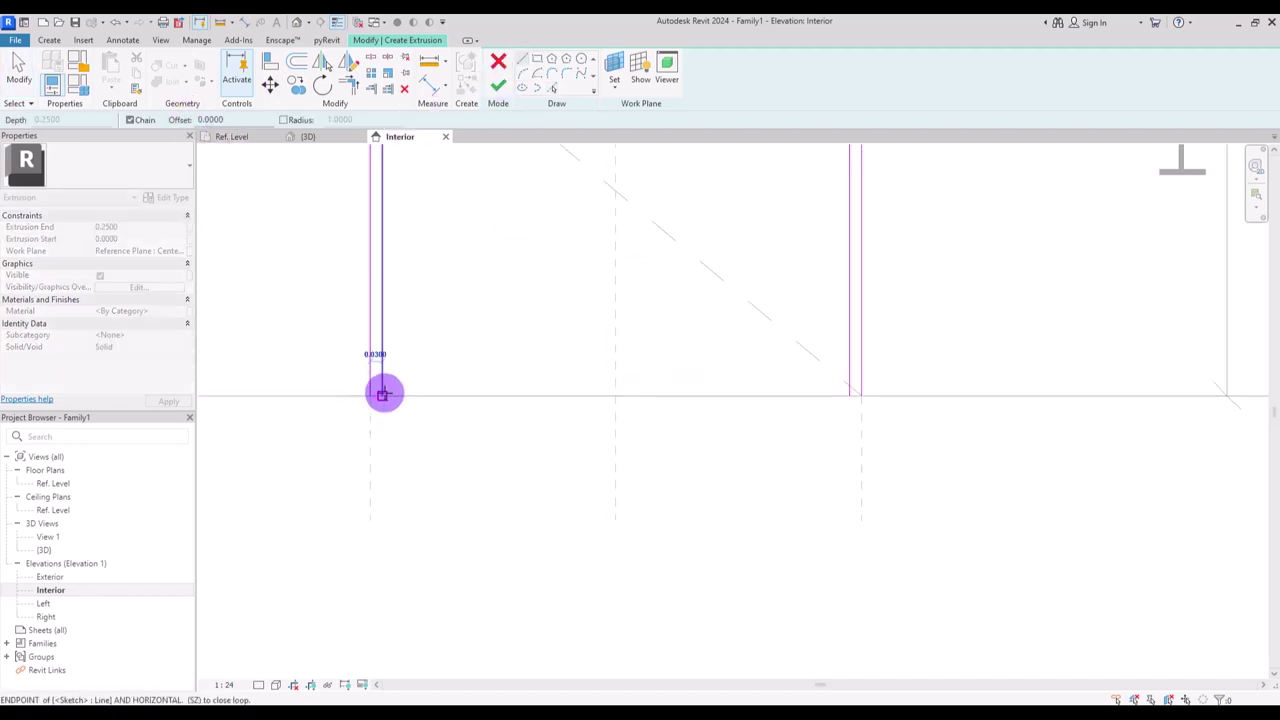
pyautogui.click(848, 397)
pyautogui.press('Escape')
pyautogui.press('Escape')
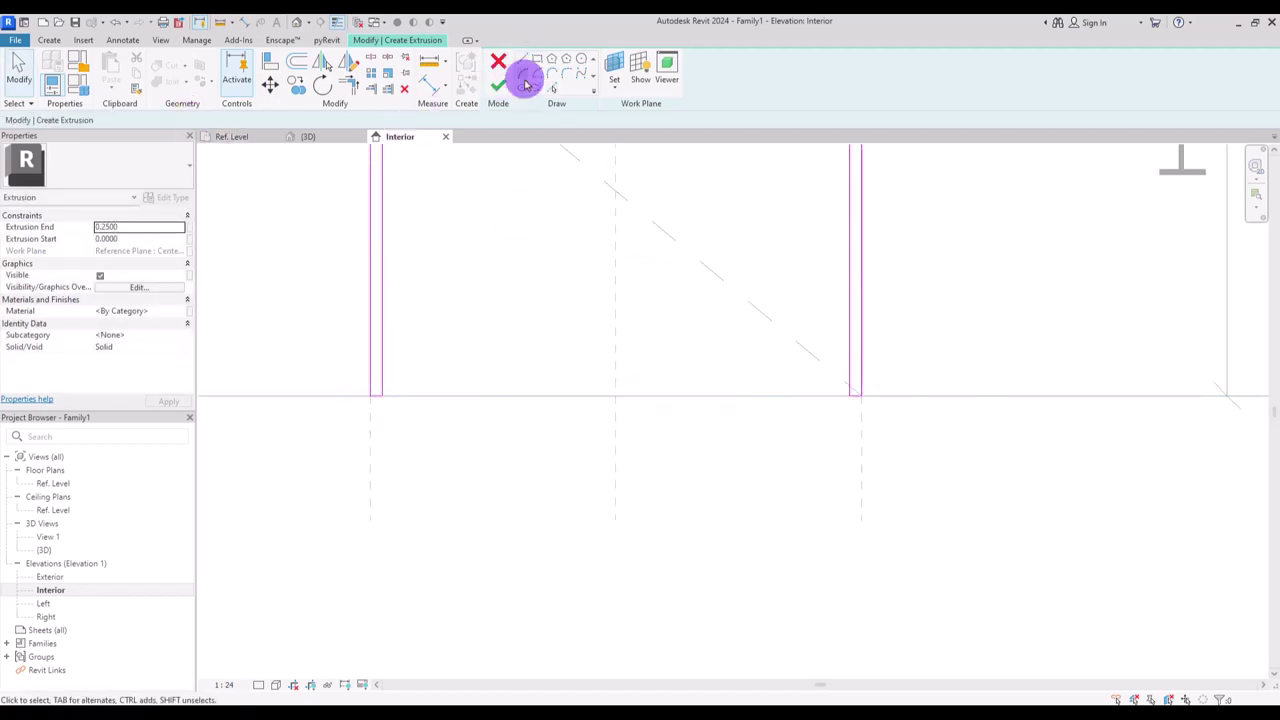
pyautogui.click(499, 89)
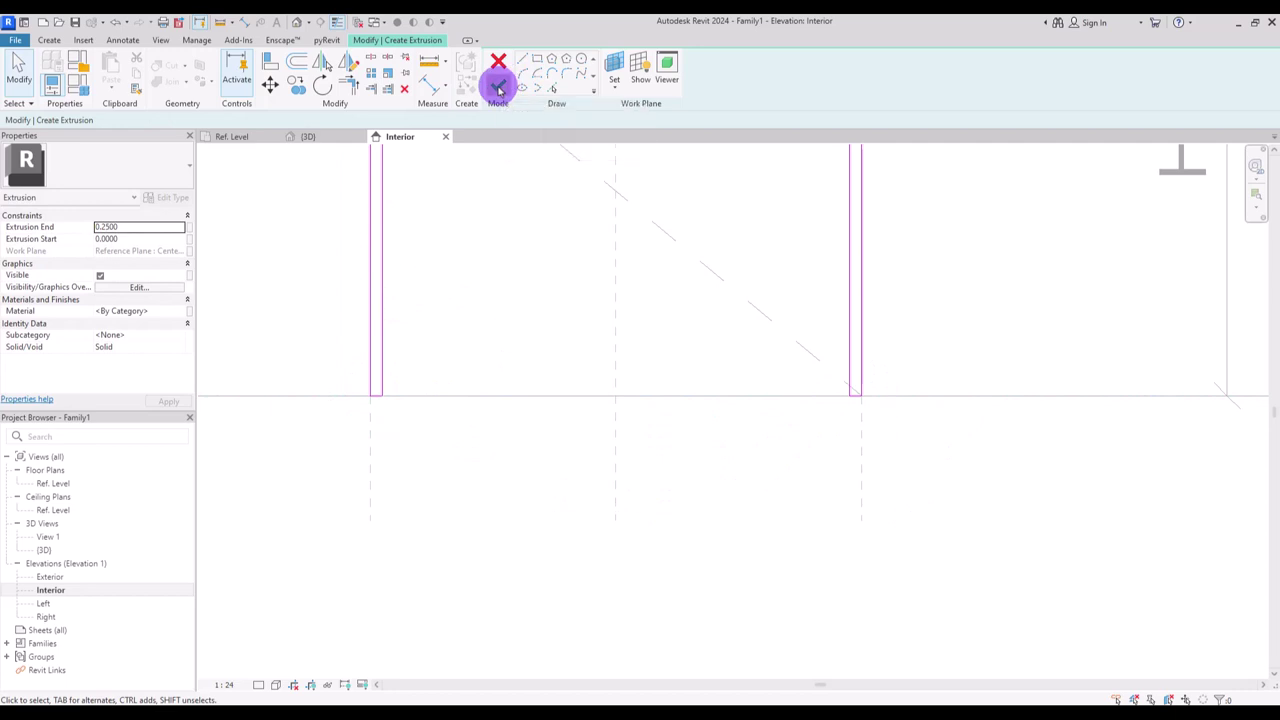
# - In the Ref. Level plan, align the frame extrusion's two faces with the exterior and interior wall faces and lock them
pyautogui.click(248, 137)
pyautogui.moveTo(766, 494); pyautogui.dragTo(770, 408)
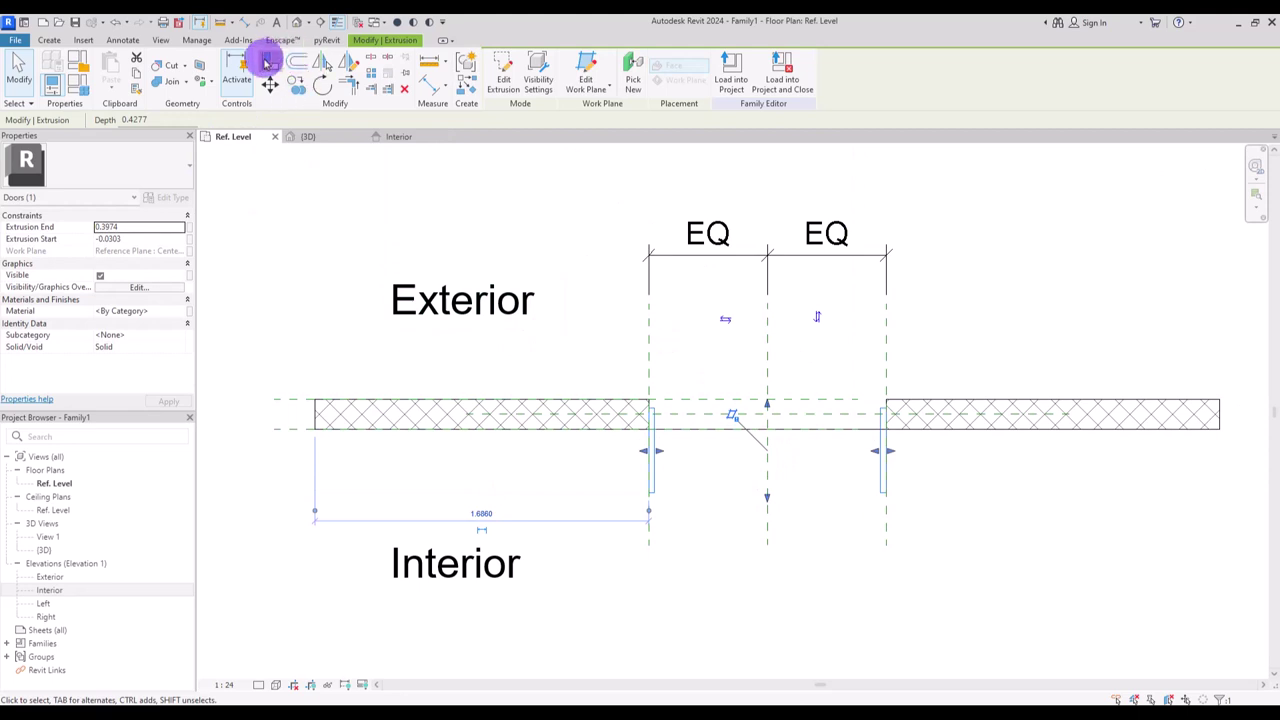
pyautogui.click(270, 61)
pyautogui.click(724, 401)
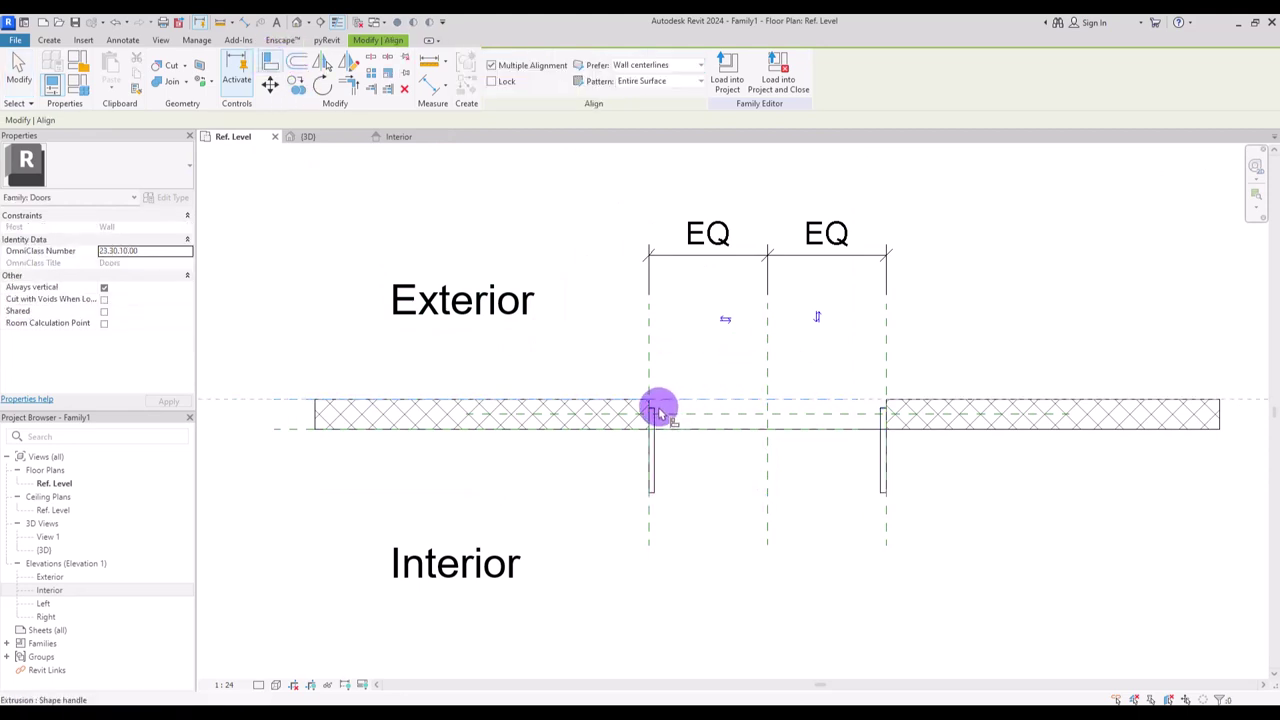
pyautogui.click(658, 411)
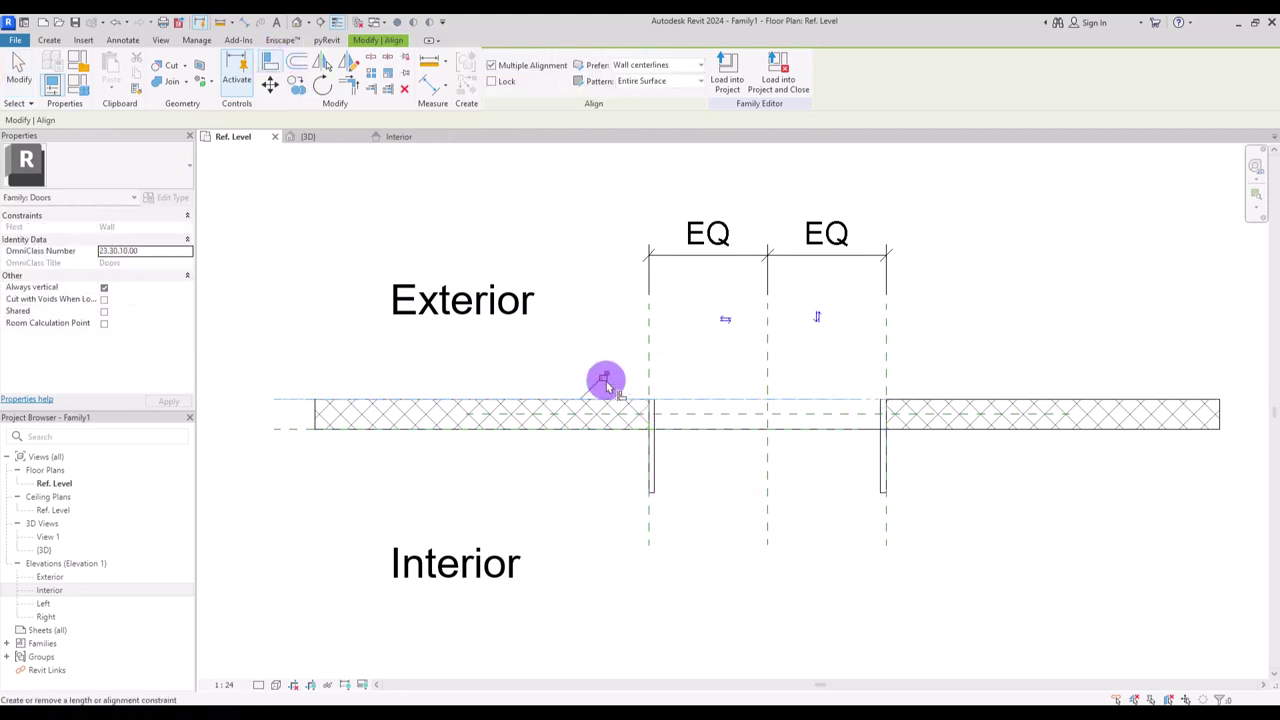
pyautogui.click(286, 429)
pyautogui.click(659, 498)
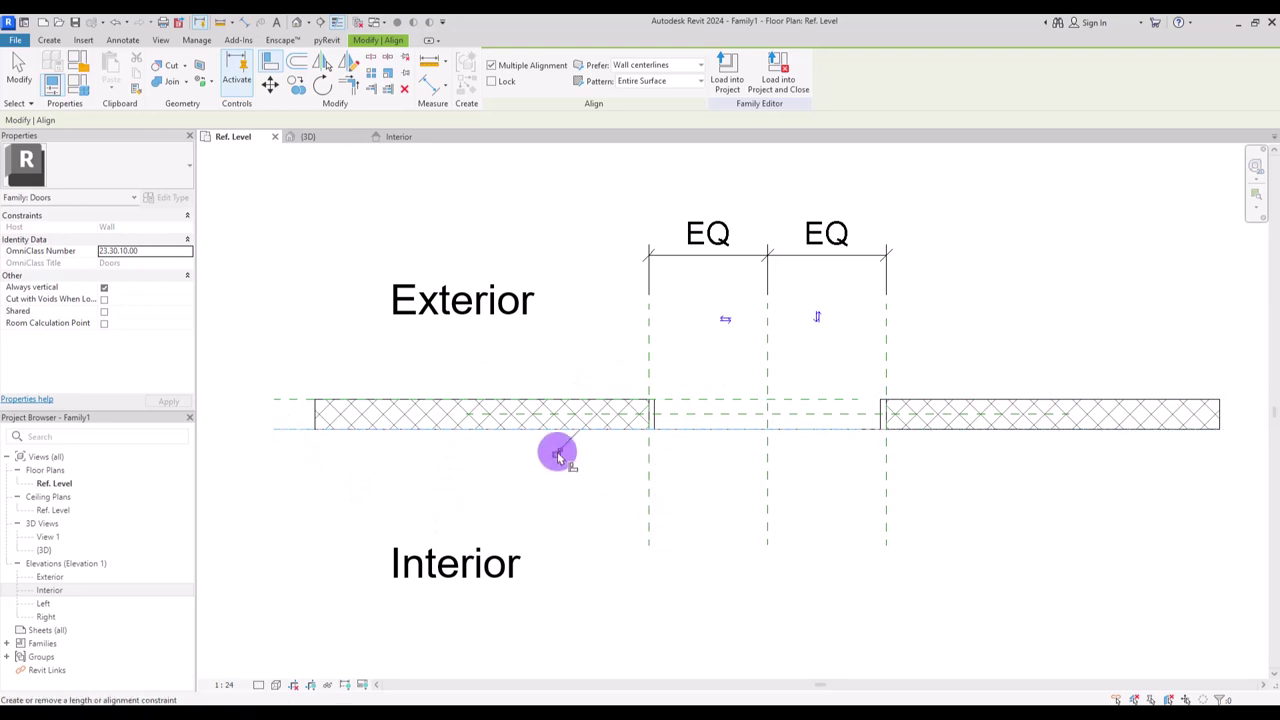
pyautogui.press('Escape')
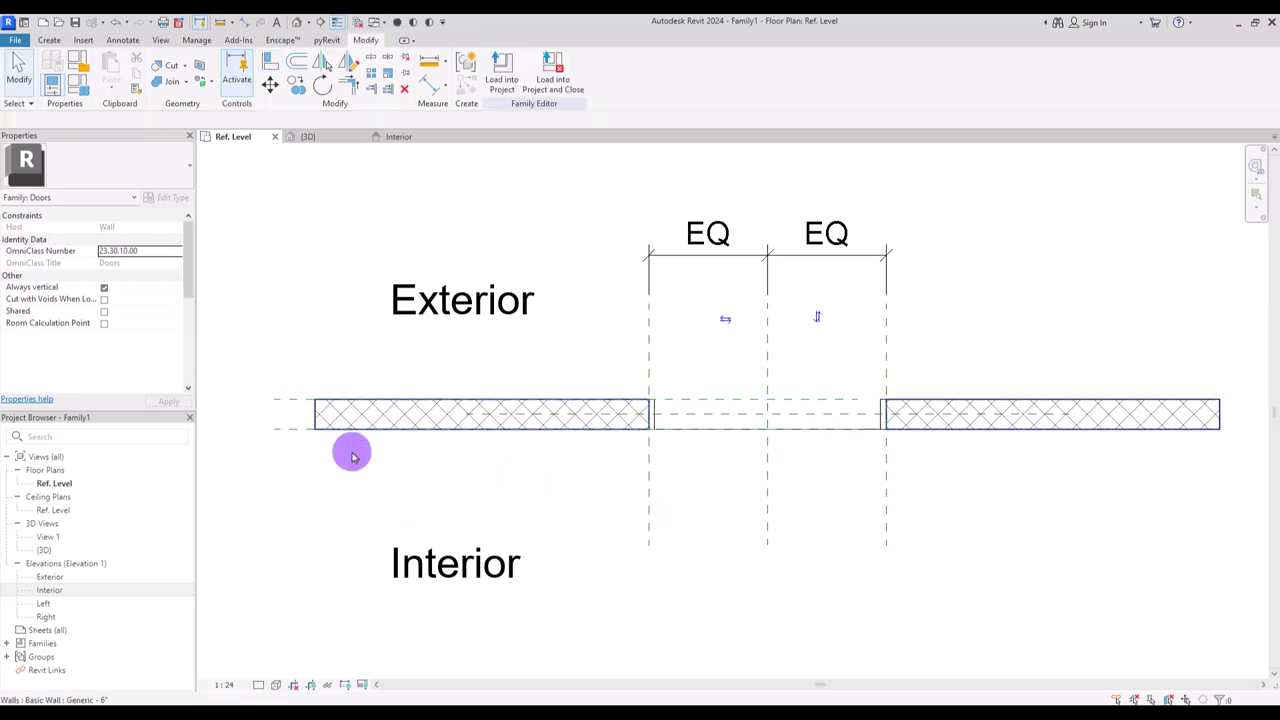
# - Change the host wall's type to Generic - 8" to test whether the frame follows the wall thickness
pyautogui.click(404, 428)
pyautogui.click(72, 155)
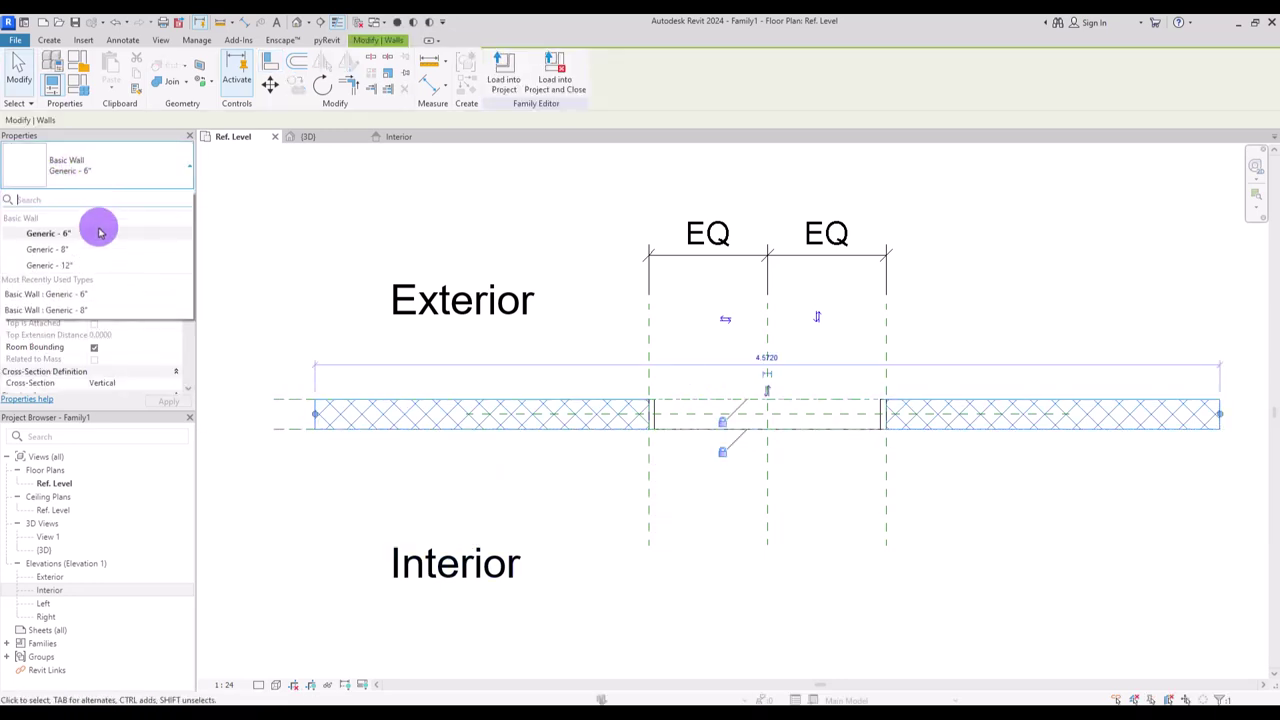
pyautogui.click(91, 241)
pyautogui.click(570, 508)
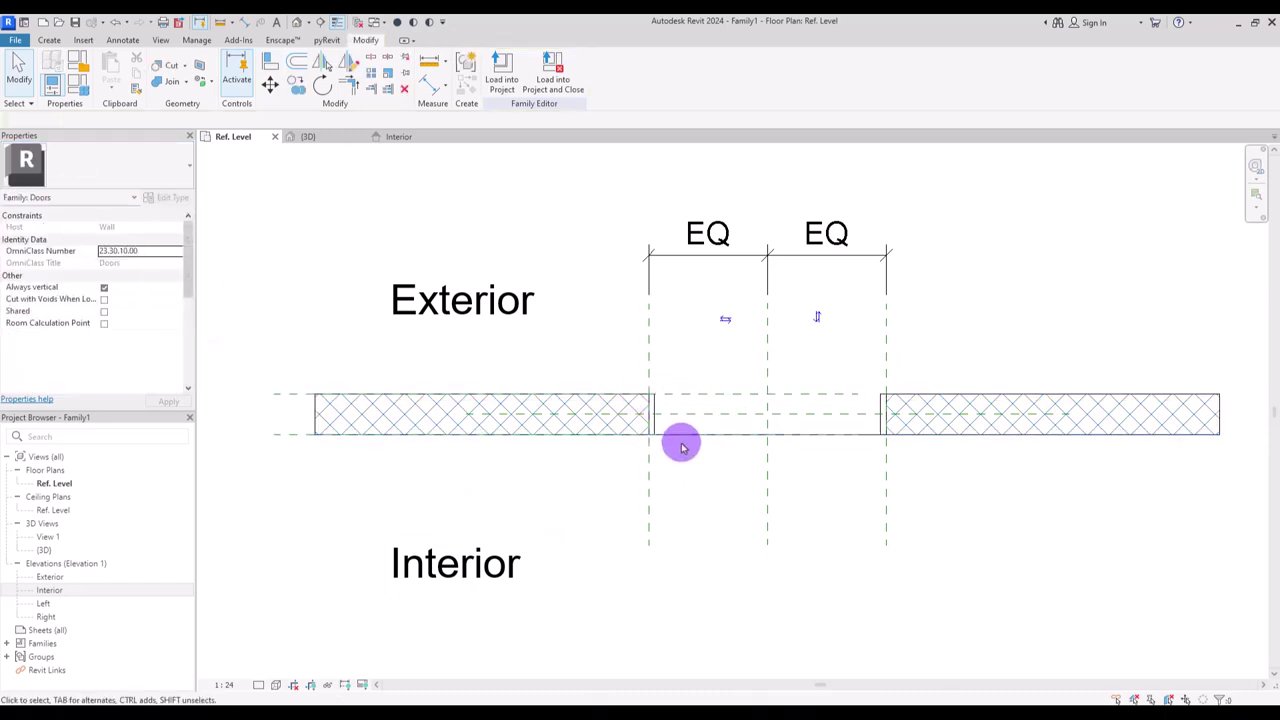
# - In the 3D view, associate the frame extrusion's material with a new family type parameter named Metal
pyautogui.click(306, 137)
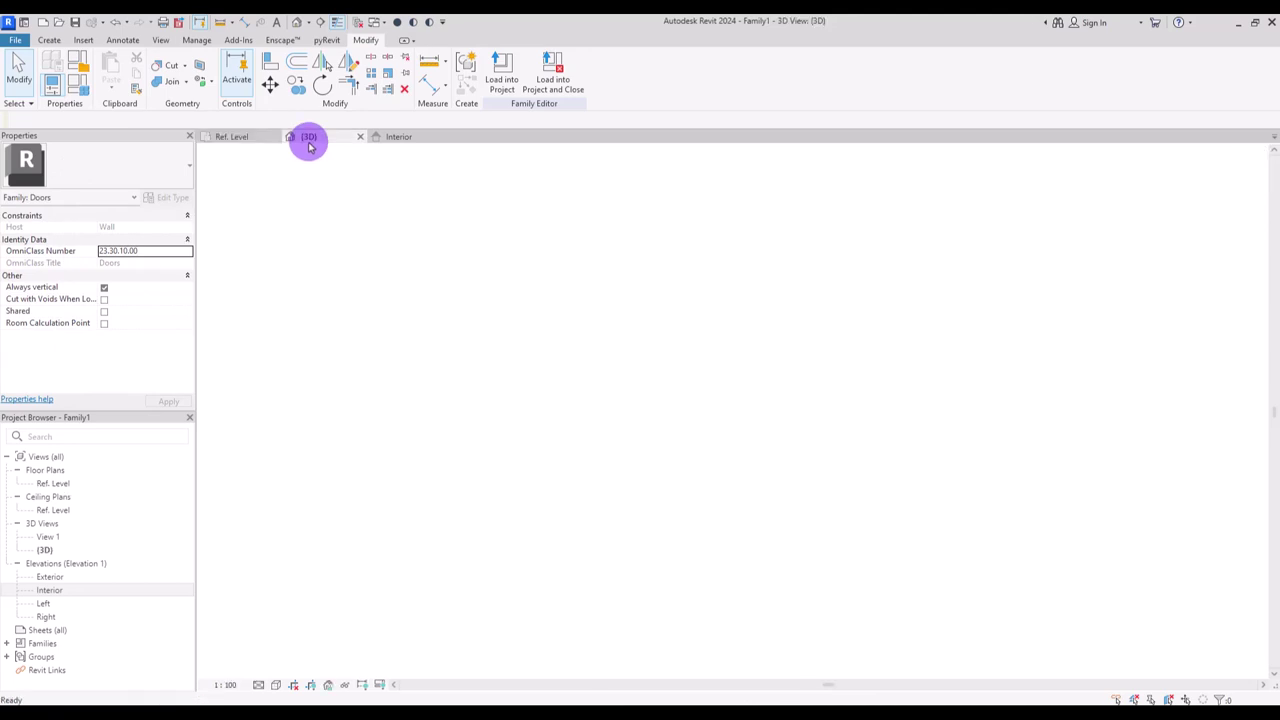
pyautogui.click(678, 412)
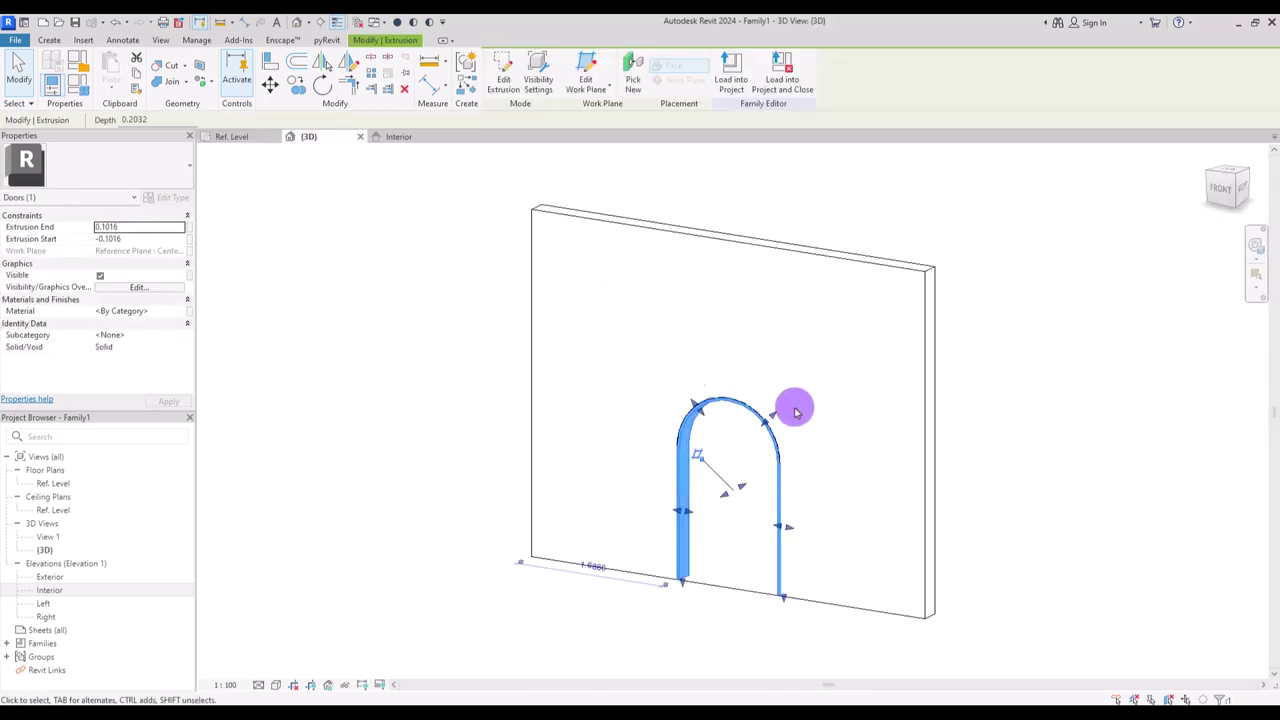
pyautogui.click(188, 312)
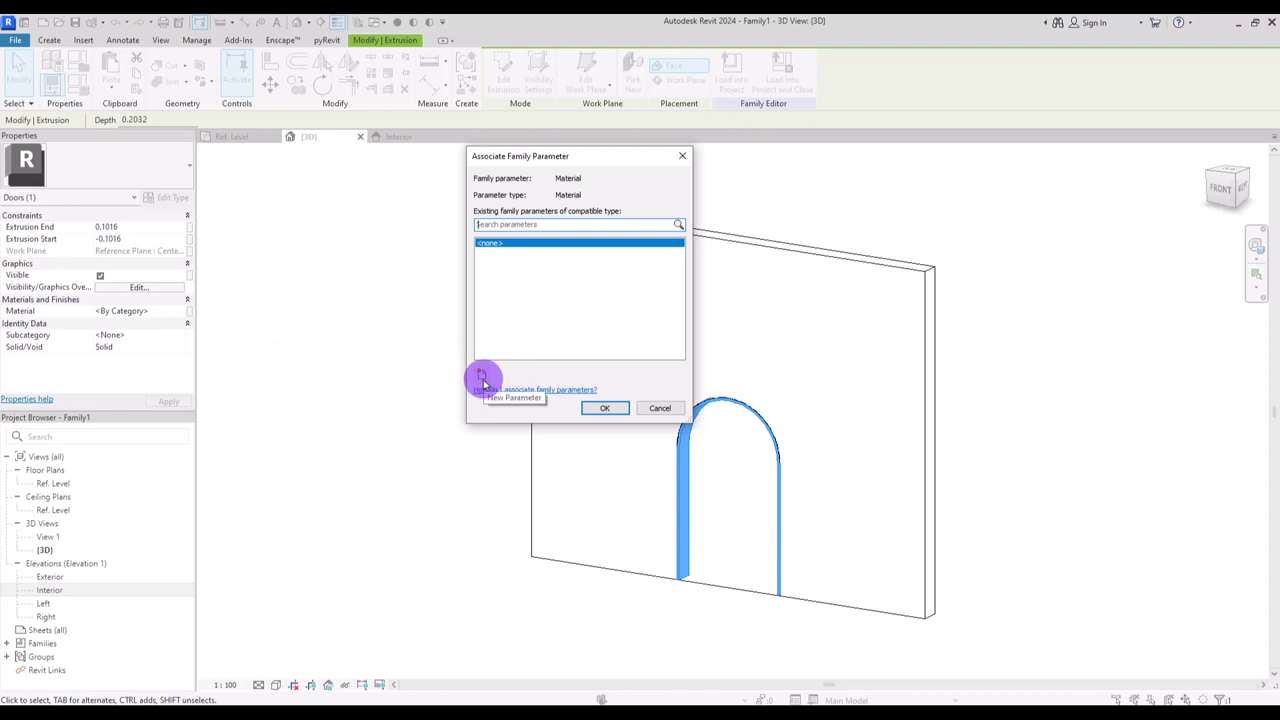
pyautogui.click(482, 378)
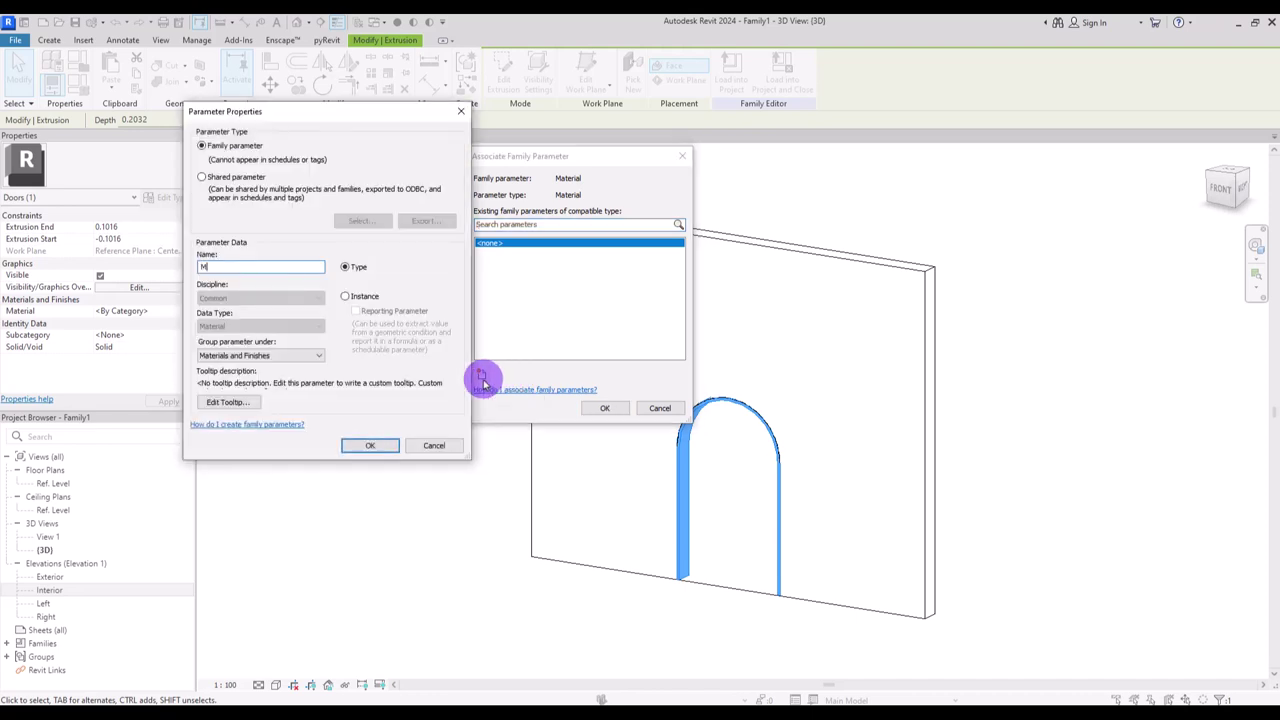
pyautogui.press('Return')
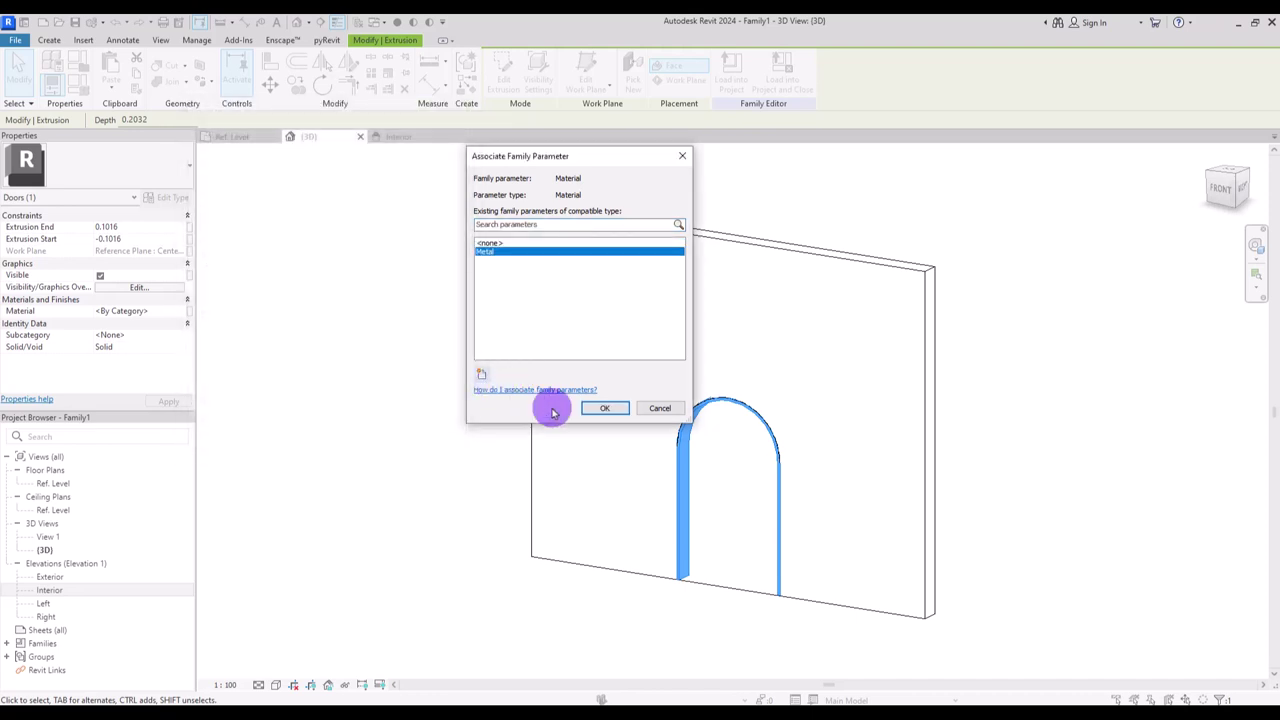
pyautogui.click(605, 409)
# - Set the 3D view's visual style to Shaded and view the arched wall from its other side
pyautogui.click(277, 685)
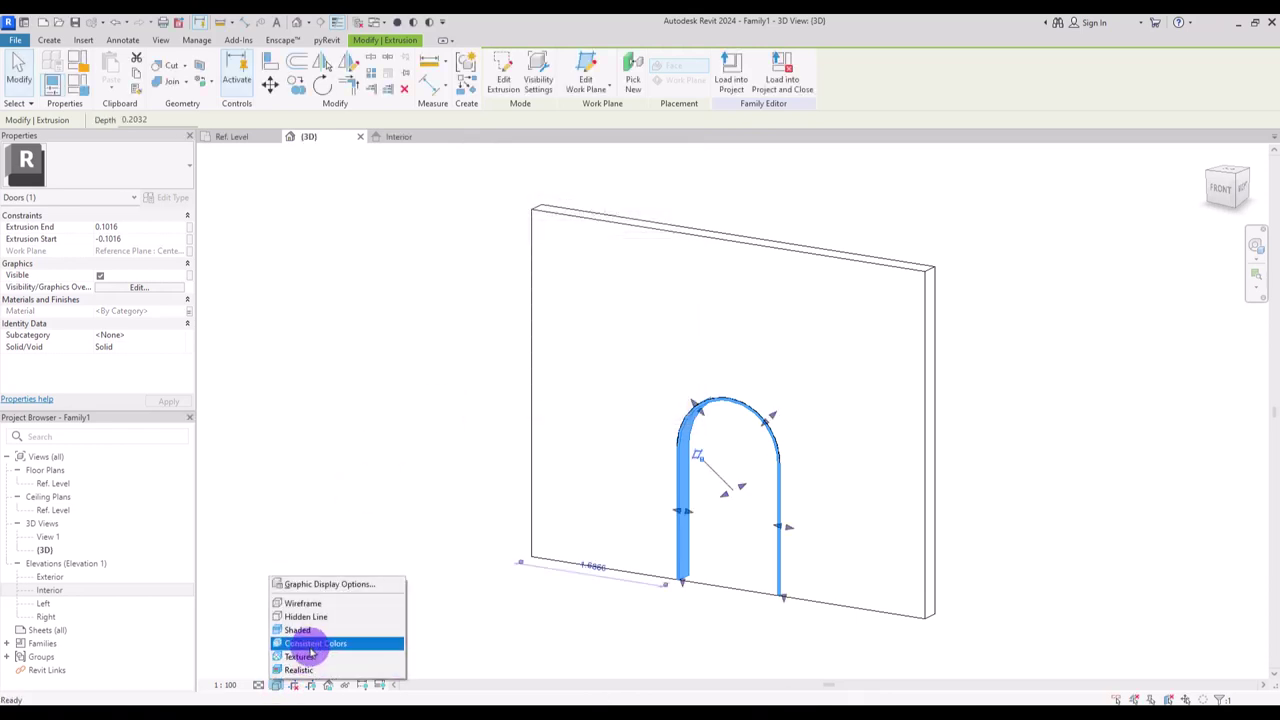
pyautogui.click(305, 634)
pyautogui.click(365, 488)
pyautogui.keyDown('shift'); pyautogui.moveTo(734, 531); pyautogui.dragTo(971, 491, button='middle'); pyautogui.keyUp('shift')
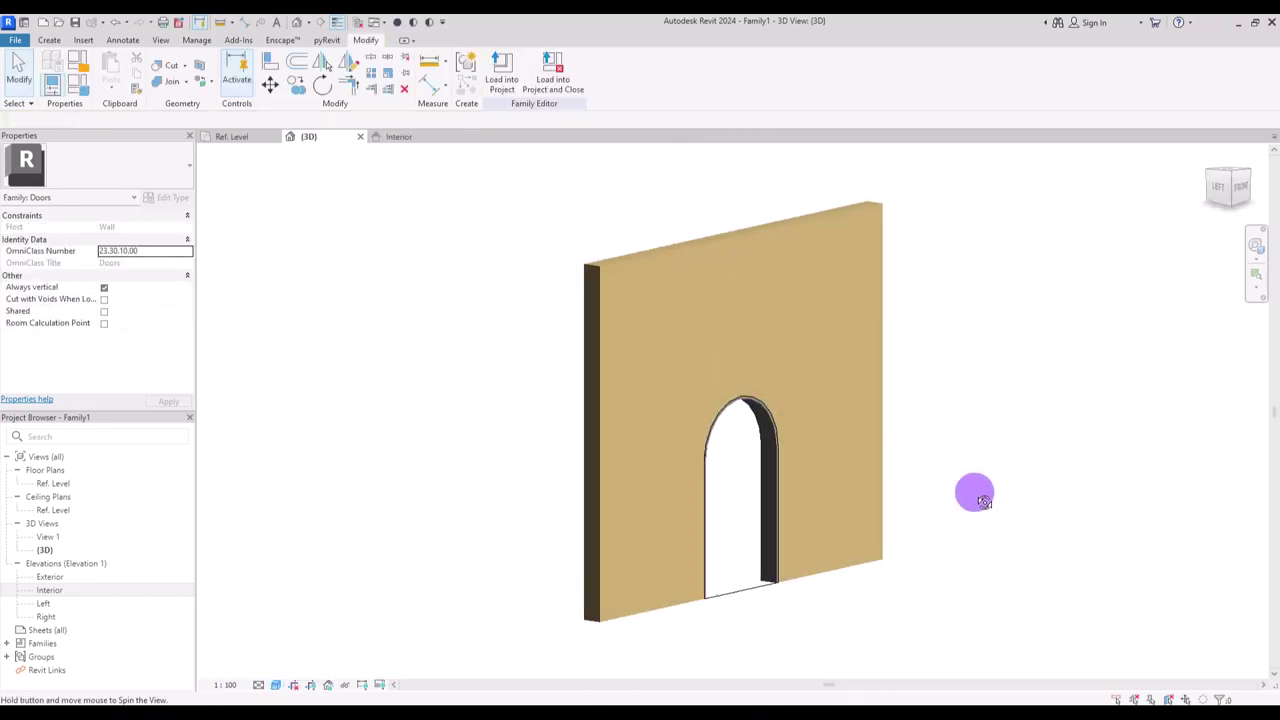
# - Change the shading colour of the Default Wall material in the wall type's structure layer to grey
pyautogui.click(597, 300)
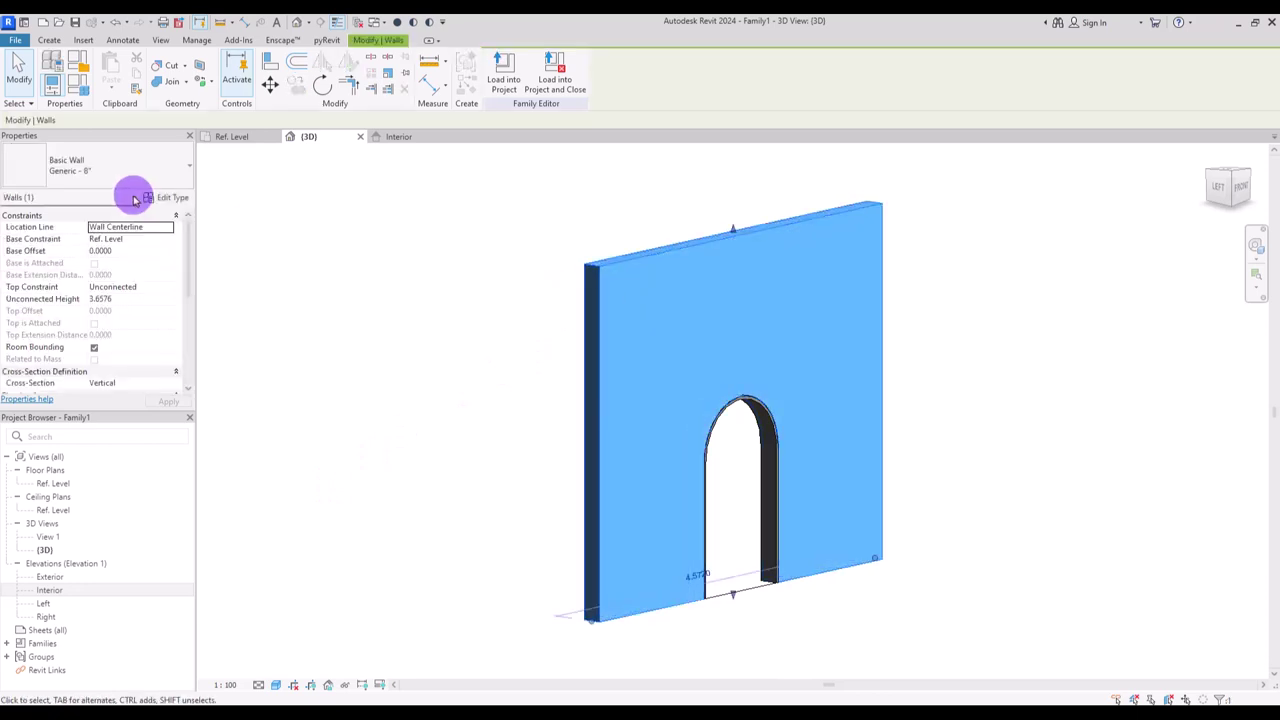
pyautogui.click(165, 197)
pyautogui.click(345, 196)
pyautogui.click(345, 196)
pyautogui.click(237, 203)
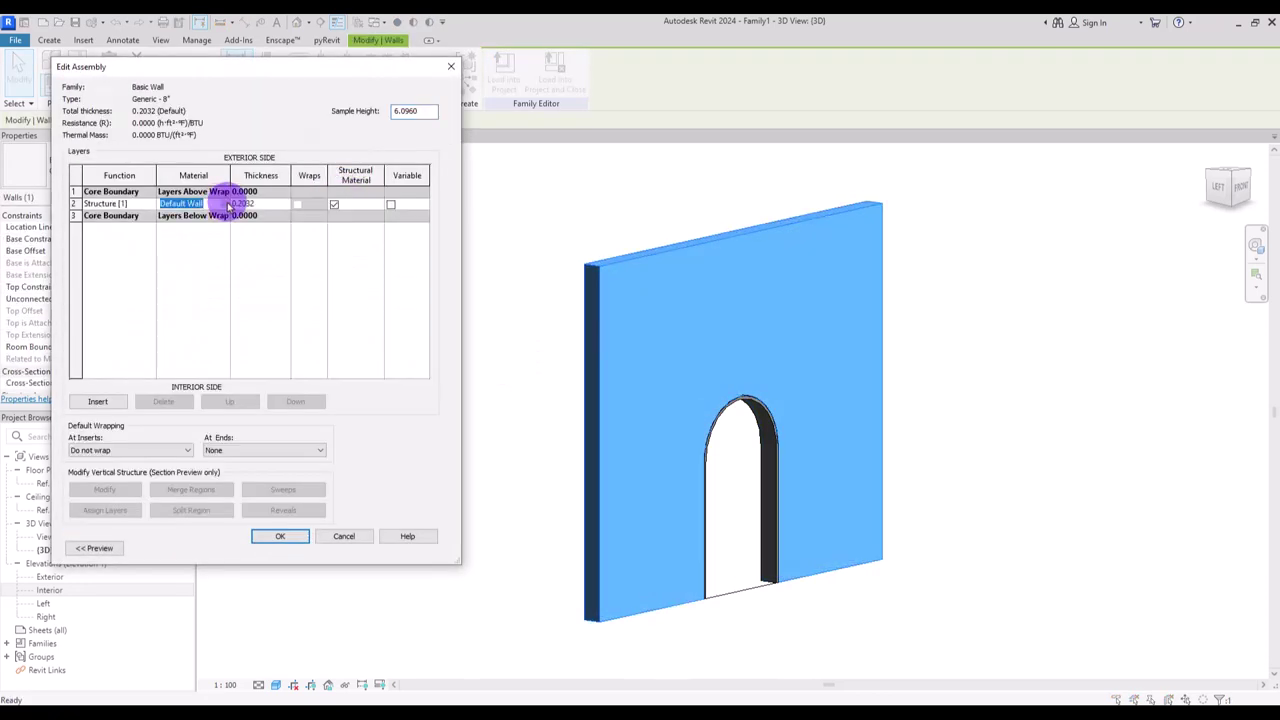
pyautogui.click(250, 203)
pyautogui.click(437, 194)
pyautogui.click(223, 328)
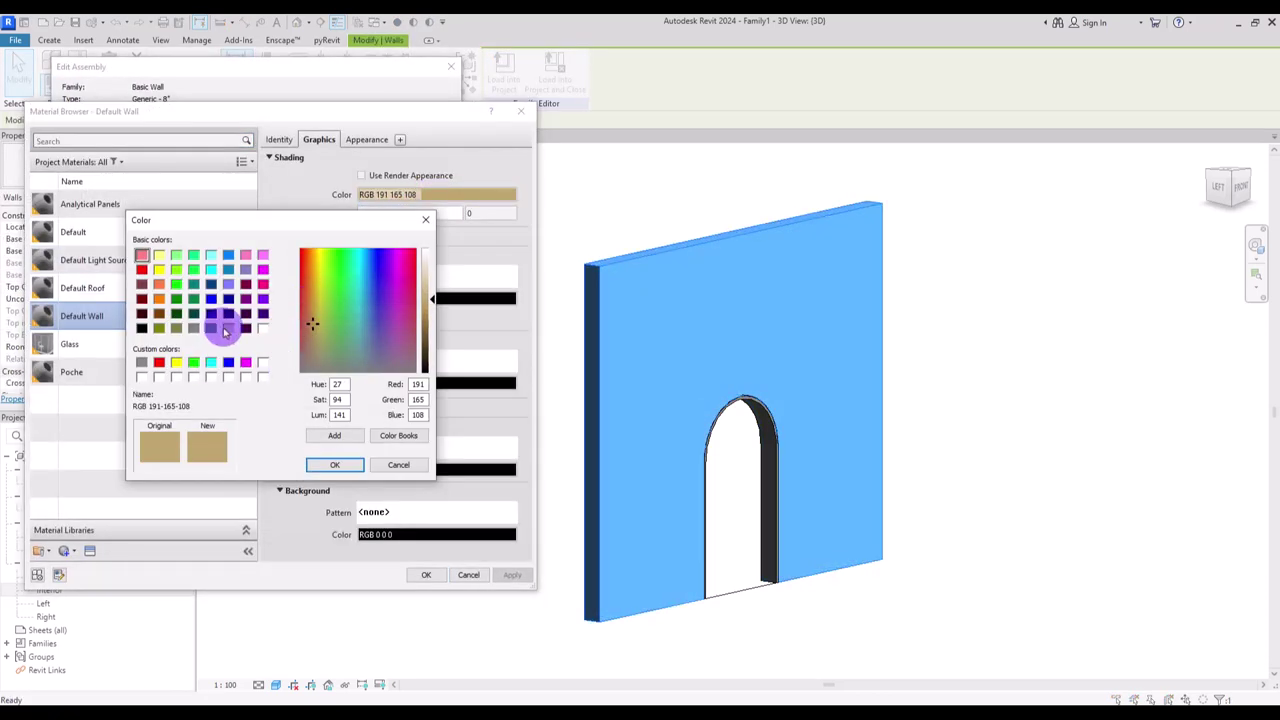
pyautogui.click(330, 462)
pyautogui.click(430, 575)
pyautogui.click(290, 534)
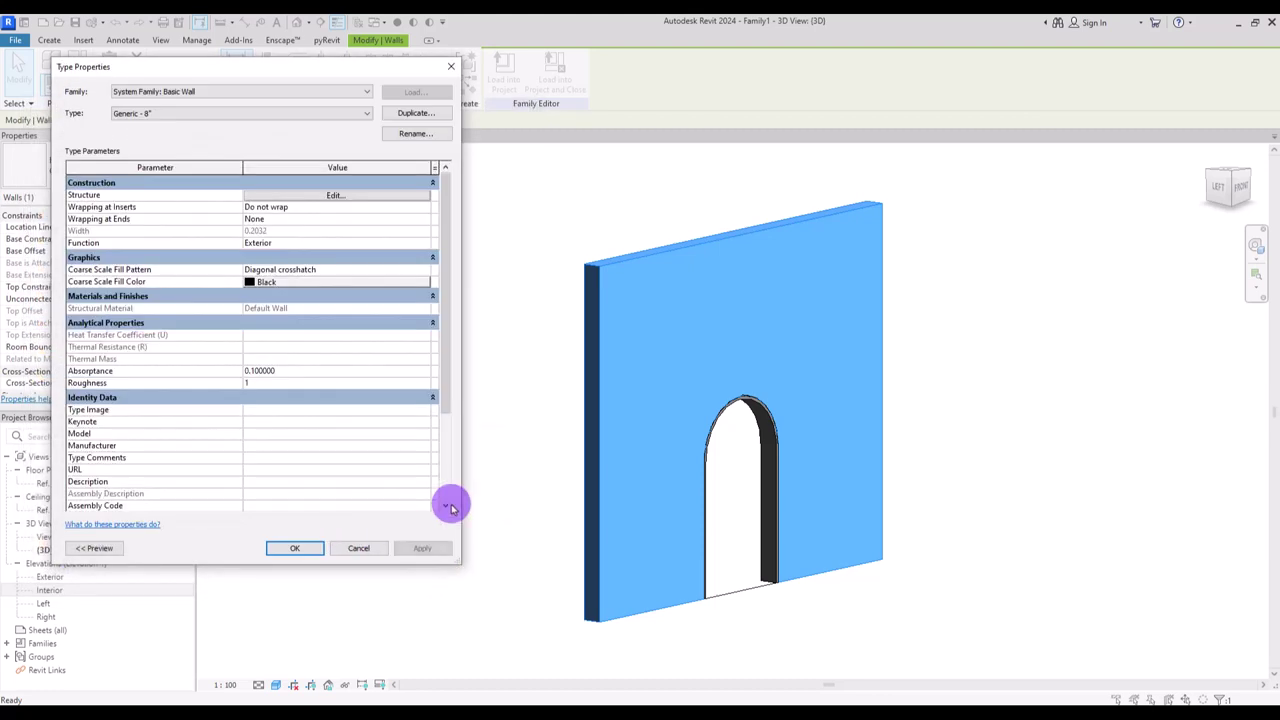
pyautogui.click(297, 545)
pyautogui.click(449, 494)
pyautogui.keyDown('shift'); pyautogui.moveTo(449, 494); pyautogui.dragTo(700, 570, button='middle'); pyautogui.keyUp('shift')
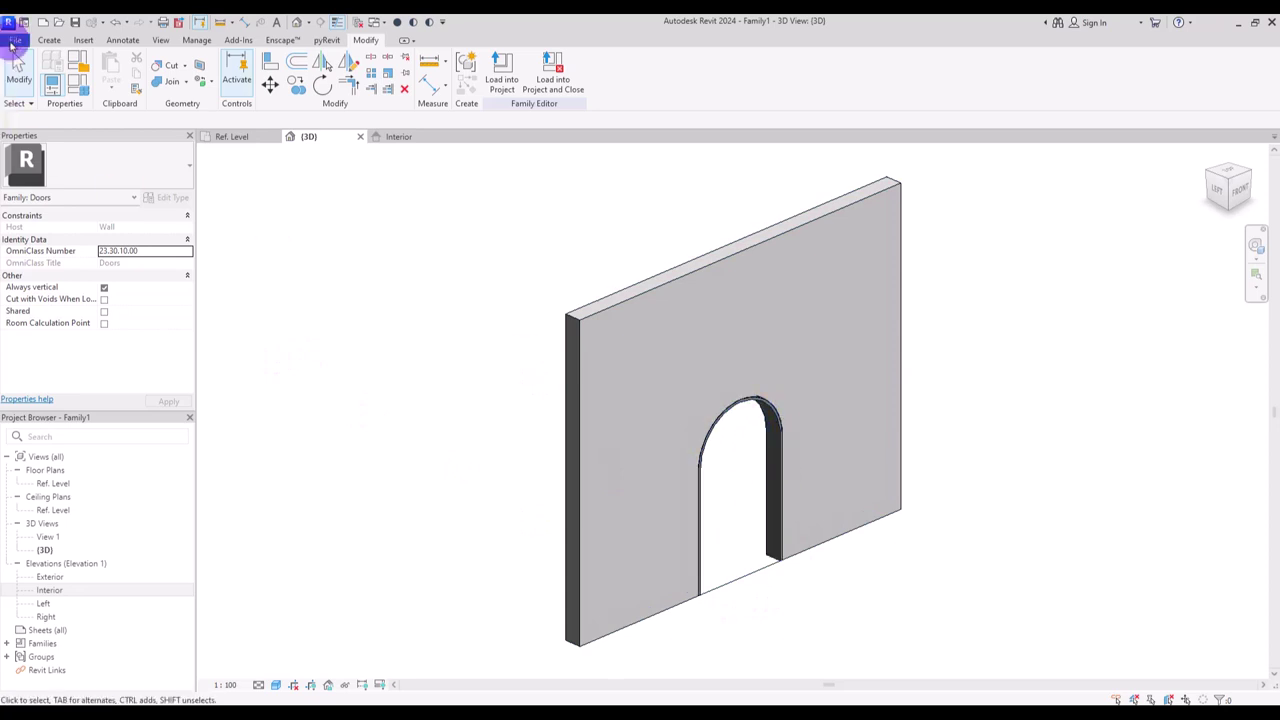
# - Create a new family from the Generic Model template and turn on colouring of the view tabs by document
pyautogui.click(15, 42)
pyautogui.click(80, 91)
pyautogui.click(150, 134)
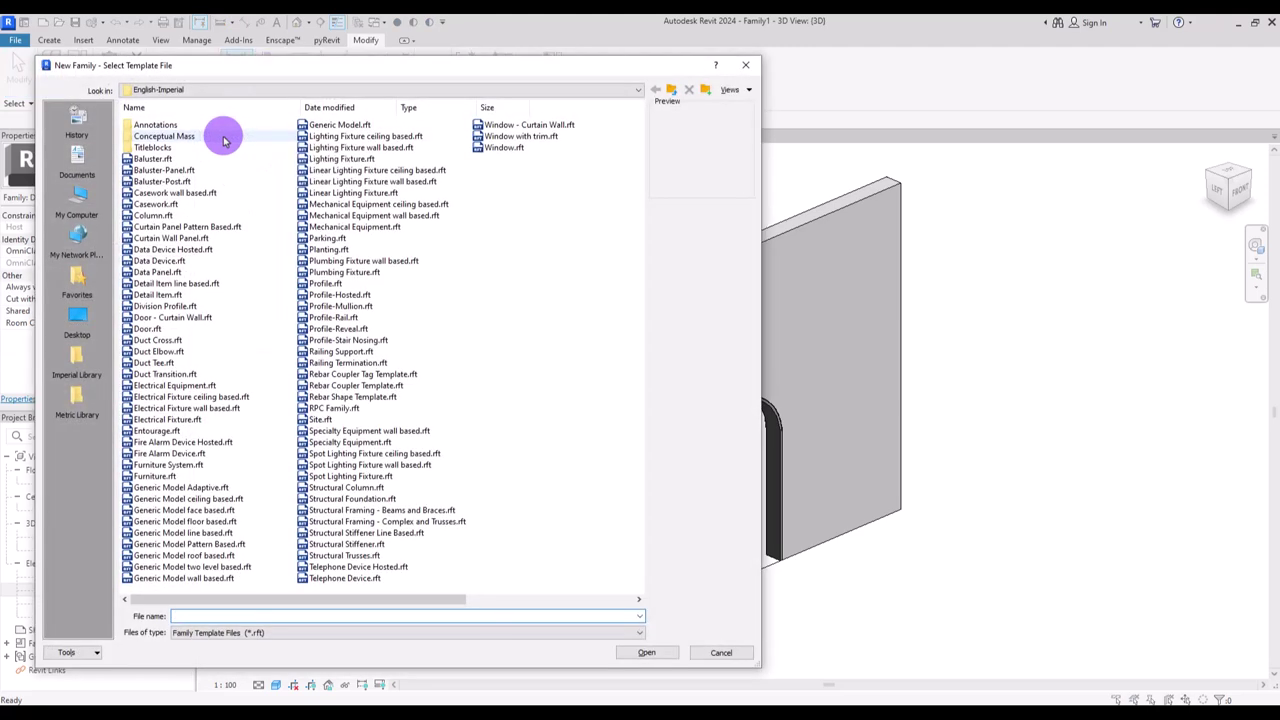
pyautogui.doubleClick(314, 123)
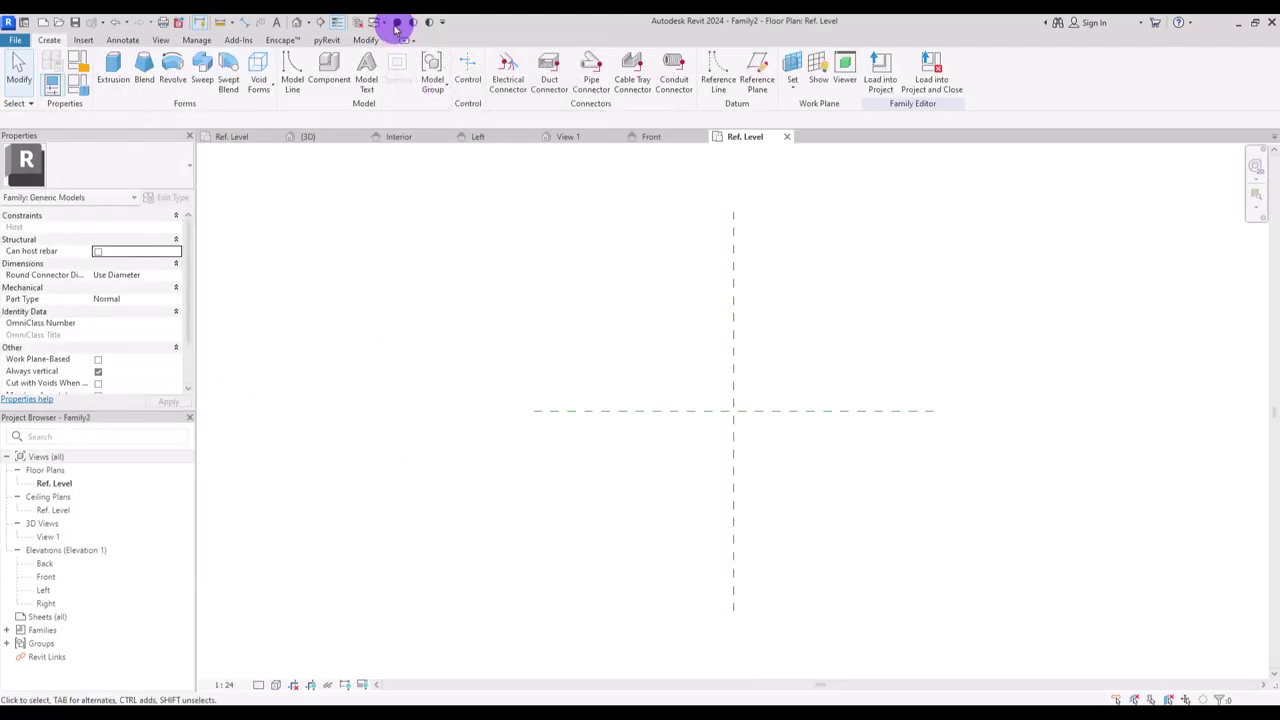
pyautogui.click(396, 24)
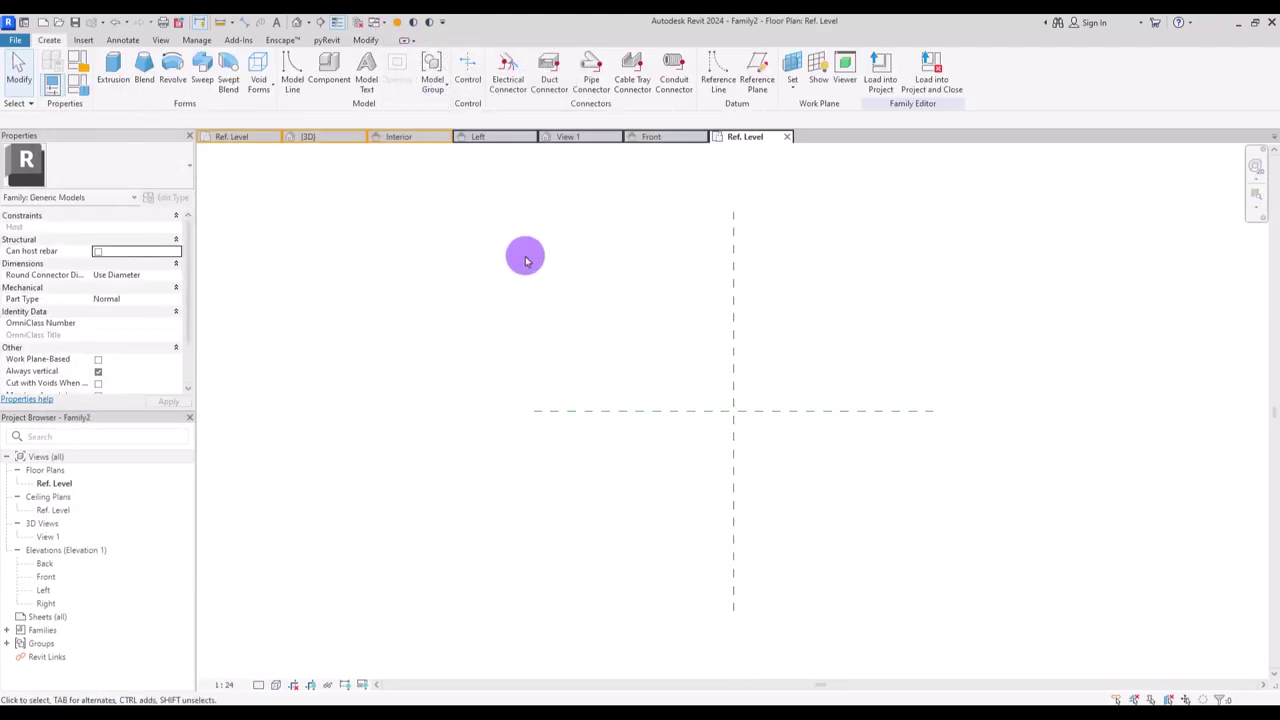
# - In the Front elevation, draw a horizontal reference plane above the Ref. Level and a vertical one right of the centre plane
pyautogui.click(655, 137)
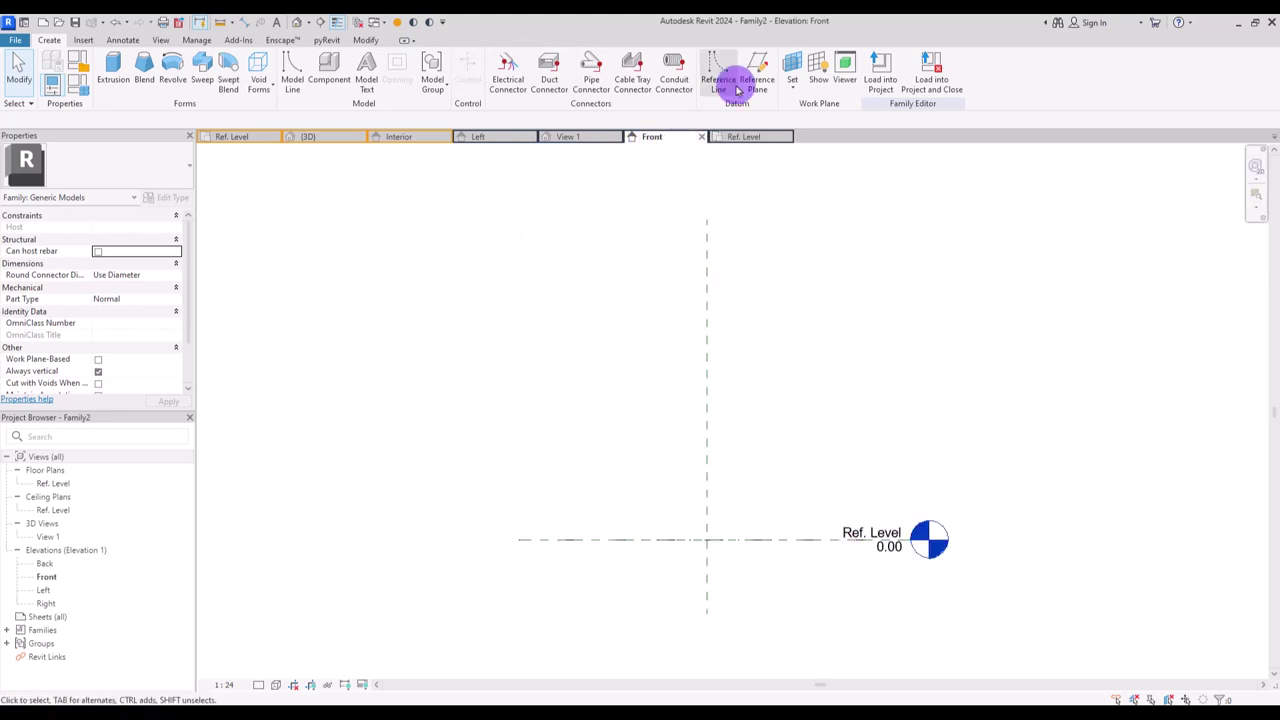
pyautogui.click(752, 68)
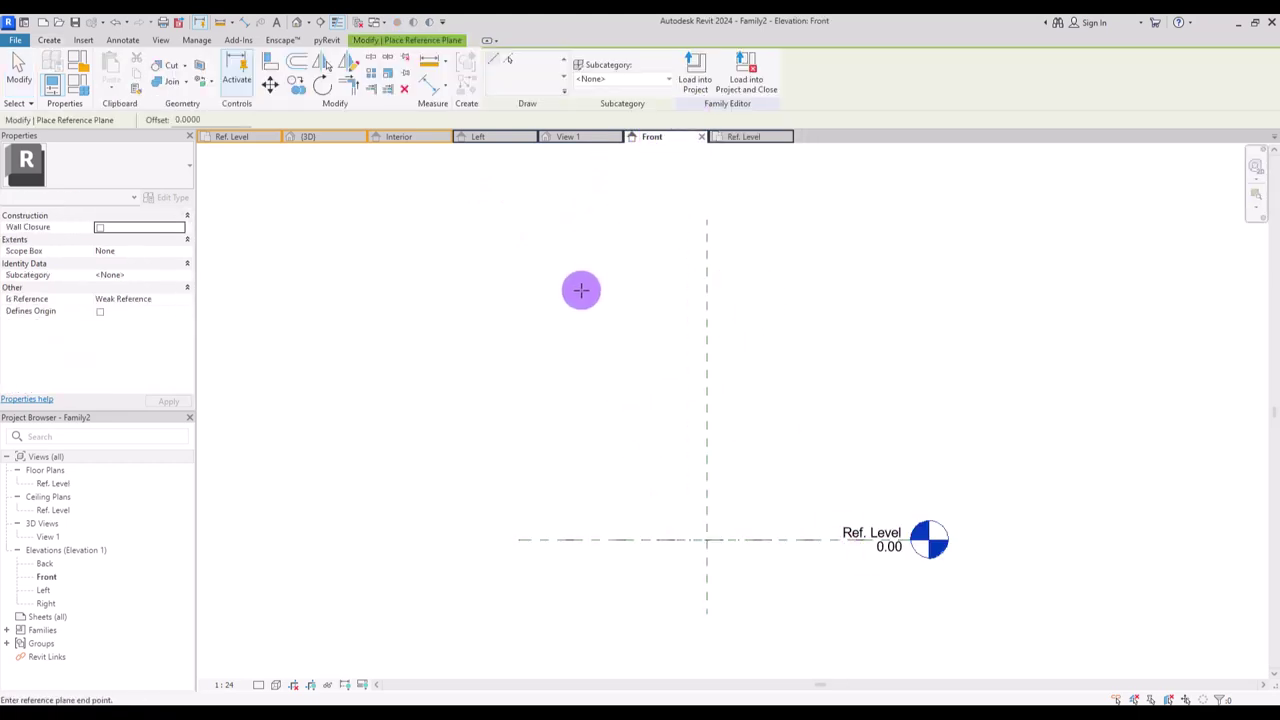
pyautogui.click(580, 289)
pyautogui.click(848, 289)
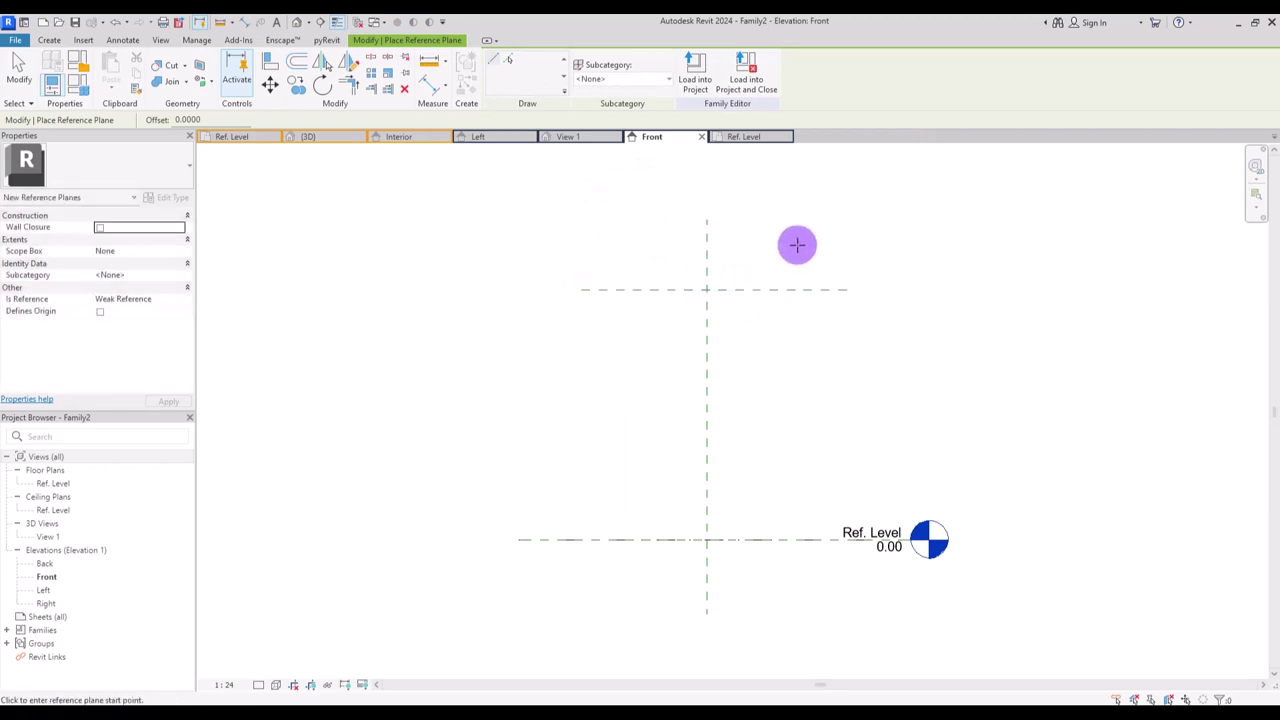
pyautogui.click(797, 245)
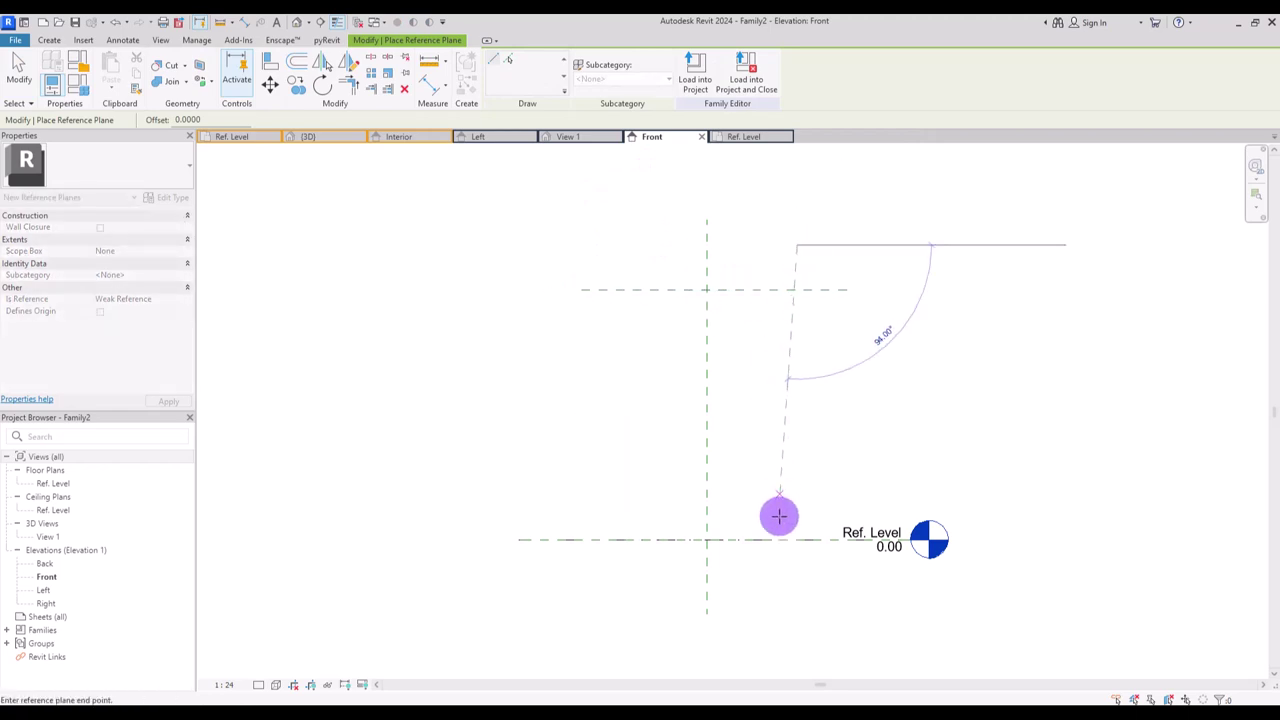
pyautogui.click(806, 610)
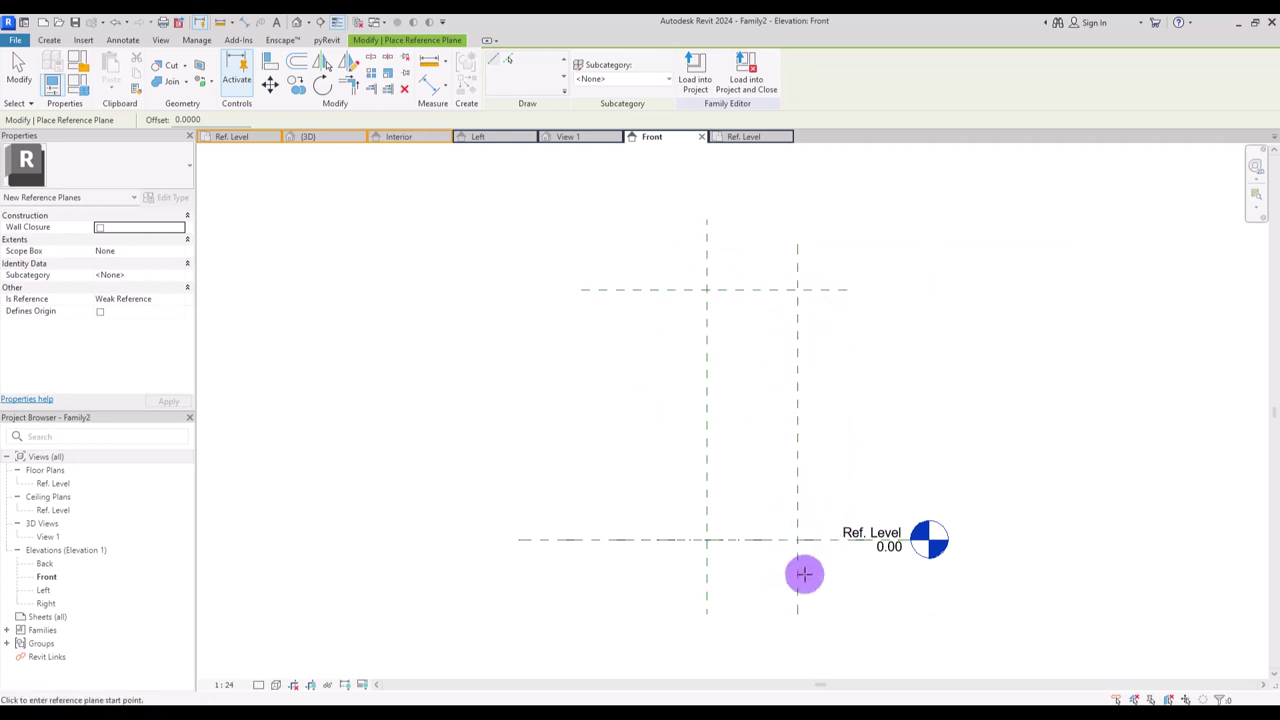
pyautogui.click(17, 136)
pyautogui.click(47, 40)
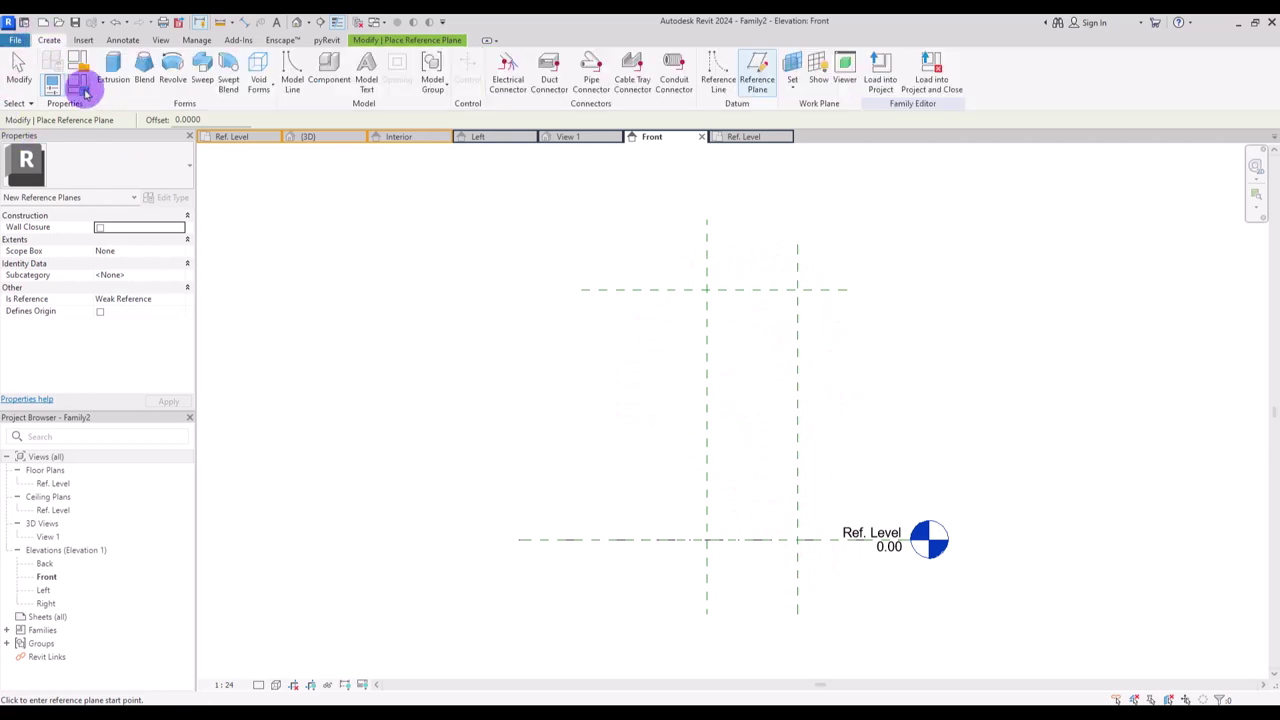
# - Start an extrusion and sketch a rectangle about 0.74 by 2.03 between the Ref. Level, the upper plane and the two vertical planes
pyautogui.click(109, 66)
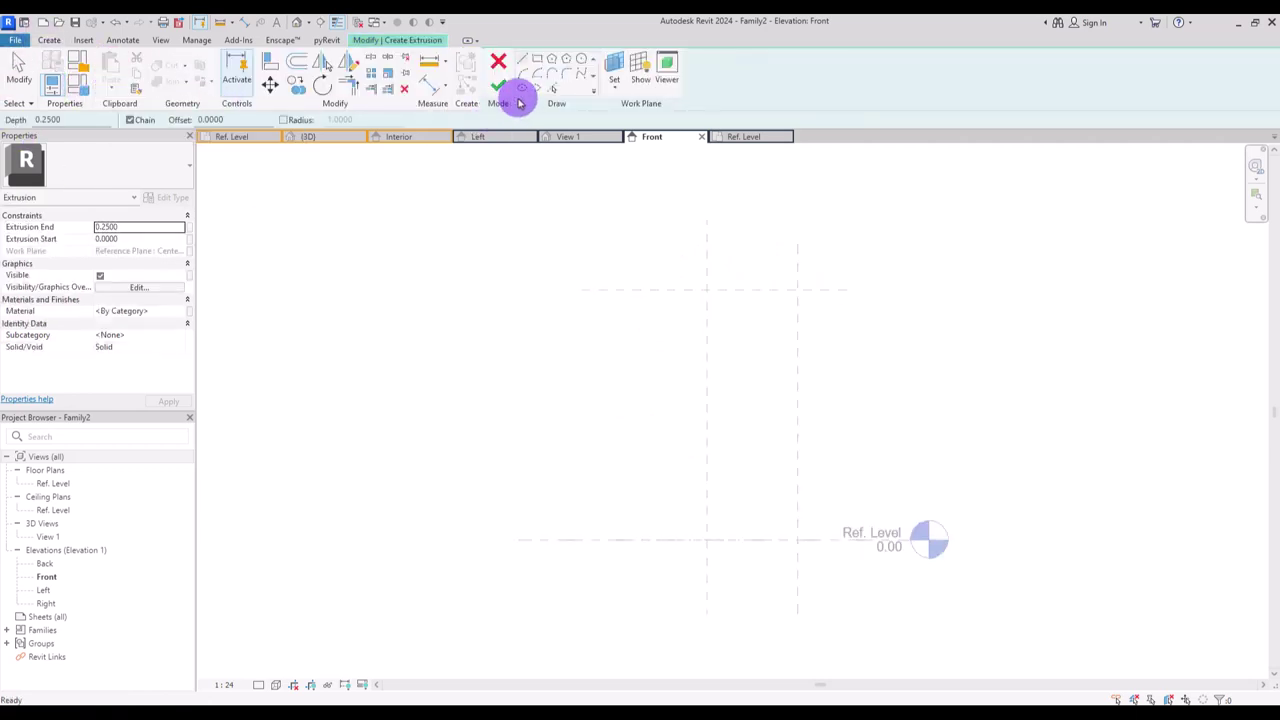
pyautogui.click(537, 61)
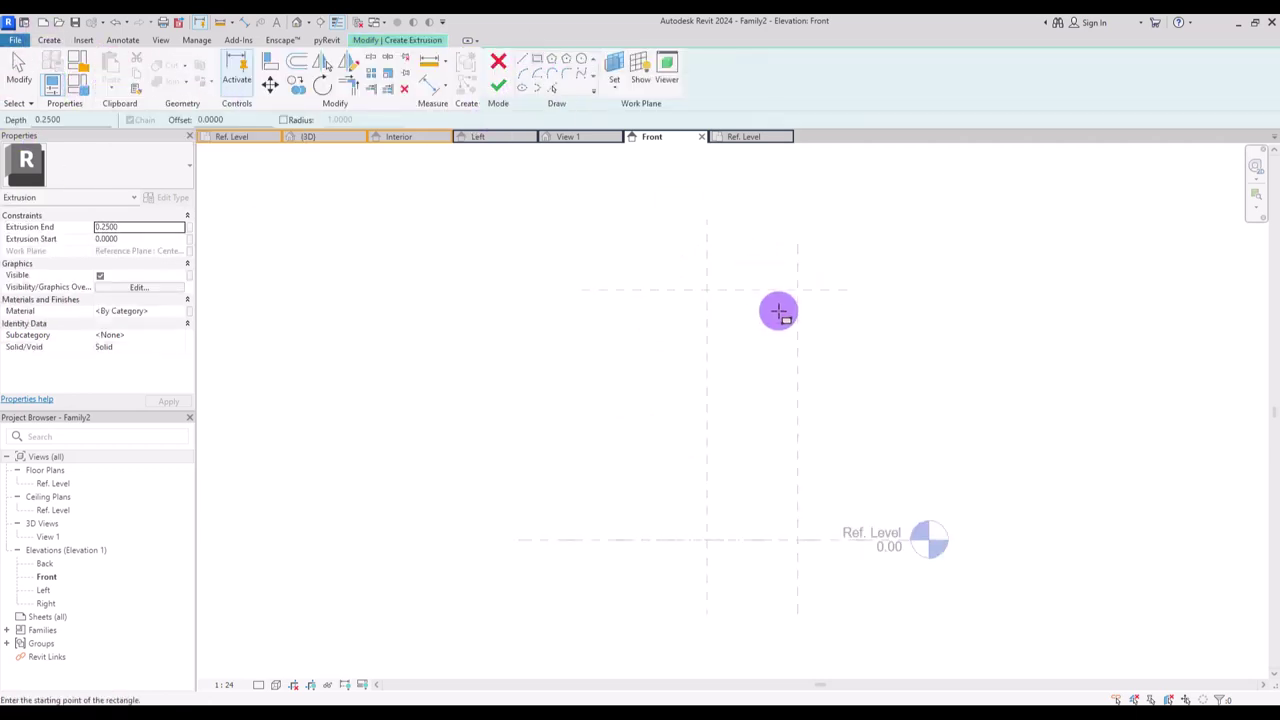
pyautogui.click(797, 290)
pyautogui.click(707, 540)
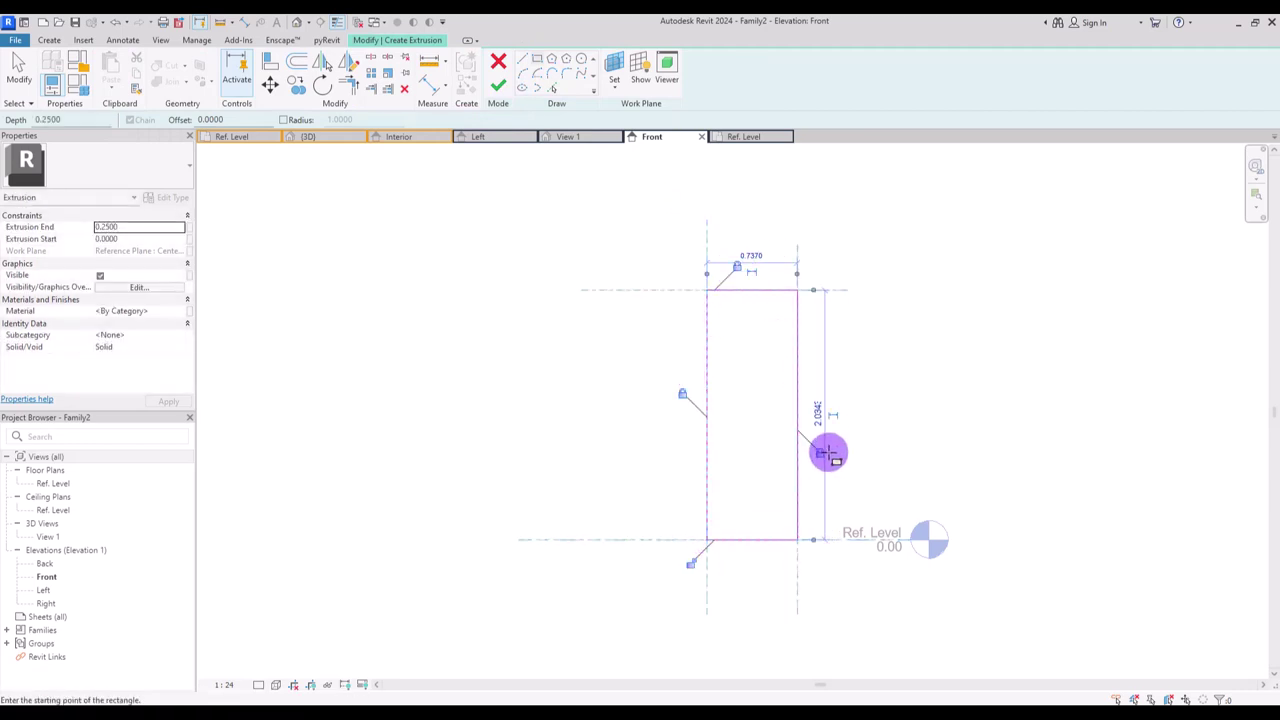
pyautogui.press('Escape')
pyautogui.press('Escape')
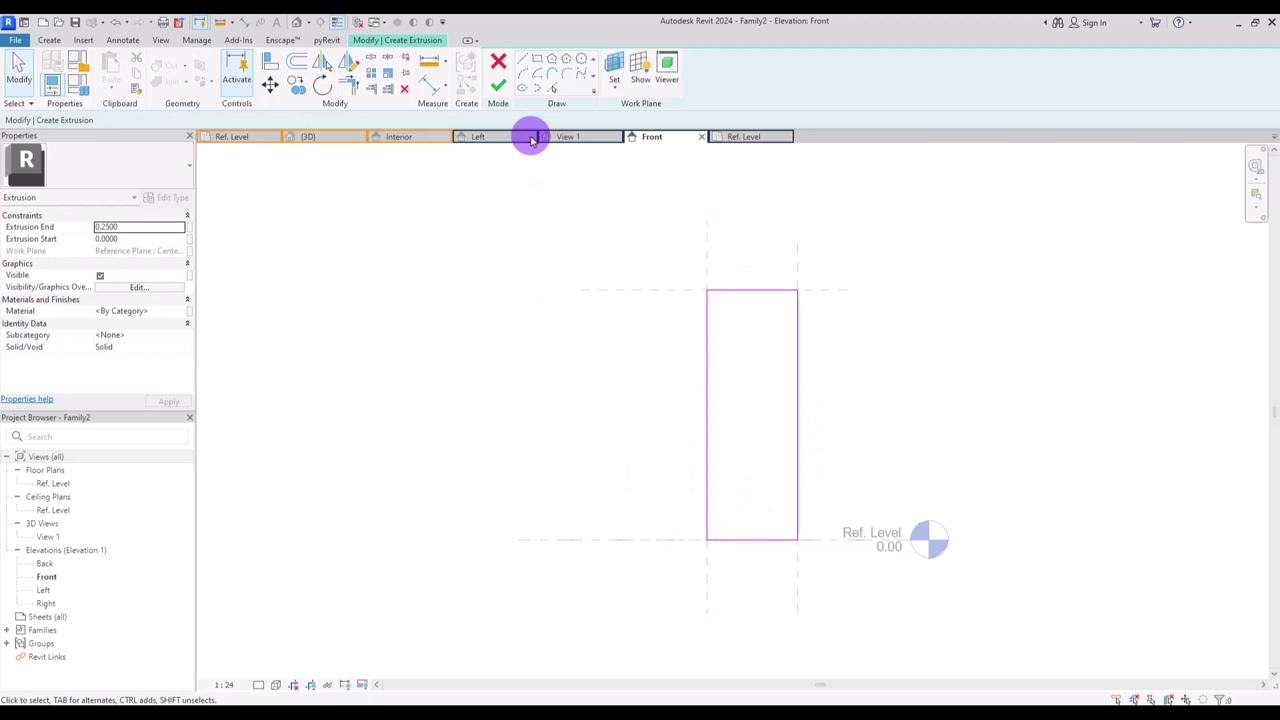
# - Draw a quarter arc about 0.74 in radius centred on the rectangle's upper-left corner and delete the rectangle's top edge
pyautogui.click(540, 78)
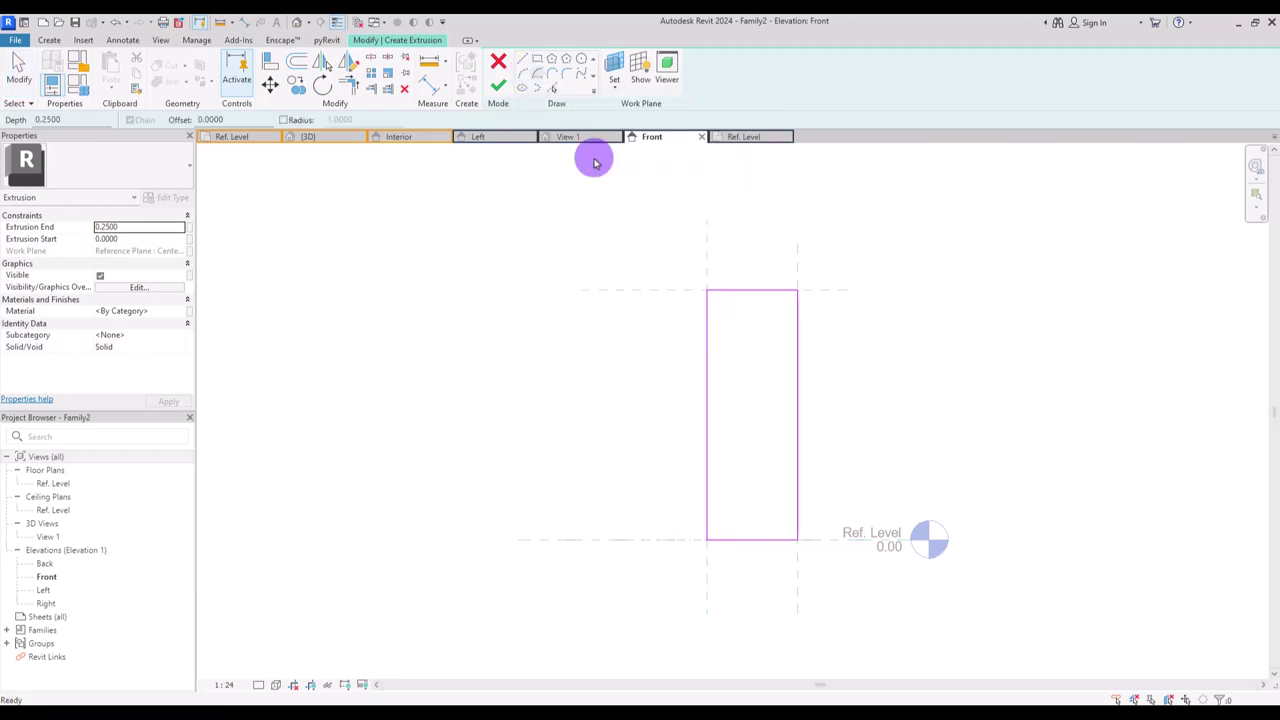
pyautogui.click(707, 290)
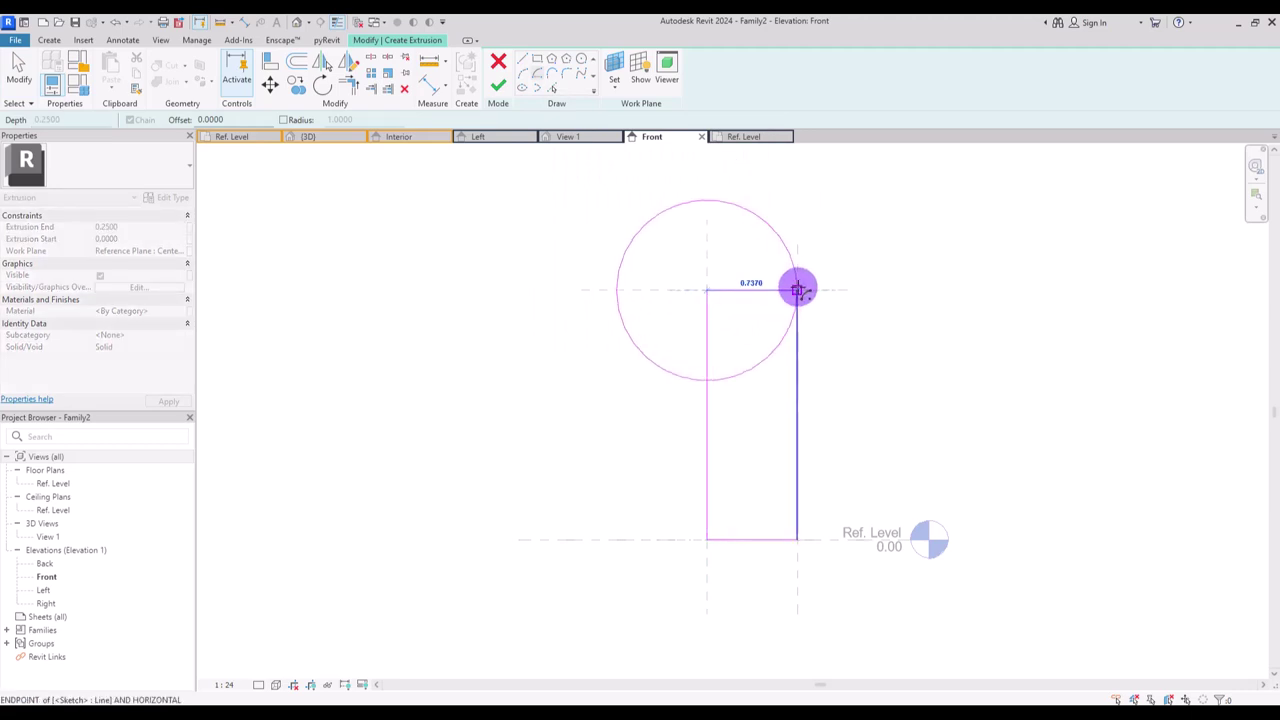
pyautogui.click(797, 290)
pyautogui.click(708, 201)
pyautogui.press('Escape')
pyautogui.press('Escape')
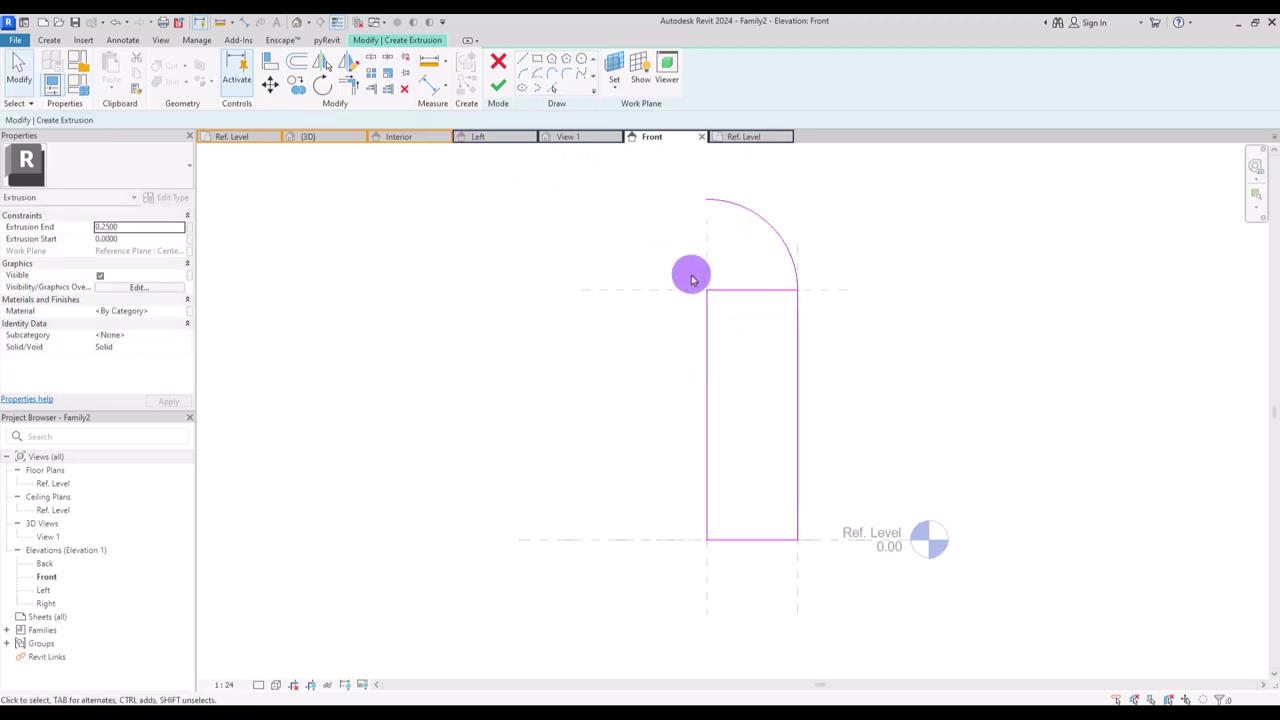
pyautogui.click(743, 290)
pyautogui.press('Delete')
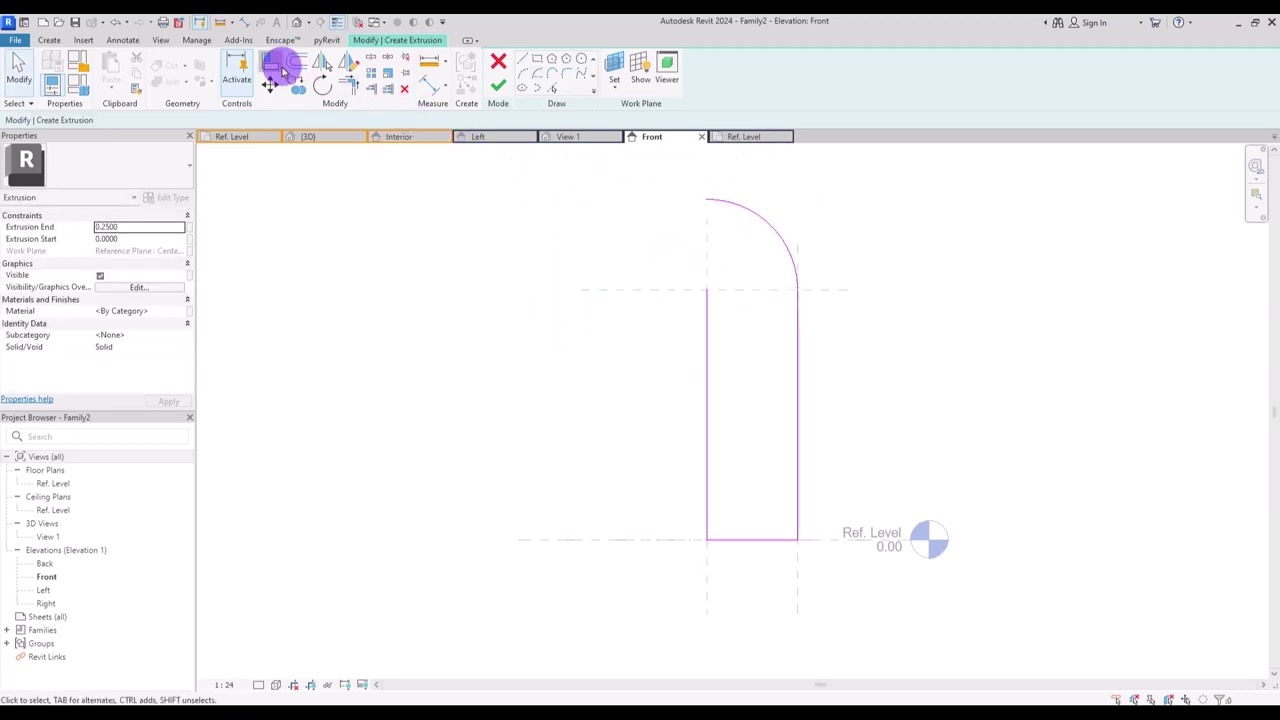
# - Align the upper end of the arc to the upper horizontal reference plane
pyautogui.click(278, 64)
pyautogui.click(651, 290)
pyautogui.click(707, 201)
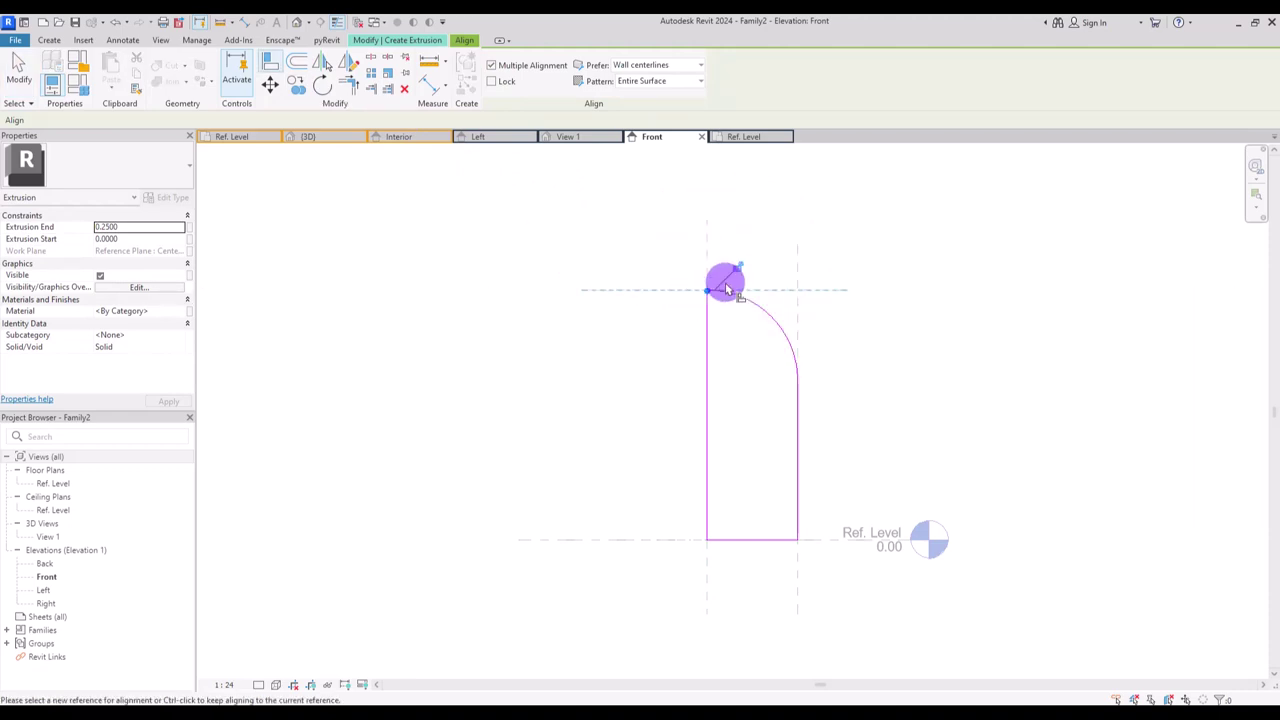
pyautogui.press('Escape')
pyautogui.press('Escape')
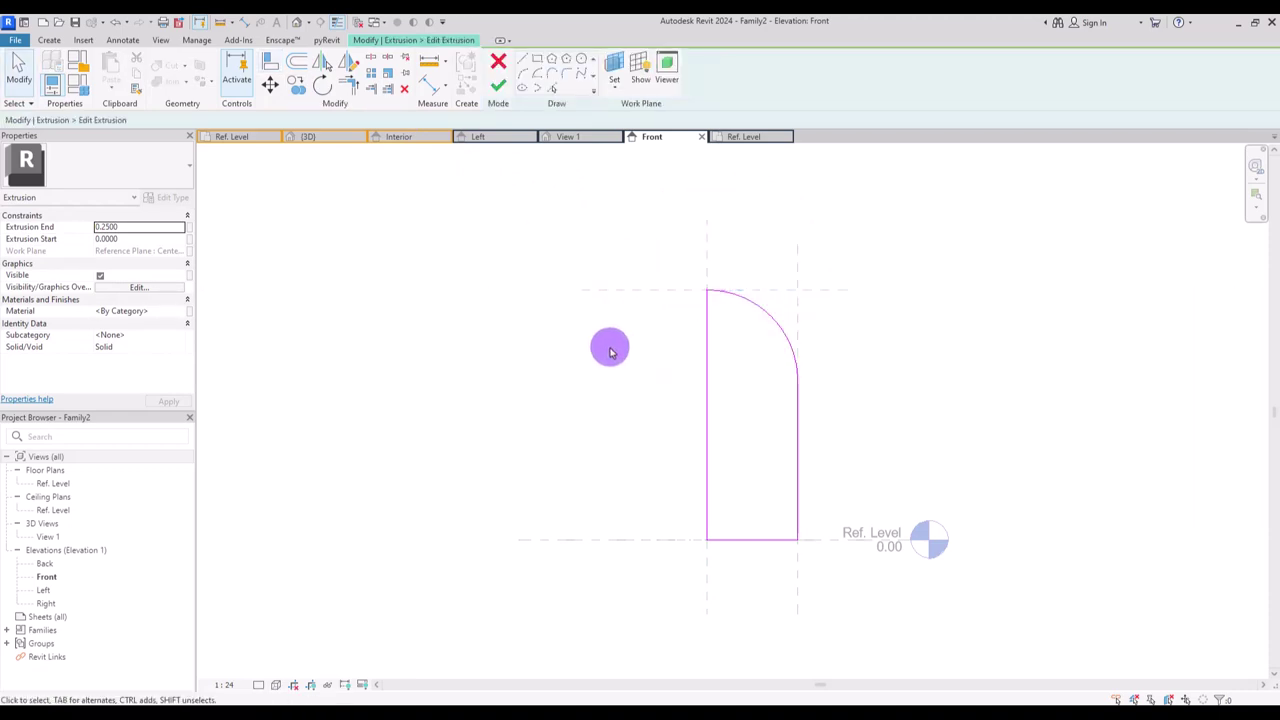
# - Offset the profile's side, arc and bottom lines inward by 0.03 and trim the inner loop's lower corners
pyautogui.click(553, 88)
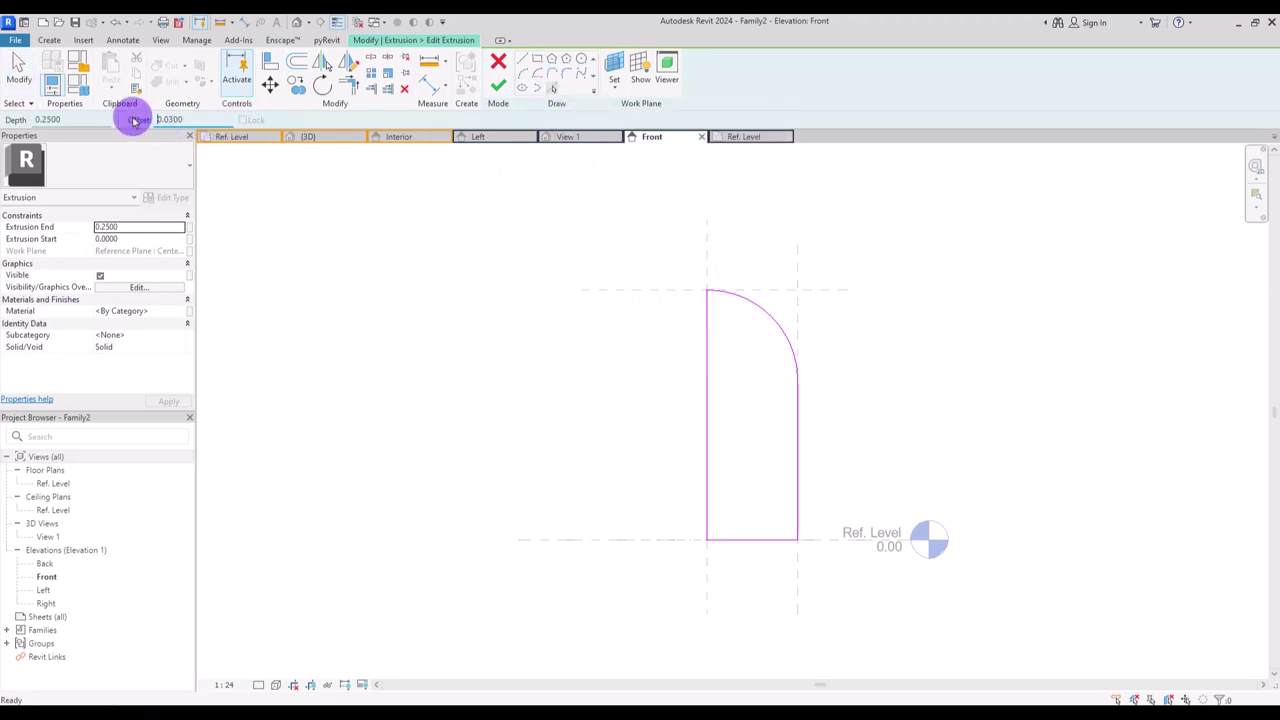
pyautogui.click(711, 397)
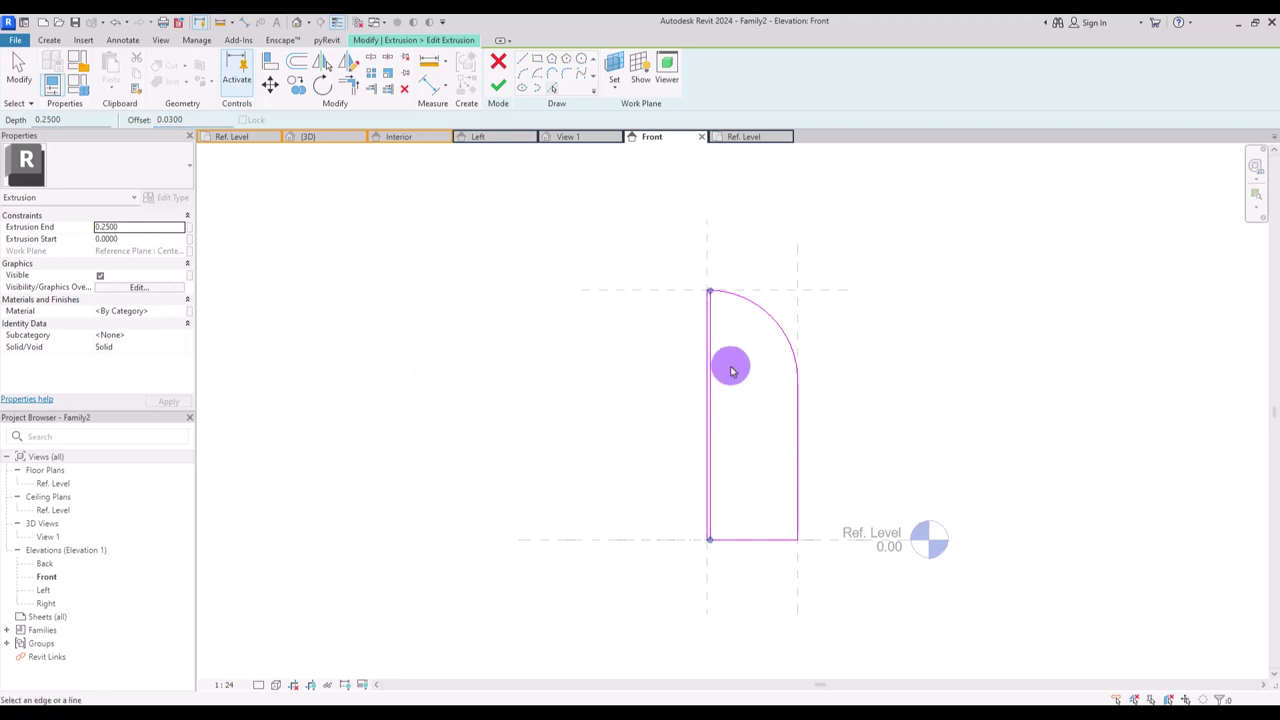
pyautogui.click(763, 309)
pyautogui.click(797, 436)
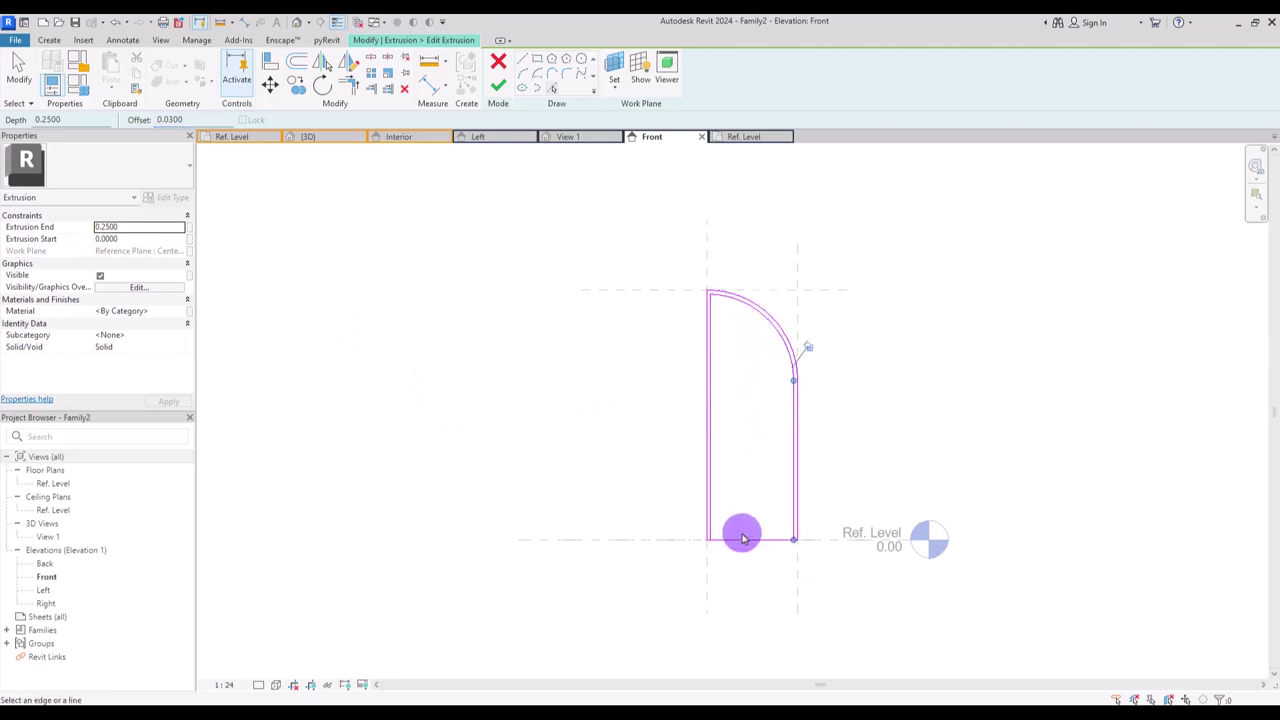
pyautogui.click(740, 538)
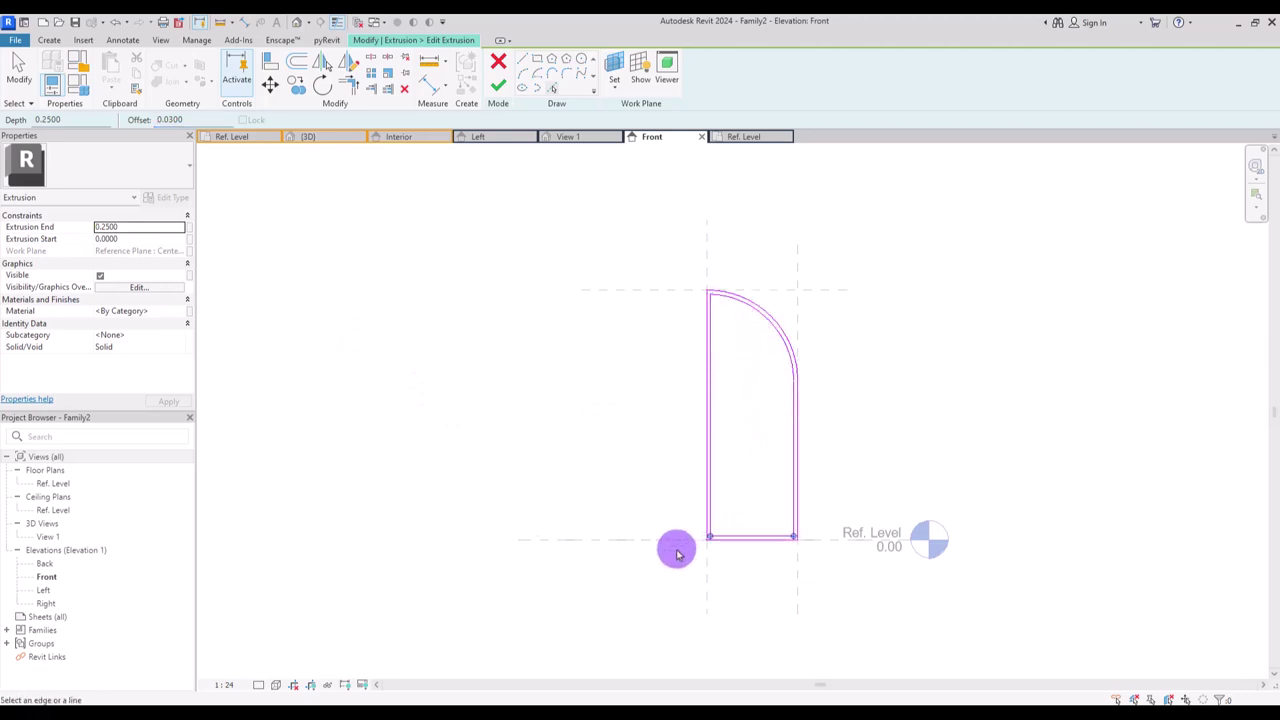
pyautogui.click(387, 88)
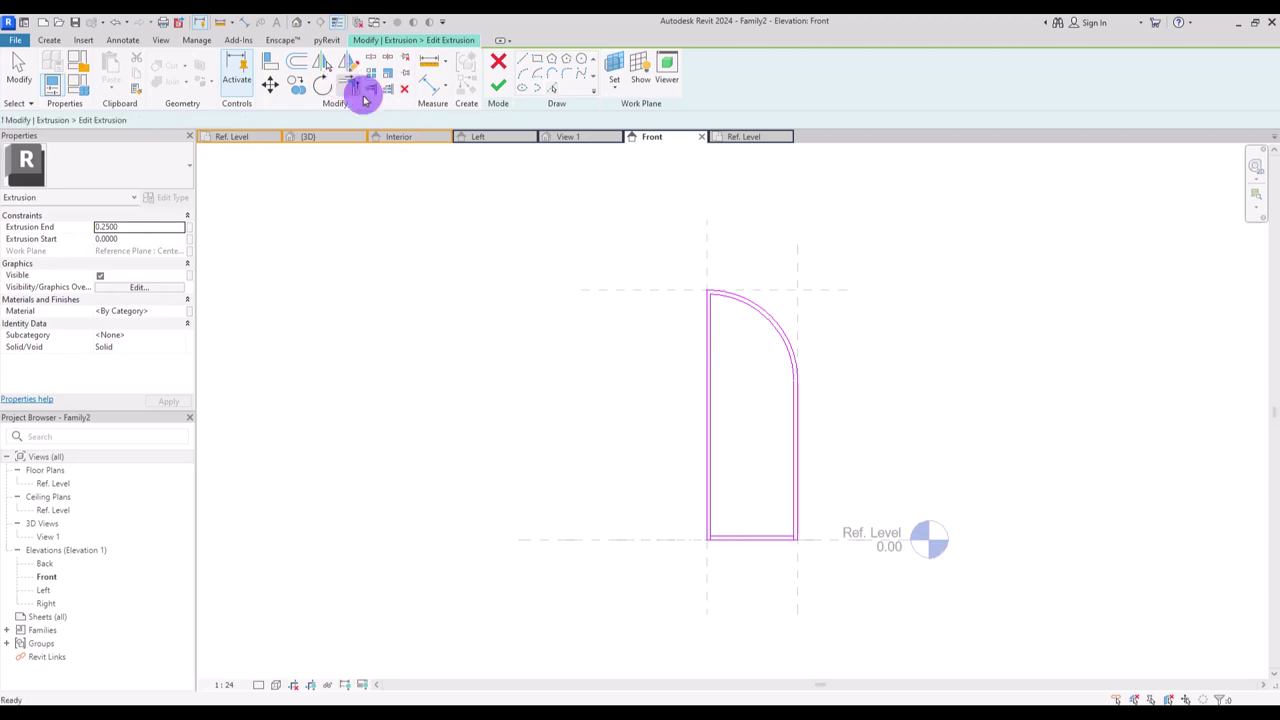
pyautogui.click(722, 527)
pyautogui.click(789, 516)
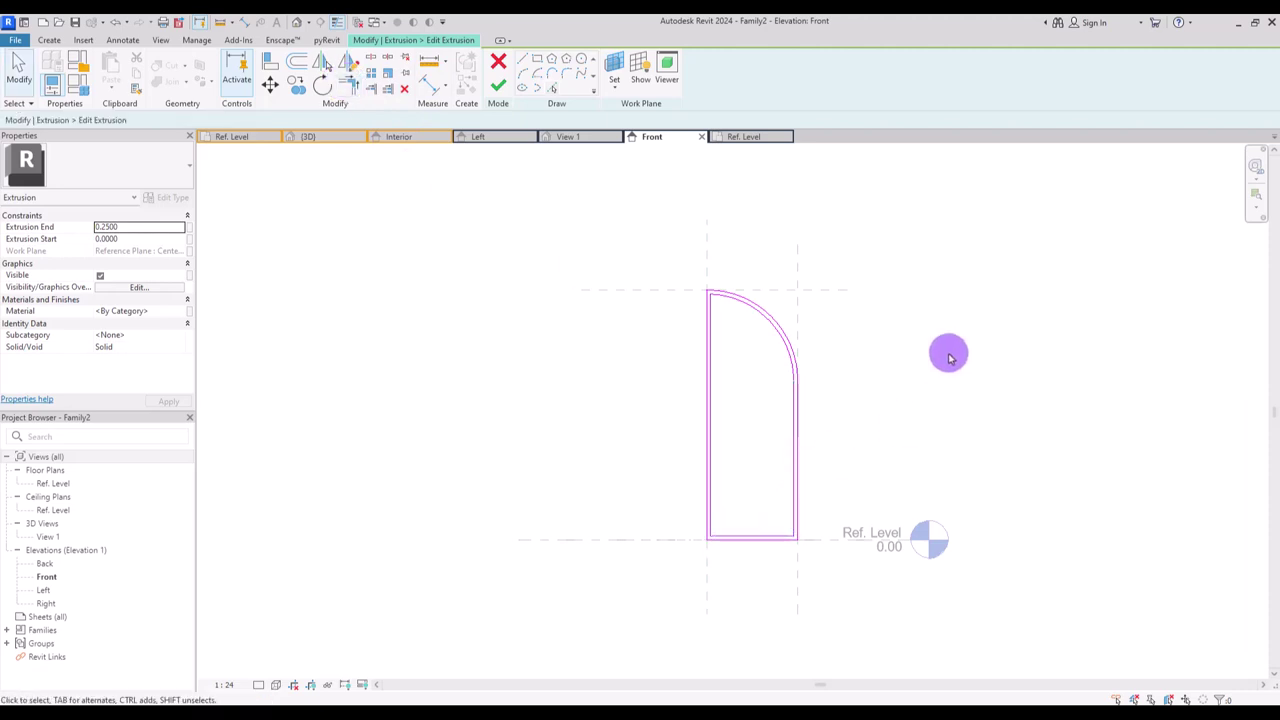
# - Dimension the gap between the outer and inner loops along the left side, the bottom and the right side
pyautogui.moveTo(949, 351); pyautogui.dragTo(865, 326, button='middle')
pyautogui.click(1238, 202)
pyautogui.moveTo(583, 220)
pyautogui.mouseDown()
pyautogui.moveTo(674, 317)
pyautogui.moveTo(835, 614)
pyautogui.mouseUp()
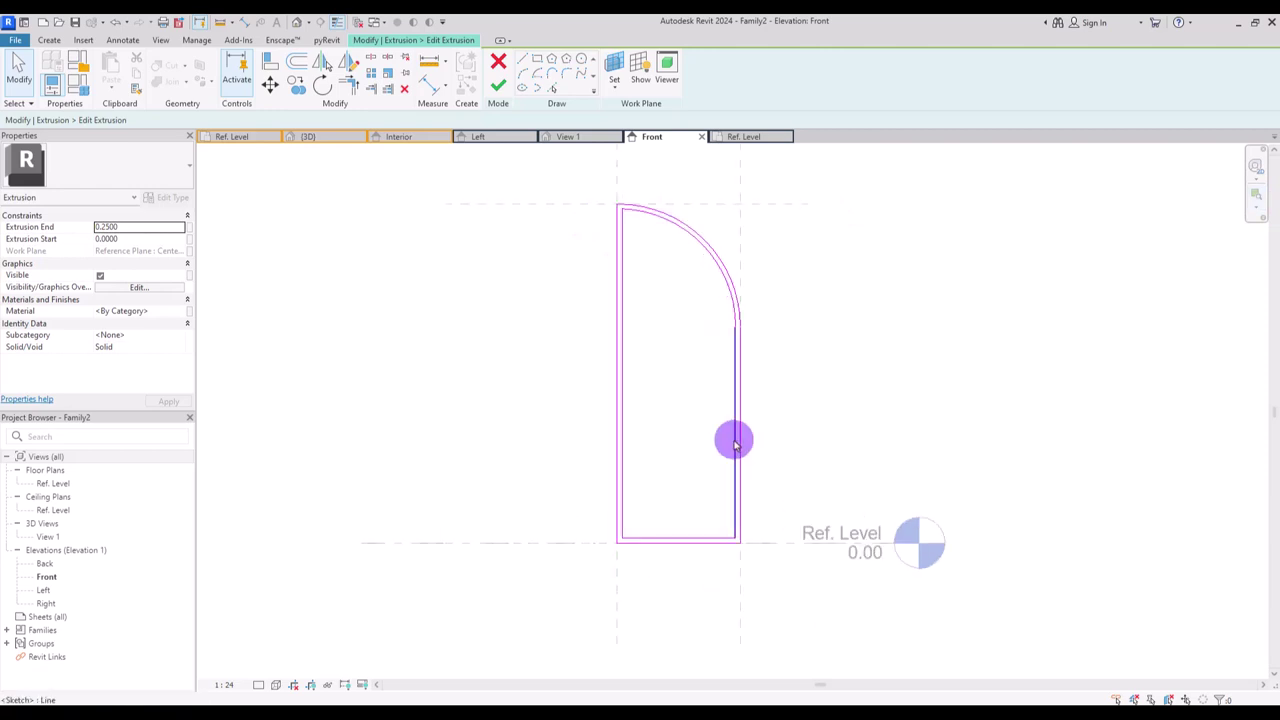
pyautogui.click(431, 86)
pyautogui.click(617, 483)
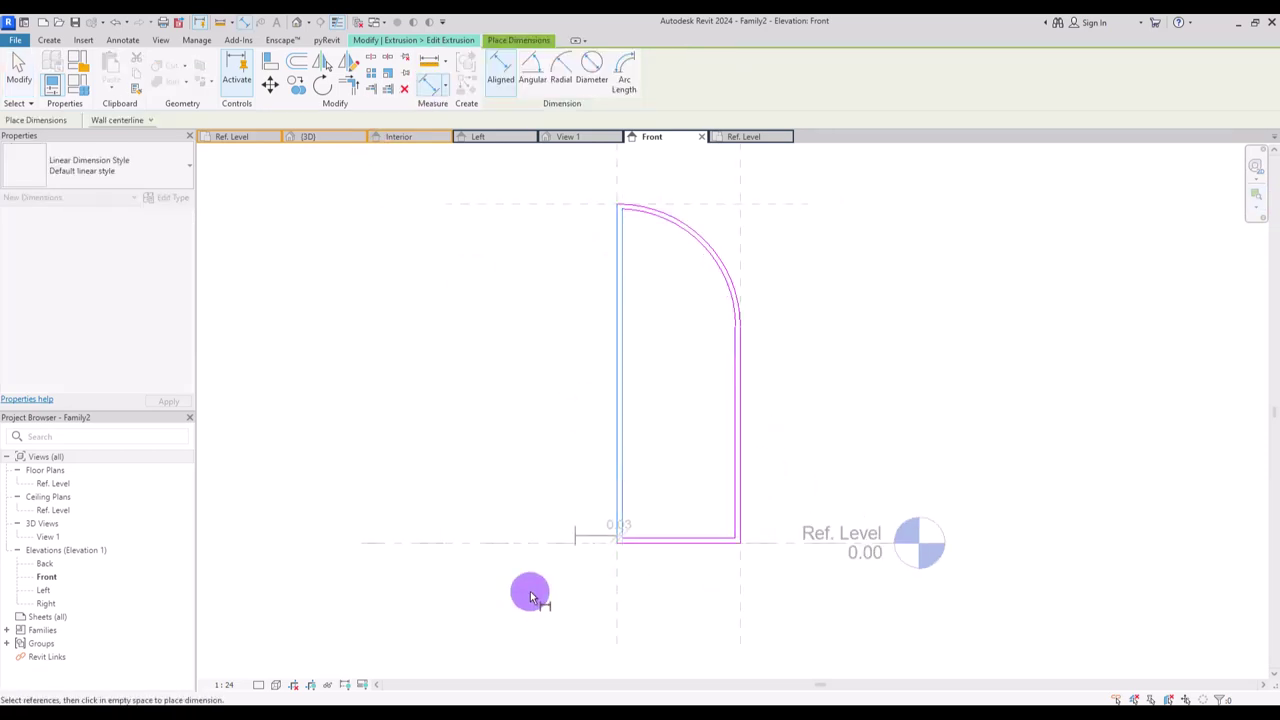
pyautogui.click(665, 541)
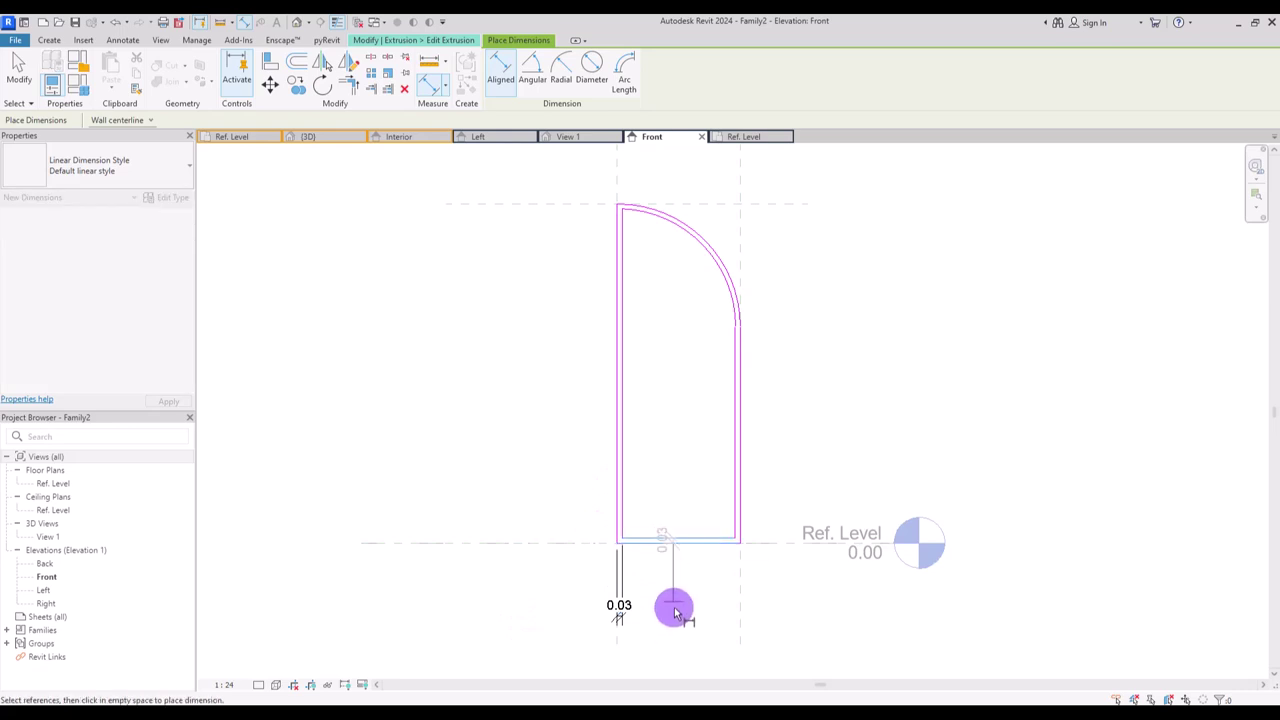
pyautogui.click(672, 590)
pyautogui.click(742, 480)
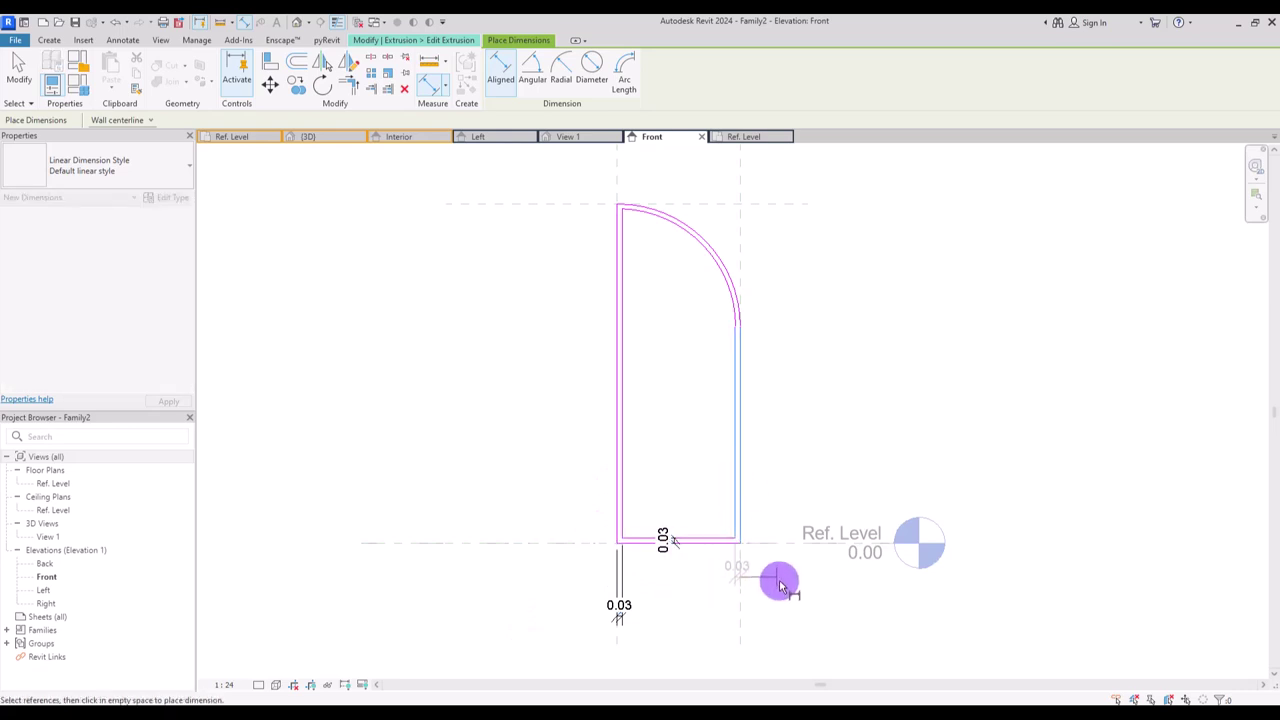
pyautogui.click(791, 597)
pyautogui.press('Escape')
# - Label the three gap dimensions with a new type parameter named Panel Offset and finish the extrusion sketch
pyautogui.click(630, 607)
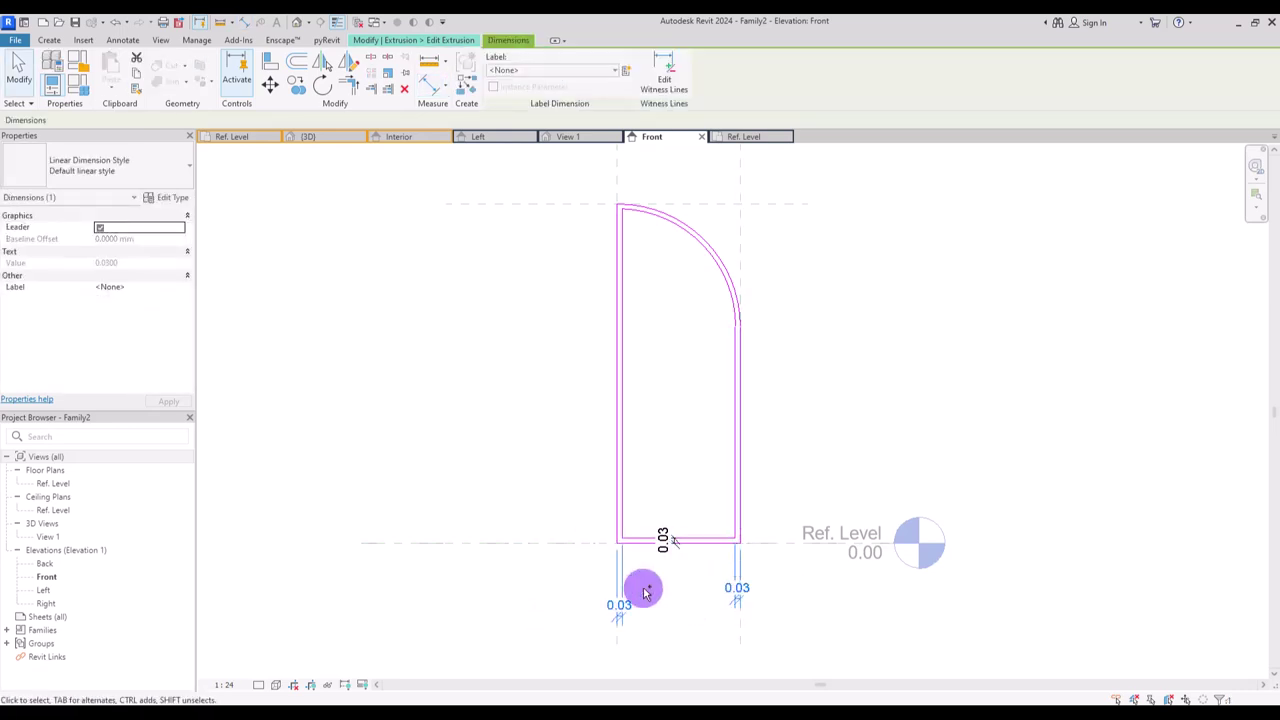
pyautogui.keyDown('ctrl'); pyautogui.click(672, 541); pyautogui.keyUp('ctrl')
pyautogui.click(580, 84)
pyautogui.click(627, 70)
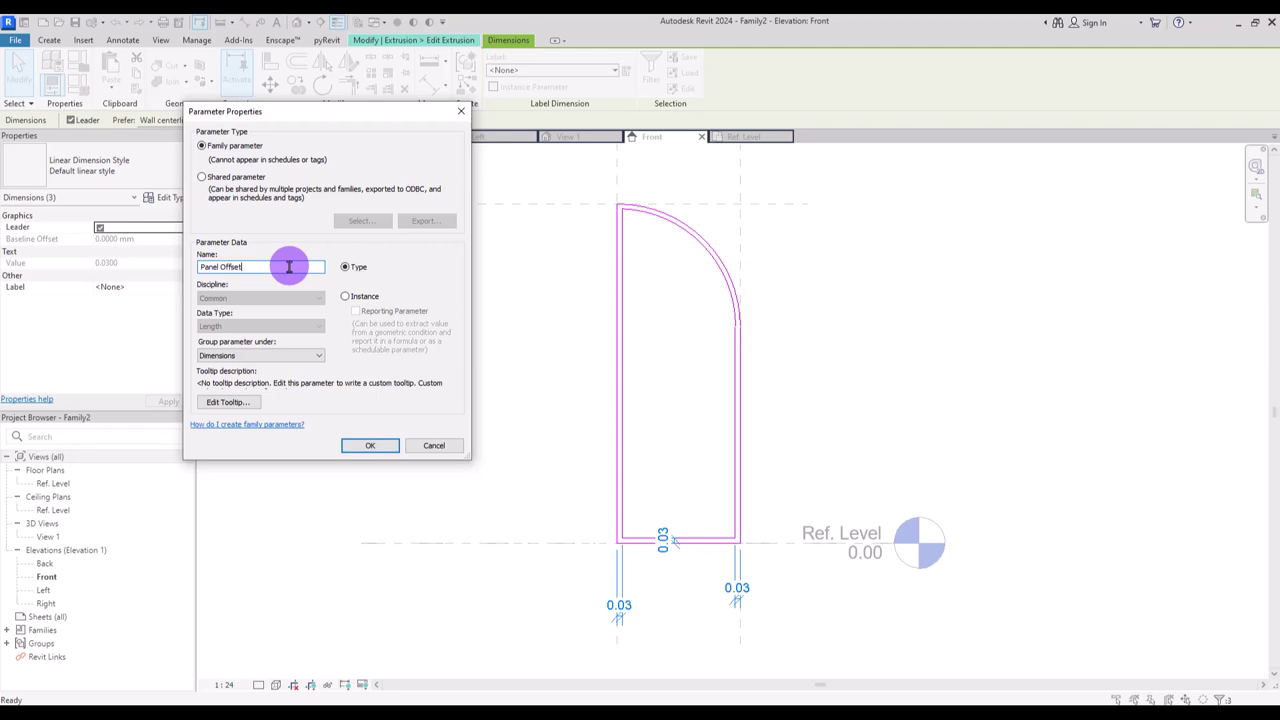
pyautogui.click(370, 446)
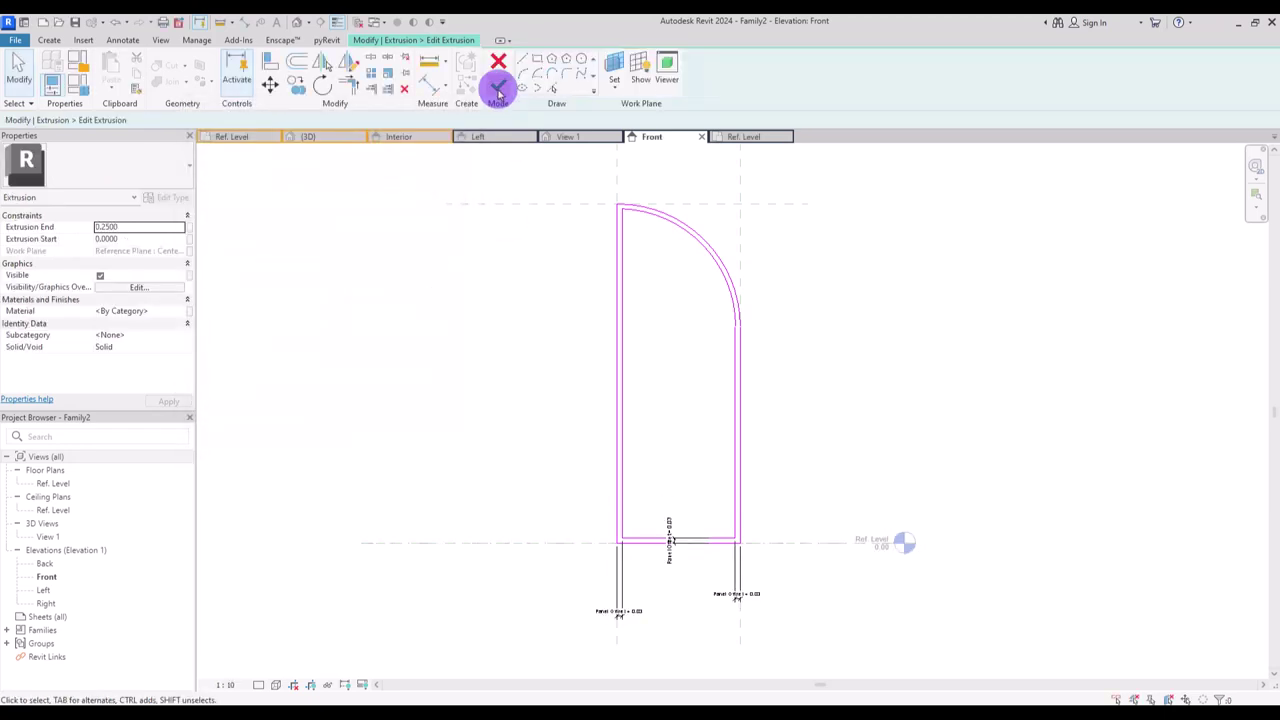
pyautogui.click(498, 90)
# - Dimension the panel's height from the Ref. Level to the upper plane and its width between the two vertical reference planes
pyautogui.moveTo(491, 249); pyautogui.dragTo(469, 293, button='middle')
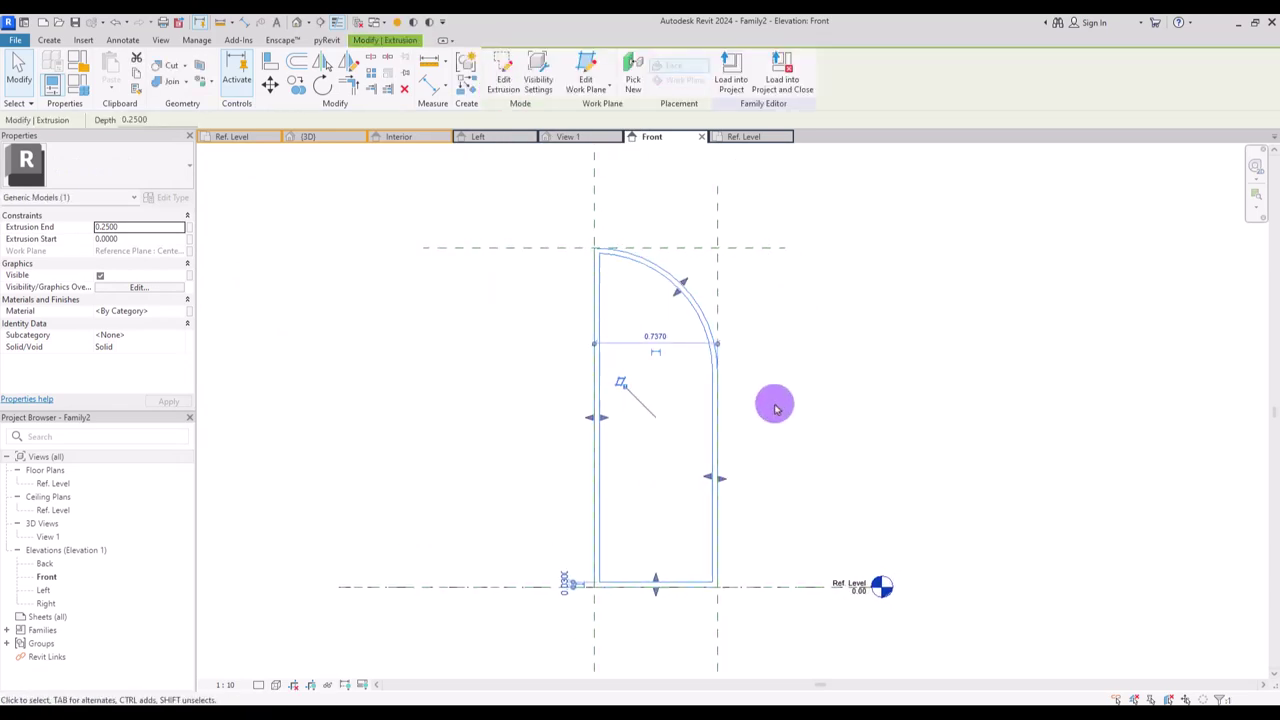
pyautogui.click(425, 90)
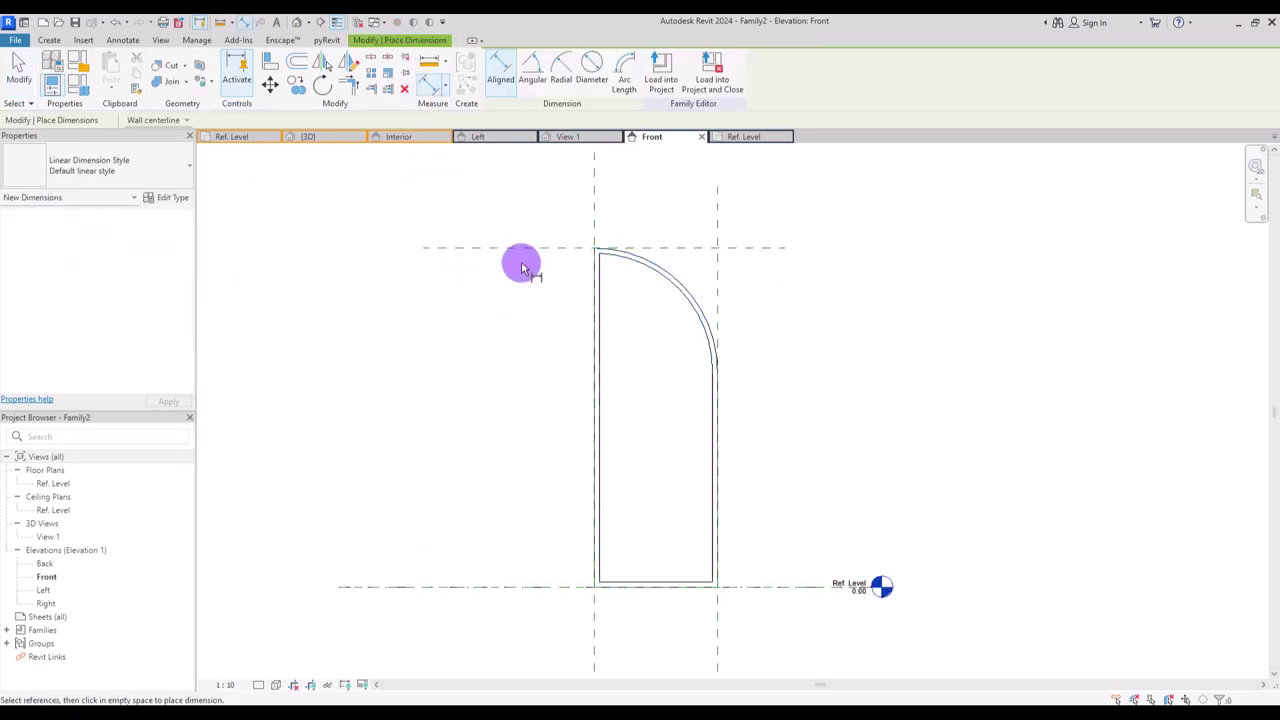
pyautogui.click(521, 255)
pyautogui.click(530, 588)
pyautogui.click(532, 594)
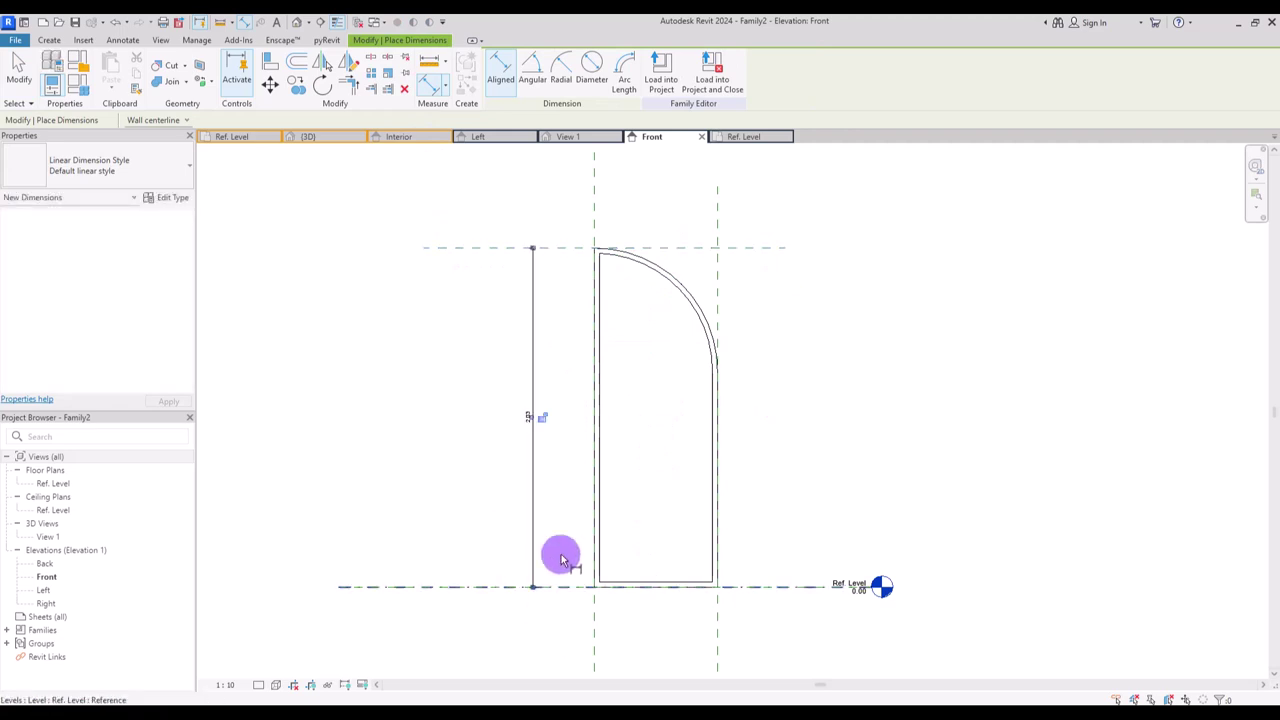
pyautogui.click(595, 203)
pyautogui.click(717, 215)
pyautogui.click(760, 217)
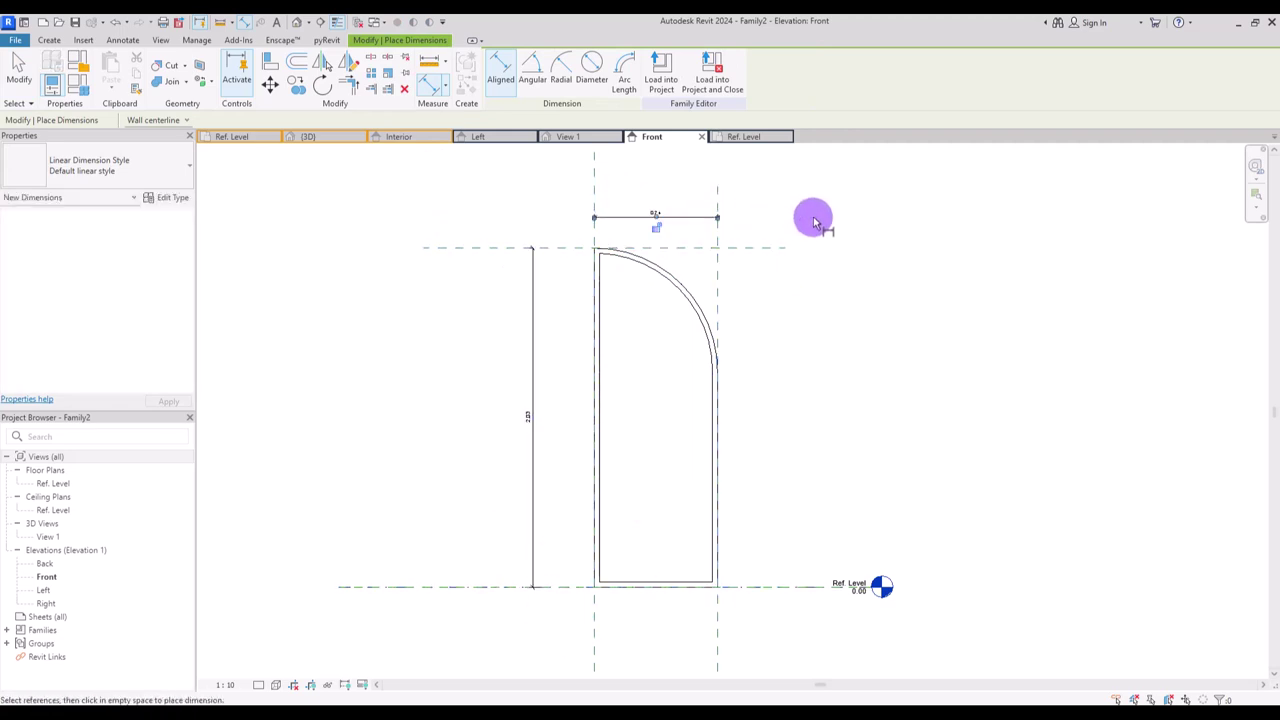
pyautogui.press('Escape')
# - Label the width dimension with a new type parameter Panel W and the height dimension with a new parameter Panel H
pyautogui.click(690, 214)
pyautogui.click(625, 72)
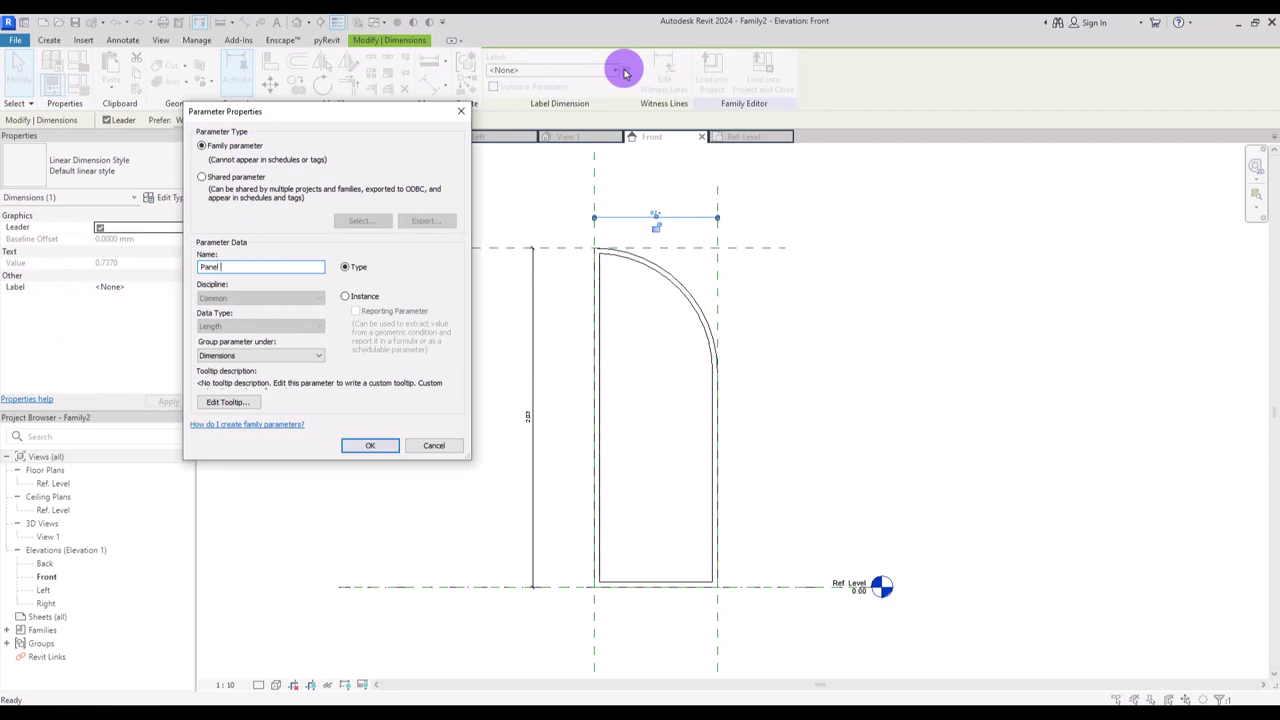
pyautogui.click(369, 445)
pyautogui.click(532, 330)
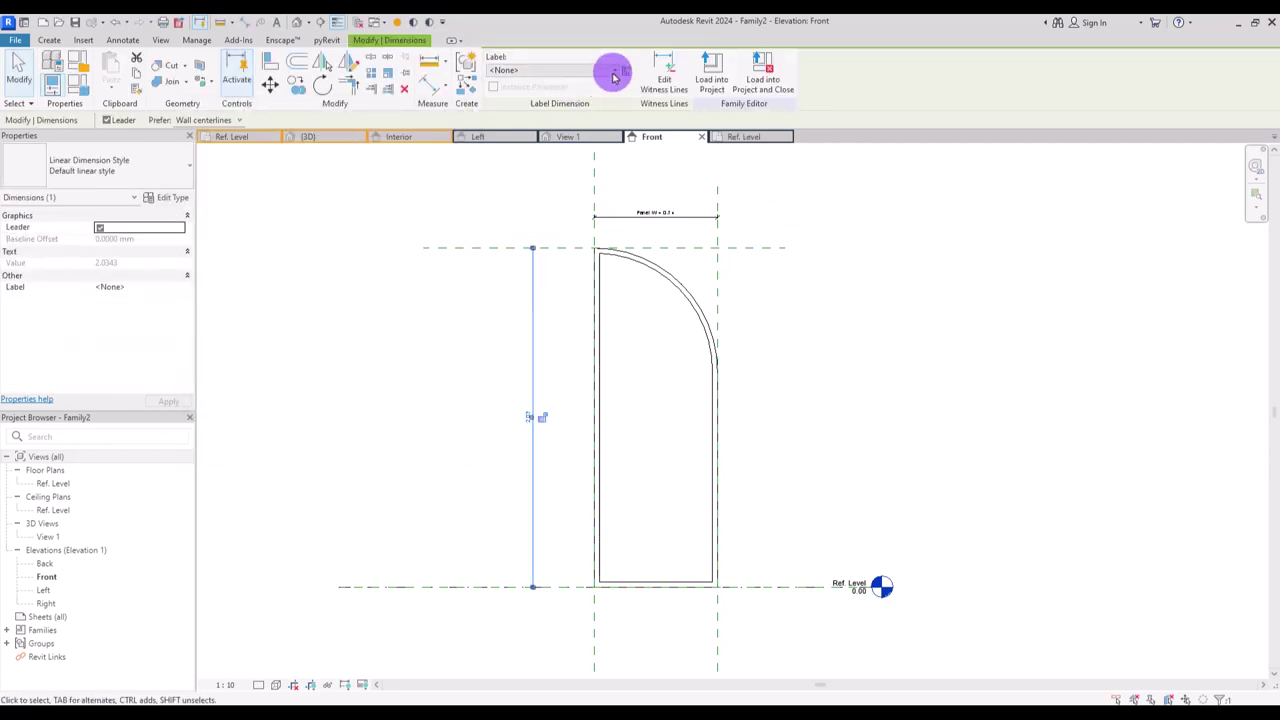
pyautogui.click(627, 72)
pyautogui.write('Panel H')
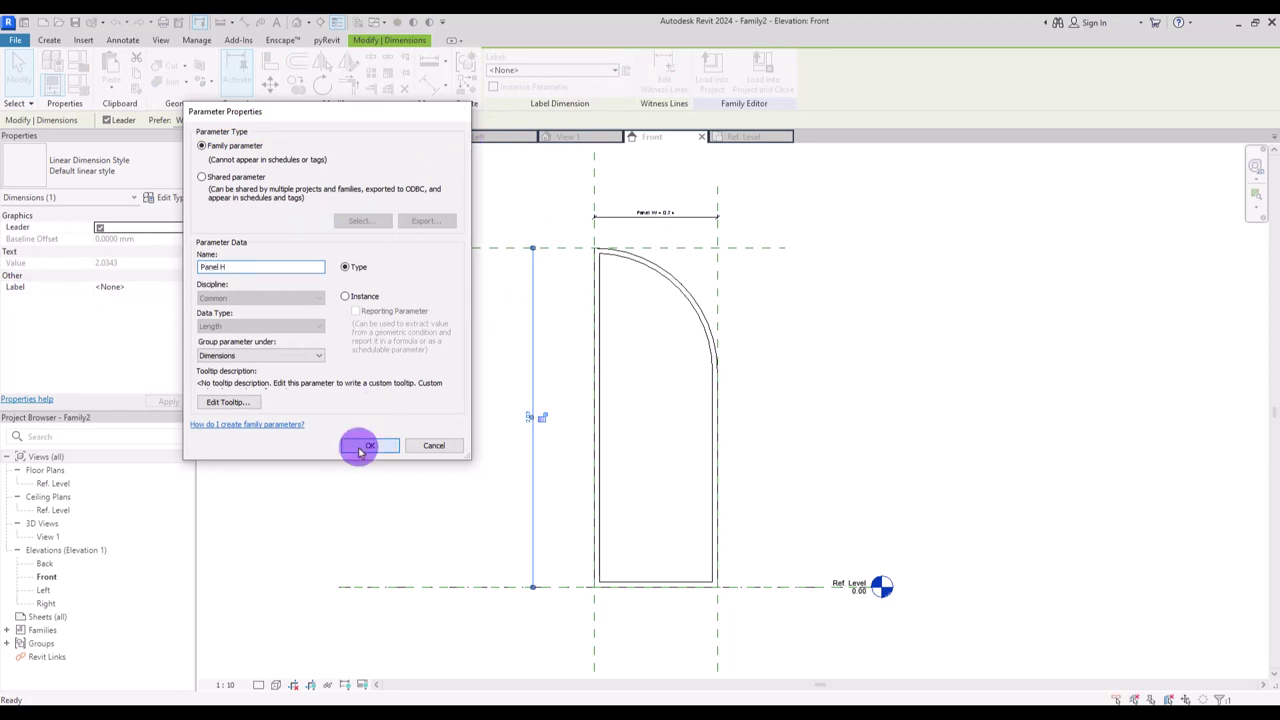
pyautogui.click(369, 445)
pyautogui.click(400, 415)
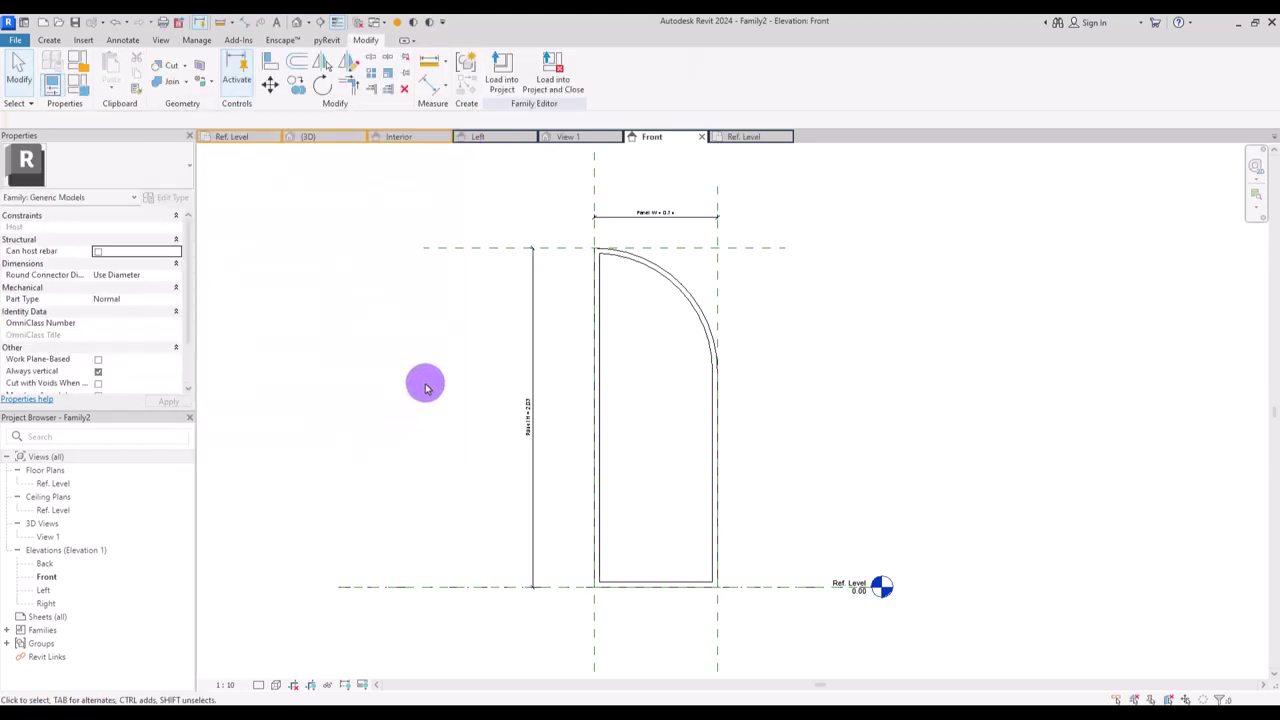
# - In the Ref. Level floor plan, draw a horizontal reference plane slightly above the front/back centre plane, spanning past both sides of the panel
pyautogui.click(745, 137)
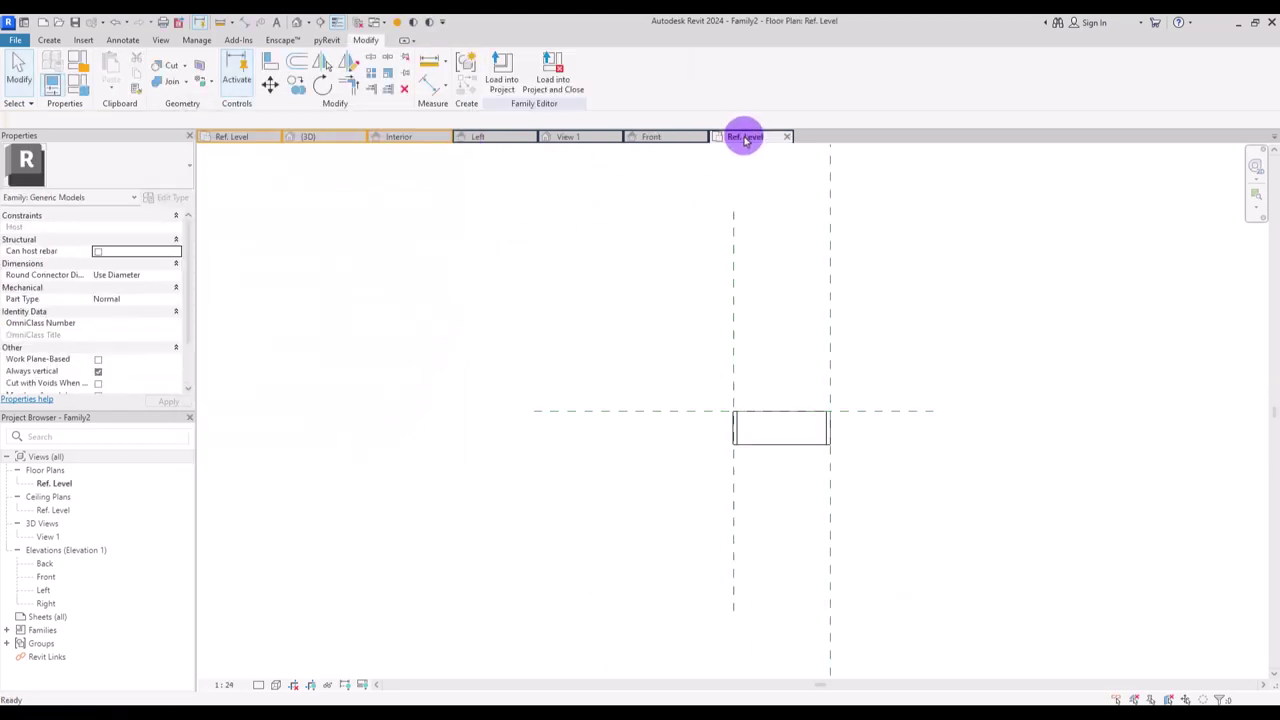
pyautogui.moveTo(755, 301); pyautogui.dragTo(600, 301, button='middle')
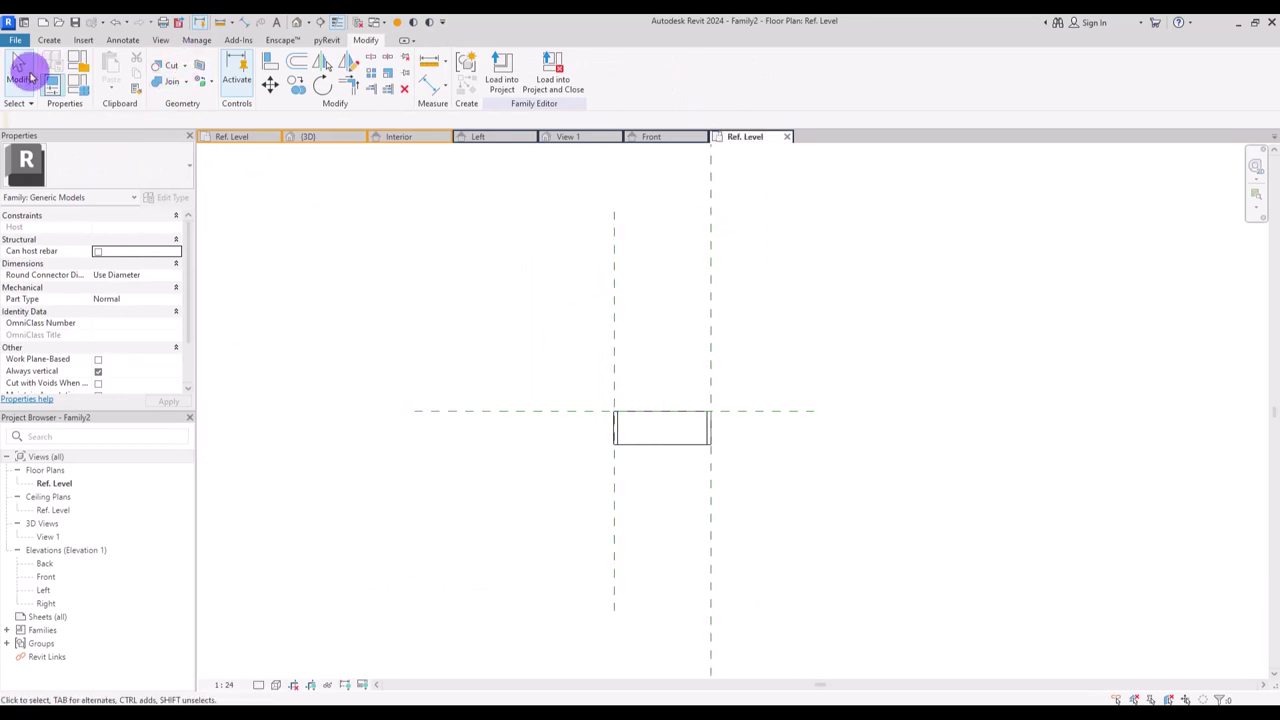
pyautogui.click(50, 40)
pyautogui.click(757, 63)
pyautogui.click(564, 388)
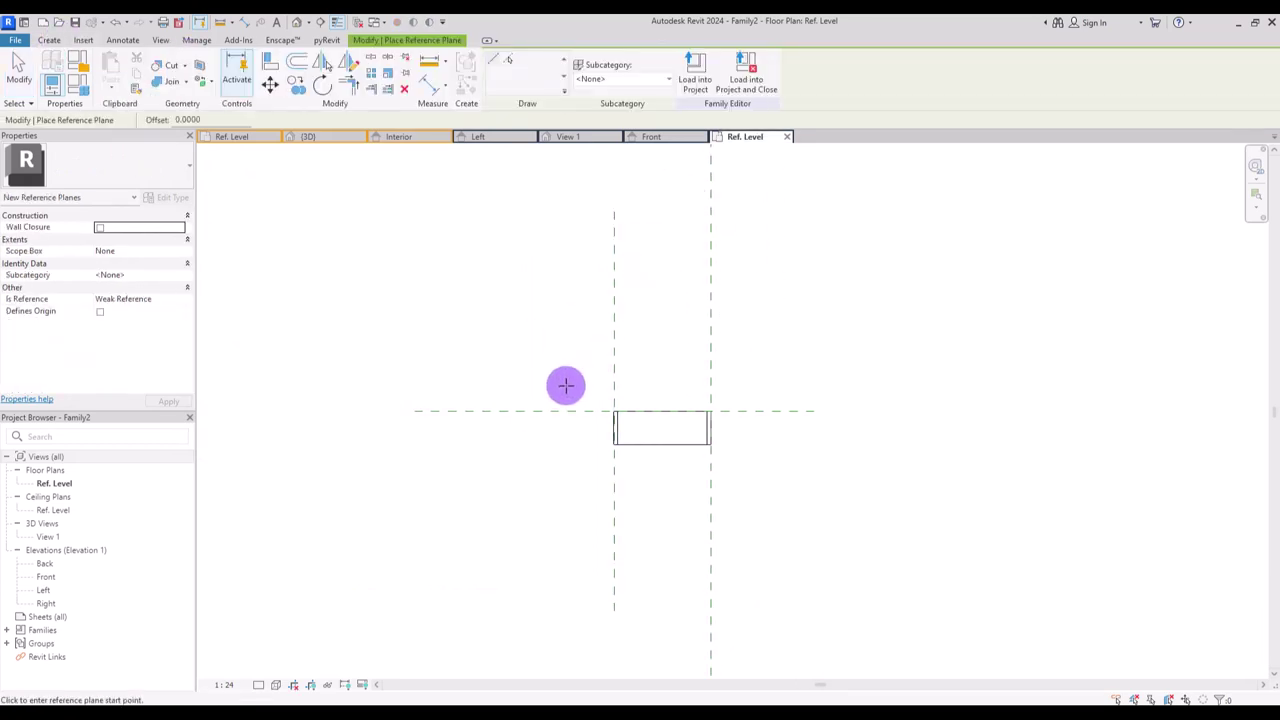
pyautogui.click(838, 394)
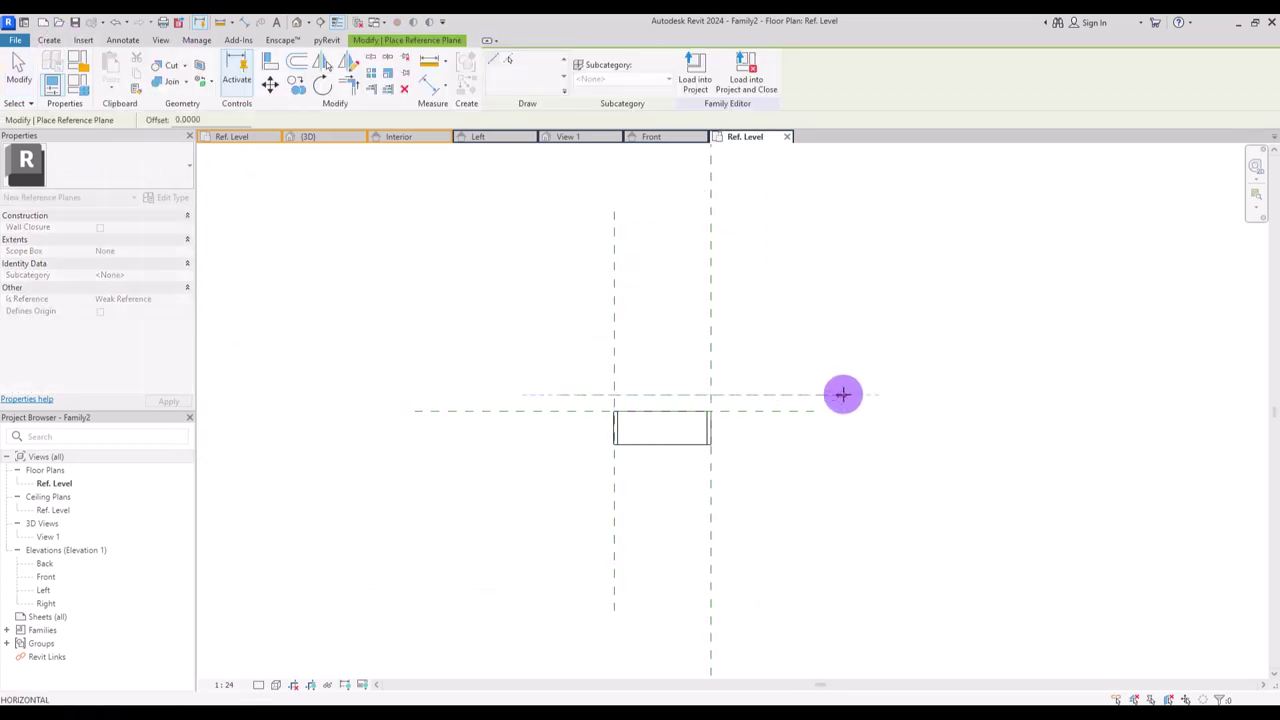
# - Draw a second horizontal reference plane below the front/back centre plane and dimension the three horizontal planes with equal spacing
pyautogui.click(555, 430)
pyautogui.click(865, 432)
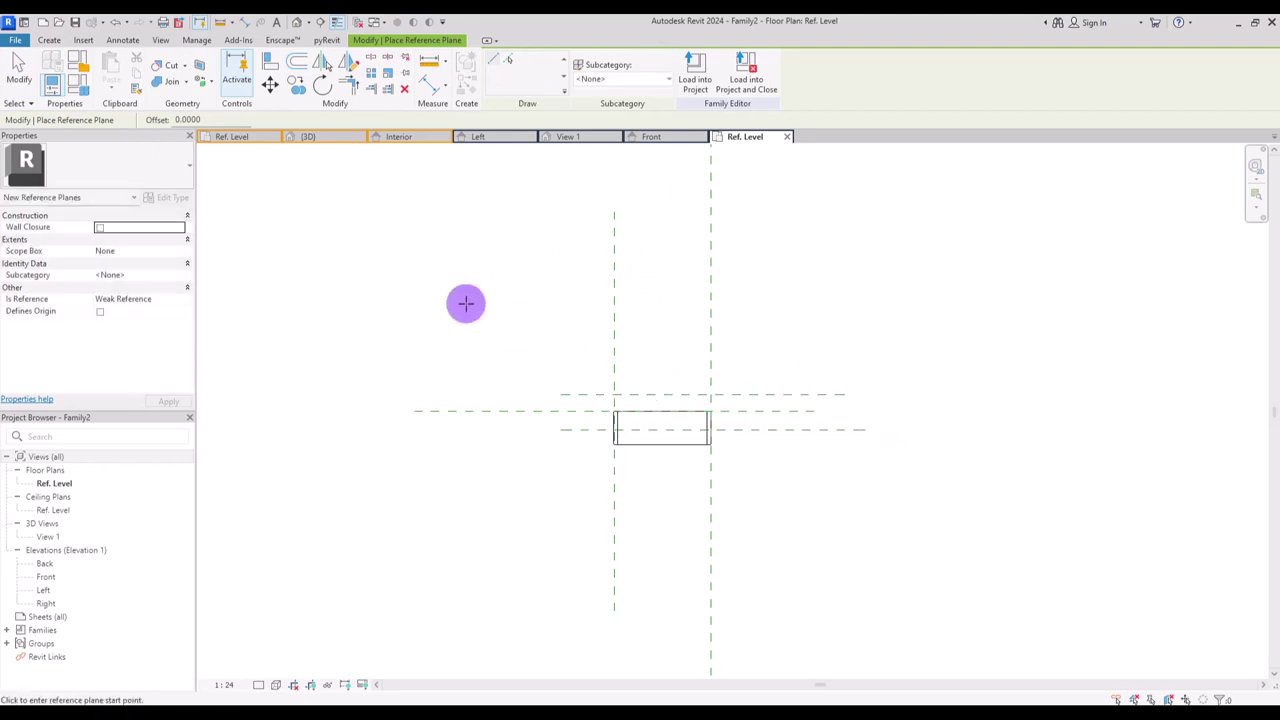
pyautogui.click(420, 103)
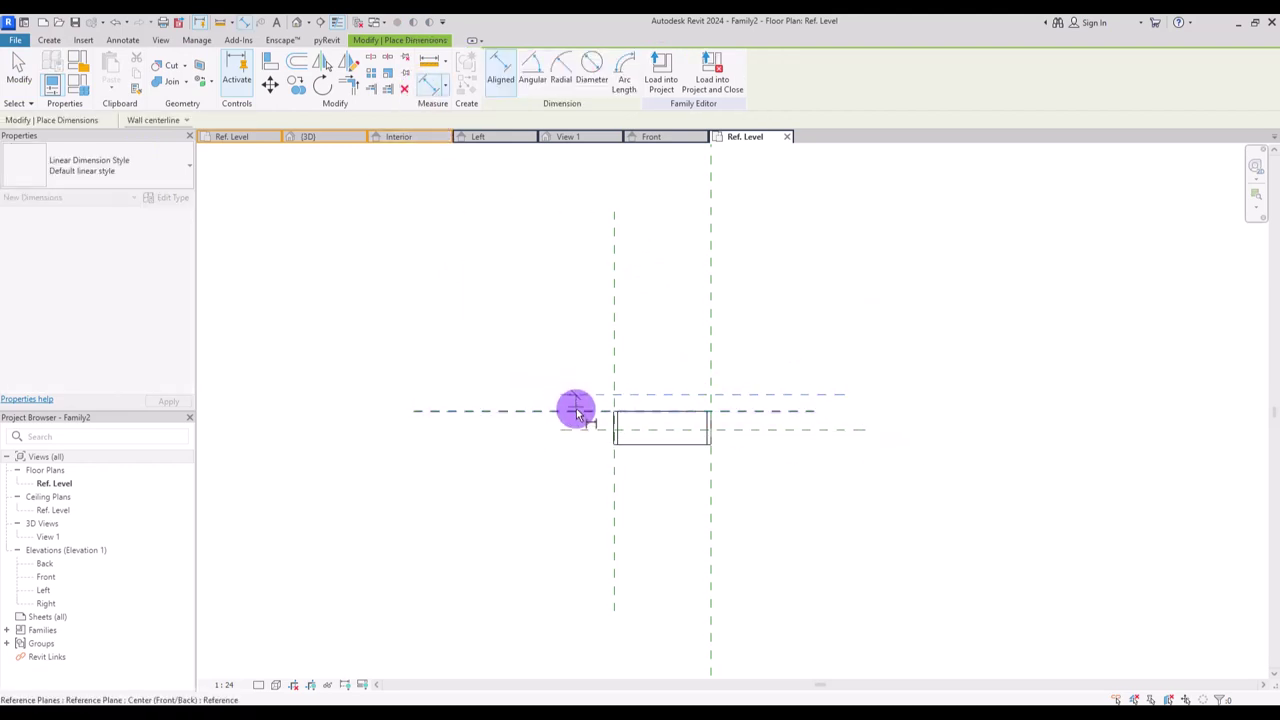
pyautogui.click(549, 491)
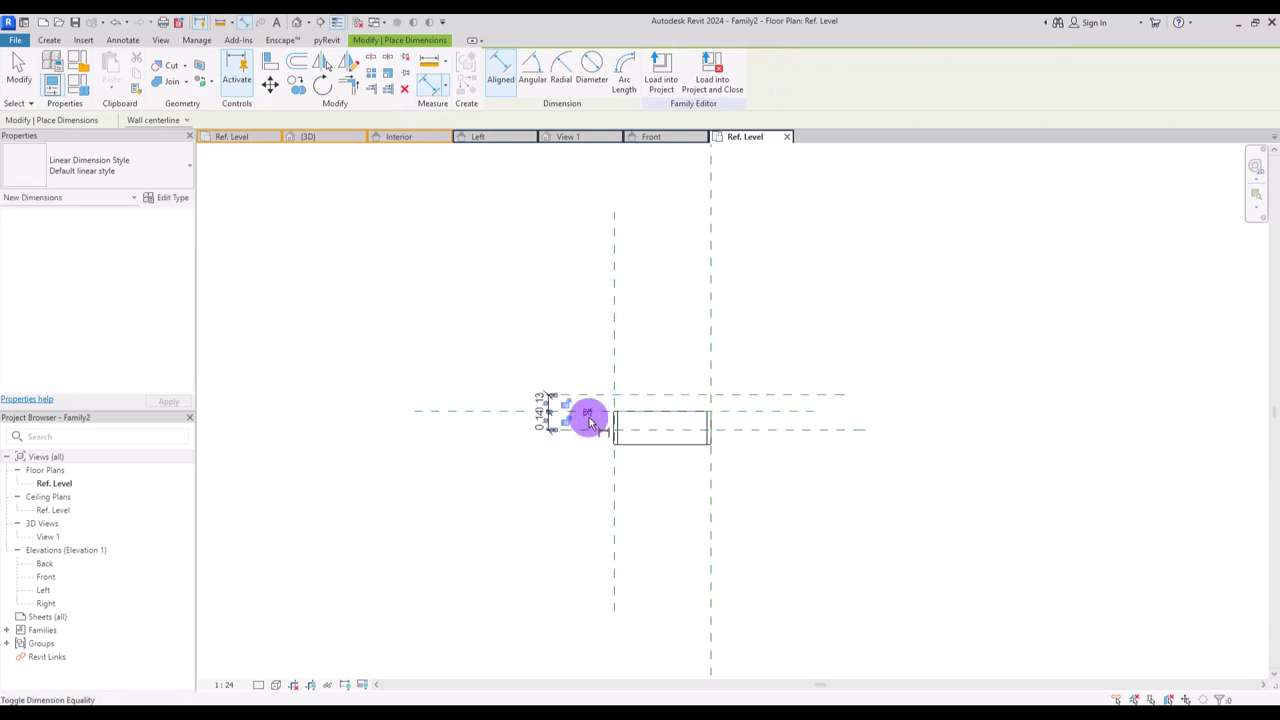
pyautogui.click(588, 397)
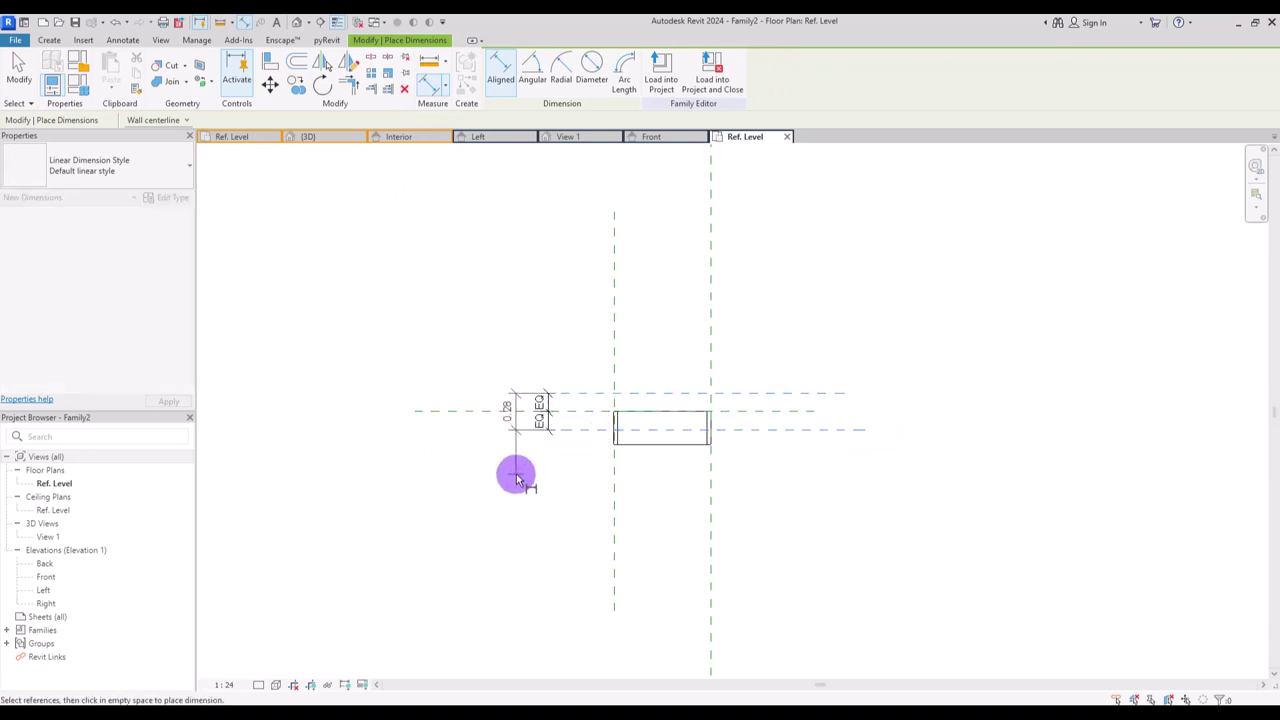
# - Label the overall dimension between the two outer horizontal planes with a new type parameter named Panel Th
pyautogui.press('Escape')
pyautogui.press('Escape')
pyautogui.click(515, 430)
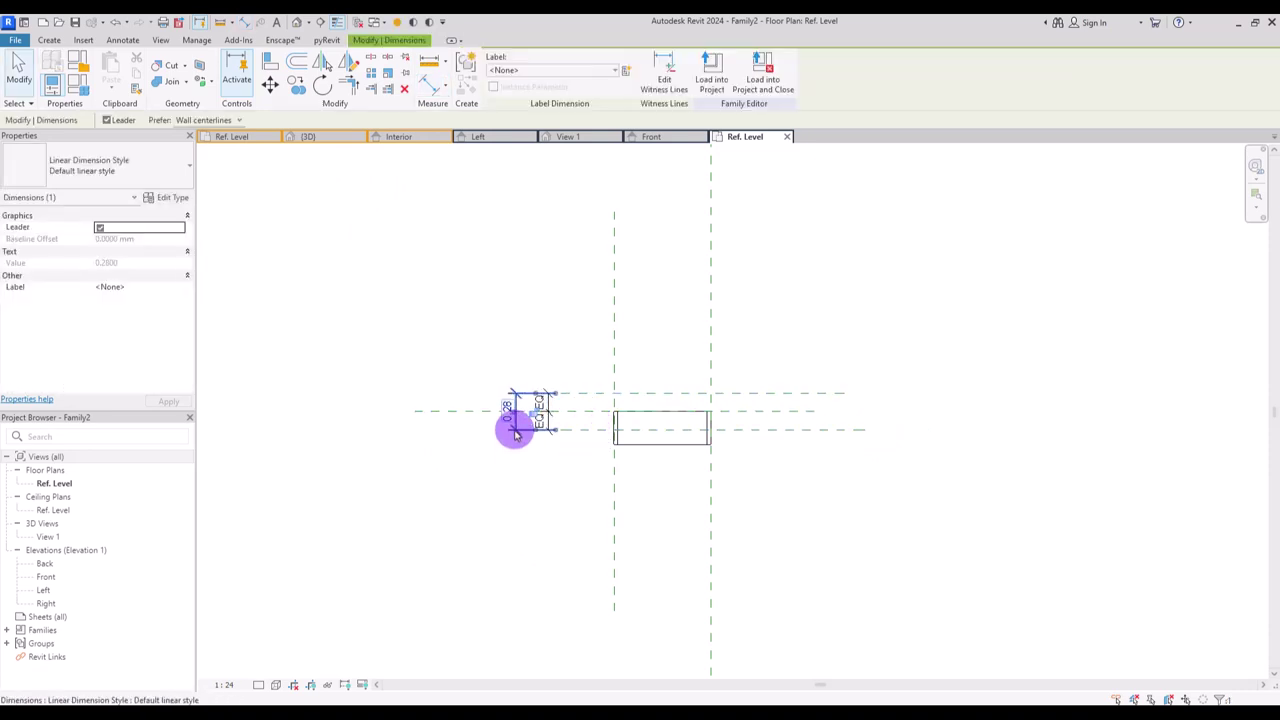
pyautogui.click(626, 71)
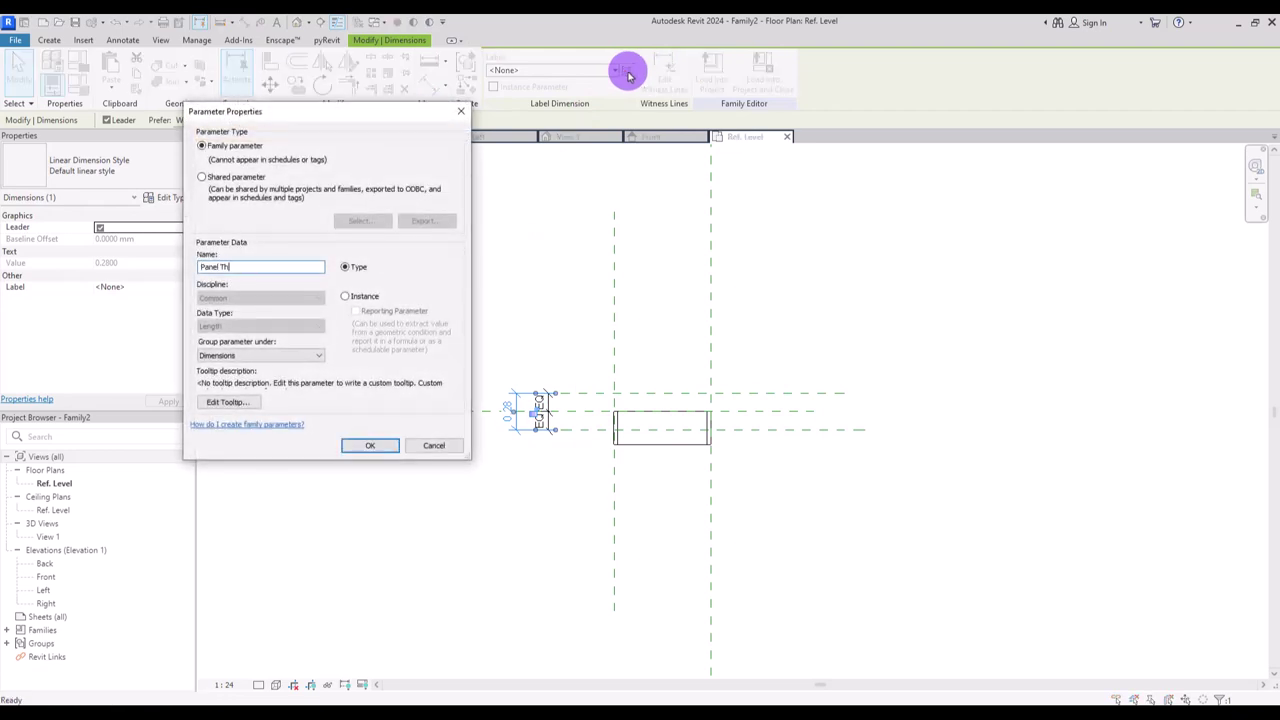
pyautogui.click(369, 446)
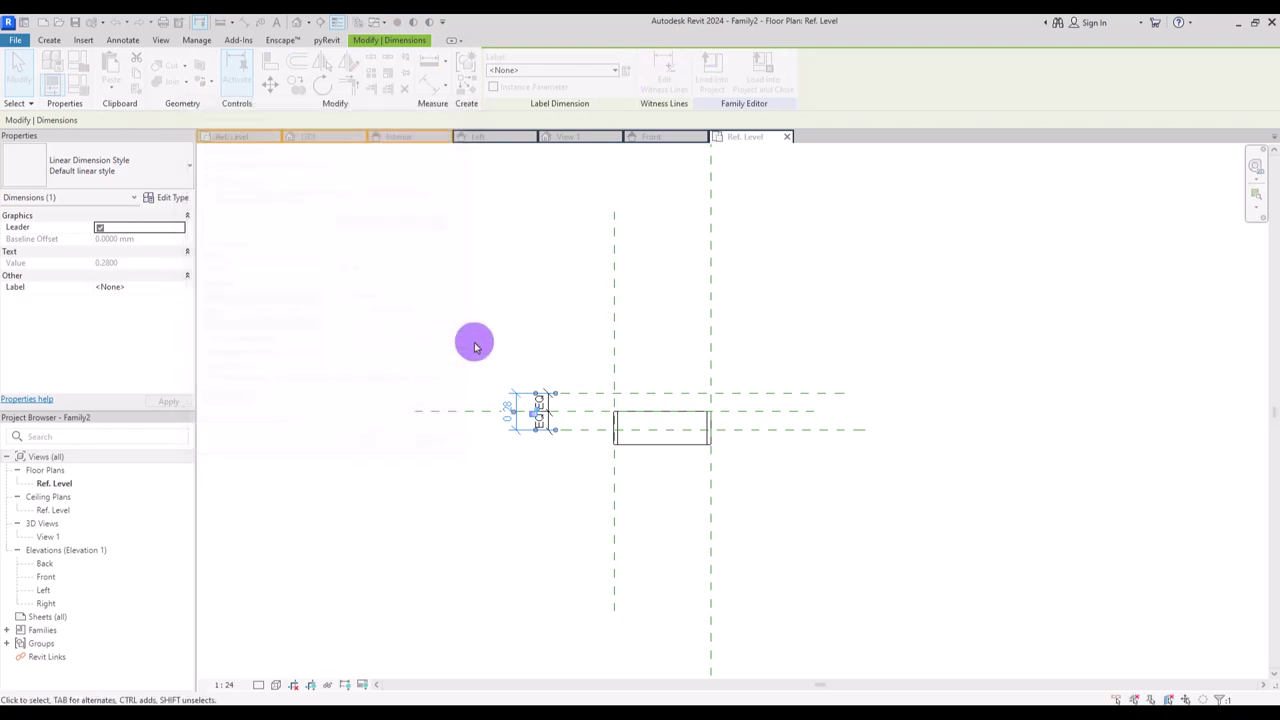
# - Align and lock the panel extrusion's two long faces in plan to the upper and lower horizontal reference planes
pyautogui.click(270, 60)
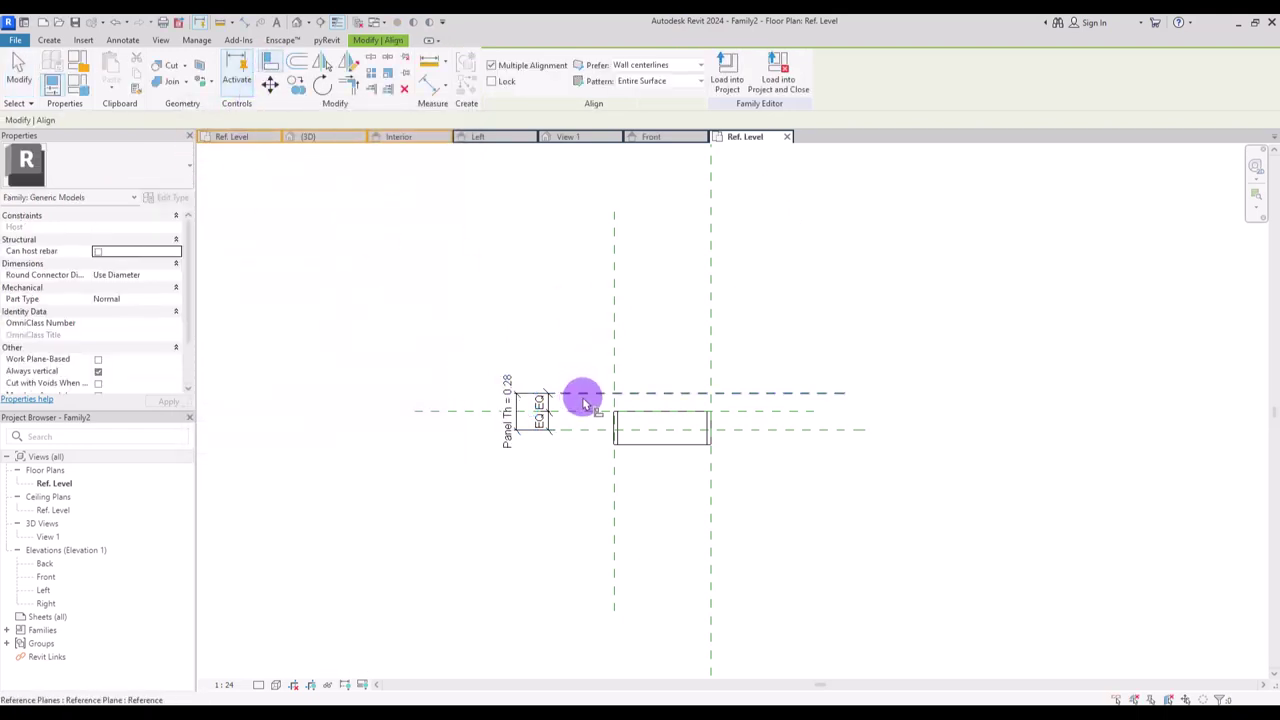
pyautogui.click(585, 400)
pyautogui.click(630, 416)
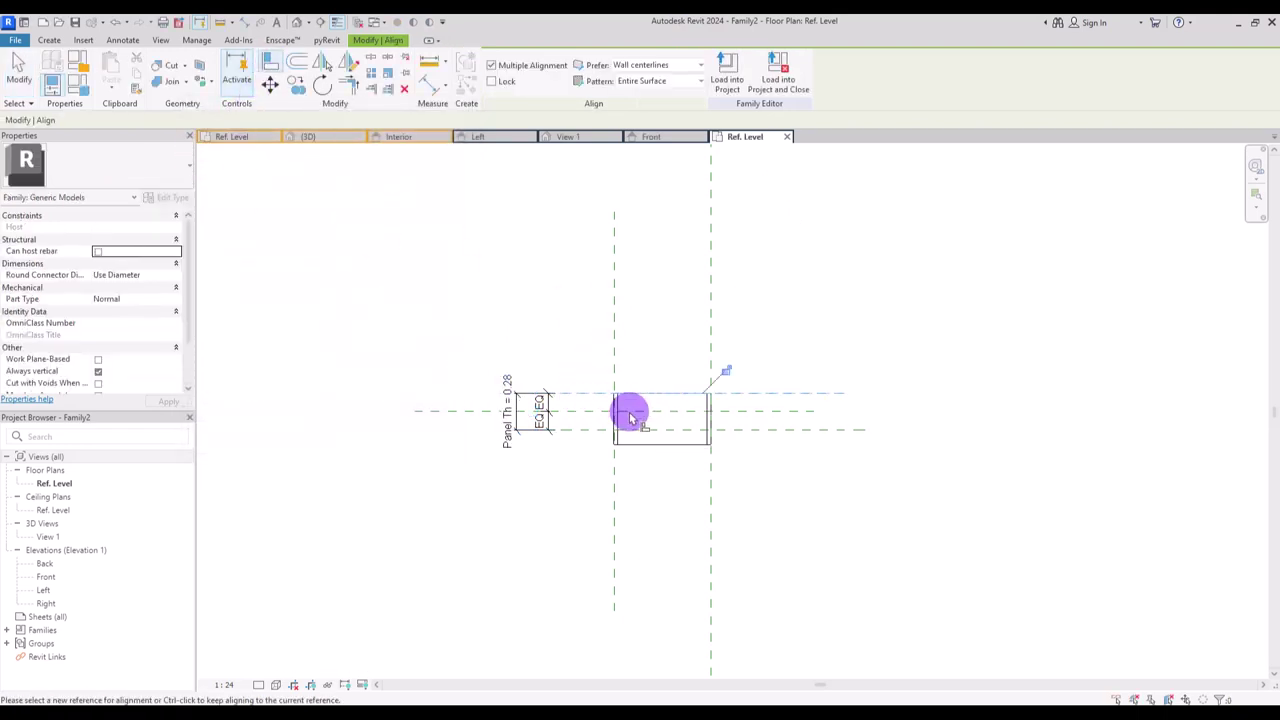
pyautogui.click(590, 432)
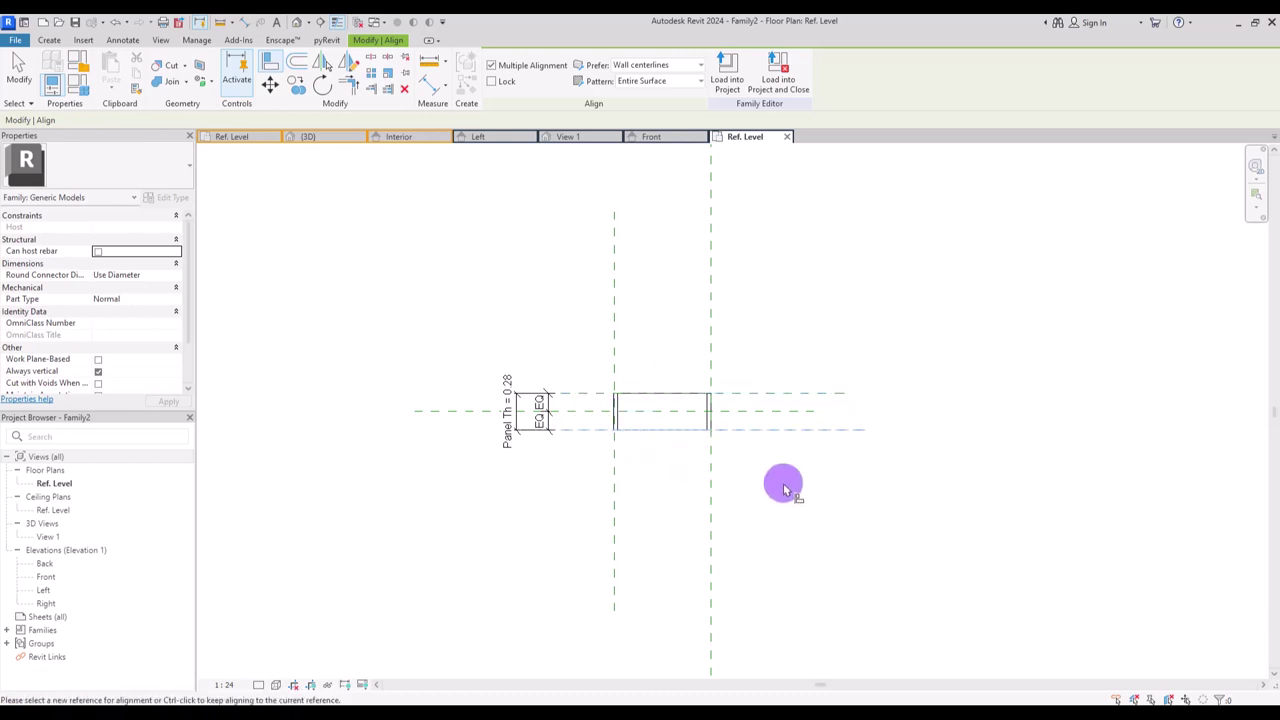
pyautogui.press('Escape')
pyautogui.press('Escape')
# - Nudge the upper horizontal reference plane toward the centre plane until Panel Th is 0.08
pyautogui.click(795, 398)
pyautogui.press('Down')
pyautogui.press('Down')
pyautogui.press('Down')
pyautogui.press('Down')
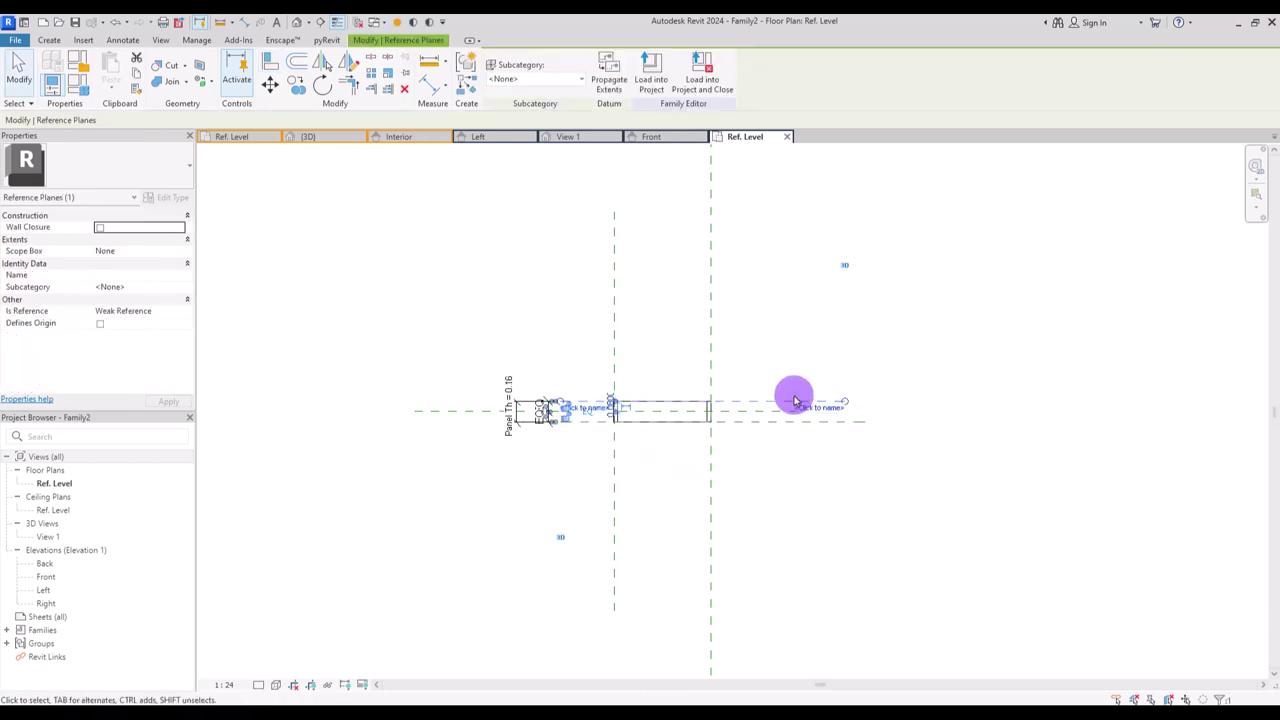
pyautogui.press('Up')
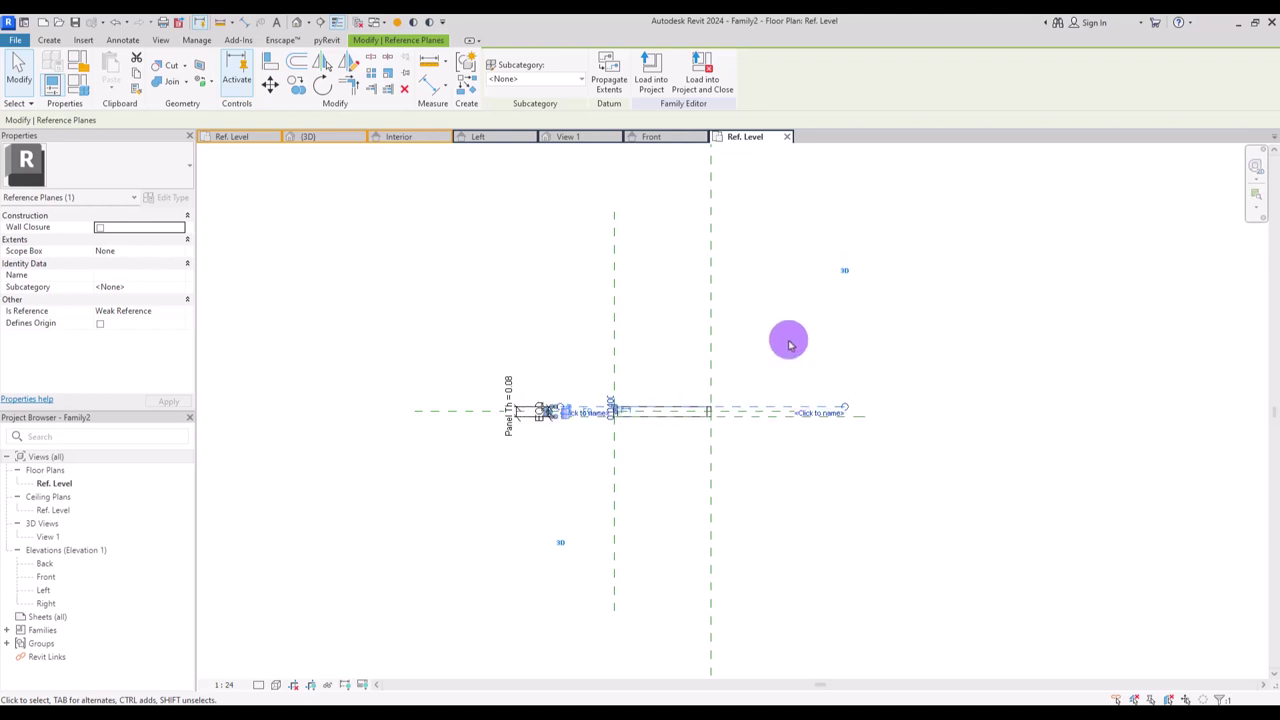
pyautogui.press('Escape')
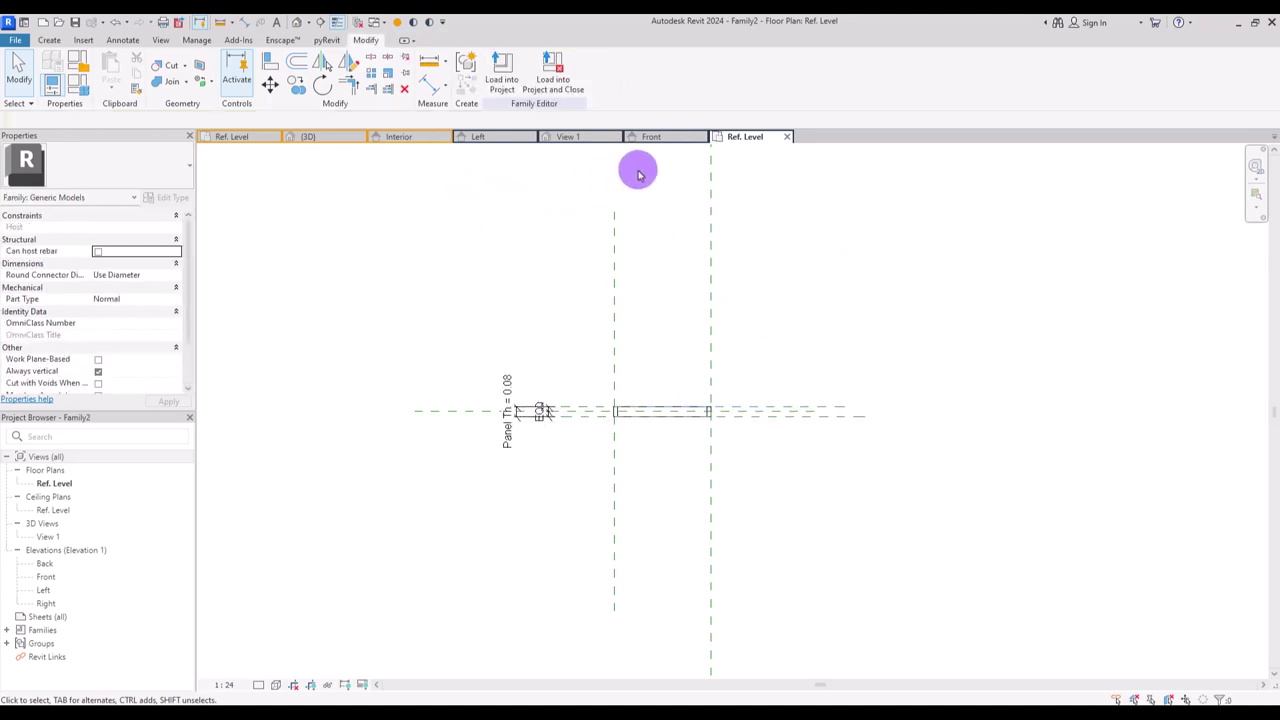
# - Show the panel in the default 3D view, turned to see its front, with the Shaded visual style
pyautogui.click(294, 22)
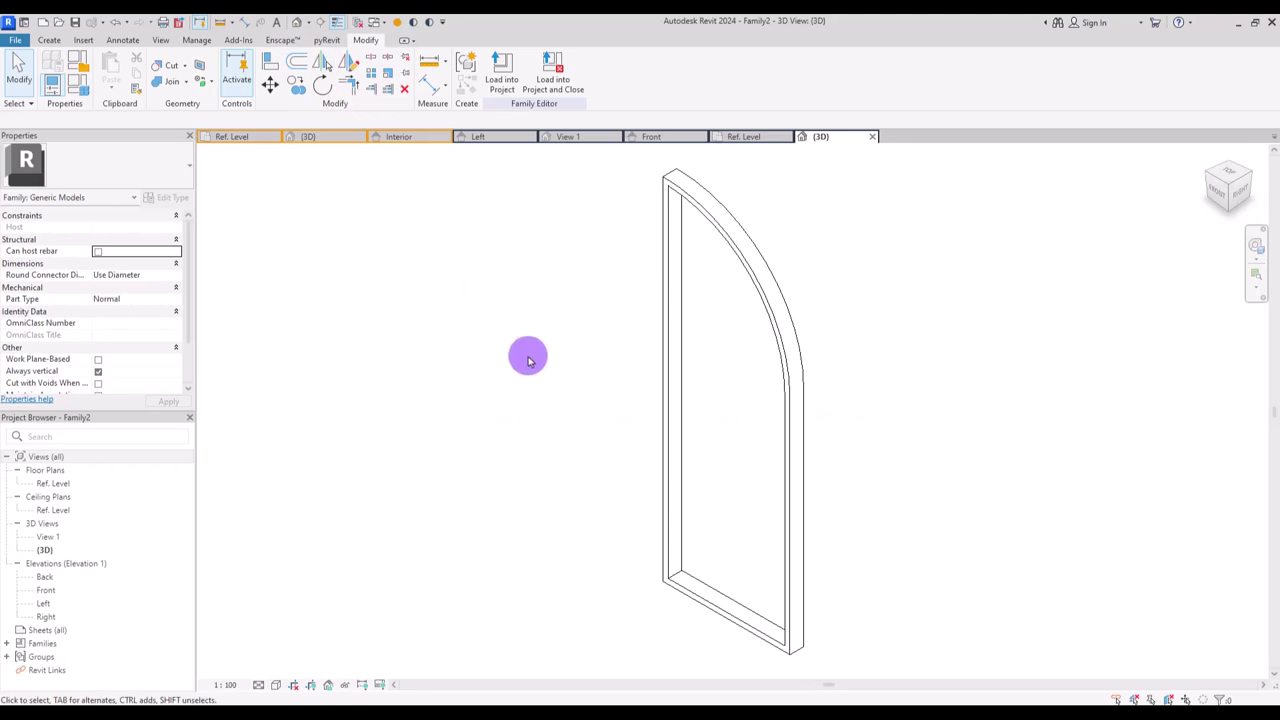
pyautogui.keyDown('shift'); pyautogui.moveTo(526, 354); pyautogui.dragTo(767, 383, button='middle'); pyautogui.keyUp('shift')
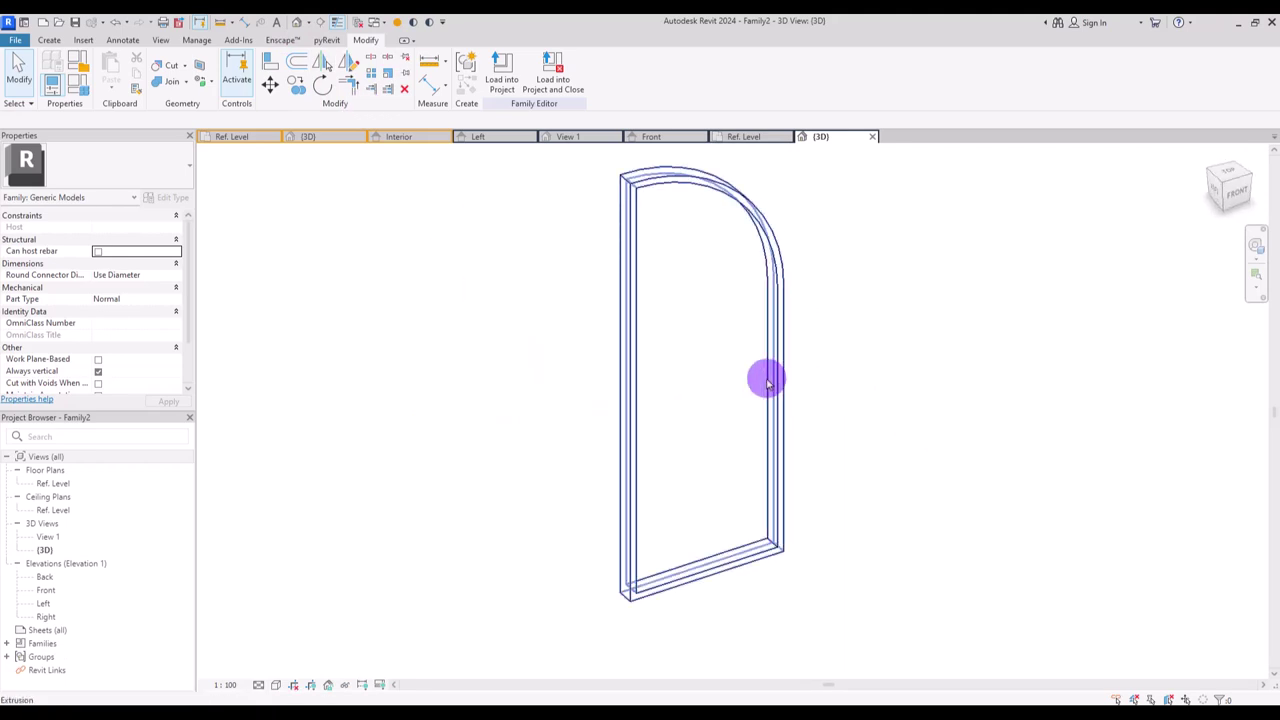
pyautogui.click(275, 685)
pyautogui.click(300, 630)
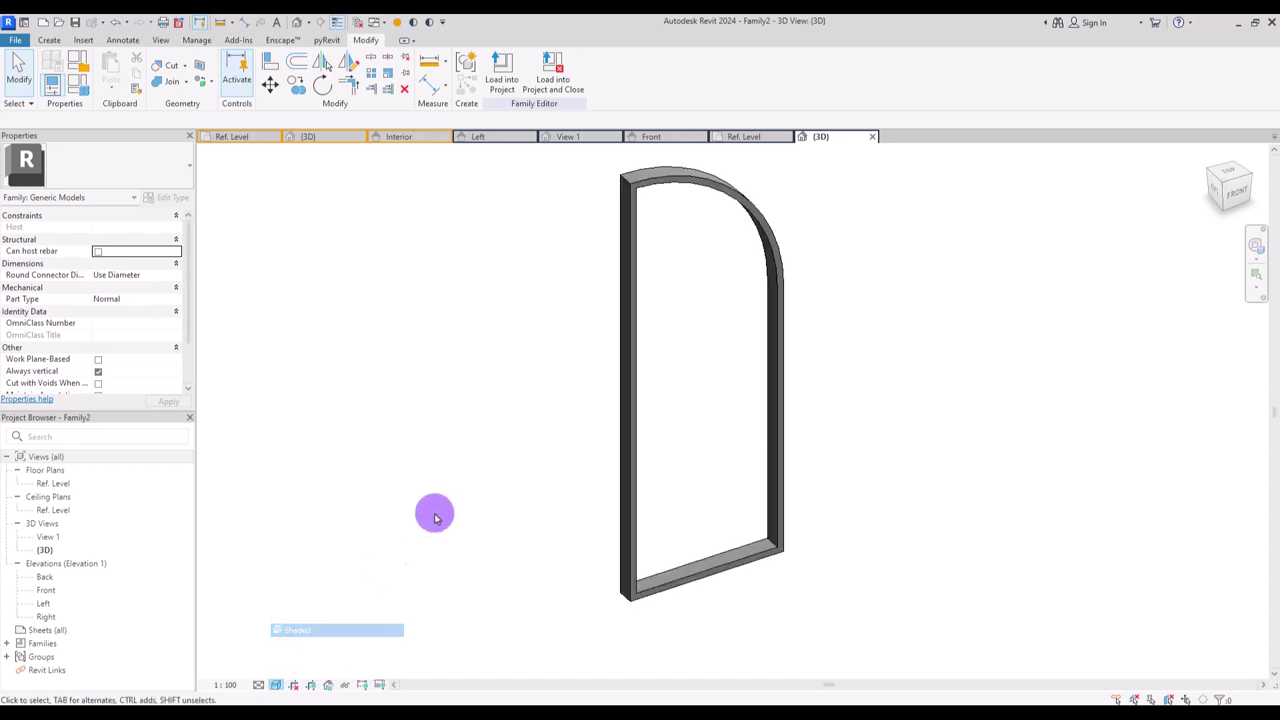
# - Associate the panel frame's material with a new type parameter named Metal
pyautogui.click(633, 343)
pyautogui.click(188, 310)
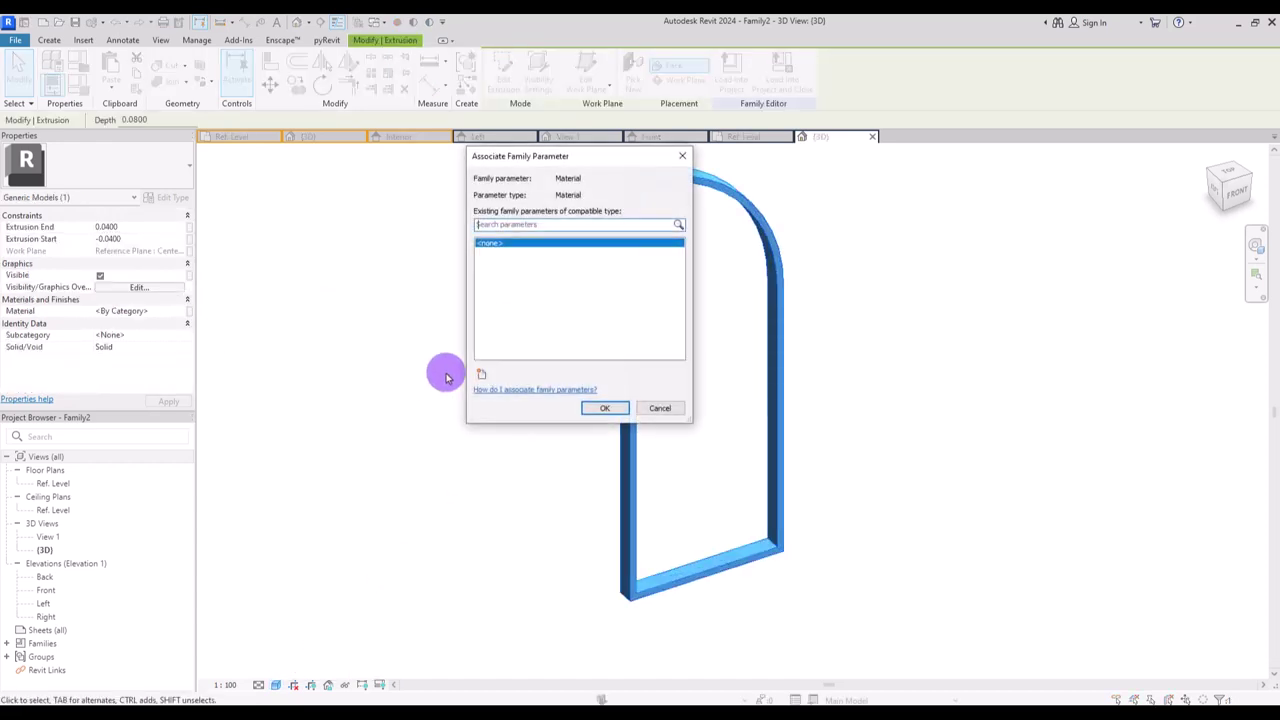
pyautogui.click(481, 373)
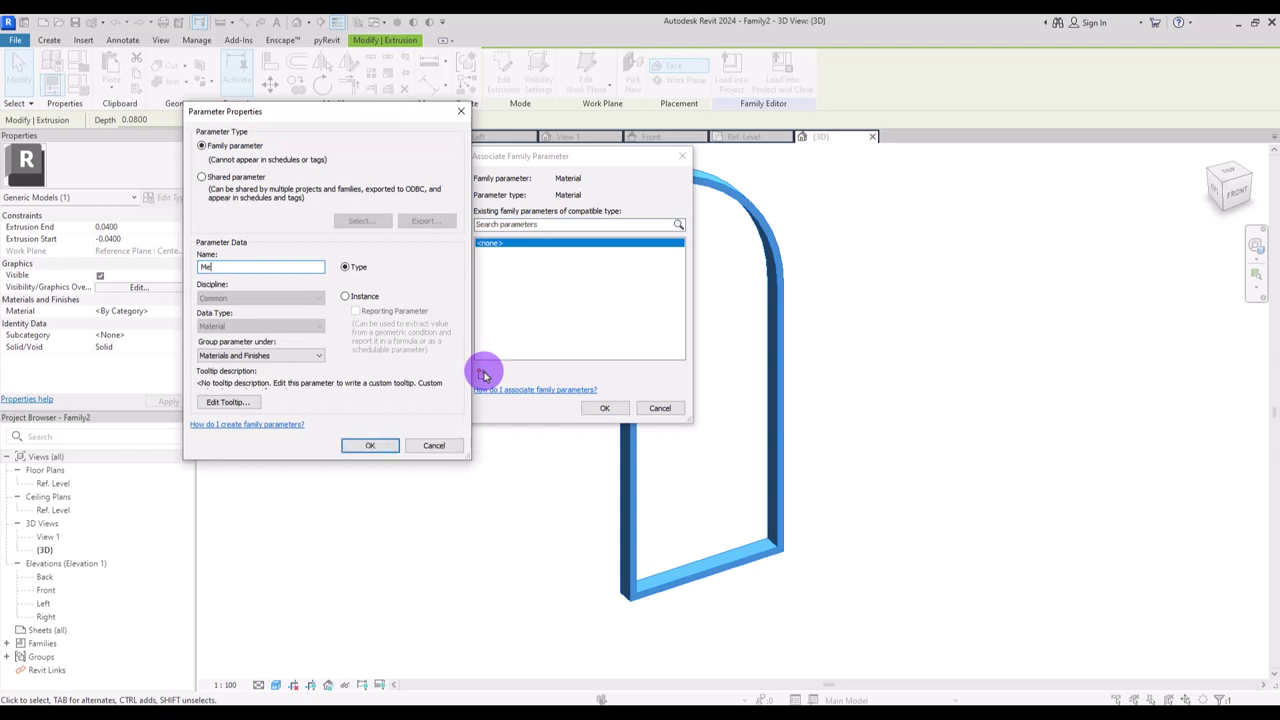
pyautogui.click(370, 445)
pyautogui.click(604, 407)
pyautogui.click(397, 226)
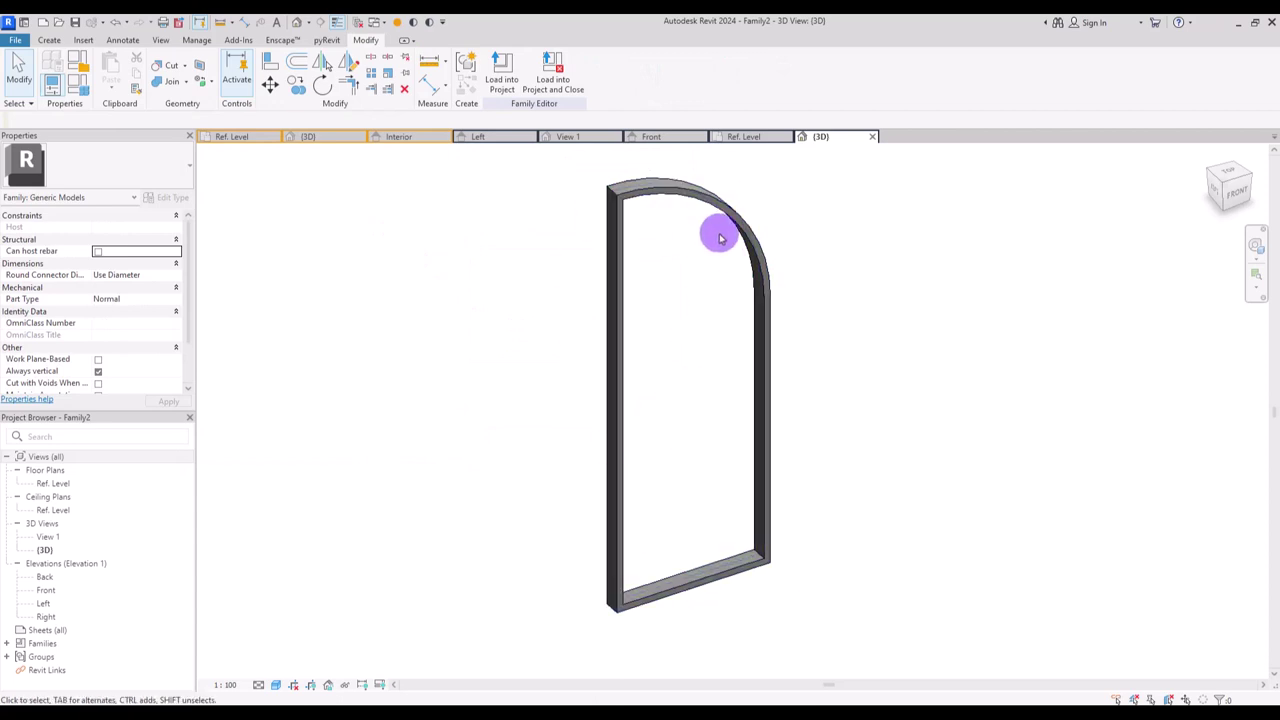
# - In the Front elevation, create an infill extrusion 0.25 deep by picking the frame's four inner edges as its boundary
pyautogui.click(651, 140)
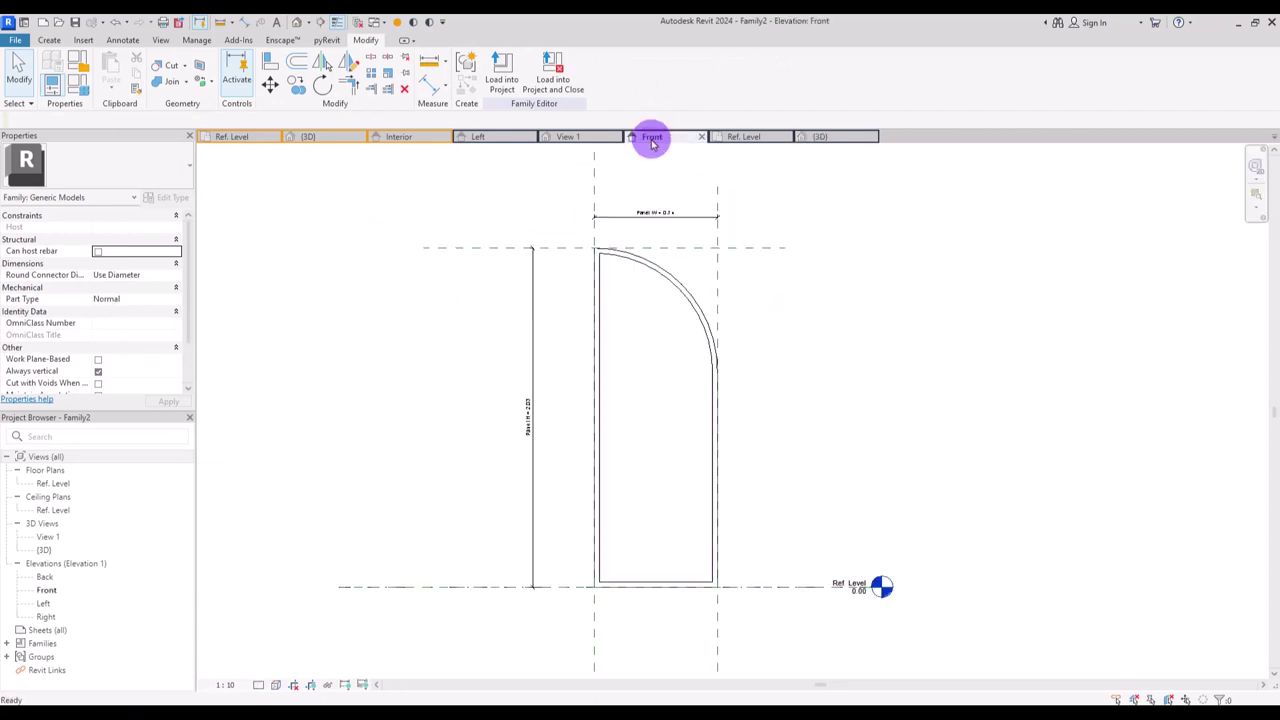
pyautogui.click(49, 40)
pyautogui.click(120, 63)
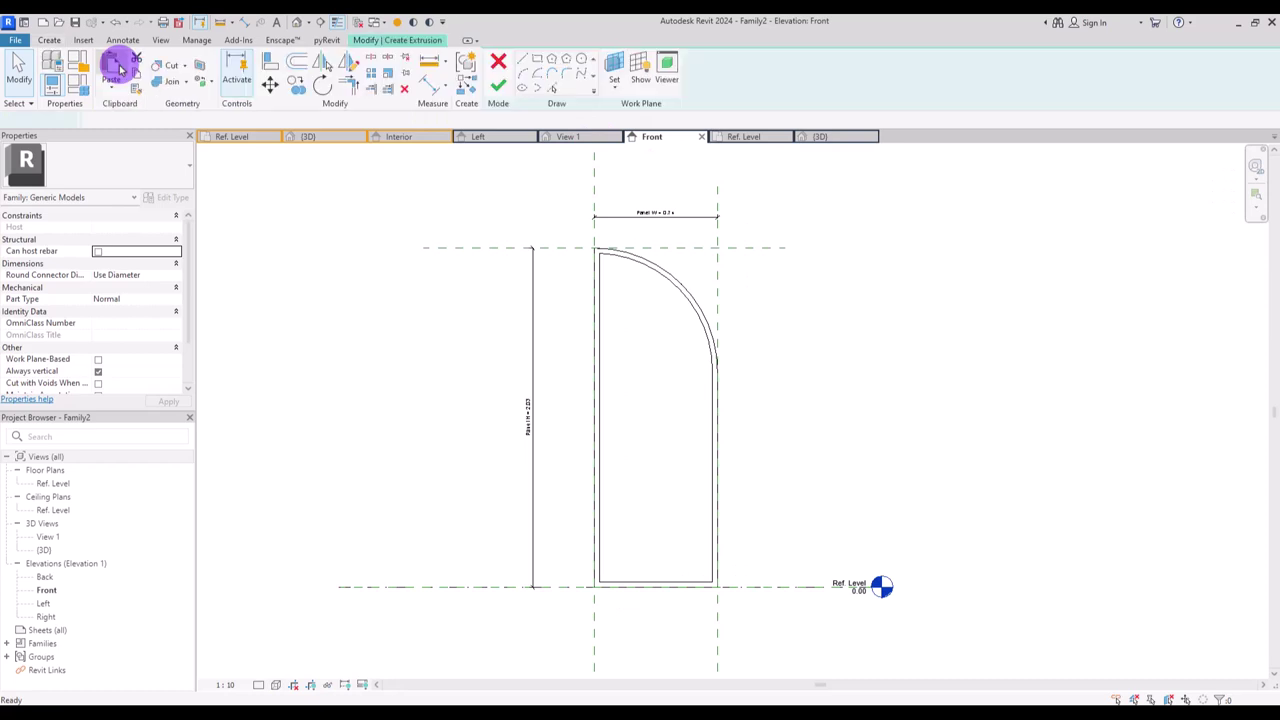
pyautogui.click(551, 89)
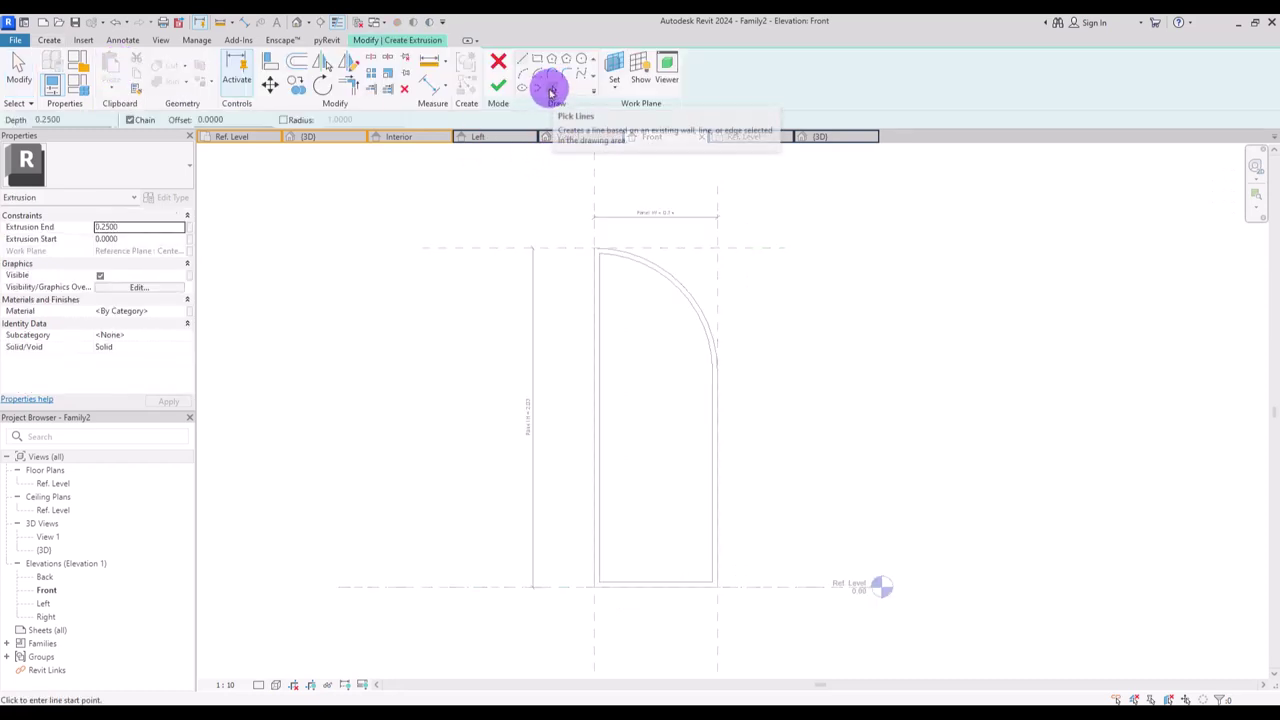
pyautogui.click(604, 309)
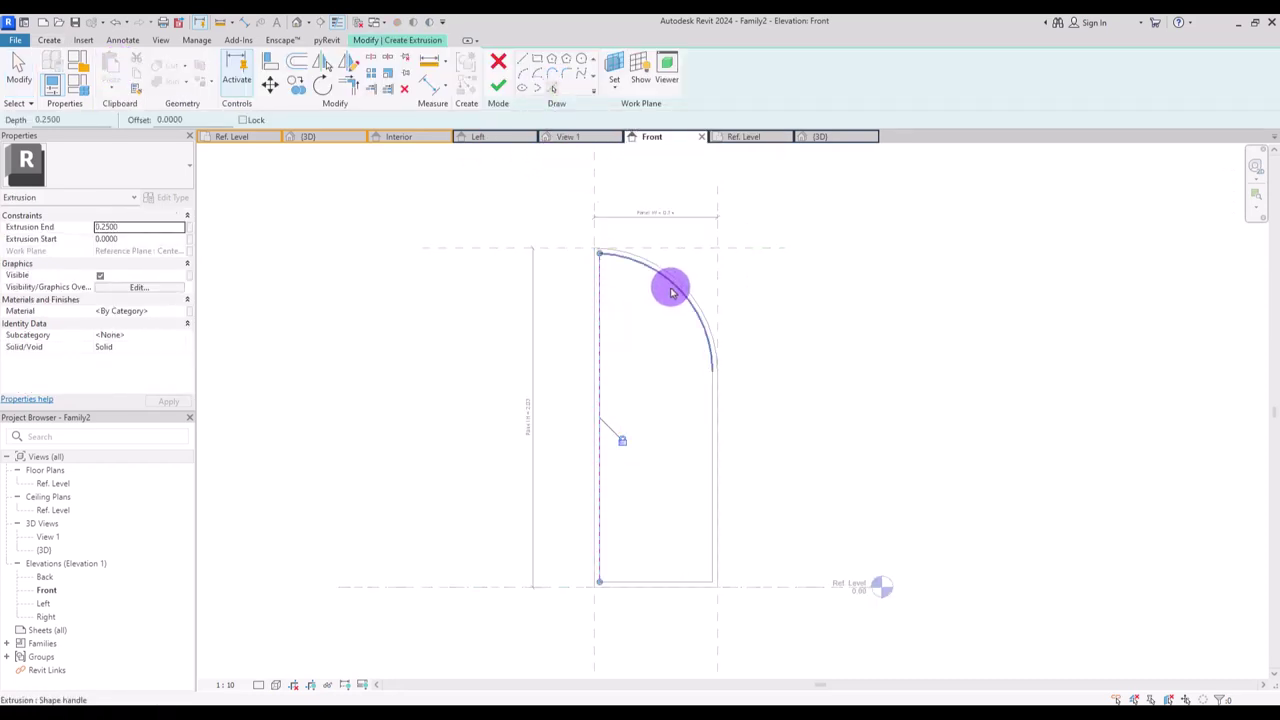
pyautogui.click(712, 300)
pyautogui.click(708, 412)
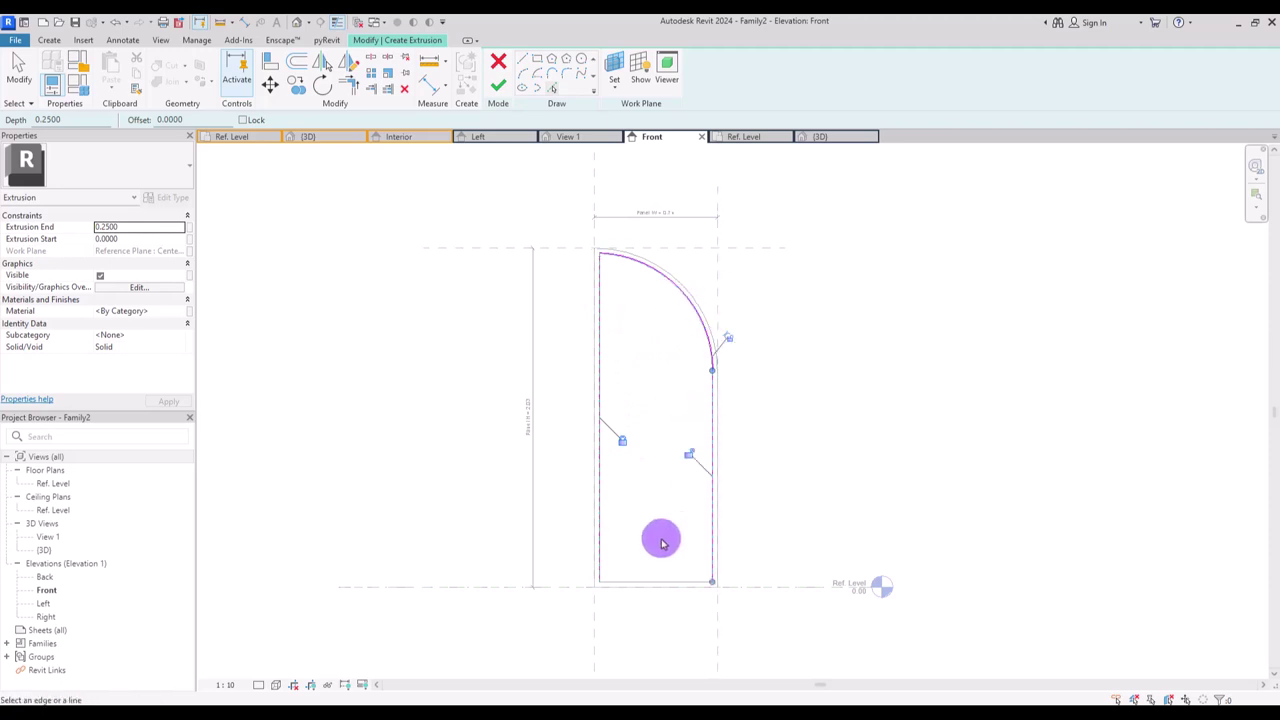
pyautogui.click(1232, 686)
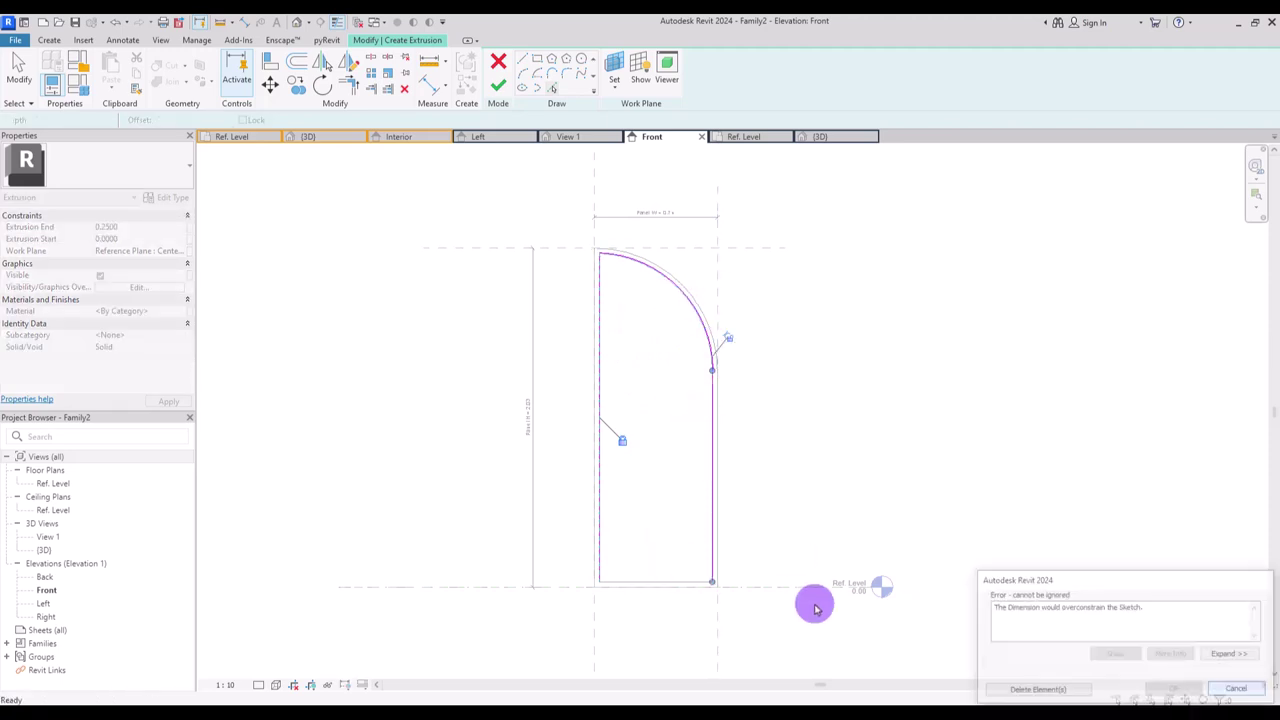
pyautogui.click(662, 581)
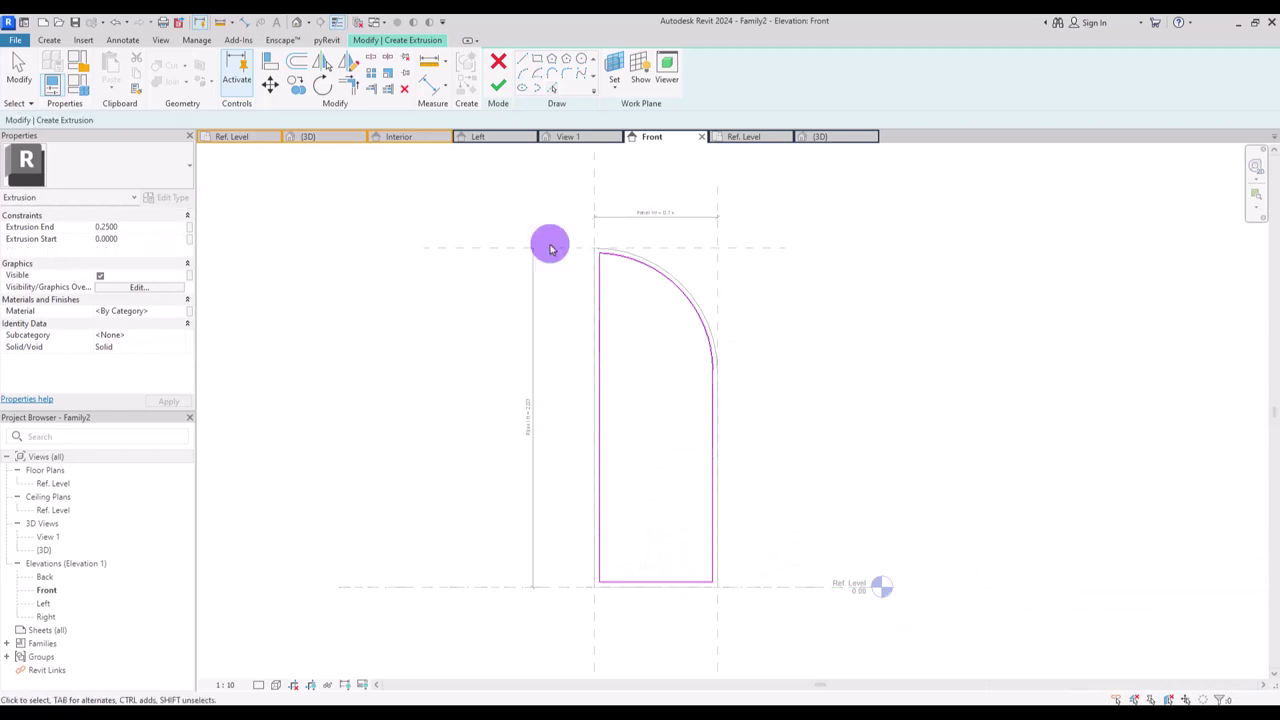
pyautogui.click(498, 85)
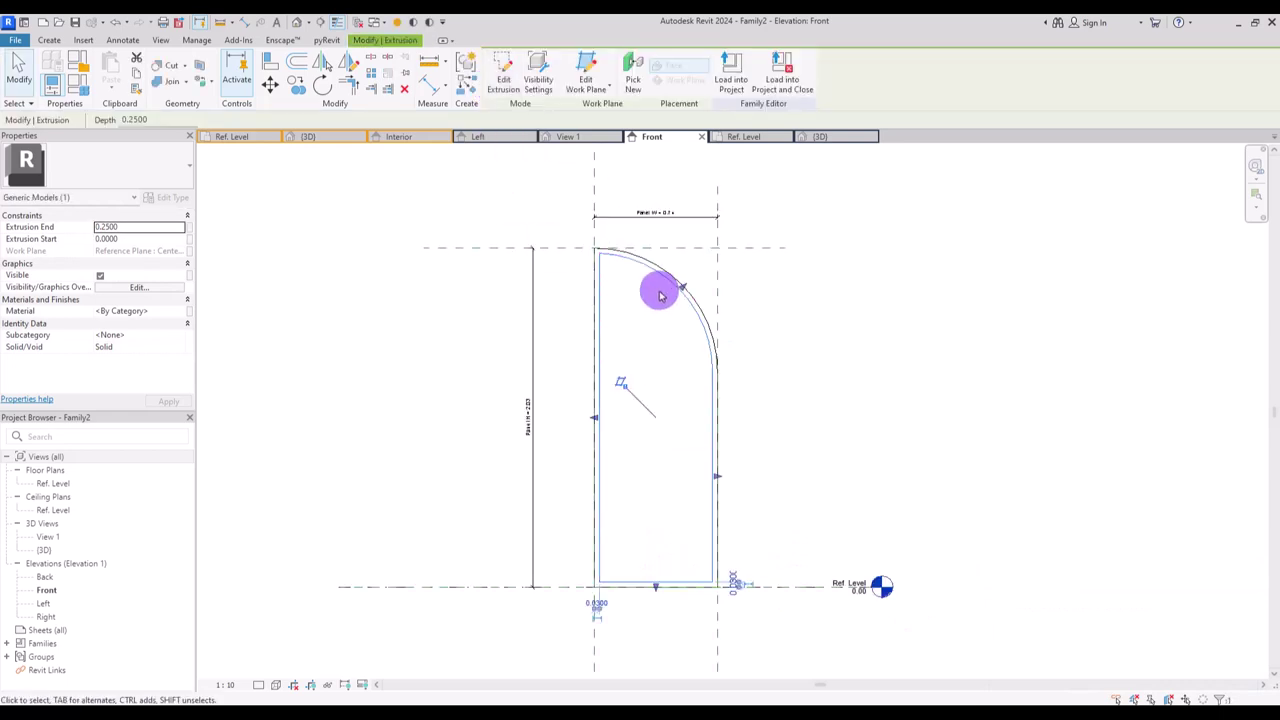
# - Associate the infill extrusion's material with a new type parameter for the glass
pyautogui.click(189, 314)
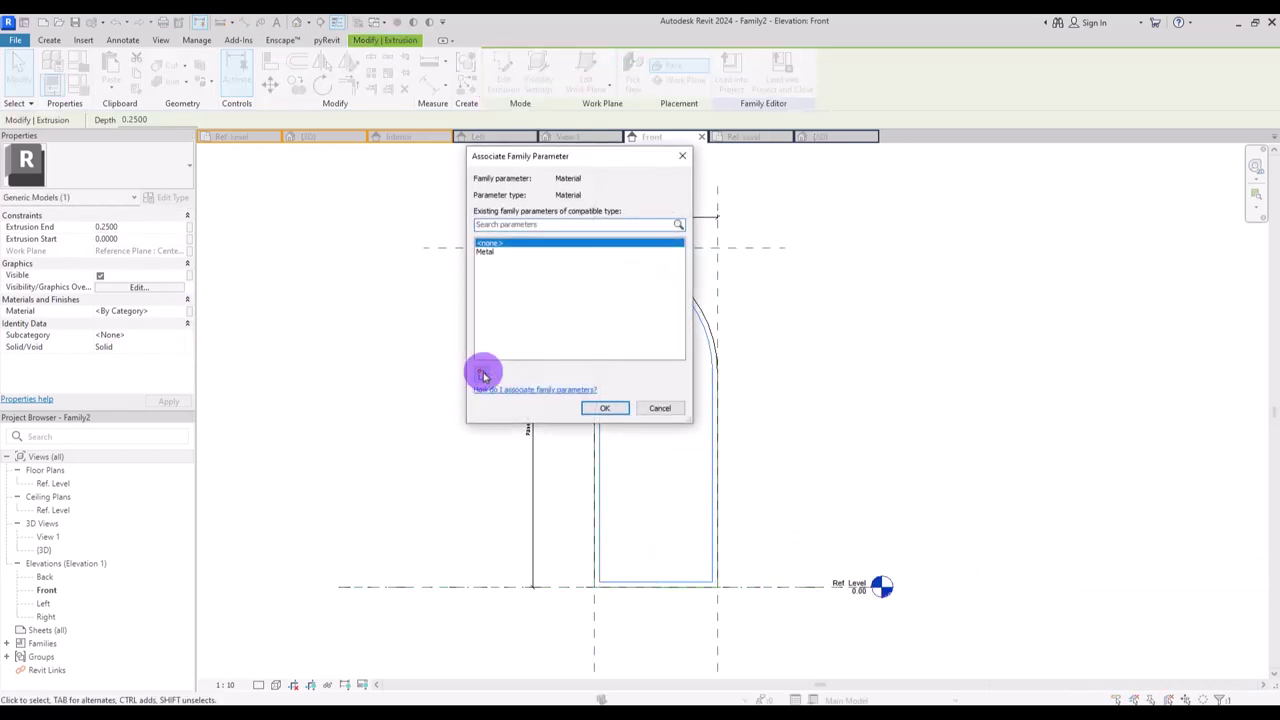
pyautogui.click(482, 374)
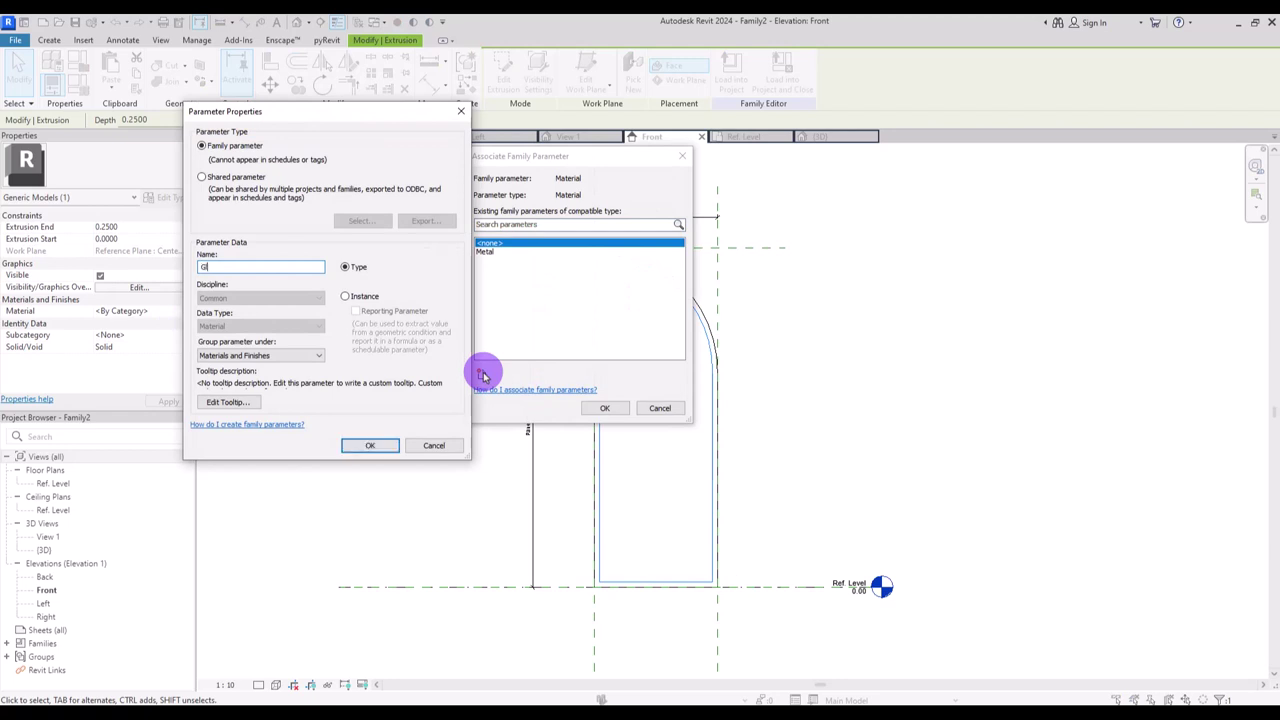
pyautogui.press('Return')
pyautogui.click(578, 401)
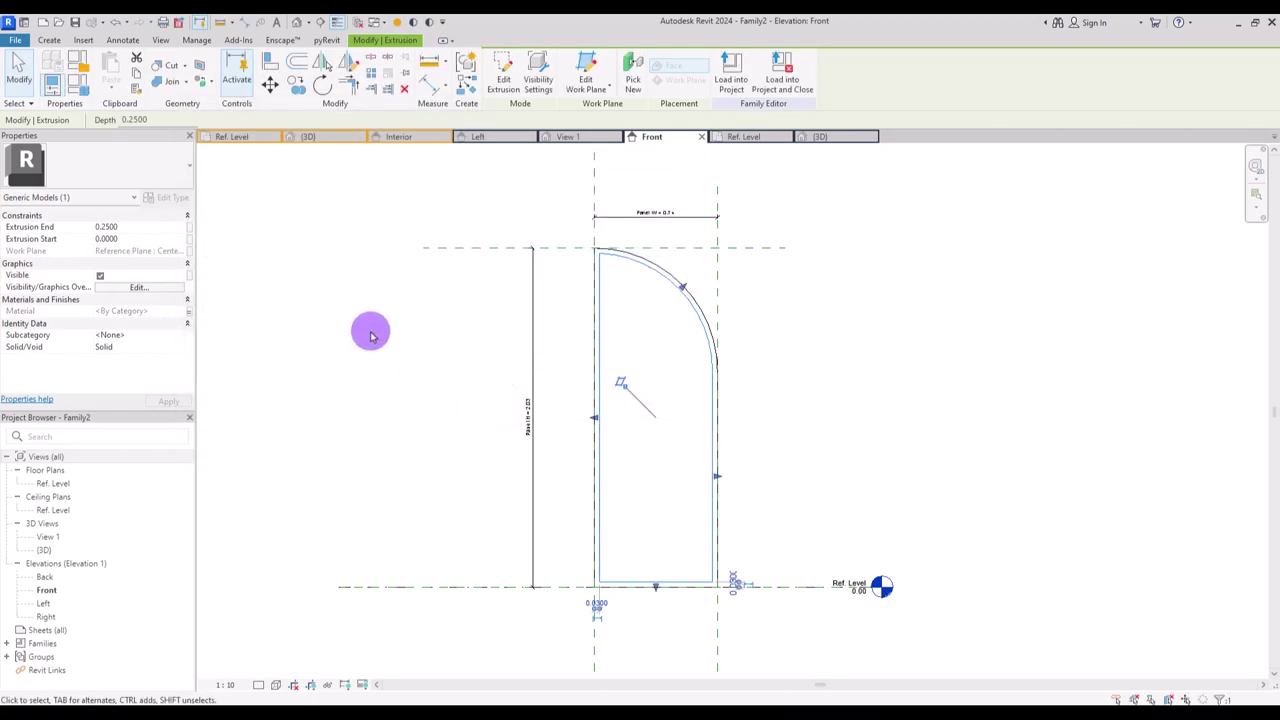
# - In the Ref. Level floor plan, pull the glass extrusion's back face clear of the frame, to an extrusion start of about 0.148
pyautogui.click(745, 138)
pyautogui.press('z')
pyautogui.press('r')
pyautogui.moveTo(551, 520); pyautogui.dragTo(908, 329)
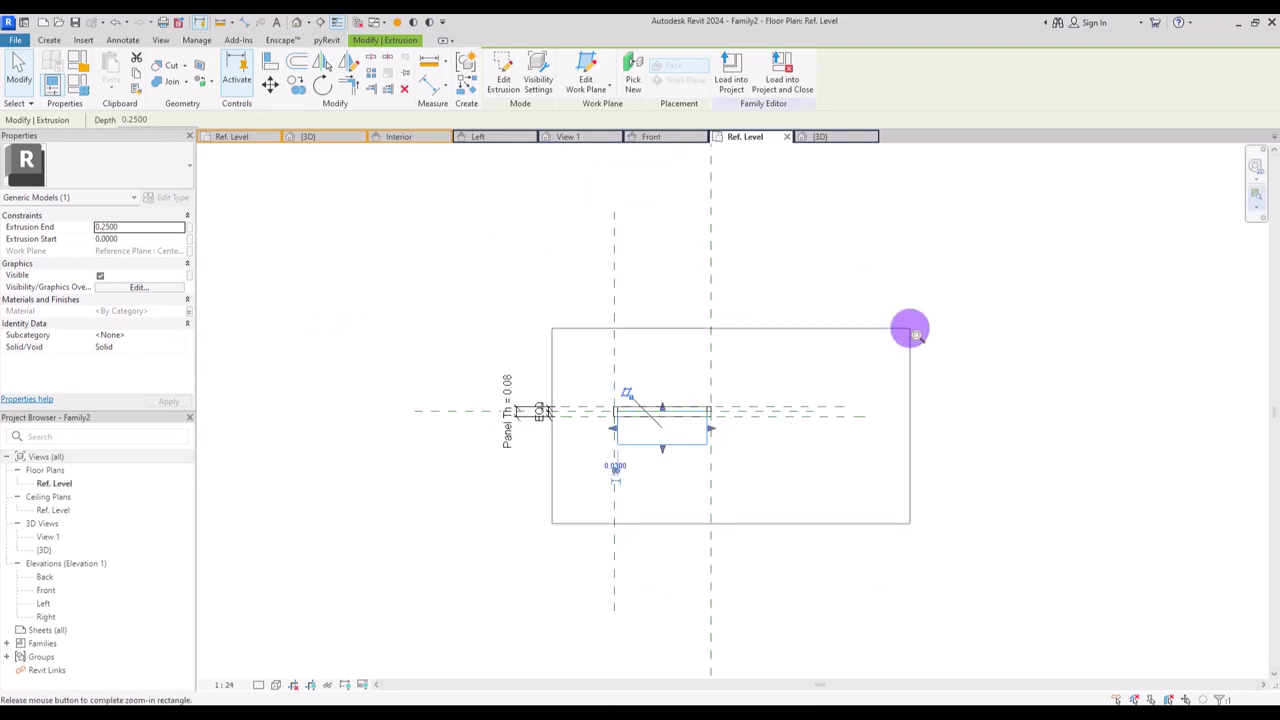
pyautogui.moveTo(545, 370); pyautogui.dragTo(547, 428)
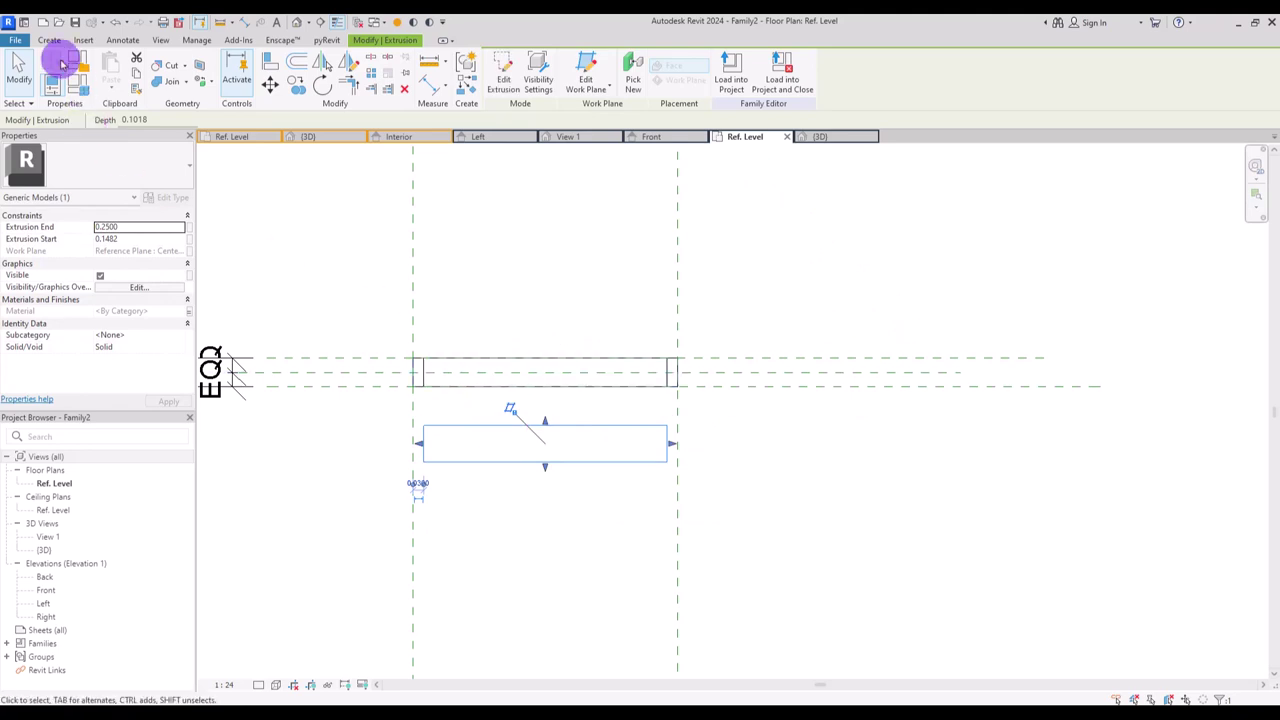
# - Start a new reference plane and create a Reference Planes subcategory named Red in the object styles
pyautogui.click(51, 44)
pyautogui.click(757, 66)
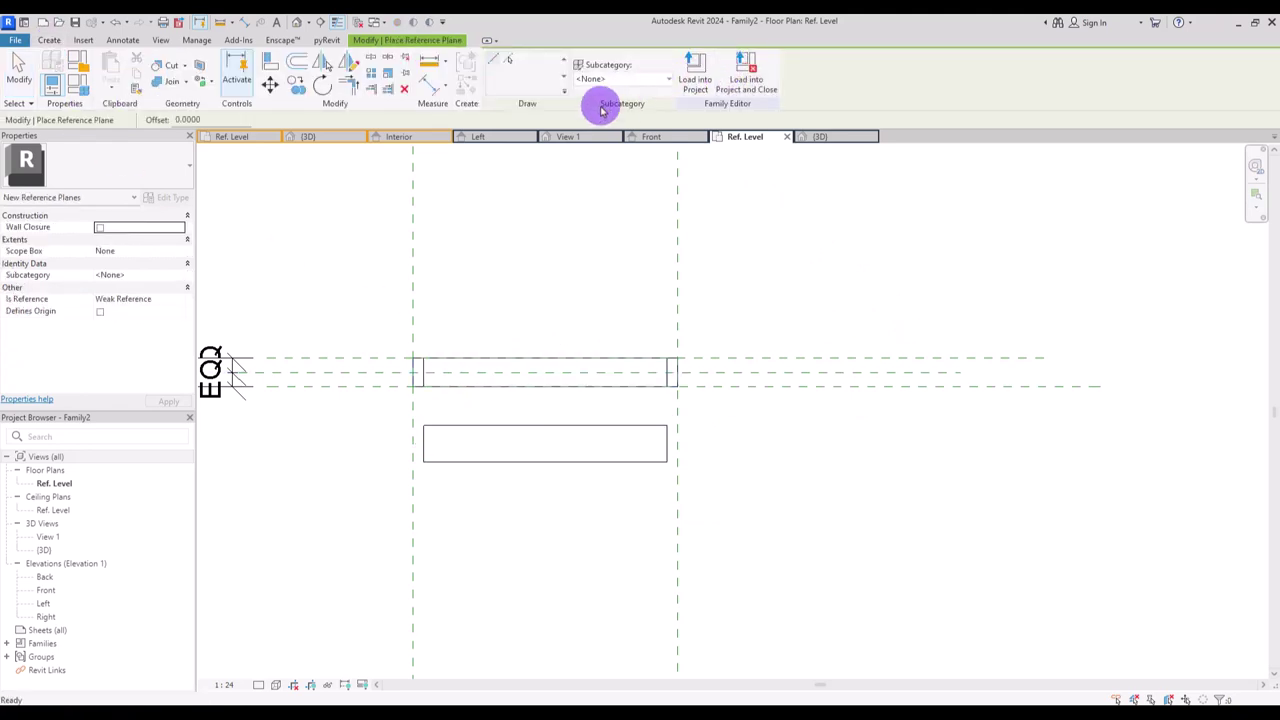
pyautogui.click(616, 108)
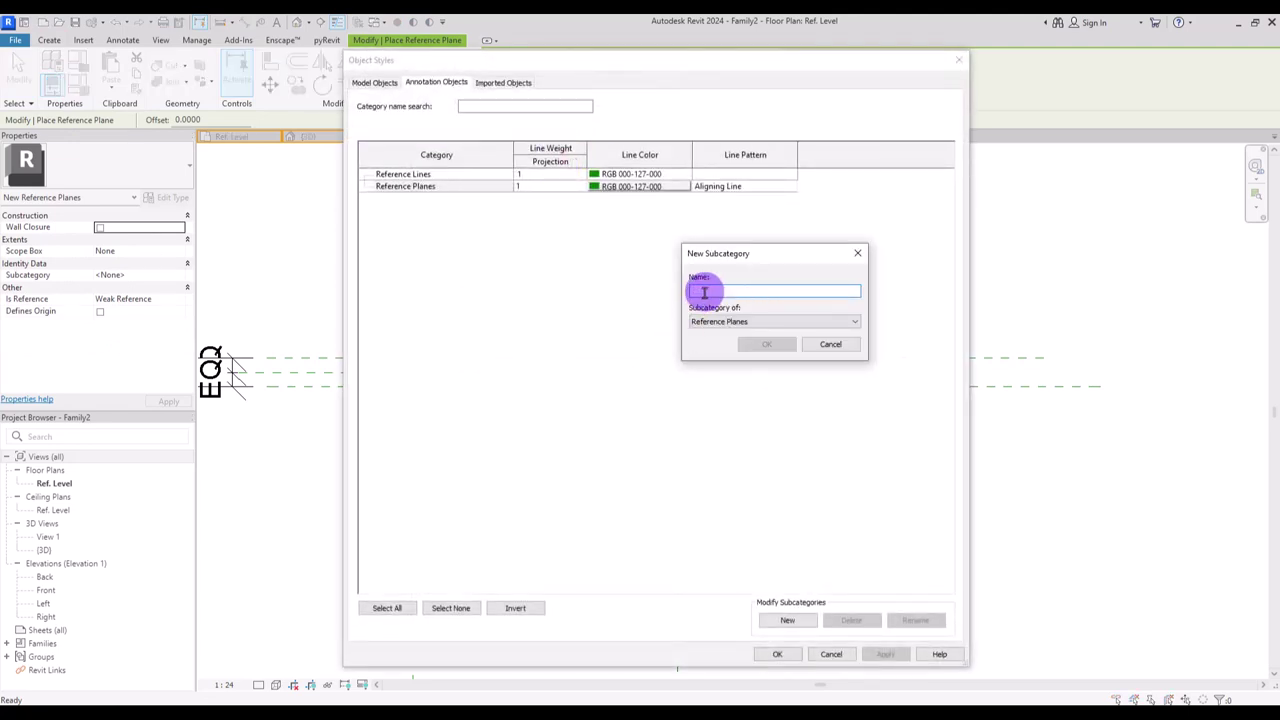
pyautogui.write('Red')
pyautogui.click(757, 337)
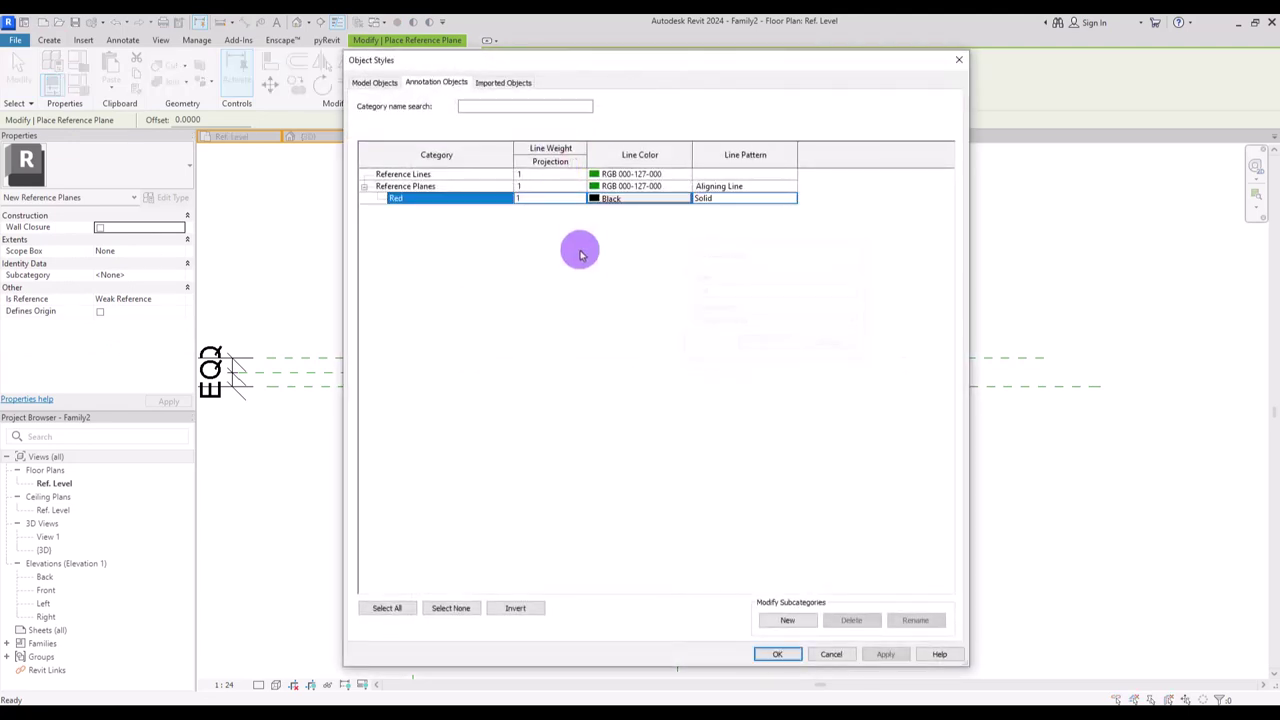
# - Give the Red reference plane subcategory a red line color and the Aligning Line pattern in the object styles
pyautogui.click(595, 200)
pyautogui.click(517, 282)
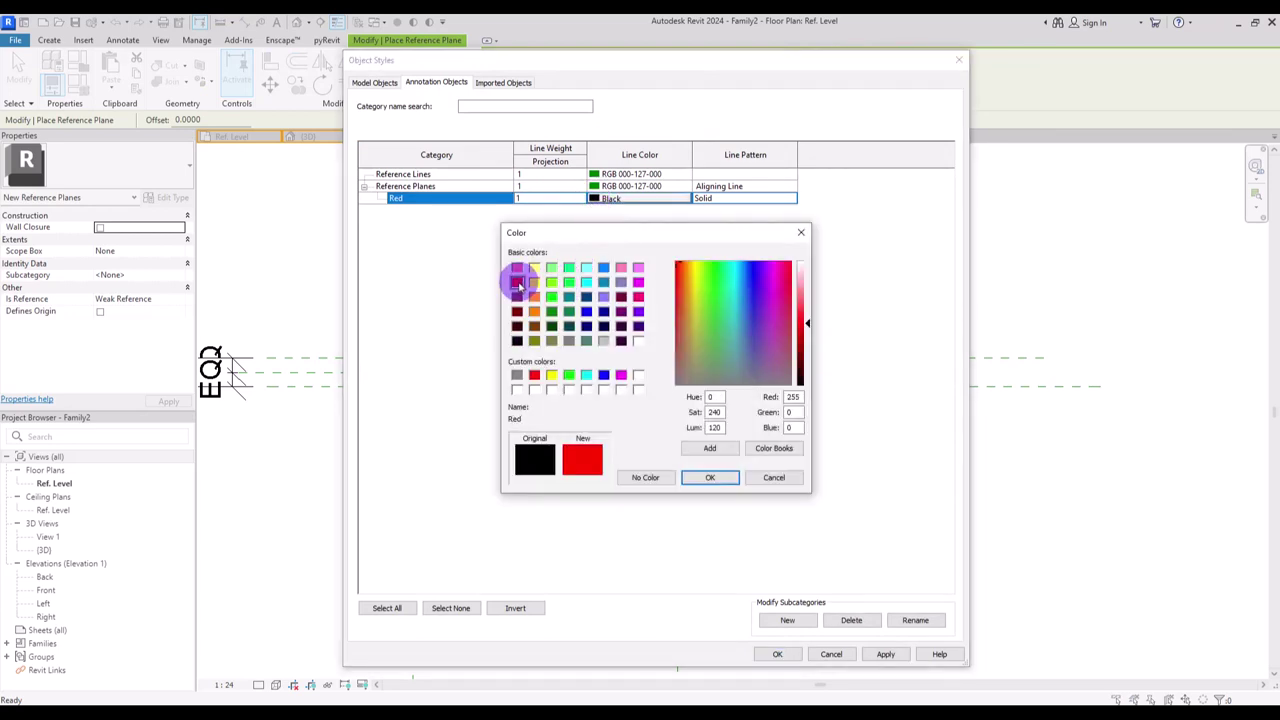
pyautogui.click(712, 478)
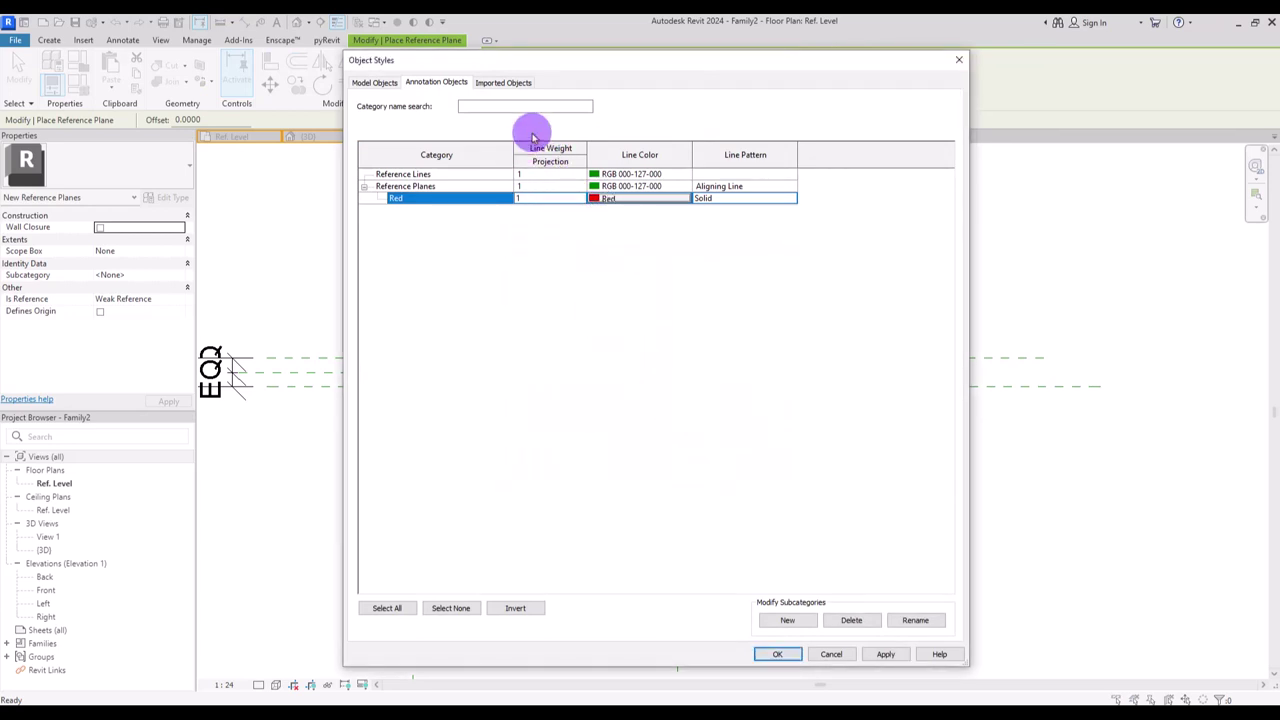
pyautogui.click(791, 199)
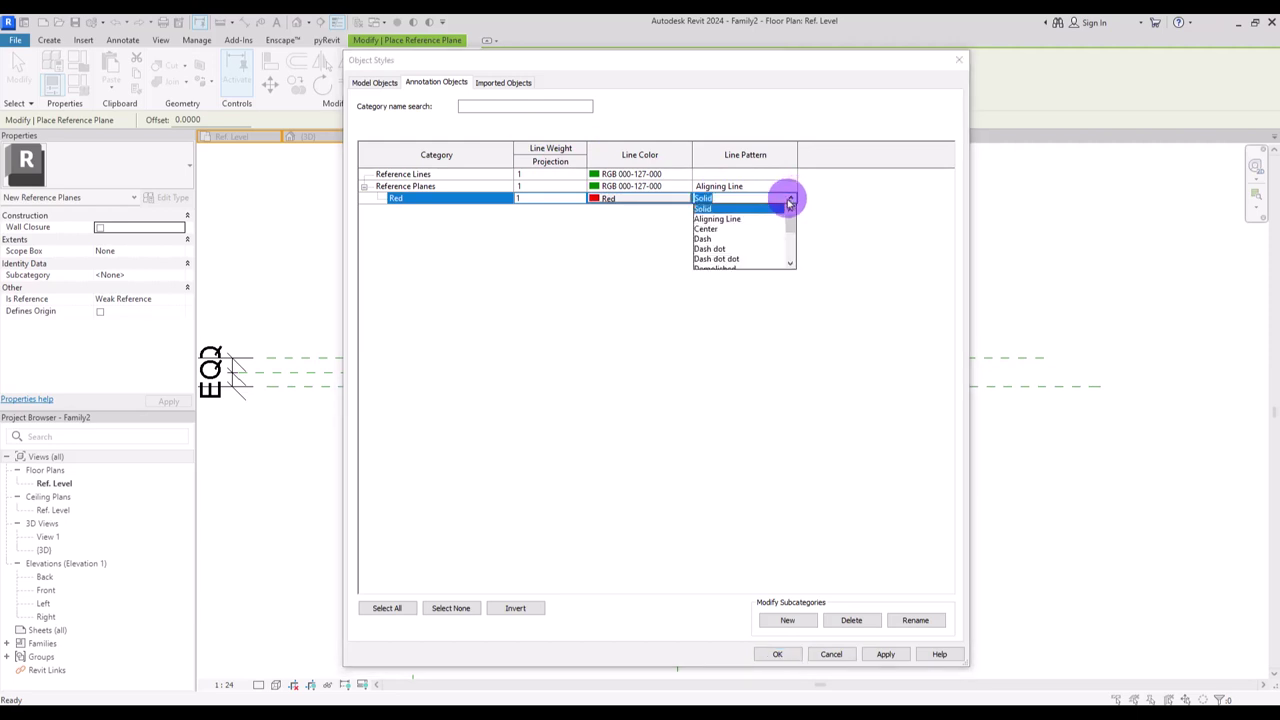
pyautogui.click(753, 221)
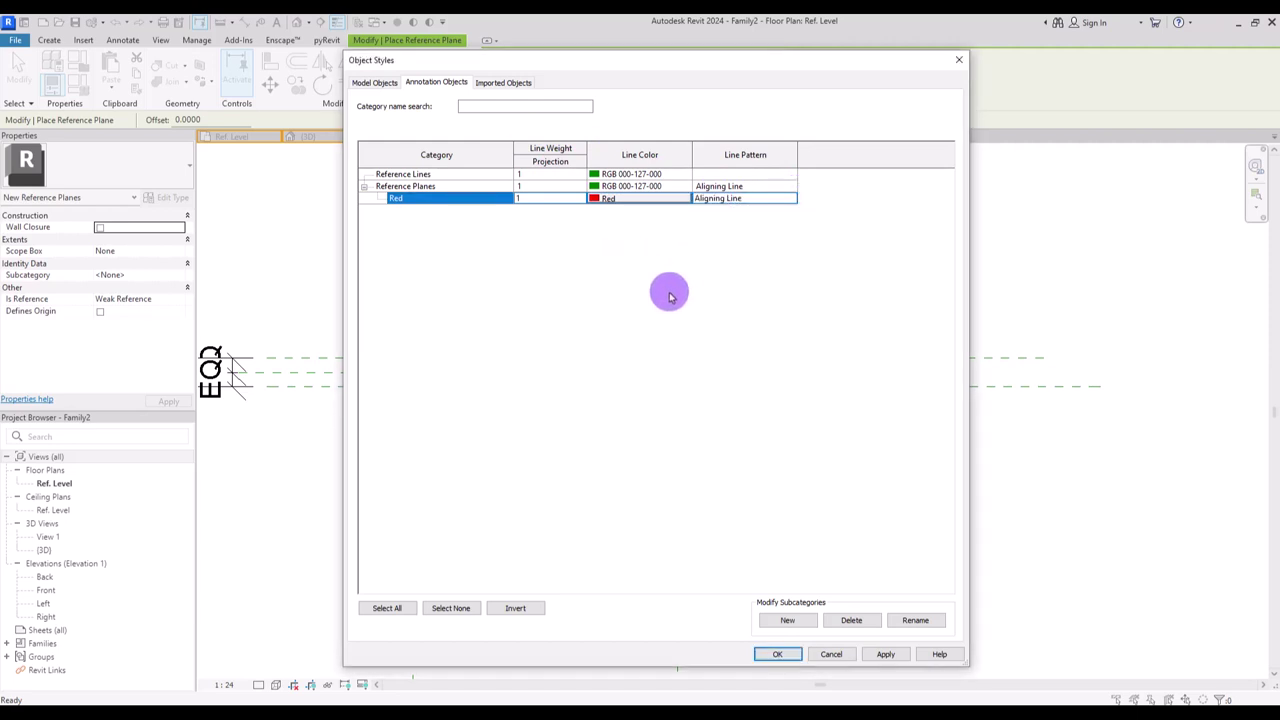
pyautogui.click(779, 654)
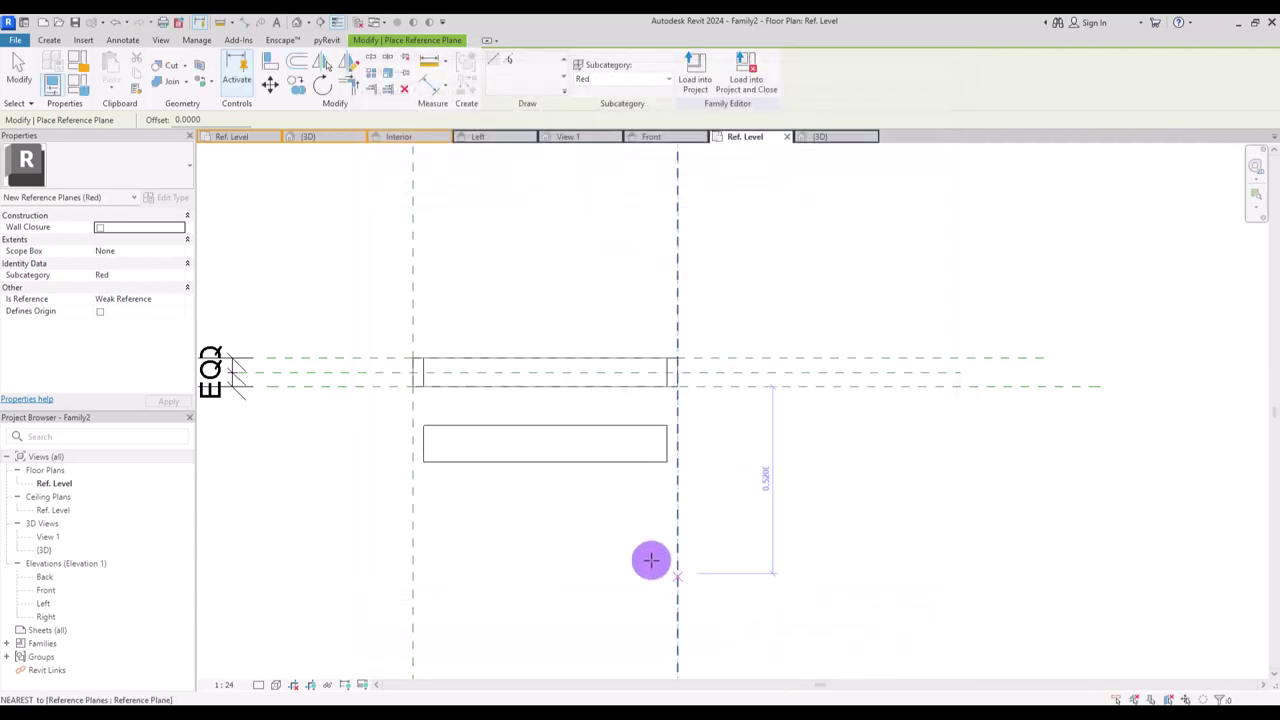
# - Draw two horizontal Red reference planes within the frame's thickness, one on each side of the center plane
pyautogui.click(372, 364)
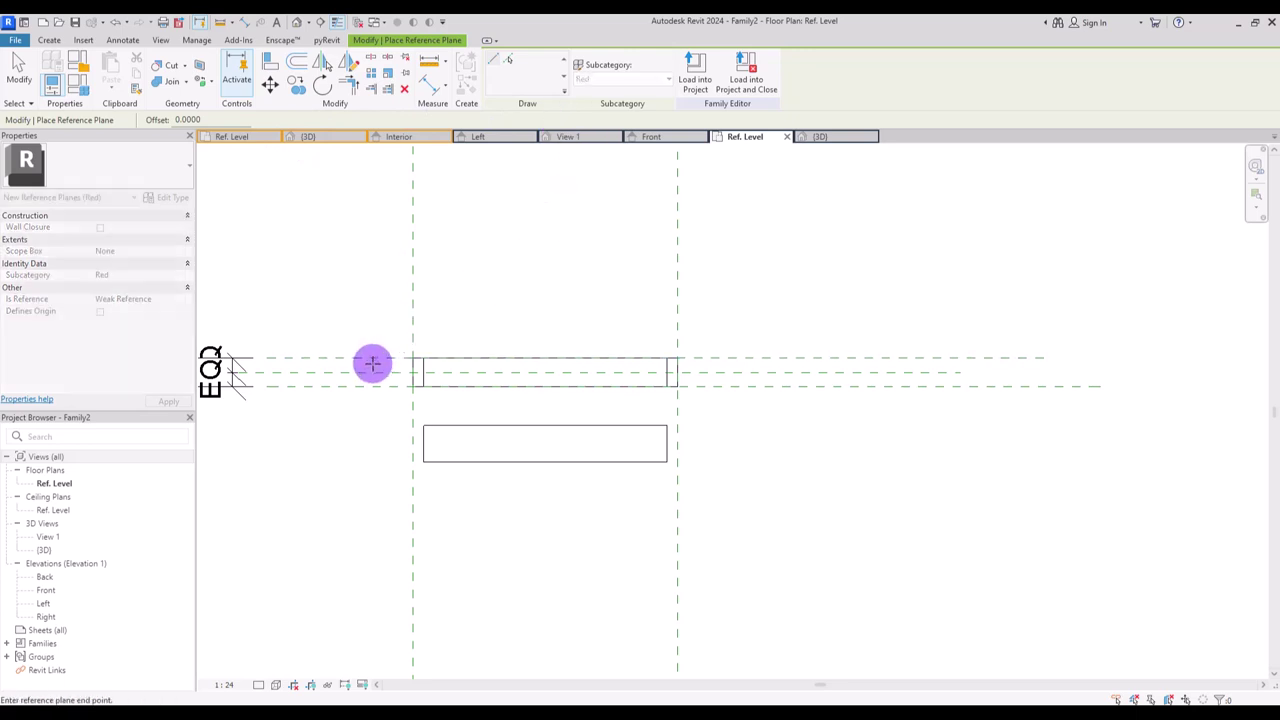
pyautogui.click(723, 364)
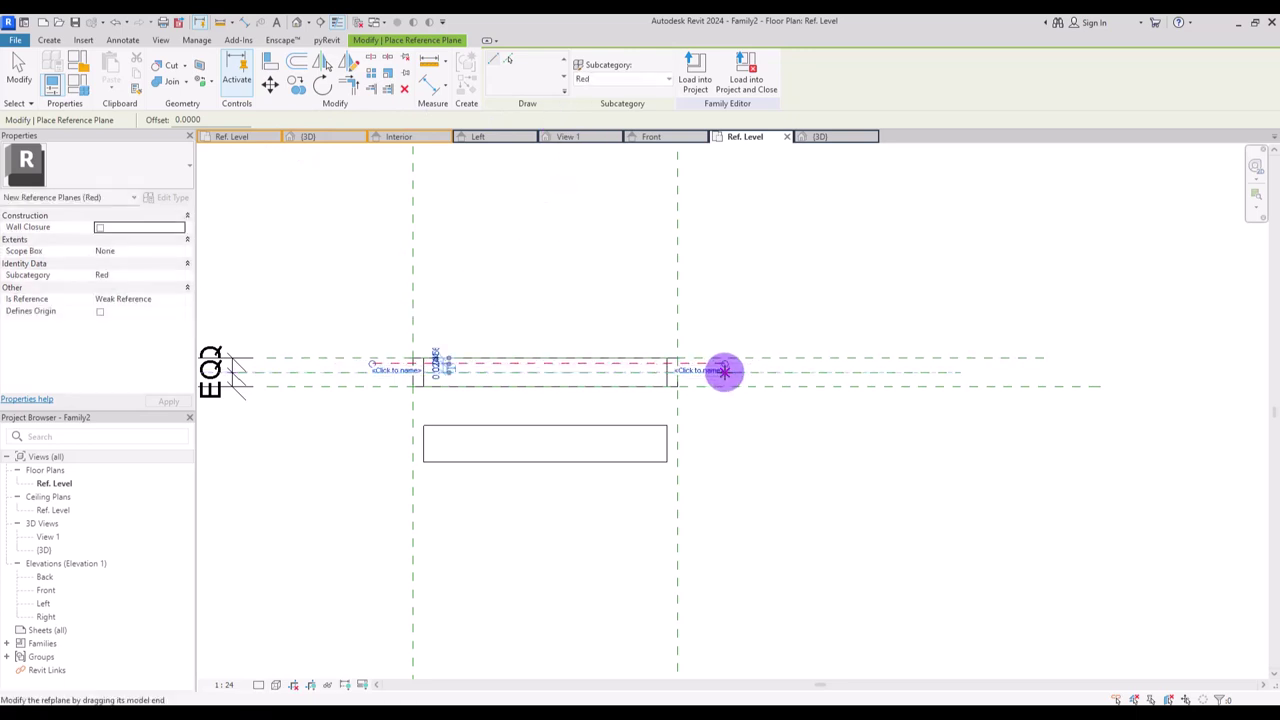
pyautogui.click(366, 378)
pyautogui.click(762, 376)
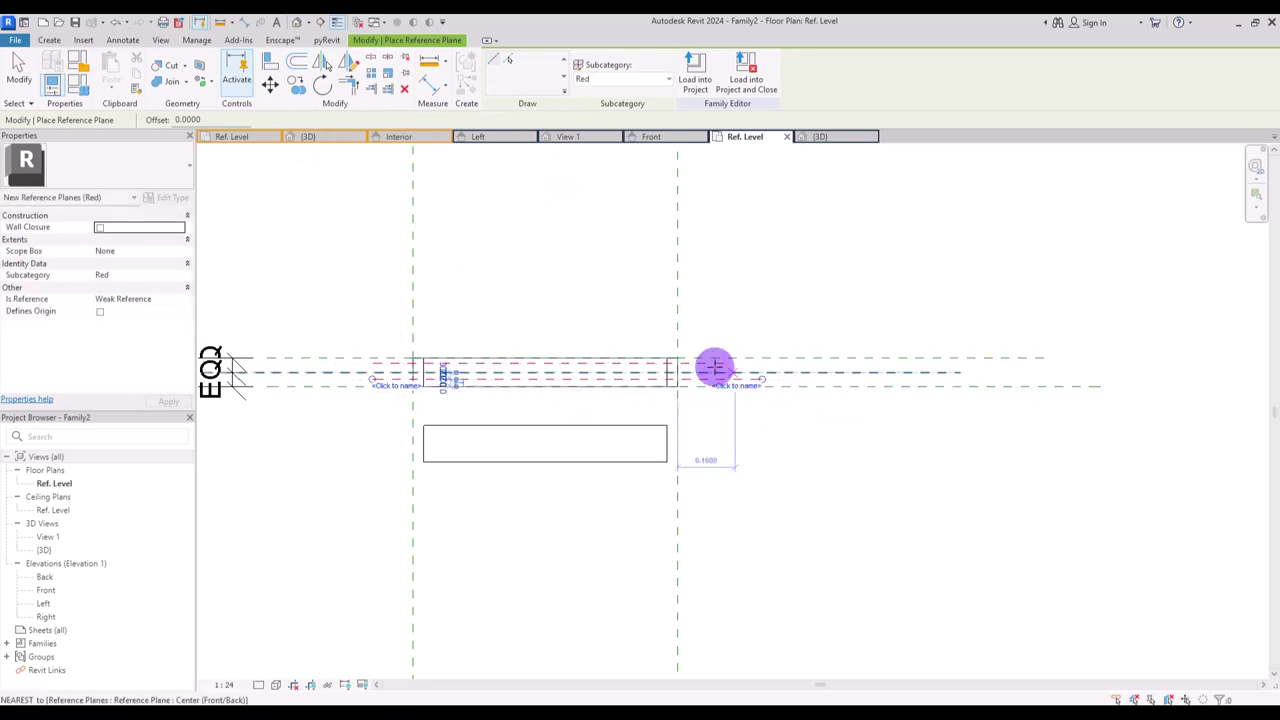
pyautogui.press('Escape')
pyautogui.press('Escape')
# - Dimension the two red reference planes with the center plane and make the spacing equal
pyautogui.click(425, 86)
pyautogui.click(402, 364)
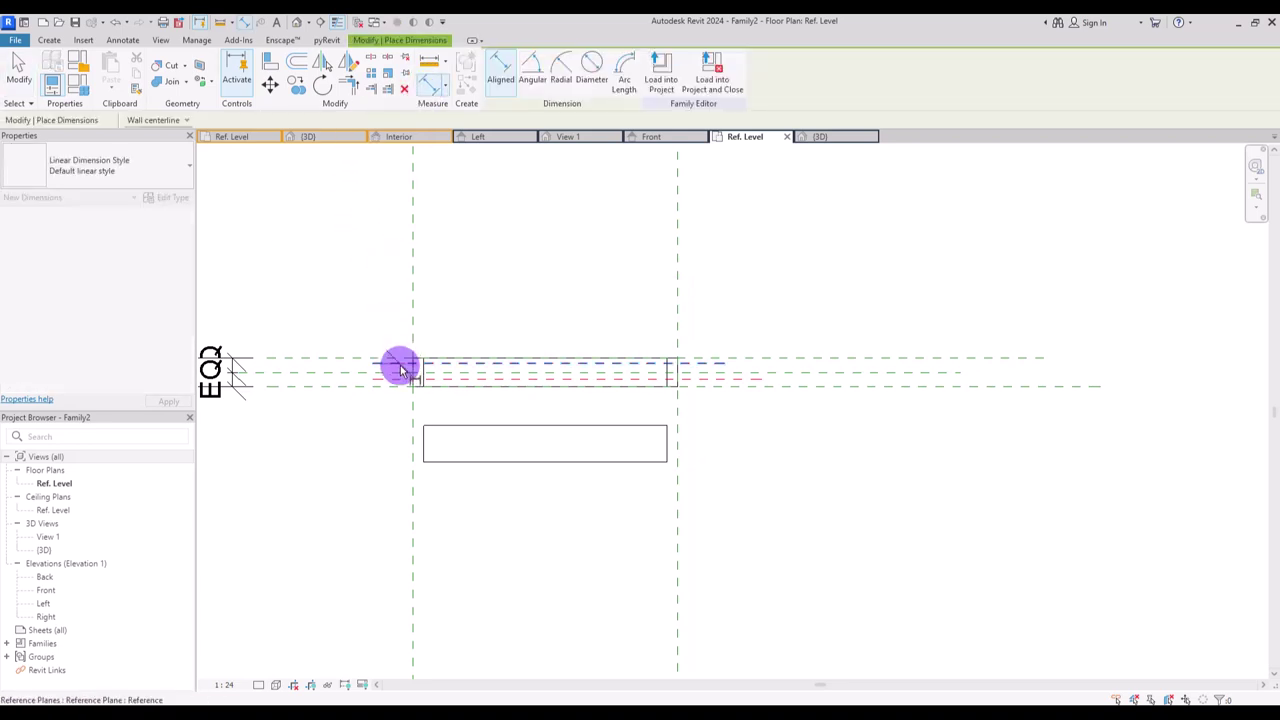
pyautogui.click(393, 375)
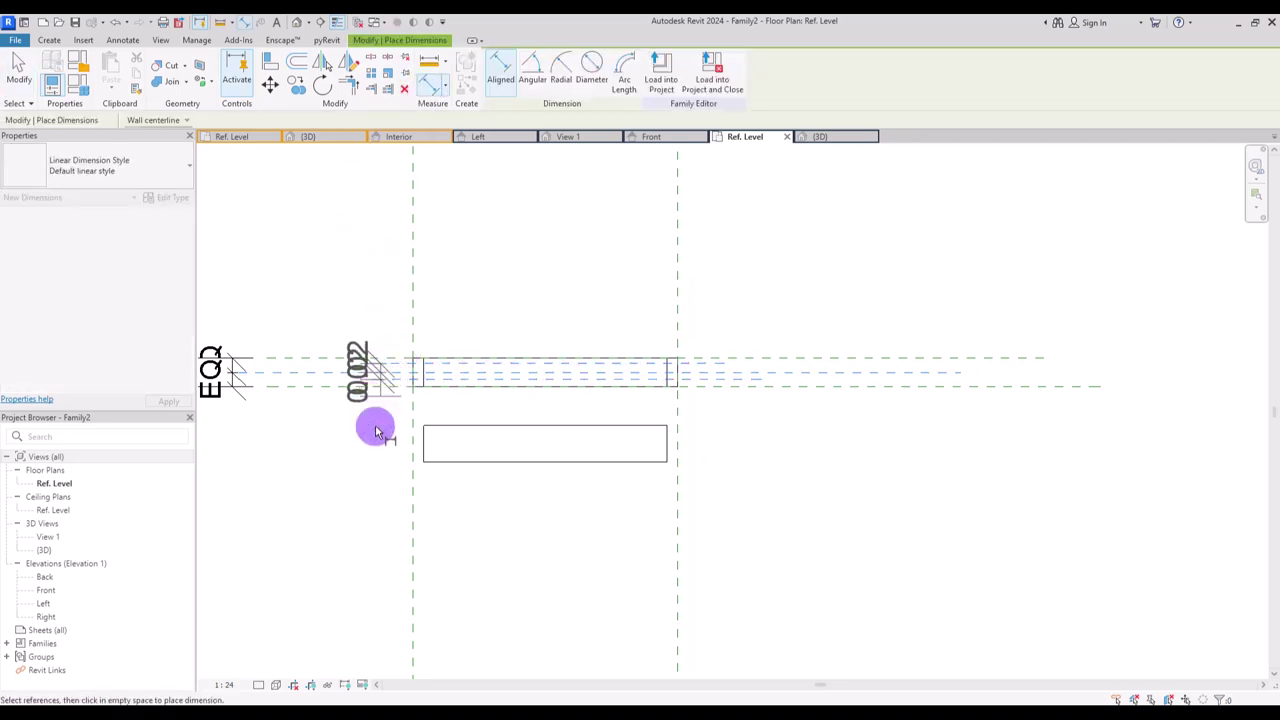
pyautogui.click(369, 503)
pyautogui.click(474, 378)
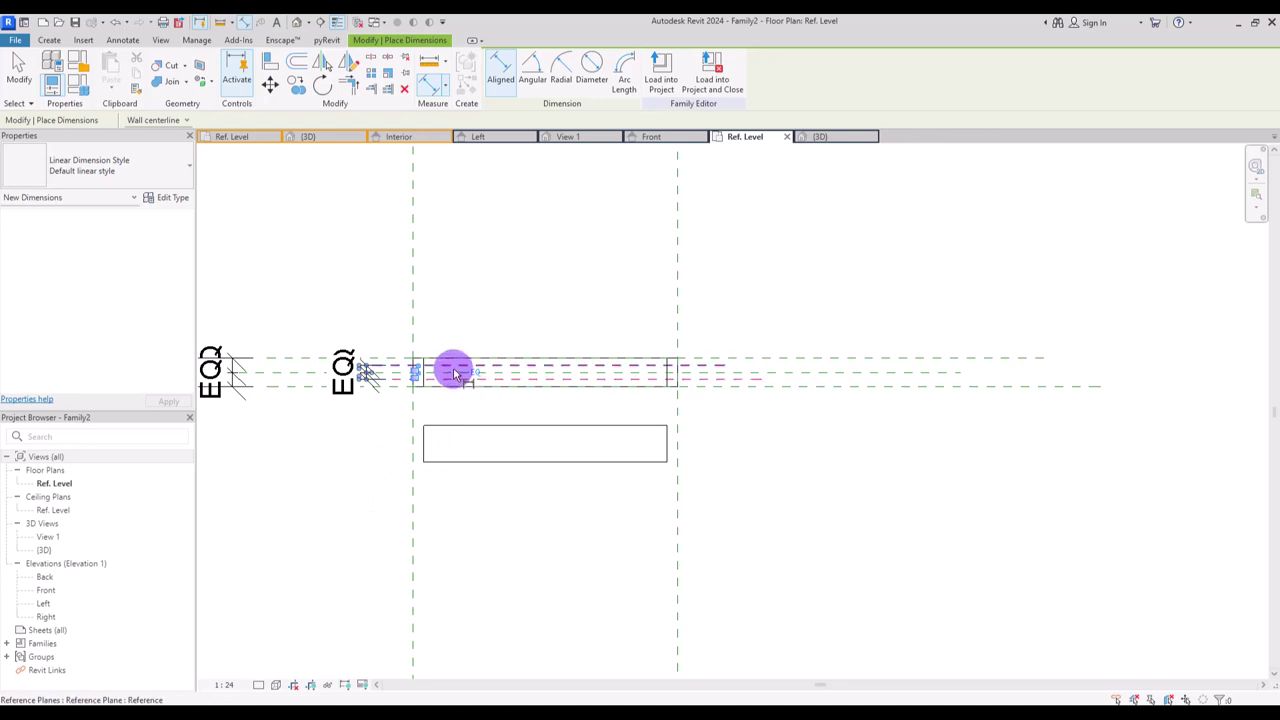
# - Add an overall aligned dimension between the two red reference planes, outside the equality dimension
pyautogui.click(450, 378)
pyautogui.click(313, 478)
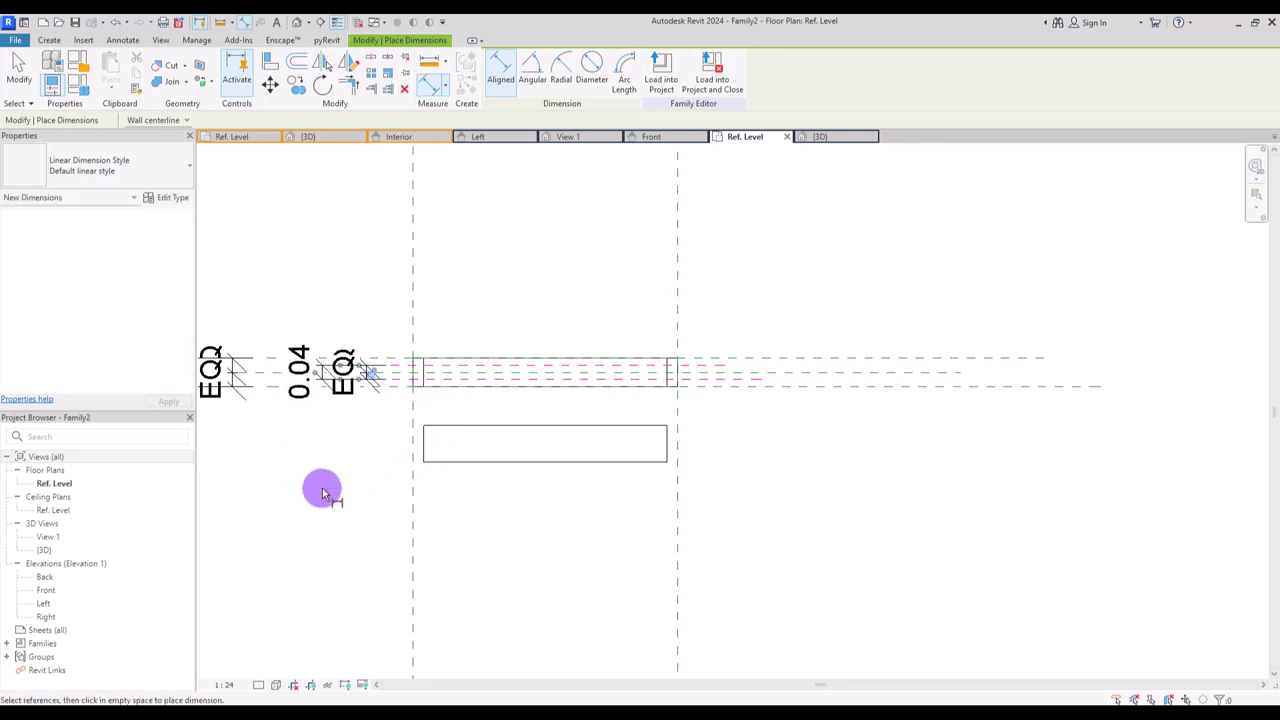
pyautogui.press('Escape')
pyautogui.press('Escape')
# - Label the overall dimension between the red planes with a new type parameter Glass Th and set it to 0.02
pyautogui.click(318, 396)
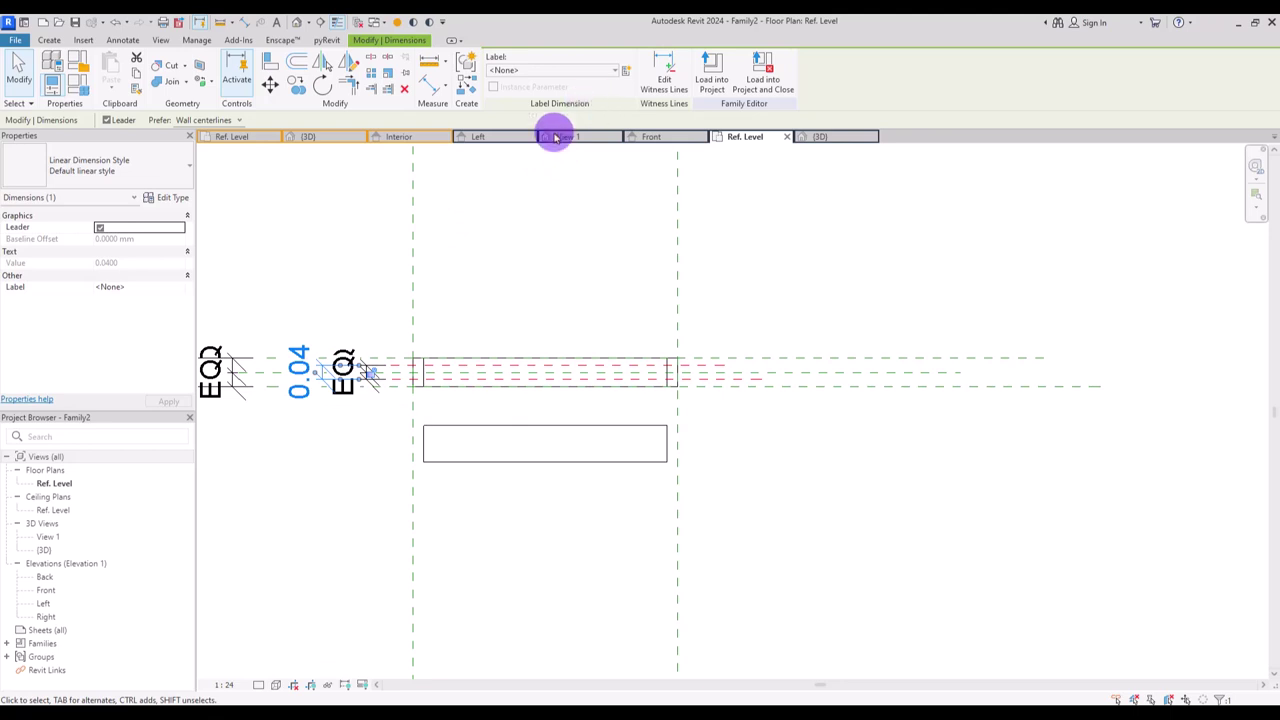
pyautogui.click(626, 72)
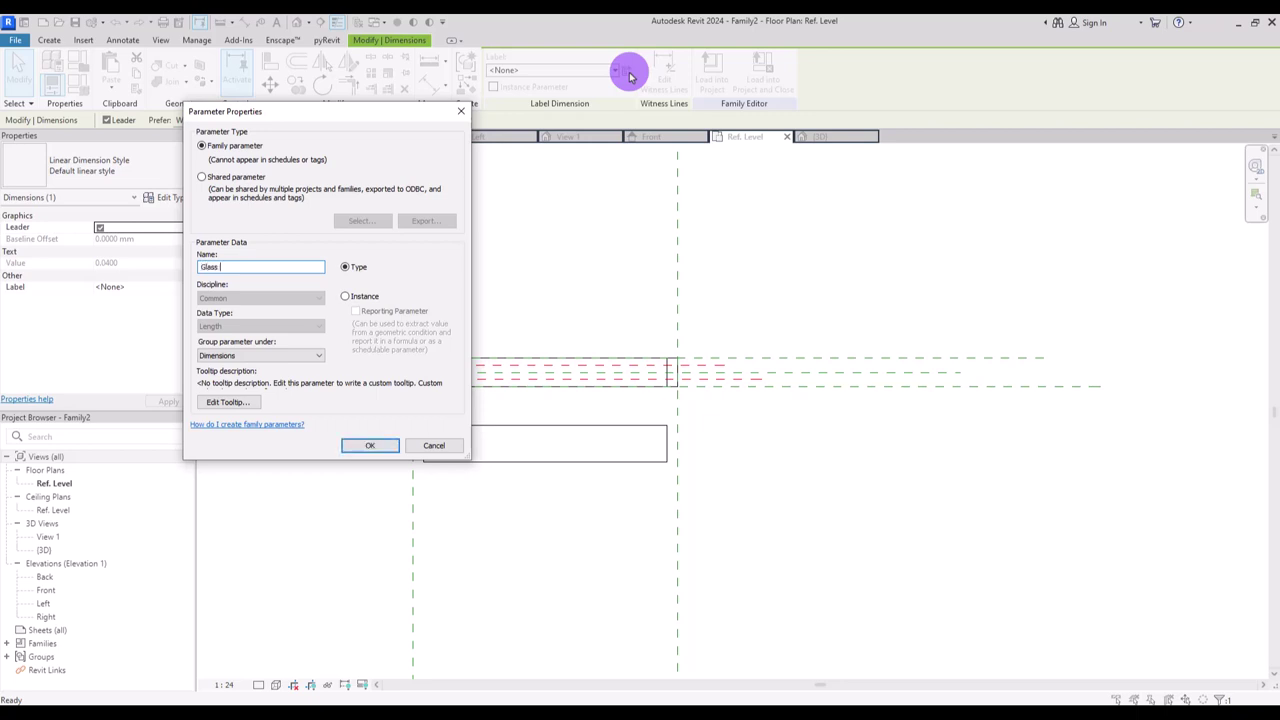
pyautogui.write('Glass Th')
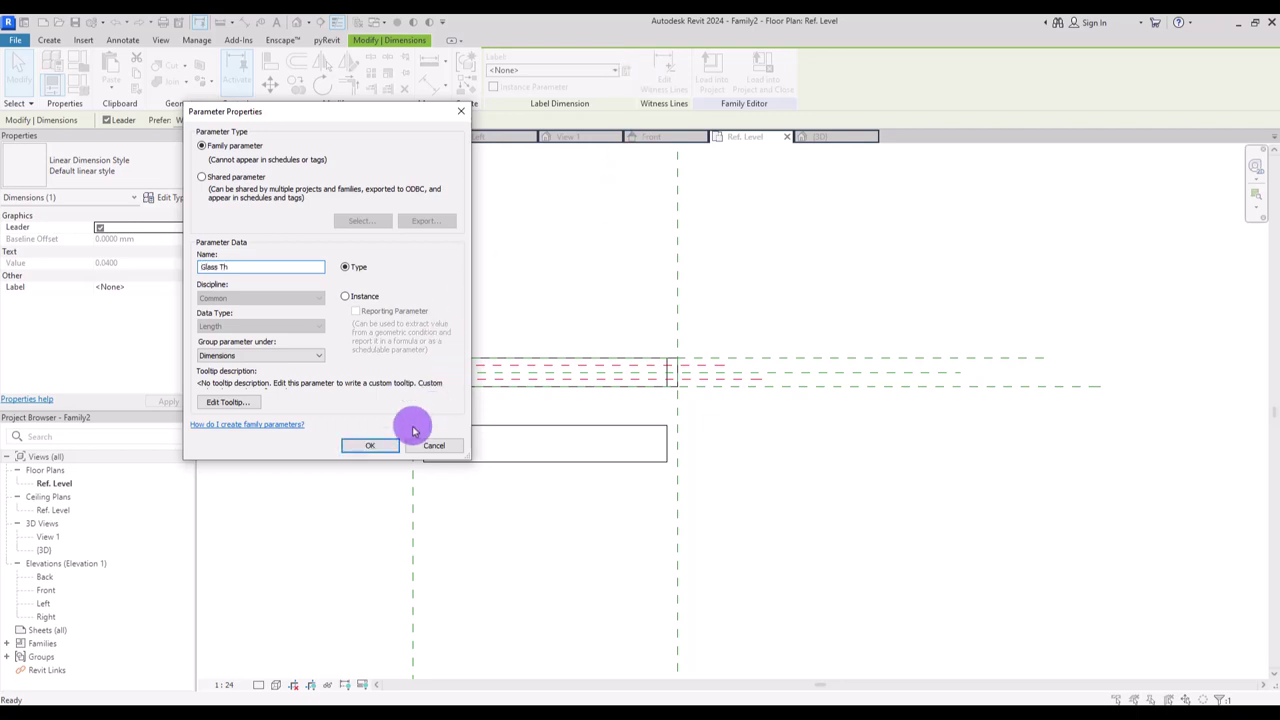
pyautogui.click(376, 446)
pyautogui.click(706, 372)
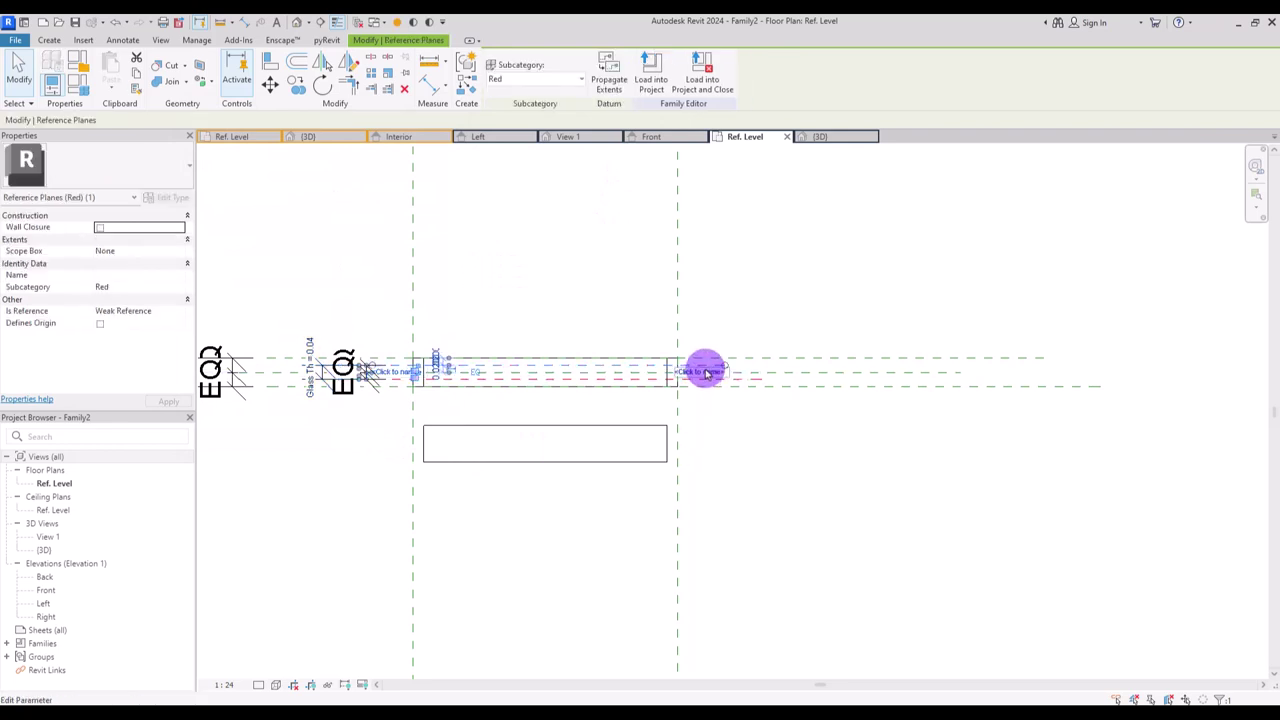
pyautogui.click(457, 283)
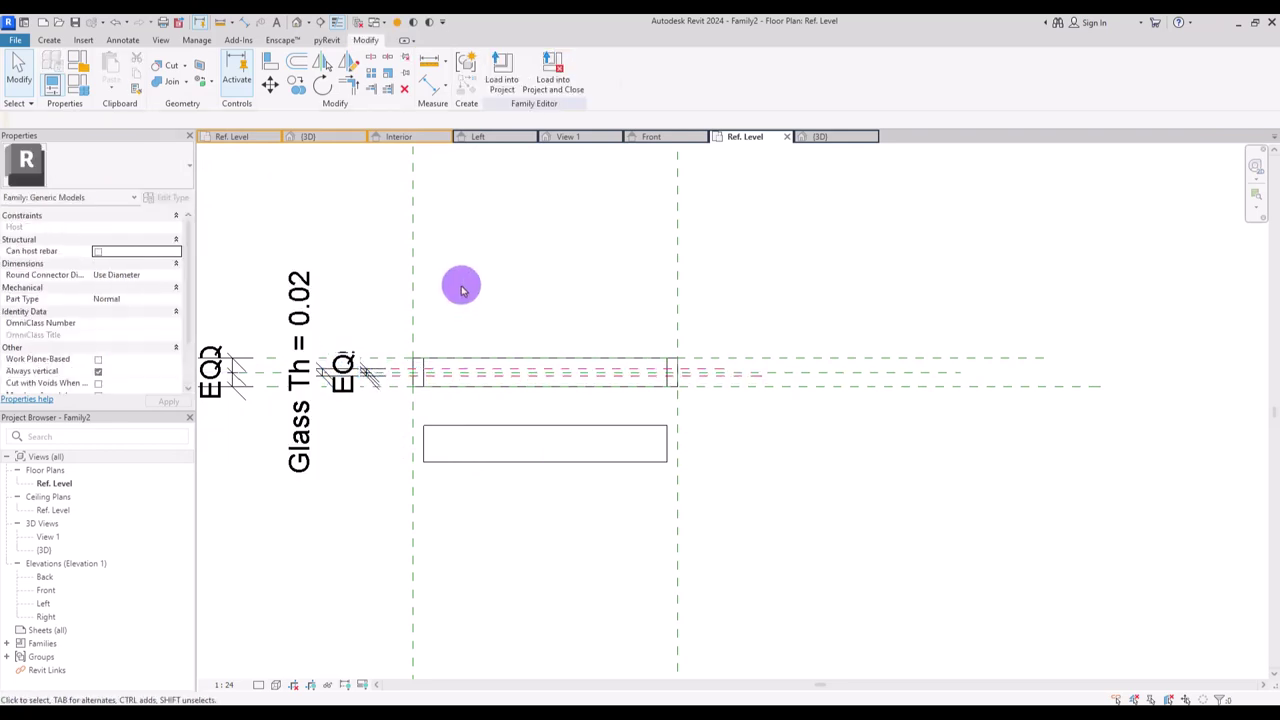
# - Align and lock the glass extrusion's back and front faces to the two red reference planes
pyautogui.click(270, 60)
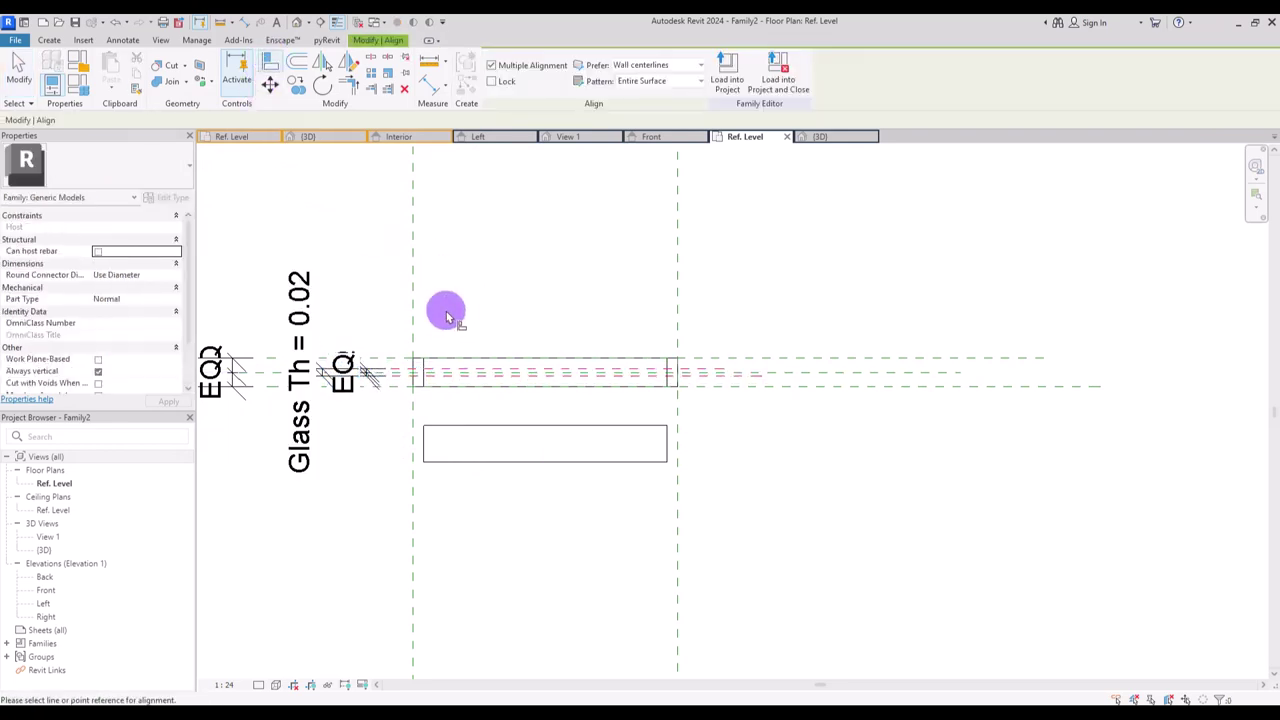
pyautogui.click(457, 370)
pyautogui.click(455, 426)
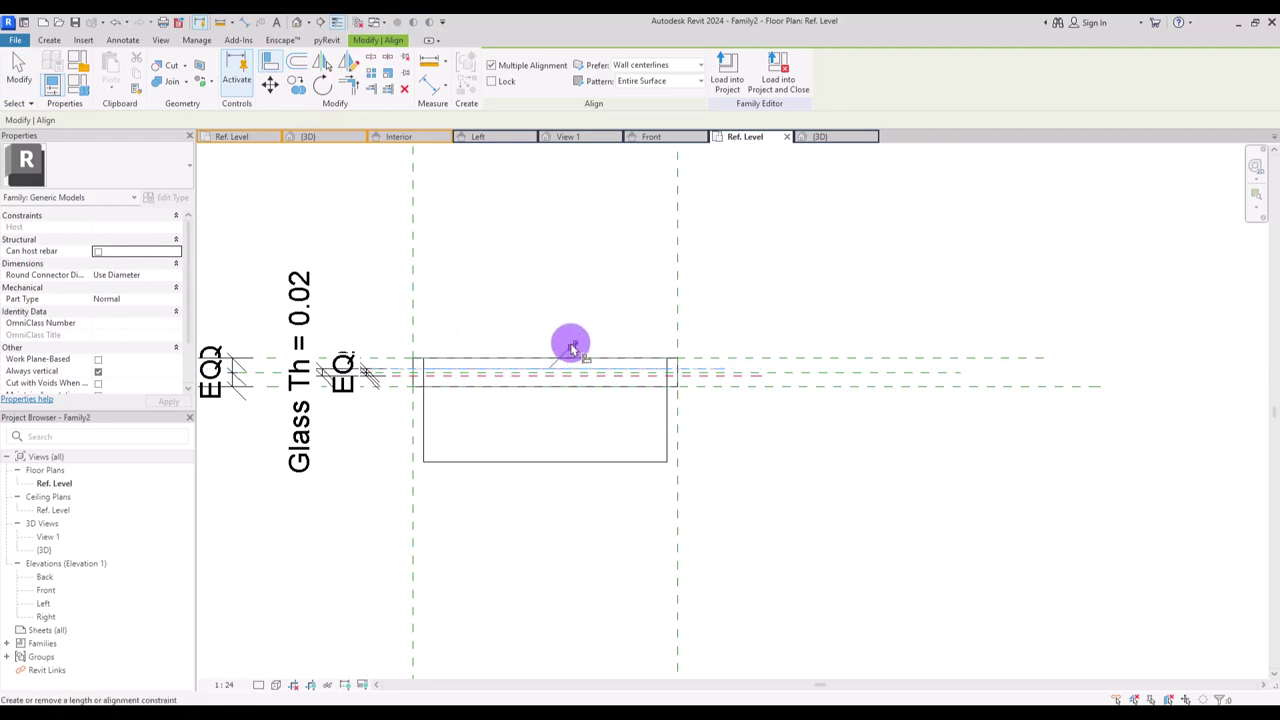
pyautogui.click(484, 380)
pyautogui.click(487, 463)
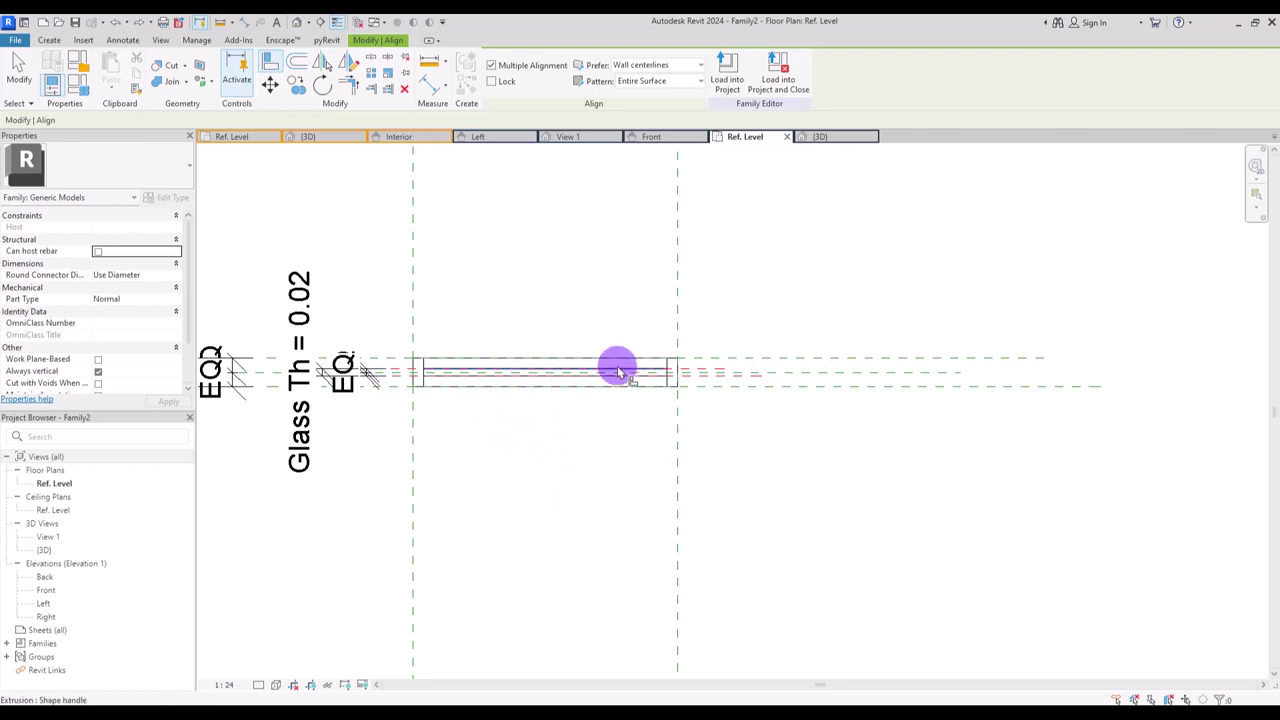
# - In the 3D view, open the family types and create a new material named Glass Panel for the Glass parameter
pyautogui.click(297, 21)
pyautogui.keyDown('shift'); pyautogui.moveTo(620, 397); pyautogui.dragTo(508, 400, button='middle'); pyautogui.keyUp('shift')
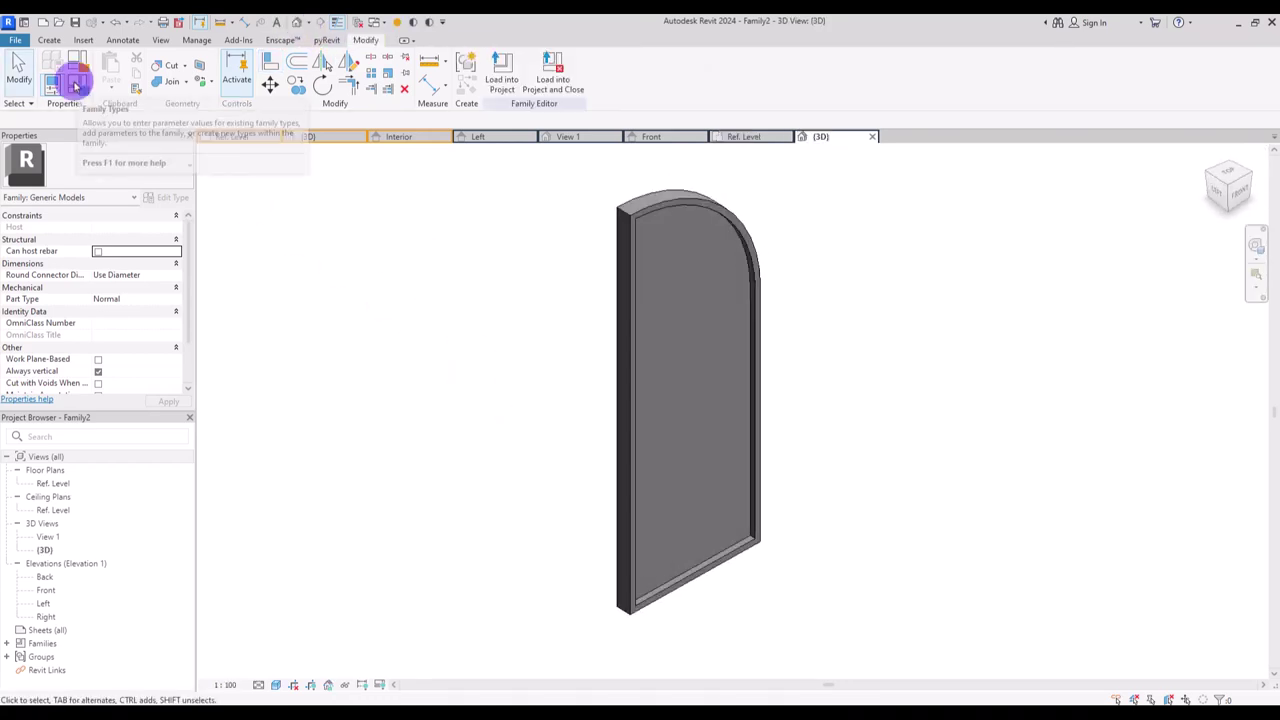
pyautogui.click(76, 82)
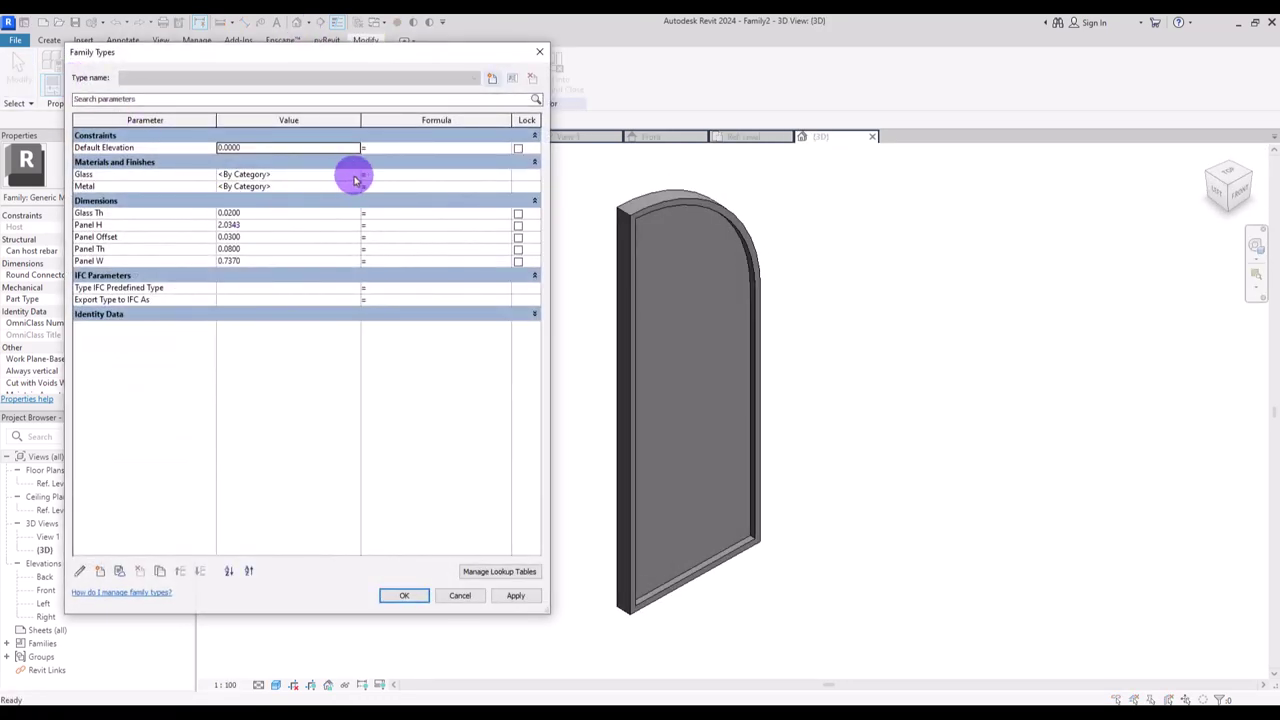
pyautogui.click(356, 179)
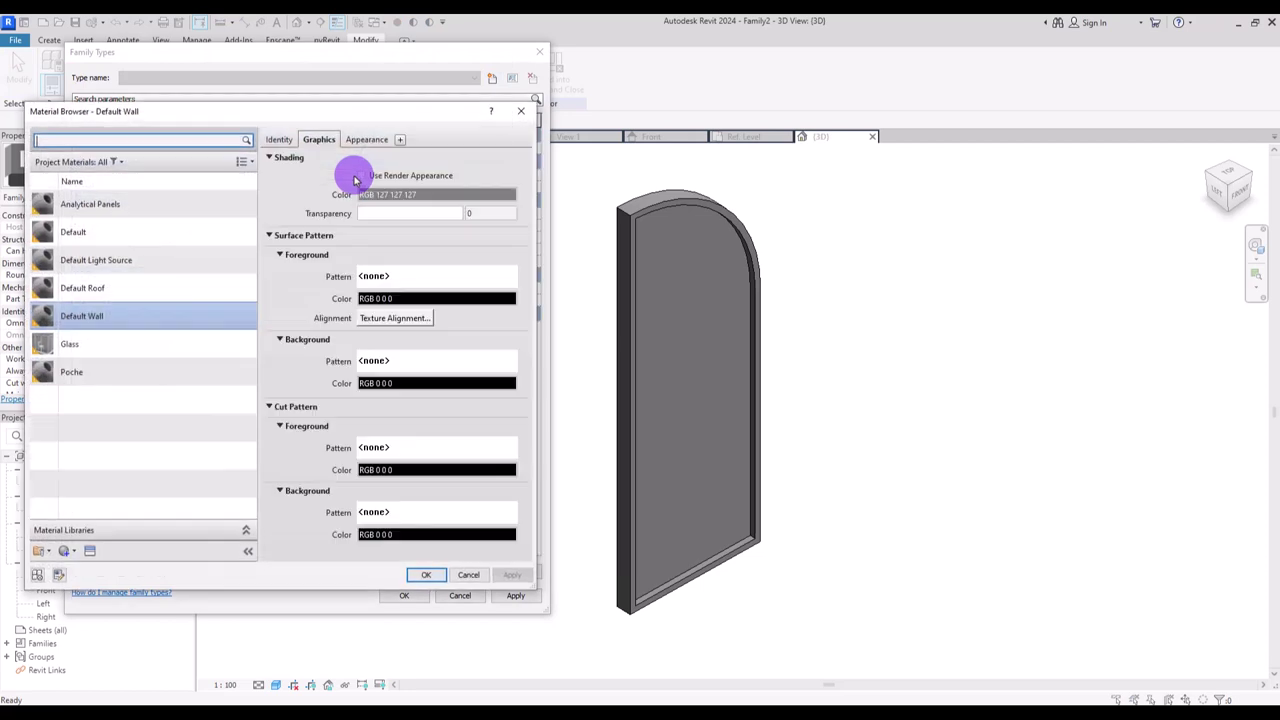
pyautogui.click(66, 551)
pyautogui.click(98, 567)
pyautogui.rightClick(94, 287)
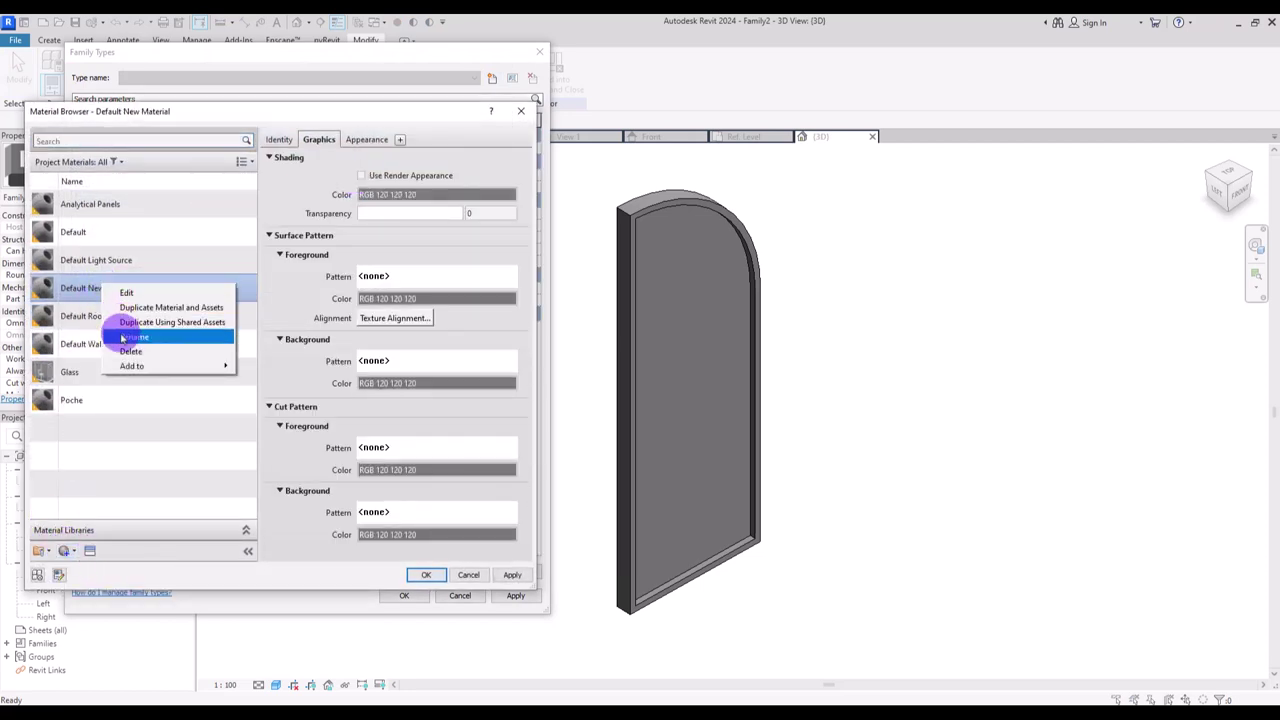
pyautogui.click(114, 334)
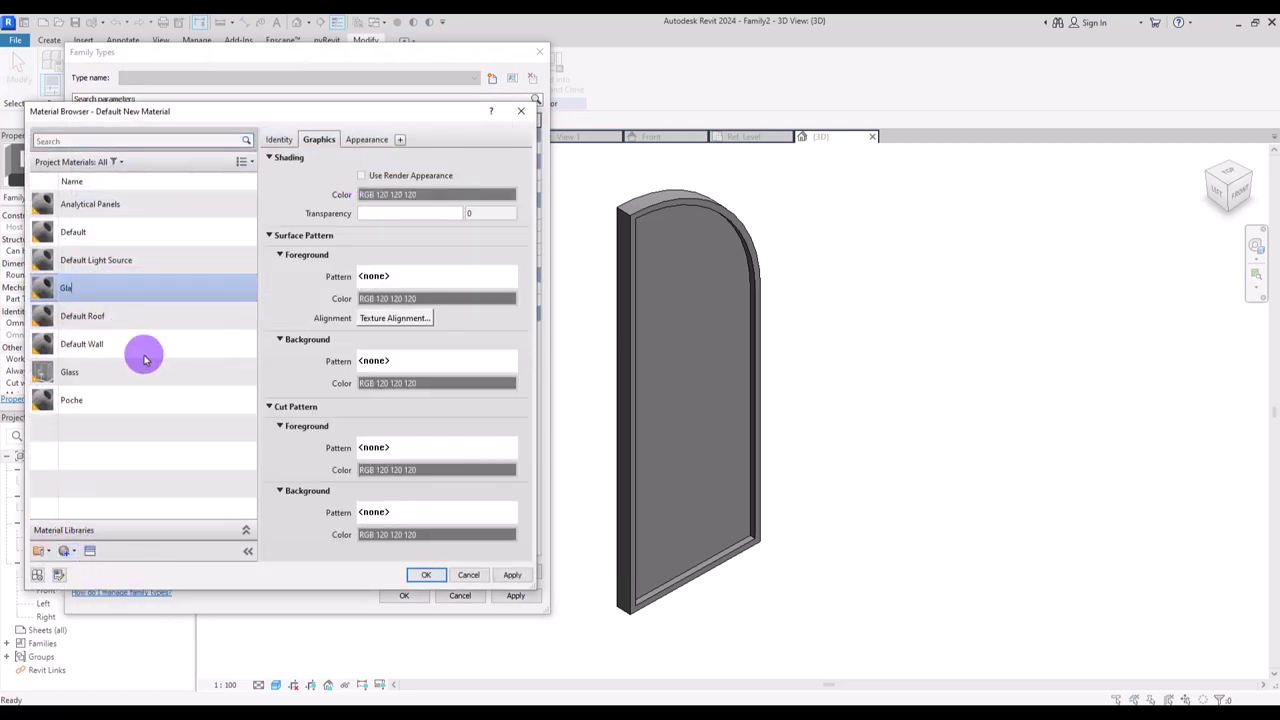
pyautogui.write('Glass Panel')
pyautogui.press('Return')
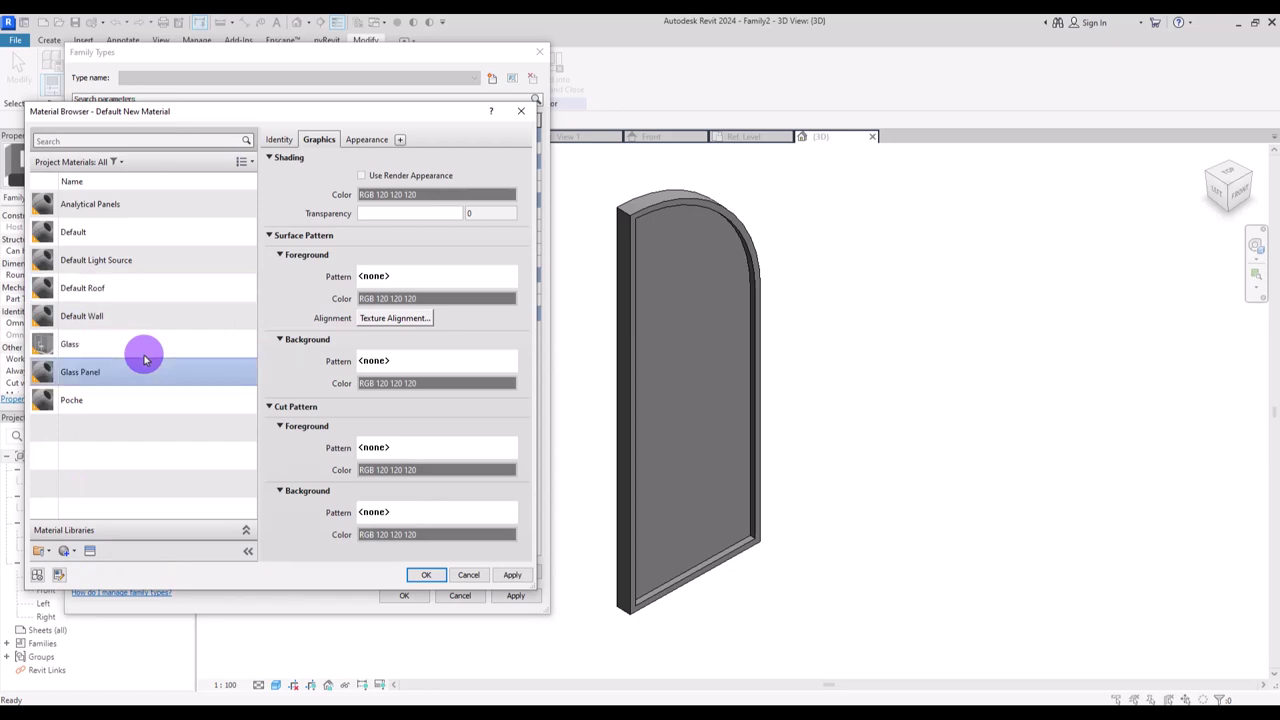
# - Replace the Glass Panel material's appearance with Bronze - Insulating from the Appearance Library's Glass category
pyautogui.click(89, 551)
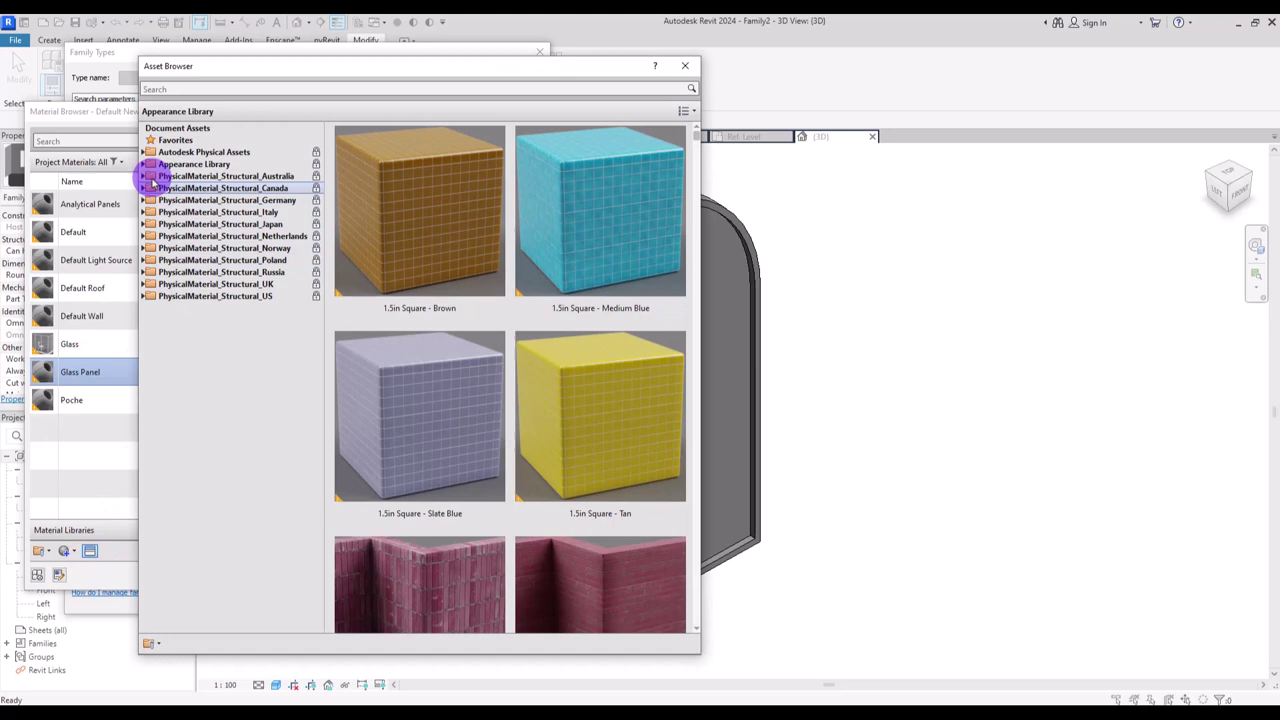
pyautogui.click(150, 164)
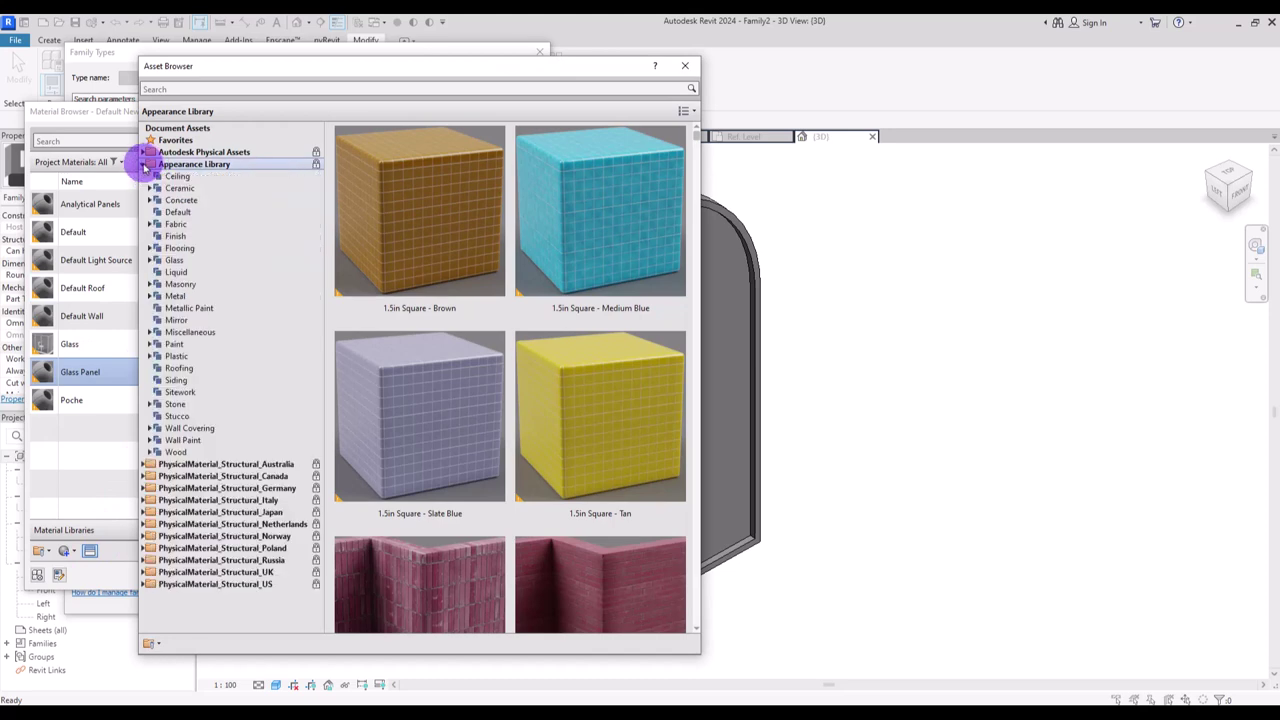
pyautogui.click(178, 260)
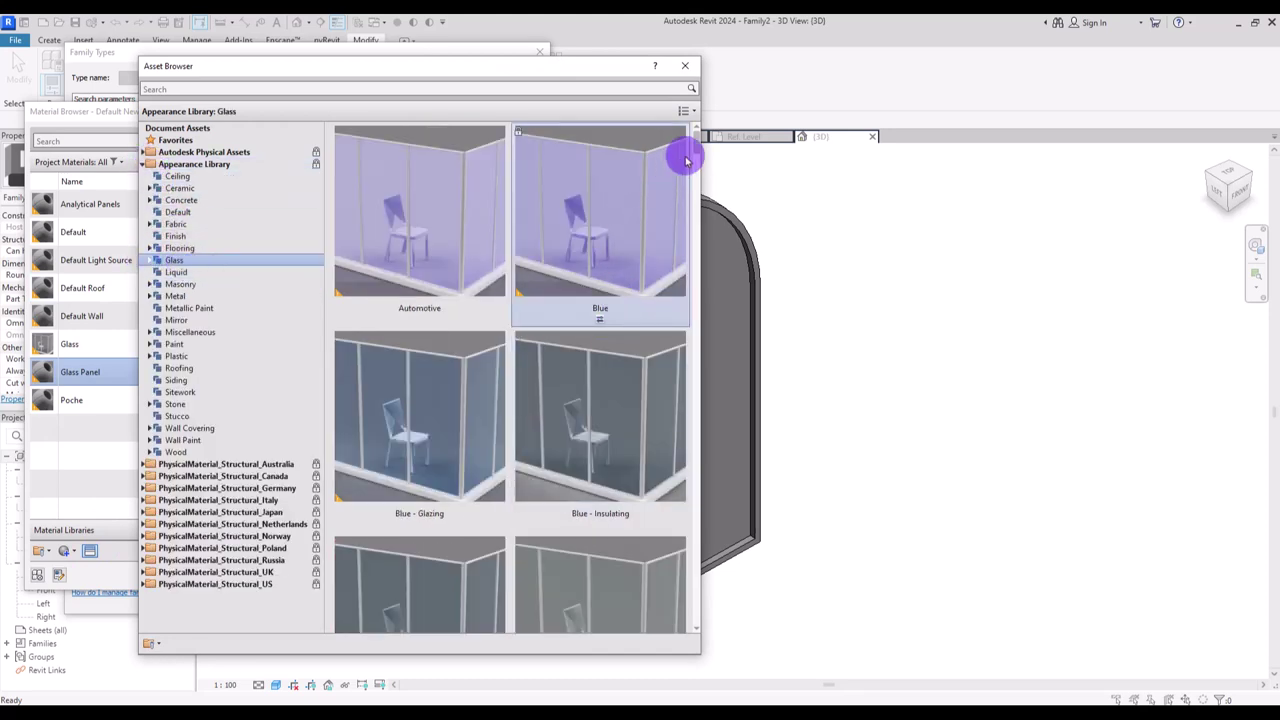
pyautogui.scroll(-5, 690, 150)
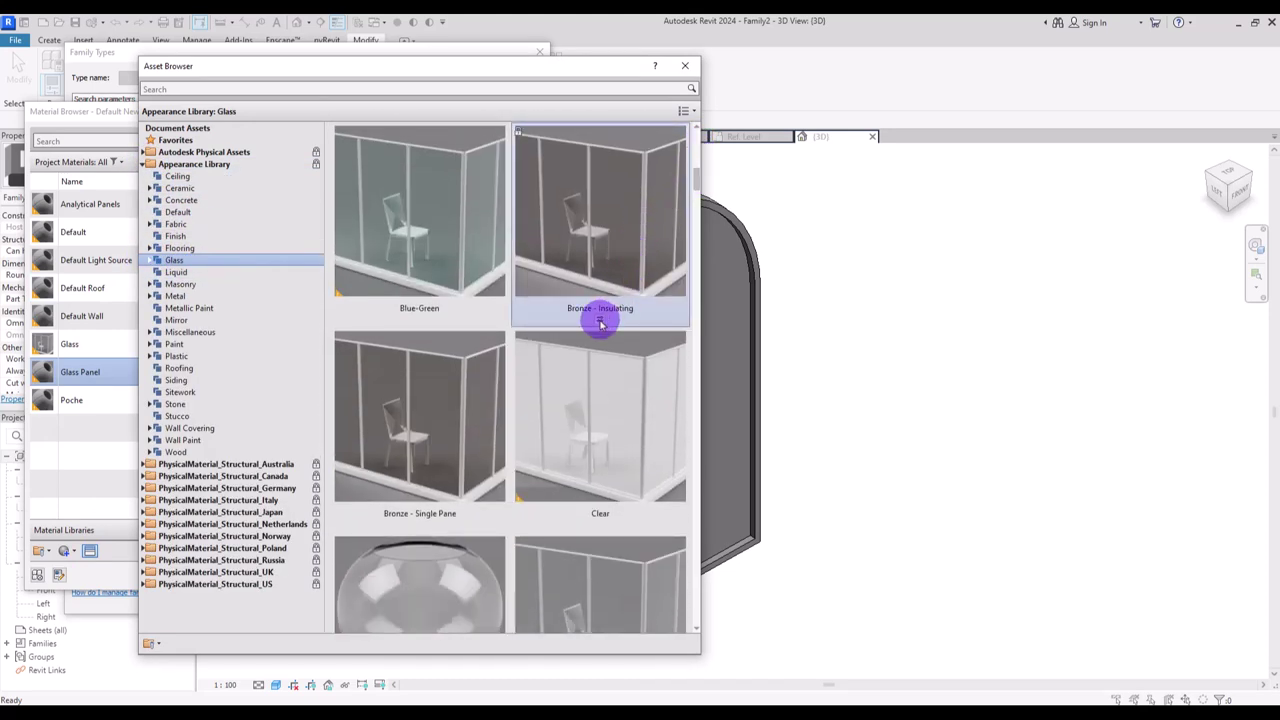
pyautogui.click(685, 65)
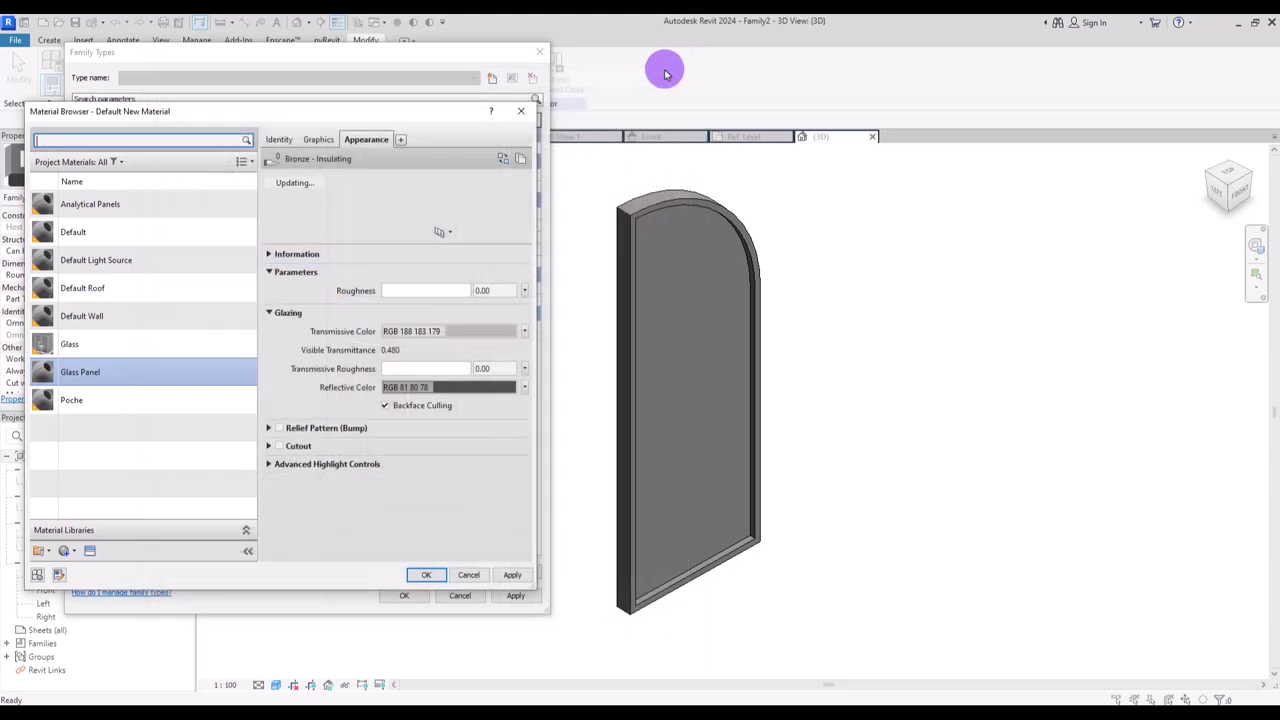
# - Take Glass Panel's shading color from its render appearance, set transparency to 74 and assign the material to the Glass parameter
pyautogui.click(312, 139)
pyautogui.click(362, 176)
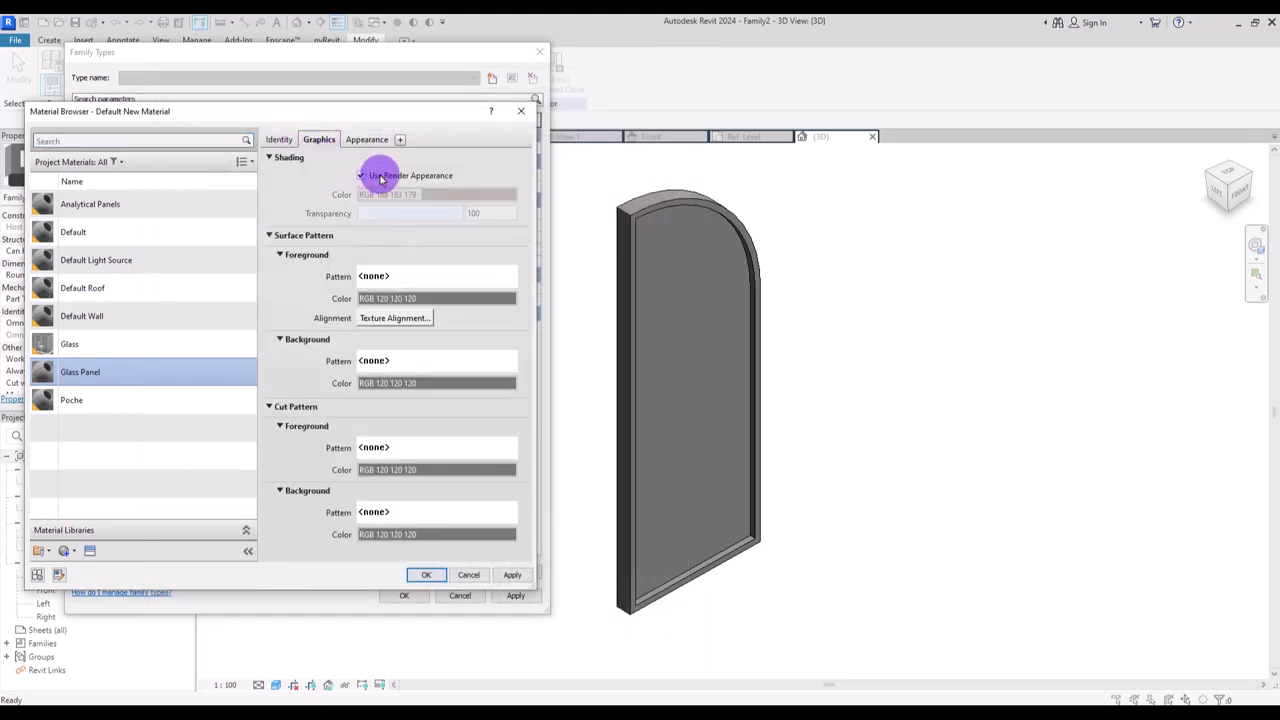
pyautogui.click(379, 177)
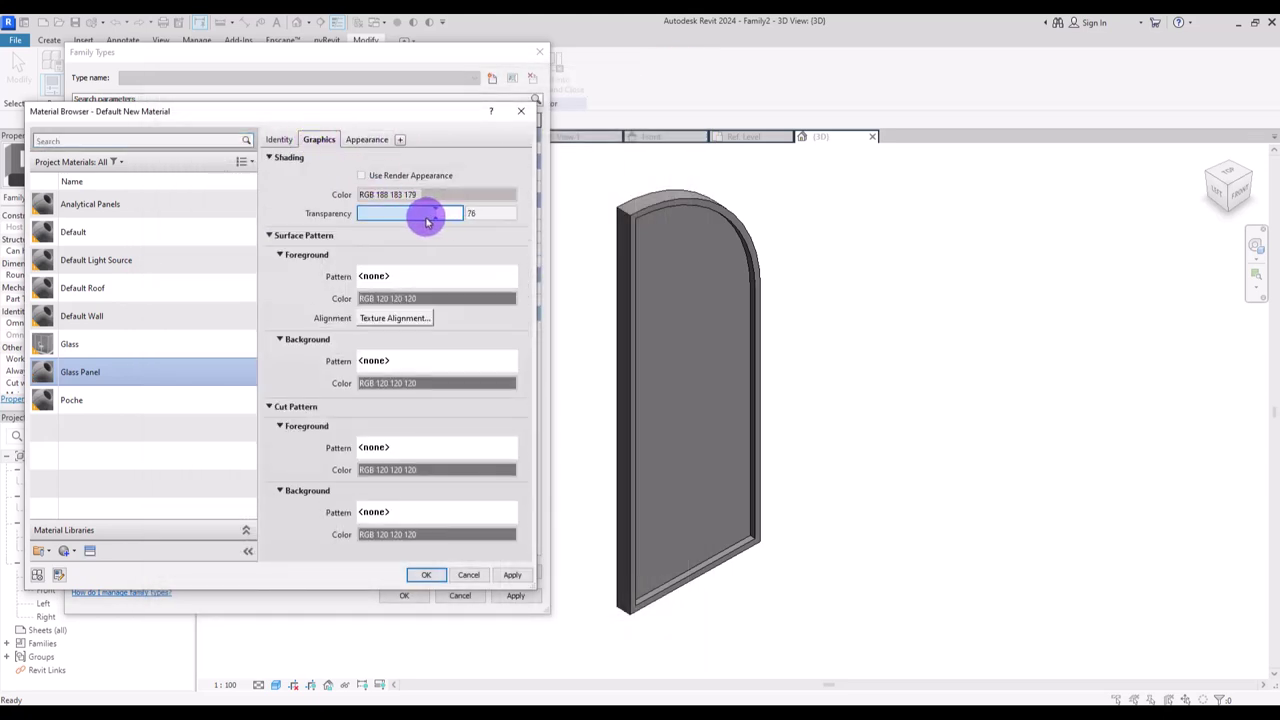
pyautogui.click(427, 578)
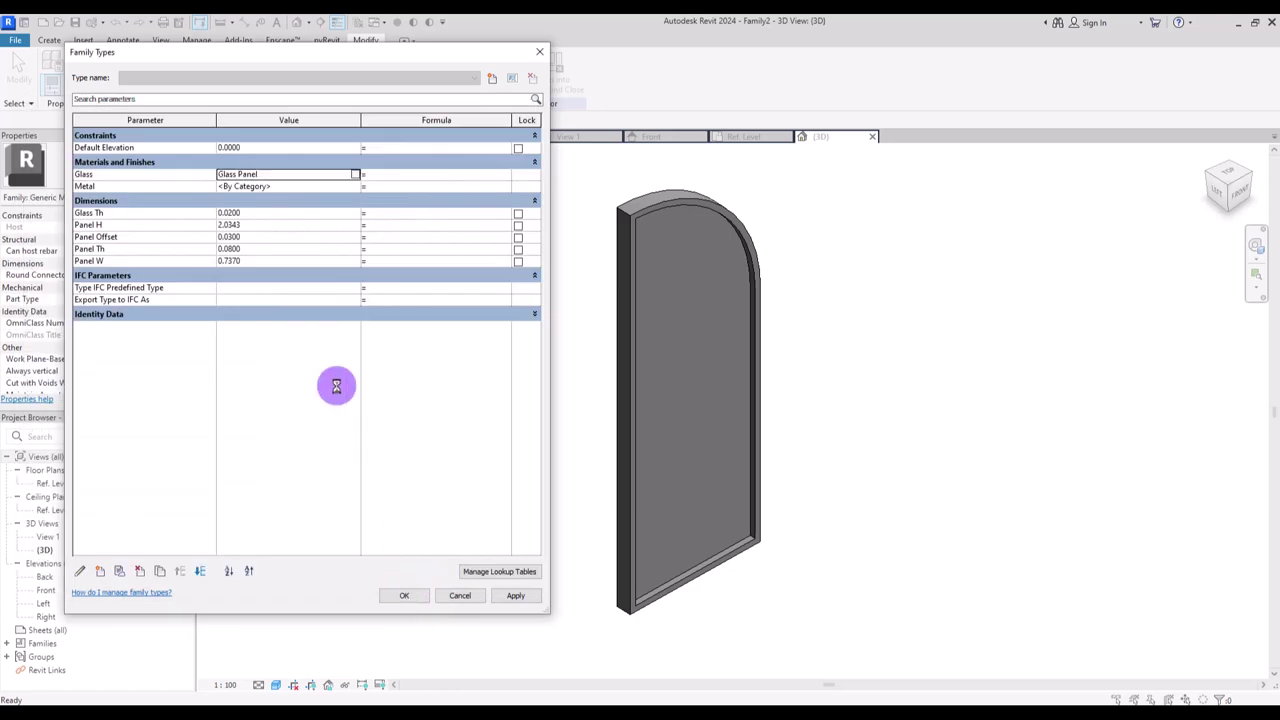
# - Create a new material named metal for the Metal parameter
pyautogui.click(355, 188)
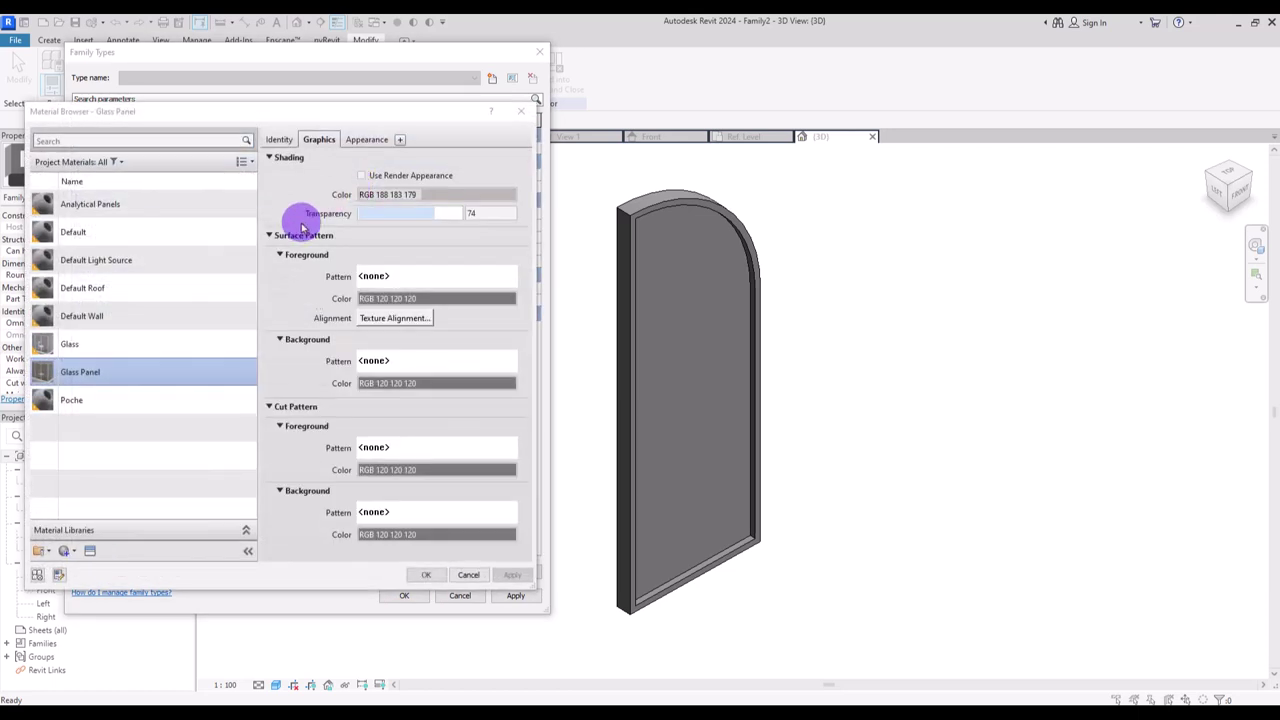
pyautogui.click(65, 551)
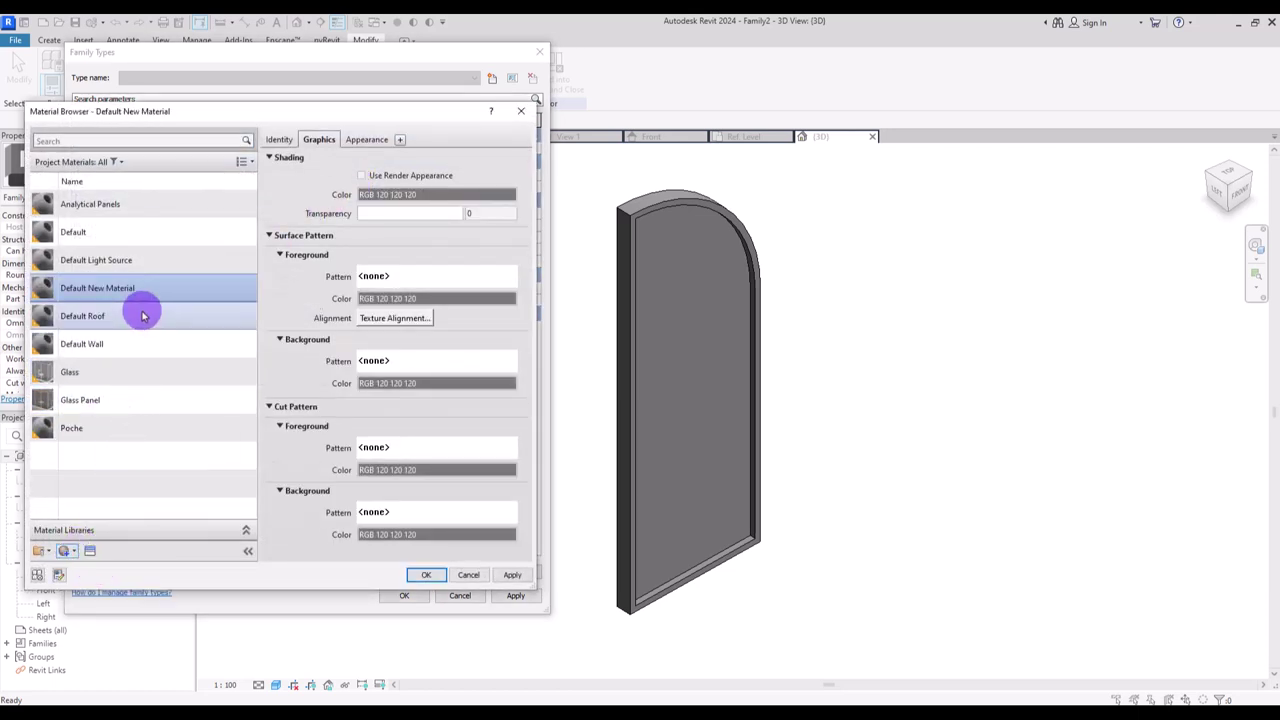
pyautogui.rightClick(172, 296)
pyautogui.click(174, 356)
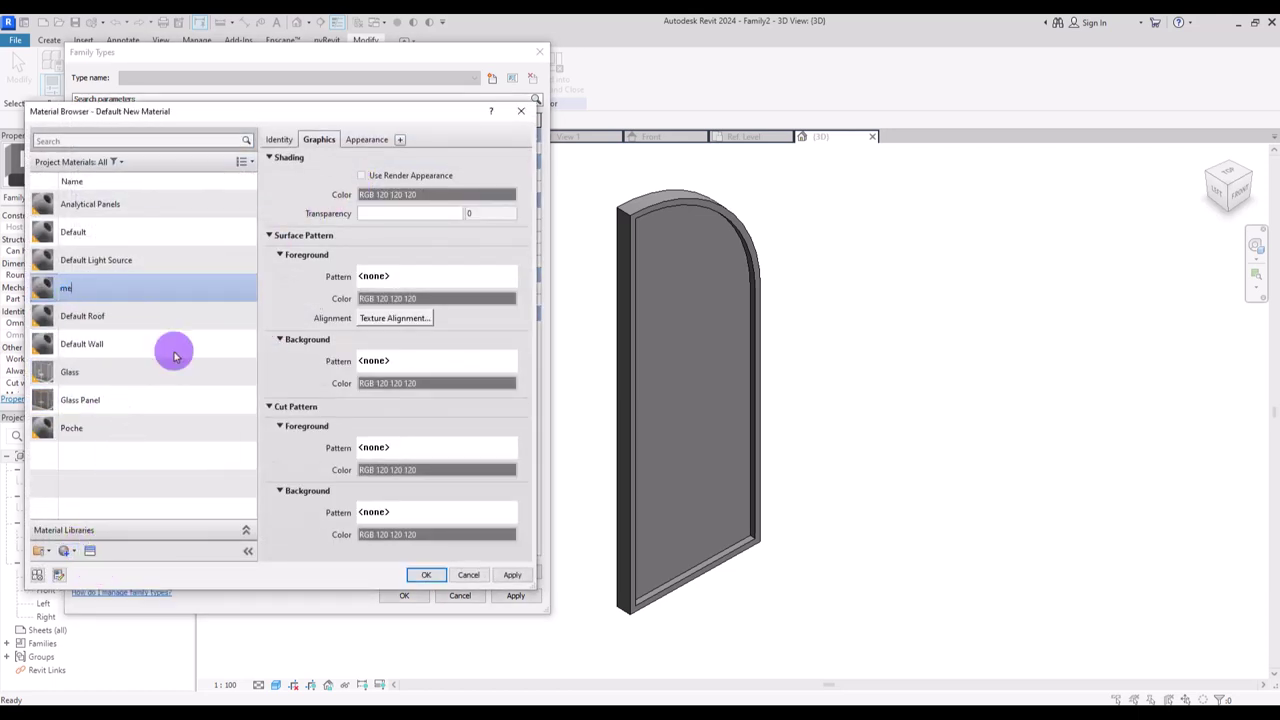
pyautogui.press('Return')
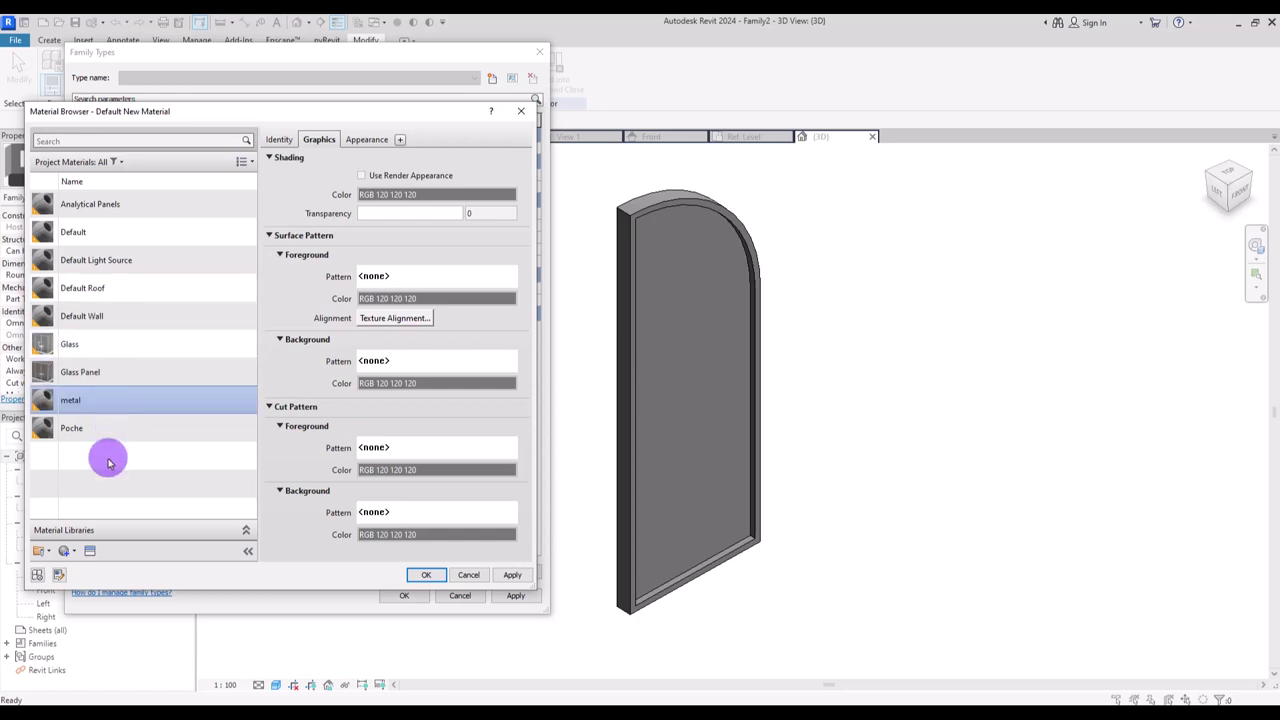
# - Replace the metal material's appearance with Aluminum - Anodized Glossy (Grey) from the Appearance Library's Metal category
pyautogui.click(90, 551)
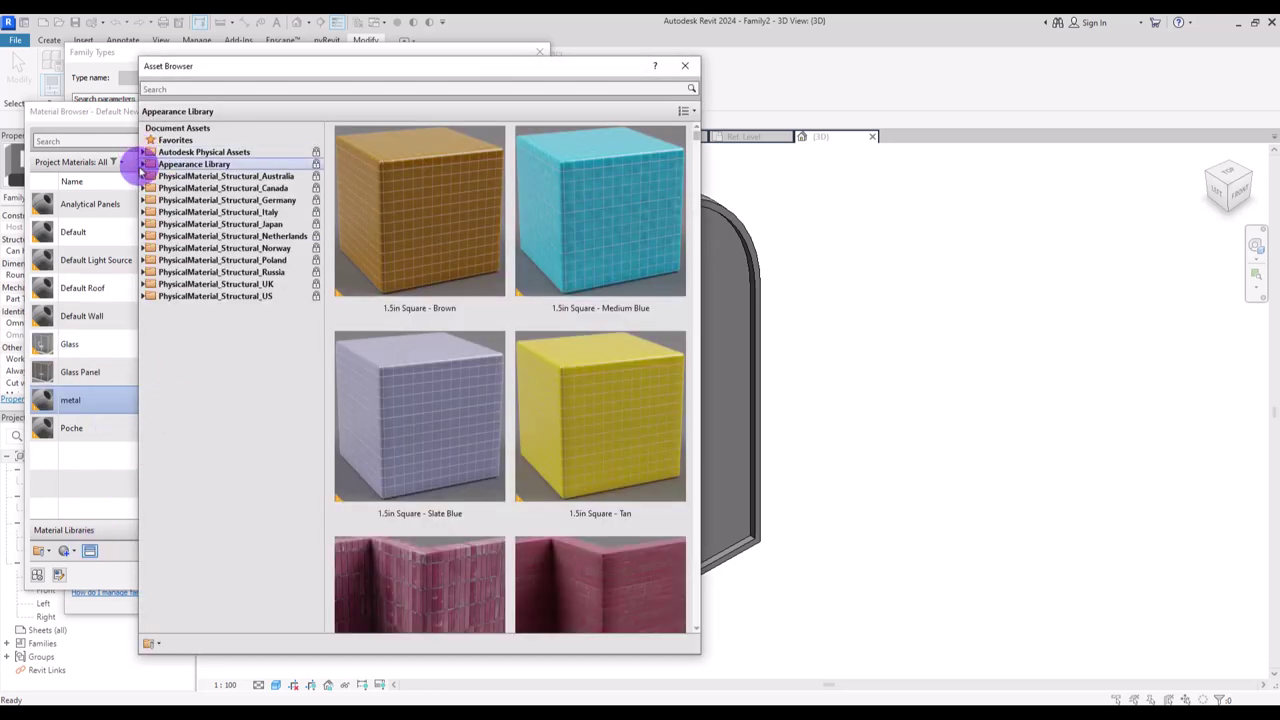
pyautogui.click(149, 164)
pyautogui.click(176, 296)
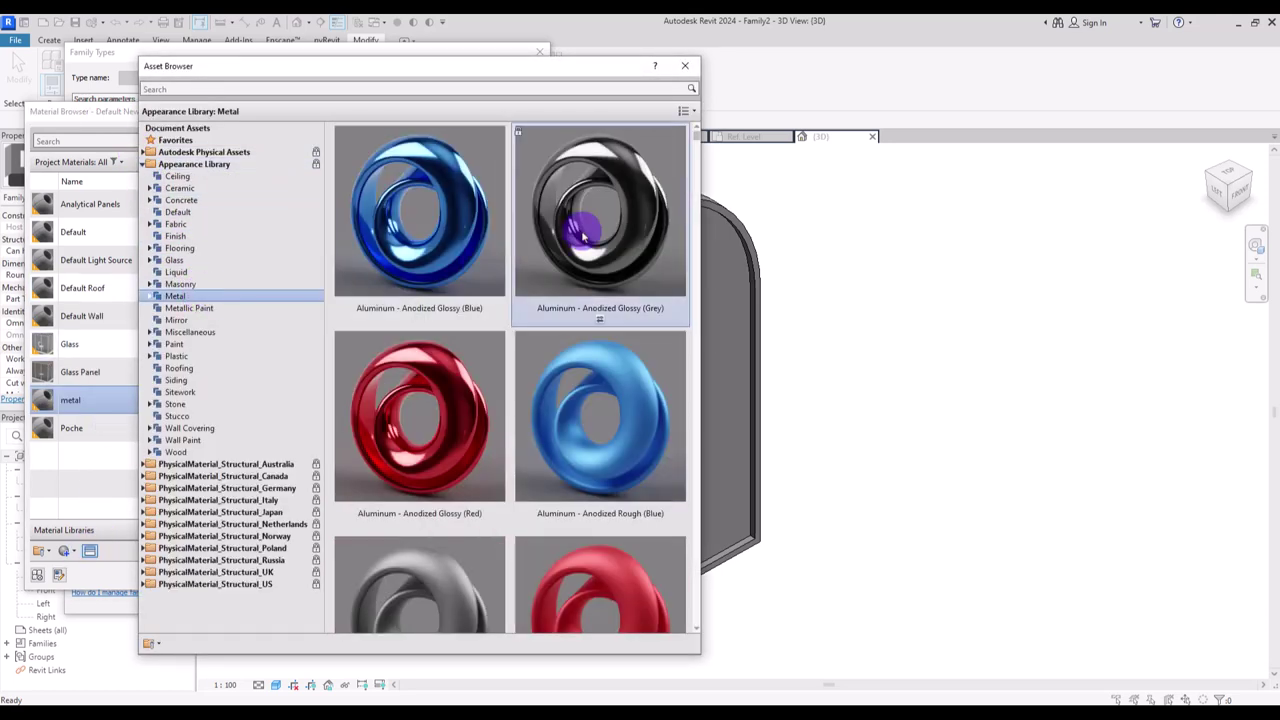
pyautogui.doubleClick(601, 318)
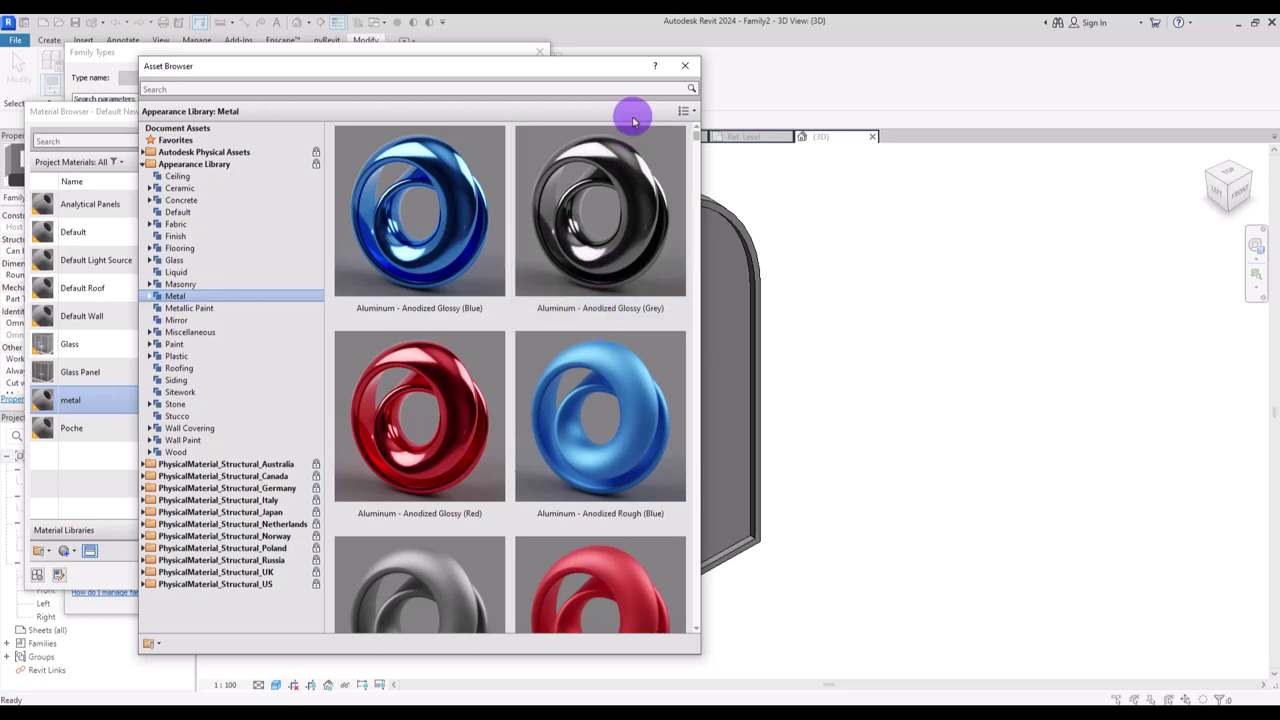
pyautogui.click(684, 66)
# - Take metal's shading color from its render appearance, darken it to RGB 65 65 65, and assign the material to the Metal parameter
pyautogui.click(317, 139)
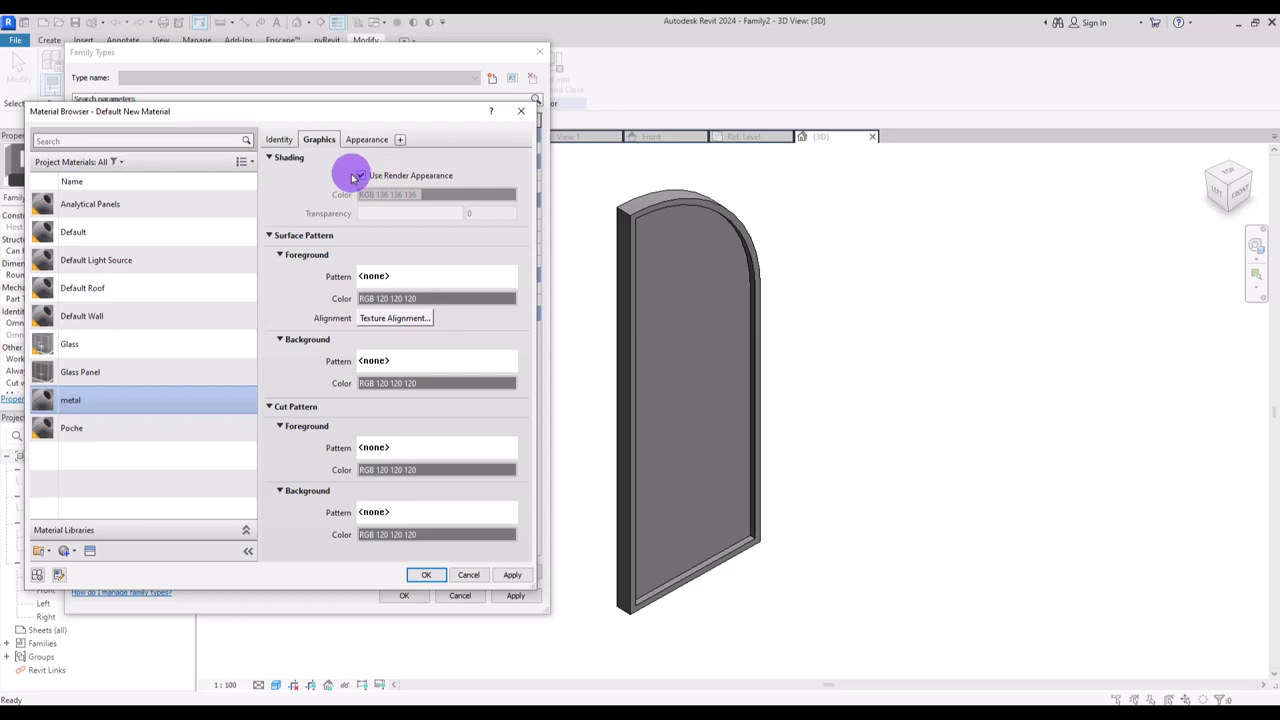
pyautogui.click(357, 177)
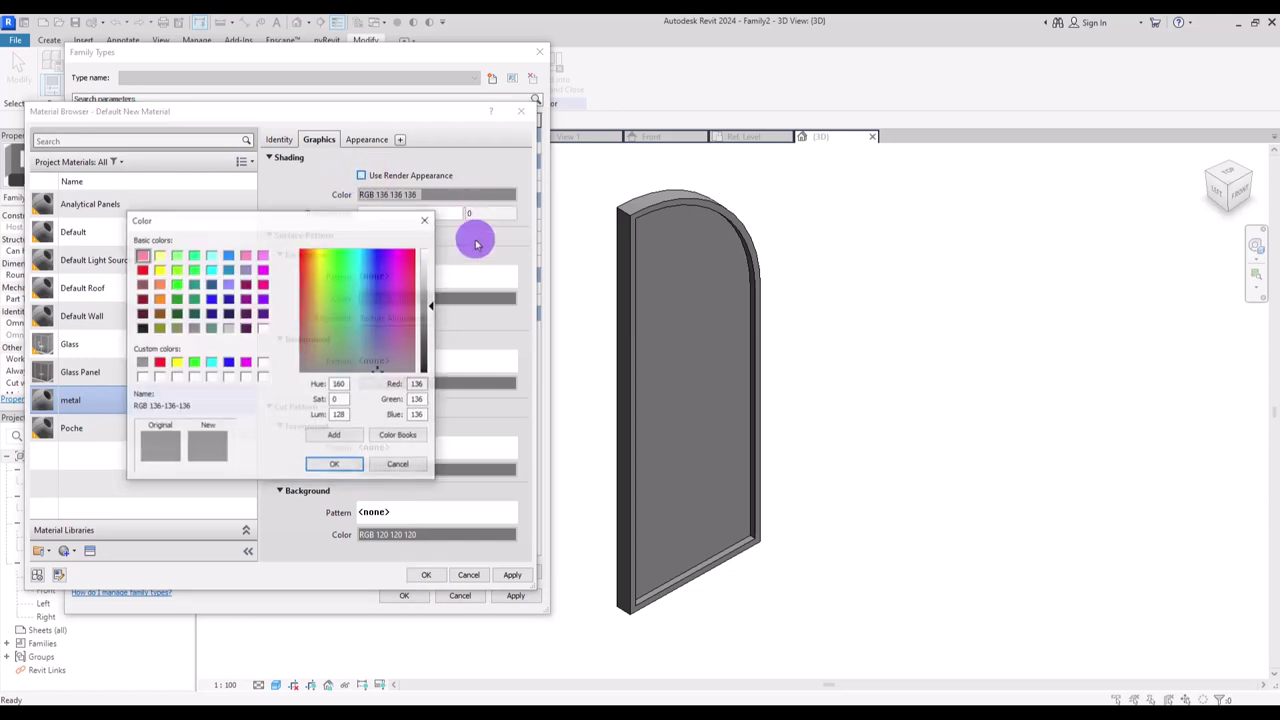
pyautogui.moveTo(431, 324); pyautogui.dragTo(433, 345)
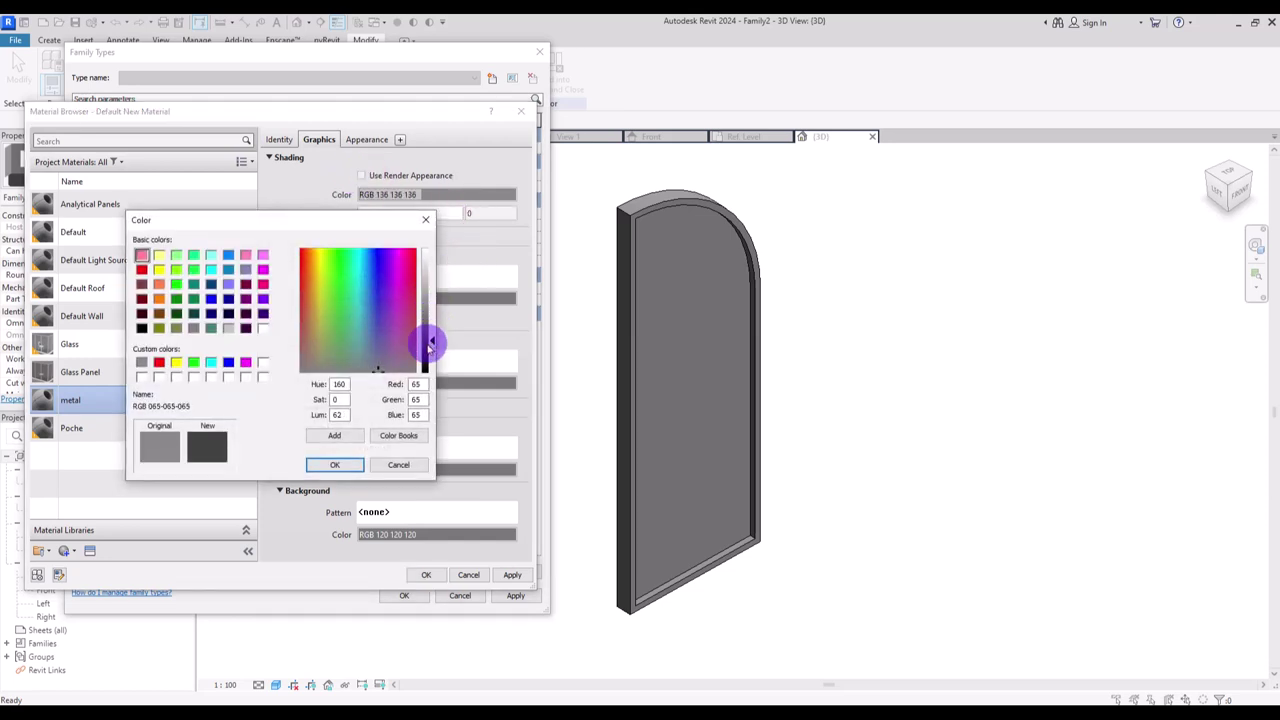
pyautogui.click(353, 458)
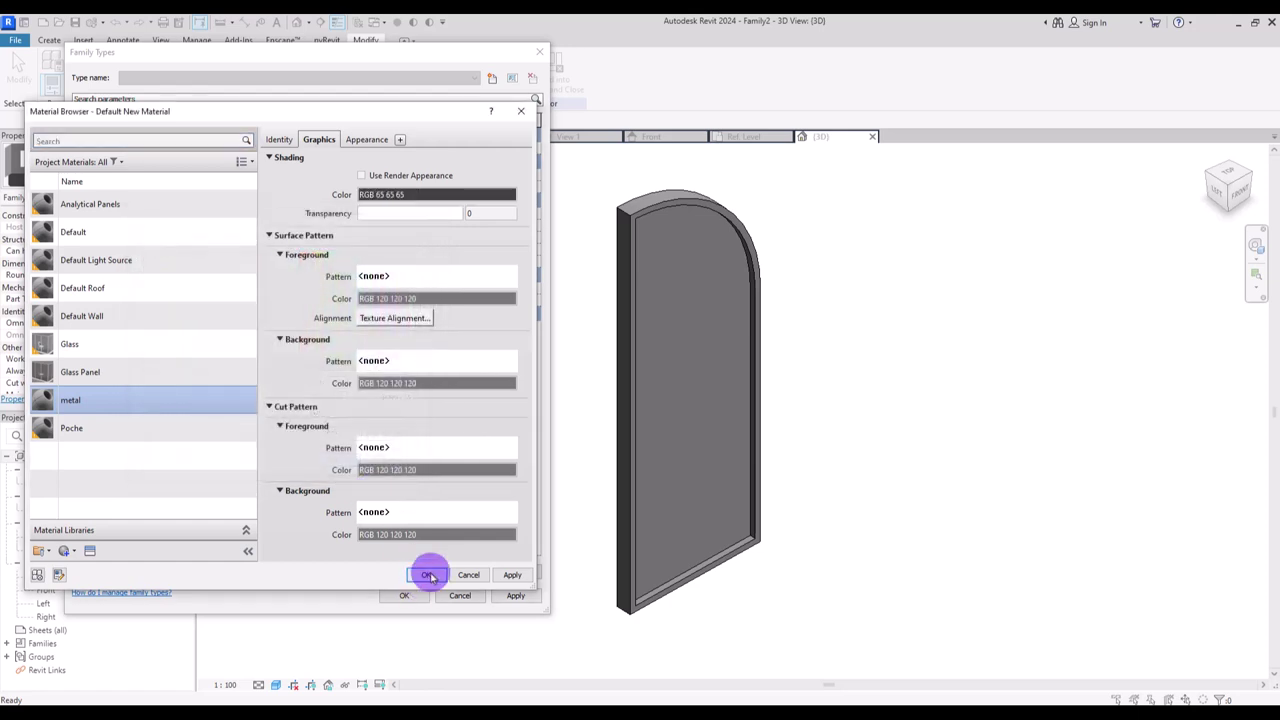
pyautogui.click(424, 573)
pyautogui.click(403, 597)
pyautogui.click(649, 136)
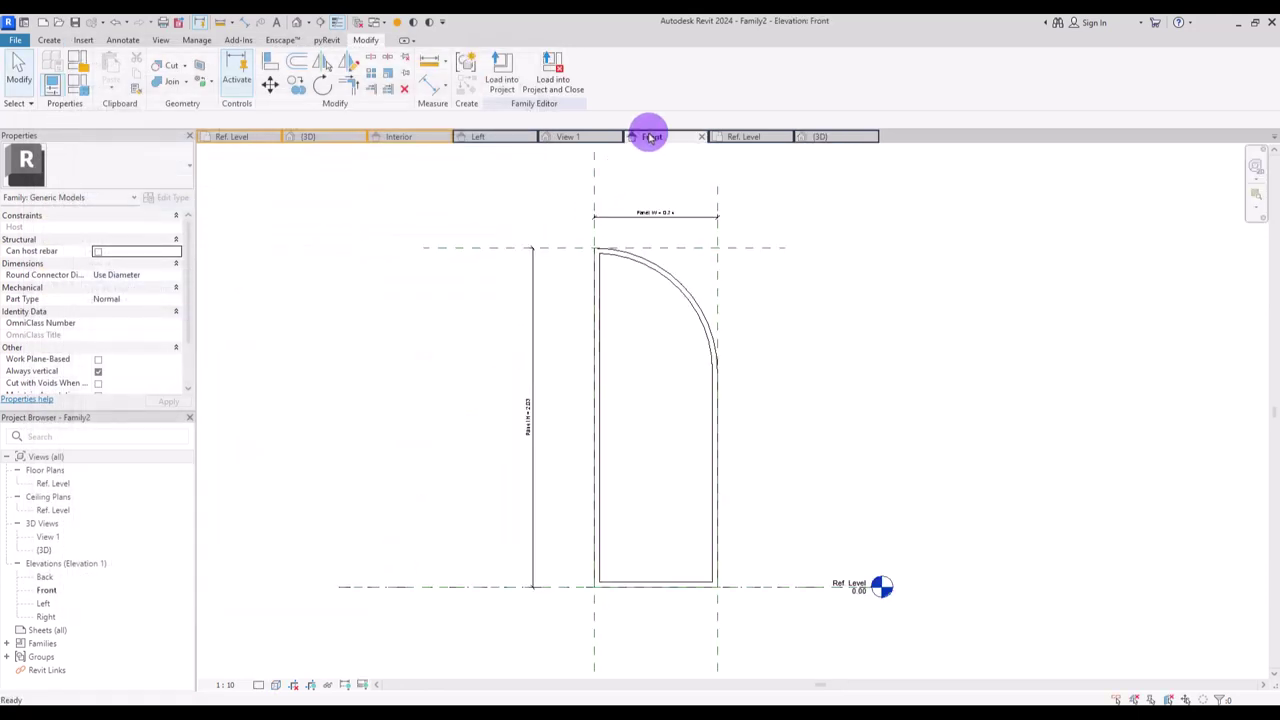
pyautogui.click(845, 137)
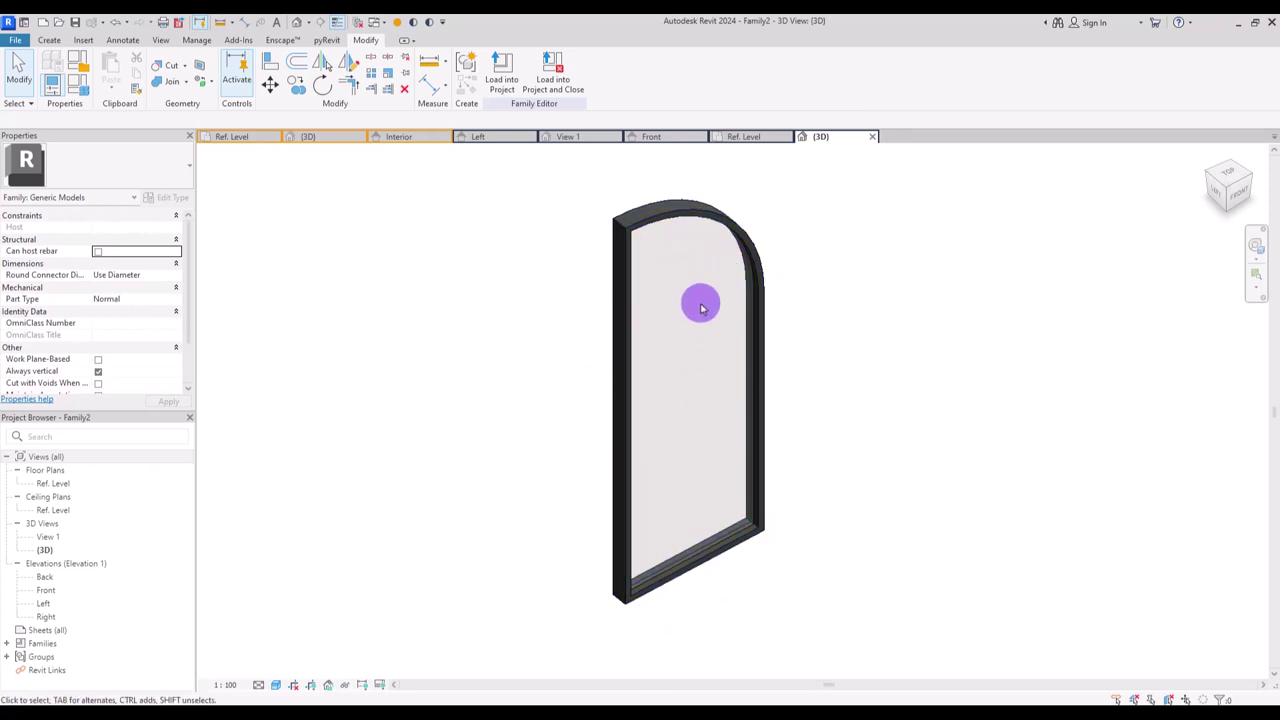
# - In the Front view, start an extrusion sketch with an outline offset inward from the frame's arch, straight side and bottom
pyautogui.click(655, 139)
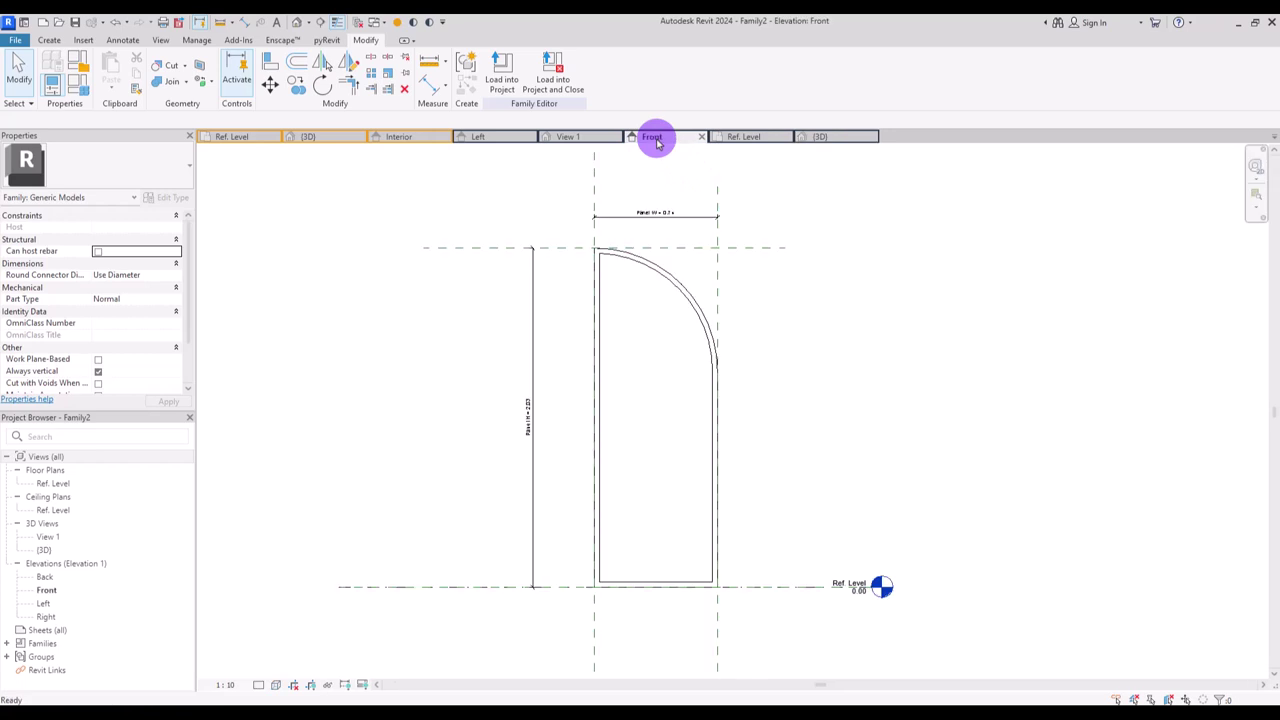
pyautogui.click(45, 40)
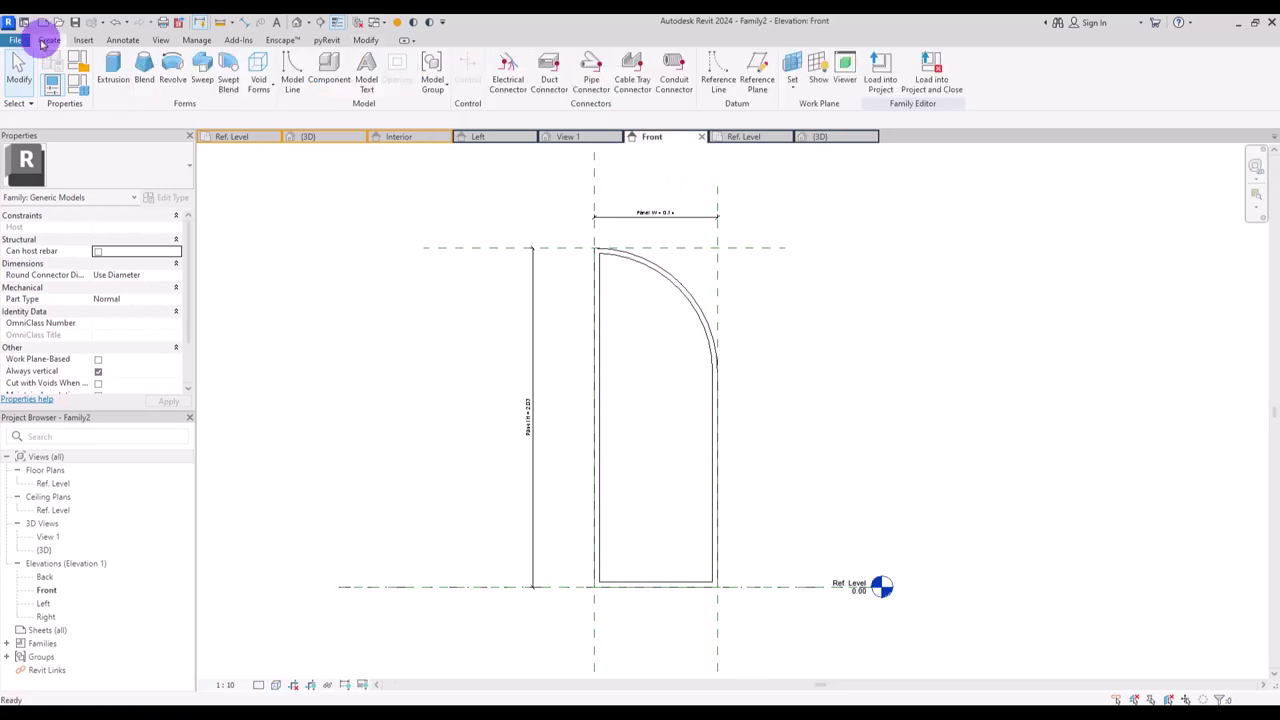
pyautogui.click(118, 65)
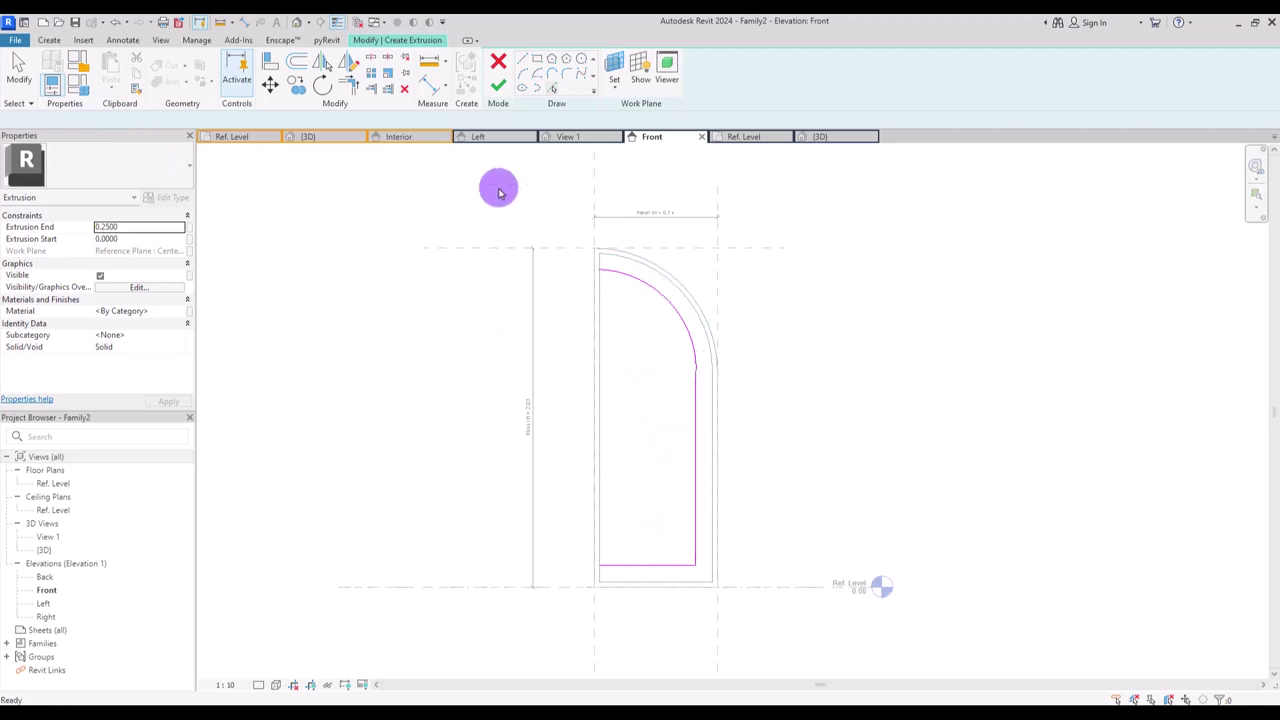
# - Sketch two horizontal lines across the panel, about 2.10 long for the lower one and 1.98 for the upper, about 0.46 apart
pyautogui.click(522, 59)
pyautogui.click(465, 503)
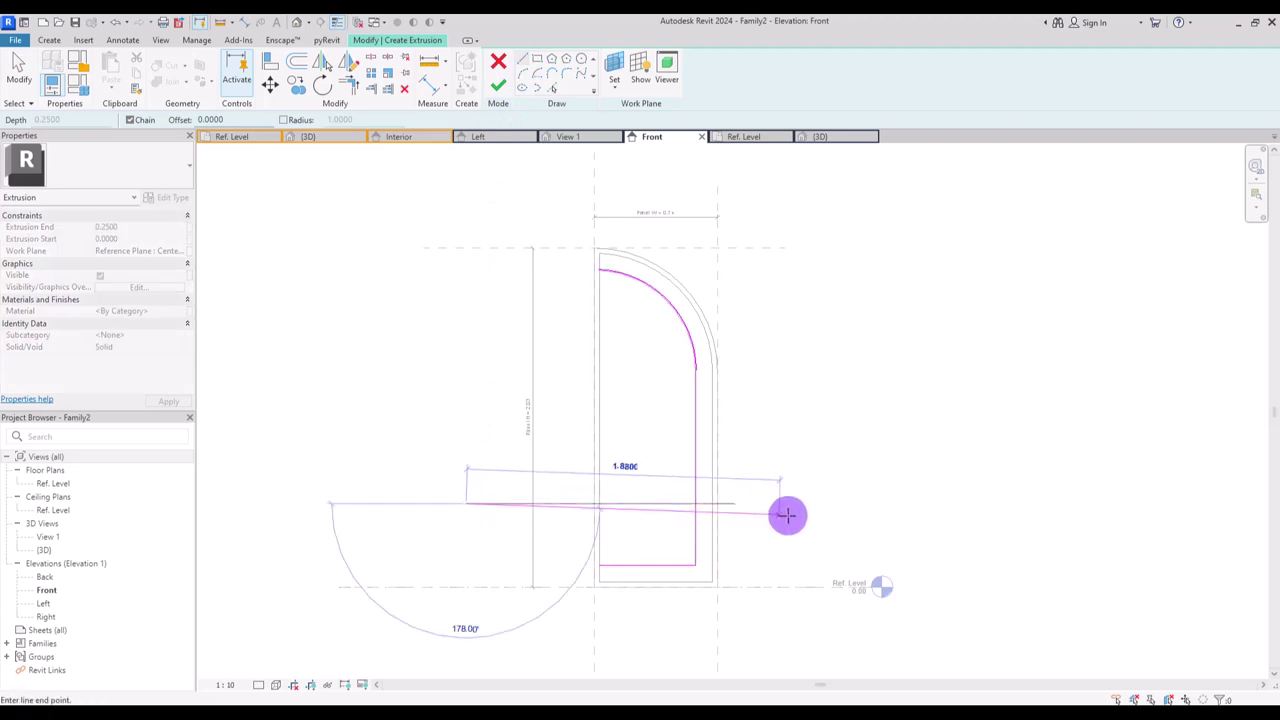
pyautogui.click(815, 503)
pyautogui.press('Escape')
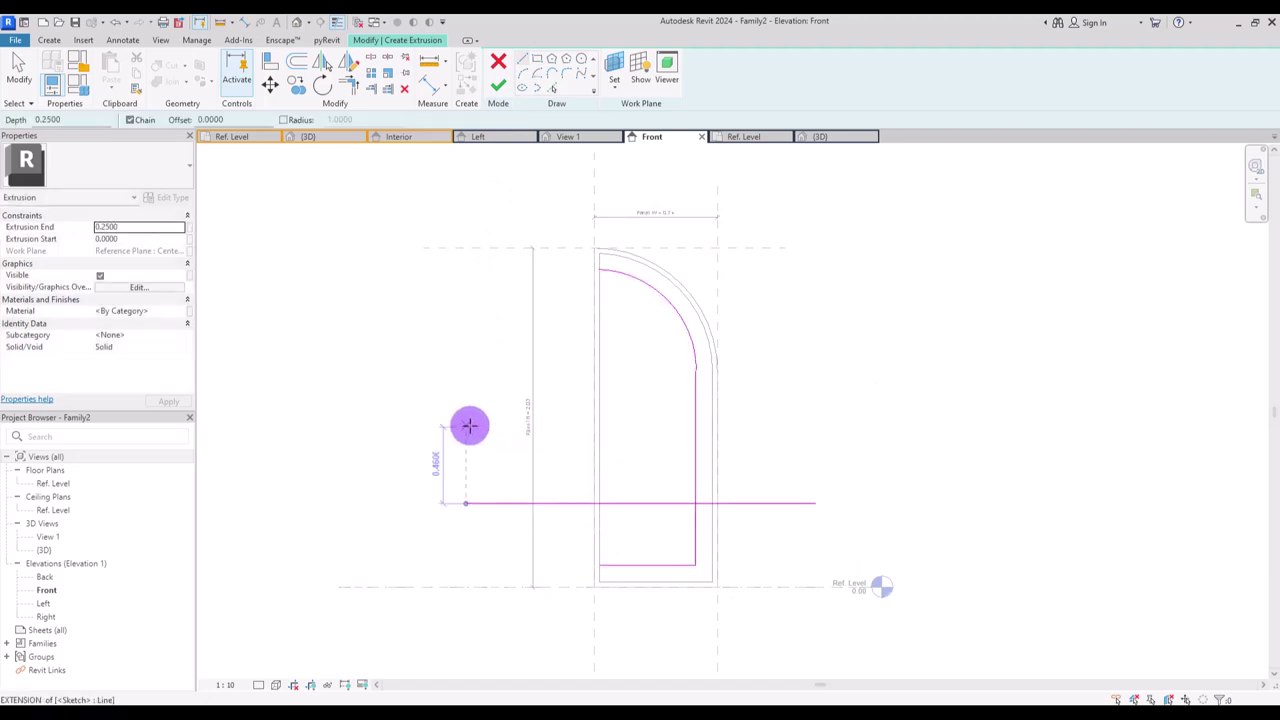
pyautogui.click(466, 427)
pyautogui.click(795, 427)
pyautogui.press('Escape')
pyautogui.press('Escape')
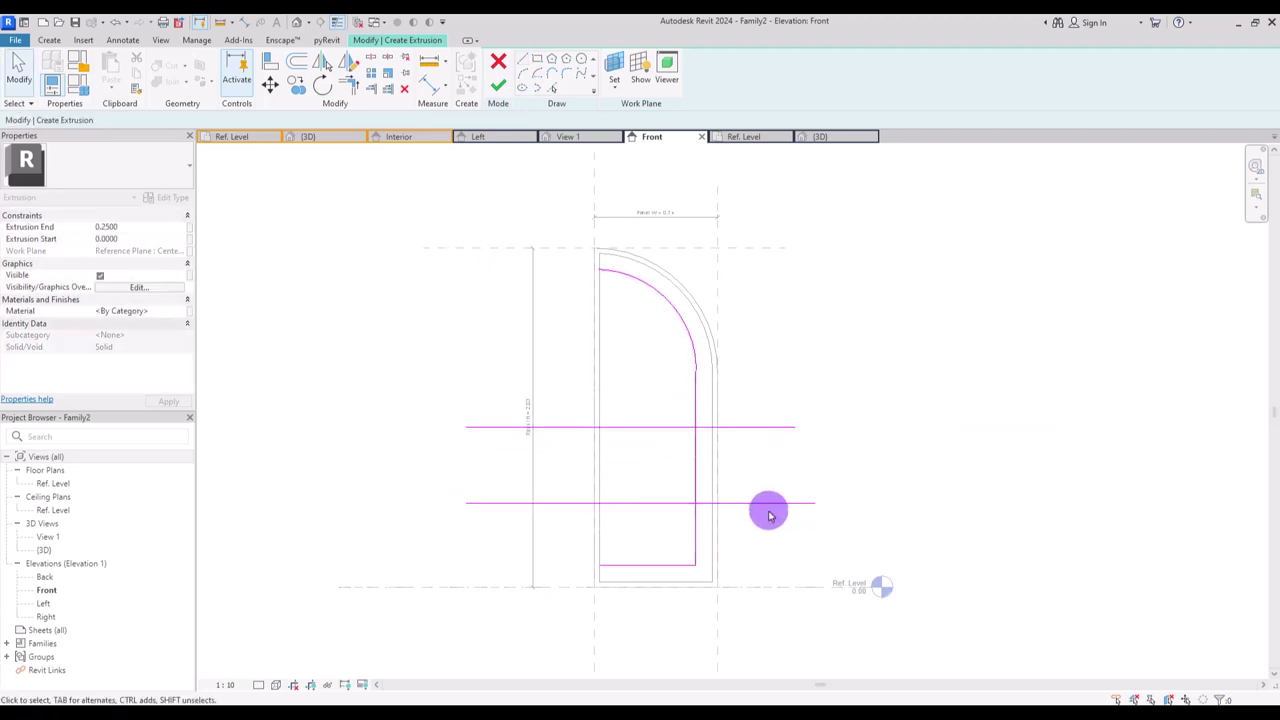
# - Set the lower horizontal line 0.4 above the sketch's bottom line and the upper one 0.9 above Ref. Level
pyautogui.click(766, 505)
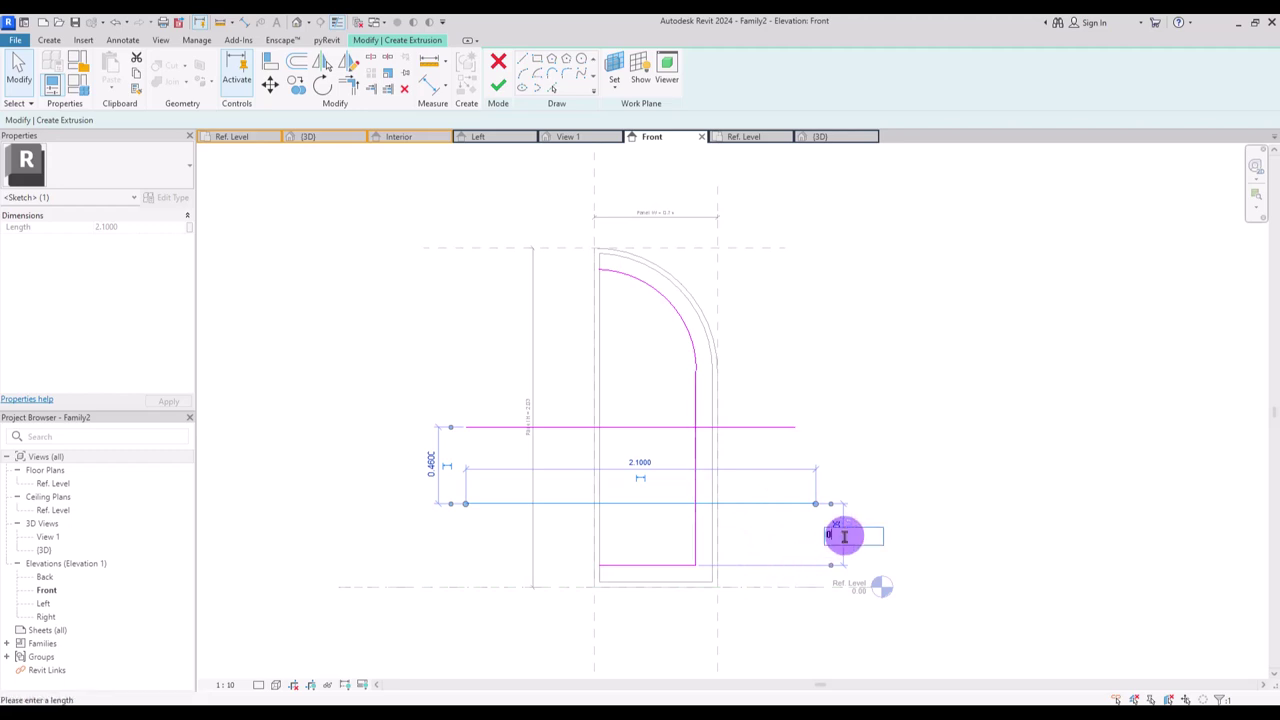
pyautogui.press('Return')
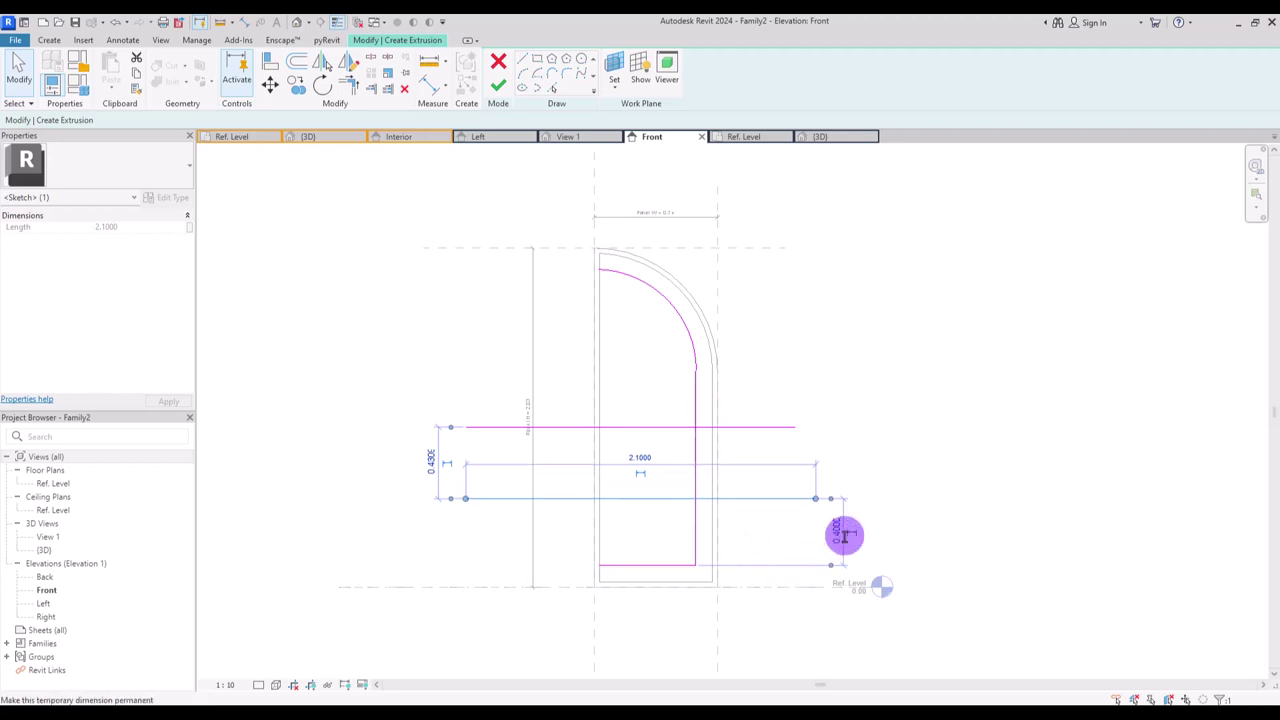
pyautogui.click(900, 400)
pyautogui.click(768, 428)
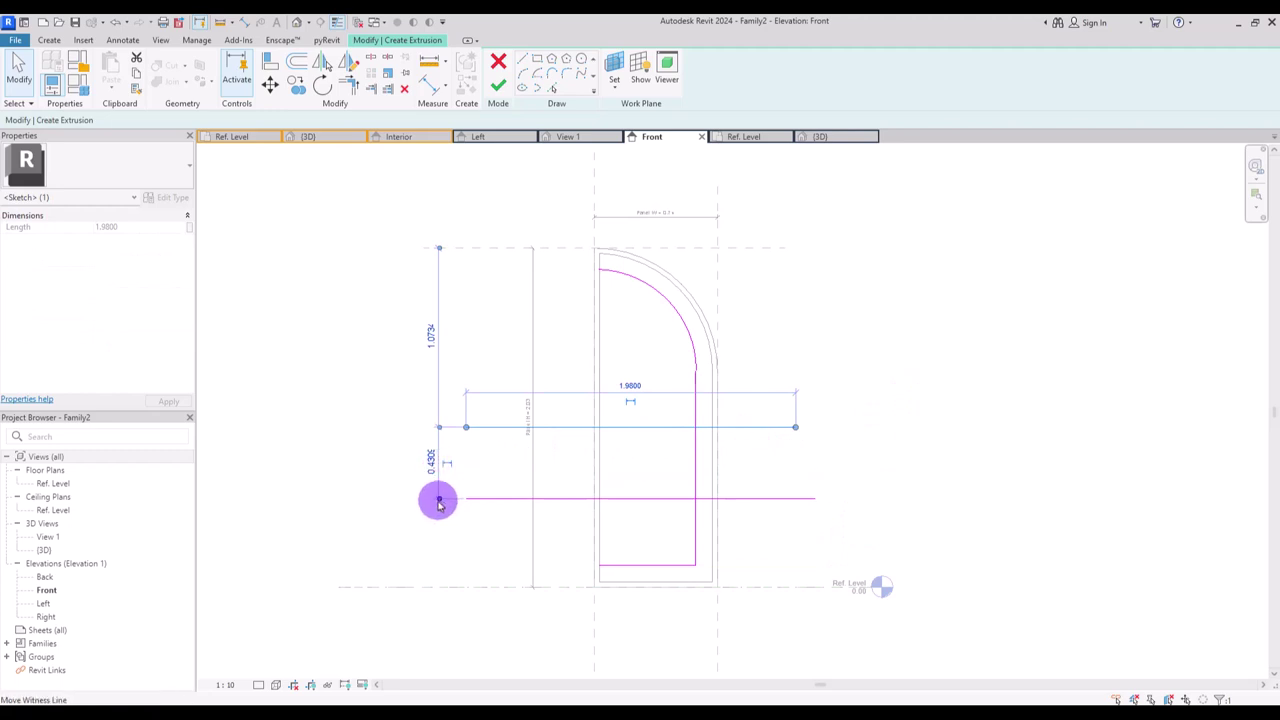
pyautogui.moveTo(443, 525); pyautogui.dragTo(451, 587)
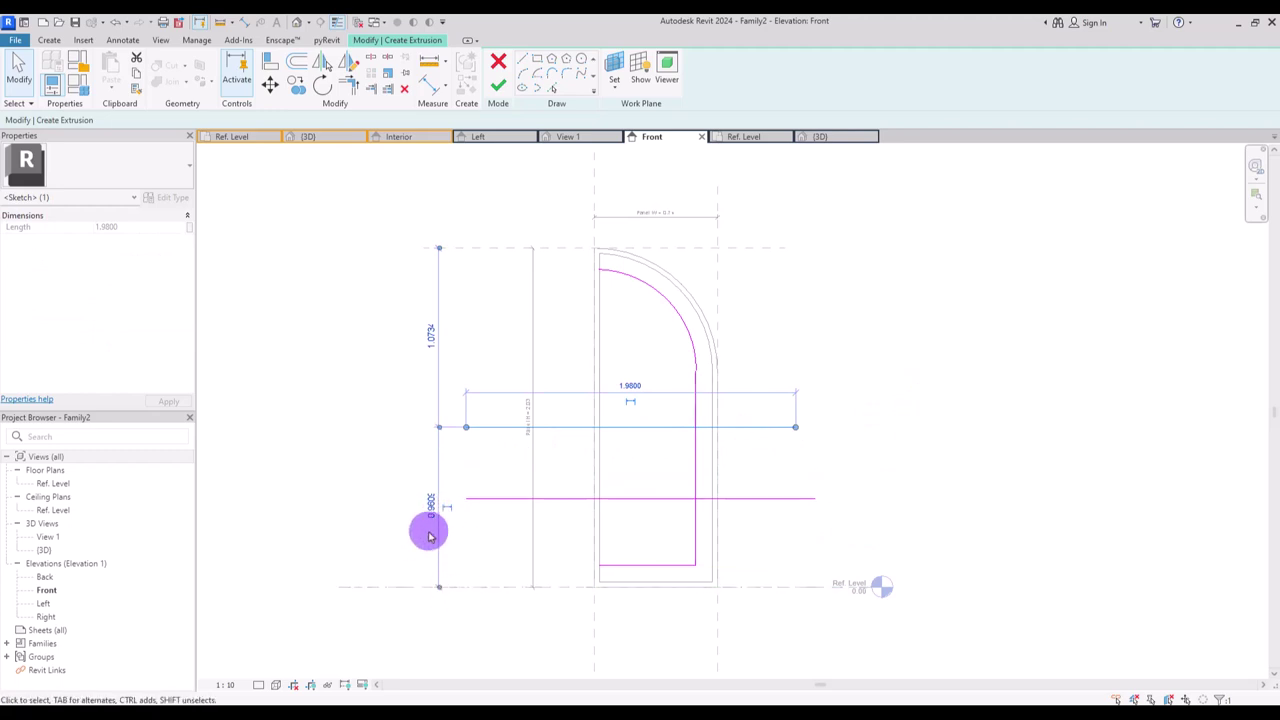
pyautogui.click(428, 508)
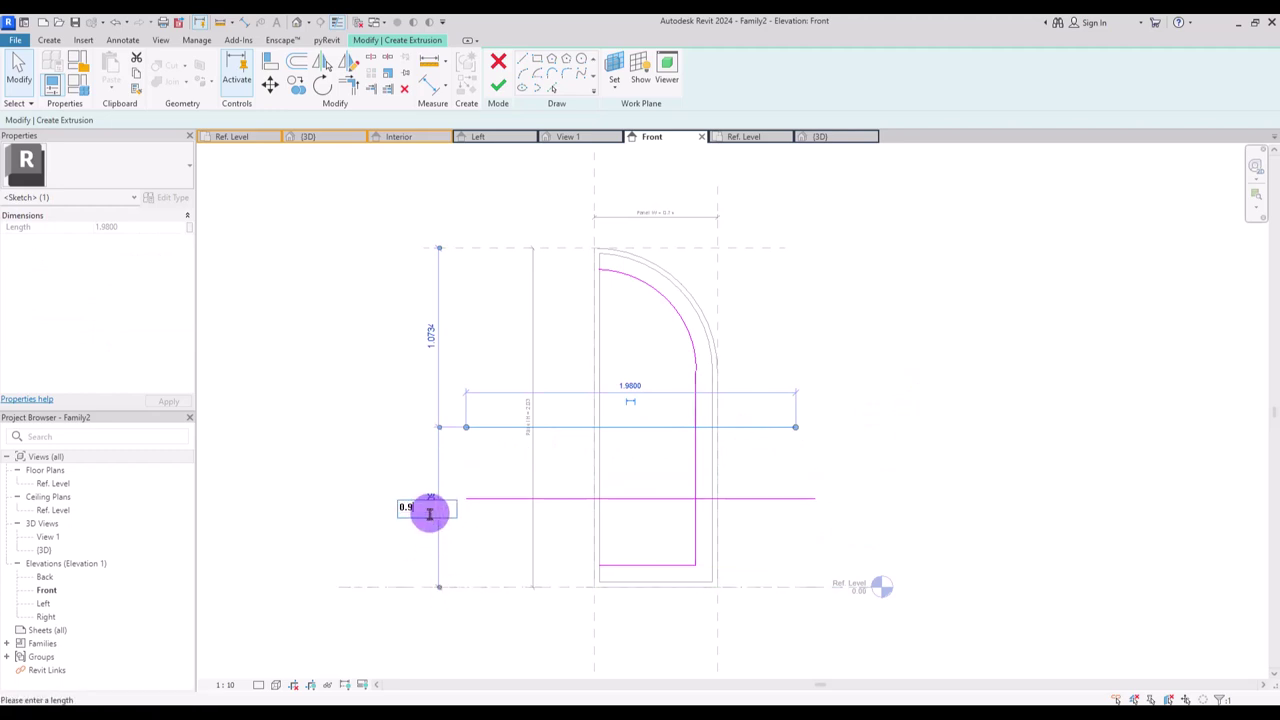
pyautogui.press('Return')
pyautogui.click(914, 397)
# - Offset the inner arch, both horizontal lines, the bottom line and the vertical side line by 0.03 to form double-line bars
pyautogui.scroll(2, 849, 366)
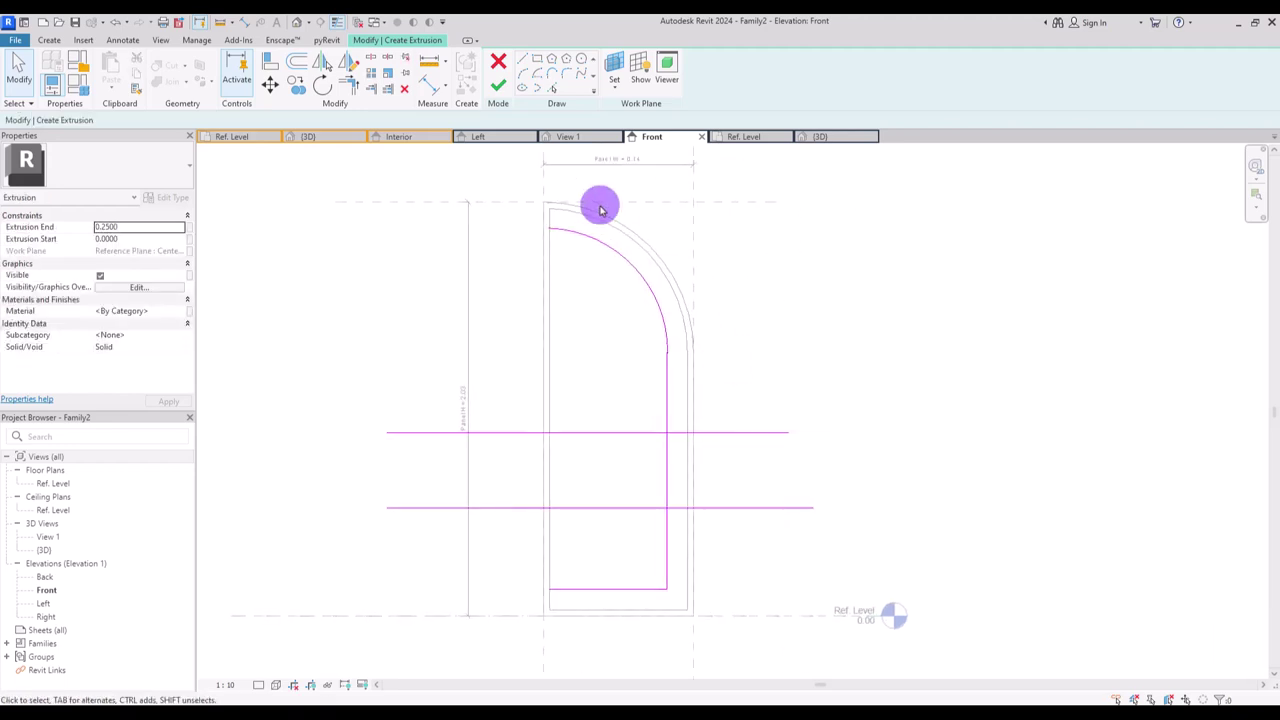
pyautogui.click(552, 87)
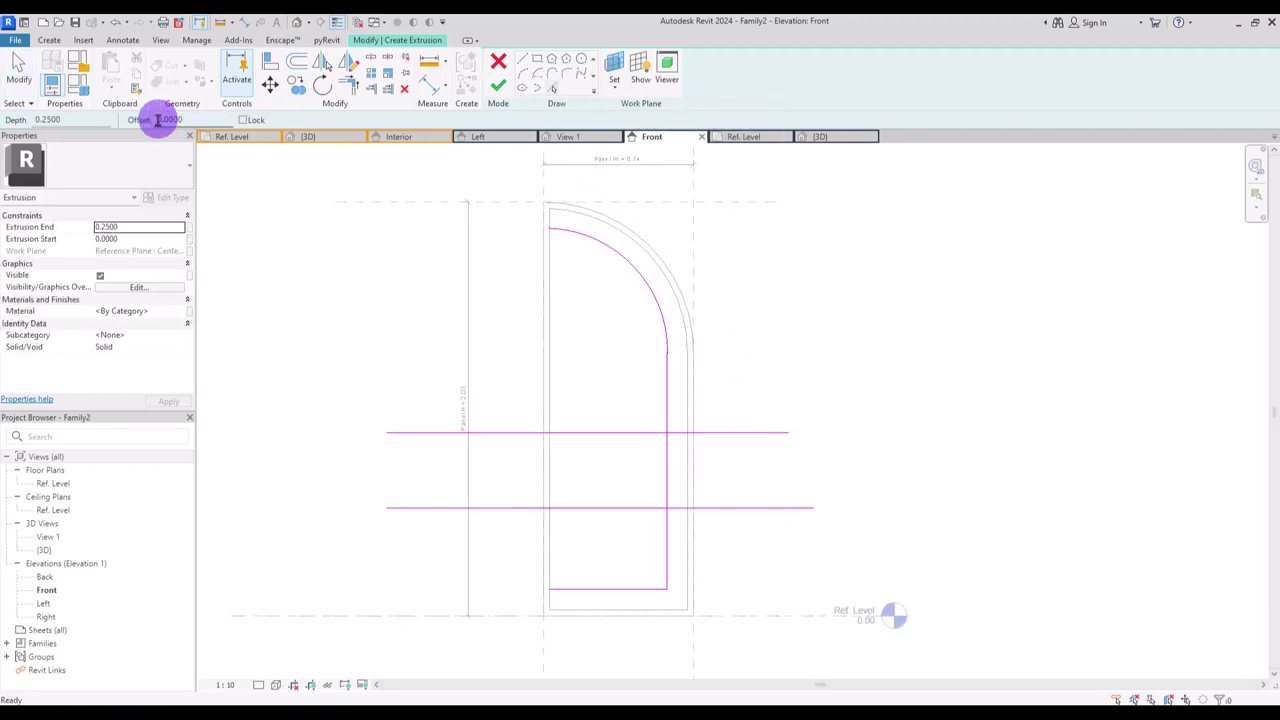
pyautogui.moveTo(167, 119); pyautogui.dragTo(250, 110)
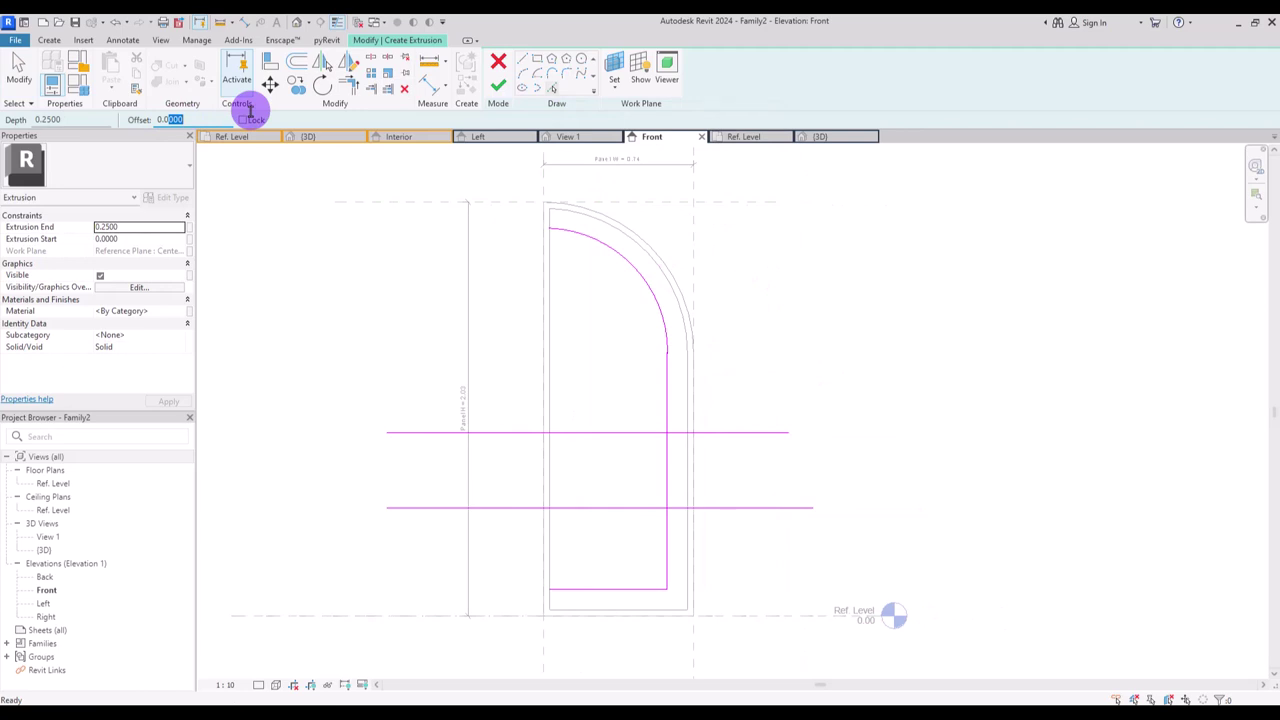
pyautogui.click(624, 267)
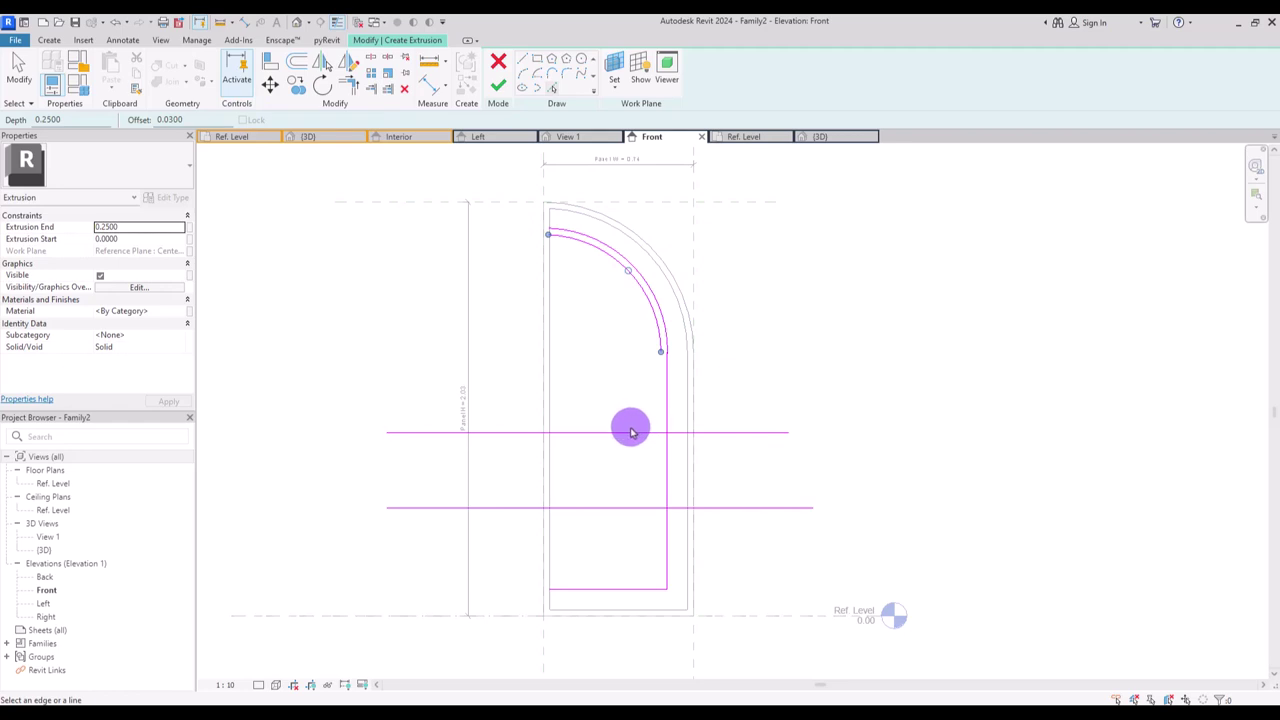
pyautogui.click(628, 433)
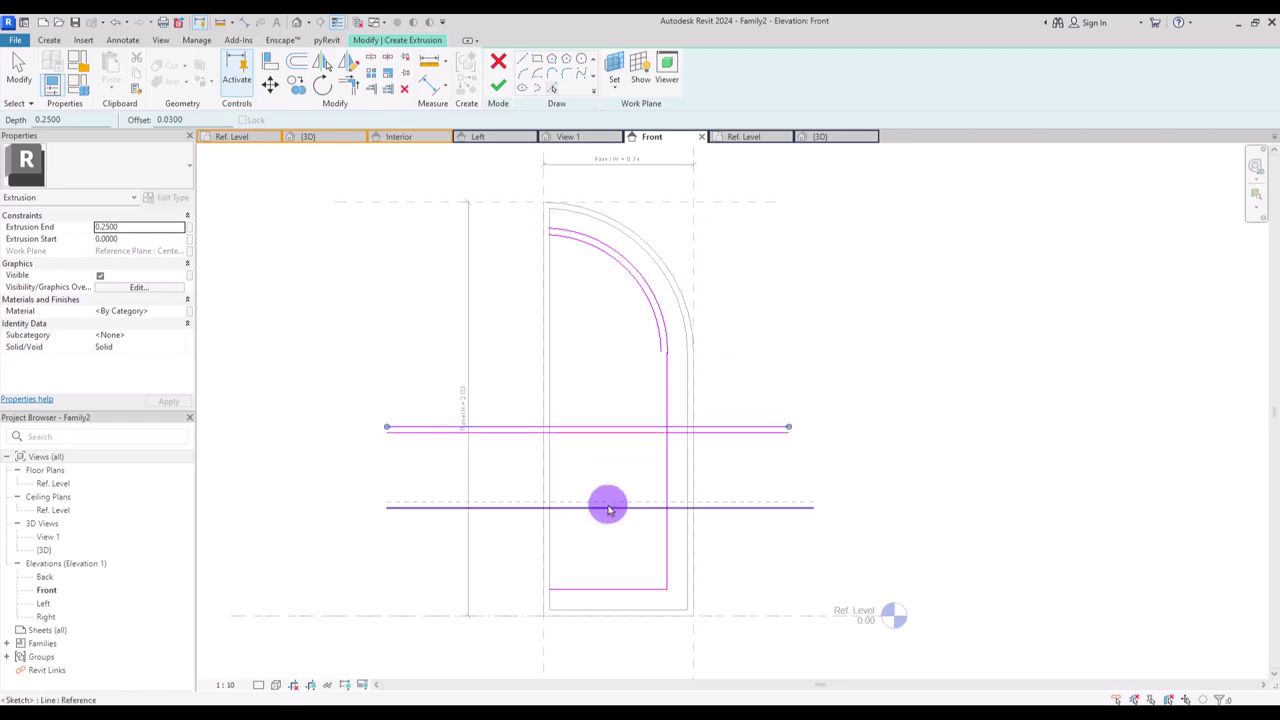
pyautogui.click(607, 506)
pyautogui.click(585, 588)
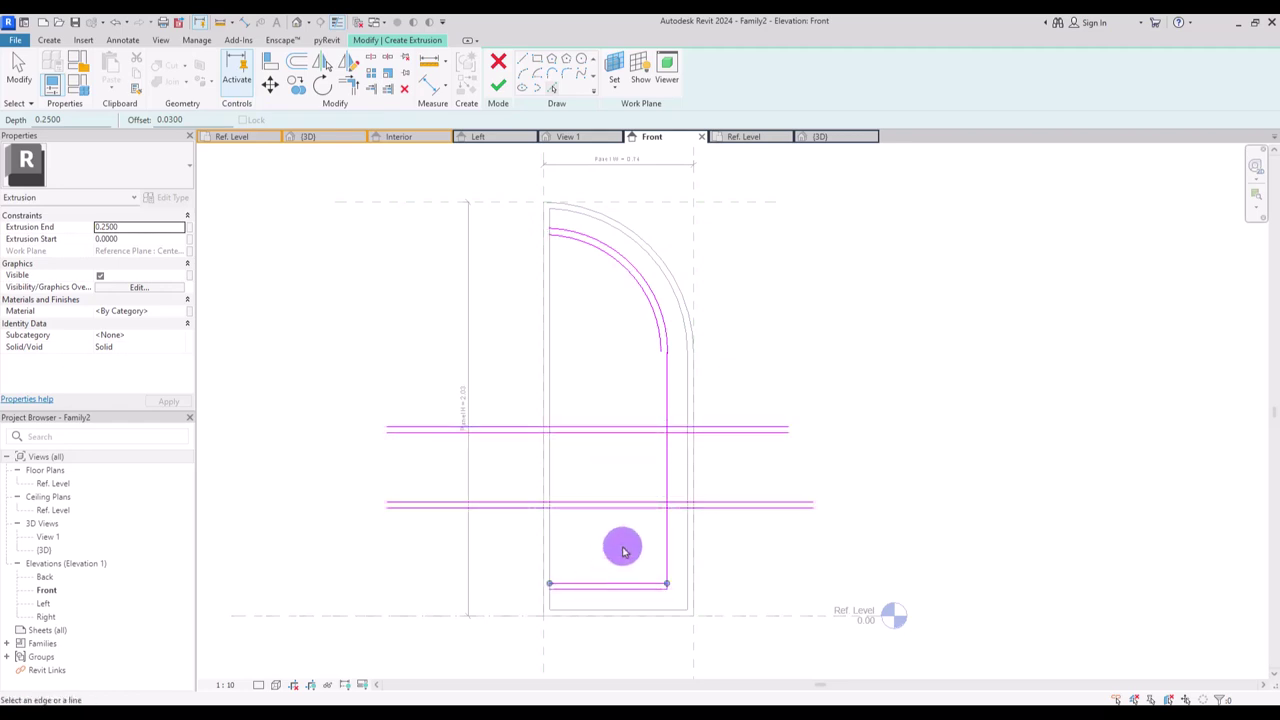
pyautogui.click(667, 538)
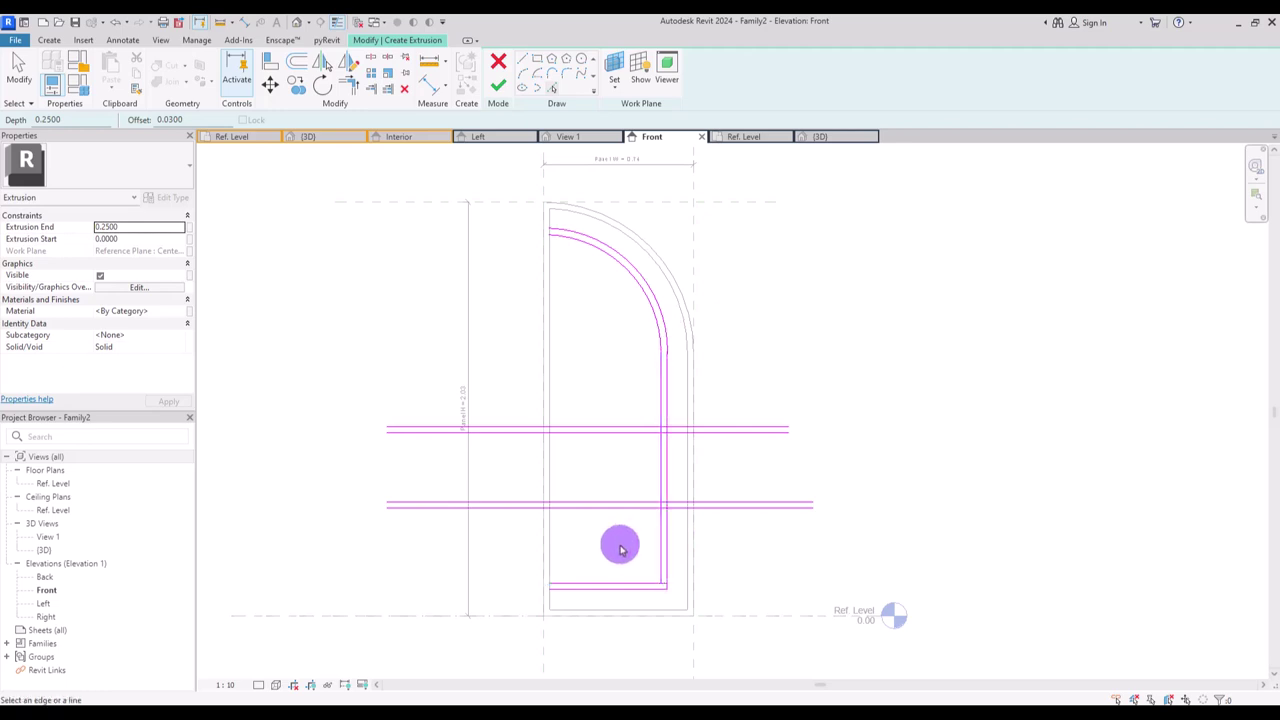
pyautogui.press('Escape')
# - Sketch short vertical lines closing both horizontal bars and the bottom bar at the frame's straight inner edge beside the panel centerline
pyautogui.click(524, 61)
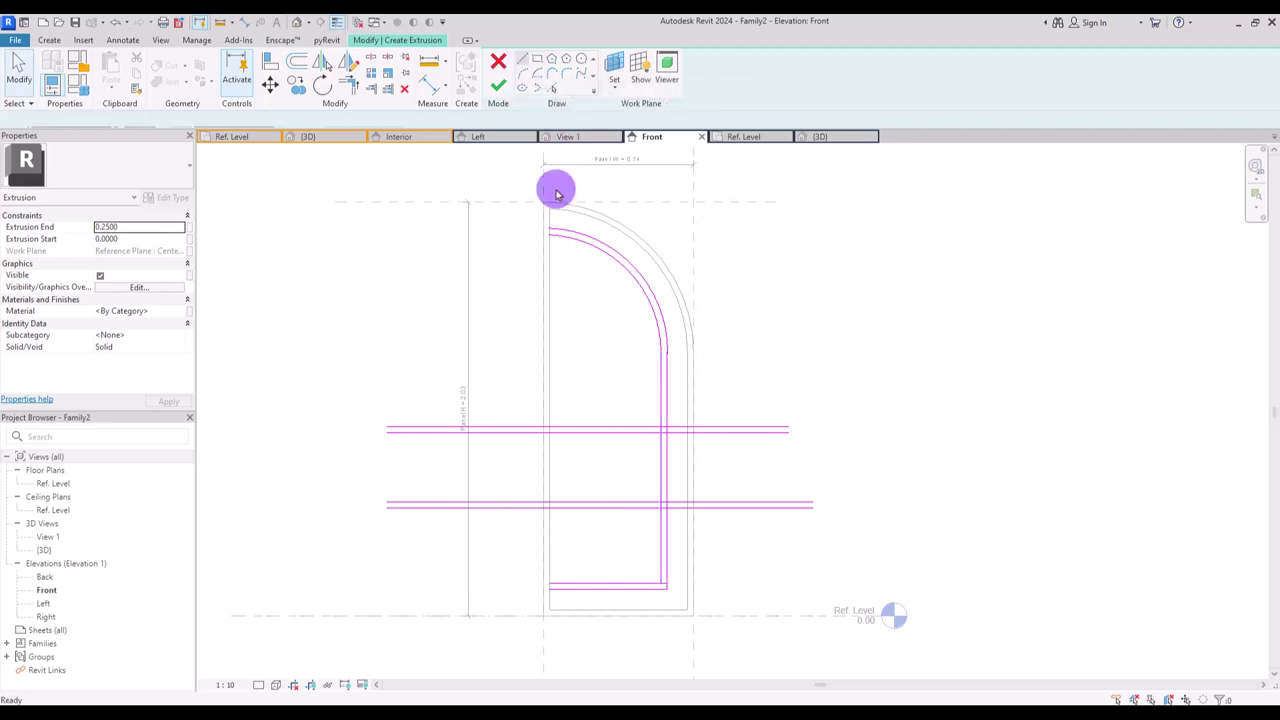
pyautogui.click(1256, 193)
pyautogui.moveTo(510, 621); pyautogui.dragTo(752, 364)
pyautogui.click(569, 292)
pyautogui.press('Escape')
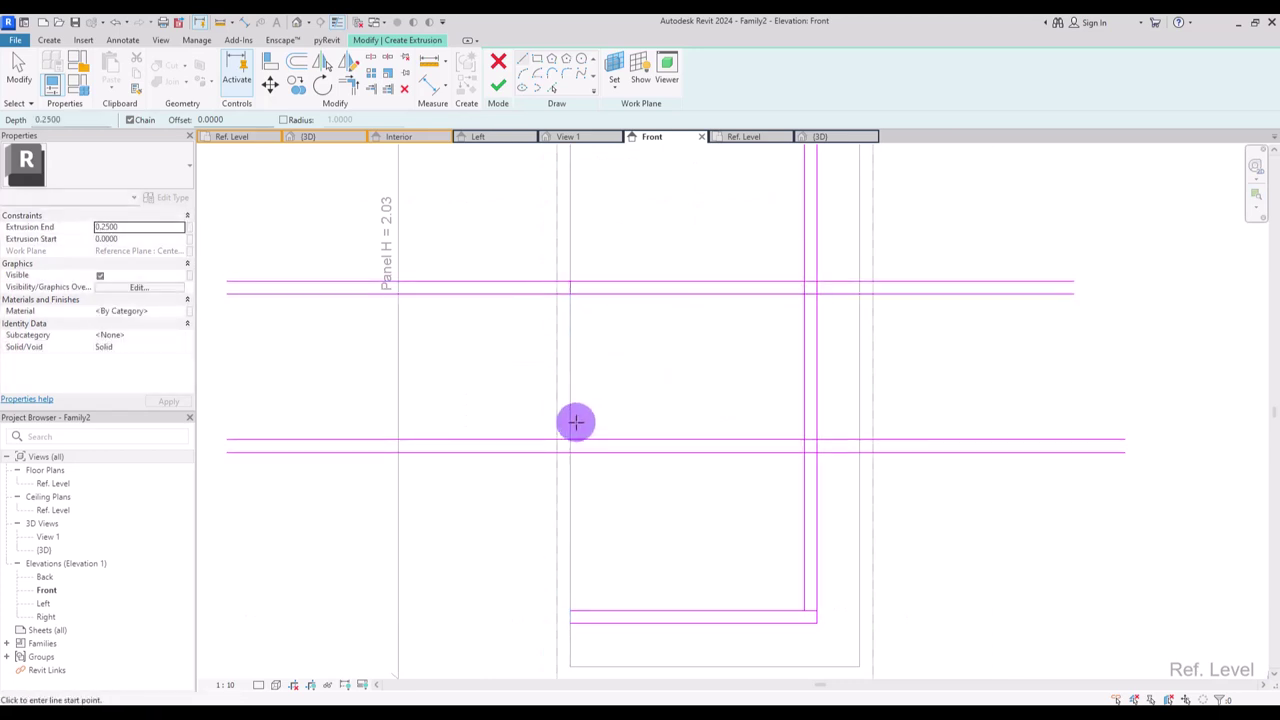
pyautogui.click(569, 449)
pyautogui.press('Escape')
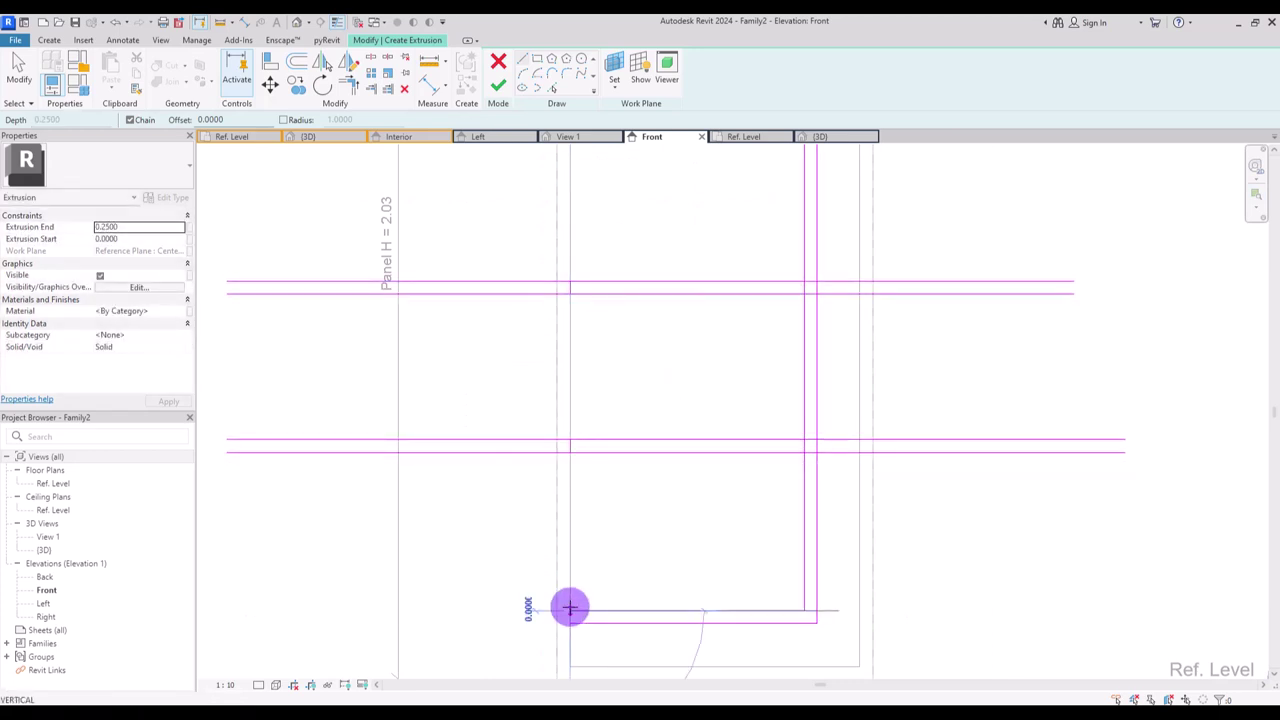
pyautogui.click(569, 620)
pyautogui.press('Escape')
# - Close the opposite ends of both horizontal bars with short vertical lines along the frame's inner edge on the arched side
pyautogui.click(853, 453)
pyautogui.press('Escape')
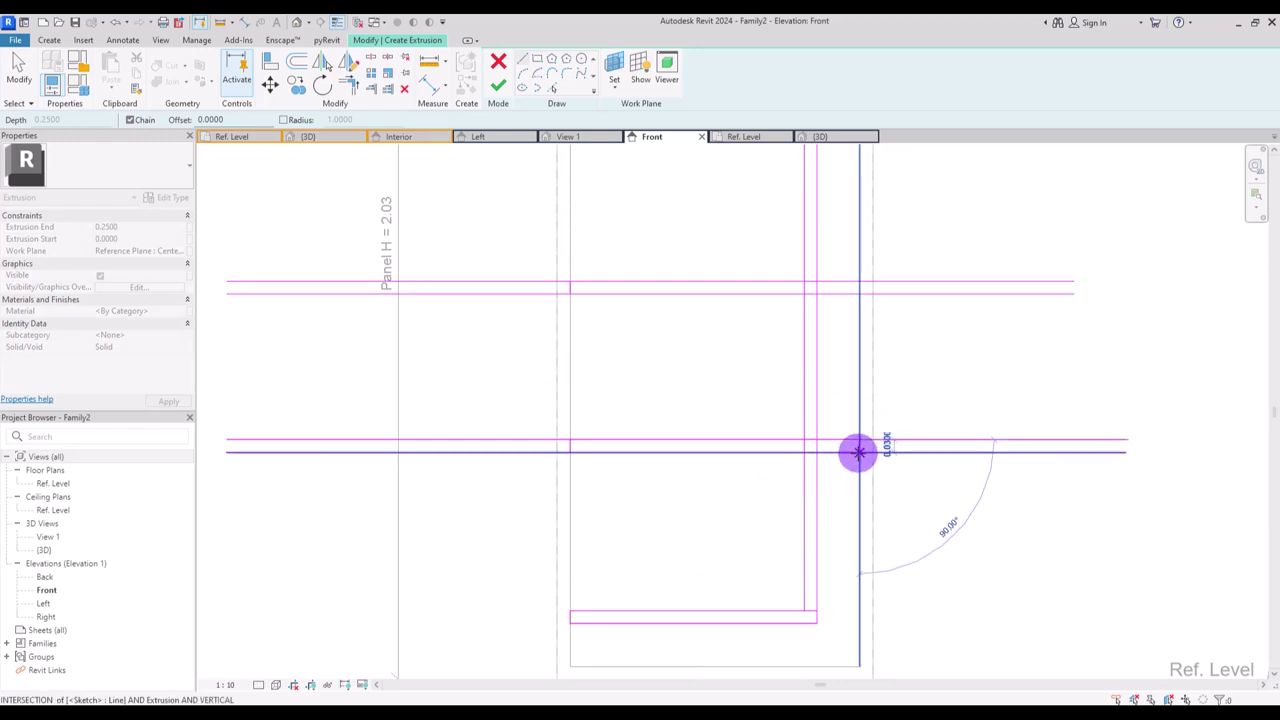
pyautogui.click(859, 291)
pyautogui.press('Escape')
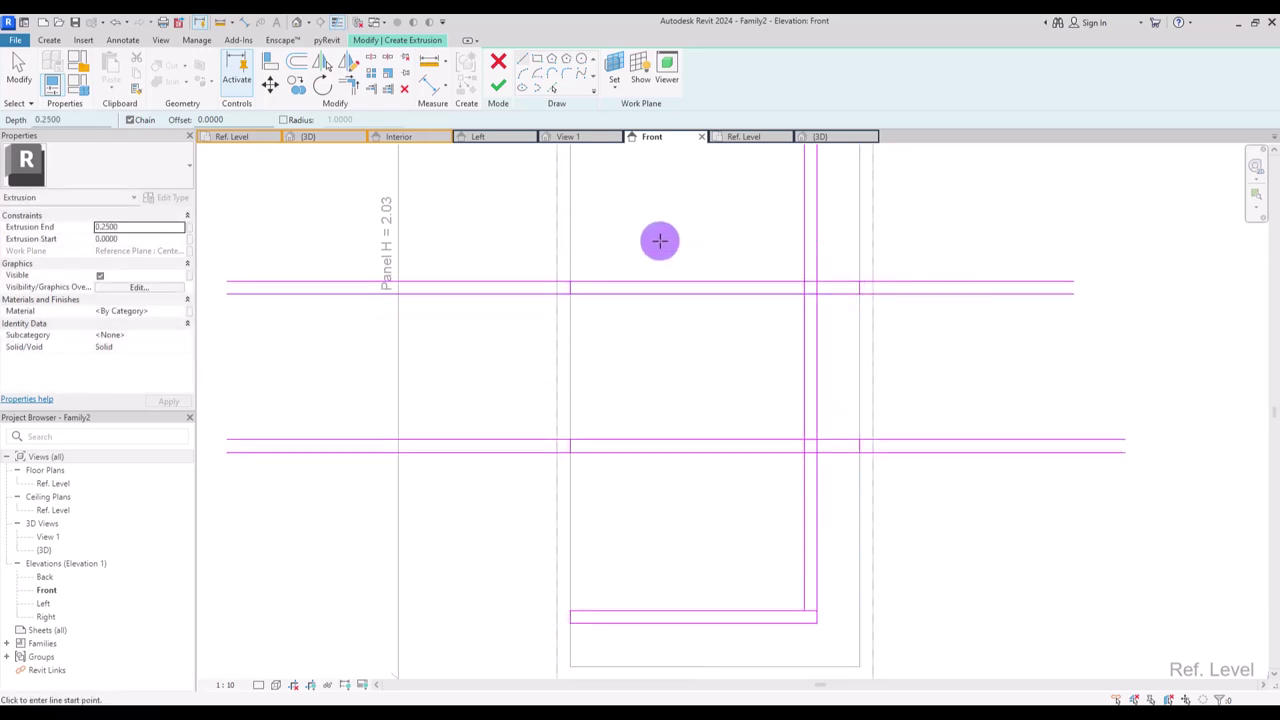
# - Split the bar lines where they cross and trim them to open intersections, cutting the horizontal bars back to their closing lines
pyautogui.click(370, 73)
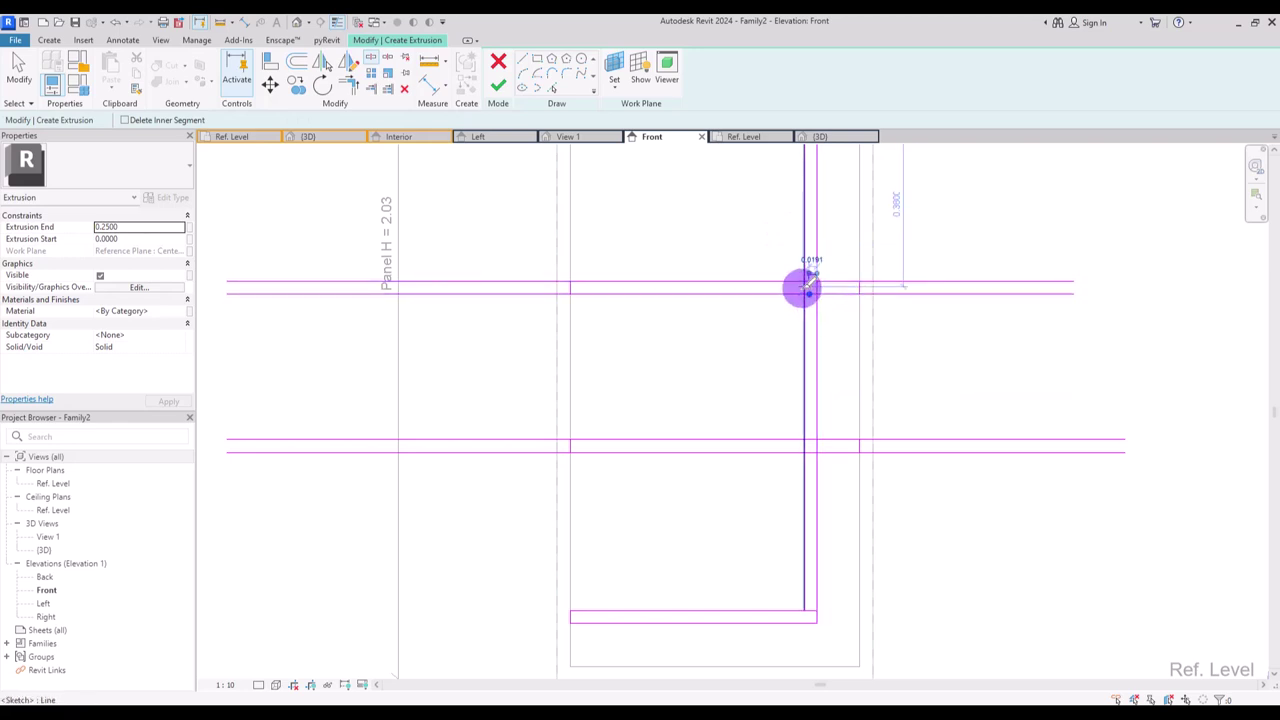
pyautogui.click(804, 289)
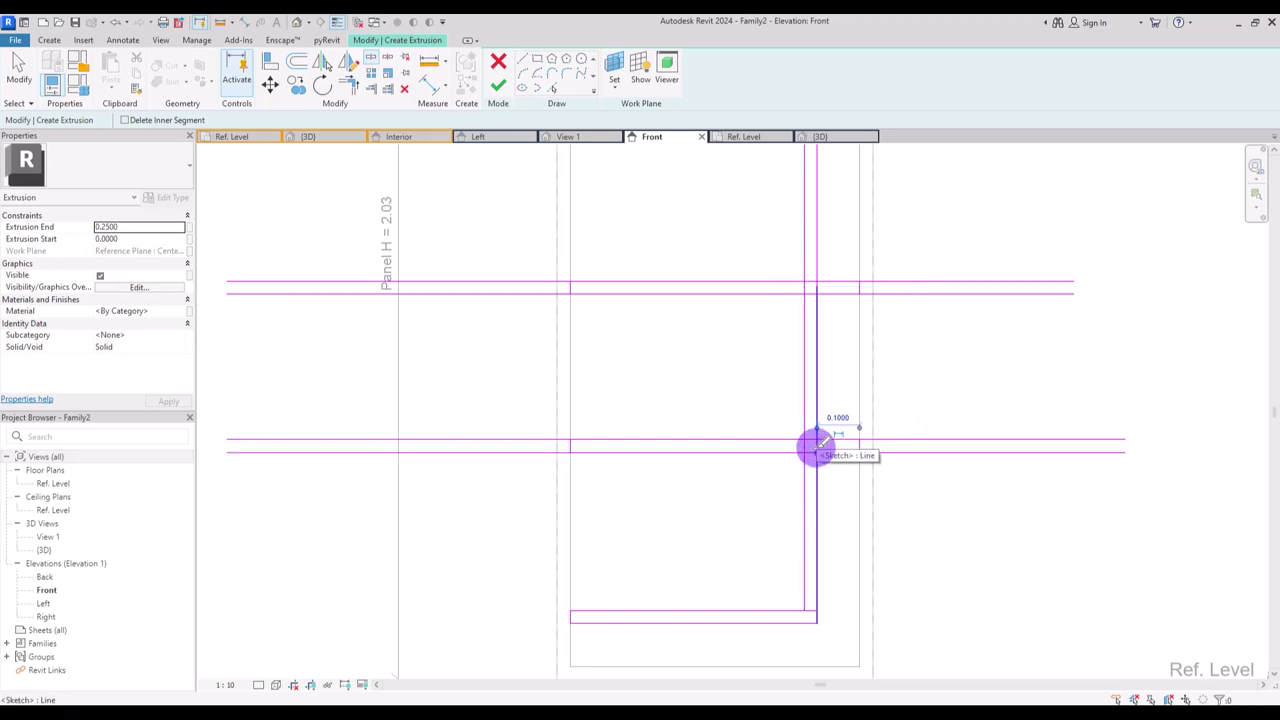
pyautogui.click(815, 446)
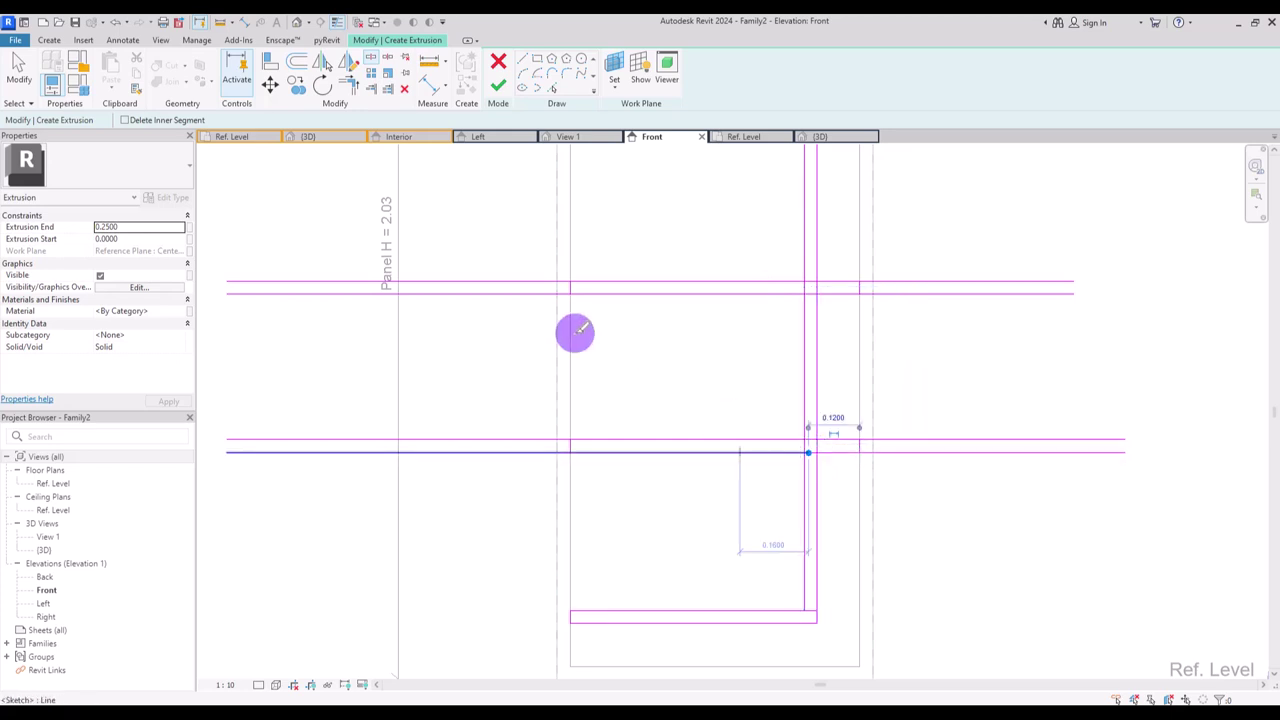
pyautogui.press('Escape')
pyautogui.click(573, 290)
pyautogui.click(817, 423)
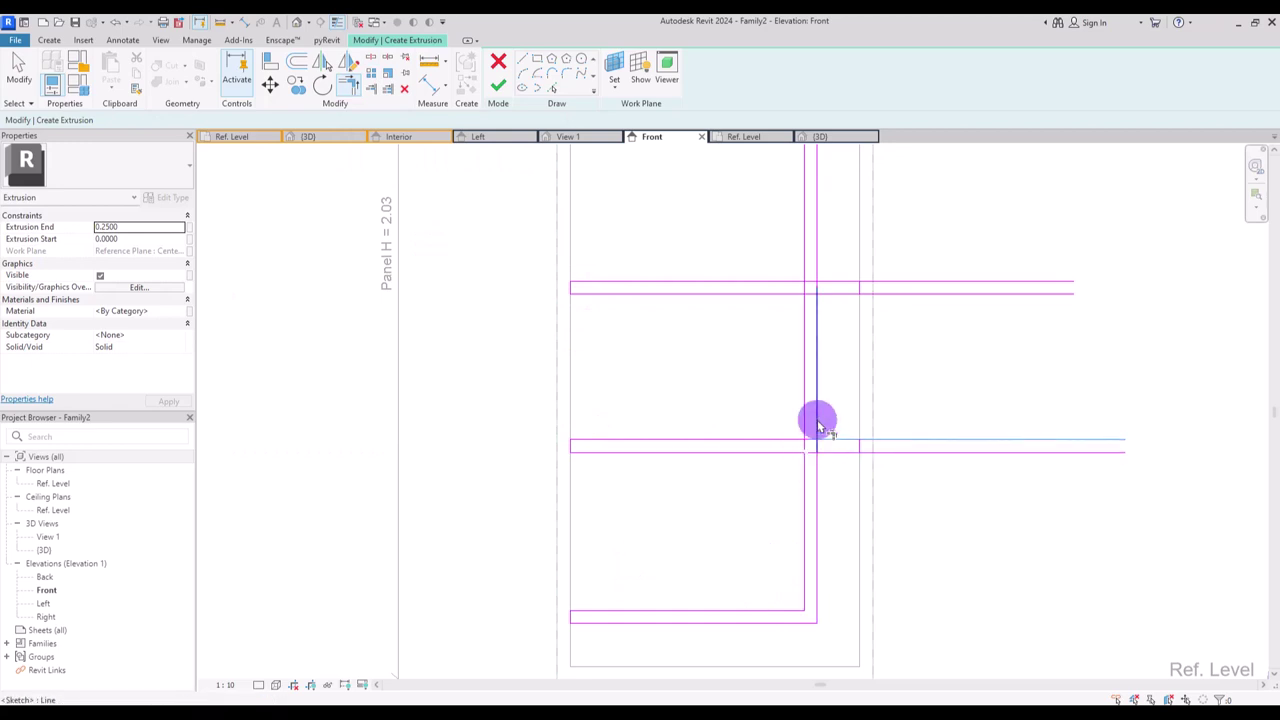
pyautogui.click(857, 300)
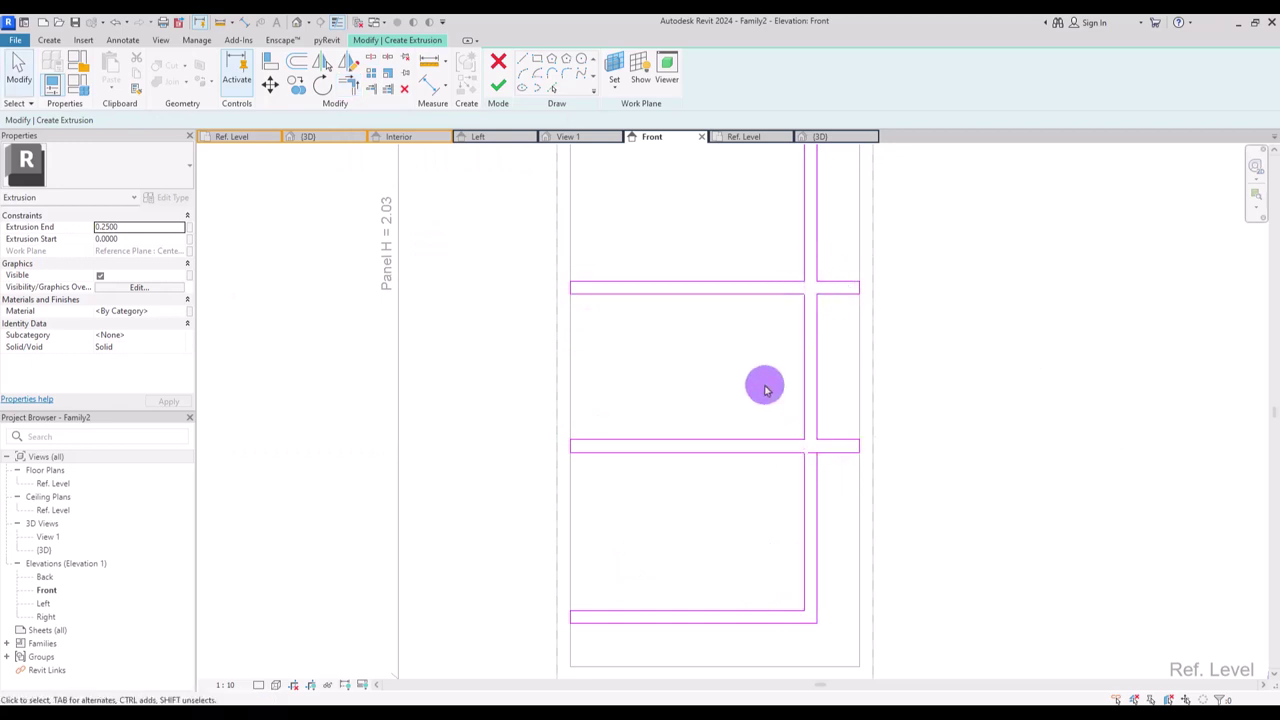
# - Sketch a rectangle about 0.035 wide and 0.03 high over the double arch's upper end, starting at the frame's inner edge
pyautogui.moveTo(712, 245); pyautogui.dragTo(655, 533, button='middle')
pyautogui.moveTo(632, 423); pyautogui.dragTo(629, 474, button='middle')
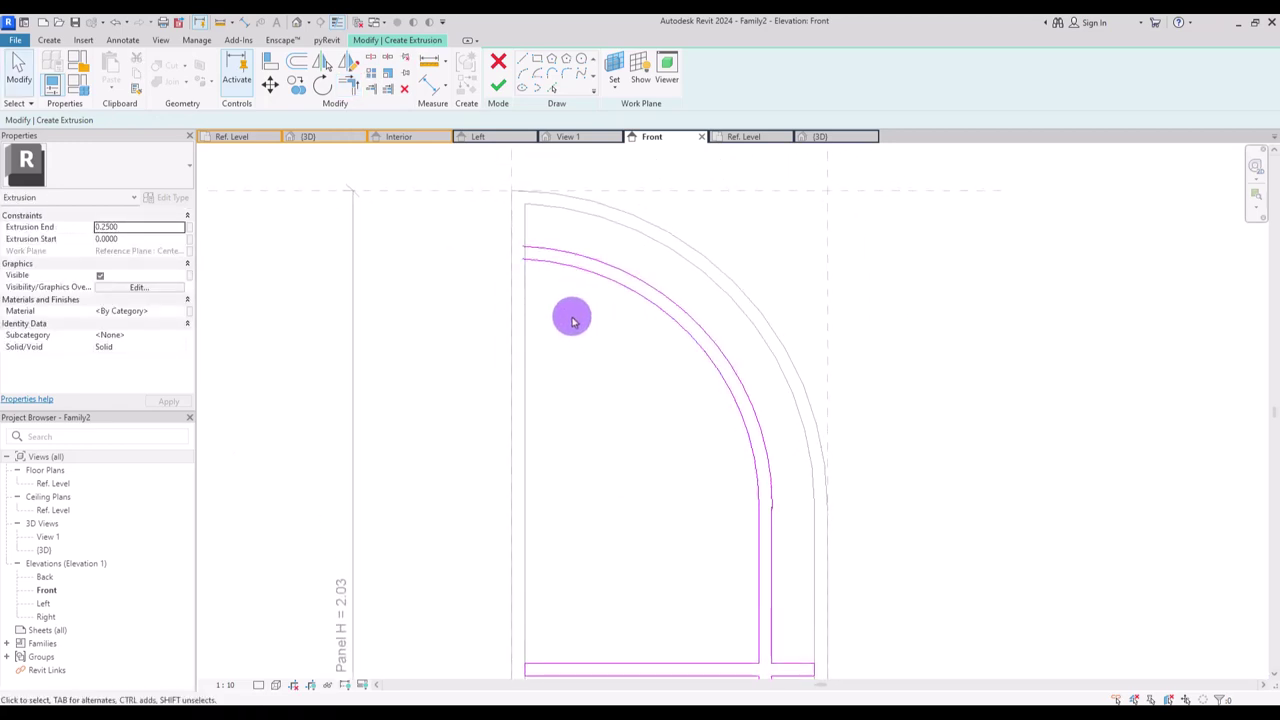
pyautogui.scroll(5, 577, 314)
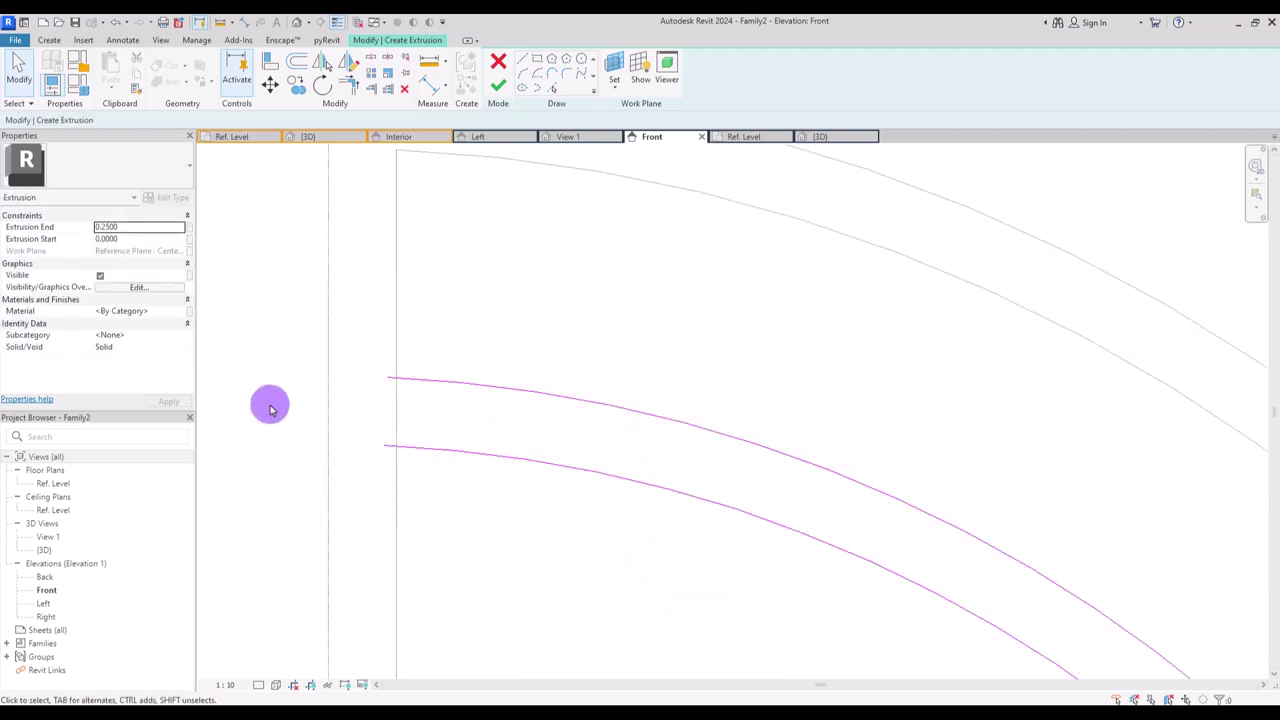
pyautogui.click(397, 379)
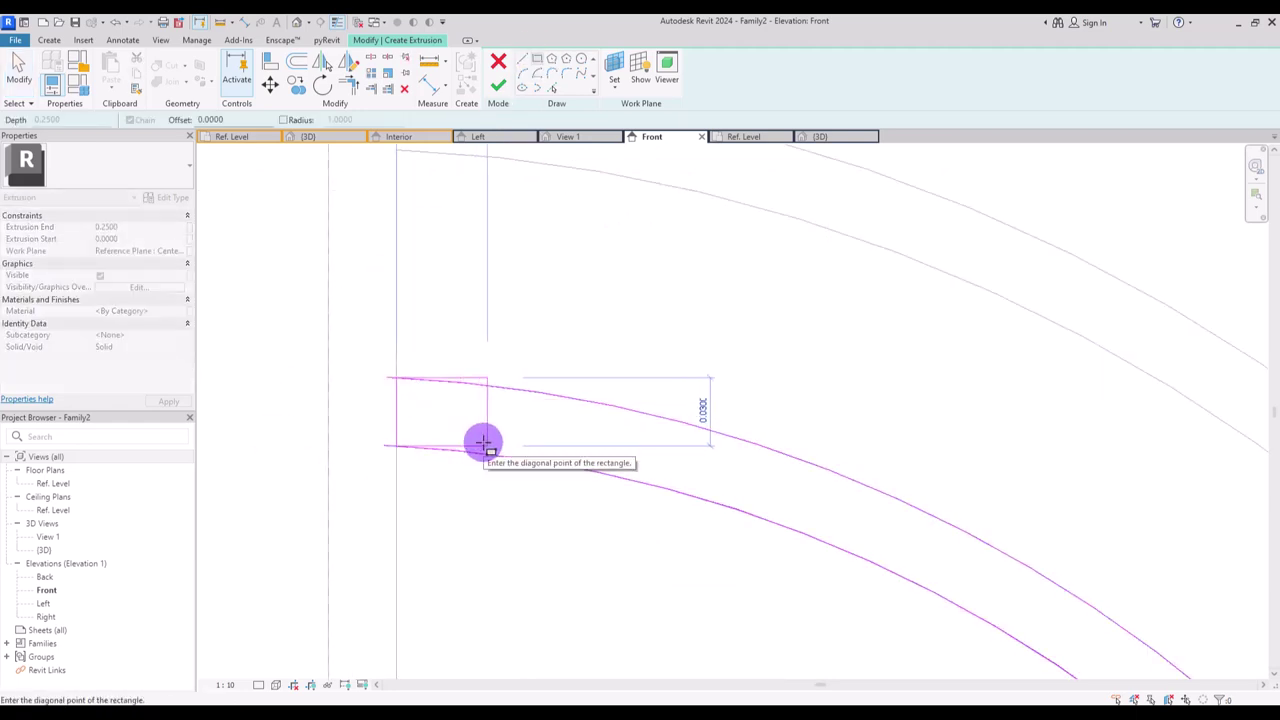
pyautogui.click(479, 442)
pyautogui.press('Escape')
pyautogui.press('Escape')
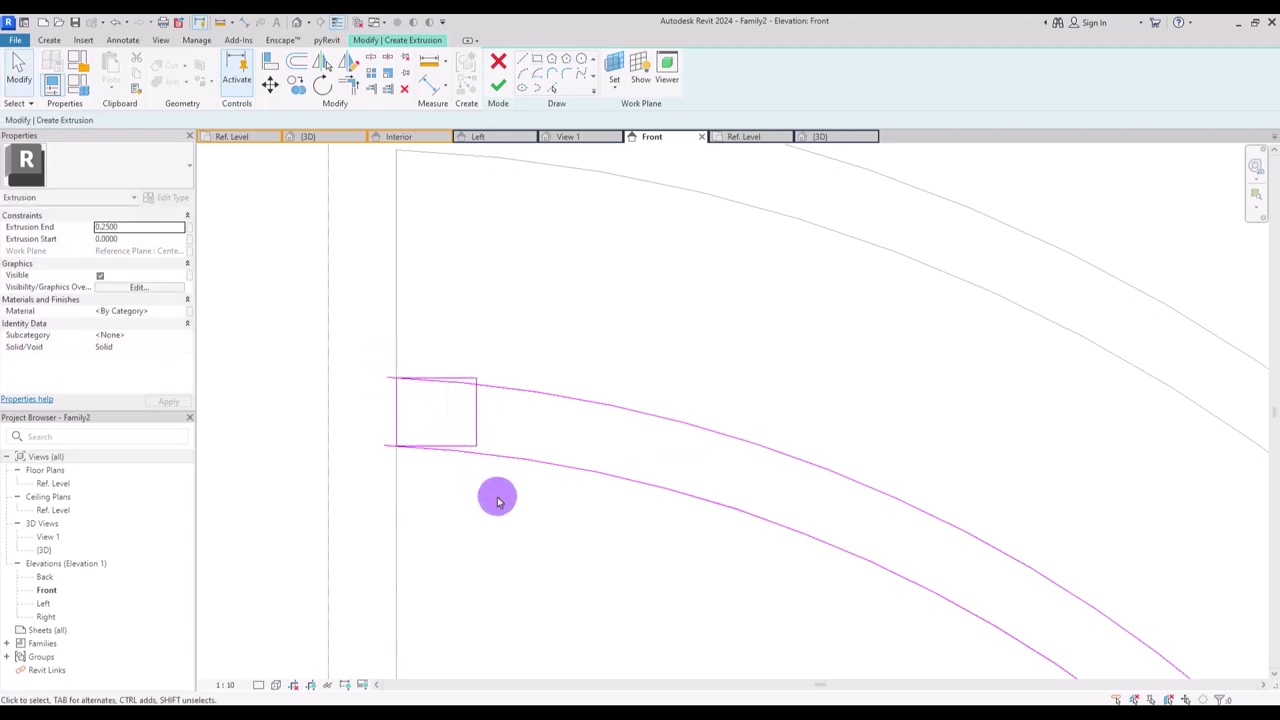
# - Delete the rectangle's free vertical side and both arch curves, keeping the short three-sided end piece
pyautogui.click(477, 410)
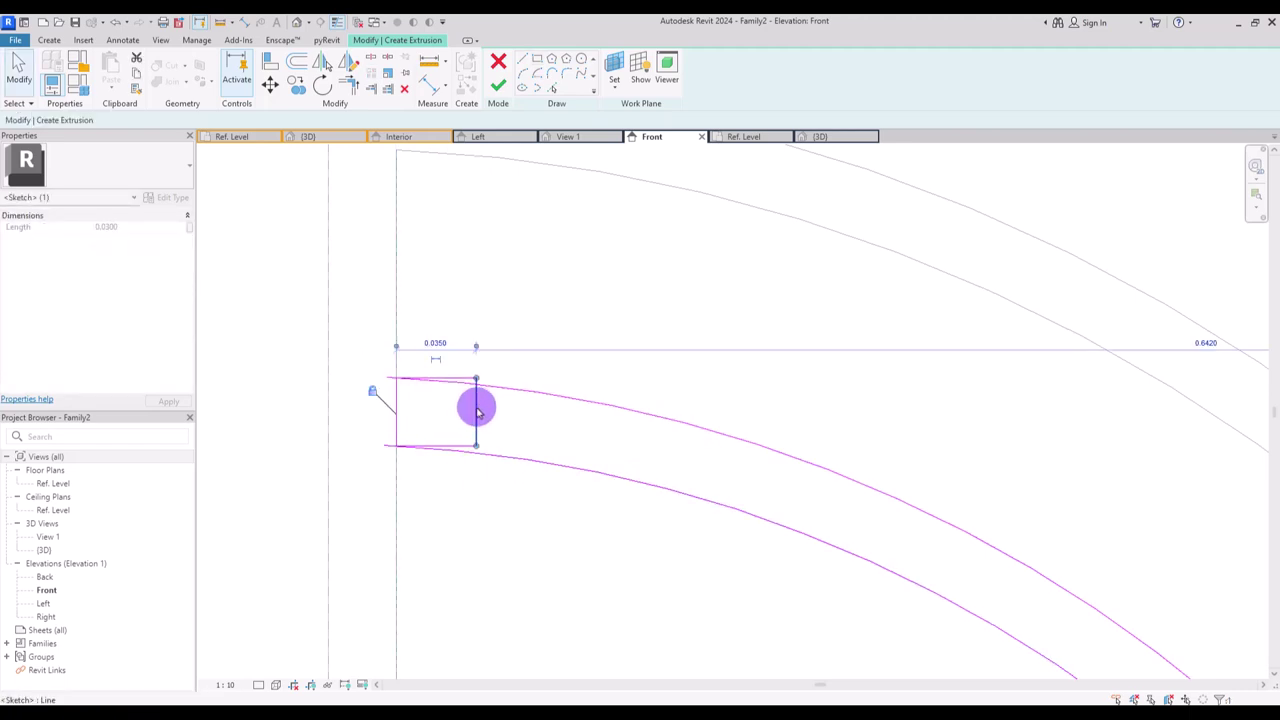
pyautogui.press('Delete')
pyautogui.moveTo(629, 374); pyautogui.dragTo(576, 505)
pyautogui.press('Delete')
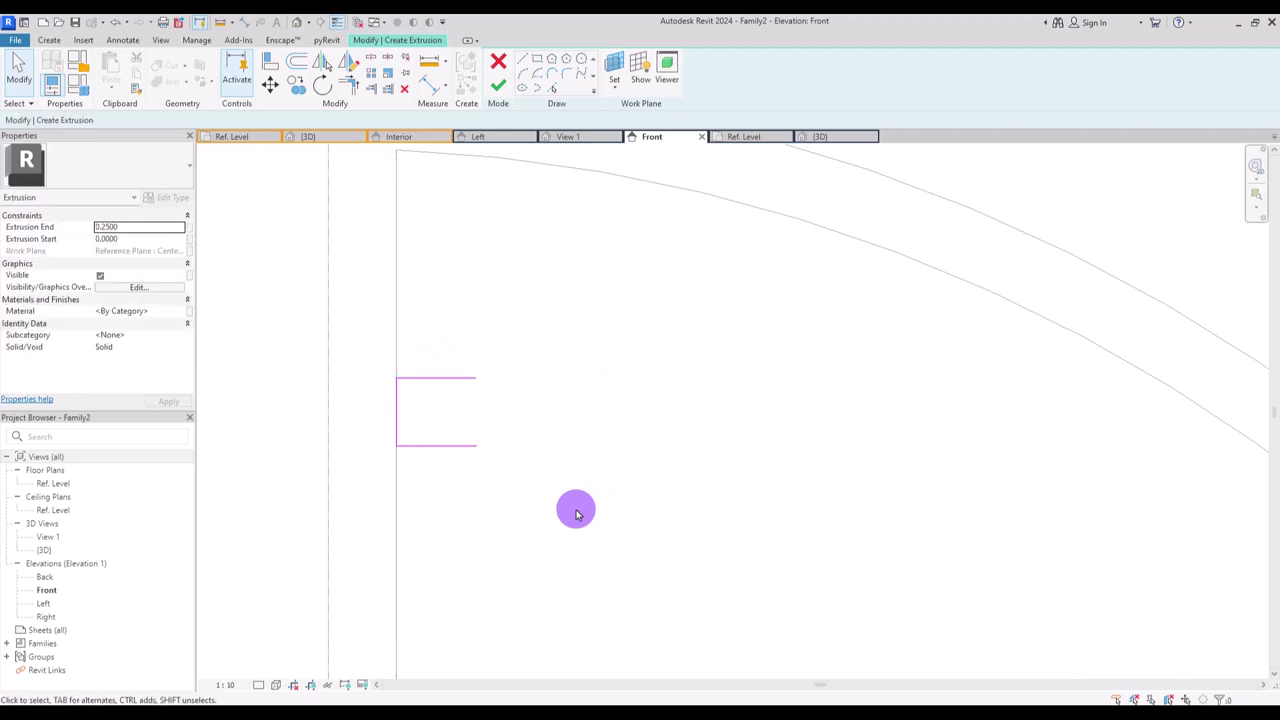
# - Redraw both arch curves as tangent start-end-radius arcs from the end piece to the vertical bar, the outer with about 0.61 radius
pyautogui.moveTo(773, 480); pyautogui.dragTo(523, 266, button='middle')
pyautogui.scroll(-4, 600, 235)
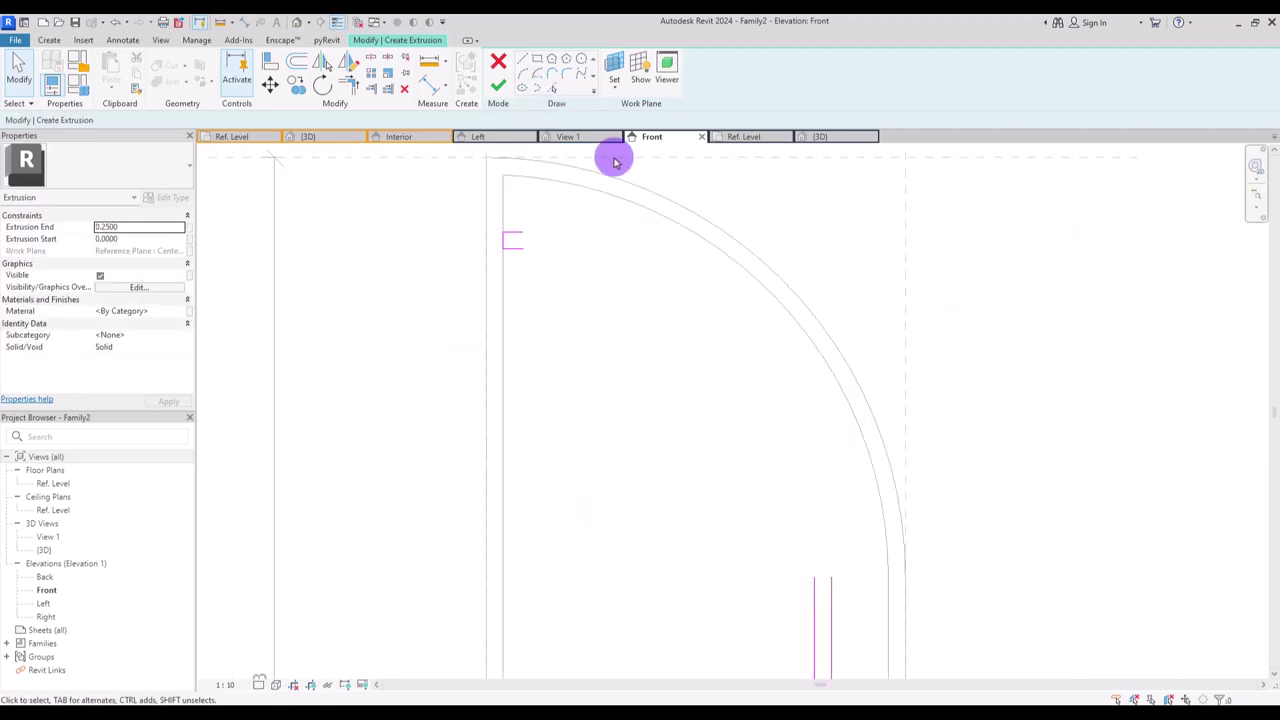
pyautogui.click(522, 74)
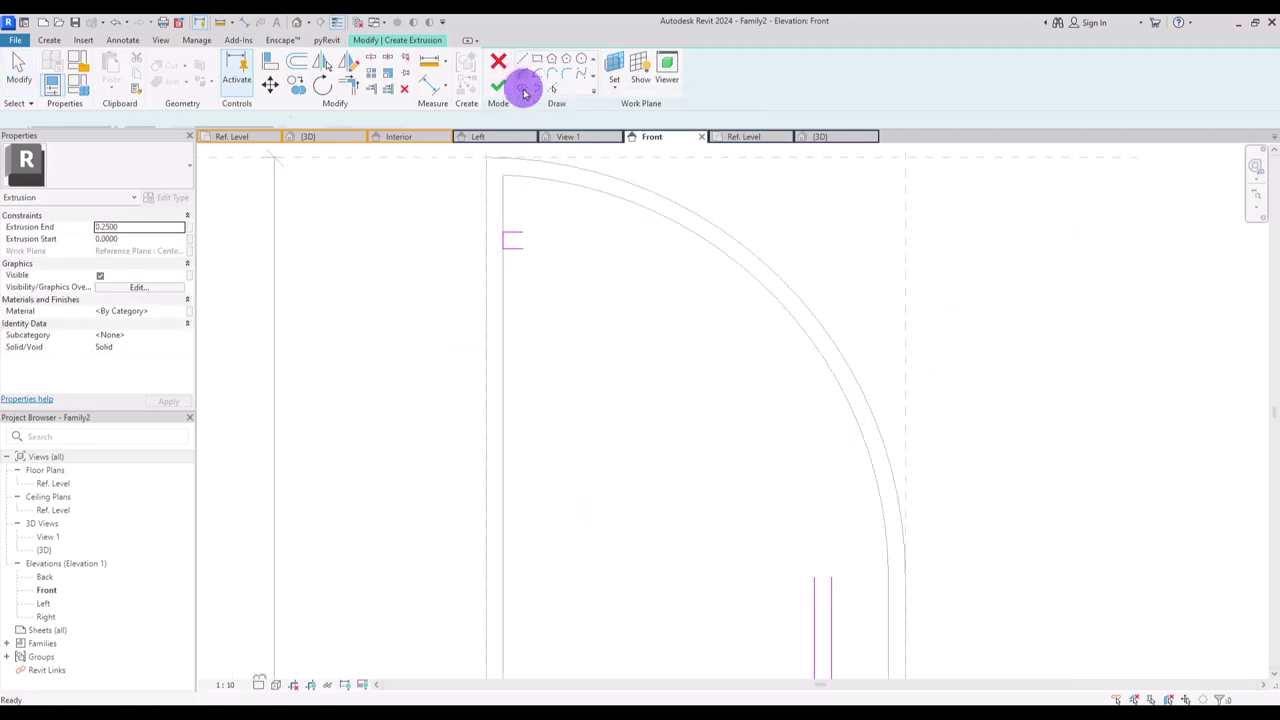
pyautogui.click(521, 232)
pyautogui.click(829, 575)
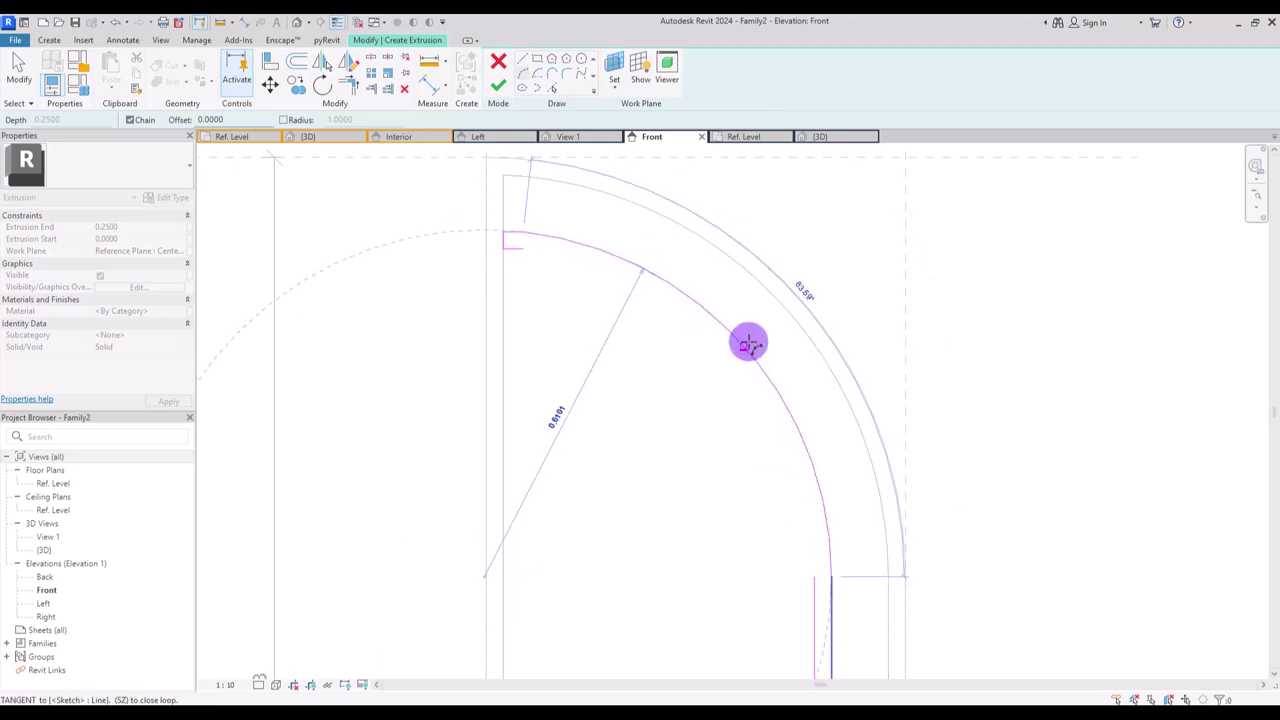
pyautogui.click(748, 343)
pyautogui.click(520, 248)
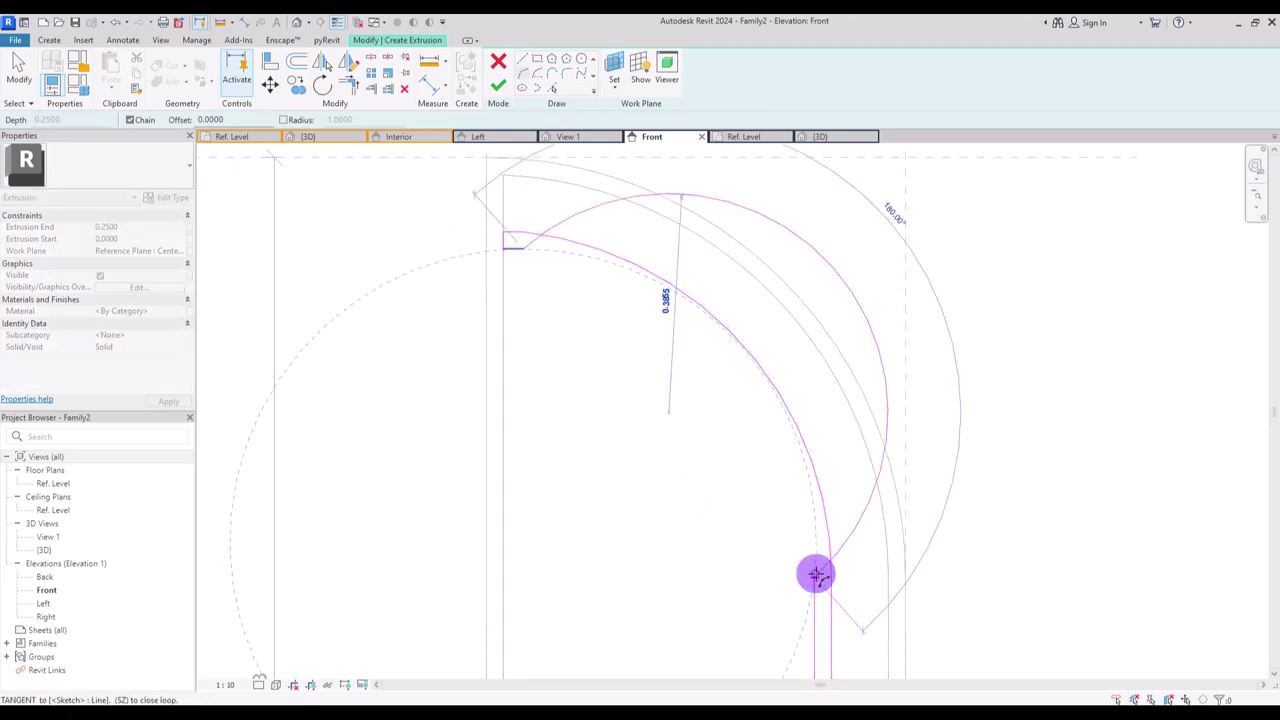
pyautogui.click(726, 349)
pyautogui.press('Escape')
pyautogui.press('Escape')
pyautogui.scroll(-1, 874, 357)
pyautogui.scroll(1, 802, 285)
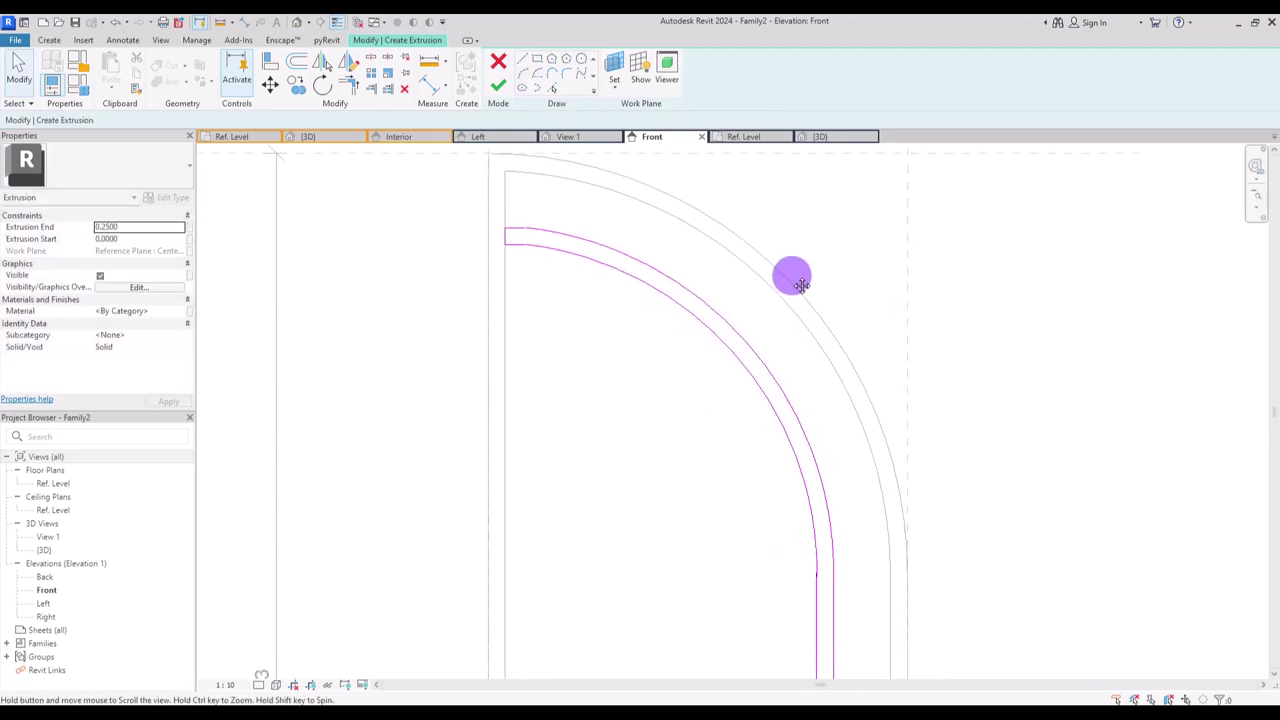
# - Place an aligned dimension between the top of the frame's inner edge and the outer arch bar line, and lock it
pyautogui.moveTo(802, 285); pyautogui.dragTo(799, 280, button='middle')
pyautogui.scroll(-1, 591, 329)
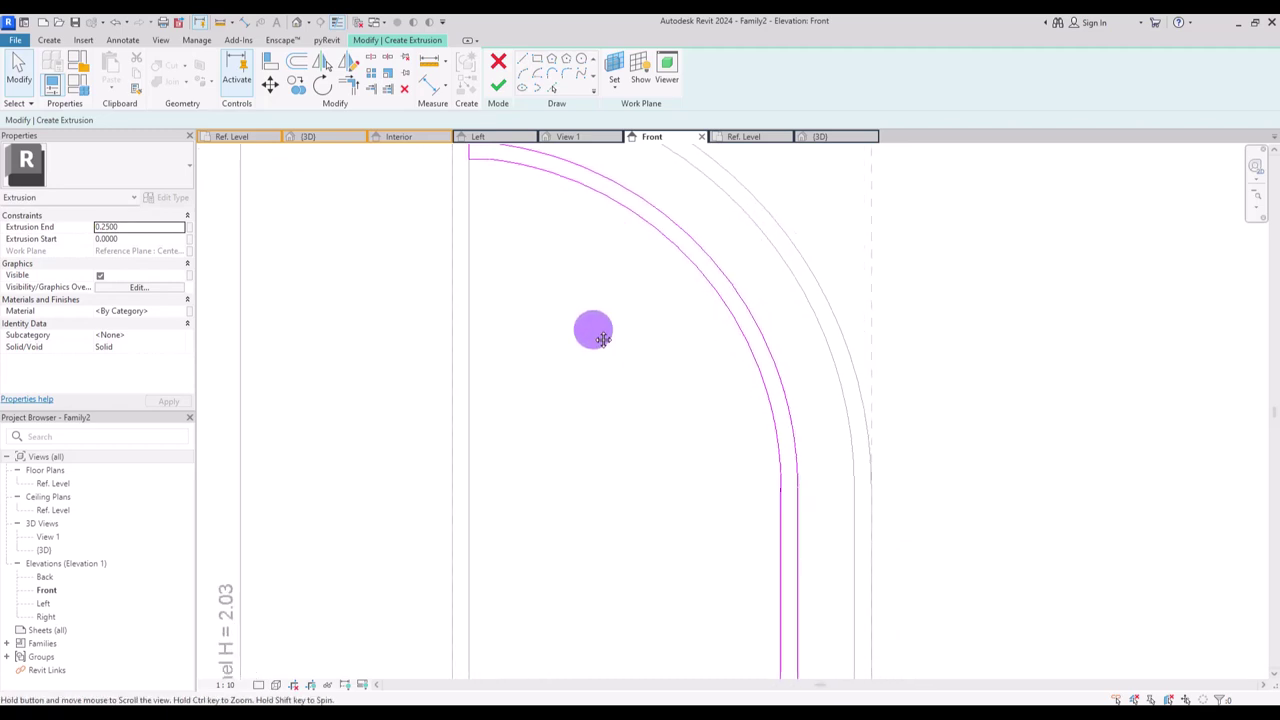
pyautogui.scroll(1, 751, 343)
pyautogui.moveTo(686, 287); pyautogui.dragTo(671, 611, button='middle')
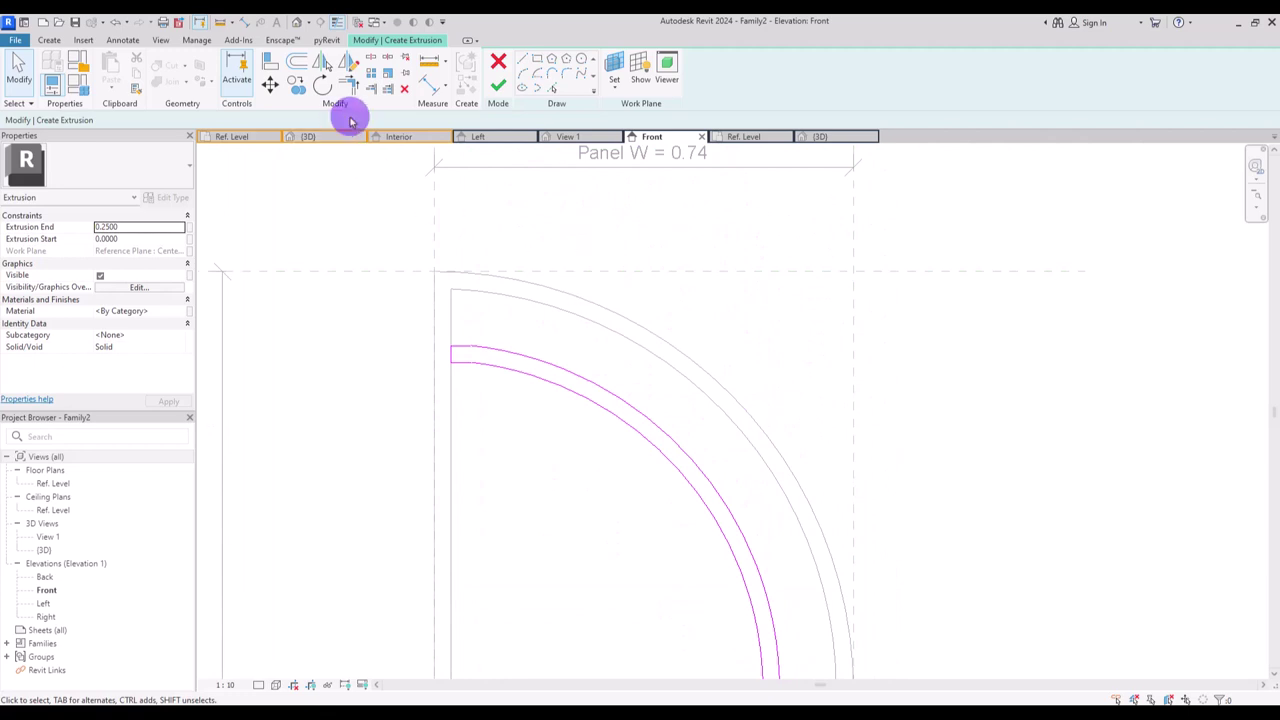
pyautogui.click(432, 84)
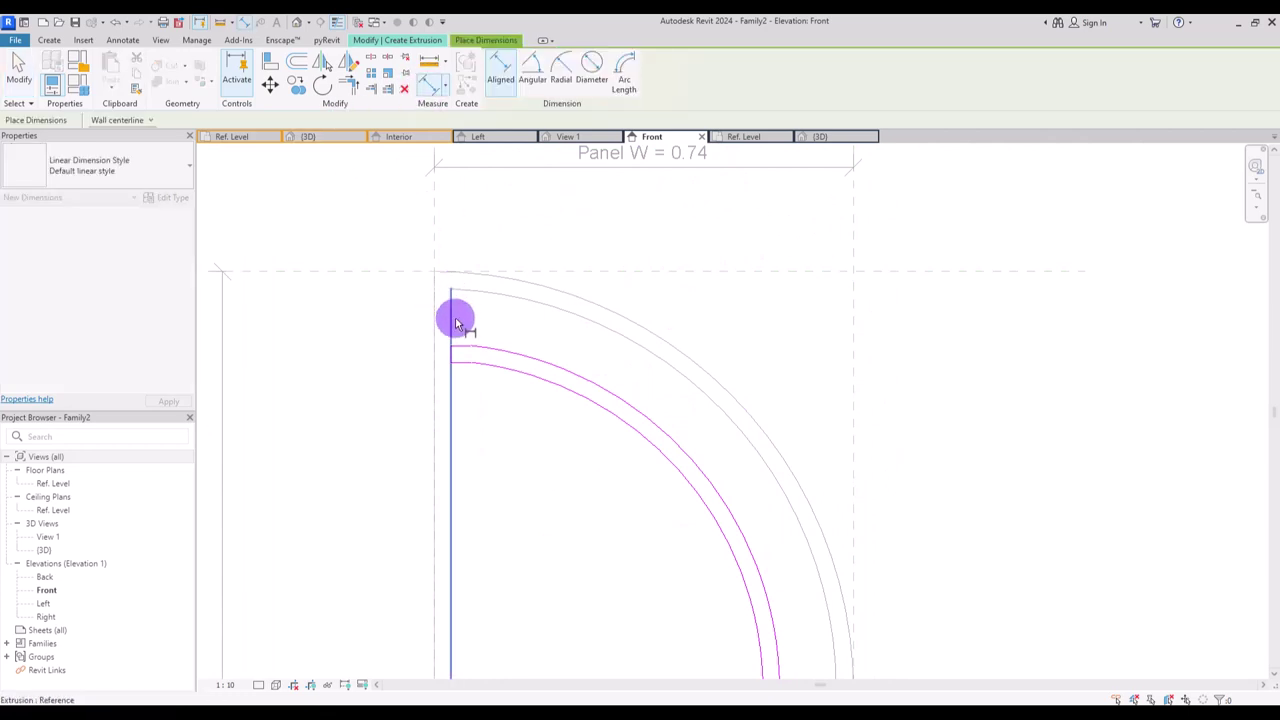
pyautogui.click(459, 352)
pyautogui.click(362, 386)
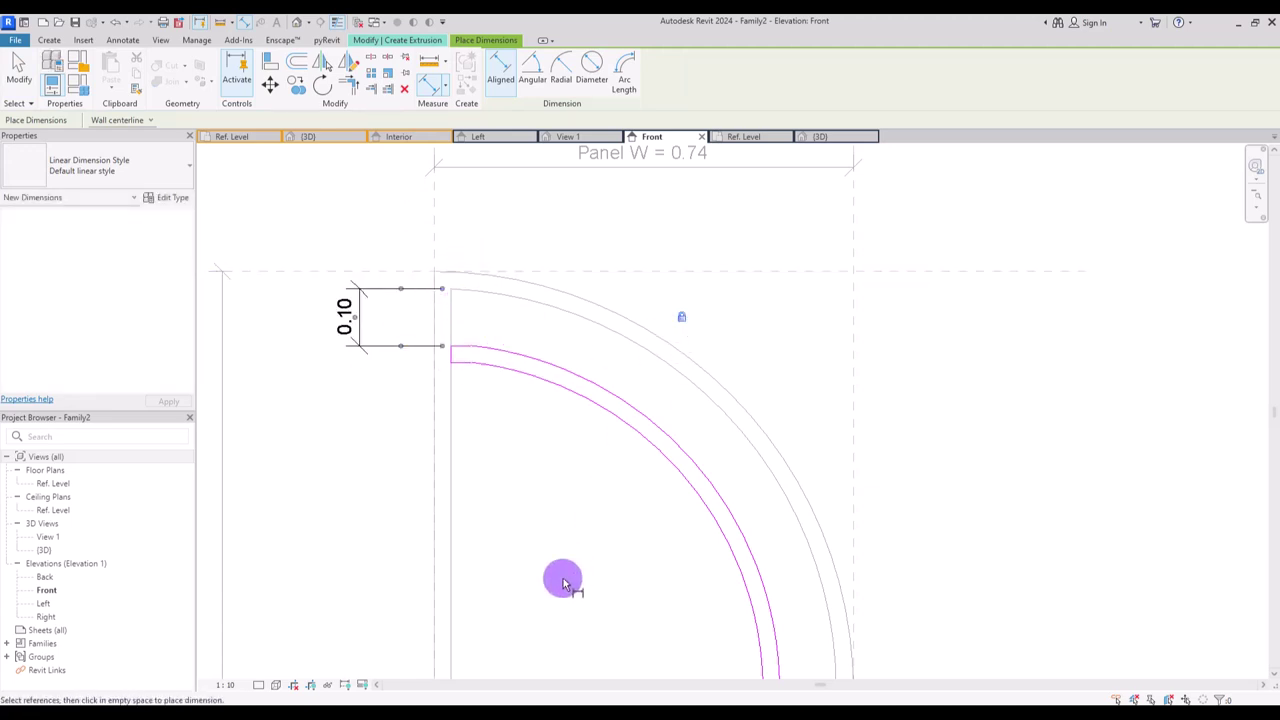
# - Dimension the gaps from the frame's inner edges to the bottom bar and the vertical bar, locking the bottom one
pyautogui.moveTo(593, 600); pyautogui.dragTo(456, 550, button='middle')
pyautogui.click(463, 494)
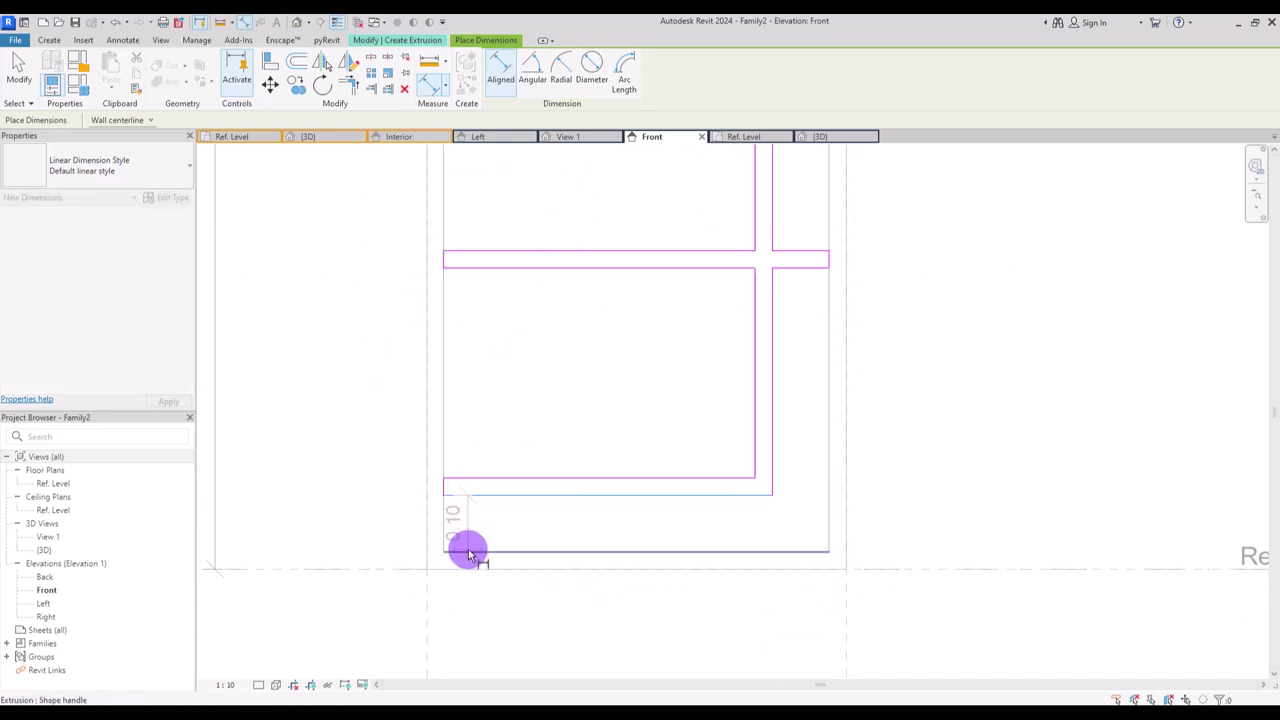
pyautogui.click(466, 551)
pyautogui.click(336, 627)
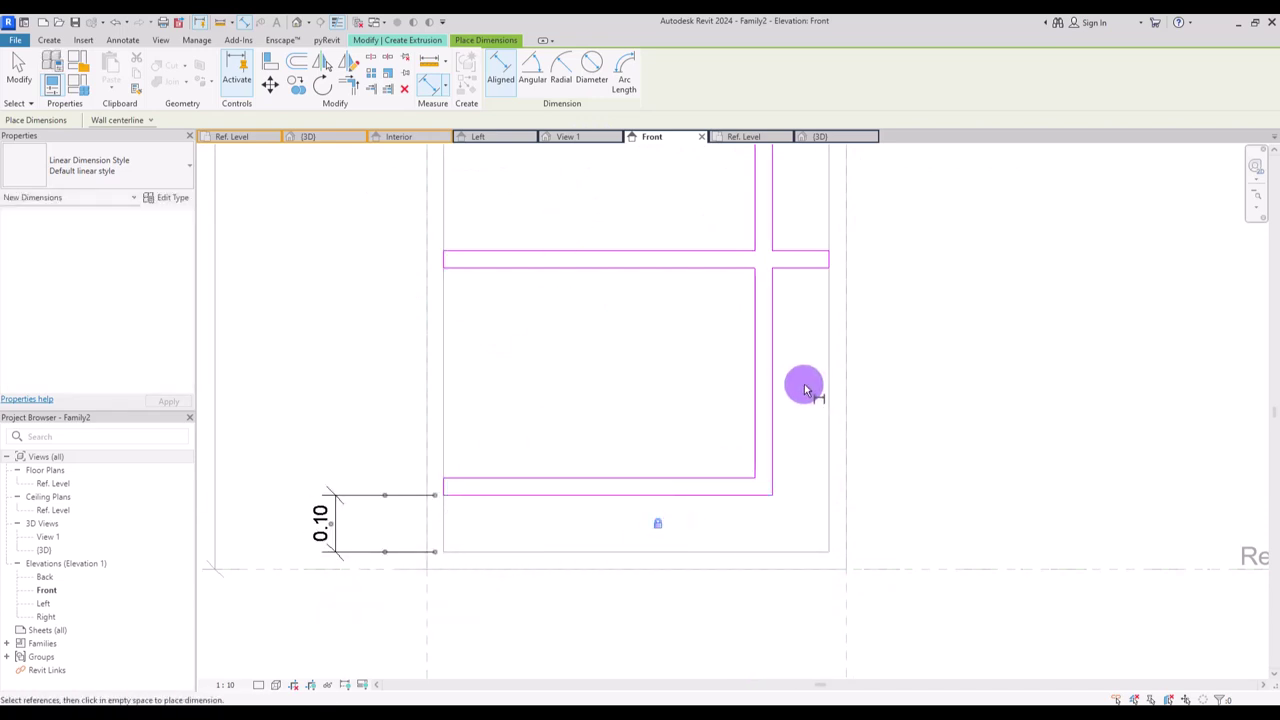
pyautogui.click(772, 386)
pyautogui.click(829, 383)
pyautogui.click(995, 397)
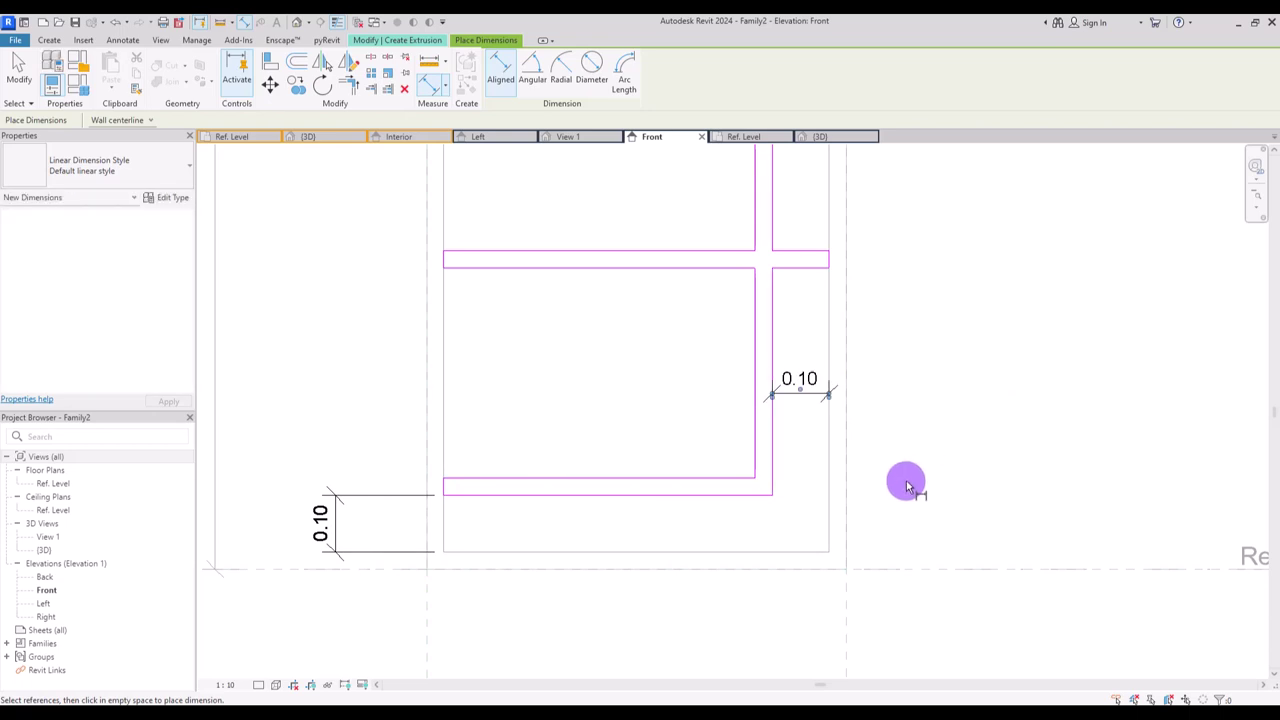
pyautogui.press('Escape')
pyautogui.press('Escape')
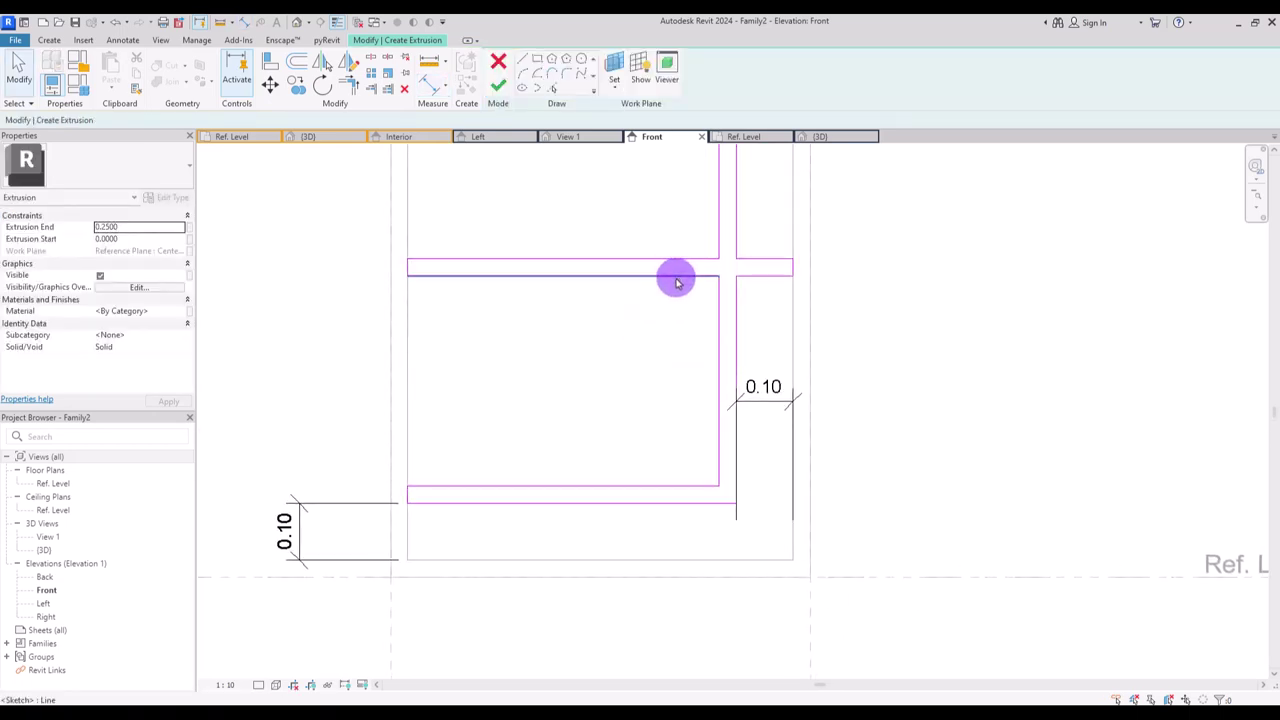
# - Dimension the height from Ref. Level to the underside of the lower horizontal bar and lock it
pyautogui.click(432, 88)
pyautogui.click(612, 276)
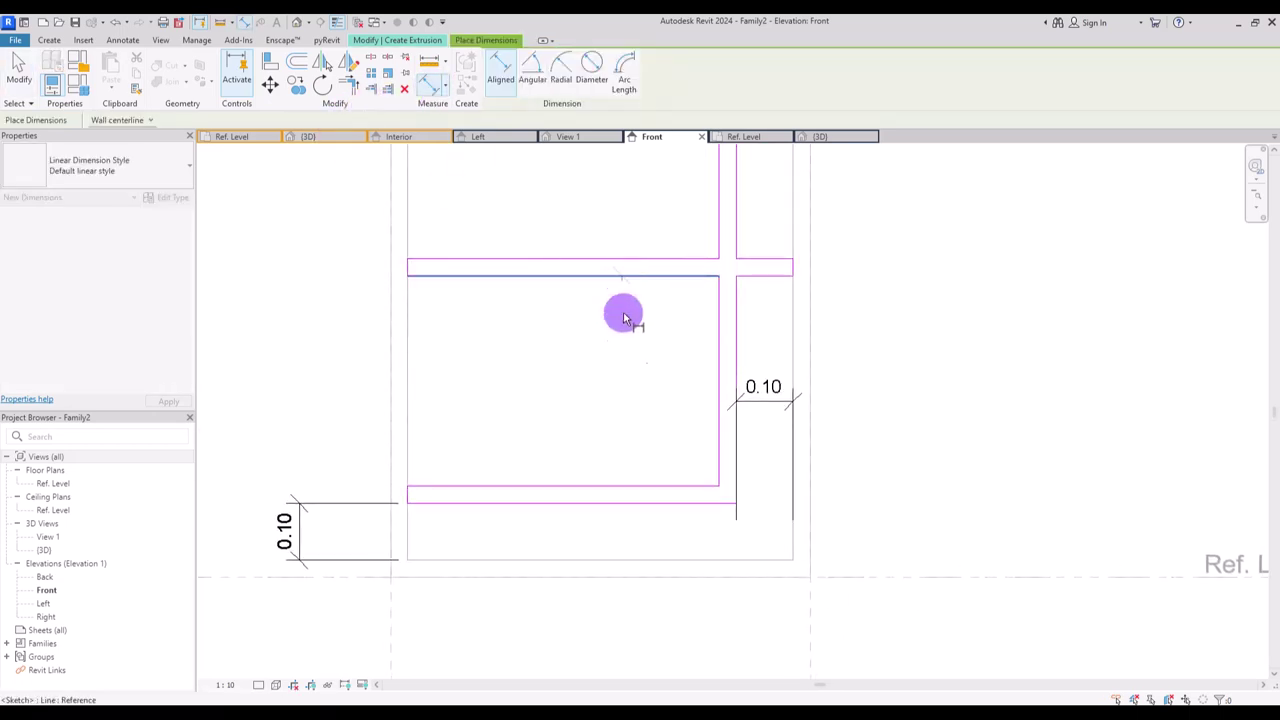
pyautogui.click(625, 577)
pyautogui.click(897, 635)
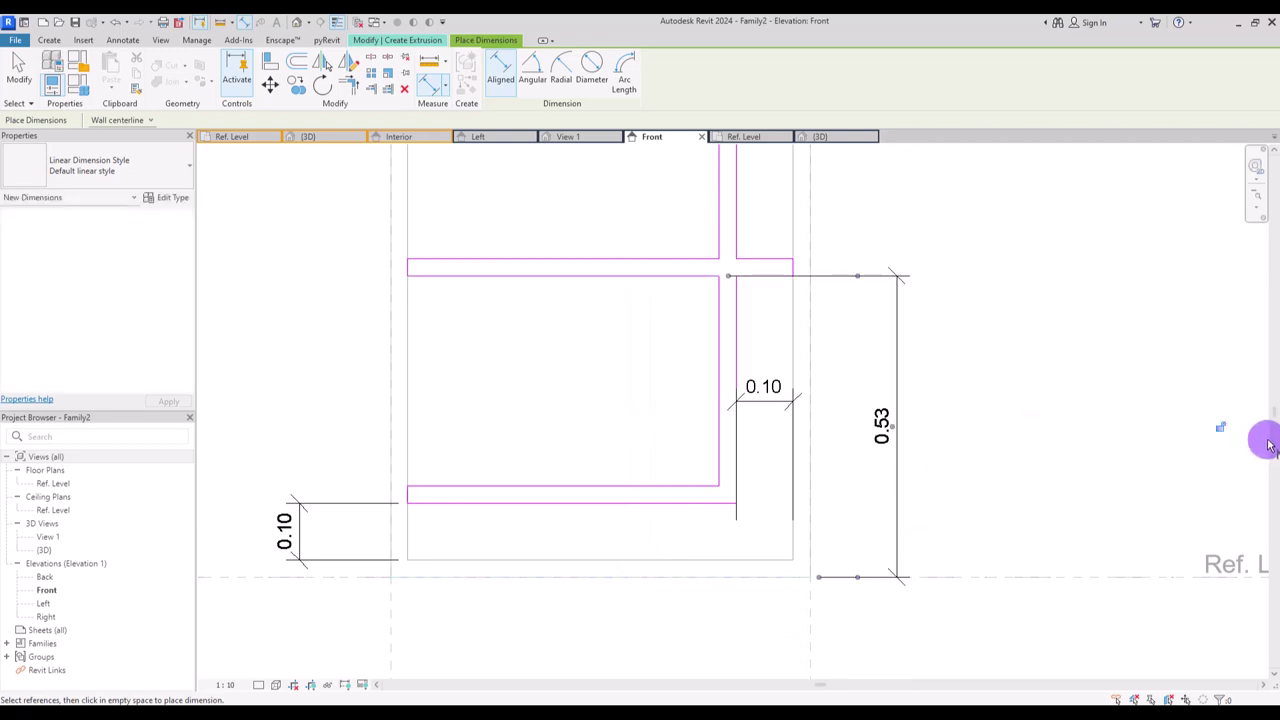
pyautogui.keyDown('ctrl'); pyautogui.scroll(3, 808, 266); pyautogui.keyUp('ctrl')
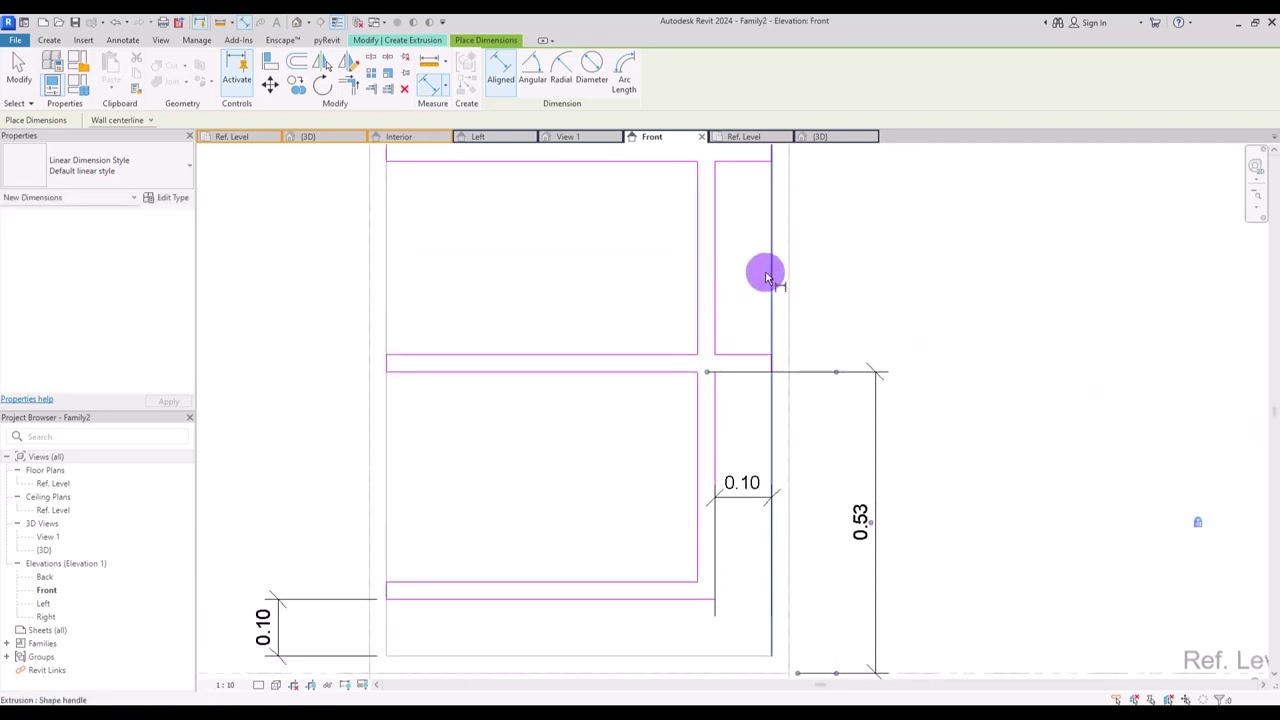
# - Dimension the height from Ref. Level to the underside of the upper horizontal bar
pyautogui.keyDown('ctrl'); pyautogui.scroll(-3, 894, 609); pyautogui.keyUp('ctrl')
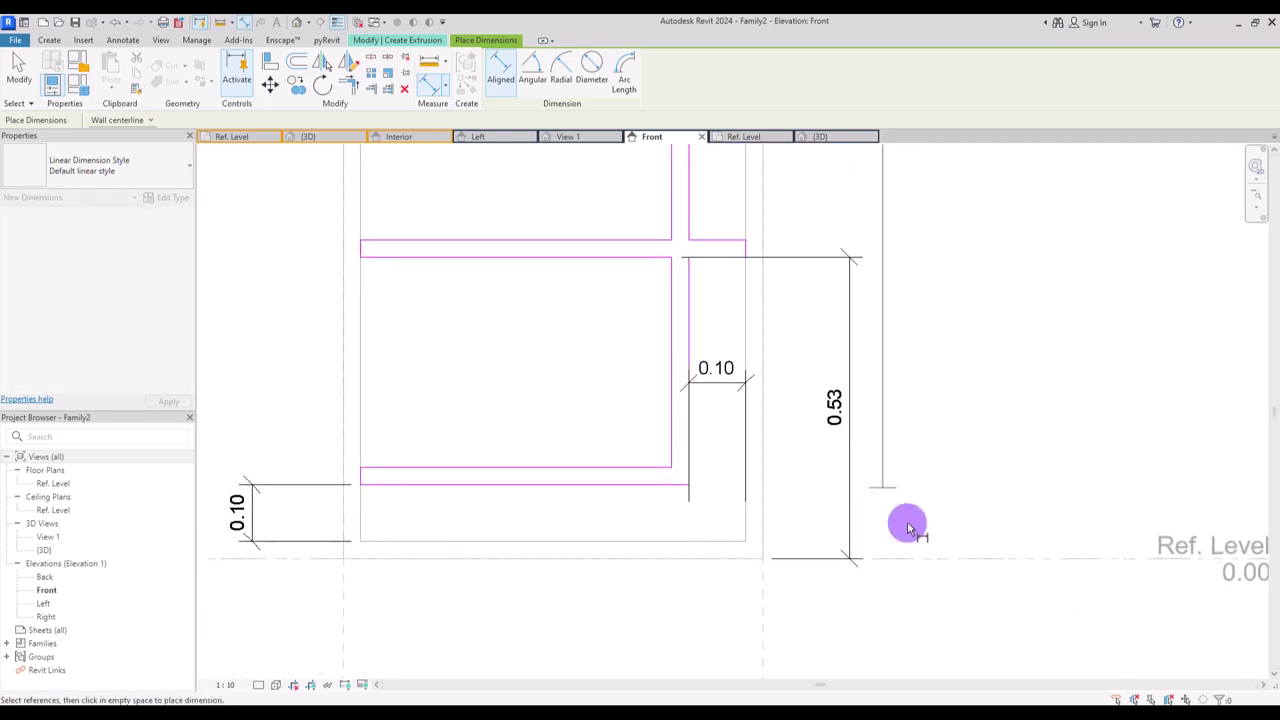
pyautogui.click(922, 566)
pyautogui.click(977, 648)
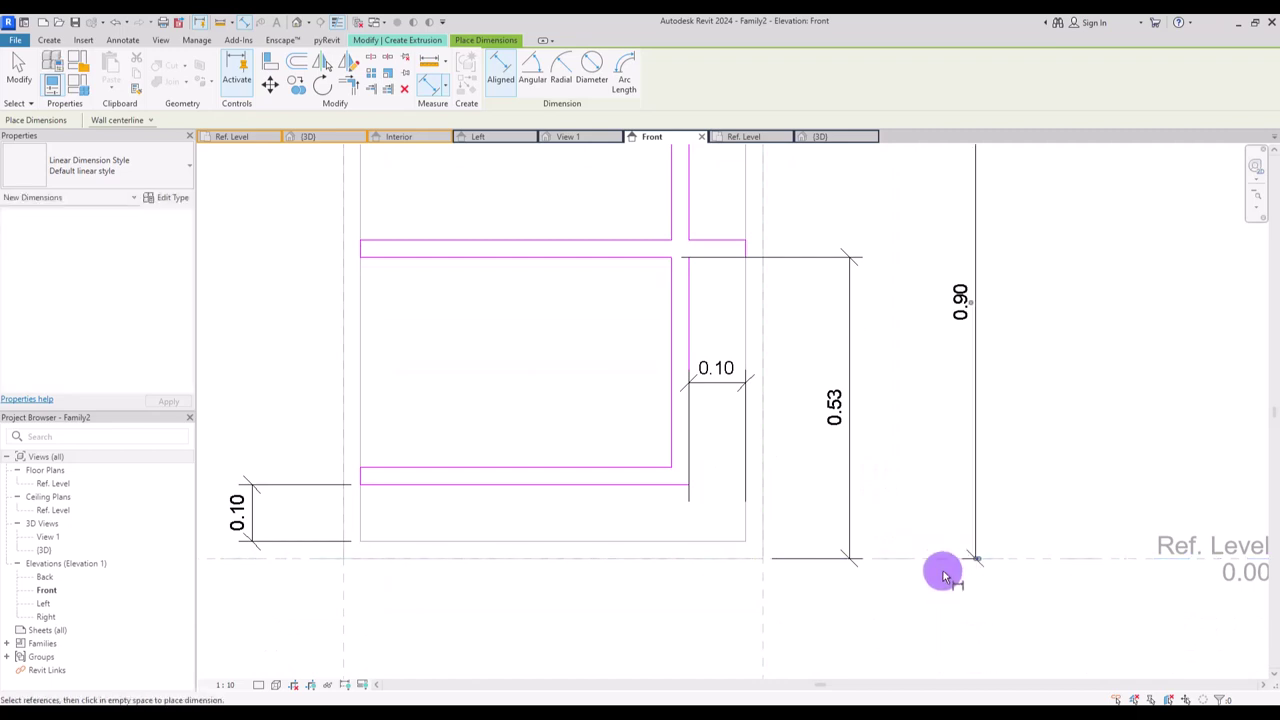
pyautogui.press('Escape')
pyautogui.click(1254, 193)
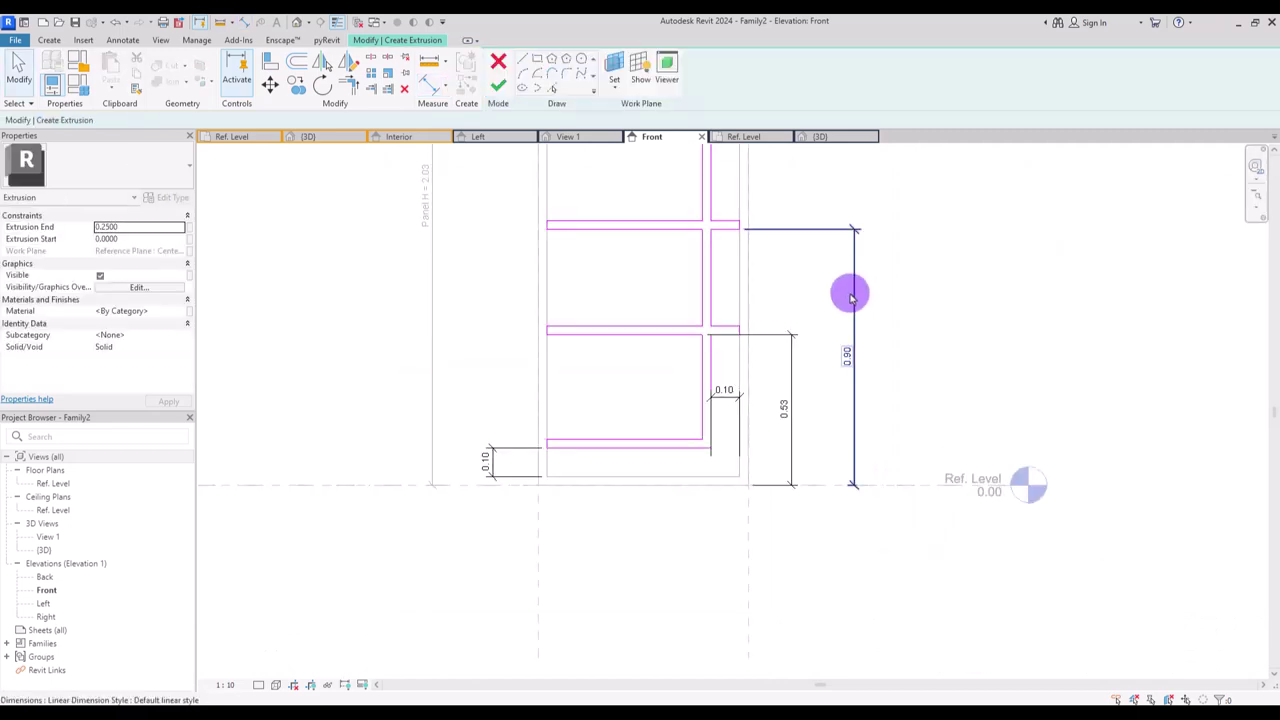
# - Finish the metal bar extrusion sketch in the Front elevation
pyautogui.moveTo(851, 297); pyautogui.dragTo(874, 418, button='middle')
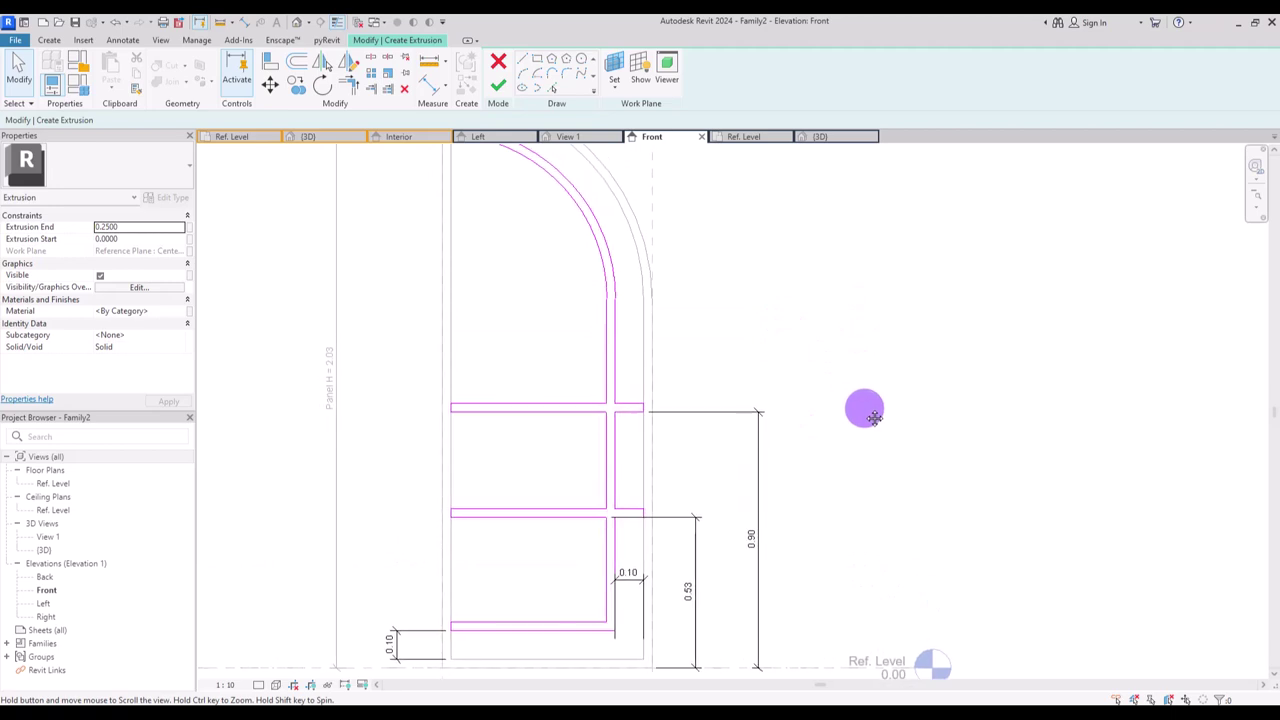
pyautogui.scroll(3, 790, 365)
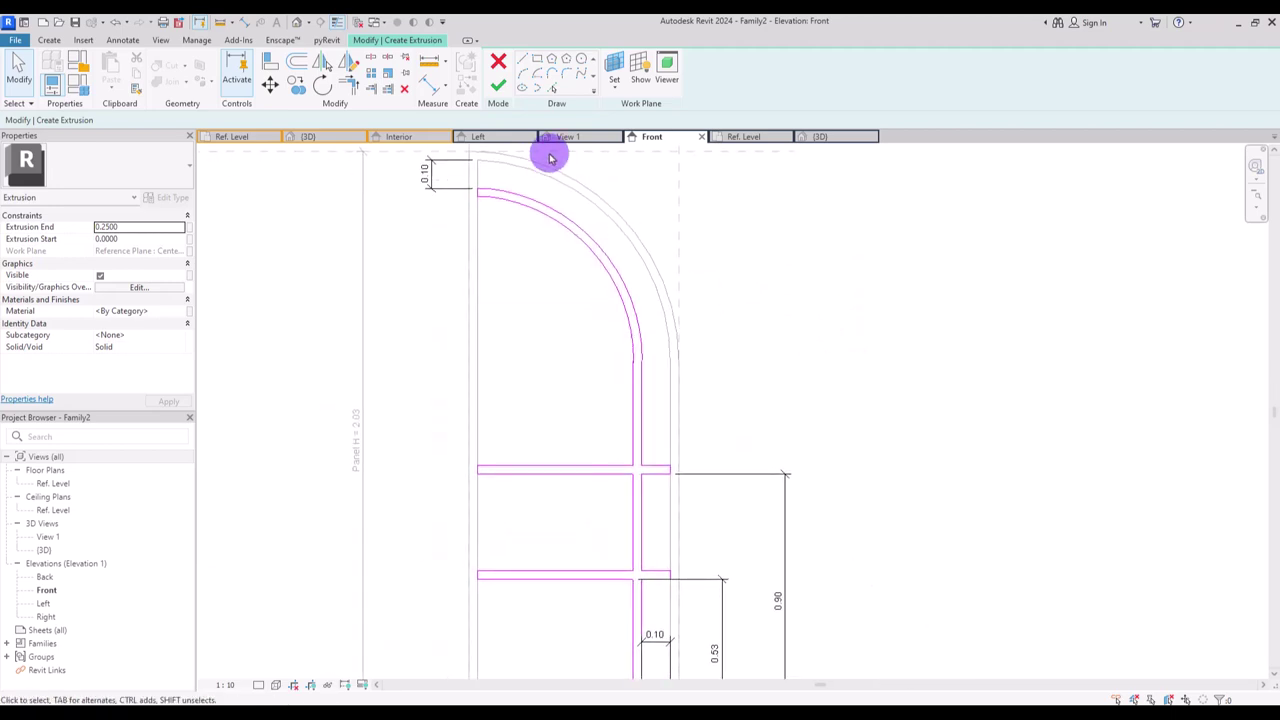
pyautogui.click(498, 86)
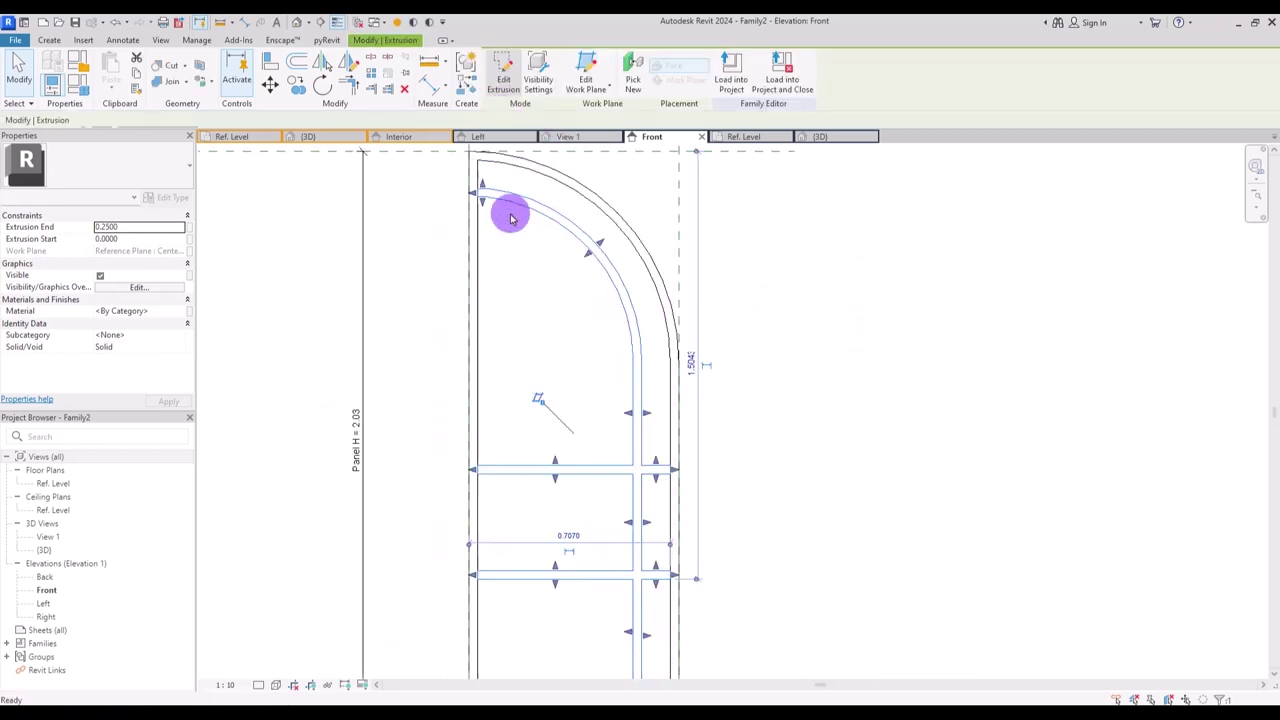
# - In the Ref. Level floor plan, stretch the bar extrusion's start face out of the frame to about 0.176
pyautogui.click(741, 137)
pyautogui.moveTo(483, 340); pyautogui.dragTo(520, 315, button='middle')
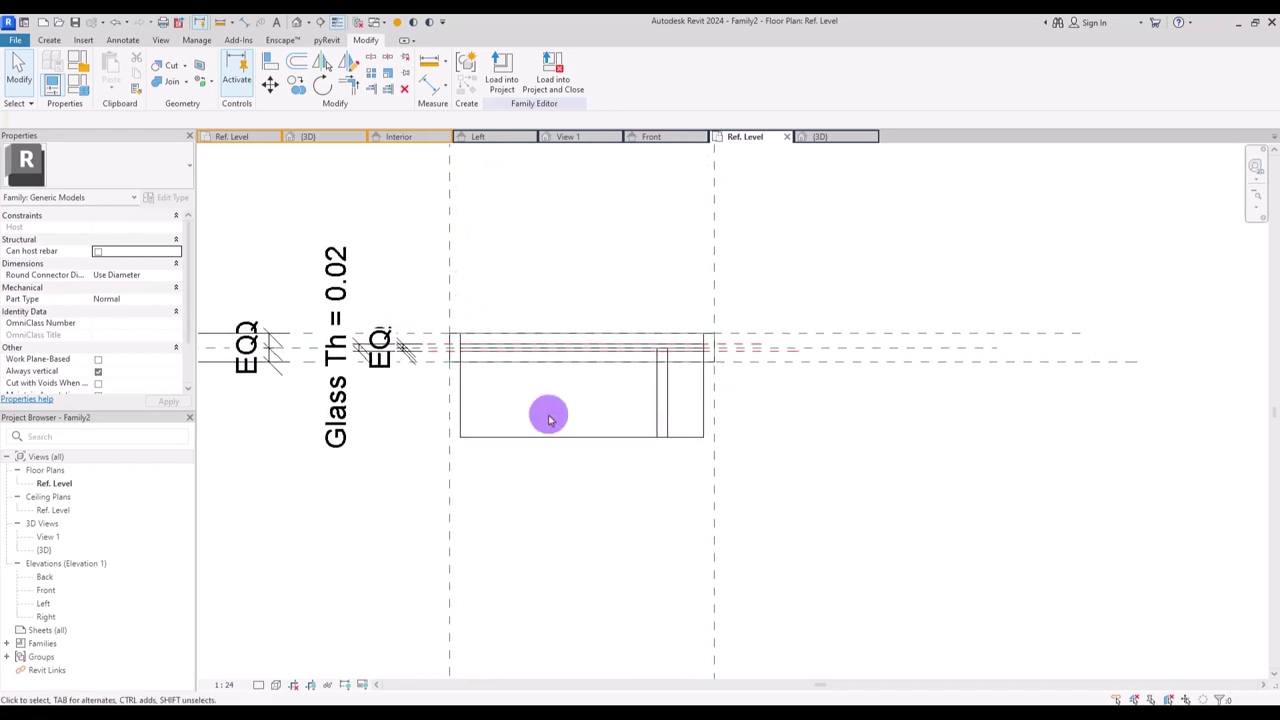
pyautogui.click(554, 444)
pyautogui.moveTo(577, 340); pyautogui.dragTo(600, 398)
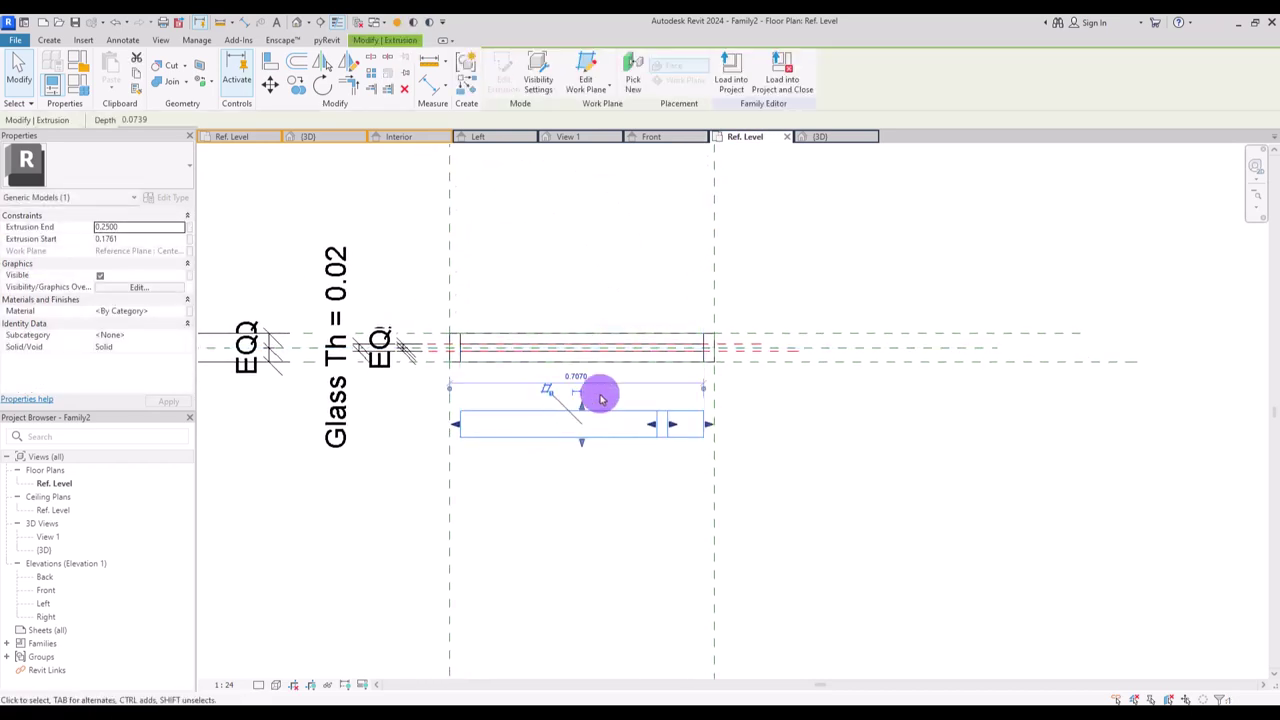
pyautogui.press('Escape')
# - Draw two horizontal reference planes within the frame's thickness, one on each side of the glass, extending past the panel's ends
pyautogui.click(49, 40)
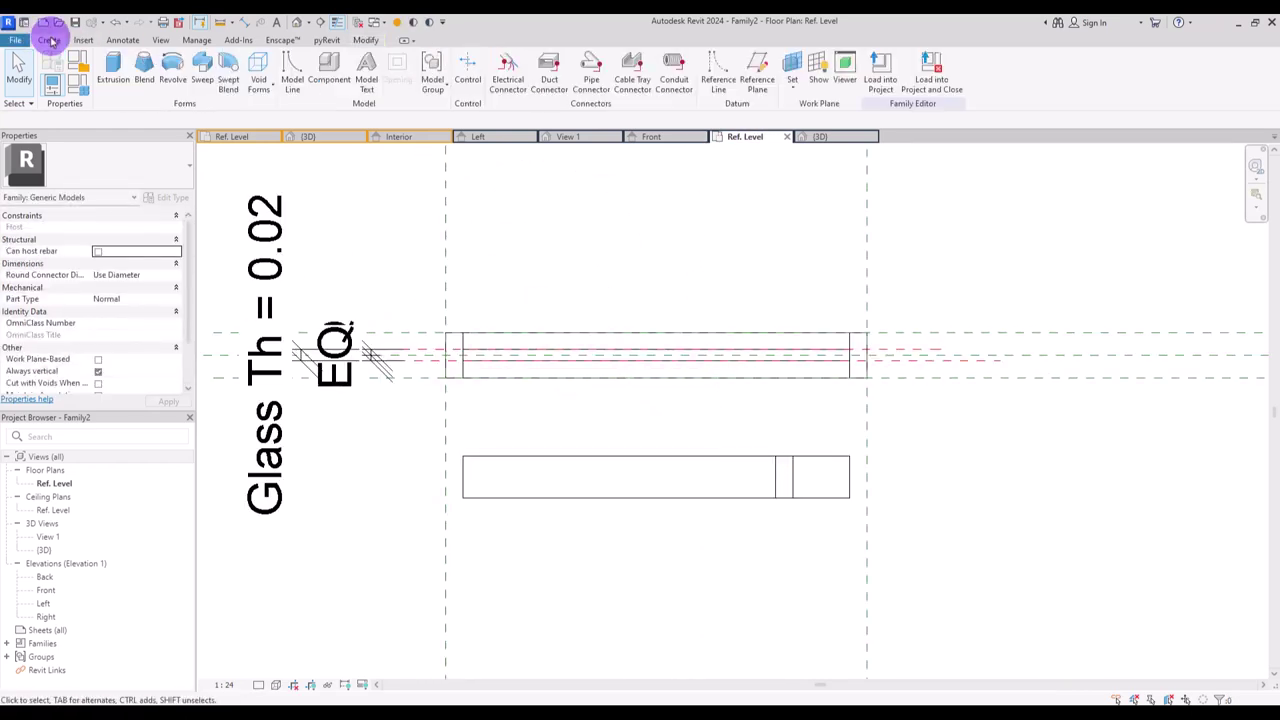
pyautogui.click(737, 76)
pyautogui.click(446, 343)
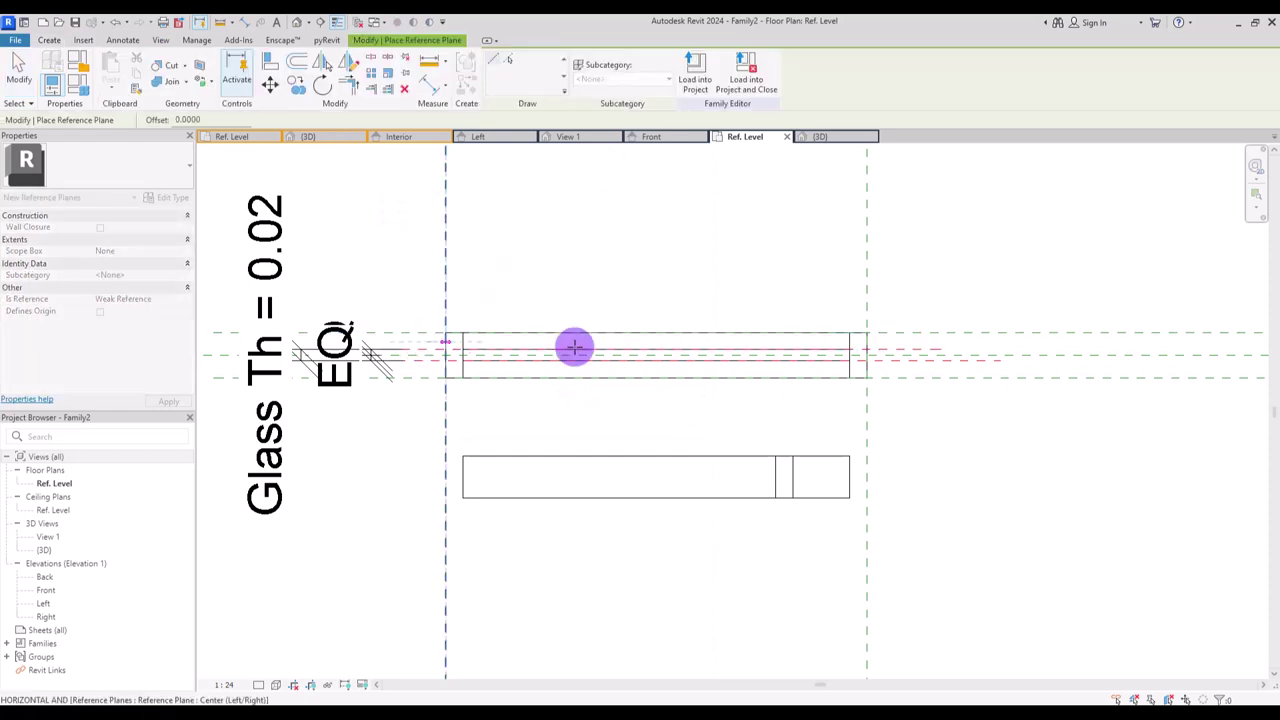
pyautogui.click(931, 344)
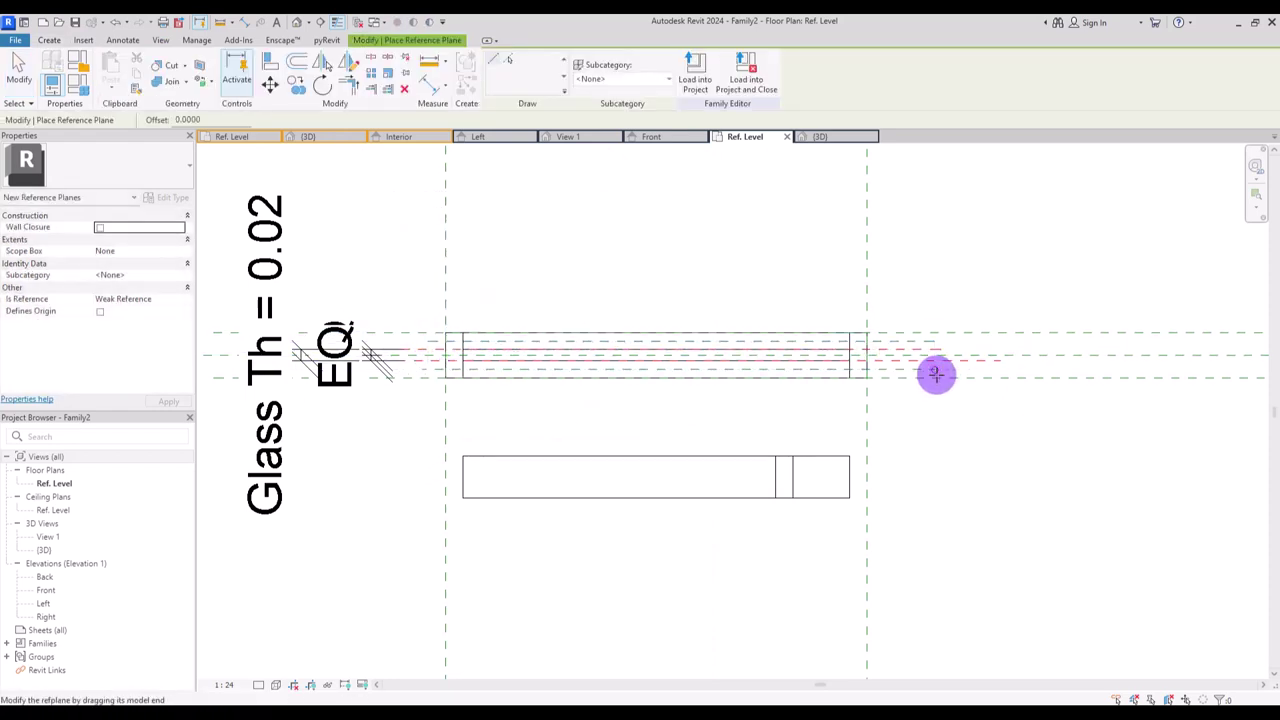
pyautogui.press('Escape')
pyautogui.press('Escape')
# - Start a chained aligned dimension across the new reference planes and the center plane within the frame's thickness
pyautogui.click(424, 86)
pyautogui.click(428, 345)
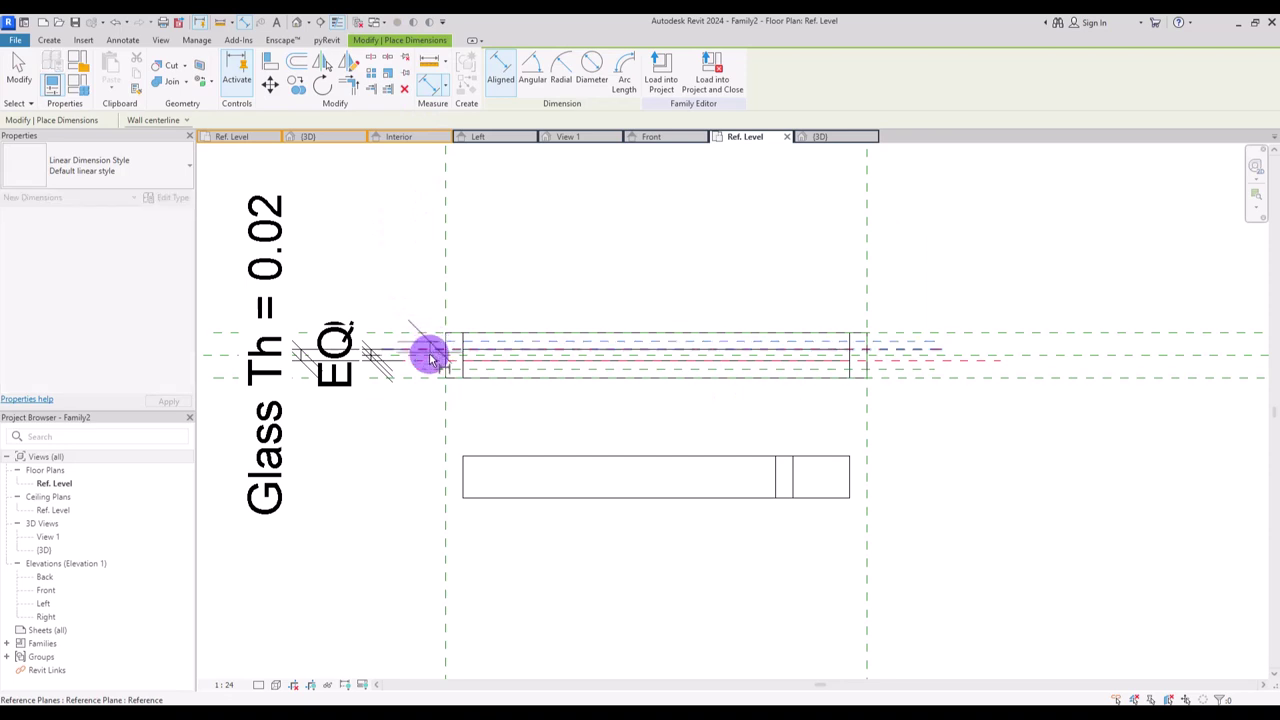
pyautogui.click(433, 370)
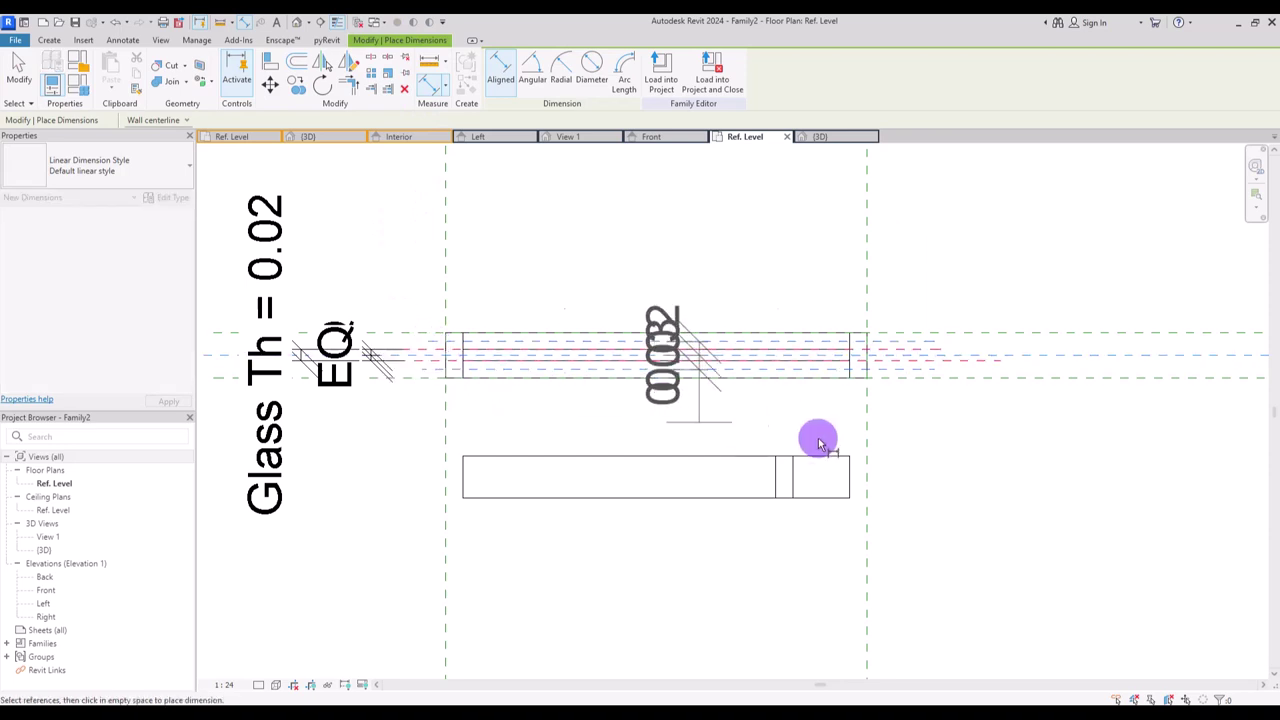
# - Add an EQ dimension centring the two frame reference planes on the middle plane, plus an overall dimension between those two outer planes
pyautogui.click(963, 497)
pyautogui.click(1138, 356)
pyautogui.click(878, 352)
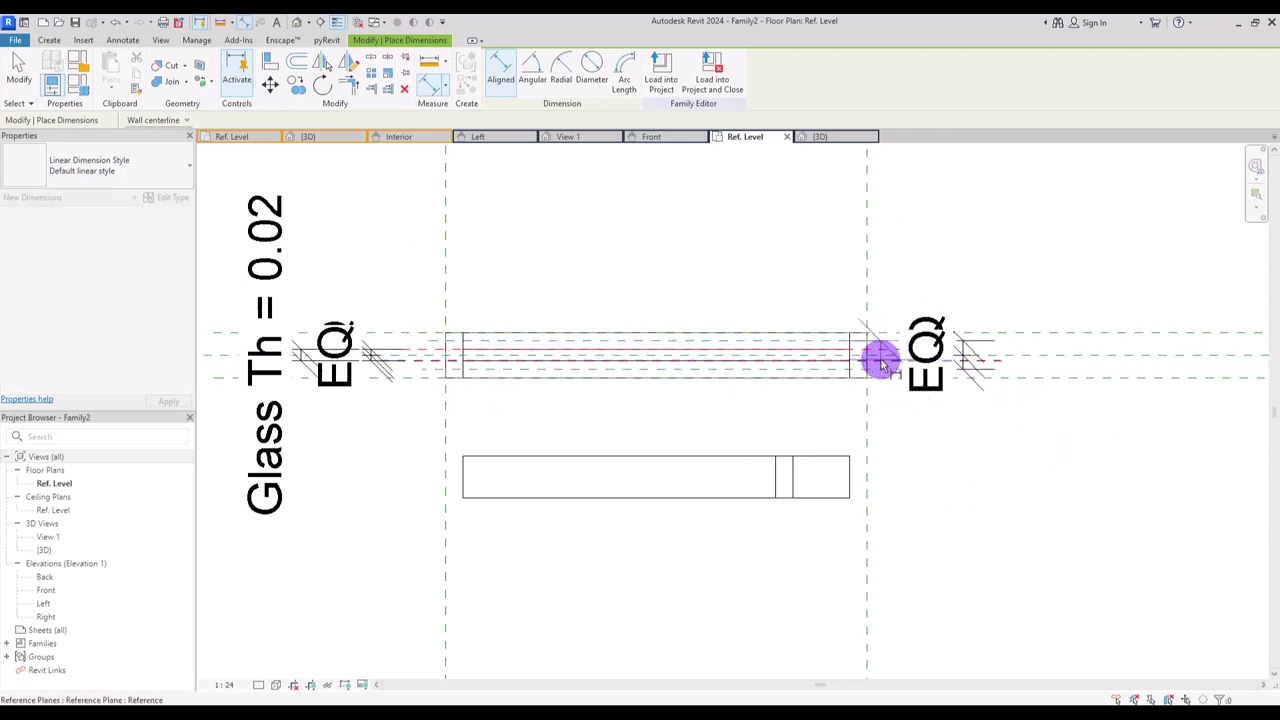
pyautogui.click(884, 366)
pyautogui.click(1053, 497)
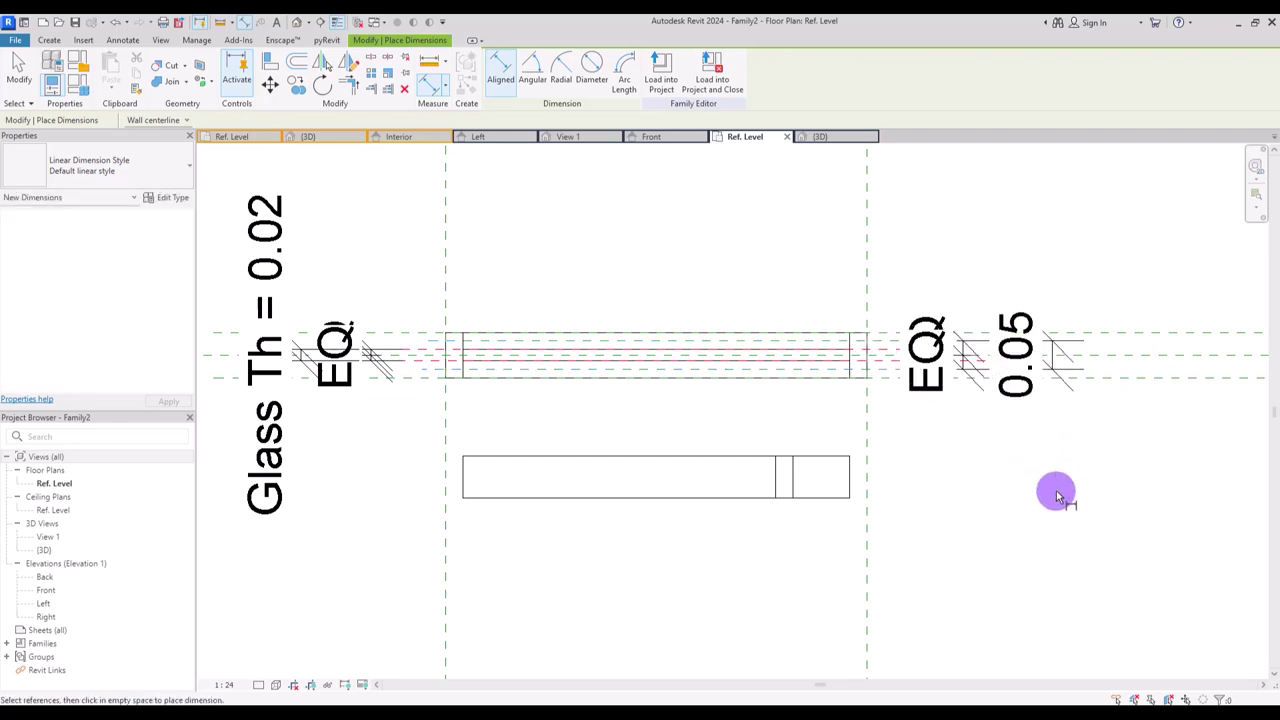
pyautogui.press('Escape')
pyautogui.press('Escape')
# - Label the overall dimension between the frame reference planes with a new type parameter named Frame Th
pyautogui.click(1066, 366)
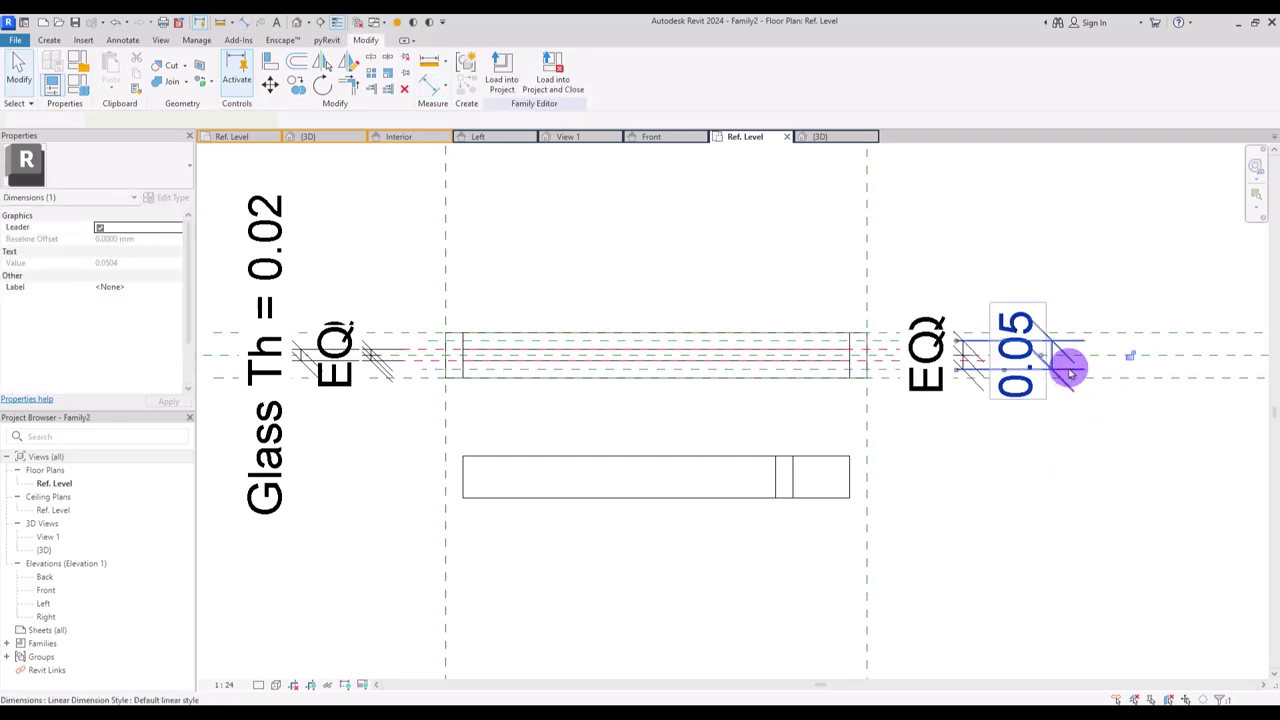
pyautogui.click(625, 70)
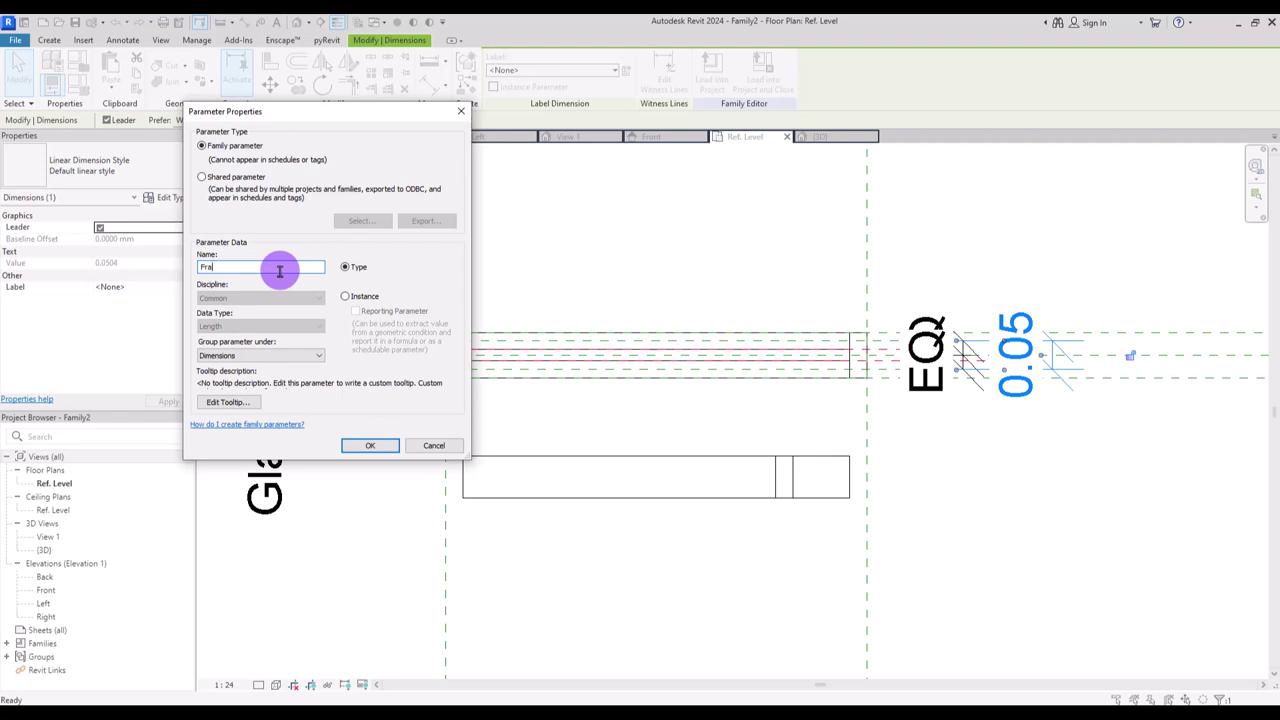
pyautogui.click(370, 446)
pyautogui.click(491, 309)
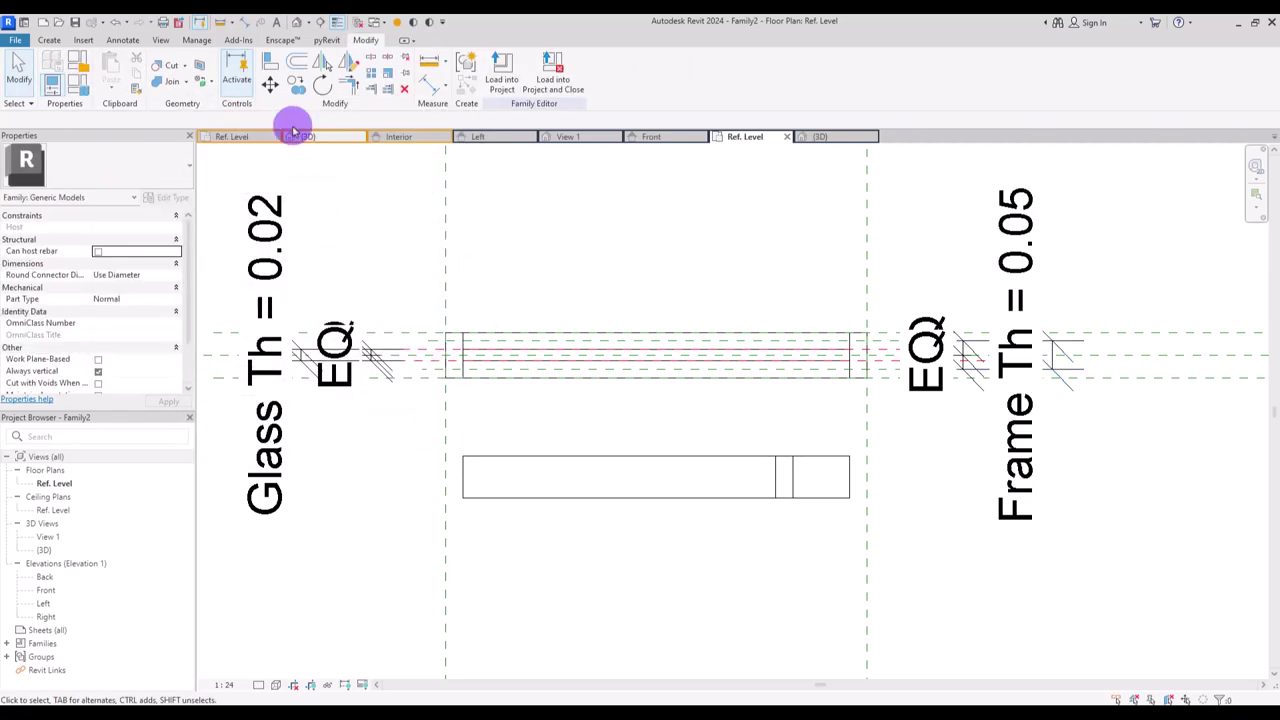
# - Align the two long faces of the inner frame extrusion to the Frame Th reference planes
pyautogui.click(270, 66)
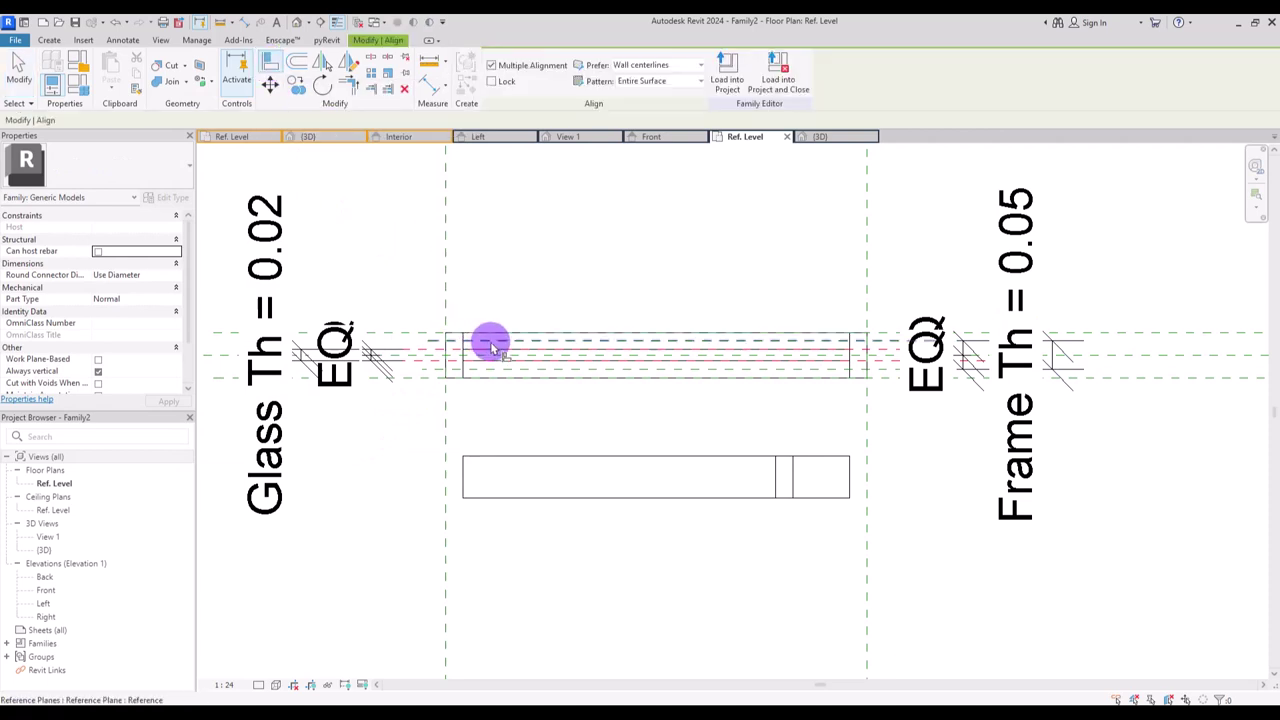
pyautogui.click(543, 457)
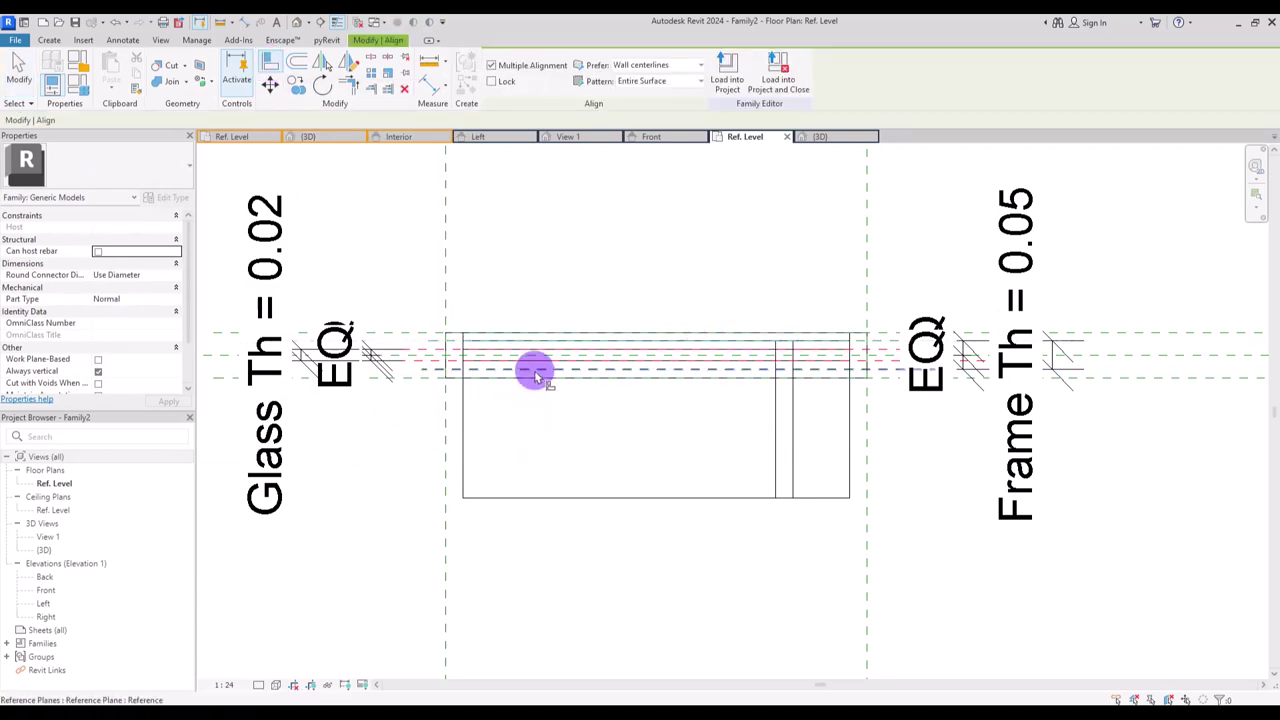
pyautogui.click(543, 497)
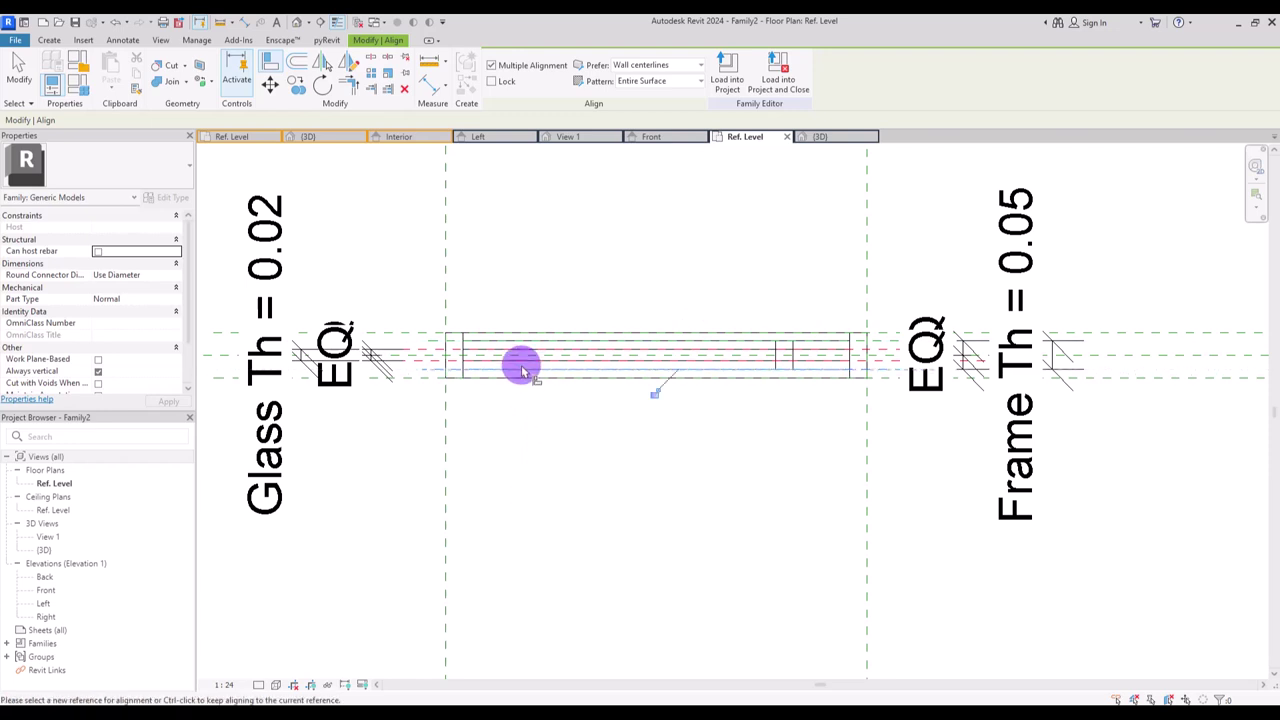
pyautogui.press('Escape')
pyautogui.press('Escape')
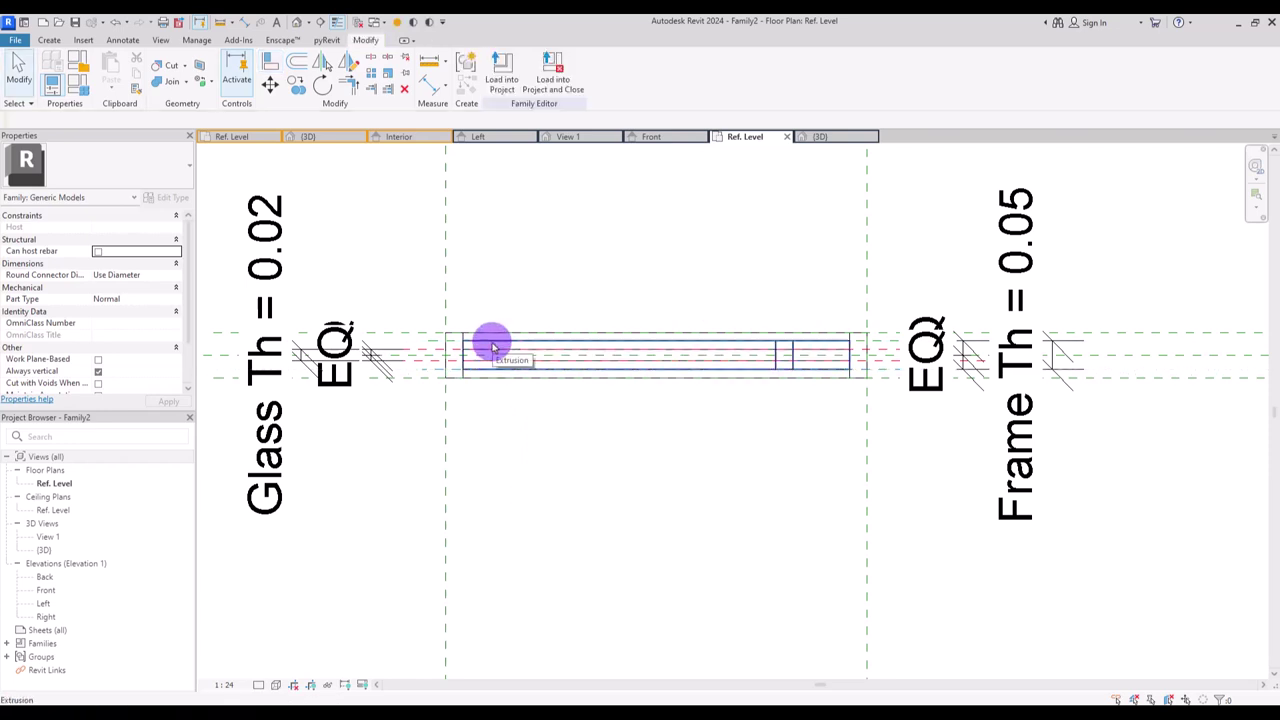
# - Associate the inner frame extrusion's material with the Metal family parameter
pyautogui.click(492, 347)
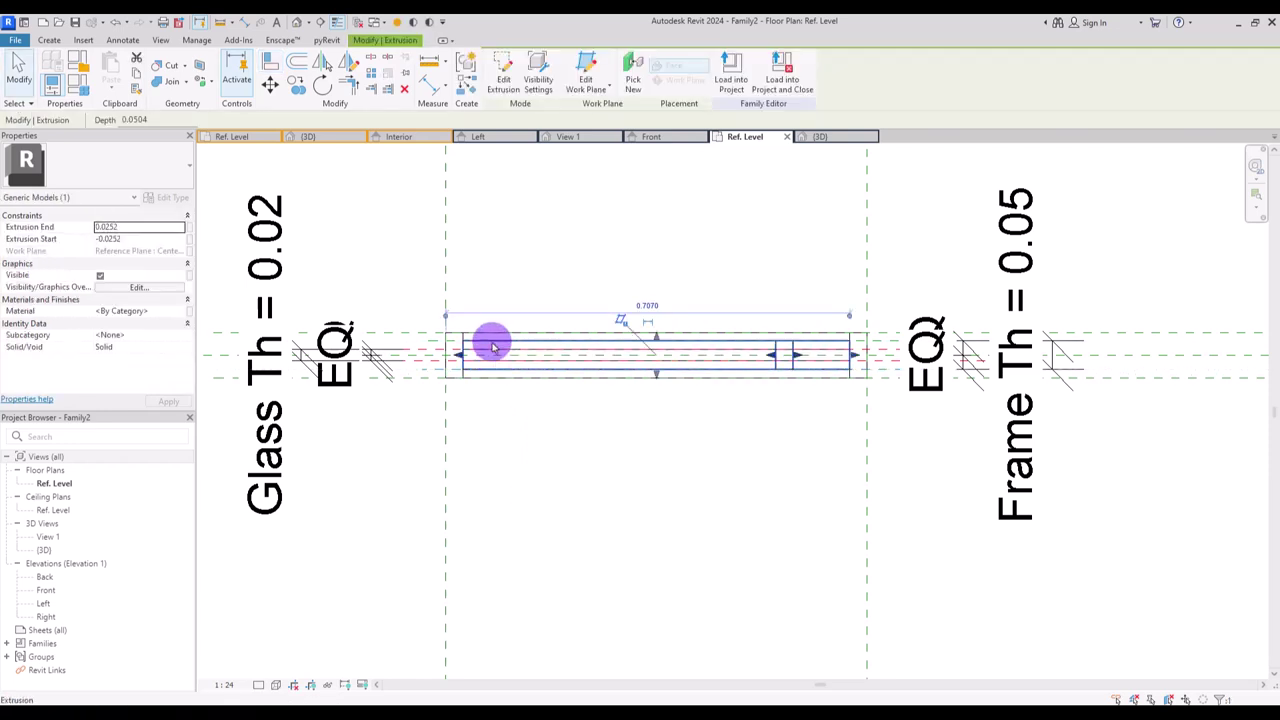
pyautogui.click(188, 311)
pyautogui.click(492, 262)
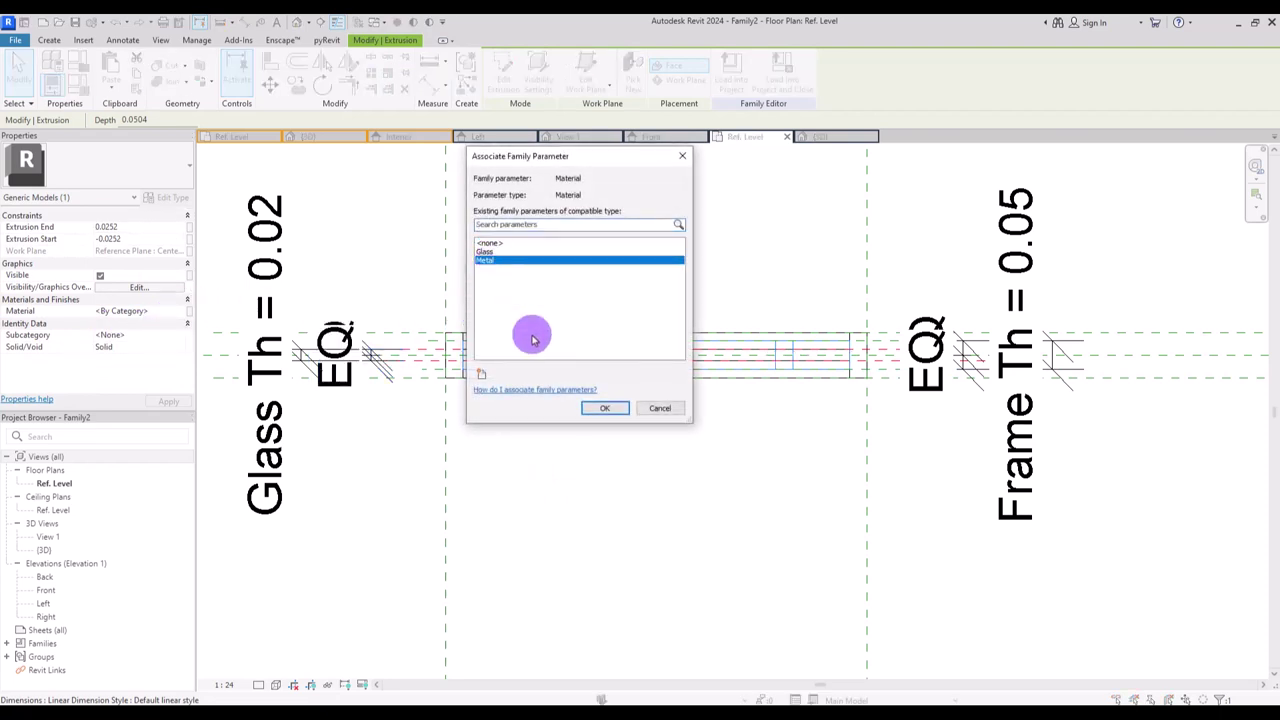
pyautogui.click(604, 408)
pyautogui.click(533, 437)
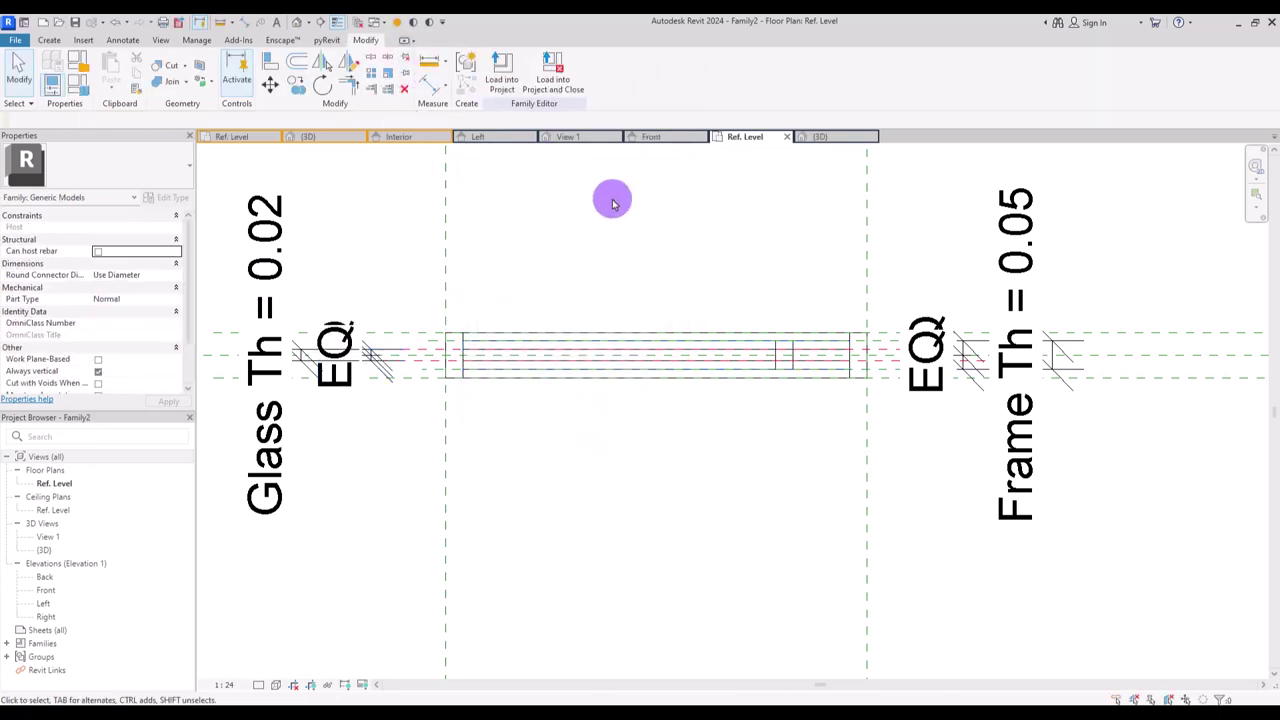
# - From the 3D view, open the inner frame extrusion's sketch for editing and show it in the Front elevation
pyautogui.click(737, 136)
pyautogui.keyDown('shift'); pyautogui.moveTo(480, 331); pyautogui.dragTo(411, 343, button='middle'); pyautogui.keyUp('shift')
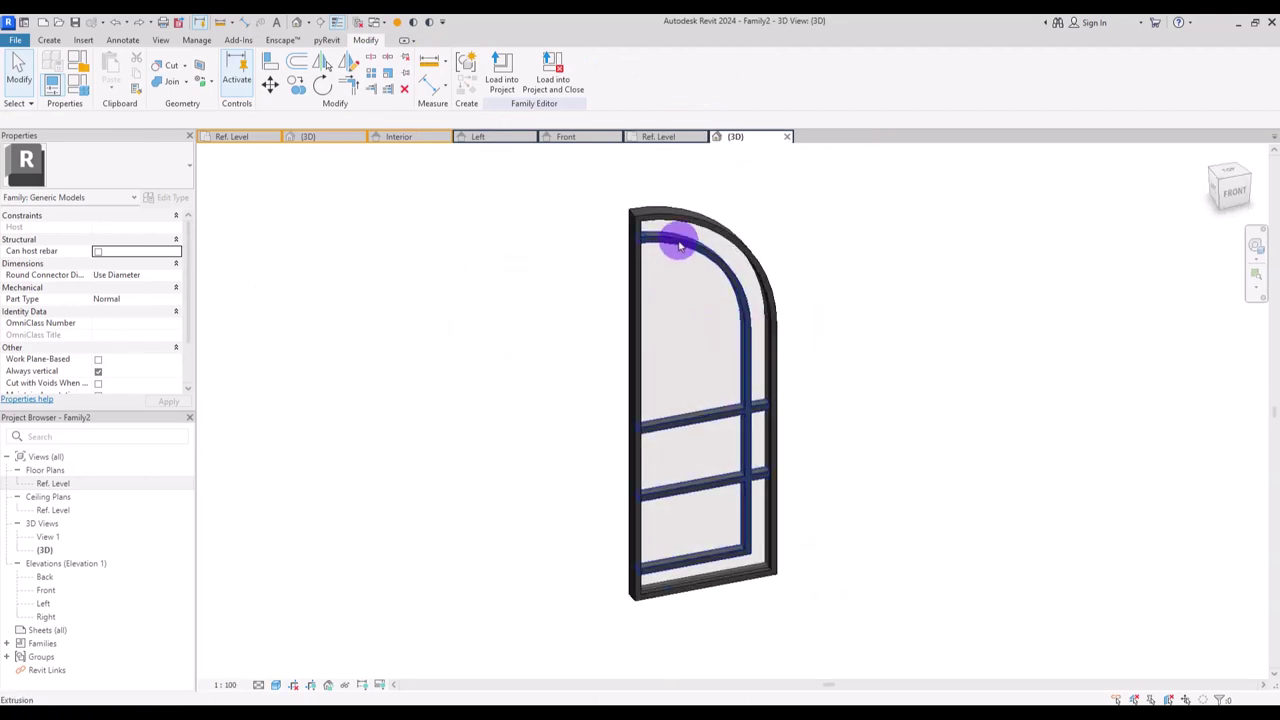
pyautogui.click(676, 242)
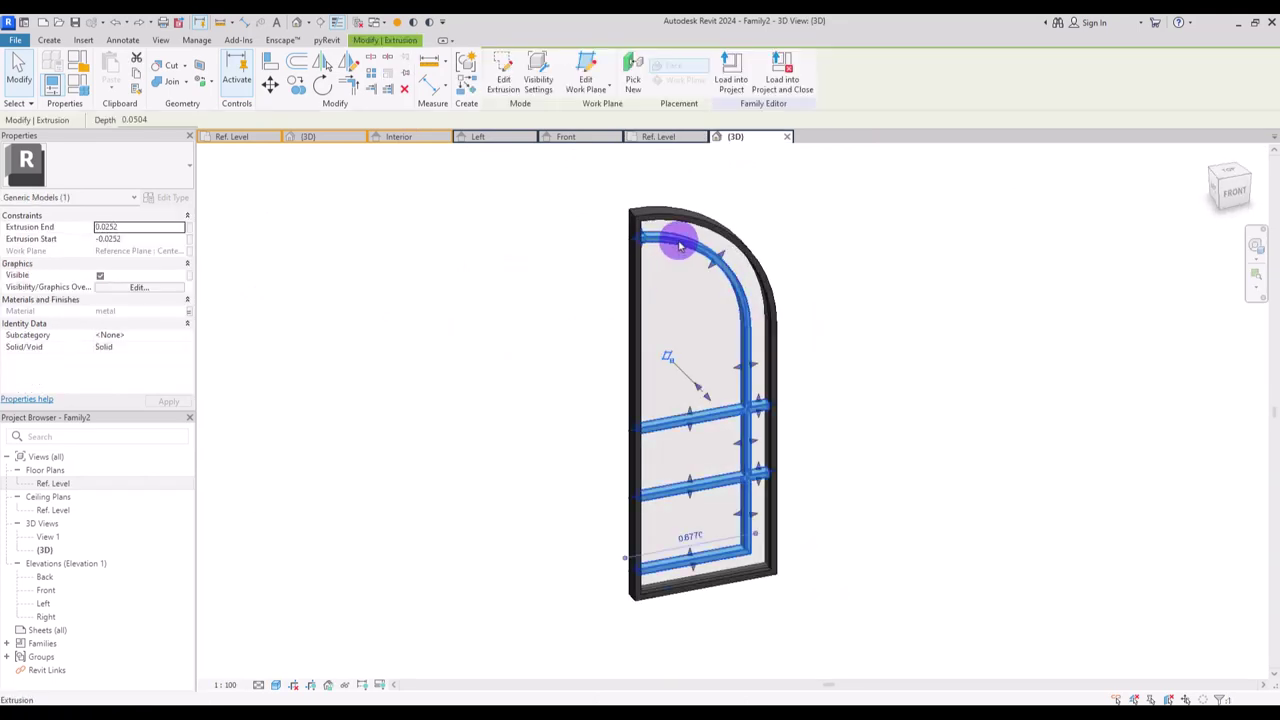
pyautogui.click(503, 75)
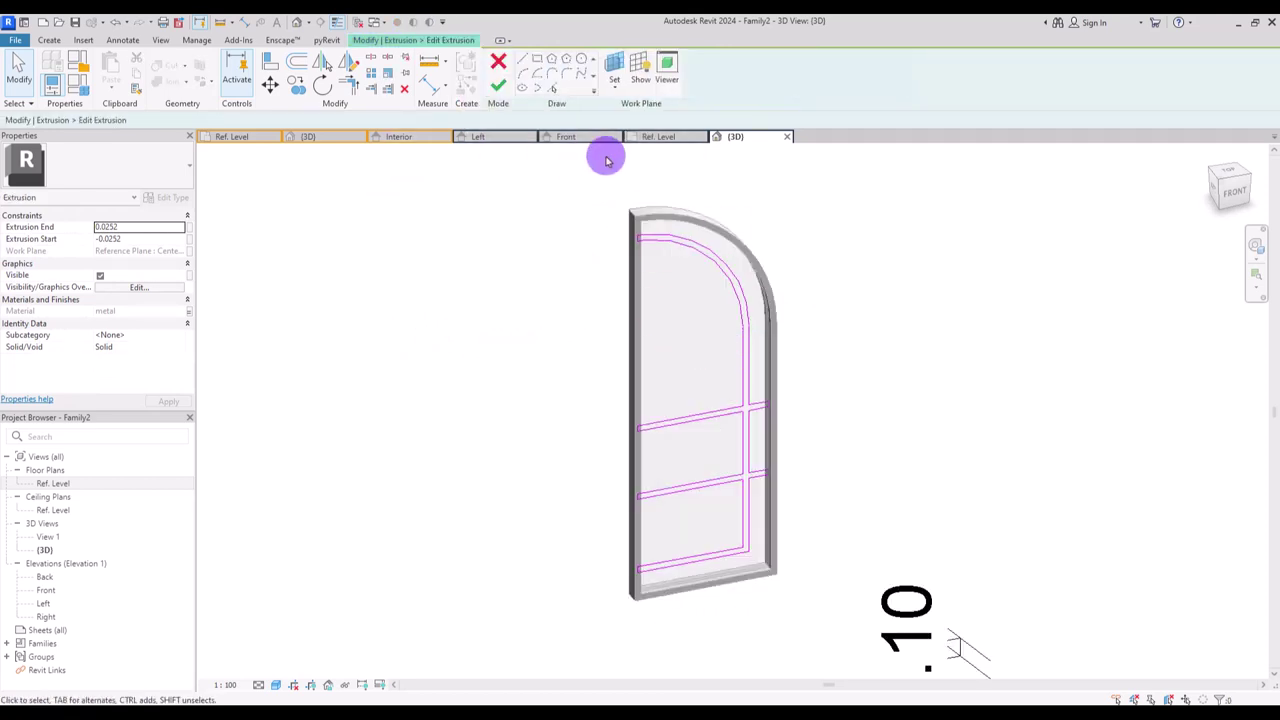
pyautogui.click(568, 136)
pyautogui.moveTo(777, 360); pyautogui.dragTo(803, 229, button='middle')
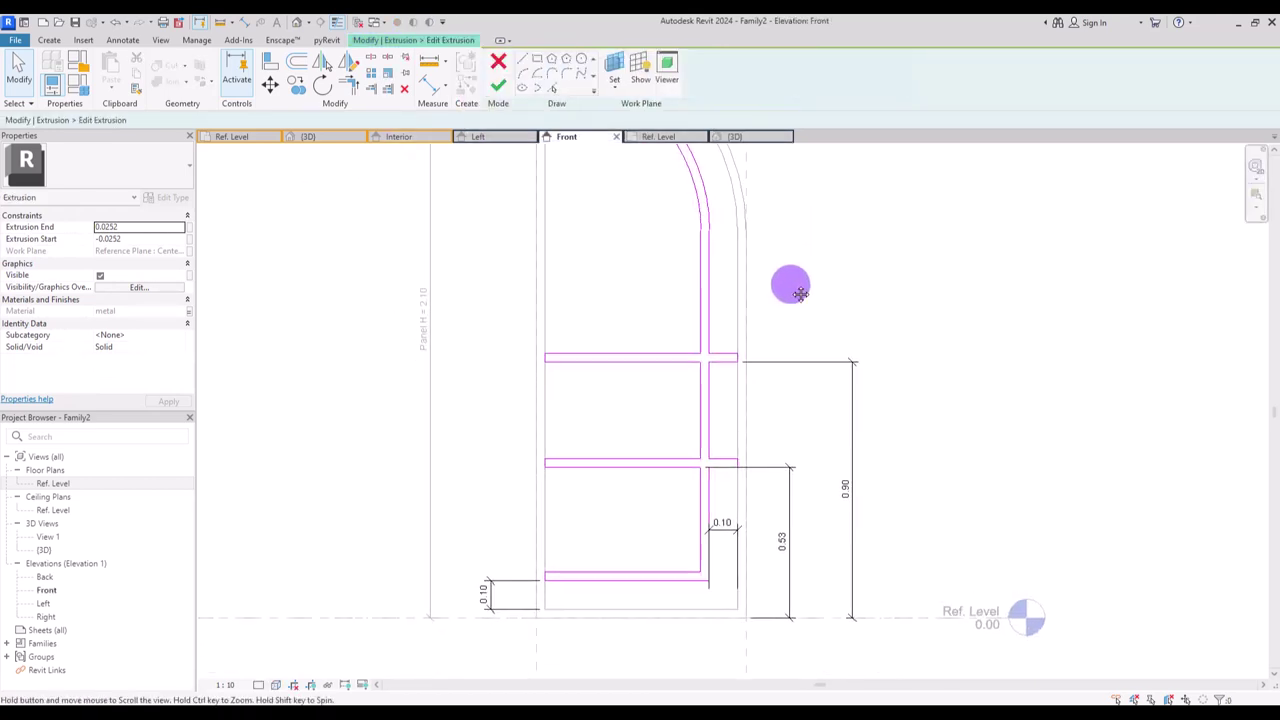
pyautogui.moveTo(800, 293); pyautogui.dragTo(808, 236, button='middle')
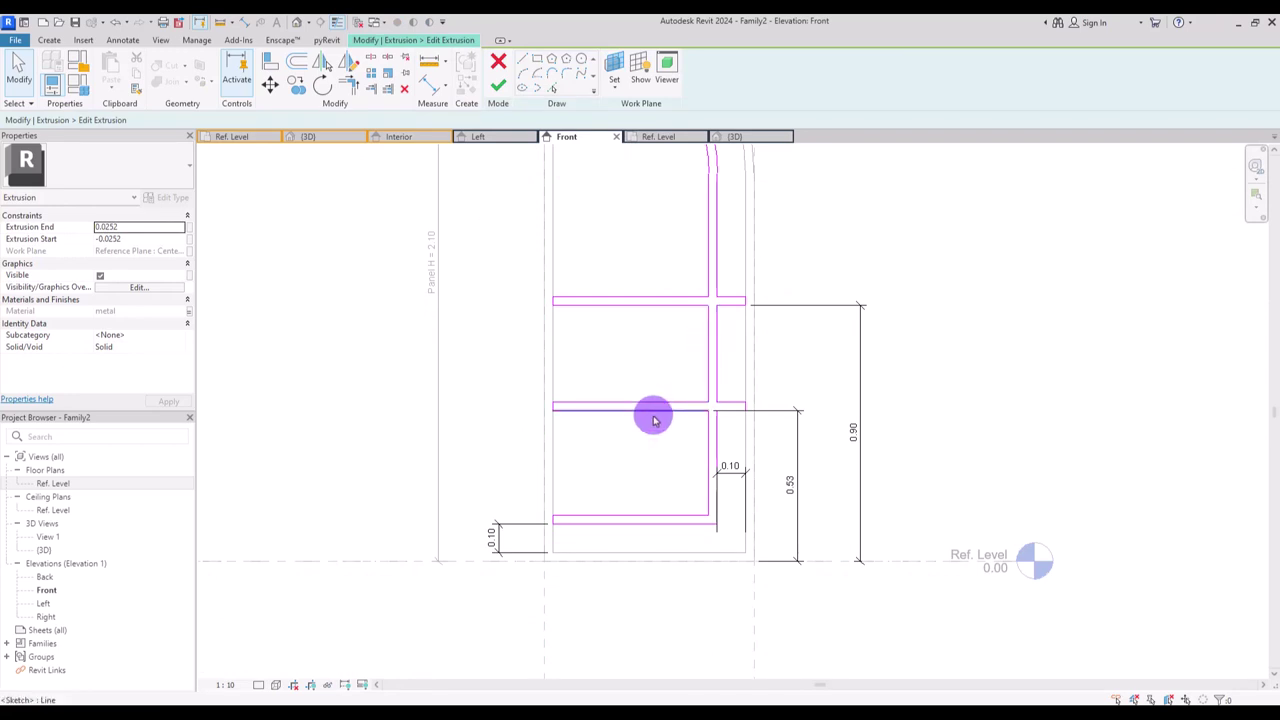
pyautogui.moveTo(540, 288); pyautogui.dragTo(503, 300, button='middle')
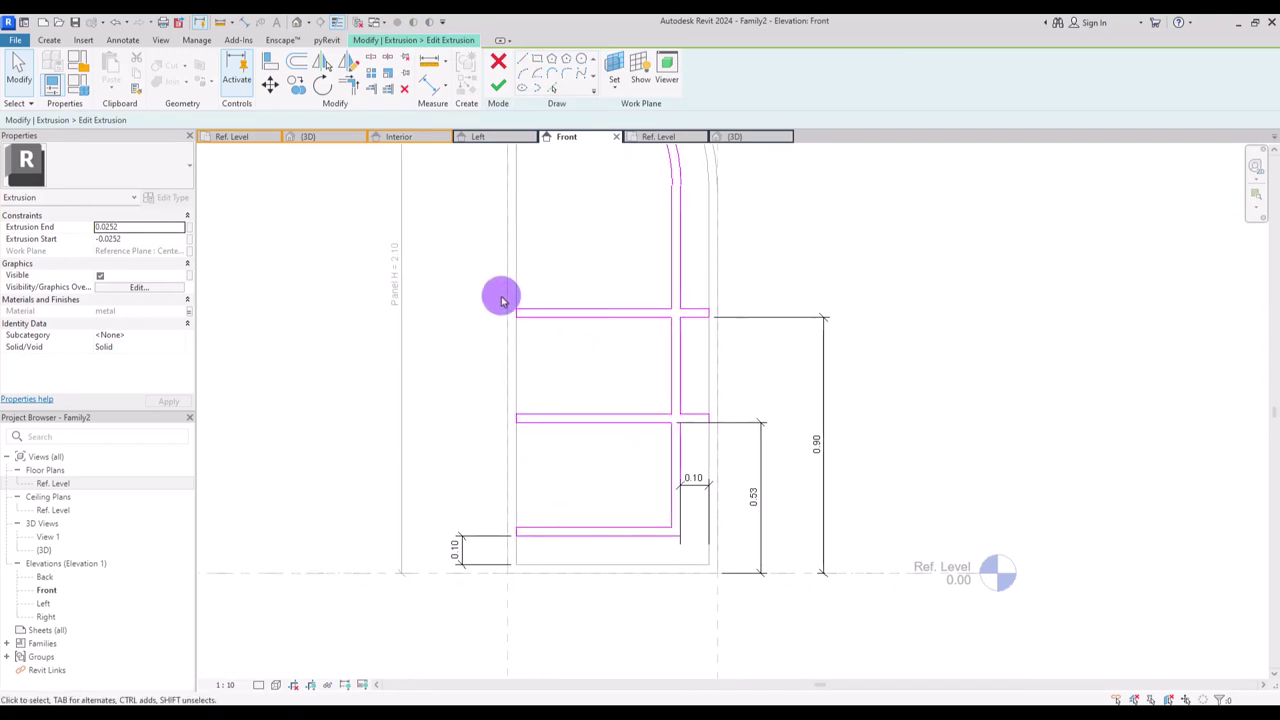
# - Add aligned dimensions across the thickness of the three horizontal bars in the sketch
pyautogui.click(430, 84)
pyautogui.click(543, 310)
pyautogui.click(543, 318)
pyautogui.click(440, 313)
pyautogui.click(530, 413)
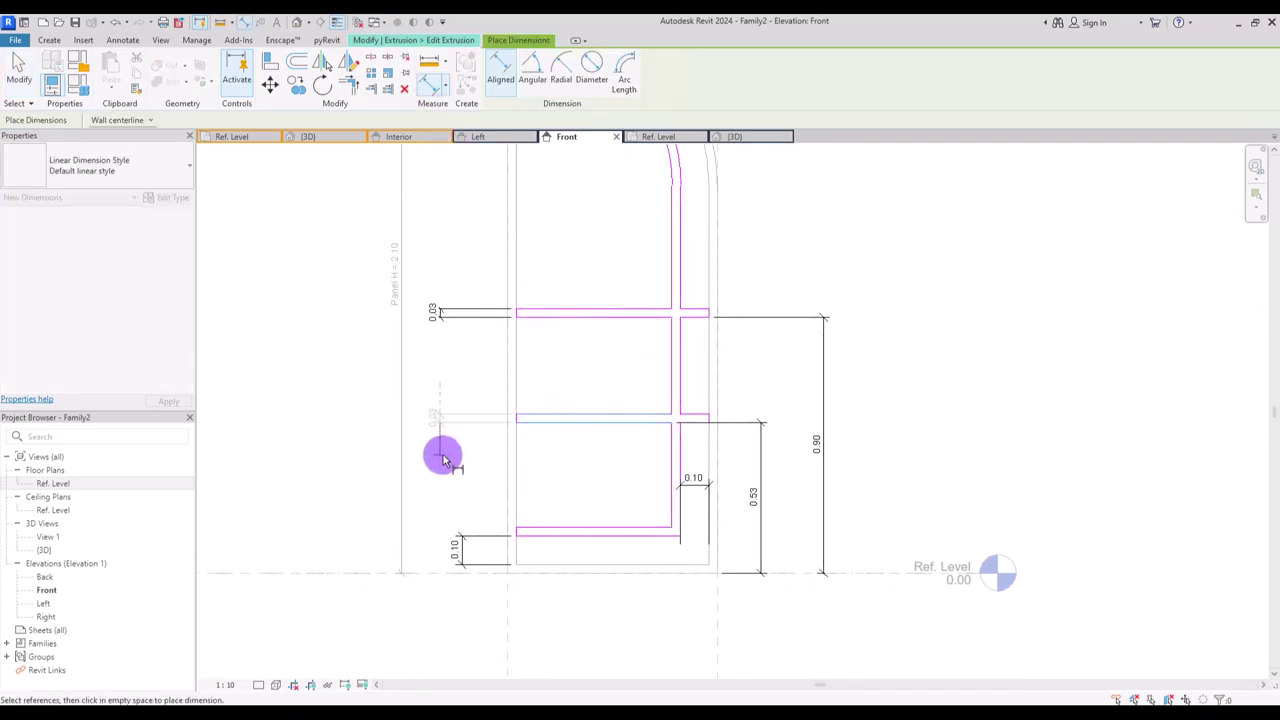
pyautogui.click(443, 458)
pyautogui.click(545, 528)
pyautogui.click(545, 536)
pyautogui.click(440, 532)
# - Add aligned dimensions across the thickness of each vertical bar segment and of the arched bar at its upper end
pyautogui.click(672, 443)
pyautogui.click(680, 443)
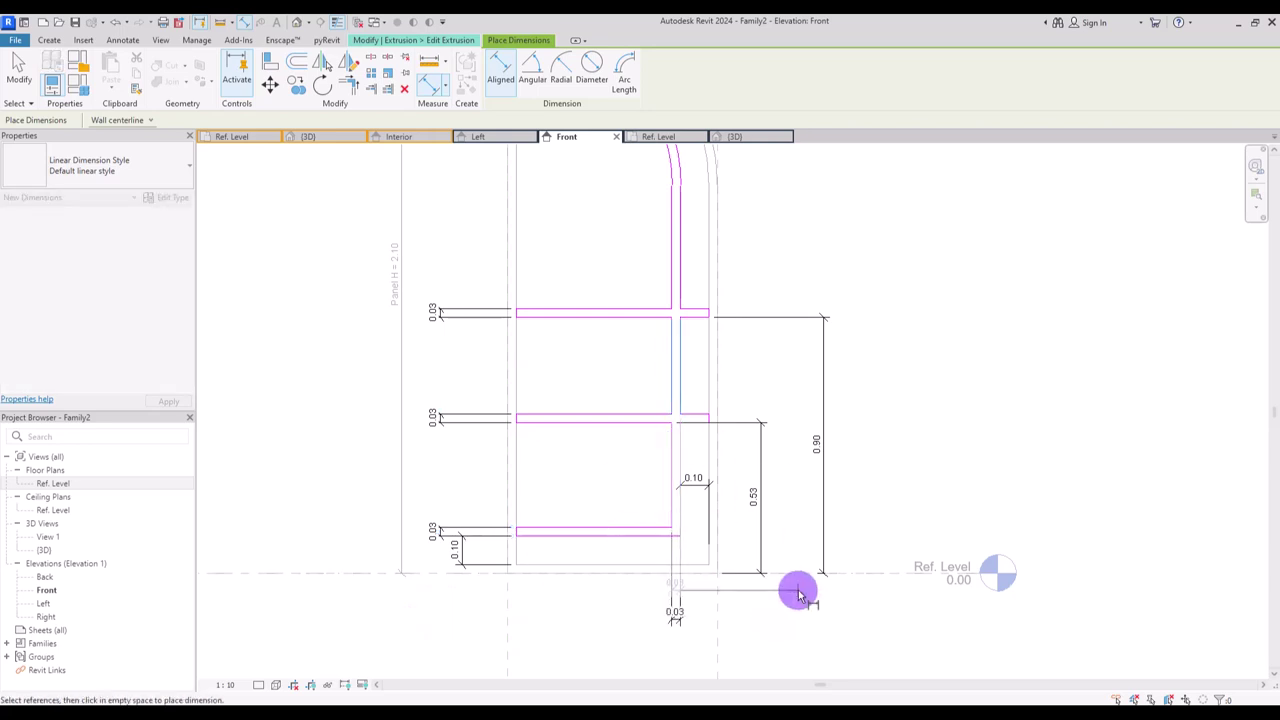
pyautogui.keyDown('ctrl'); pyautogui.scroll(-3, 737, 551); pyautogui.keyUp('ctrl')
pyautogui.keyDown('ctrl'); pyautogui.scroll(8, 477, 240); pyautogui.keyUp('ctrl')
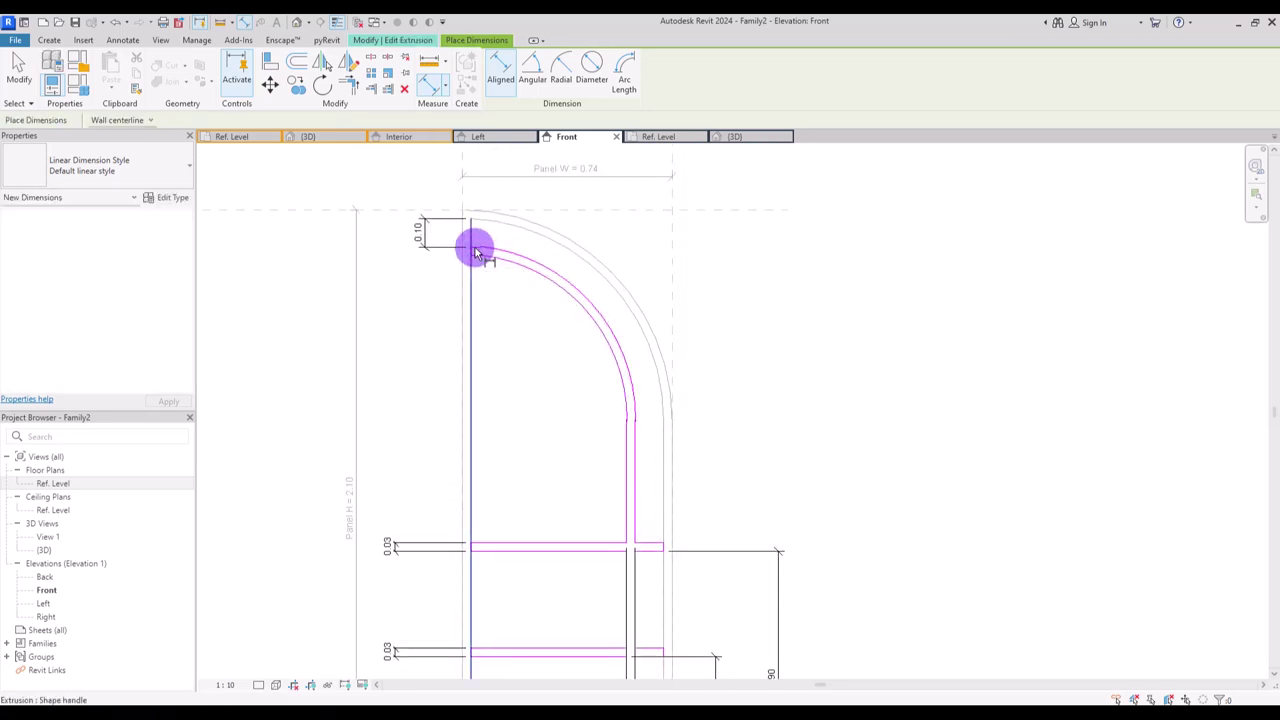
pyautogui.click(477, 258)
pyautogui.press('Escape')
pyautogui.press('Escape')
pyautogui.keyDown('ctrl'); pyautogui.scroll(-5, 405, 330); pyautogui.keyUp('ctrl')
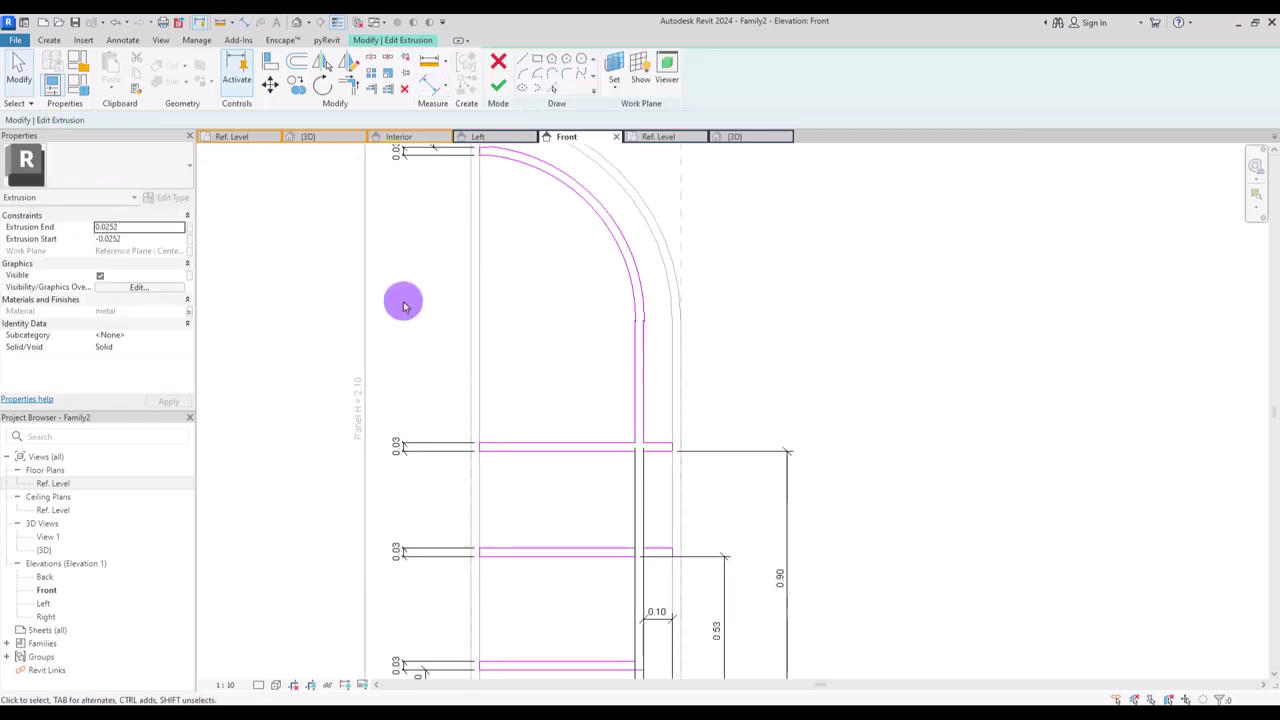
# - Label all the bar thickness dimensions together with a new type parameter named A
pyautogui.moveTo(403, 297); pyautogui.dragTo(498, 580)
pyautogui.click(625, 71)
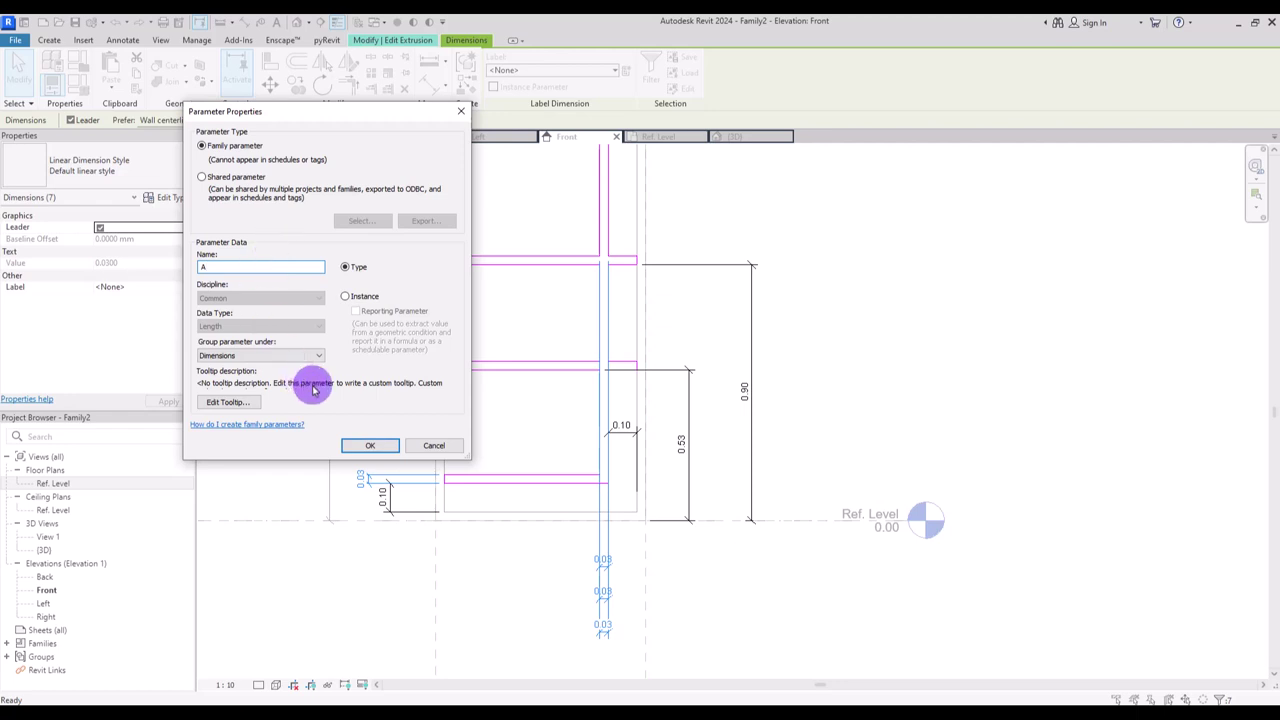
pyautogui.write('A')
pyautogui.click(370, 446)
pyautogui.click(686, 314)
pyautogui.keyDown('ctrl'); pyautogui.scroll(3, 870, 318); pyautogui.keyUp('ctrl')
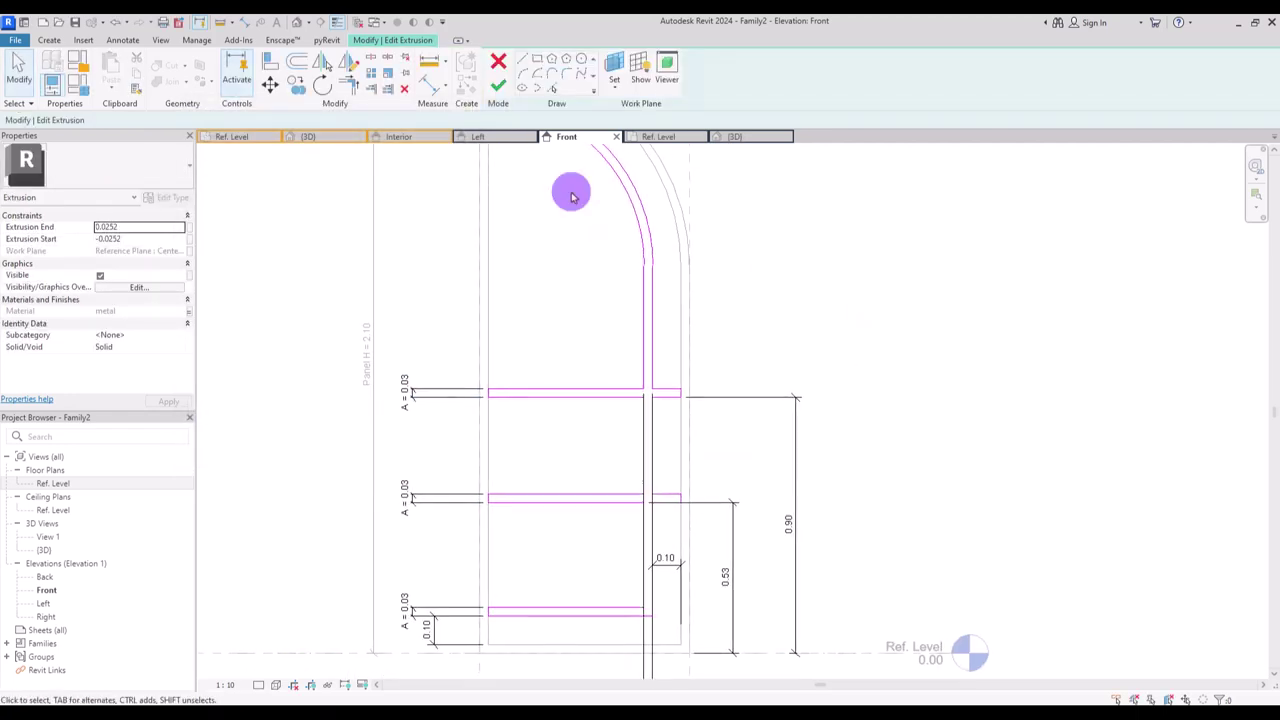
# - Dimension the gap between the upper vertical bar segment and the outer frame's inner edge, and finish the extrusion sketch
pyautogui.click(430, 88)
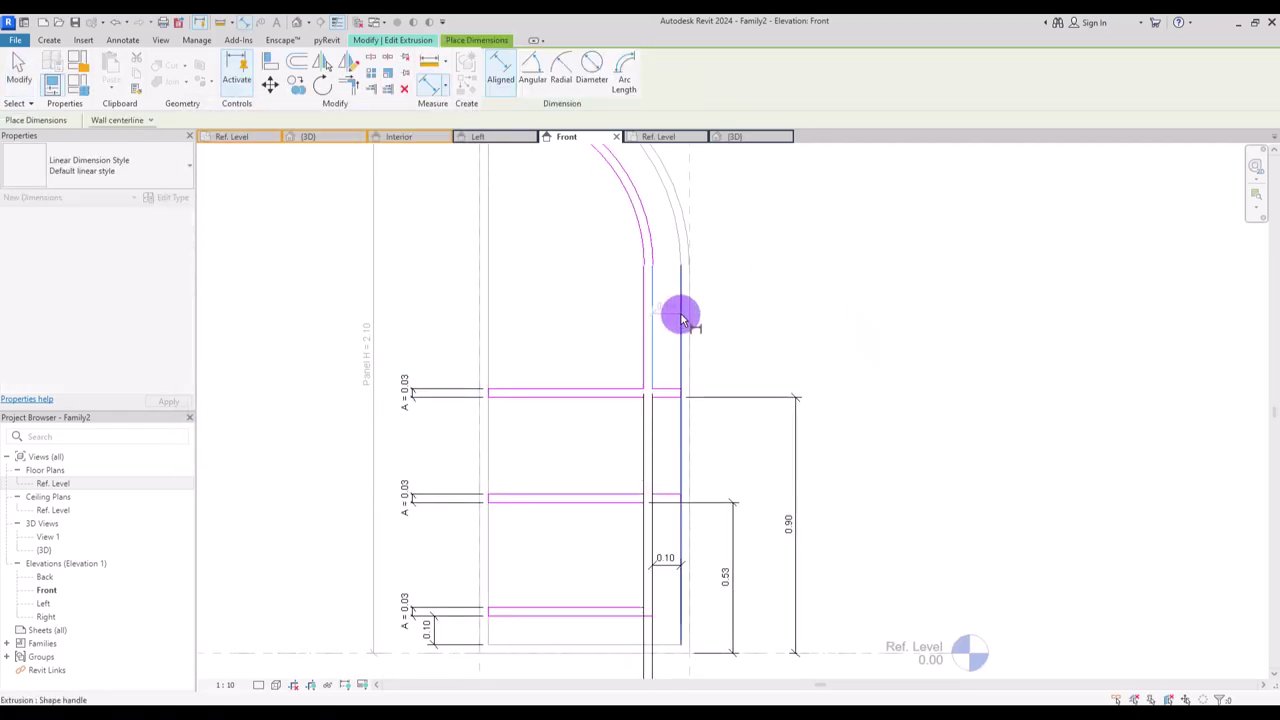
pyautogui.moveTo(886, 494); pyautogui.dragTo(877, 278, button='middle')
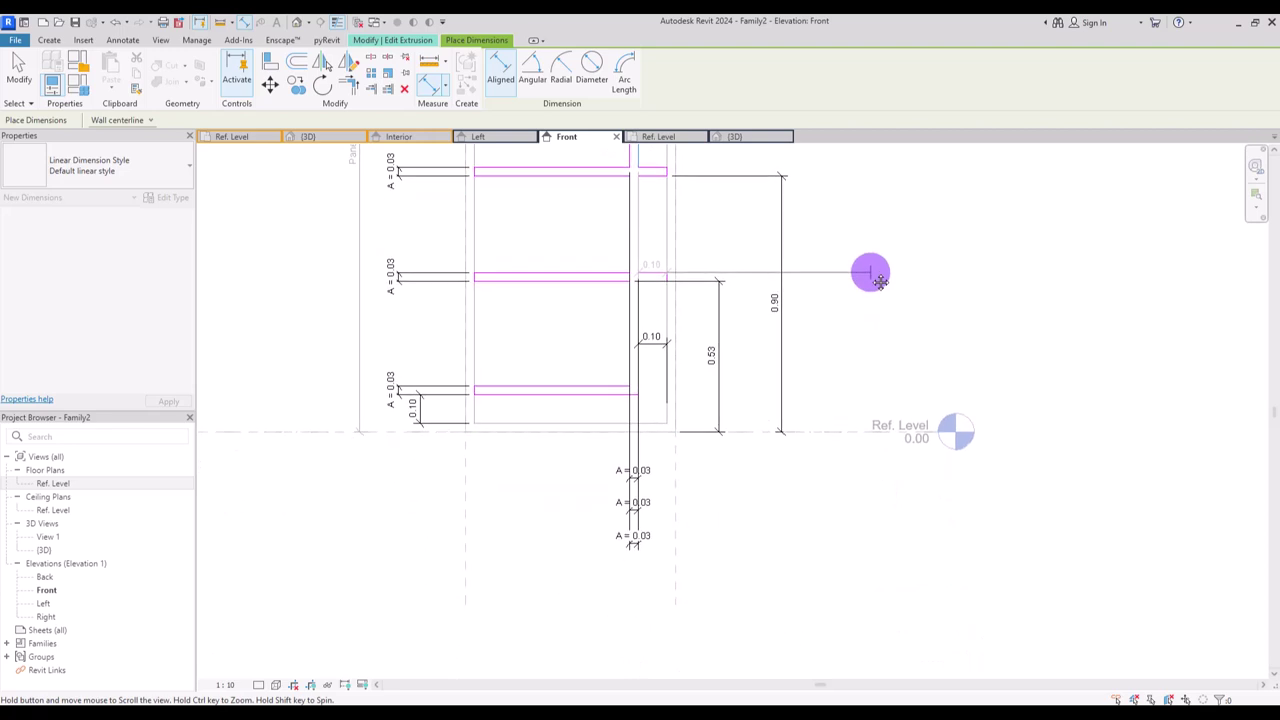
pyautogui.click(874, 220)
pyautogui.press('Escape')
pyautogui.press('Escape')
pyautogui.keyDown('ctrl'); pyautogui.scroll(3, 786, 274); pyautogui.keyUp('ctrl')
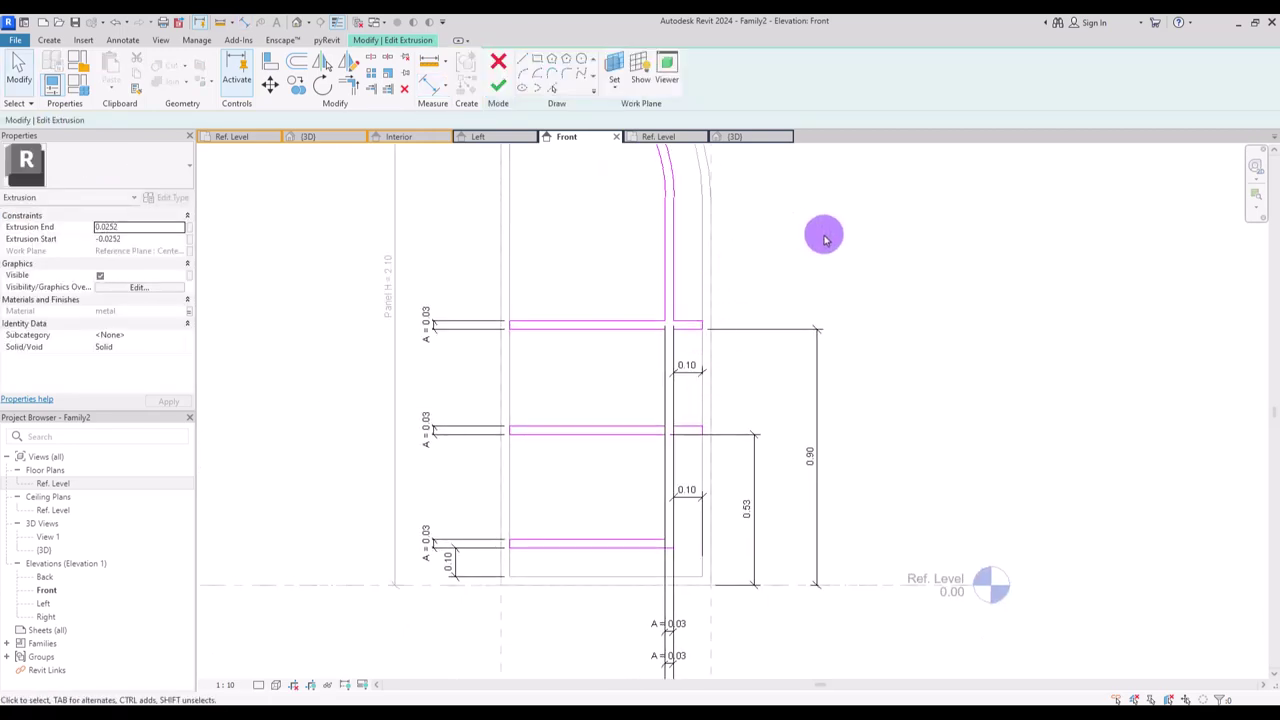
pyautogui.keyDown('ctrl'); pyautogui.scroll(3, 825, 238); pyautogui.keyUp('ctrl')
pyautogui.click(498, 85)
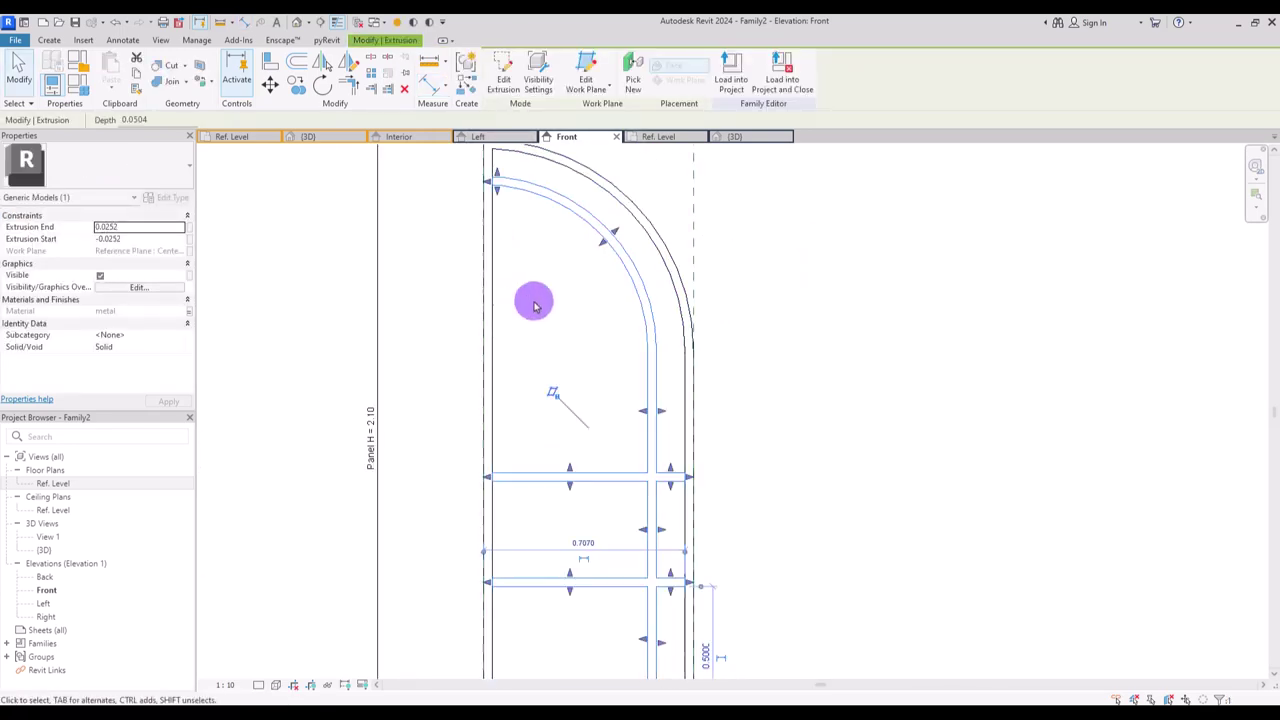
# - Test the panel in the 3D view by applying a Panel H of 2.3 and a Panel W of 0.8 in the family types
pyautogui.click(736, 136)
pyautogui.keyDown('shift'); pyautogui.moveTo(629, 243); pyautogui.dragTo(444, 333, button='middle'); pyautogui.keyUp('shift')
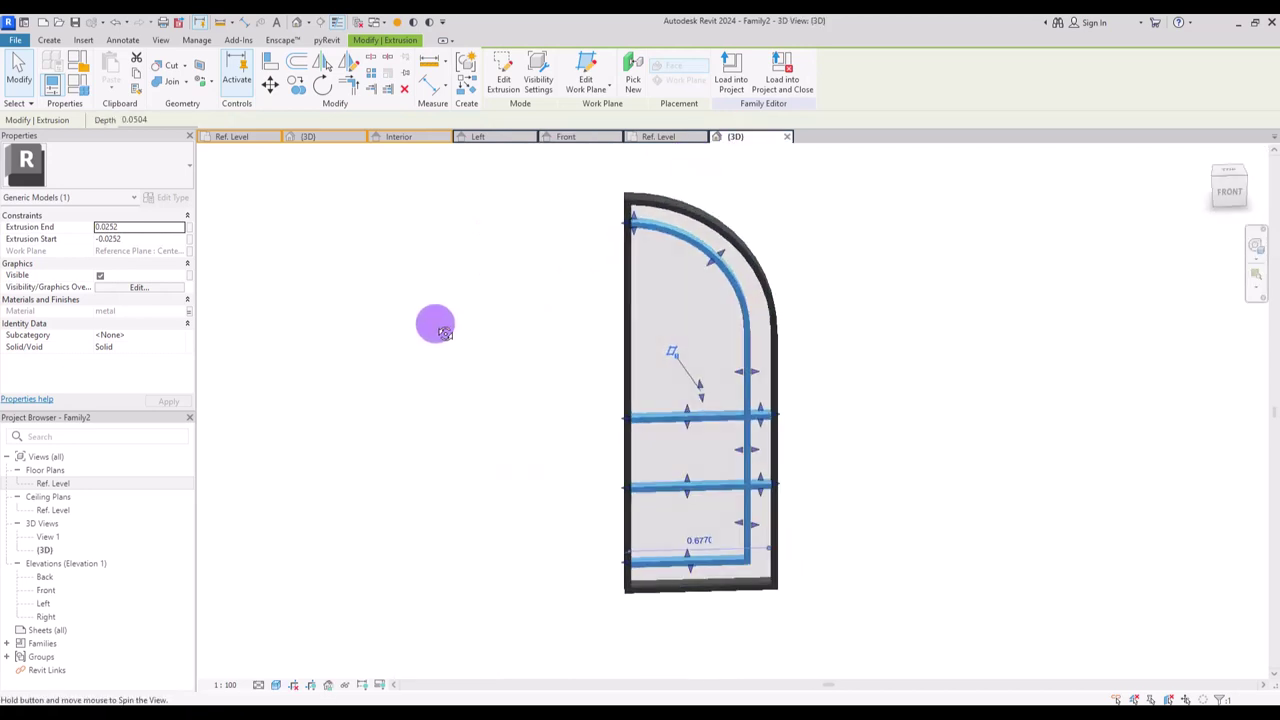
pyautogui.press('Escape')
pyautogui.keyDown('shift'); pyautogui.moveTo(523, 343); pyautogui.dragTo(951, 343, button='middle'); pyautogui.keyUp('shift')
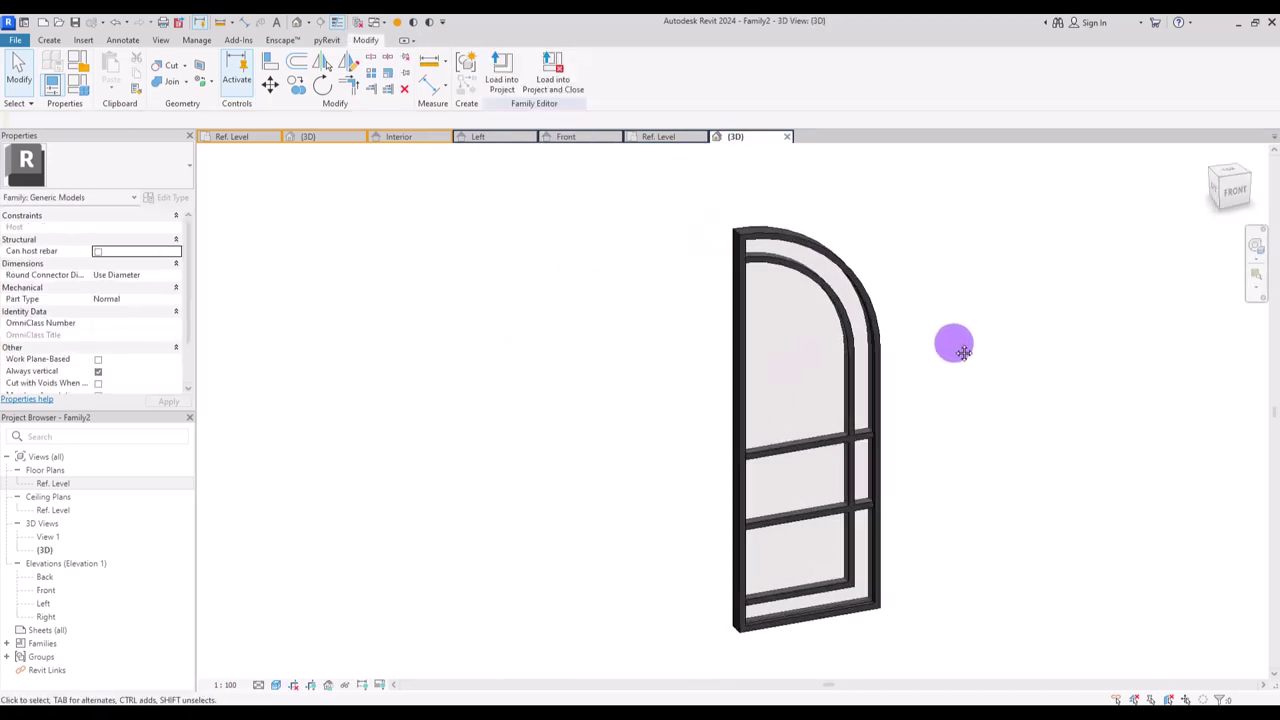
pyautogui.click(74, 87)
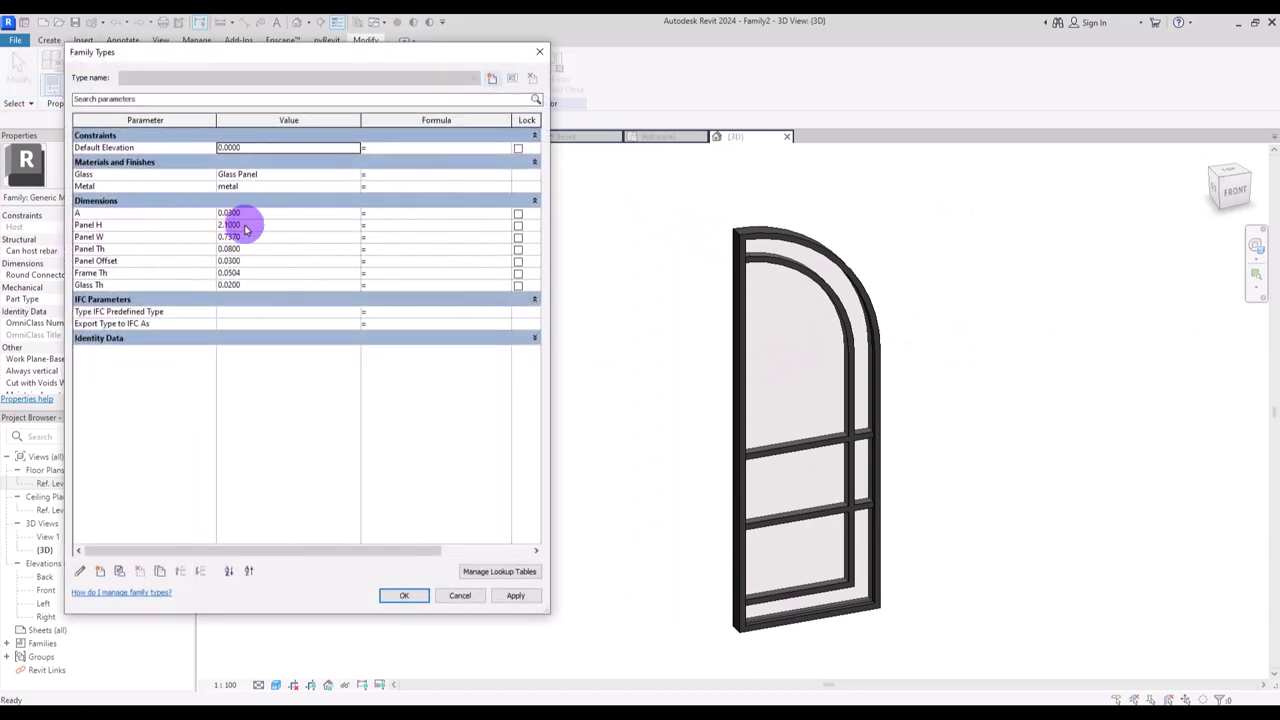
pyautogui.click(266, 232)
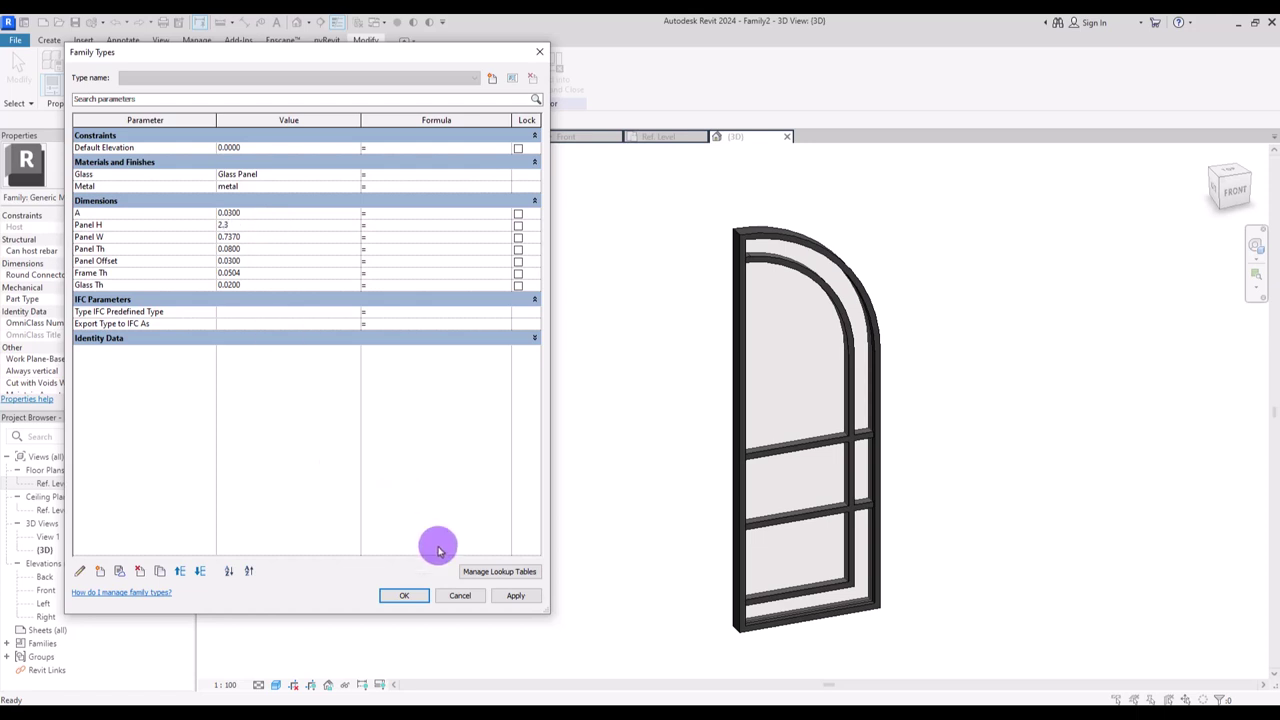
pyautogui.click(513, 595)
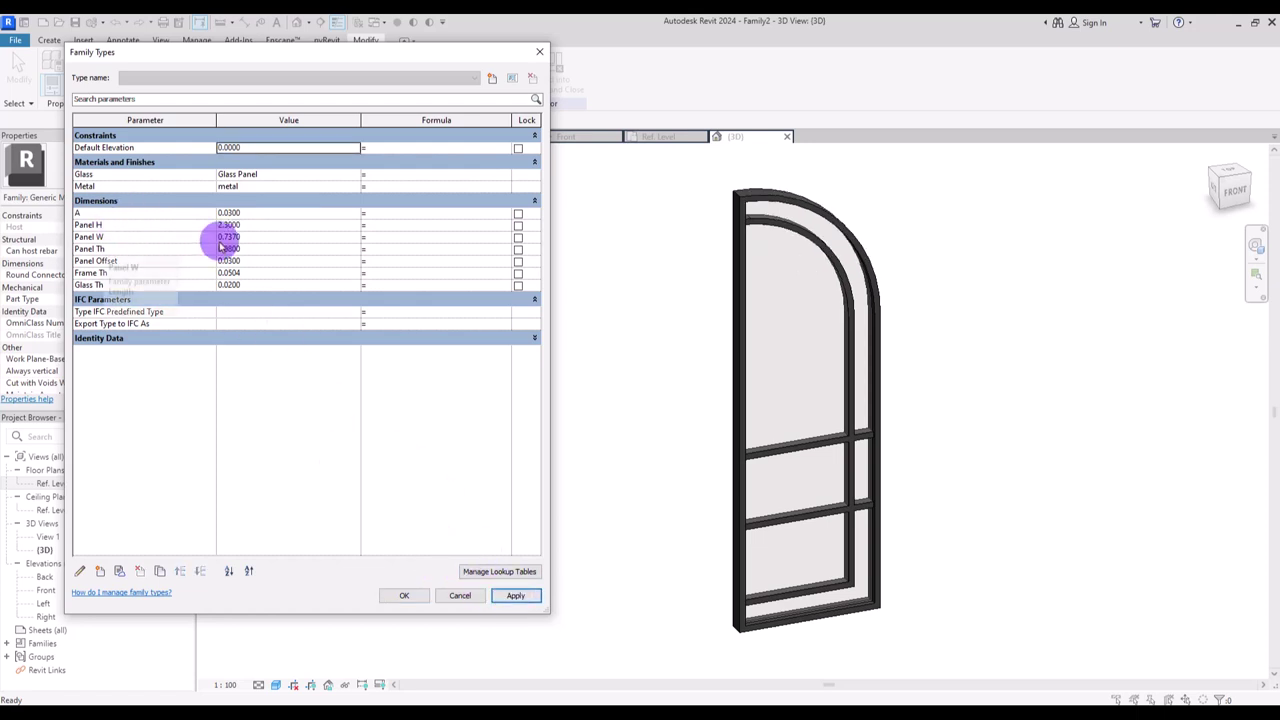
pyautogui.click(256, 240)
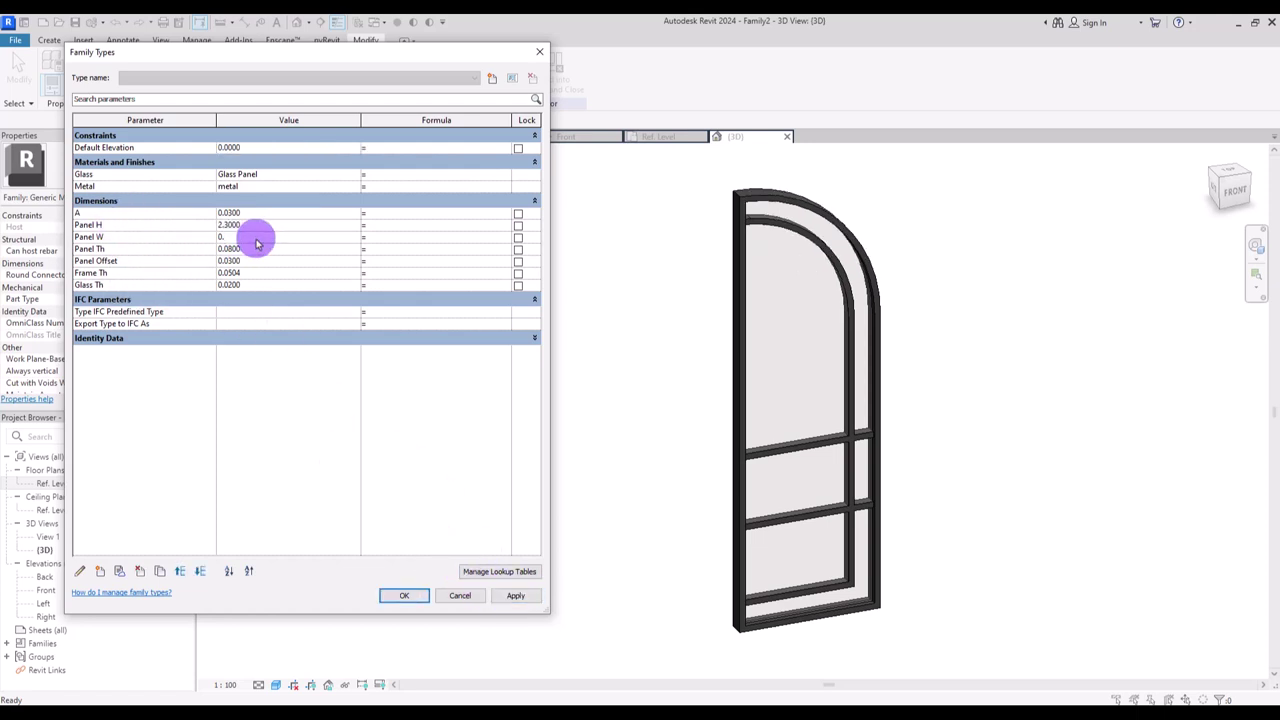
pyautogui.click(515, 595)
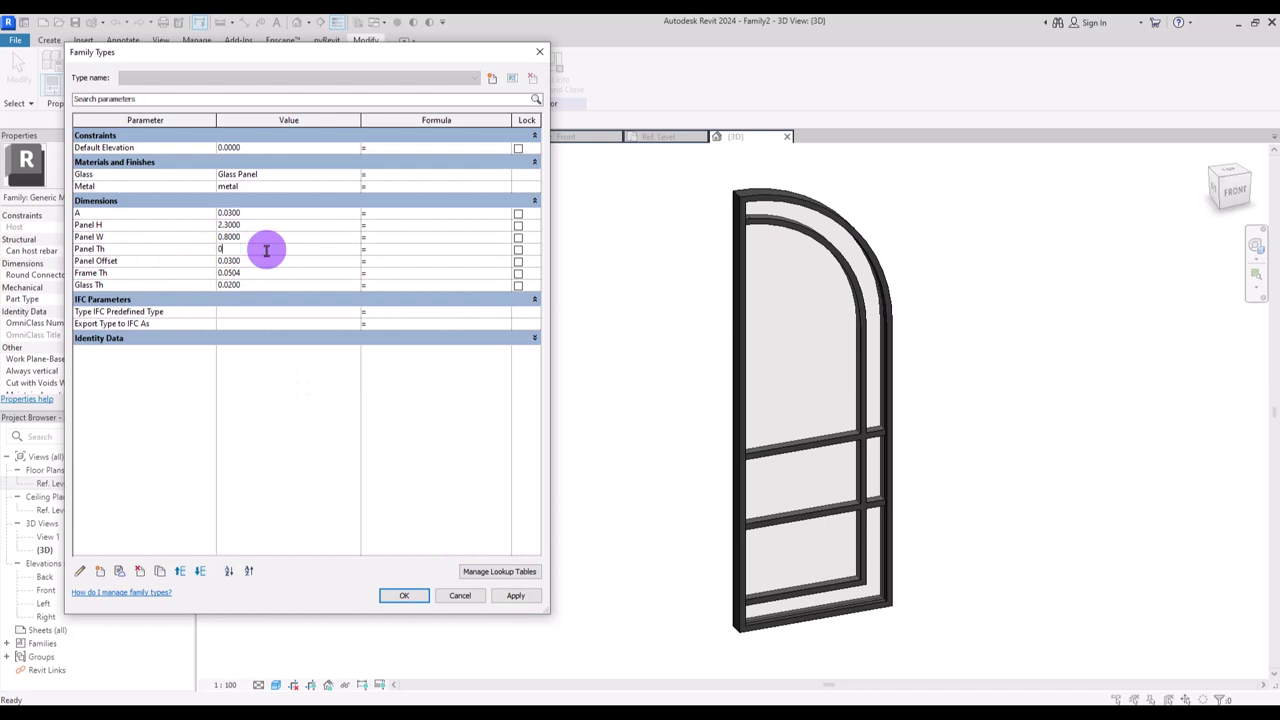
# - Test the panel with a Panel Th of 0.12 and a Panel Offset of 0.04 in the family types
pyautogui.click(515, 595)
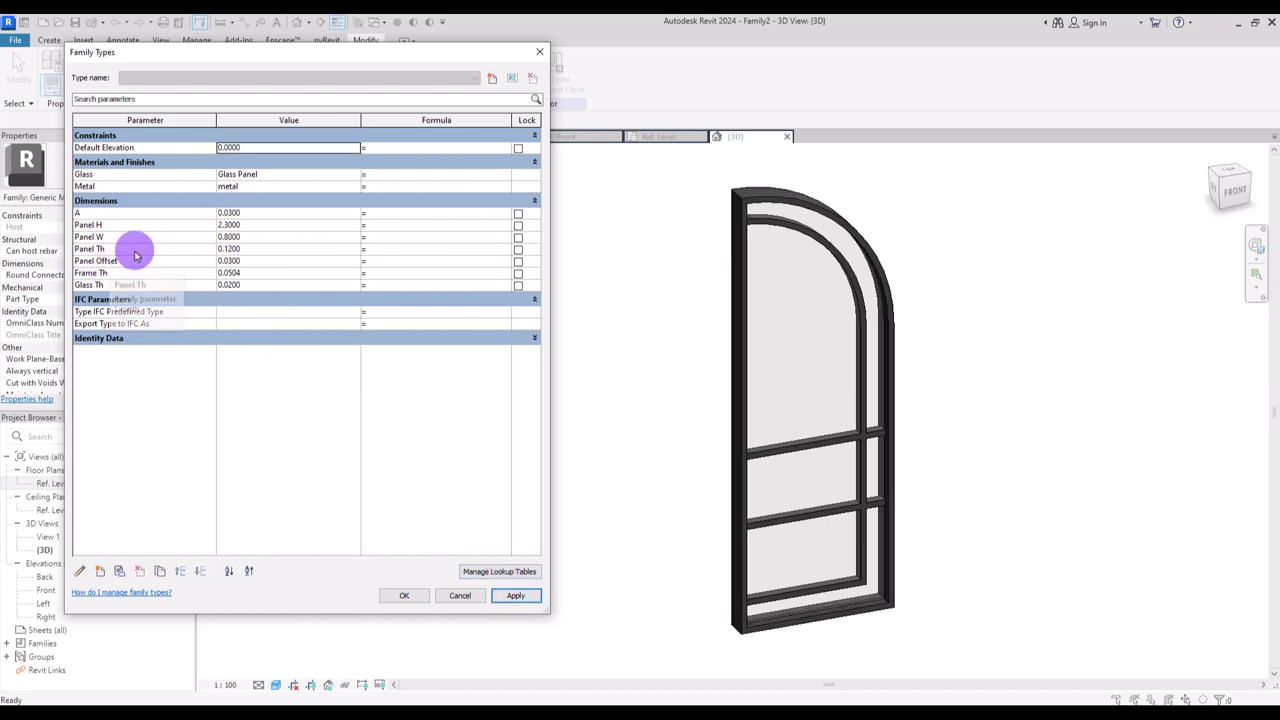
pyautogui.click(230, 261)
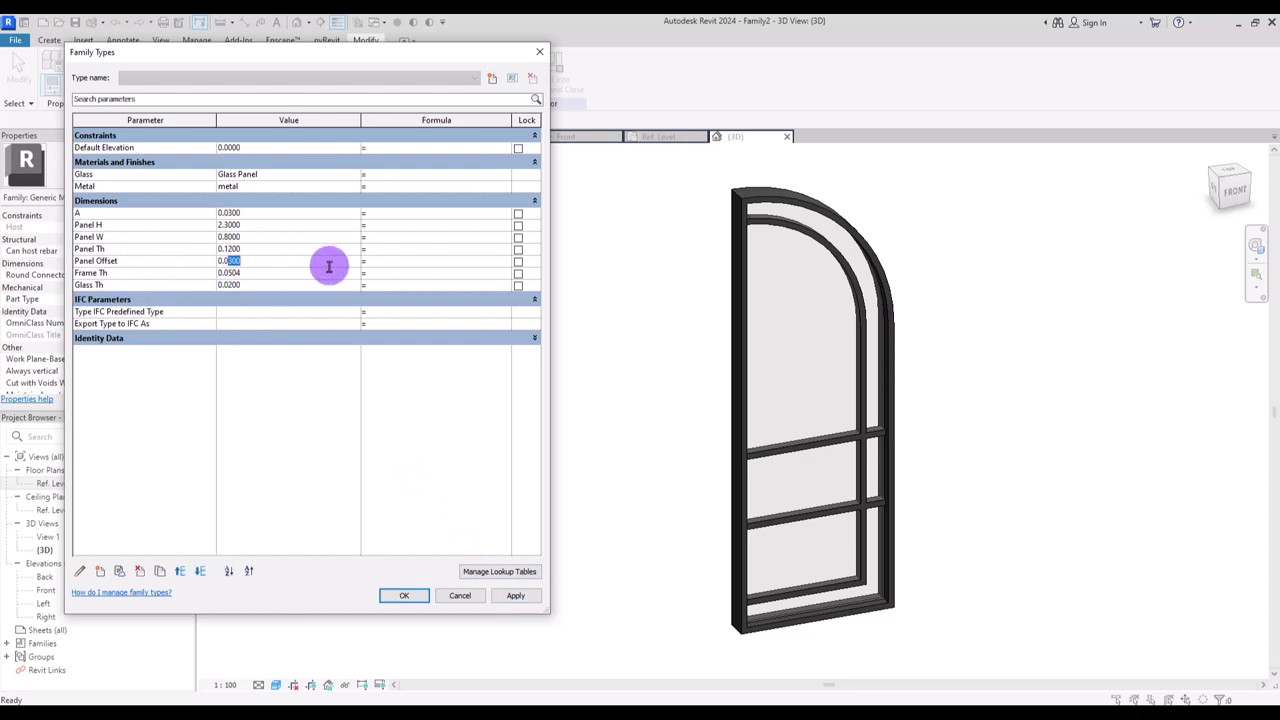
pyautogui.click(316, 364)
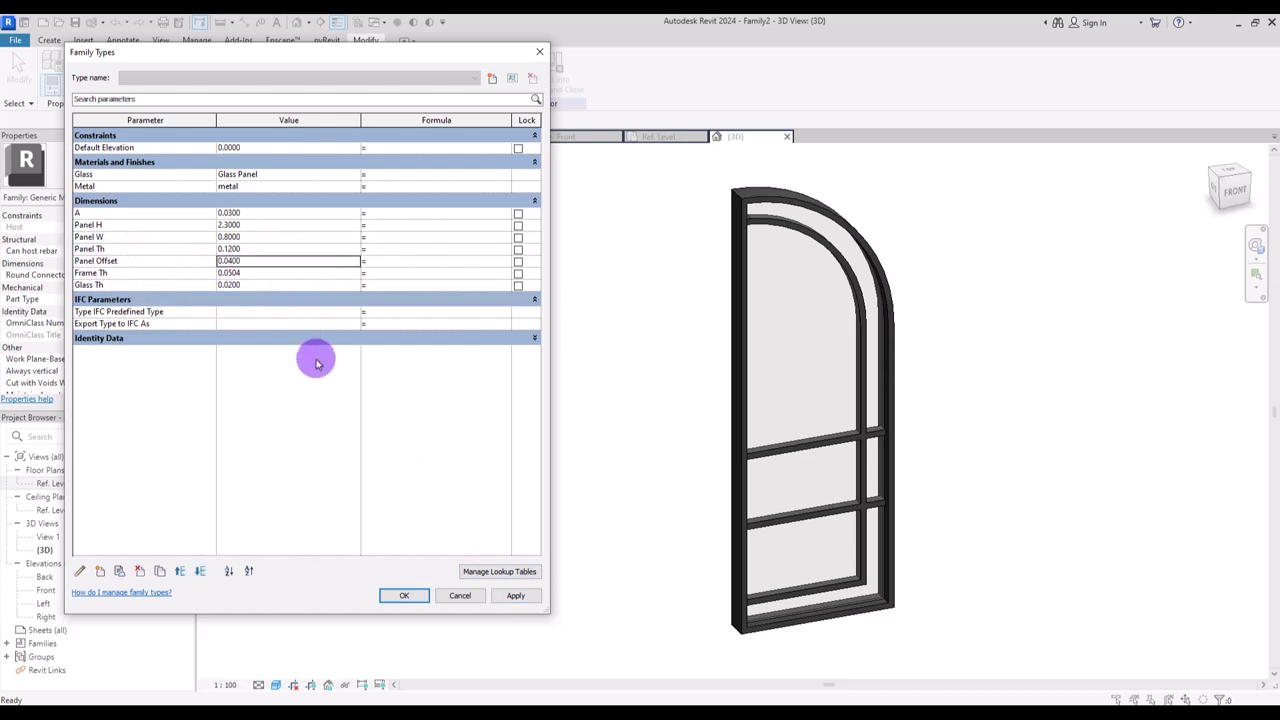
pyautogui.click(515, 596)
# - Test the bar thickness A at 0.05, return it to 0.03, and apply a Frame Th of 0.04
pyautogui.click(235, 216)
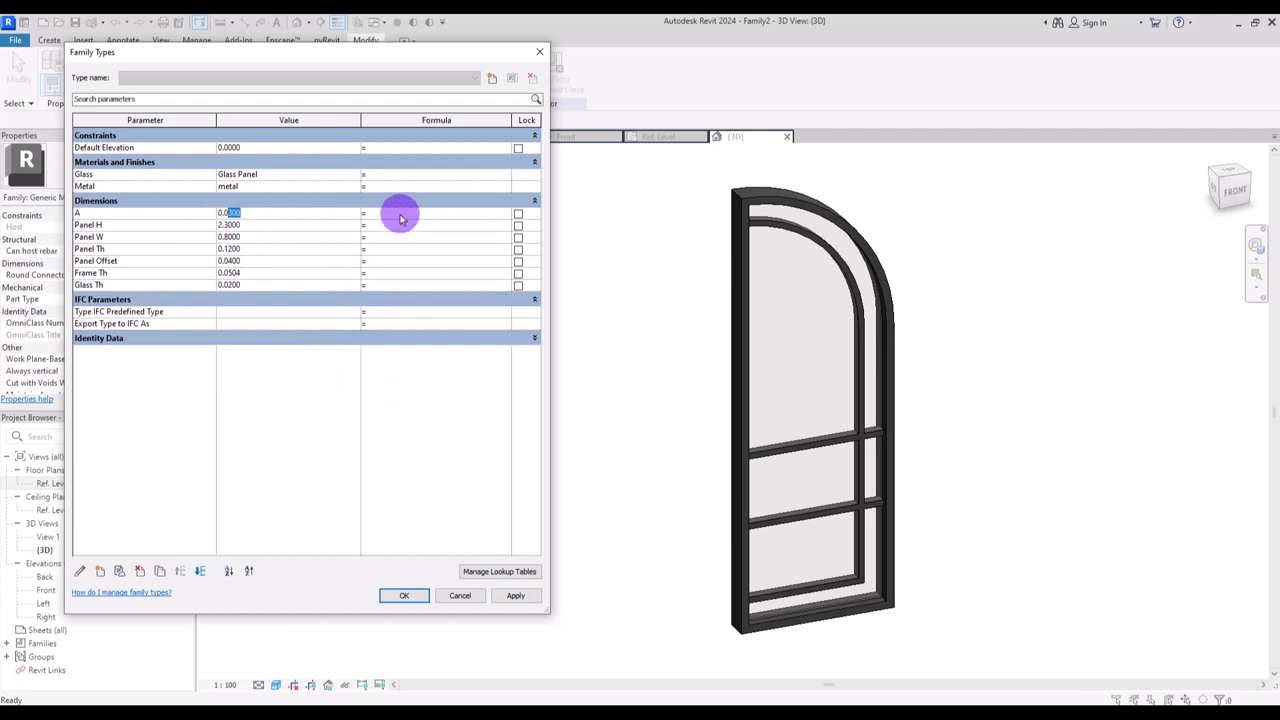
pyautogui.click(515, 596)
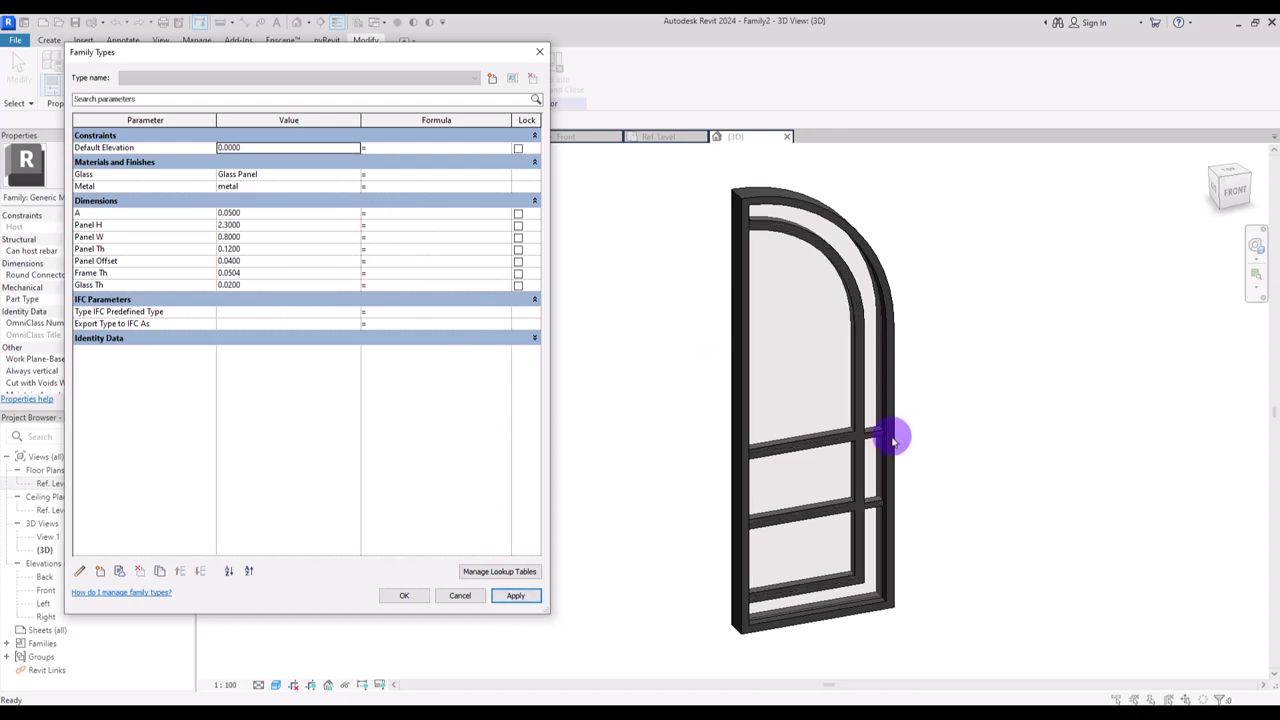
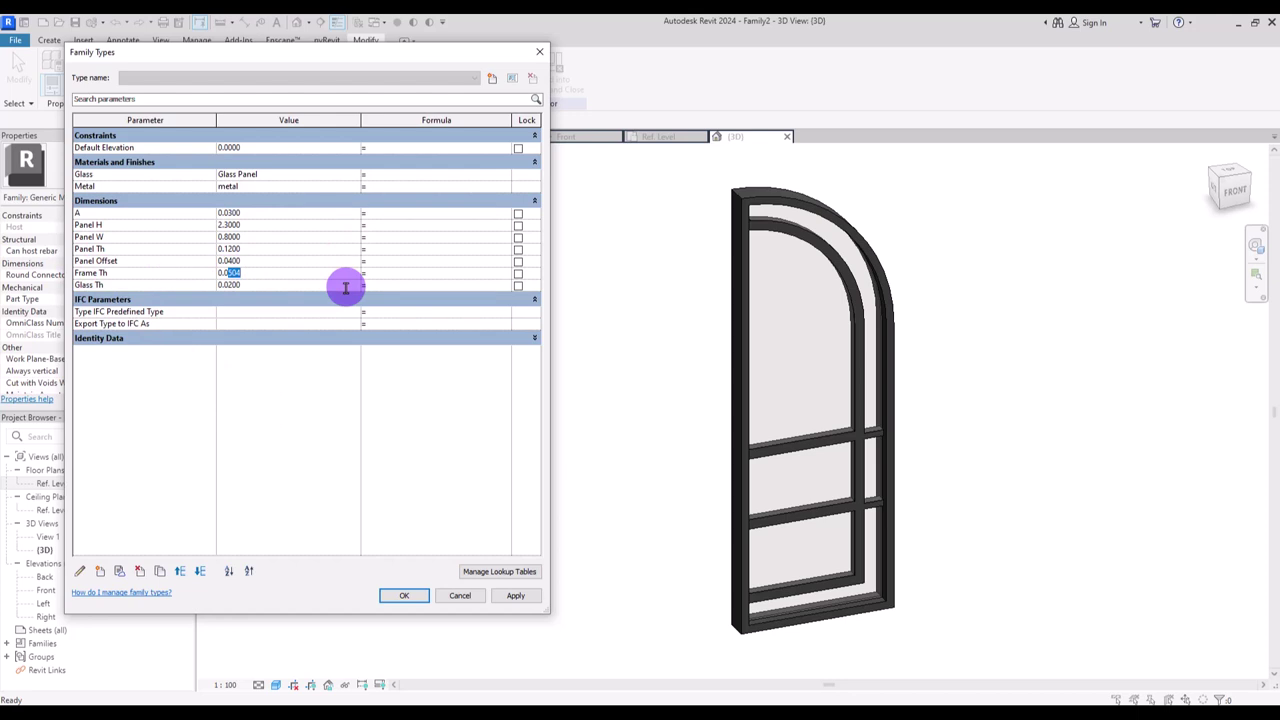
pyautogui.click(515, 595)
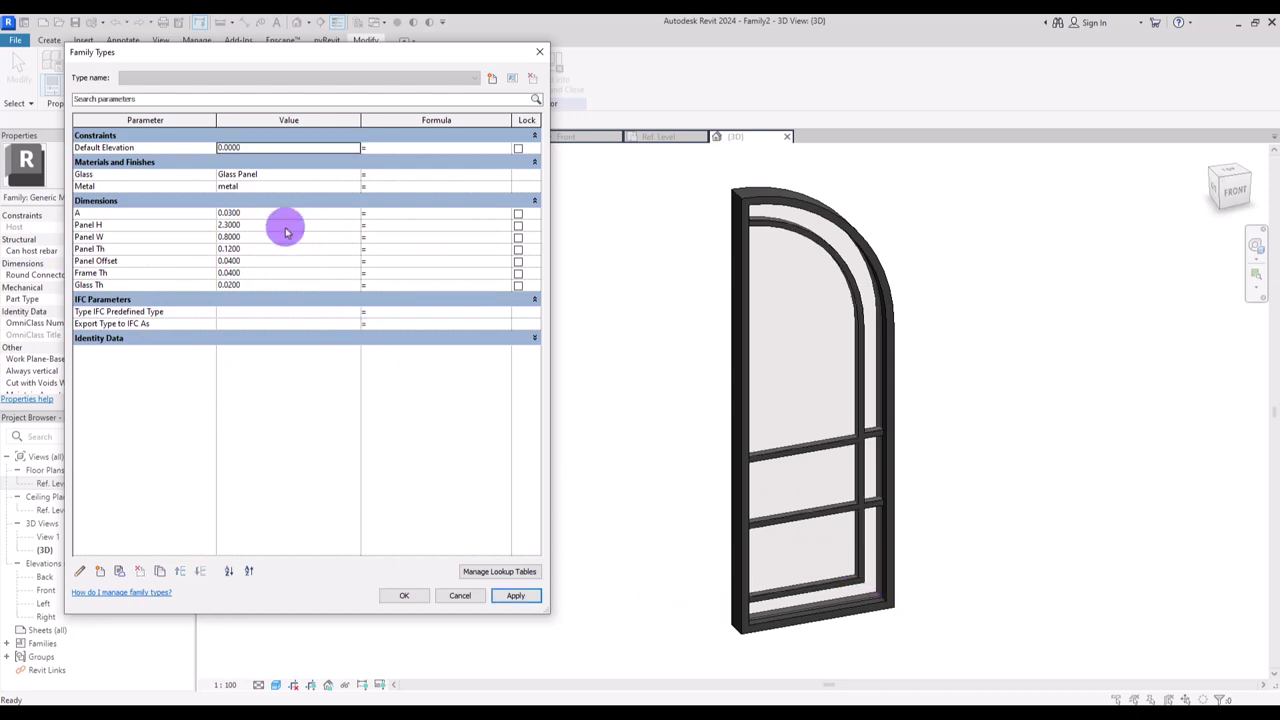
# - Apply a Glass Th of 0.03, accept the family types, and inspect the panel in 3D
pyautogui.click(238, 286)
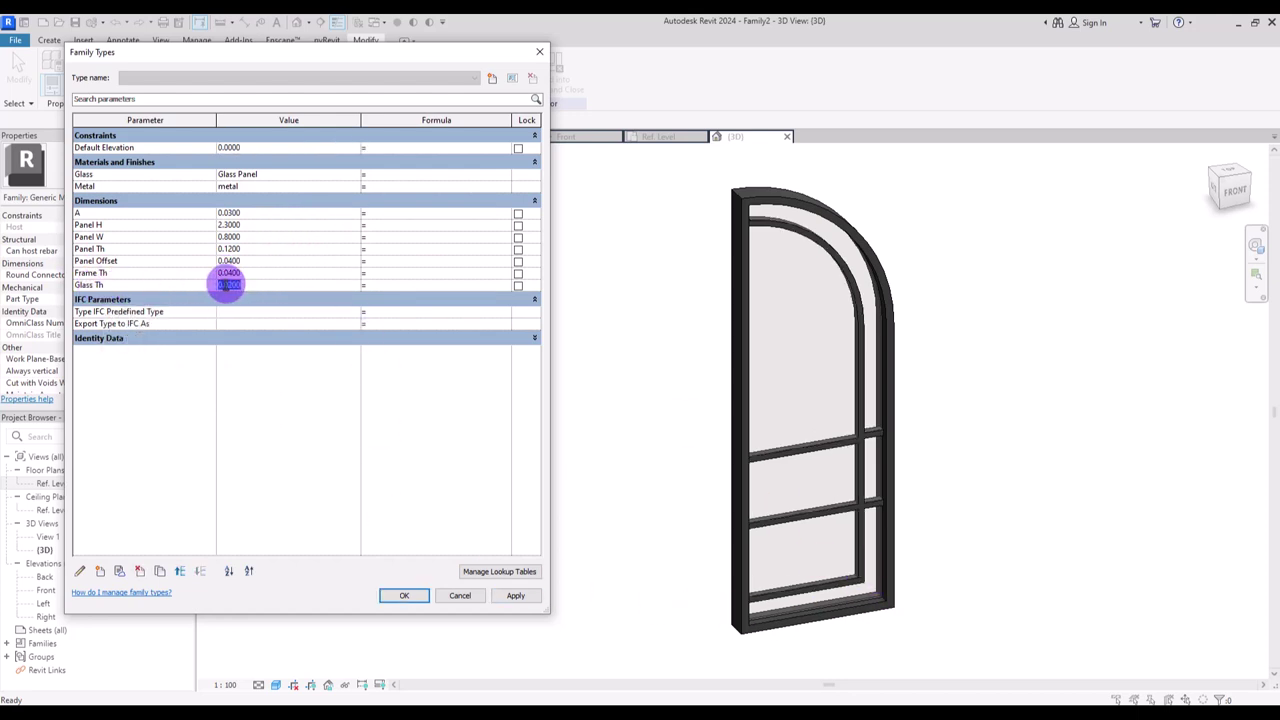
pyautogui.click(516, 596)
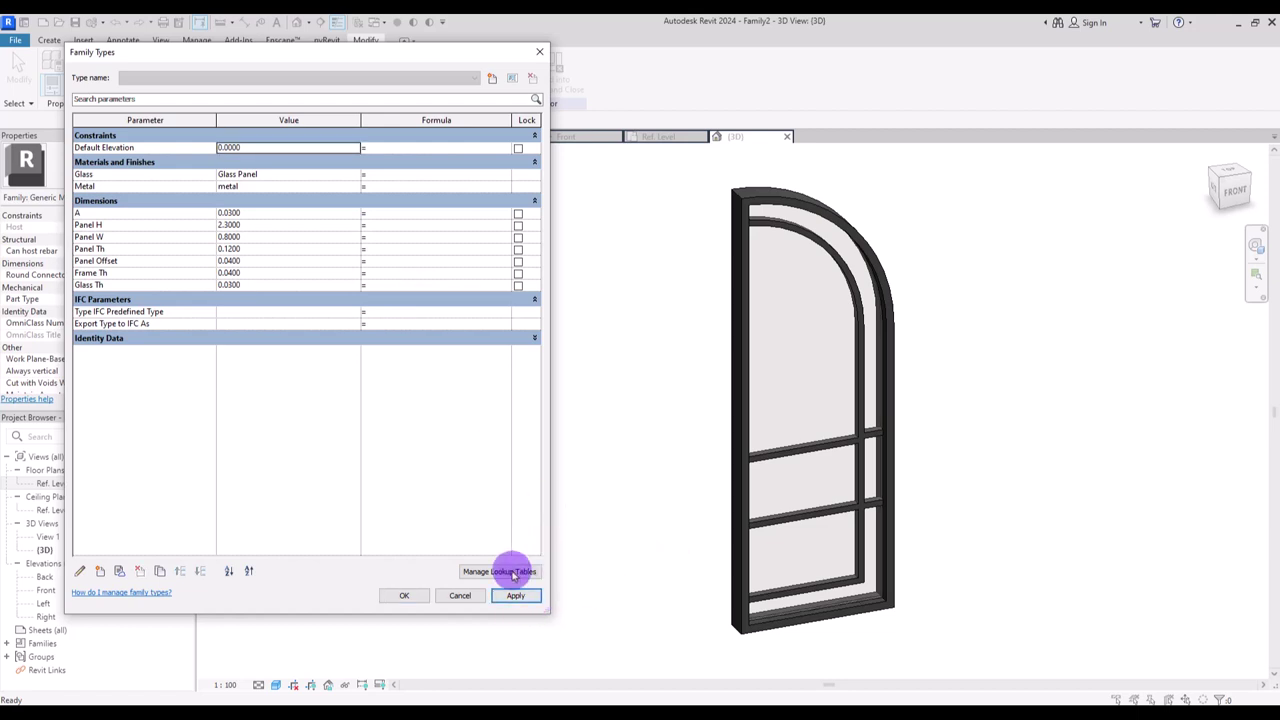
pyautogui.click(405, 595)
pyautogui.keyDown('shift'); pyautogui.moveTo(571, 423); pyautogui.dragTo(457, 328, button='middle'); pyautogui.keyUp('shift')
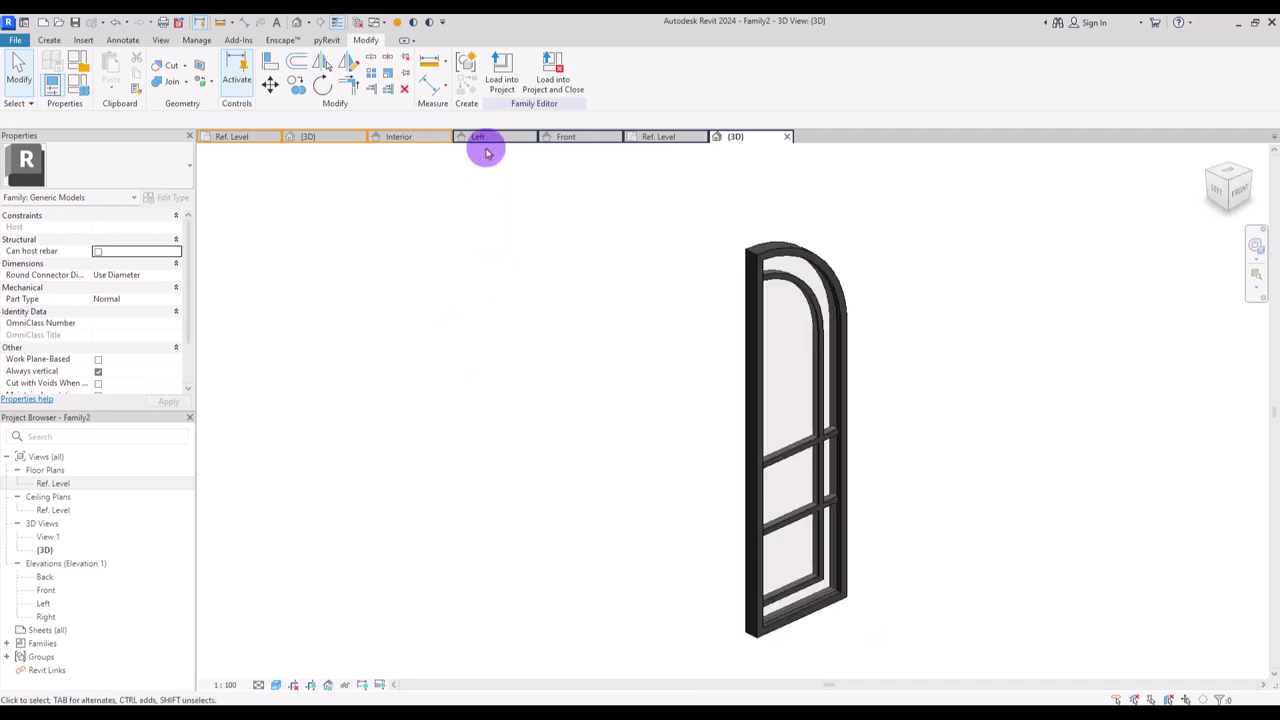
# - Load the panel family into the door family without saving, and place one instance just below the wall opening on the interior side
pyautogui.click(497, 72)
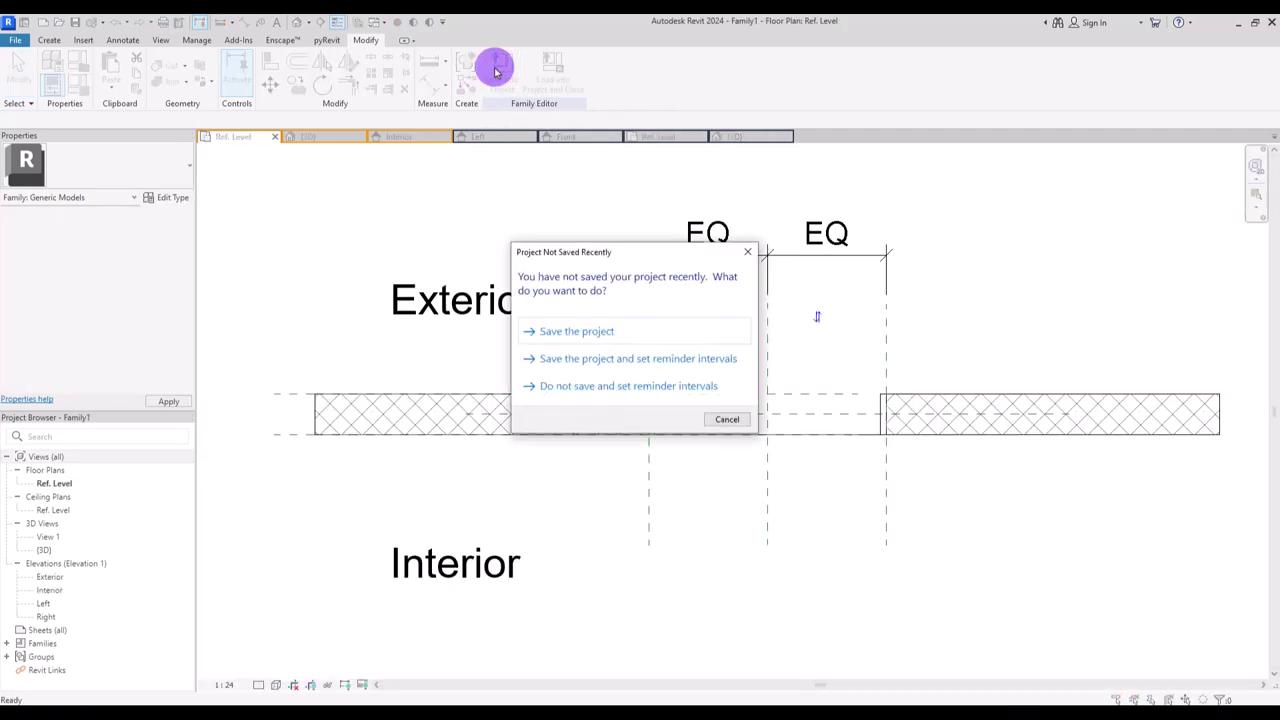
pyautogui.click(748, 254)
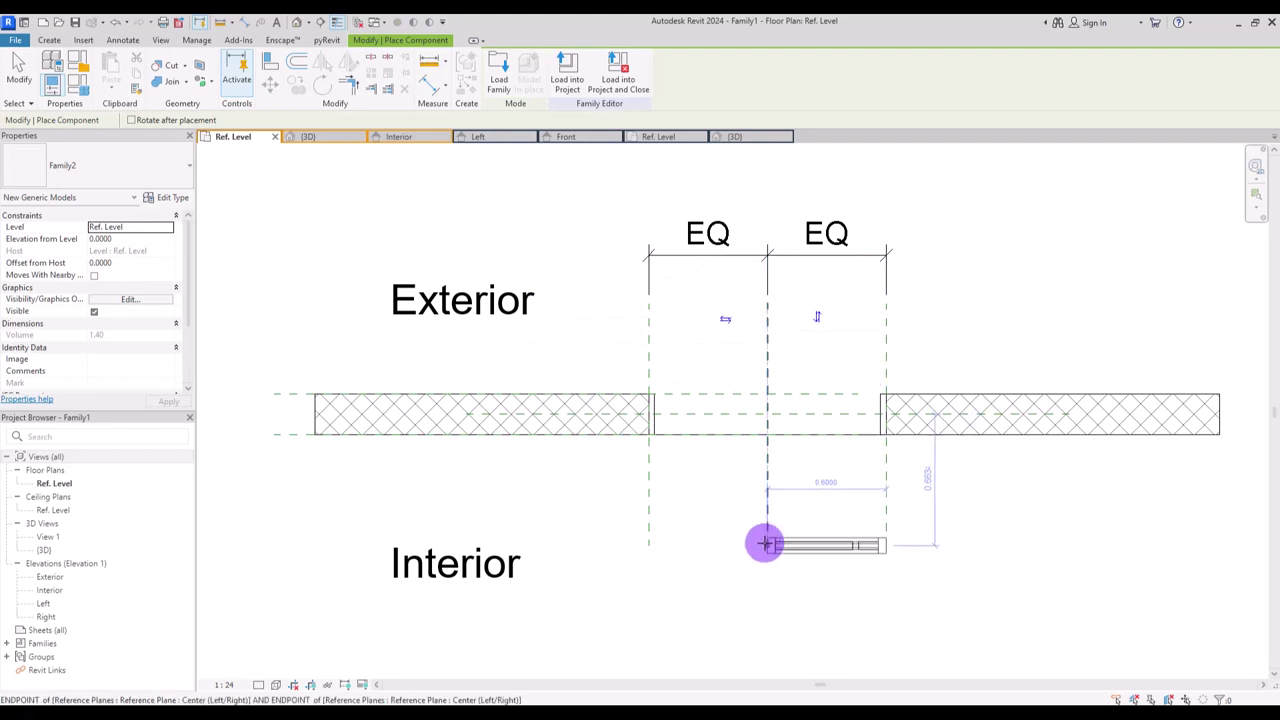
pyautogui.click(777, 471)
pyautogui.press('Escape')
pyautogui.moveTo(670, 300); pyautogui.dragTo(510, 279, button='middle')
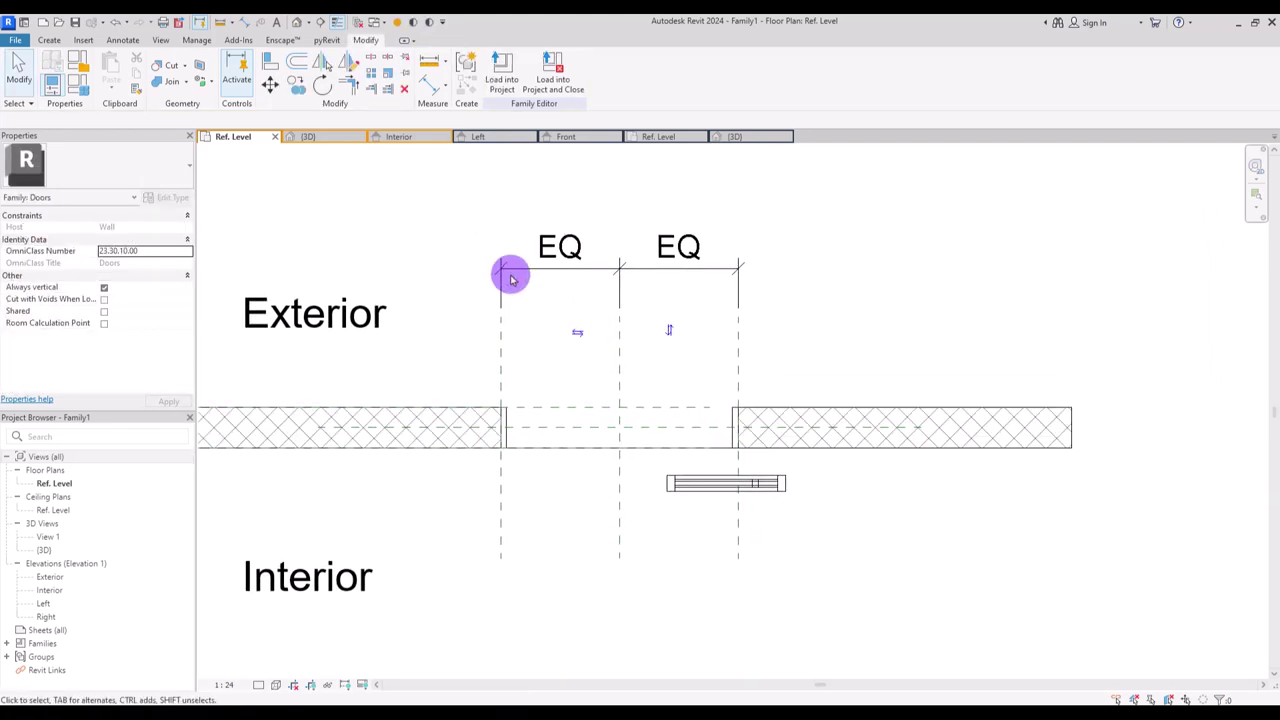
# - Align the panel's inner vertical edge to the Center (Left/Right) reference plane and lock the alignment
pyautogui.click(267, 60)
pyautogui.click(618, 347)
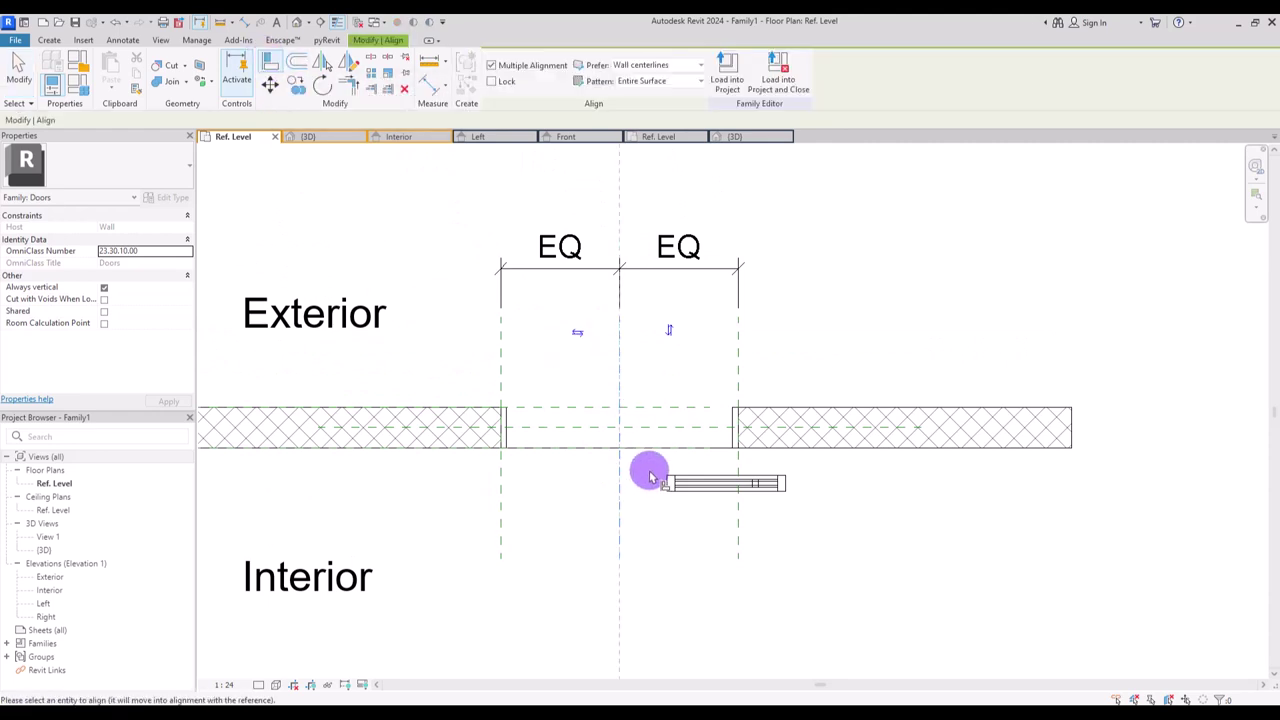
pyautogui.click(667, 487)
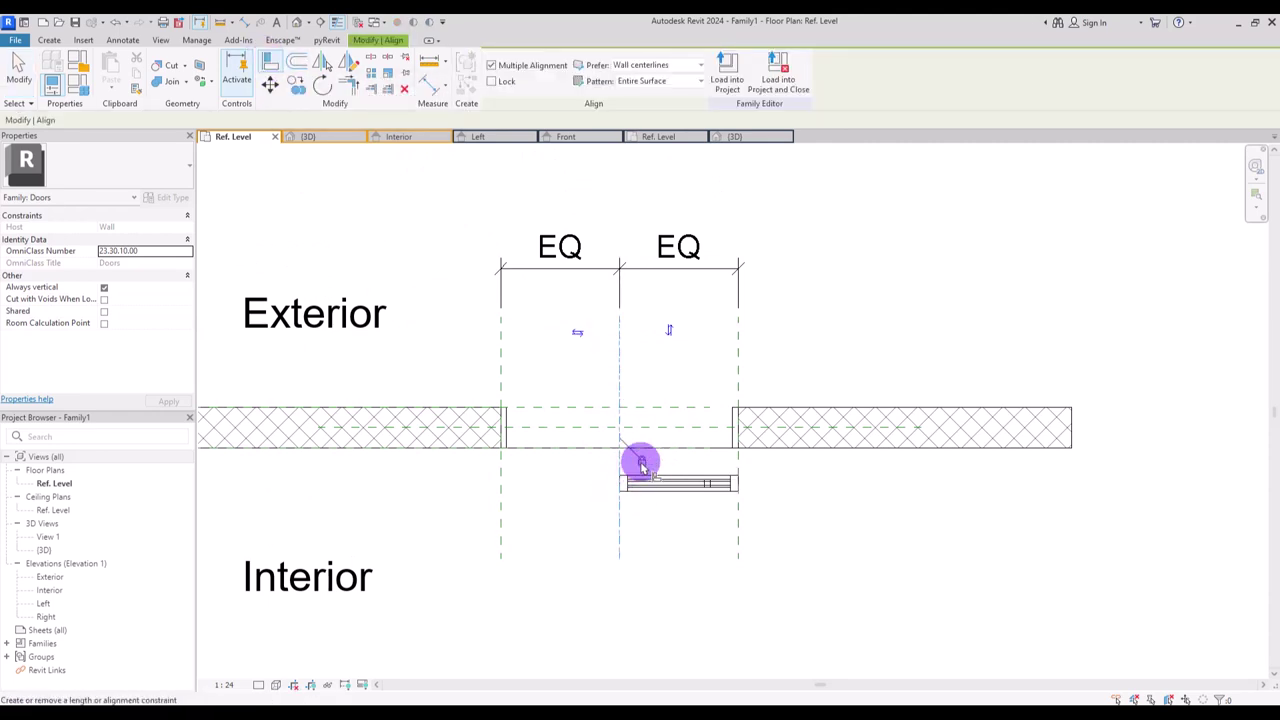
pyautogui.press('Escape')
pyautogui.press('Escape')
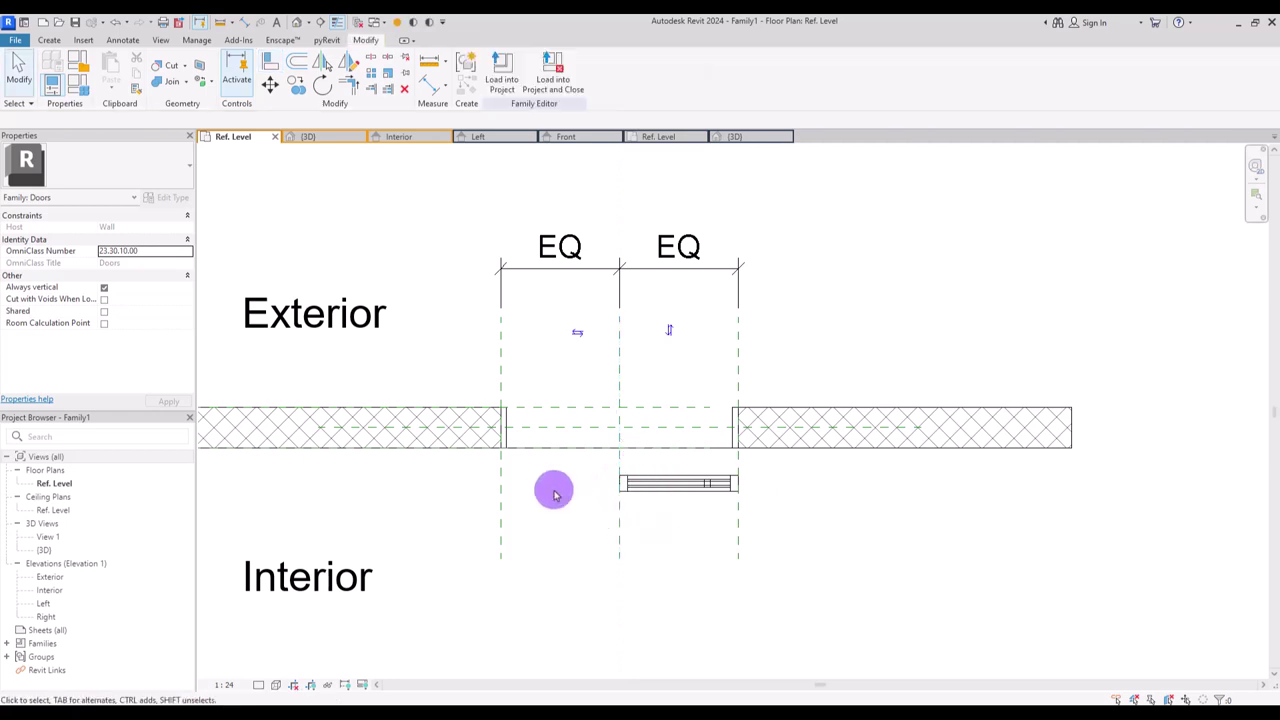
# - Align the panel's front/back center to the wall's center reference plane and lock the alignment
pyautogui.click(268, 64)
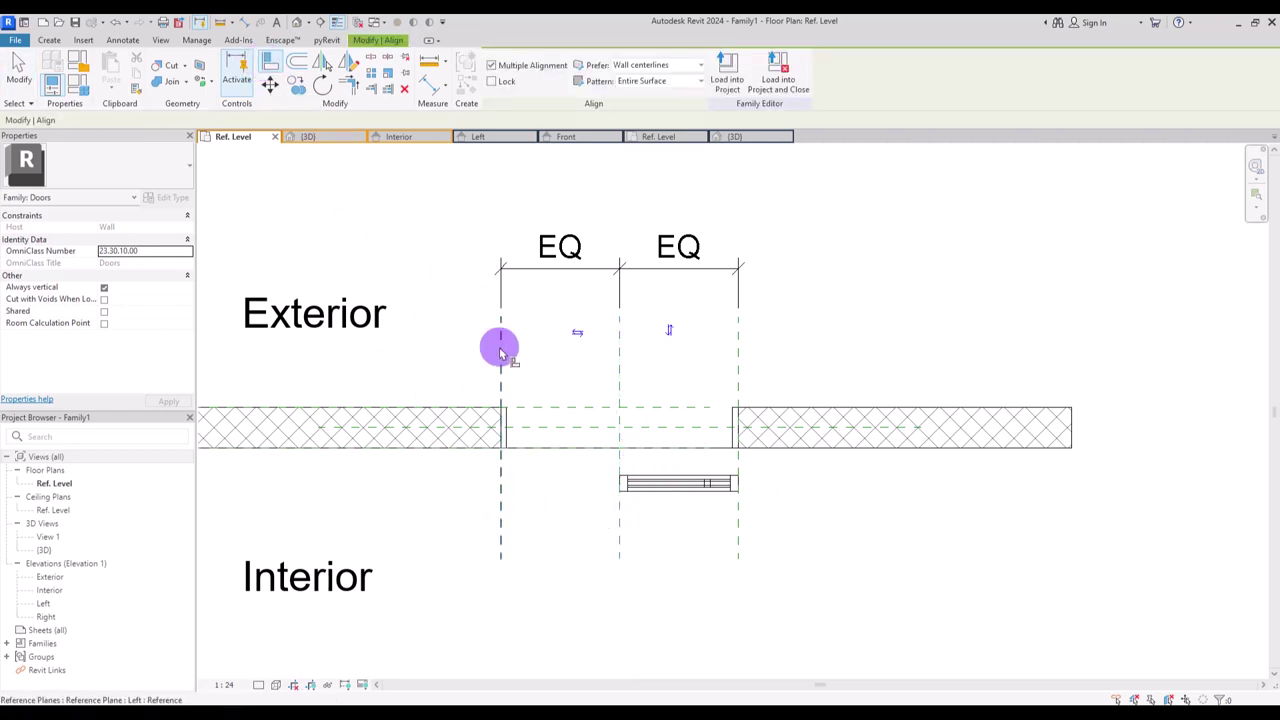
pyautogui.click(540, 425)
pyautogui.click(659, 486)
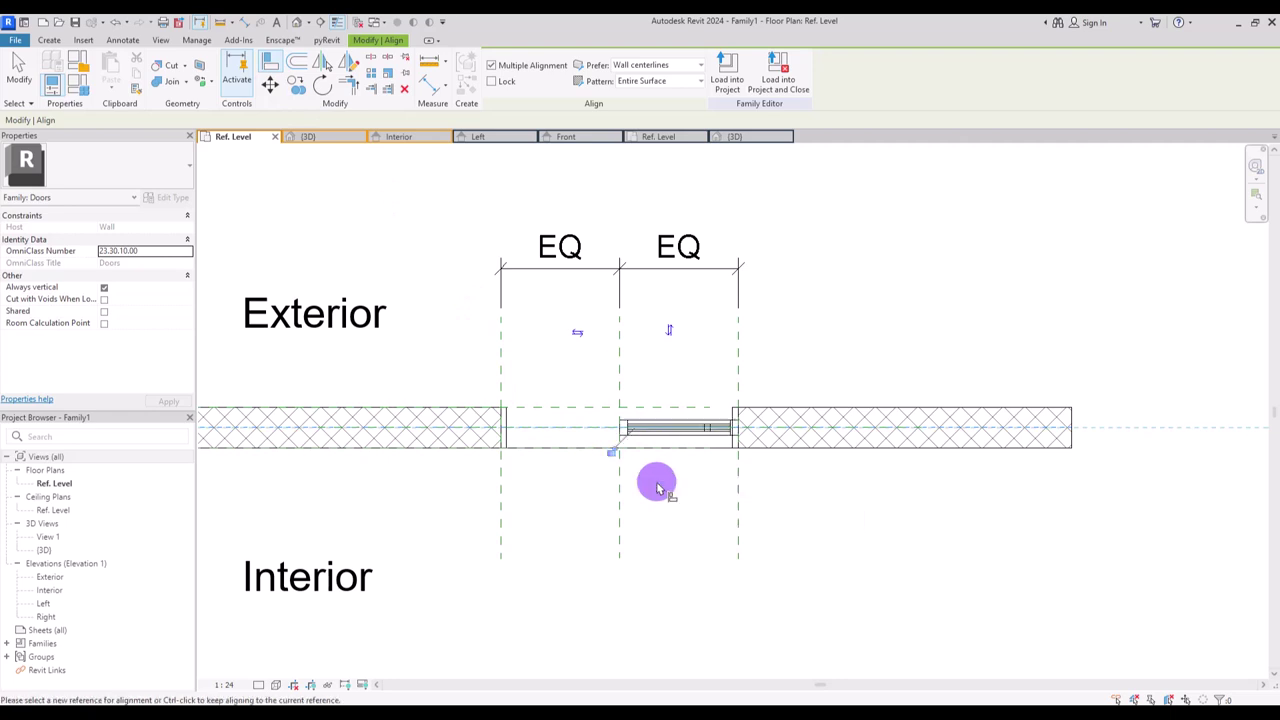
pyautogui.click(614, 456)
pyautogui.press('Escape')
# - Mirror a copy of the panel about the Center (Left/Right) reference plane to fill the other half of the opening
pyautogui.moveTo(675, 434); pyautogui.dragTo(689, 357, button='middle')
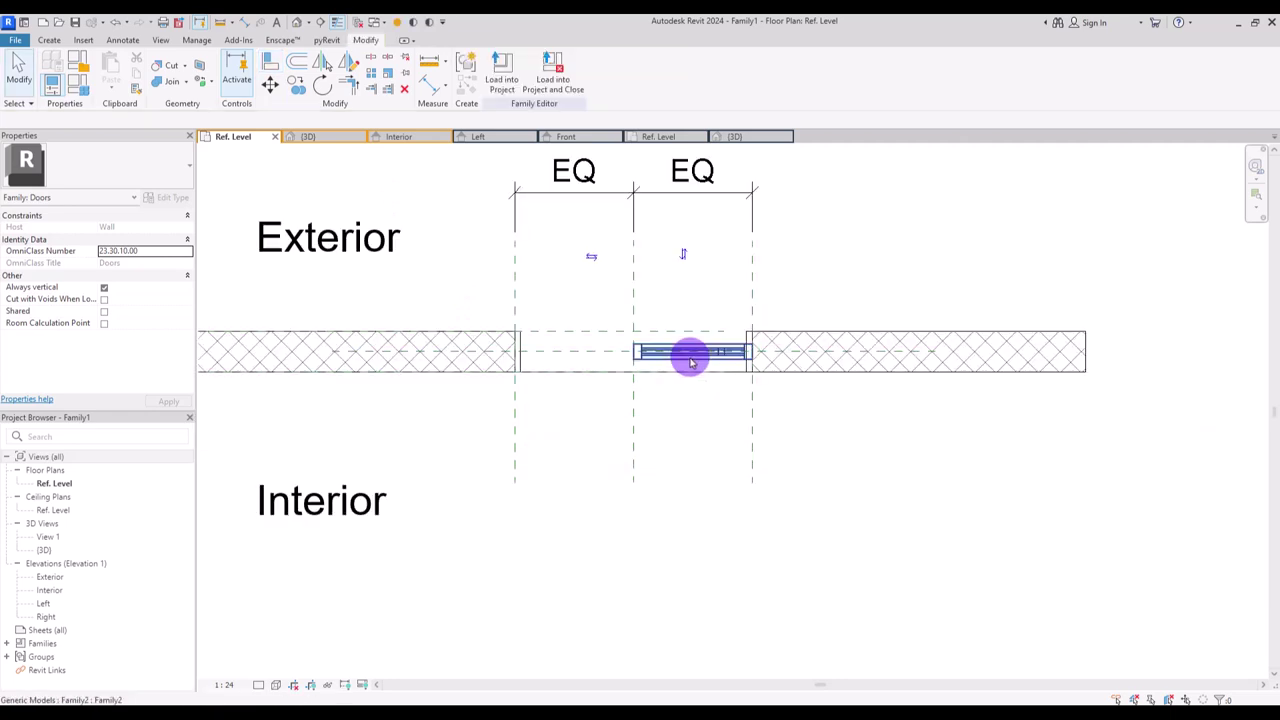
pyautogui.click(689, 357)
pyautogui.click(355, 65)
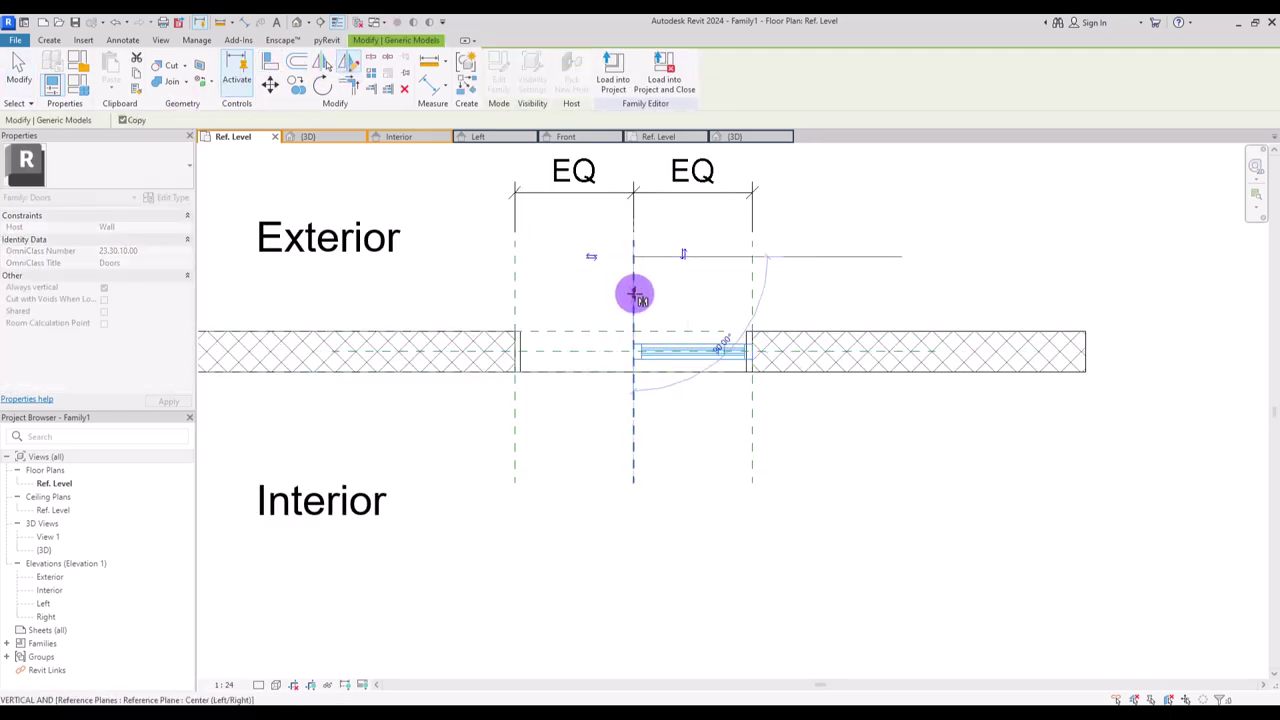
pyautogui.click(634, 291)
pyautogui.press('Escape')
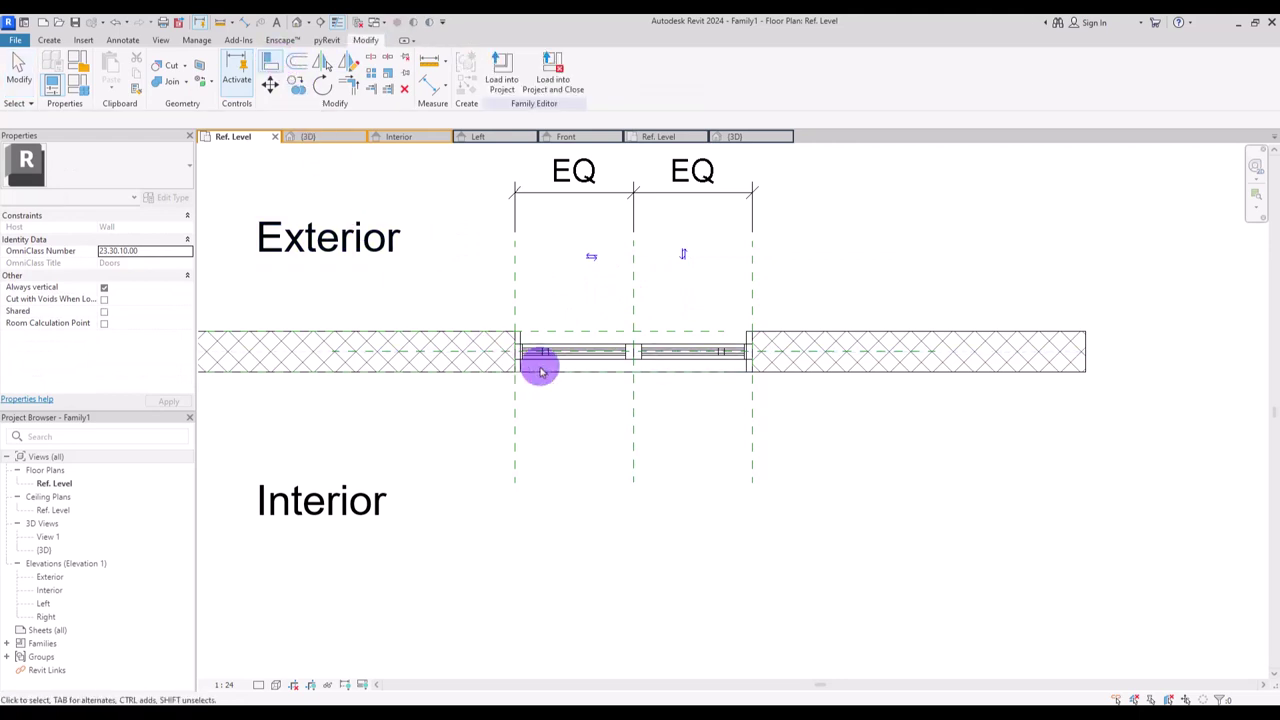
# - Move the mirrored panel out to the interior side and realign it to the Center (Left/Right) plane and the wall's center plane
pyautogui.click(560, 363)
pyautogui.moveTo(560, 363); pyautogui.dragTo(560, 445)
pyautogui.press('Escape')
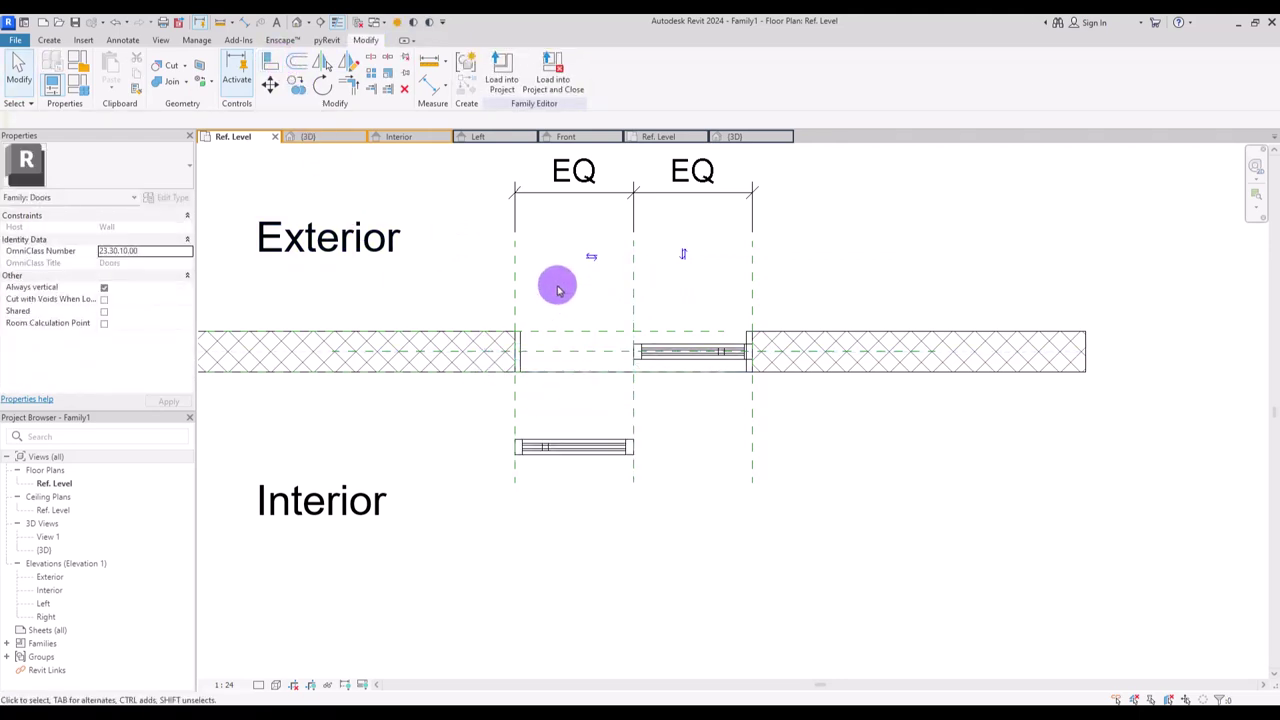
pyautogui.click(270, 62)
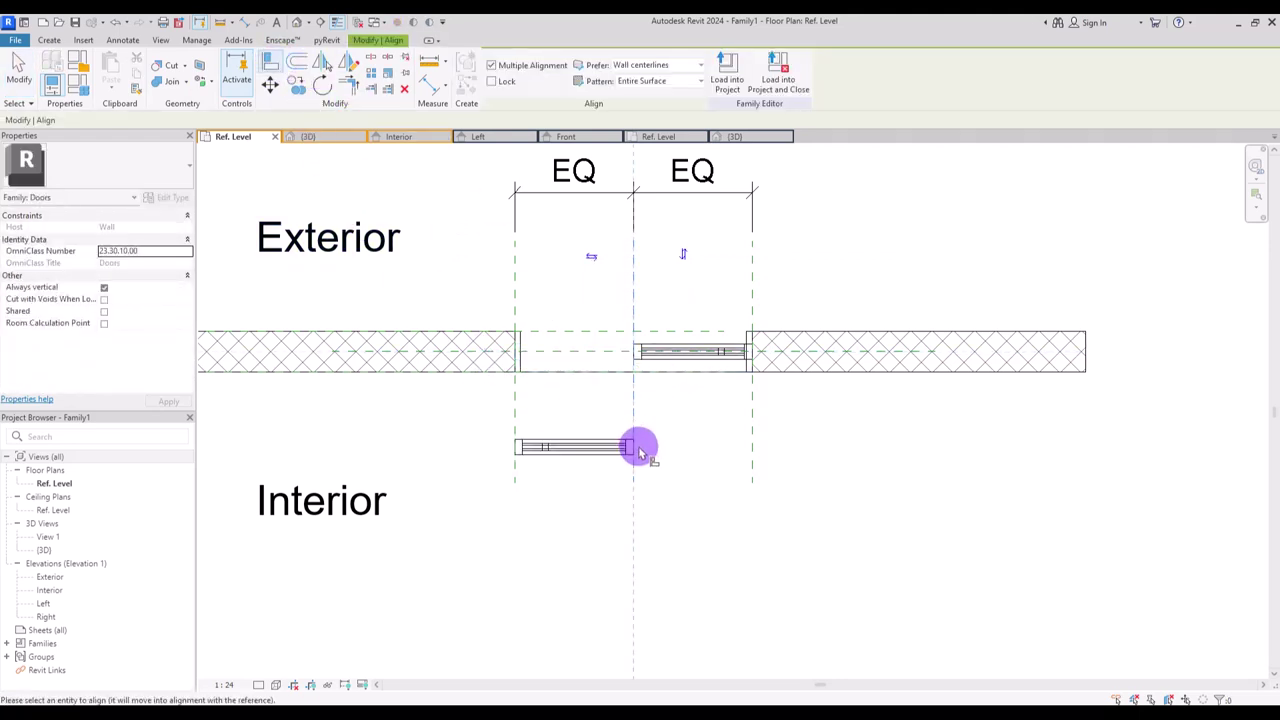
pyautogui.click(573, 353)
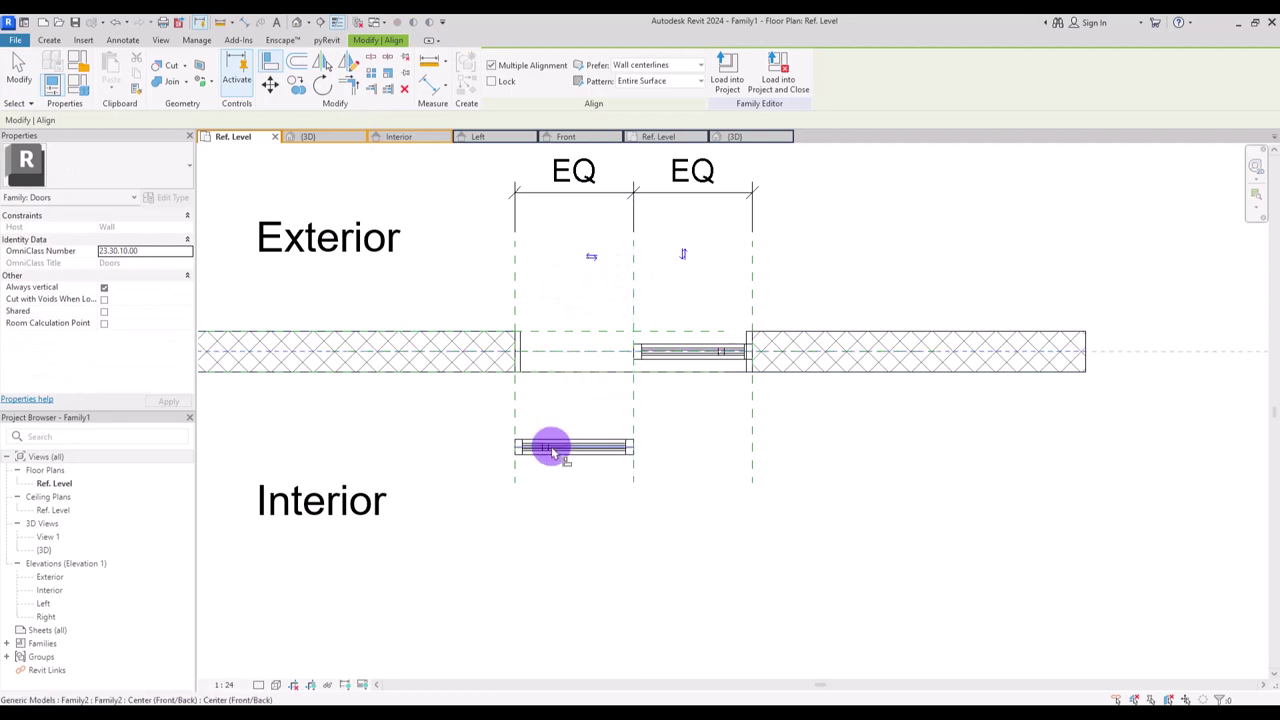
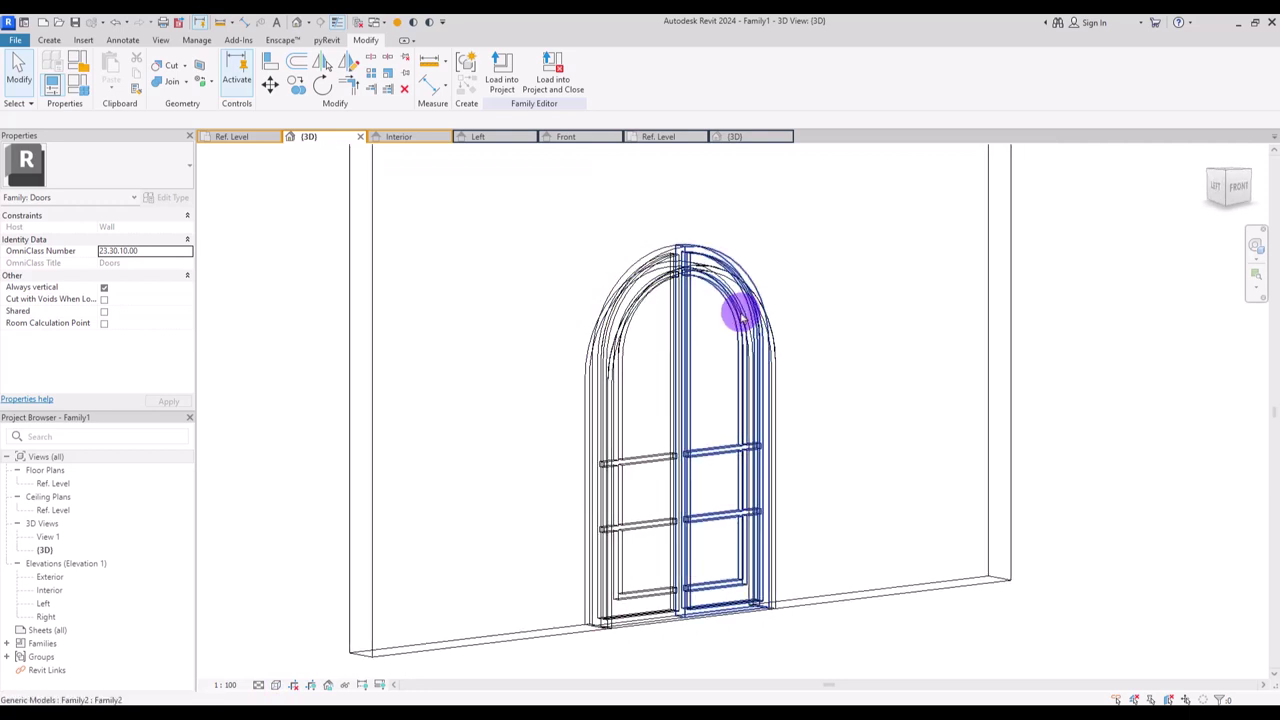
# - Display the door's 3D view in Consistent Colors and inspect both panels from the front
pyautogui.click(276, 685)
pyautogui.click(310, 645)
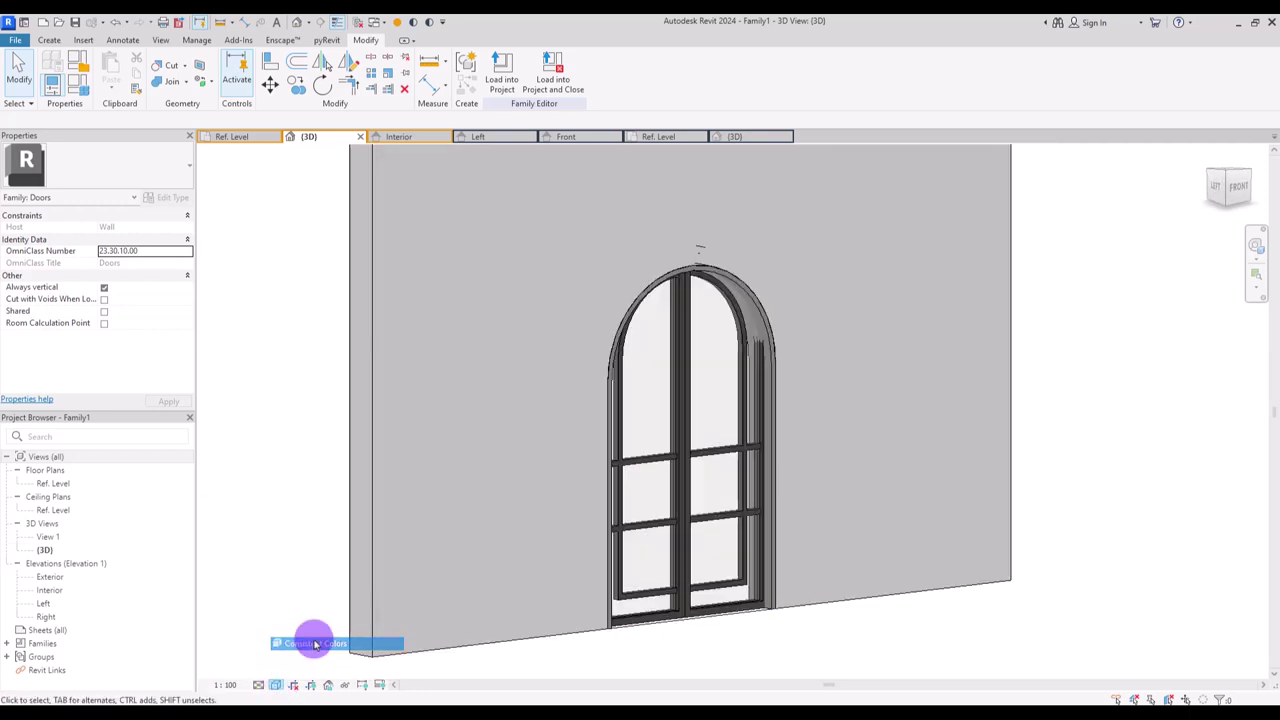
pyautogui.keyDown('shift'); pyautogui.moveTo(526, 400); pyautogui.dragTo(437, 418, button='middle'); pyautogui.keyUp('shift')
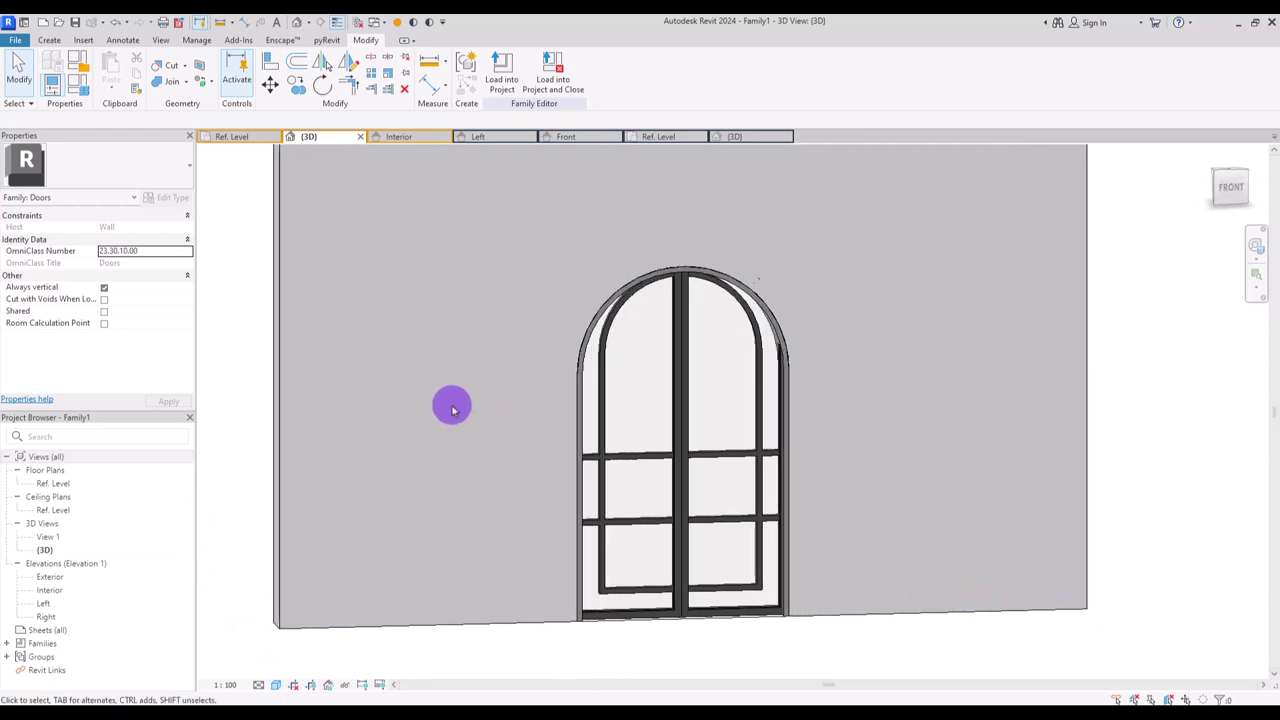
# - Associate the Panel H type property of both door panels with a new type parameter named Panel H
pyautogui.click(635, 456)
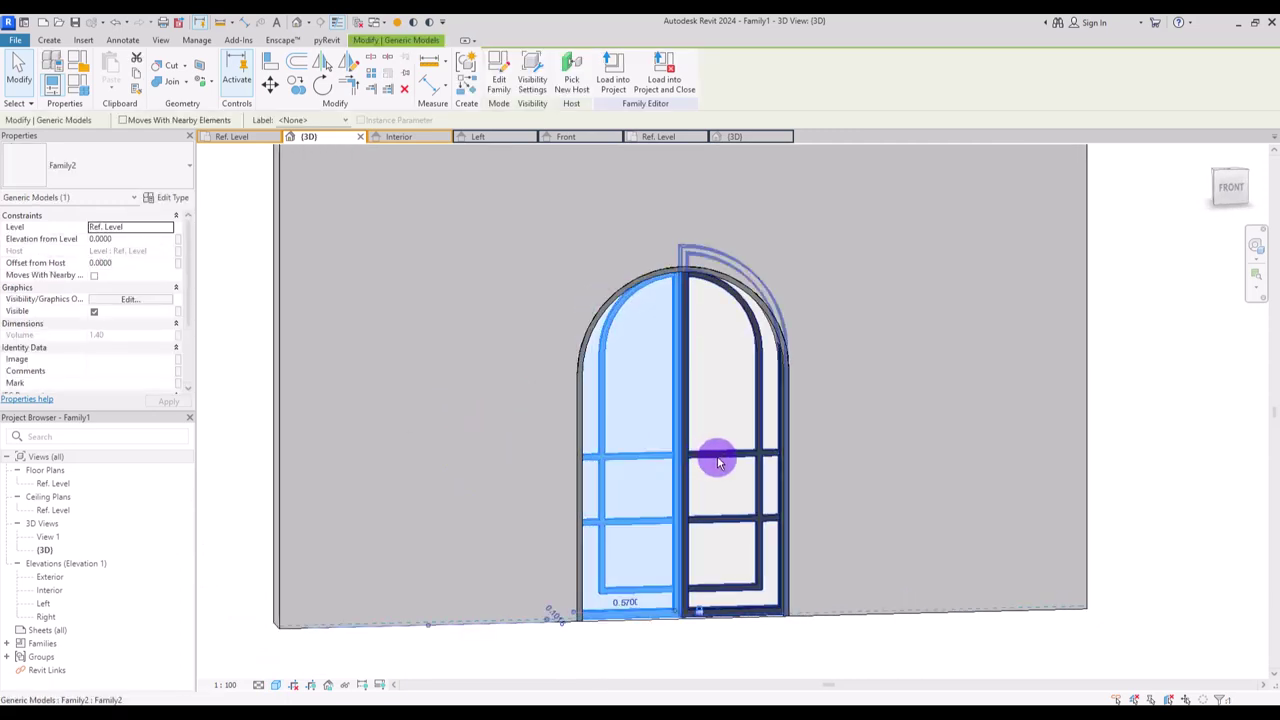
pyautogui.keyDown('ctrl'); pyautogui.click(718, 462); pyautogui.keyUp('ctrl')
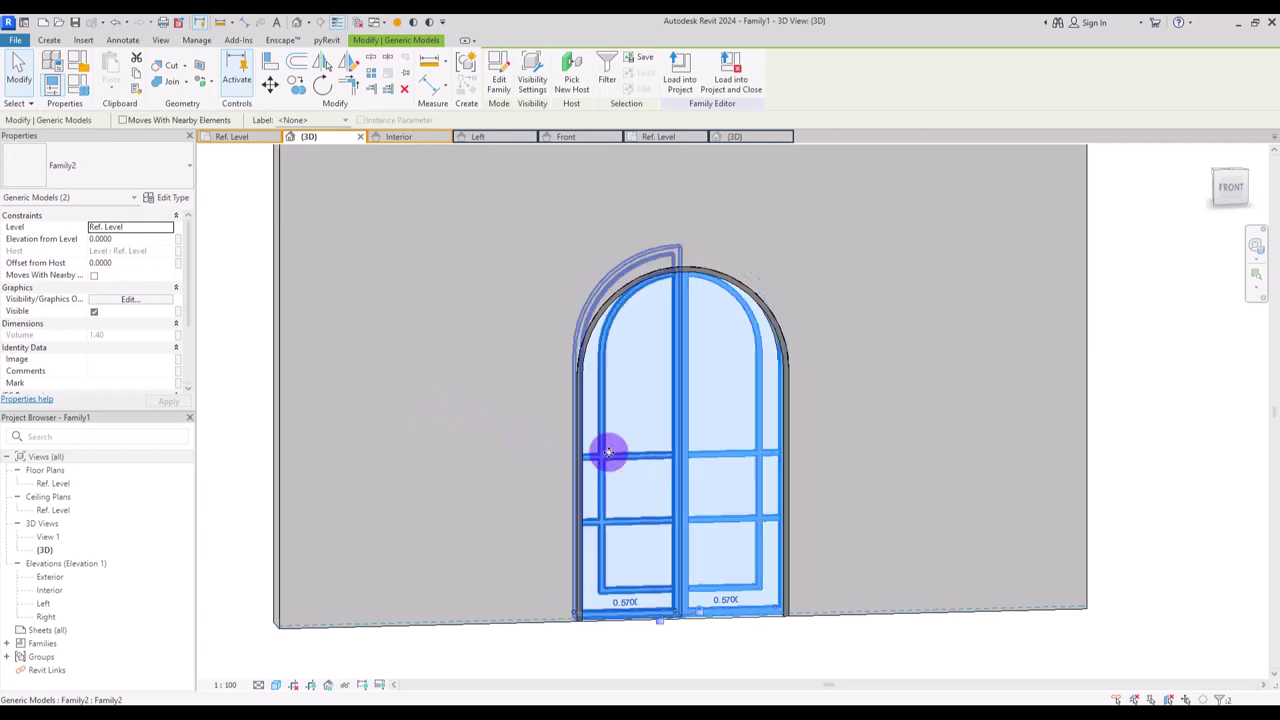
pyautogui.click(176, 198)
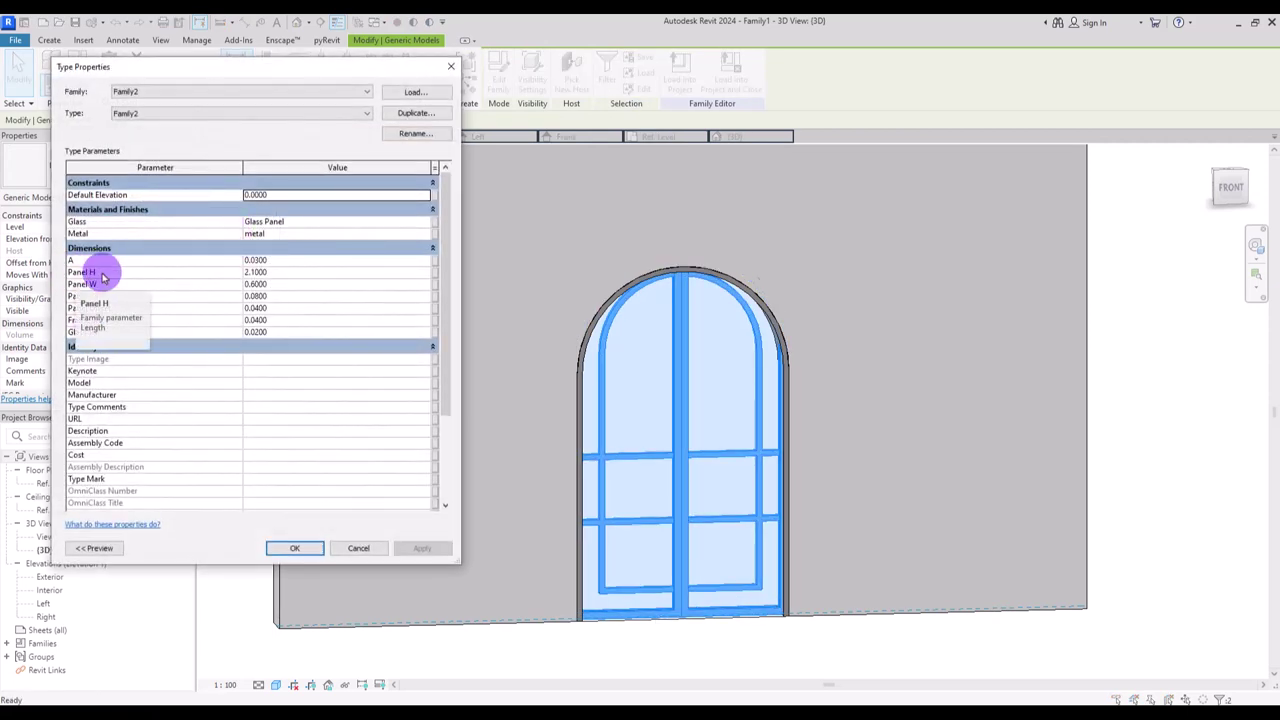
pyautogui.click(432, 272)
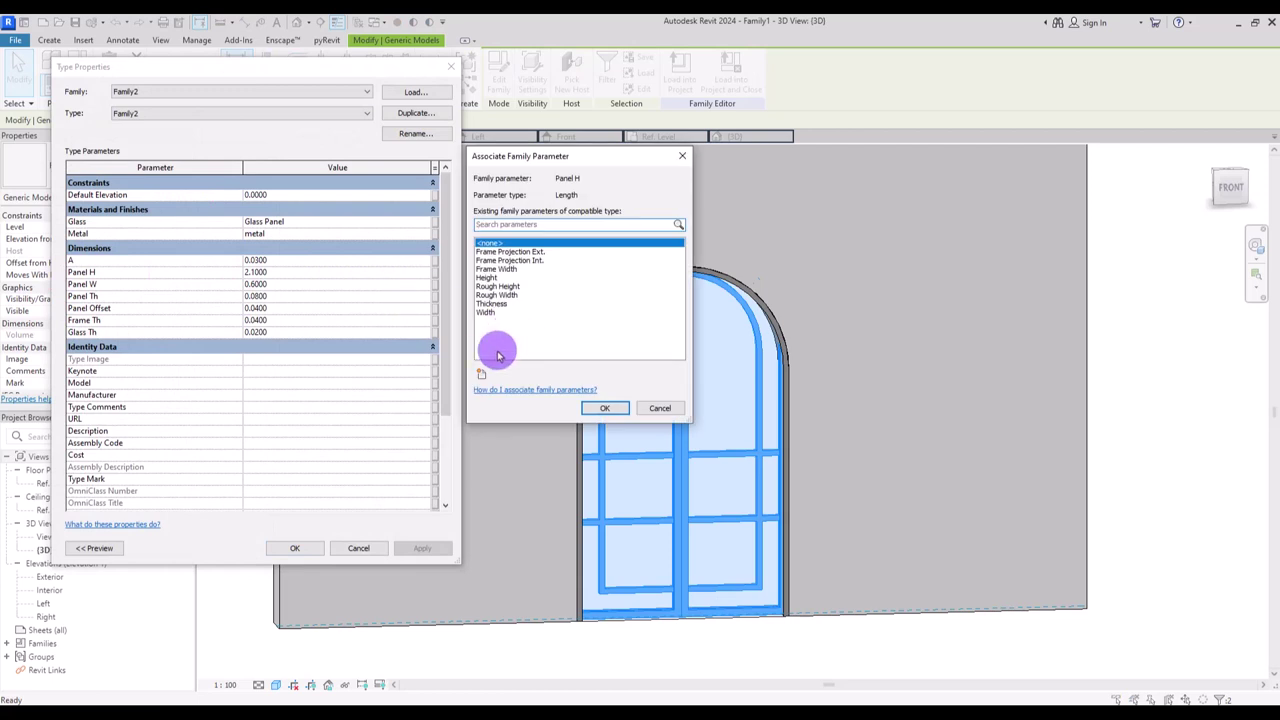
pyautogui.click(482, 373)
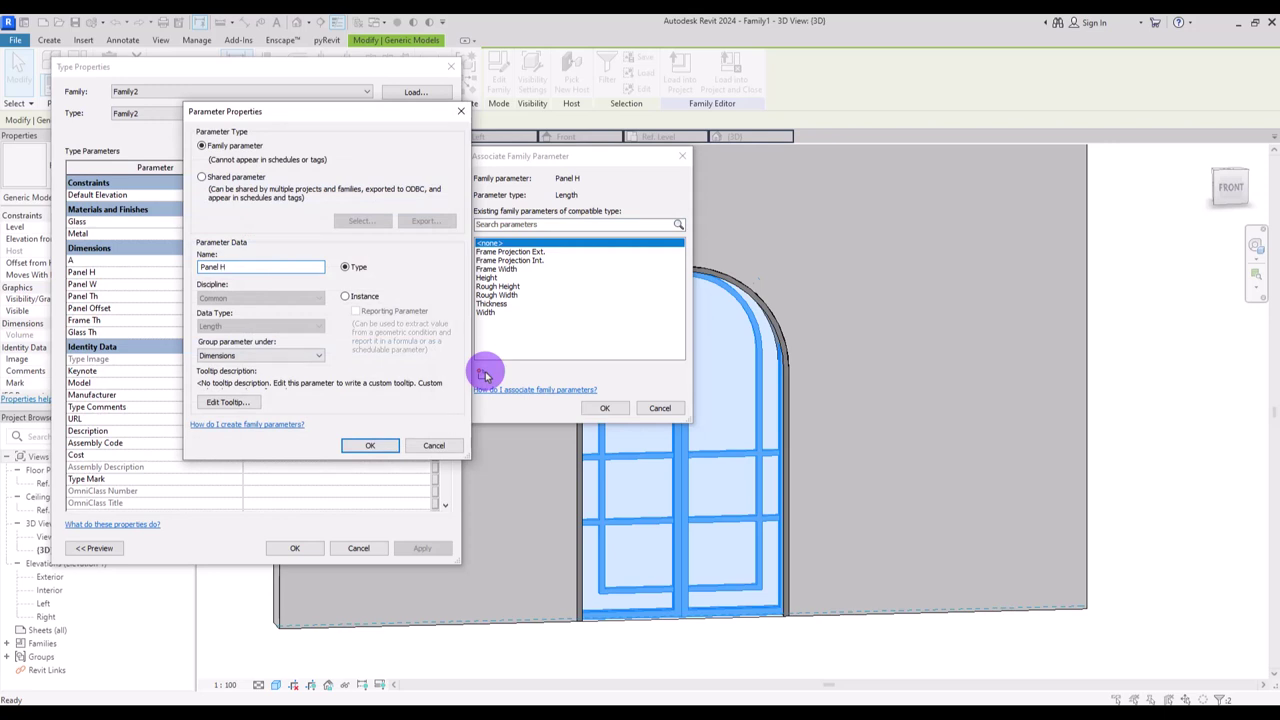
pyautogui.click(372, 446)
pyautogui.click(605, 410)
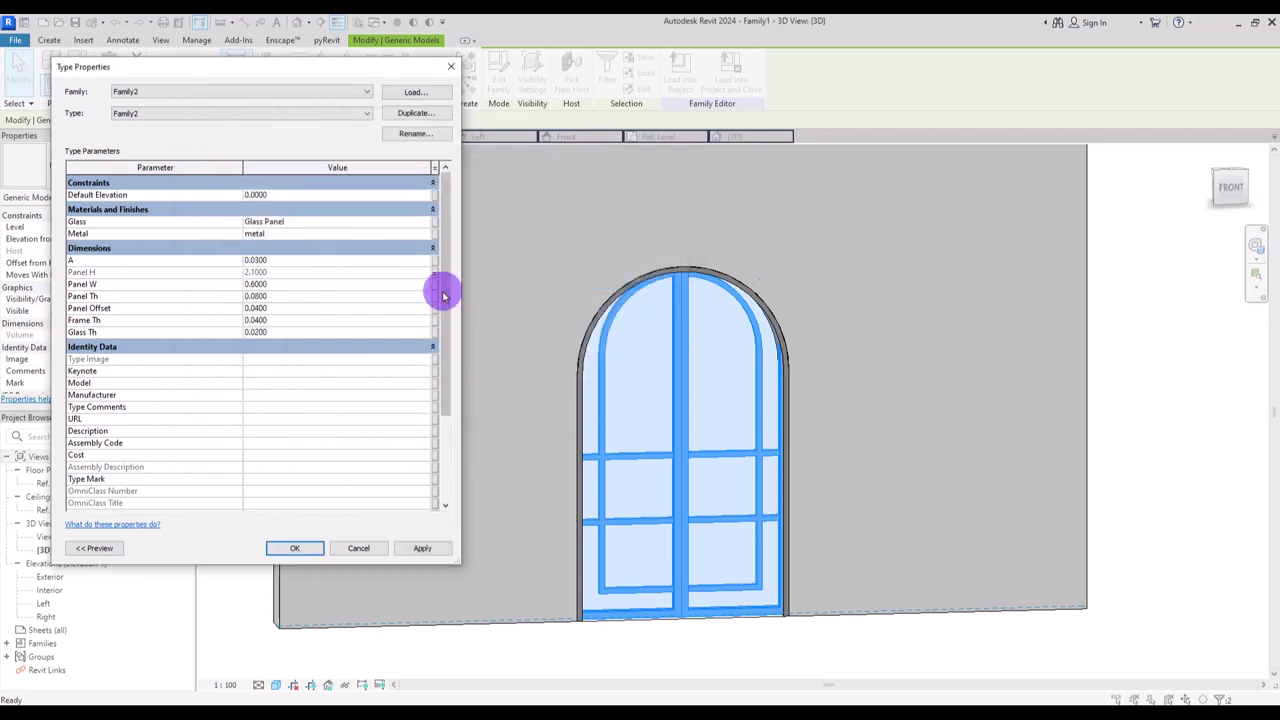
# - Associate the door panels' Panel W, Panel Th and Panel Offset type properties with new family parameters of the same names
pyautogui.click(436, 284)
pyautogui.click(484, 374)
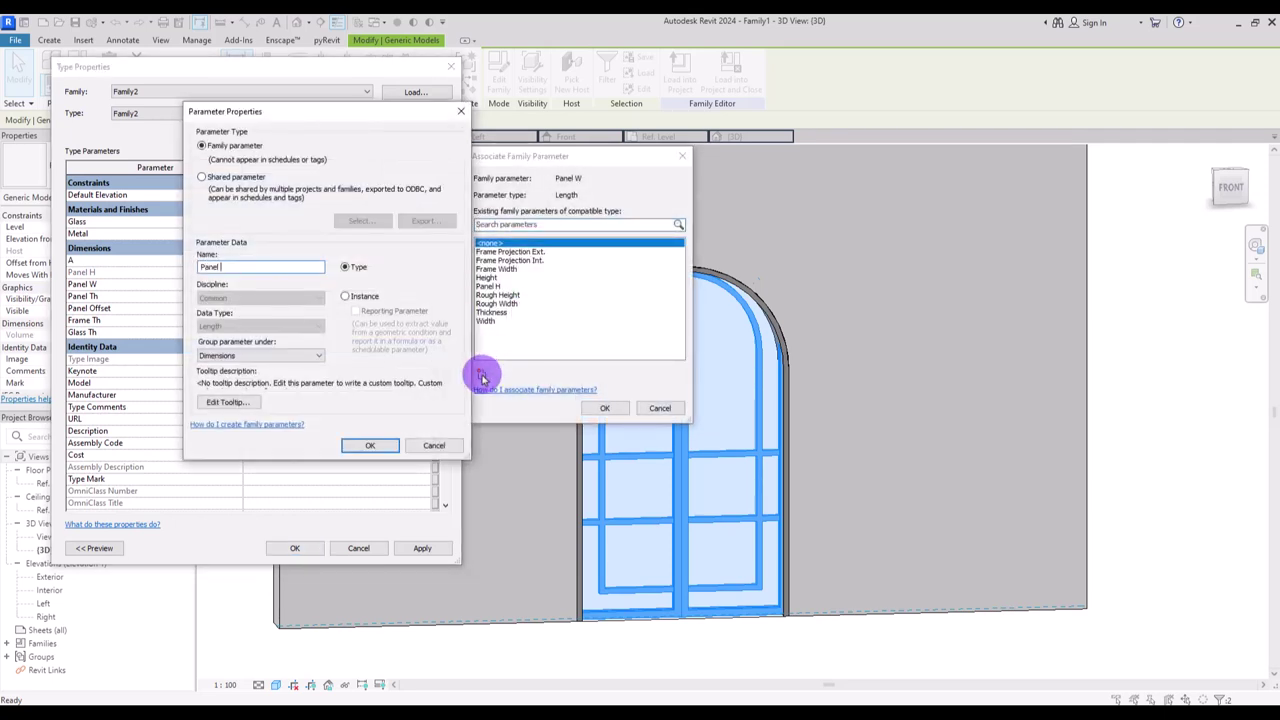
pyautogui.click(370, 445)
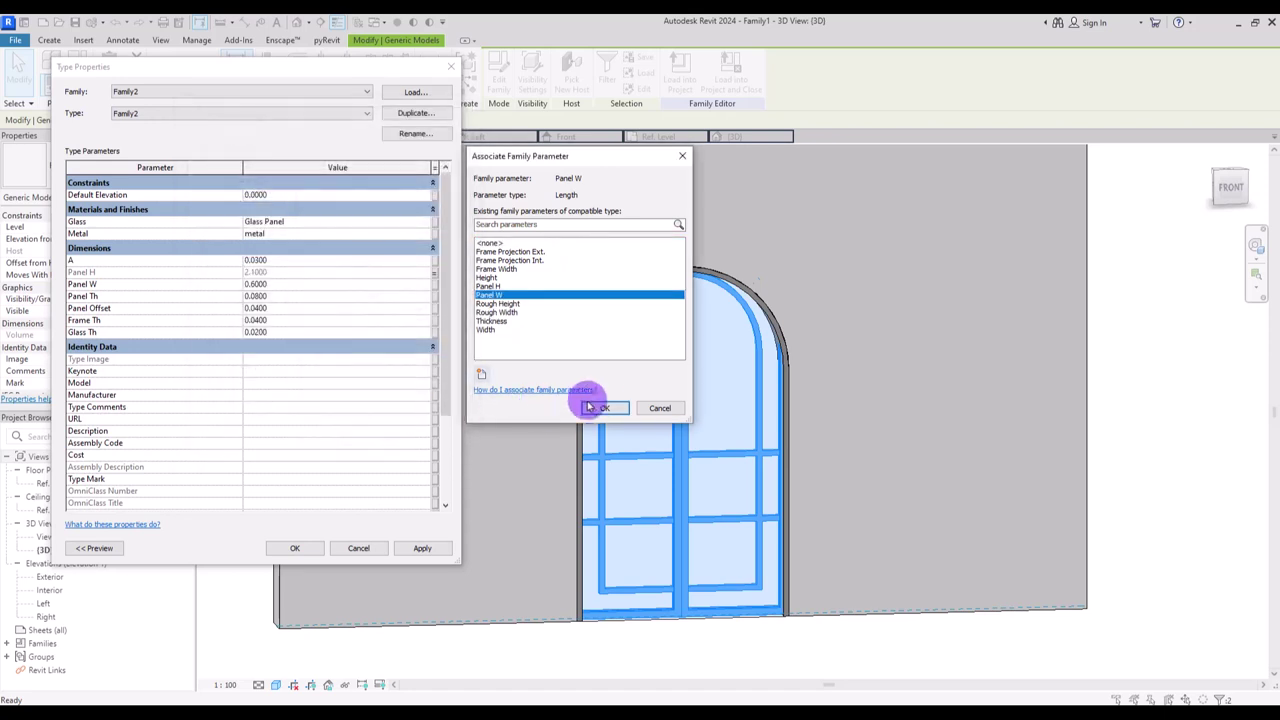
pyautogui.click(609, 408)
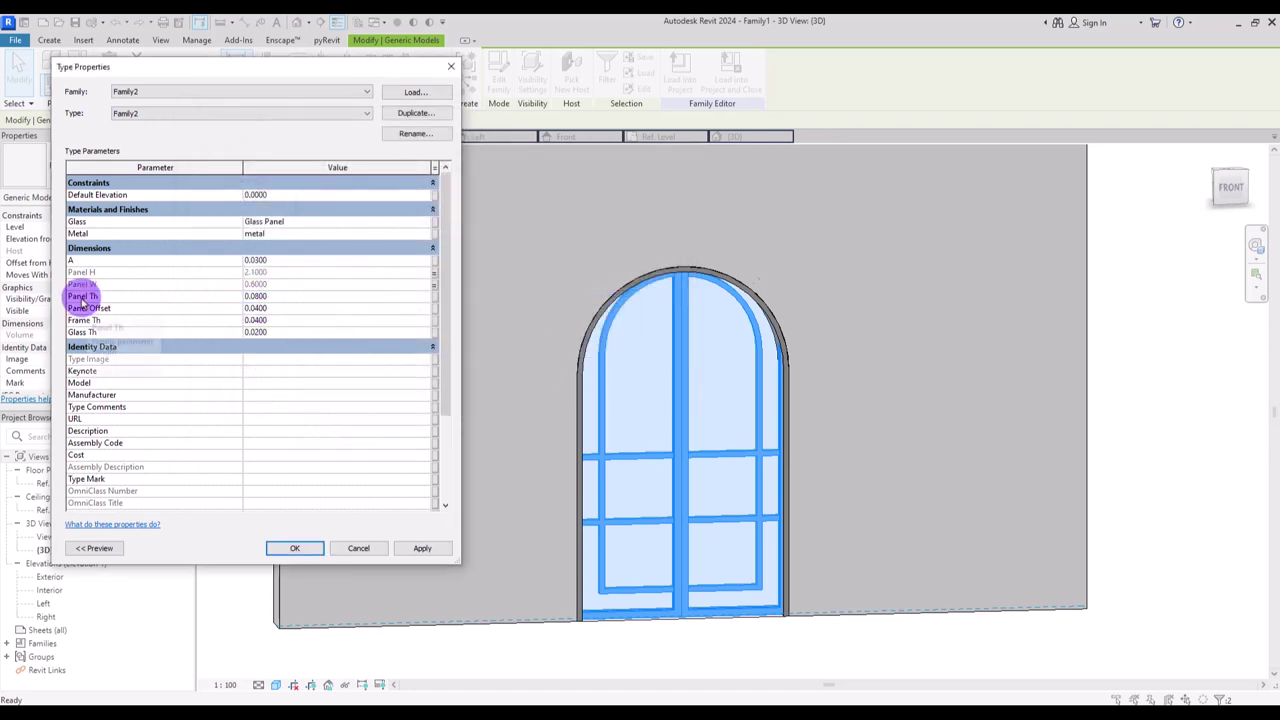
pyautogui.click(440, 290)
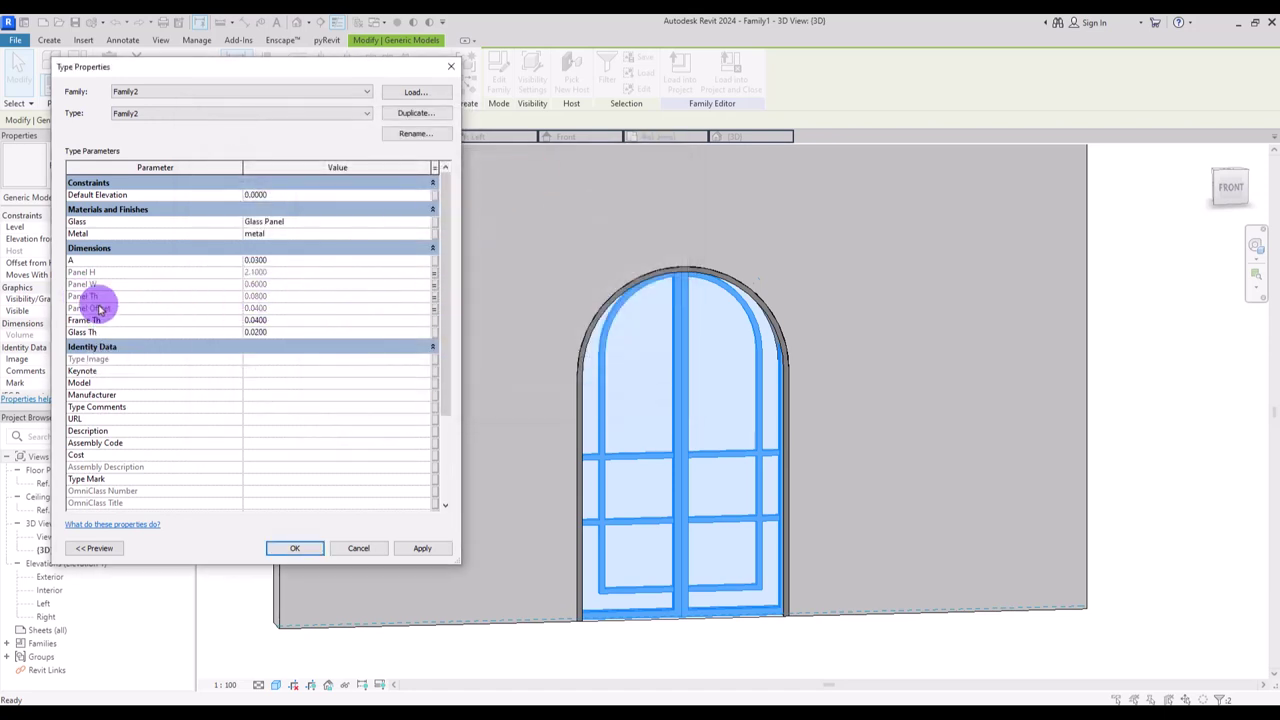
# - Associate the panels' Glass material with a new Glass type parameter and their Metal material with the existing Metal parameter
pyautogui.click(434, 222)
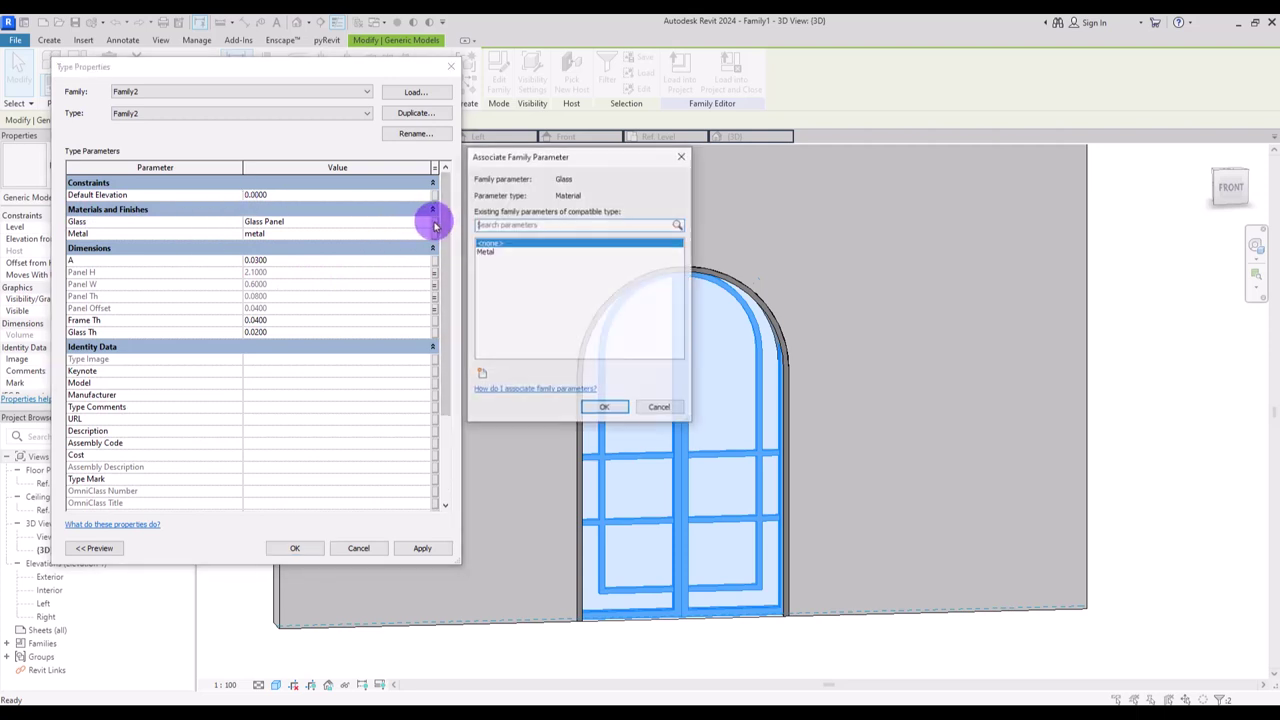
pyautogui.click(482, 373)
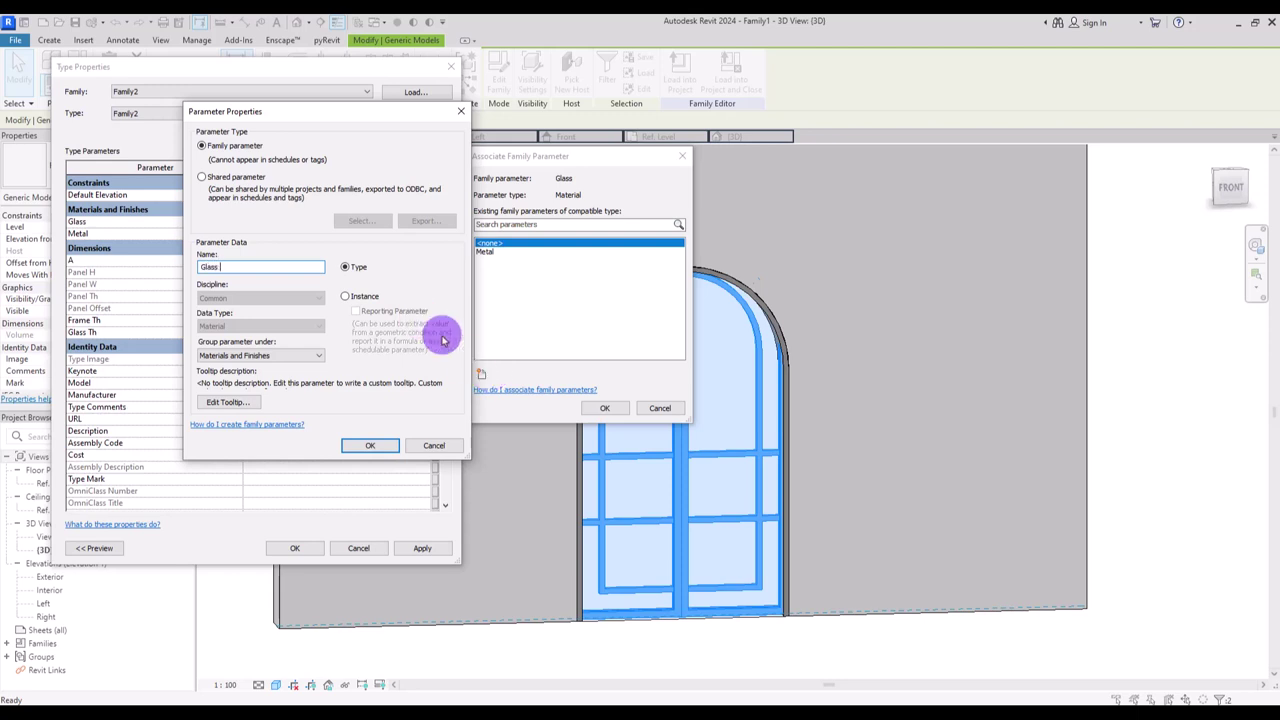
pyautogui.click(370, 445)
pyautogui.click(607, 408)
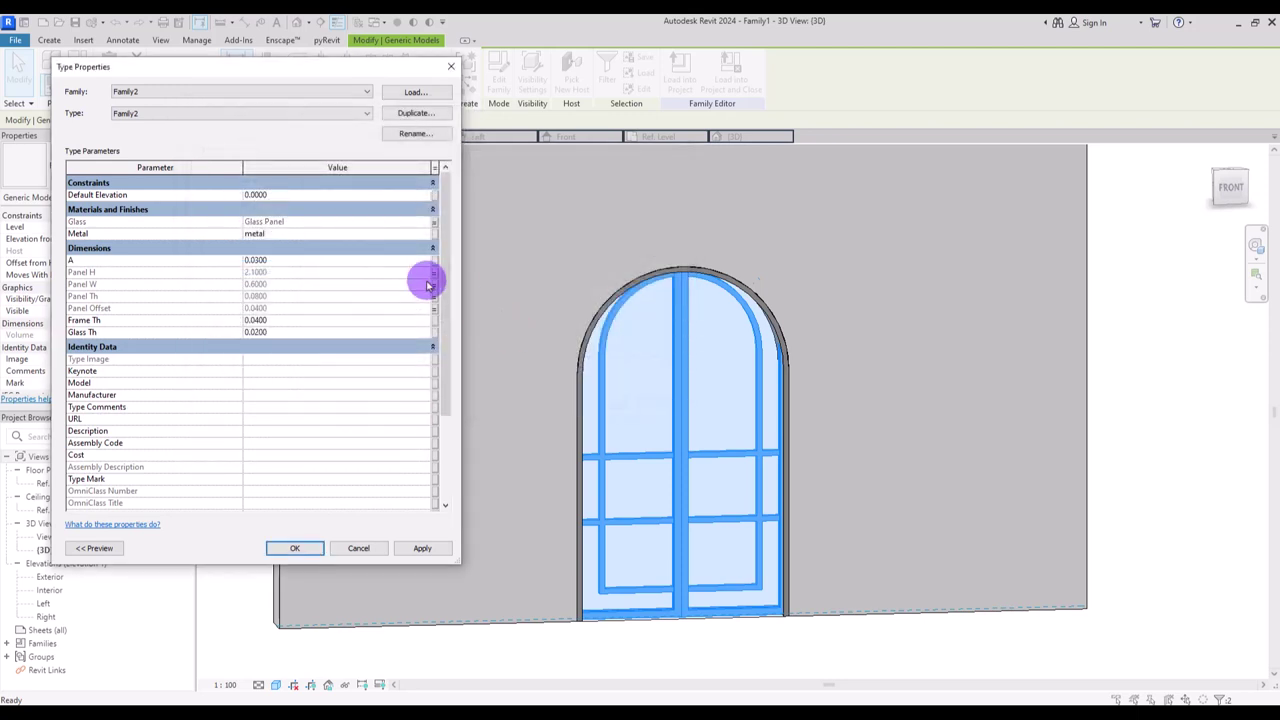
pyautogui.click(434, 233)
pyautogui.click(485, 260)
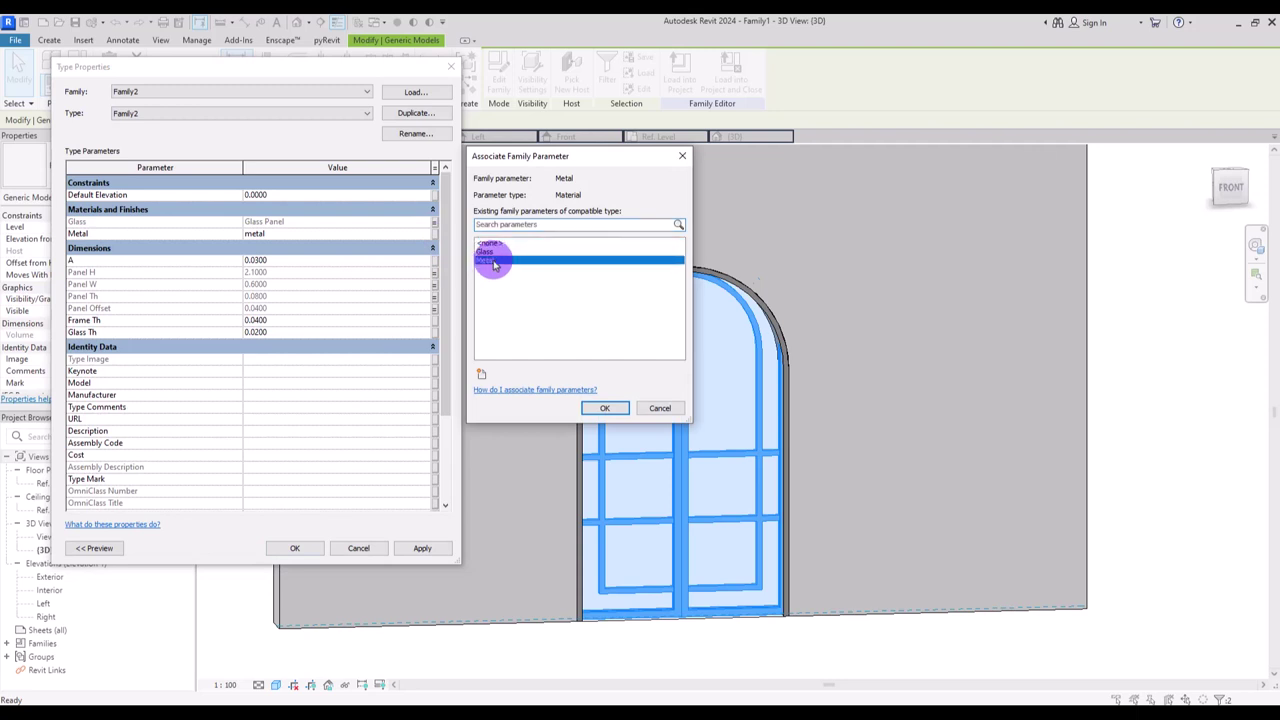
pyautogui.click(607, 408)
pyautogui.click(295, 548)
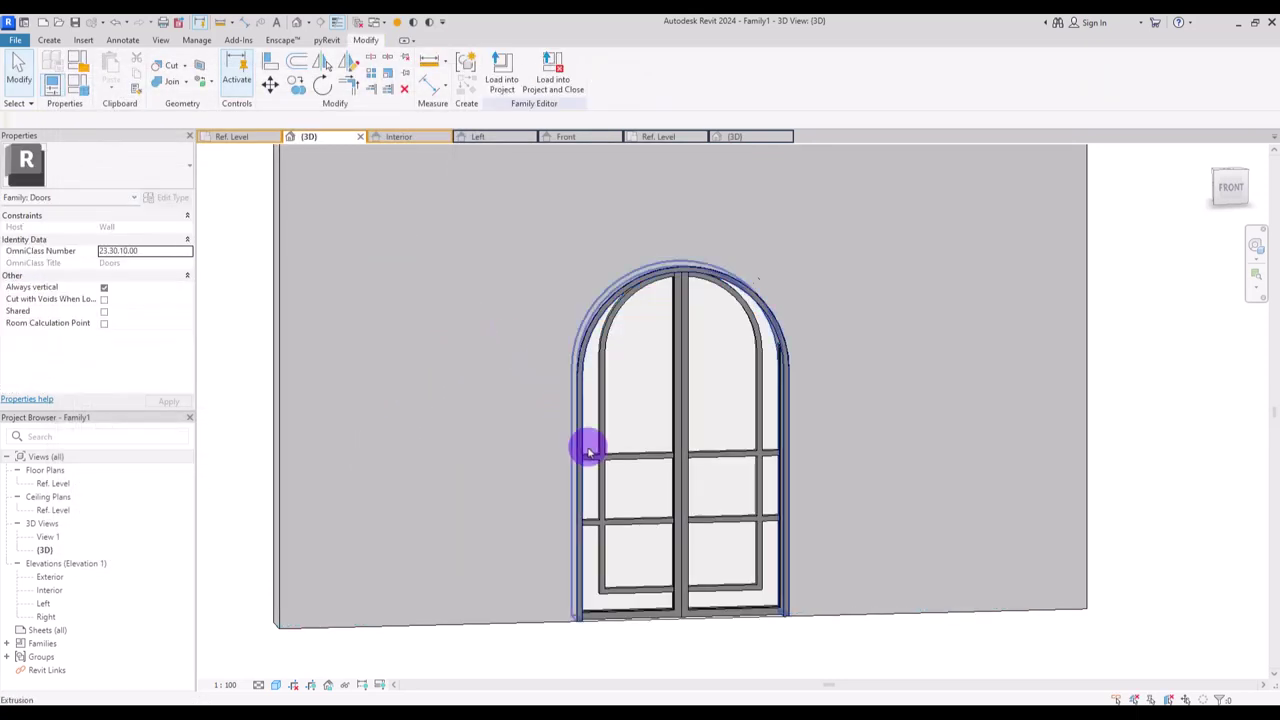
# - Give the door family's Panel H parameter the formula Height - 0.03 m
pyautogui.click(80, 88)
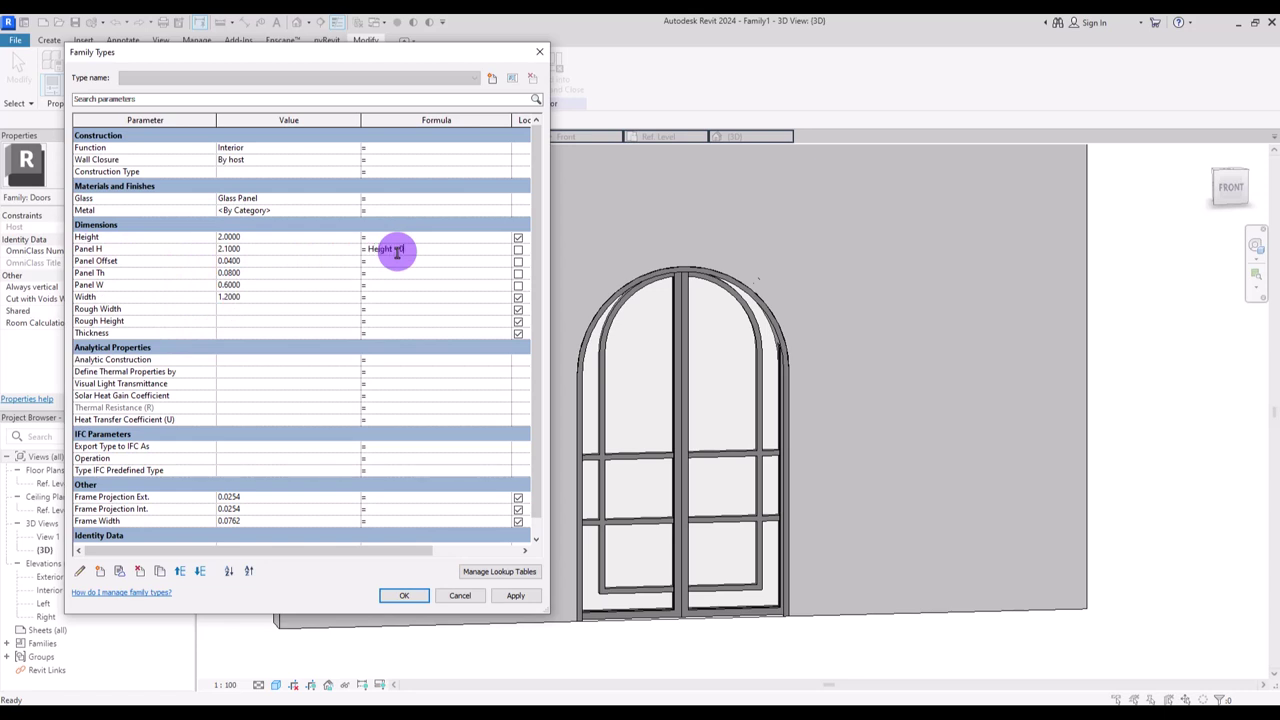
pyautogui.press('Return')
pyautogui.press('Return')
# - Give the Panel W parameter the formula (Width / 2) - 0.03 m and check the door from the back in 3D
pyautogui.click(75, 92)
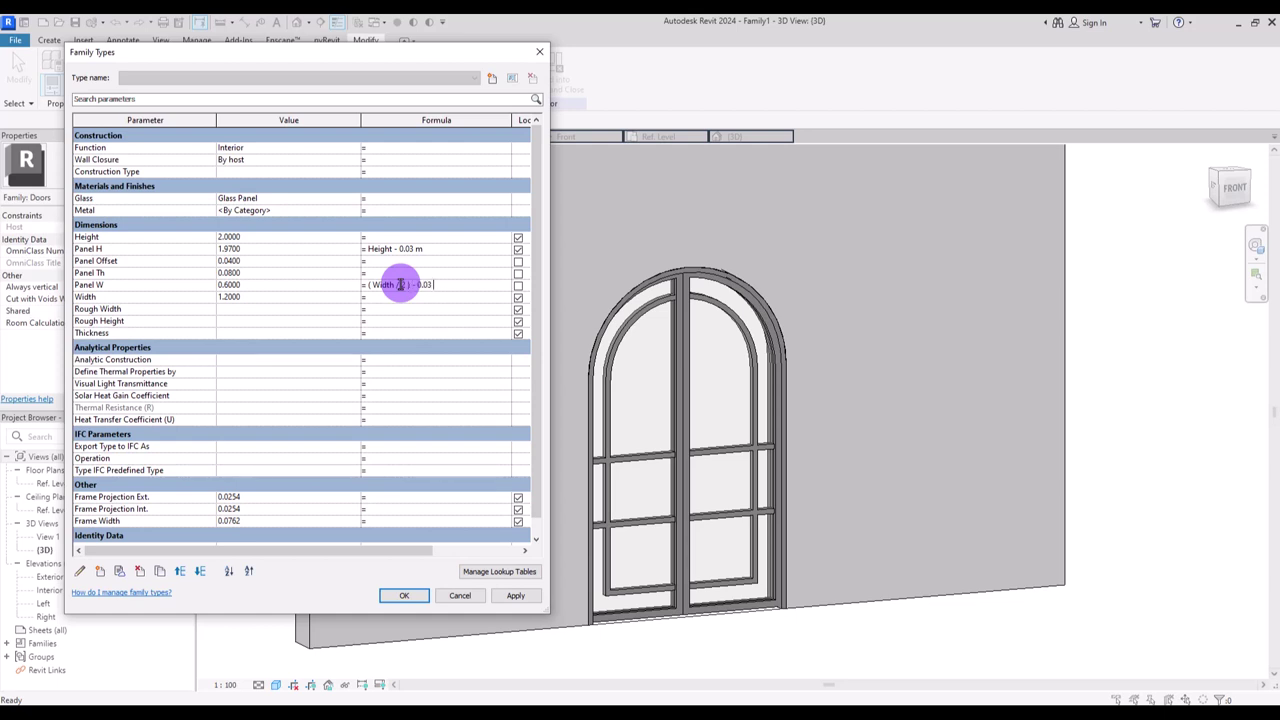
pyautogui.press('Tab')
pyautogui.moveTo(314, 550); pyautogui.dragTo(228, 550)
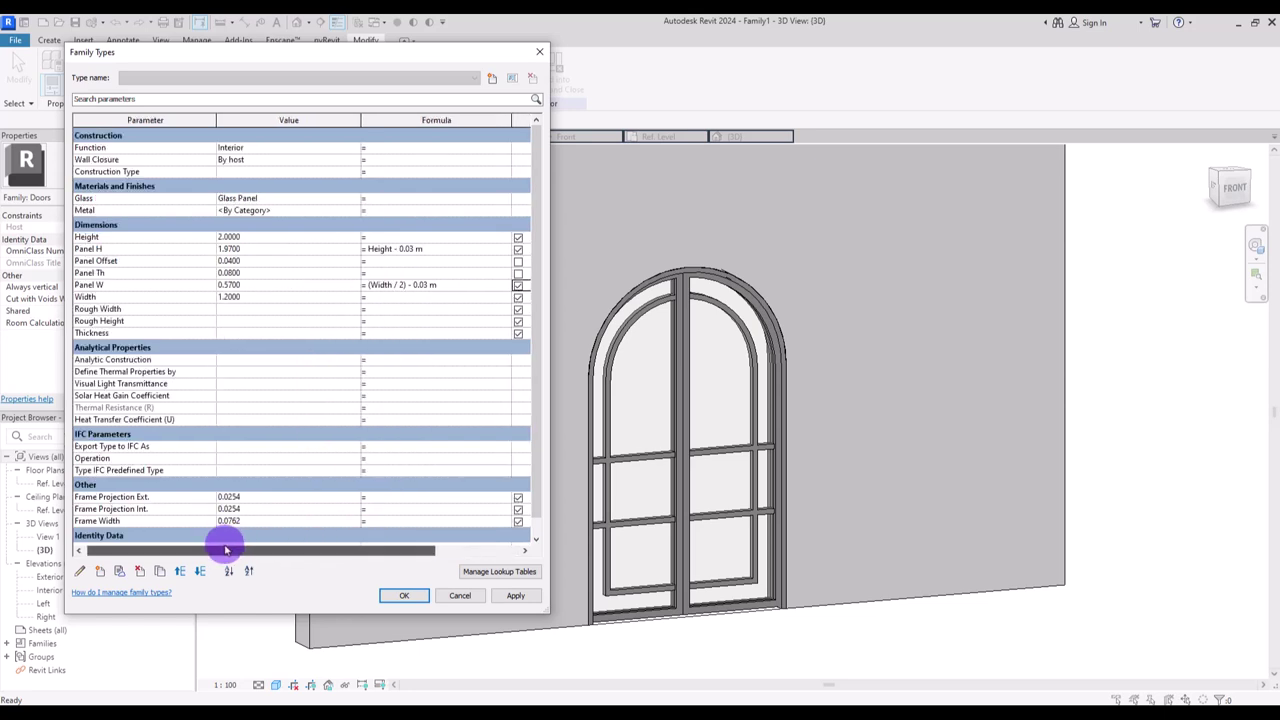
pyautogui.click(515, 596)
pyautogui.click(428, 595)
pyautogui.keyDown('shift'); pyautogui.moveTo(341, 546); pyautogui.dragTo(263, 303, button='middle'); pyautogui.keyUp('shift')
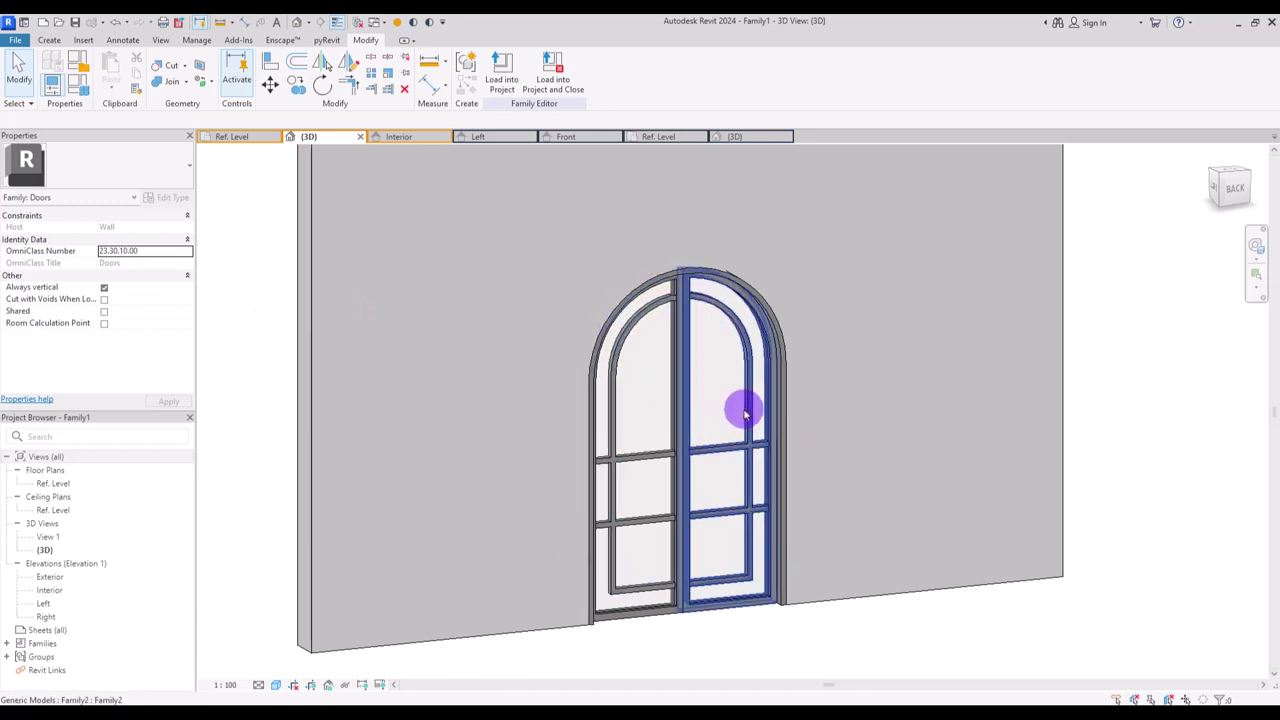
# - Create a new family from the Generic Model template
pyautogui.click(18, 41)
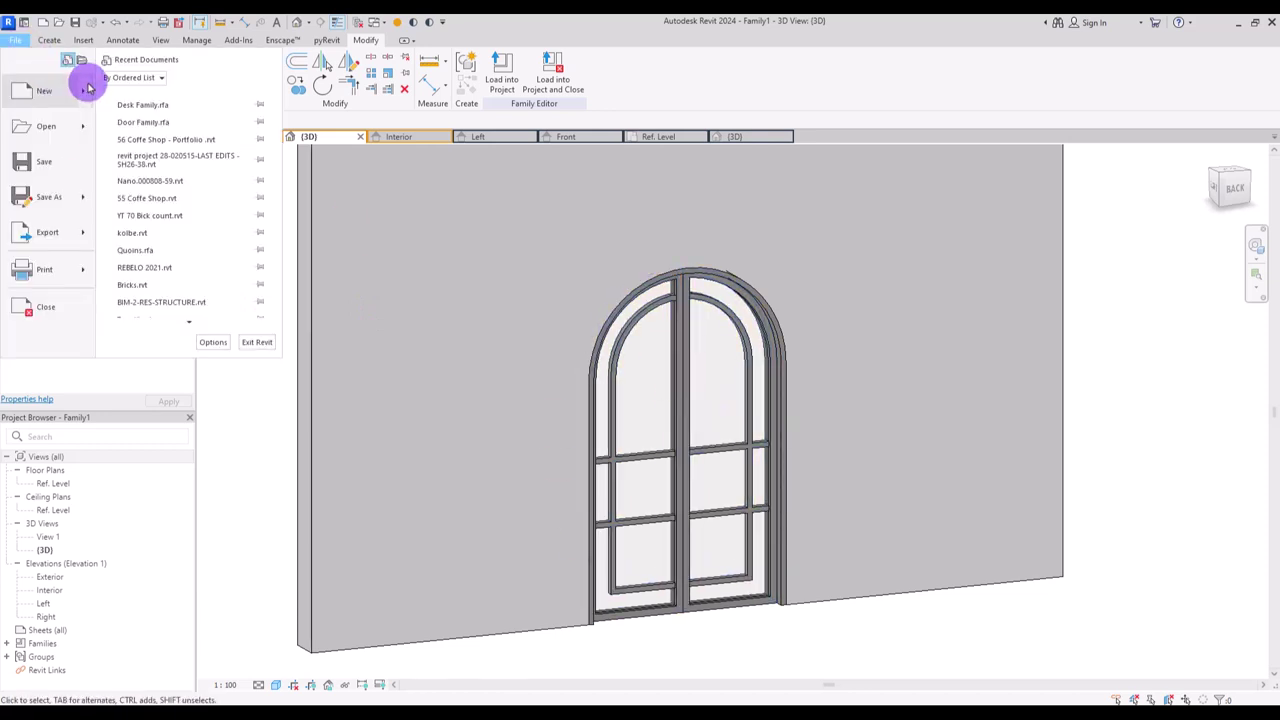
pyautogui.moveTo(40, 88)
pyautogui.click(165, 137)
pyautogui.doubleClick(309, 126)
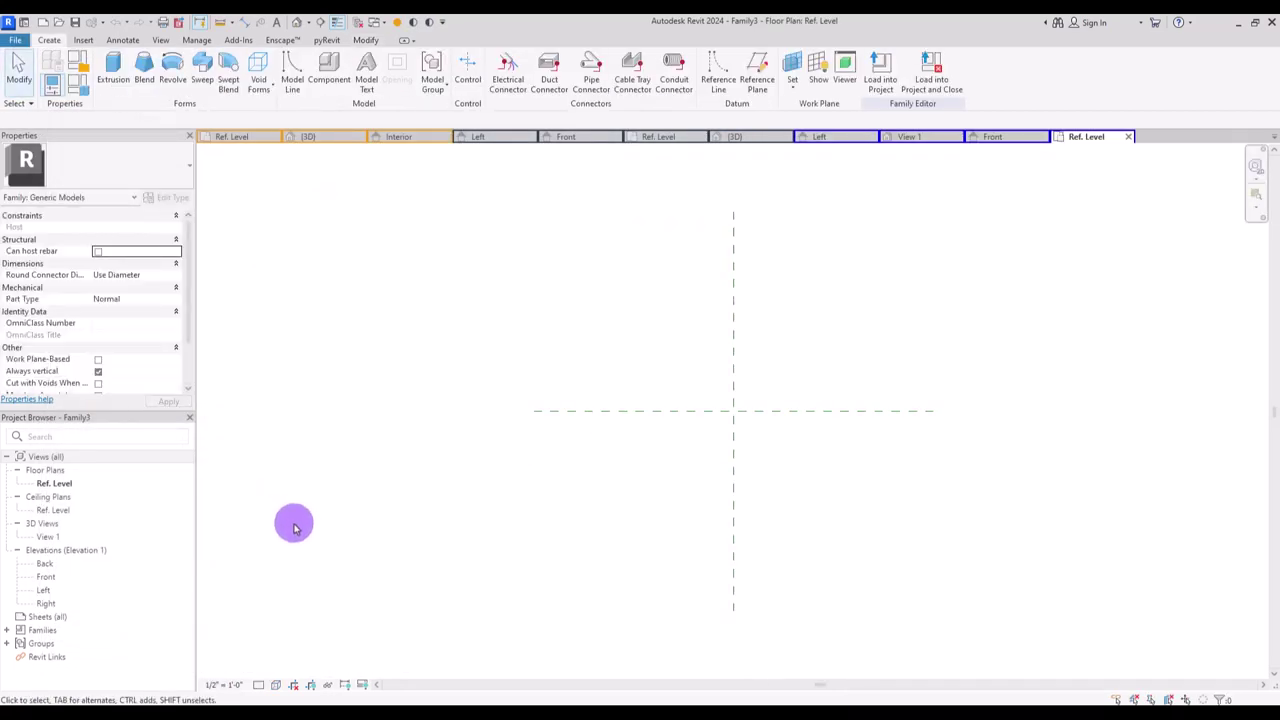
# - Set the new family's length units to metres with two decimal places
pyautogui.press('n')
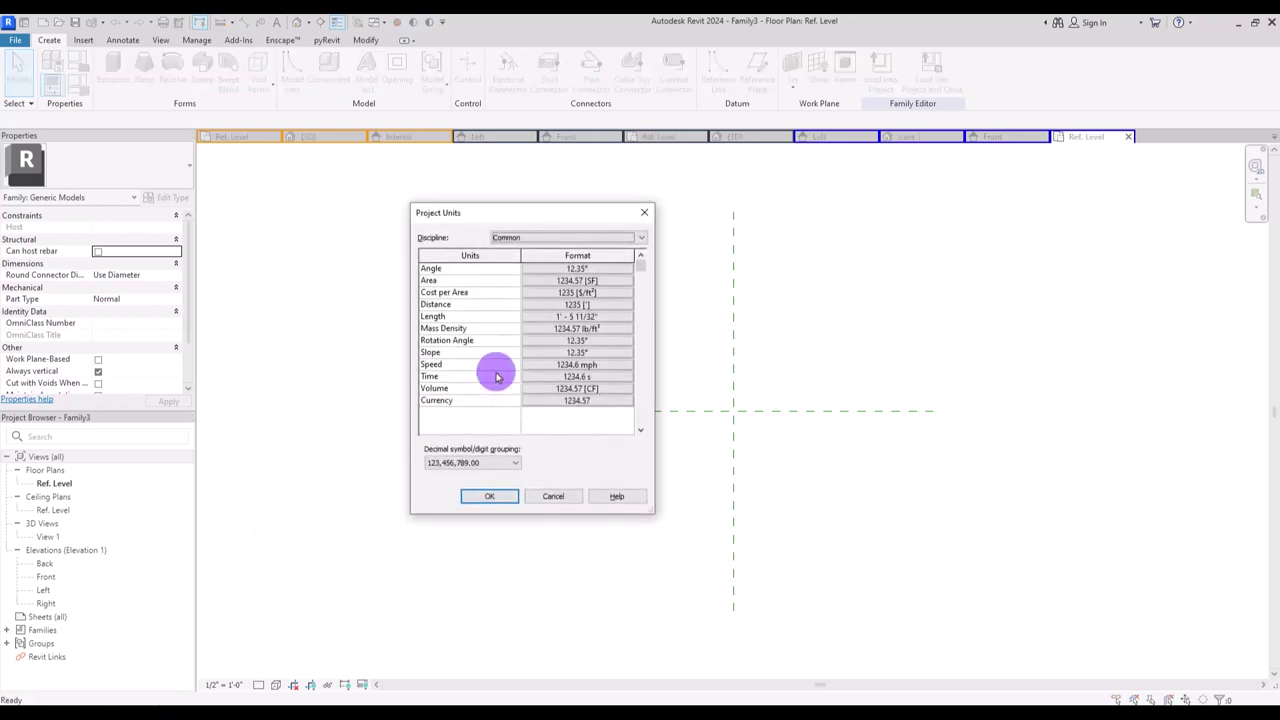
pyautogui.click(557, 318)
pyautogui.click(491, 248)
pyautogui.click(414, 279)
pyautogui.click(334, 282)
pyautogui.click(331, 331)
pyautogui.click(424, 416)
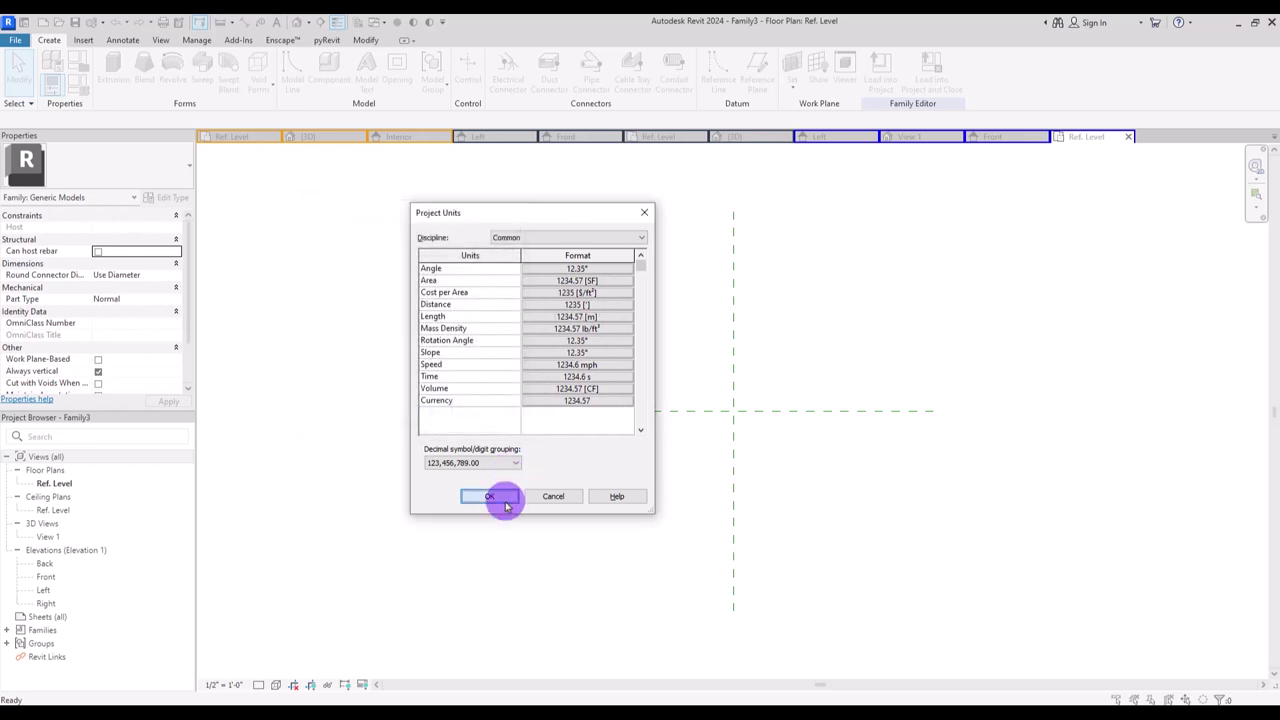
pyautogui.click(505, 505)
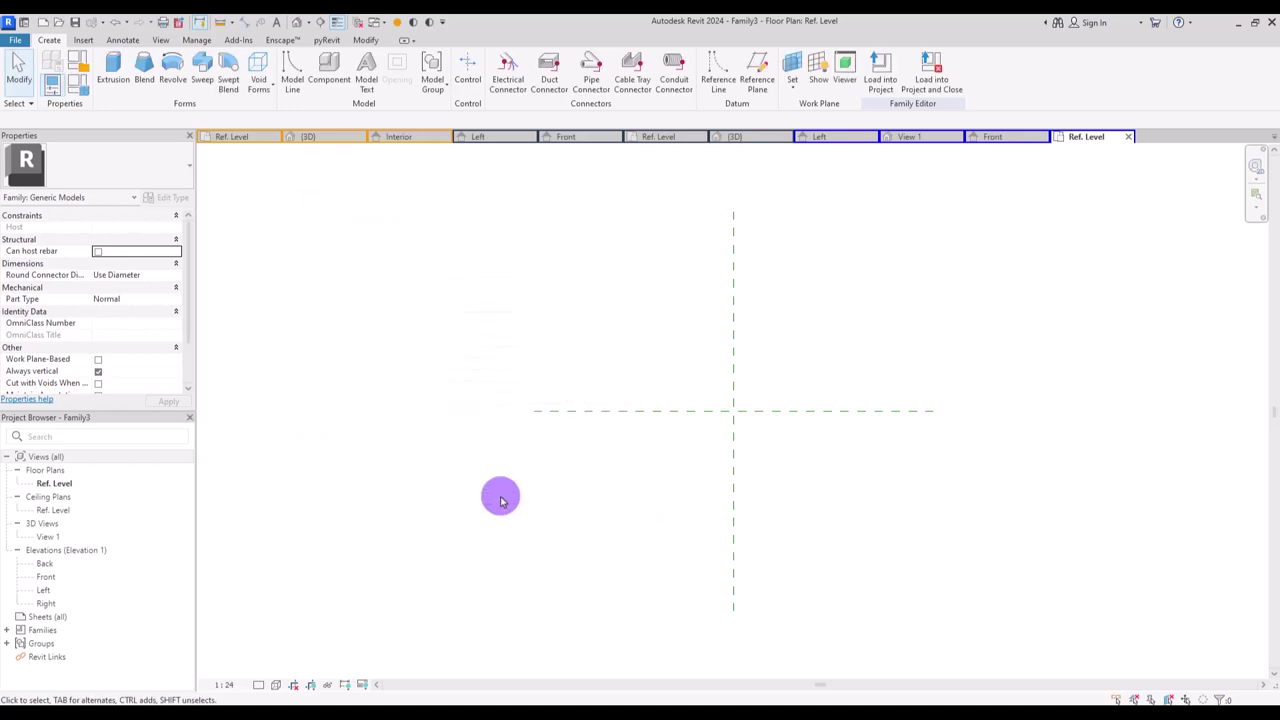
# - In the Front elevation, draw horizontal reference planes about 0.34 m above and about 0.32 m below the Ref. Level
pyautogui.doubleClick(47, 577)
pyautogui.click(757, 75)
pyautogui.click(615, 497)
pyautogui.click(774, 497)
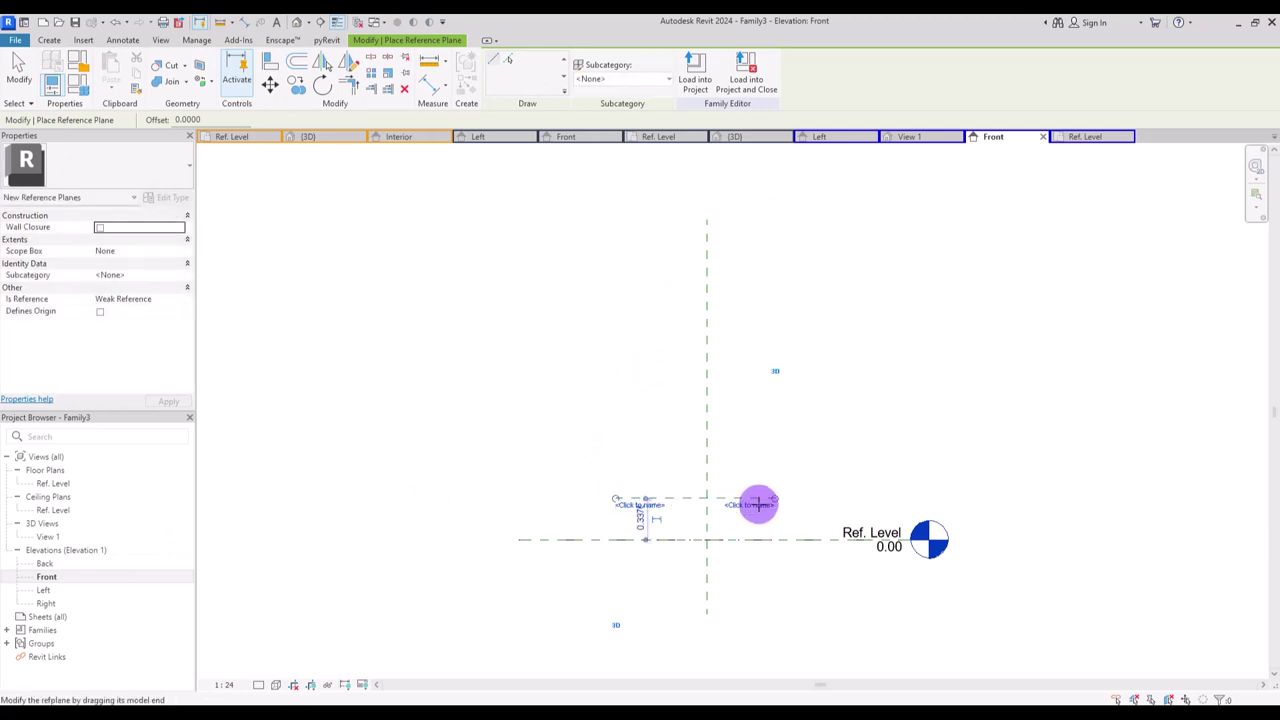
pyautogui.click(632, 578)
pyautogui.click(774, 578)
# - Dimension the upper plane, Ref. Level and lower plane in one chain and constrain the spacings to be equal
pyautogui.click(429, 85)
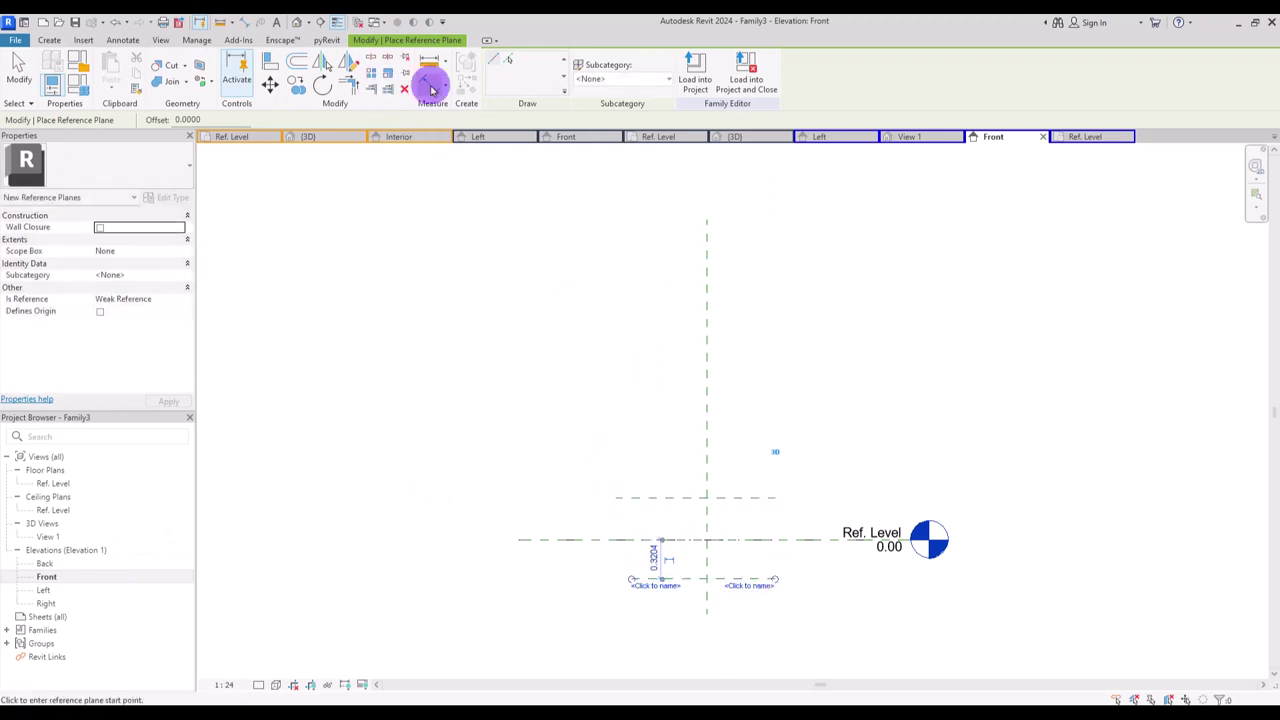
pyautogui.click(651, 497)
pyautogui.click(663, 540)
pyautogui.click(663, 578)
pyautogui.click(585, 632)
pyautogui.click(619, 540)
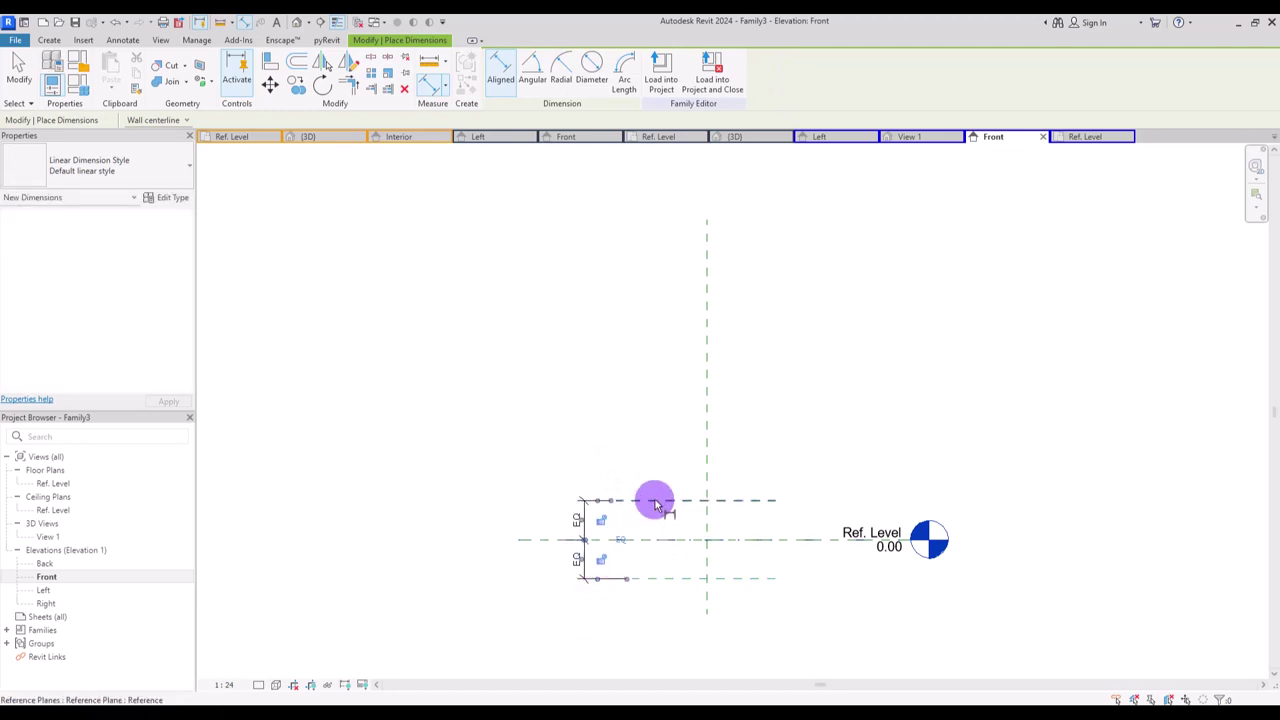
# - Add an overall dimension between the upper and lower reference planes, outside the equality dimension
pyautogui.click(655, 500)
pyautogui.click(666, 577)
pyautogui.click(548, 620)
pyautogui.press('Escape')
pyautogui.press('Escape')
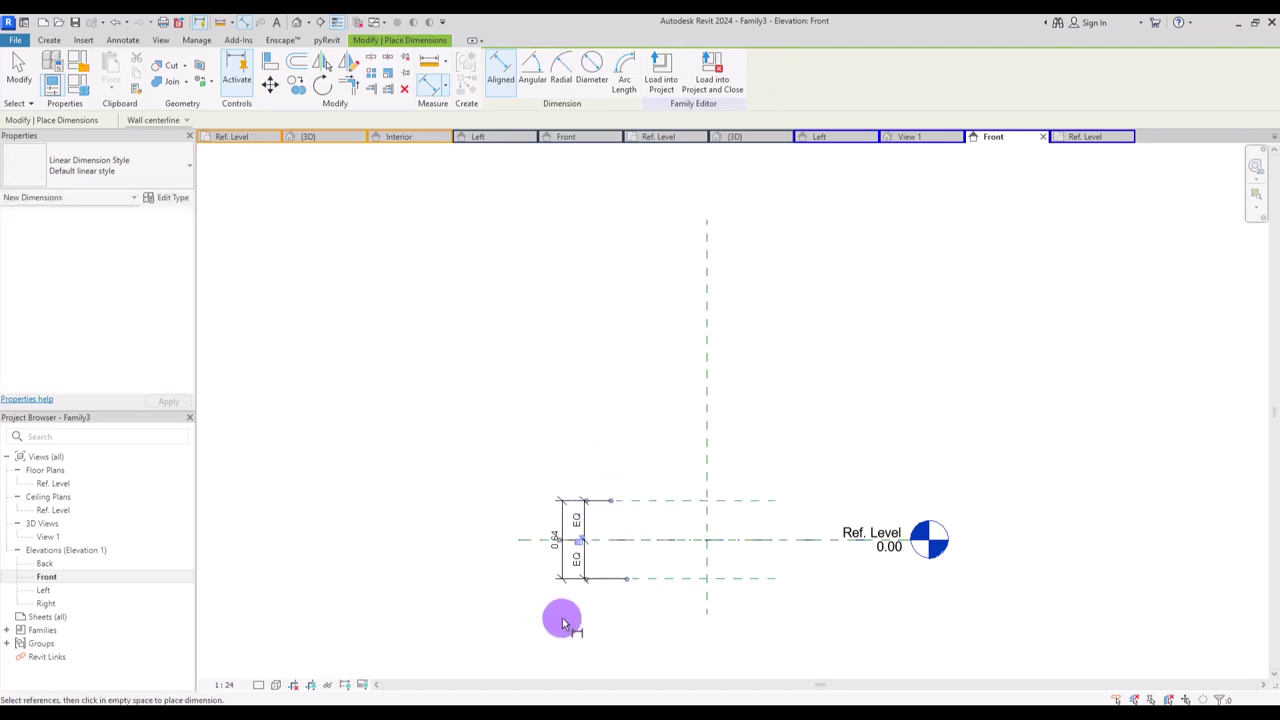
# - Start an extrusion and sketch circles where the vertical center plane crosses the upper and lower planes, with radii about 0.08 m and 0.10 m
pyautogui.moveTo(666, 400); pyautogui.dragTo(589, 277, button='middle')
pyautogui.click(49, 40)
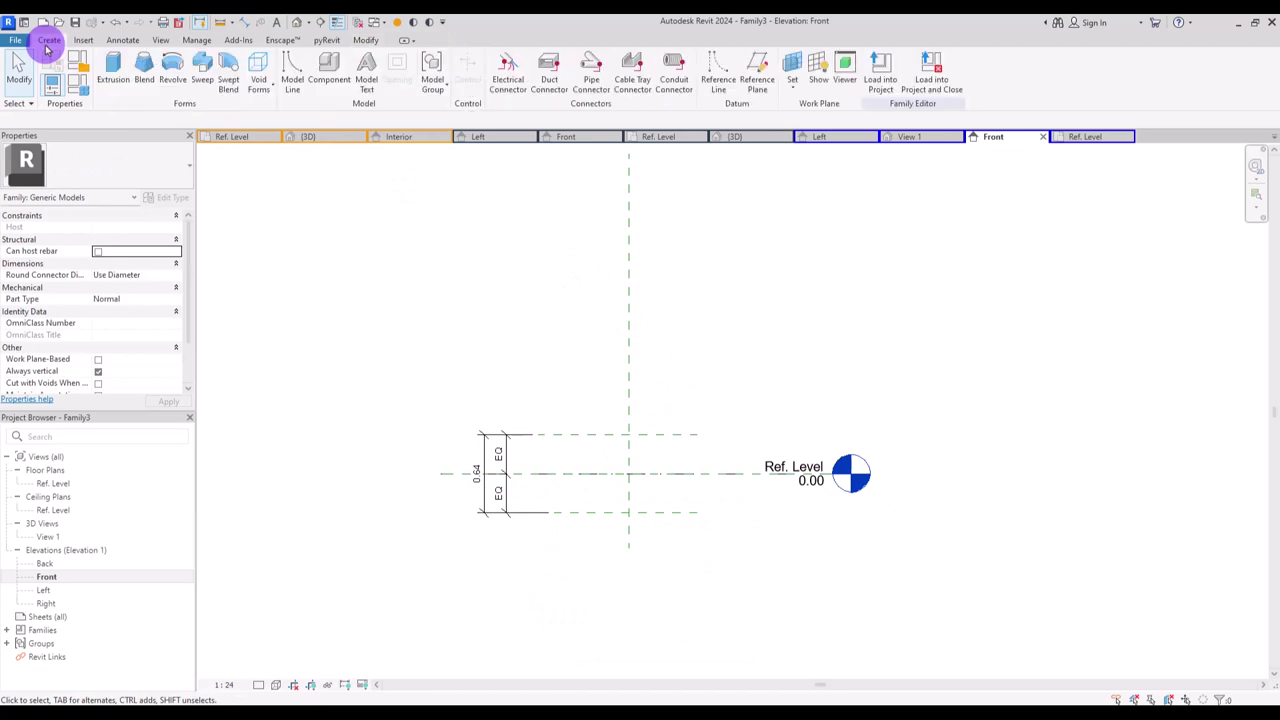
pyautogui.click(105, 58)
pyautogui.click(637, 432)
pyautogui.click(581, 58)
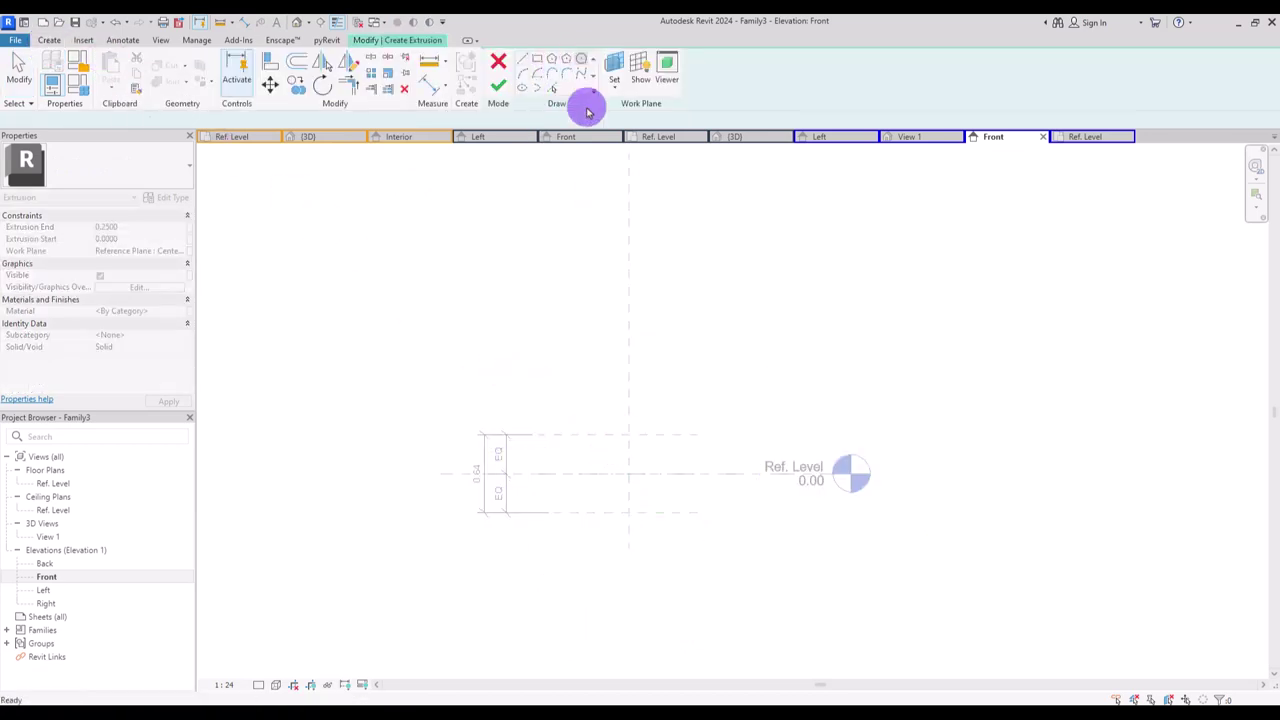
pyautogui.click(634, 433)
pyautogui.click(634, 433)
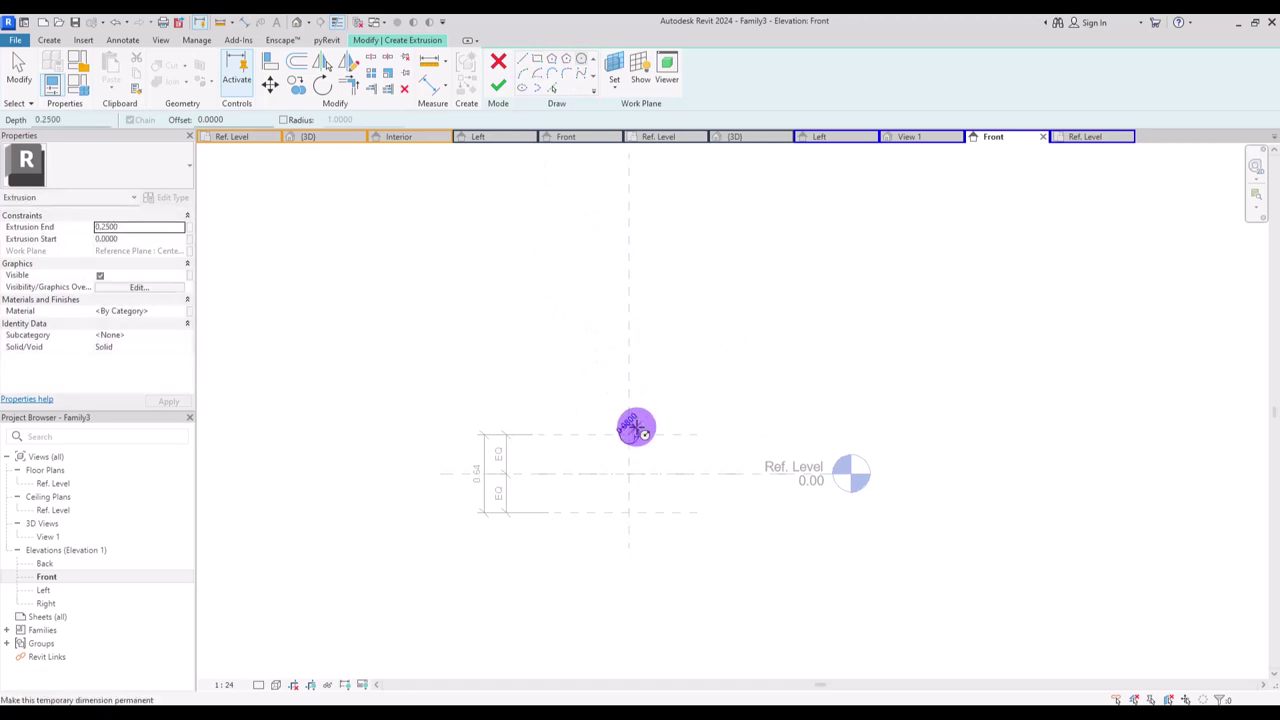
pyautogui.click(638, 510)
pyautogui.click(640, 510)
pyautogui.scroll(5, 714, 431)
pyautogui.press('Escape')
pyautogui.press('Escape')
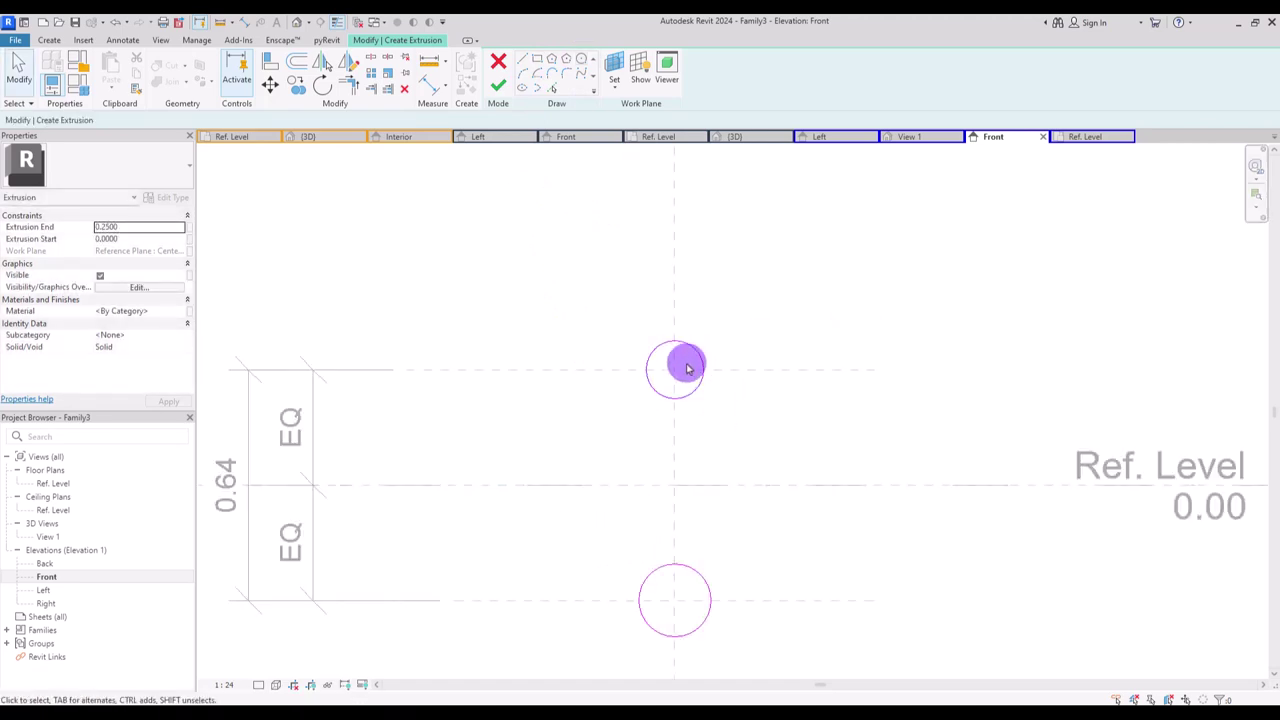
# - Make the center marks of both sketched circles visible
pyautogui.click(690, 355)
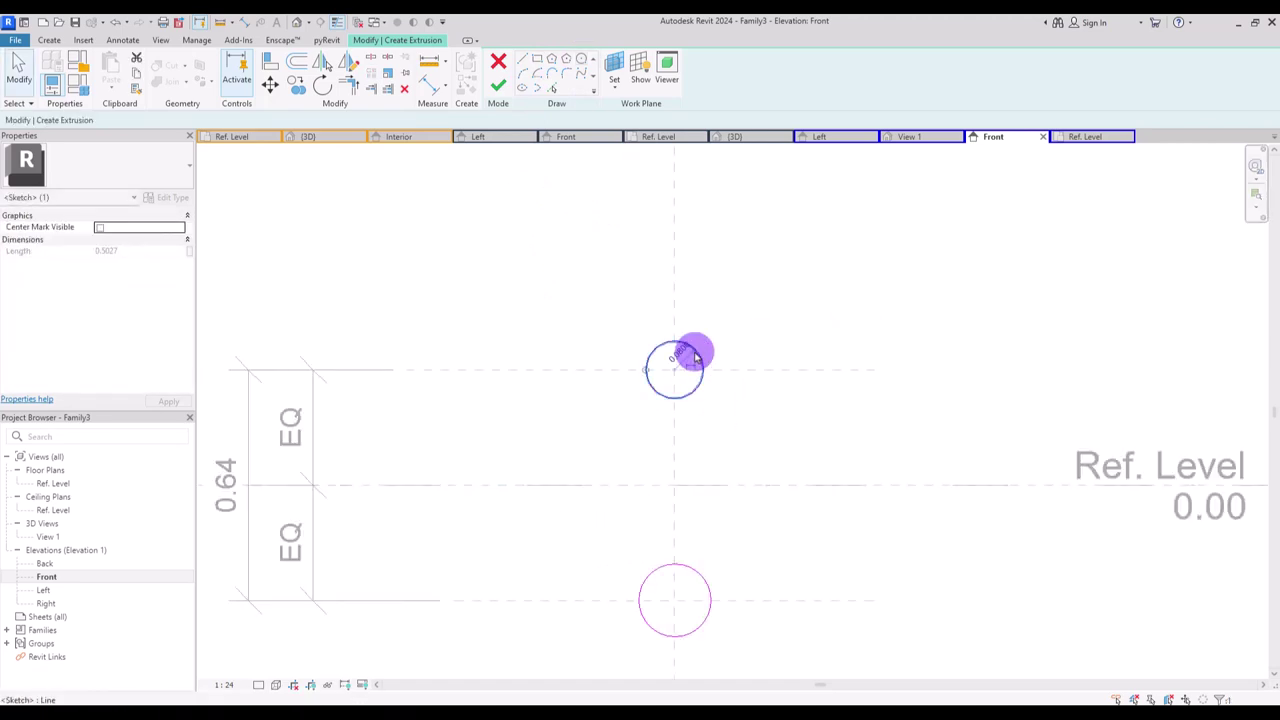
pyautogui.click(99, 228)
pyautogui.click(638, 600)
pyautogui.click(99, 228)
pyautogui.click(406, 266)
# - Align and lock the circle centers to the vertical center plane and to their horizontal reference planes
pyautogui.click(271, 58)
pyautogui.click(676, 282)
pyautogui.click(678, 372)
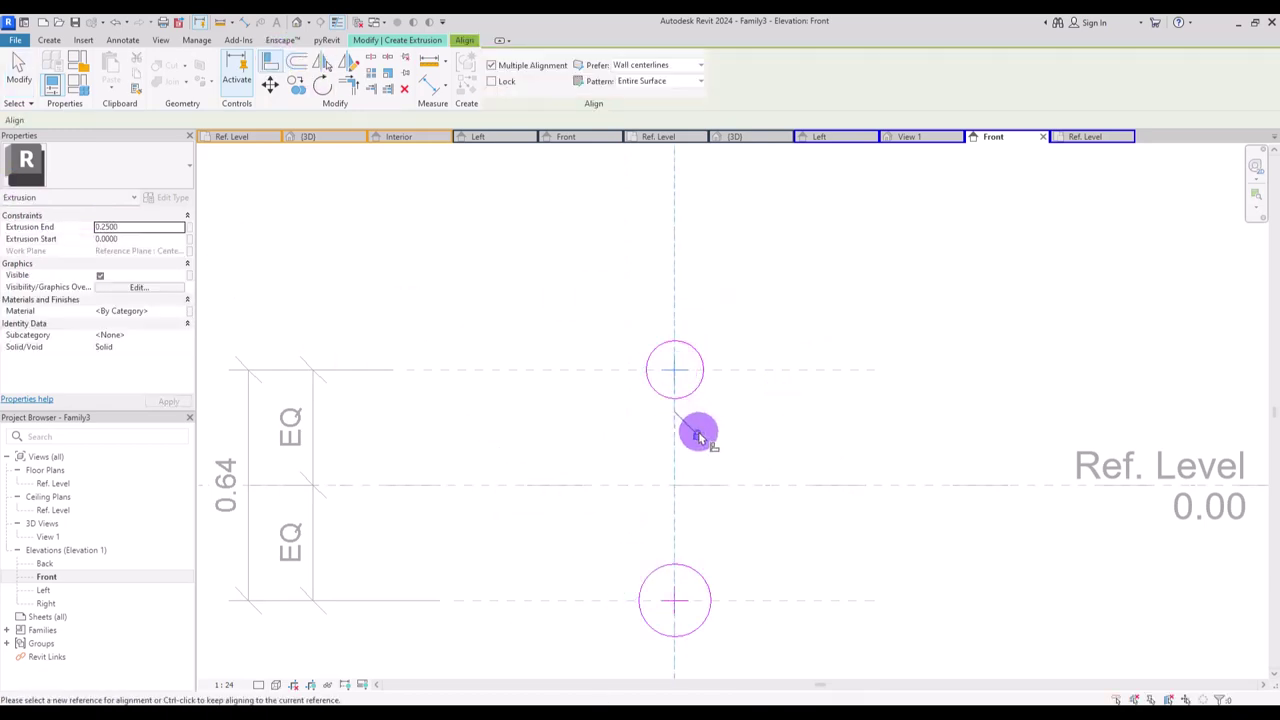
pyautogui.click(740, 372)
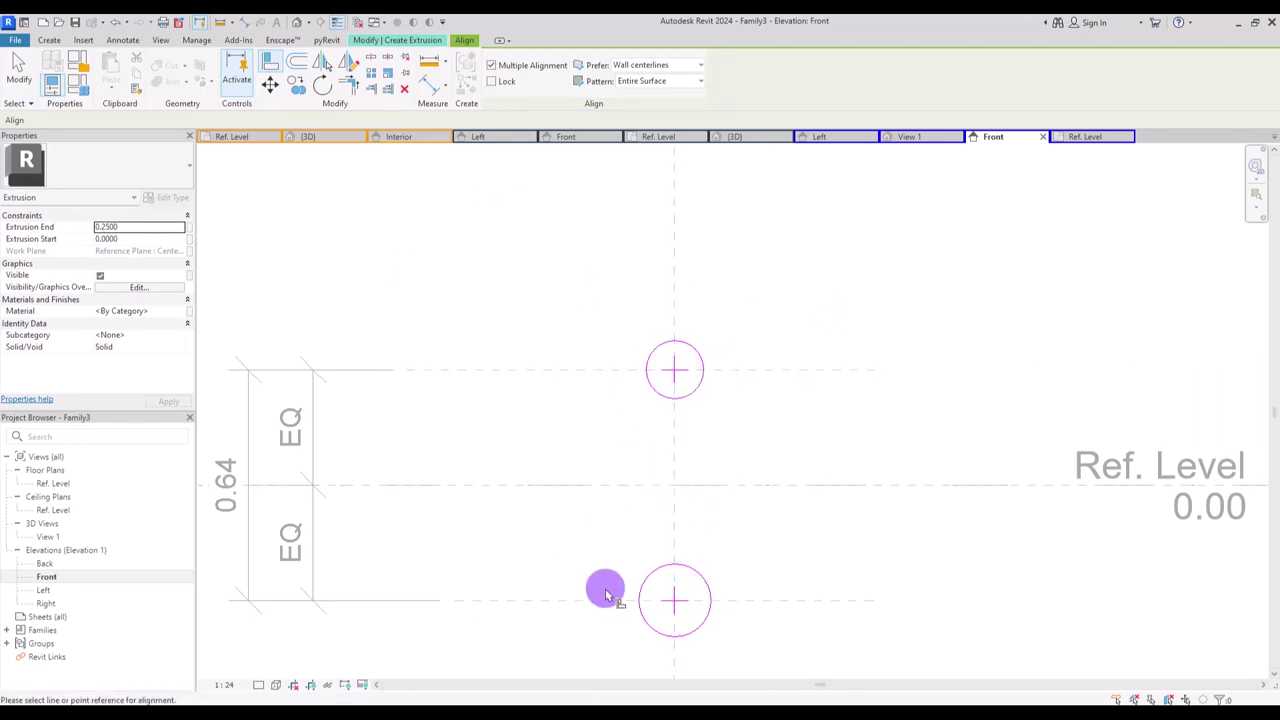
pyautogui.click(661, 604)
pyautogui.press('Escape')
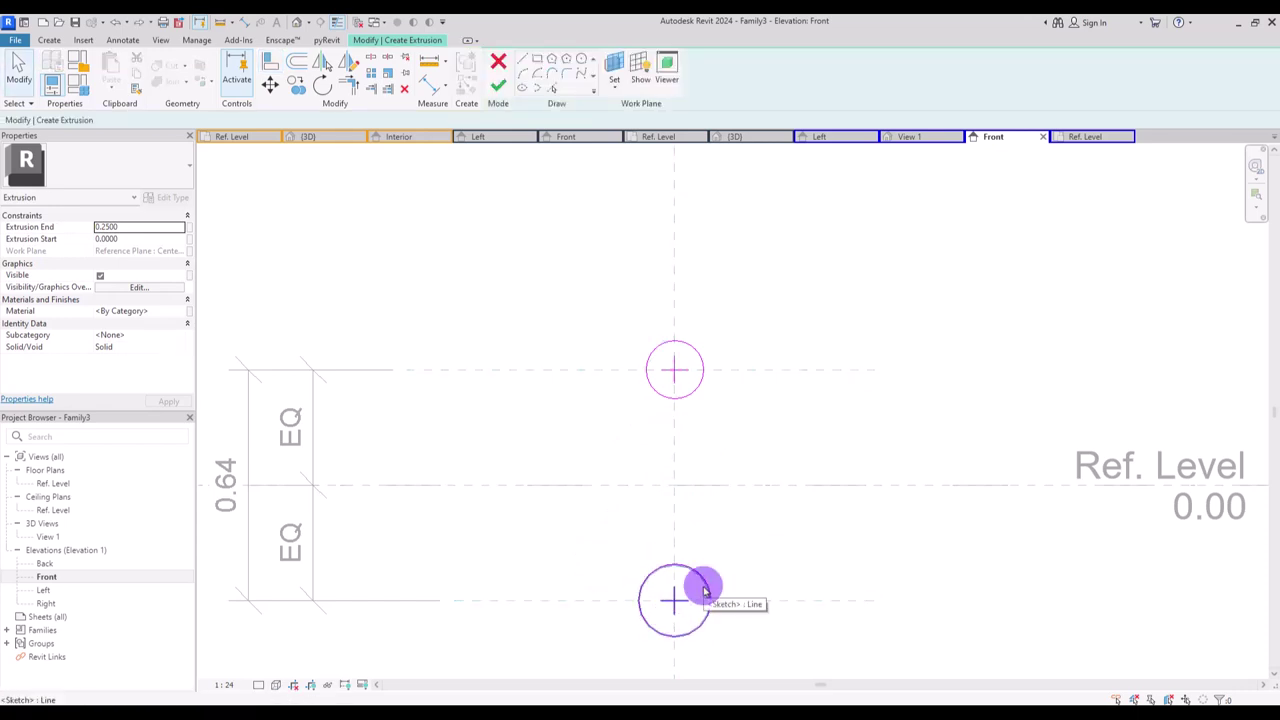
# - Make the lower circle's radius dimension permanent and label it with a new type parameter named R1
pyautogui.click(704, 590)
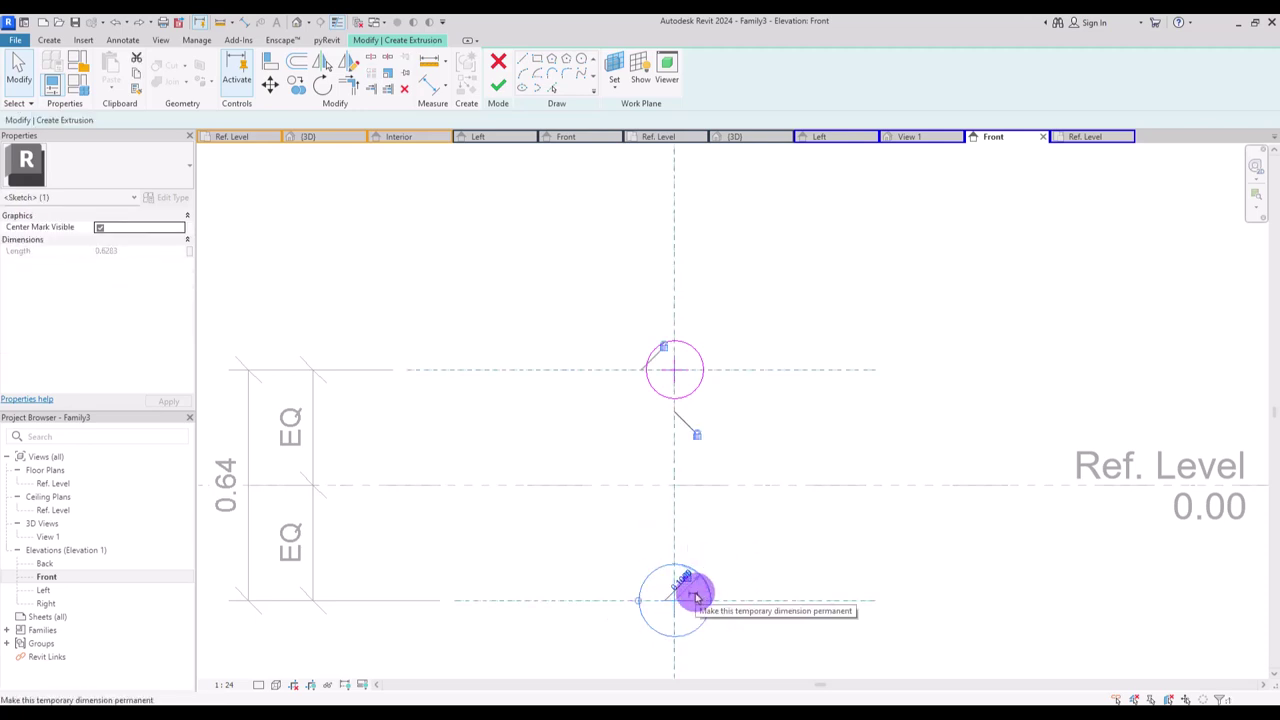
pyautogui.click(695, 597)
pyautogui.click(700, 590)
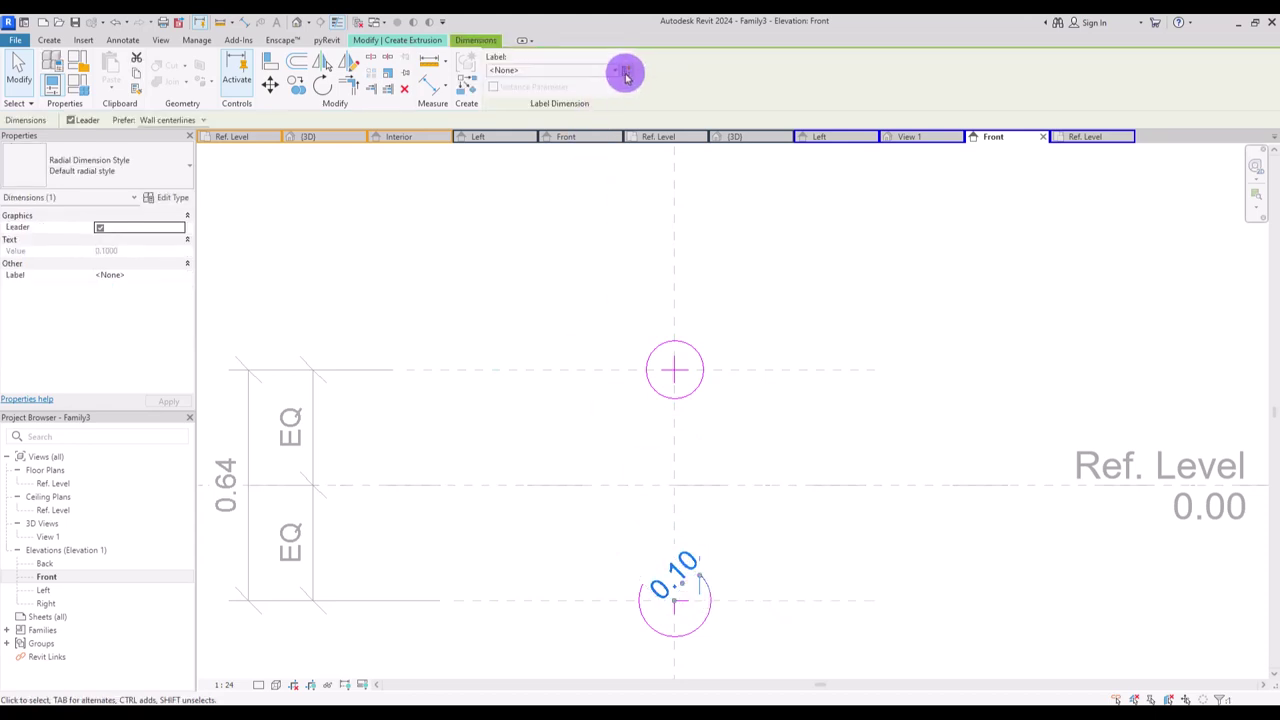
pyautogui.click(625, 74)
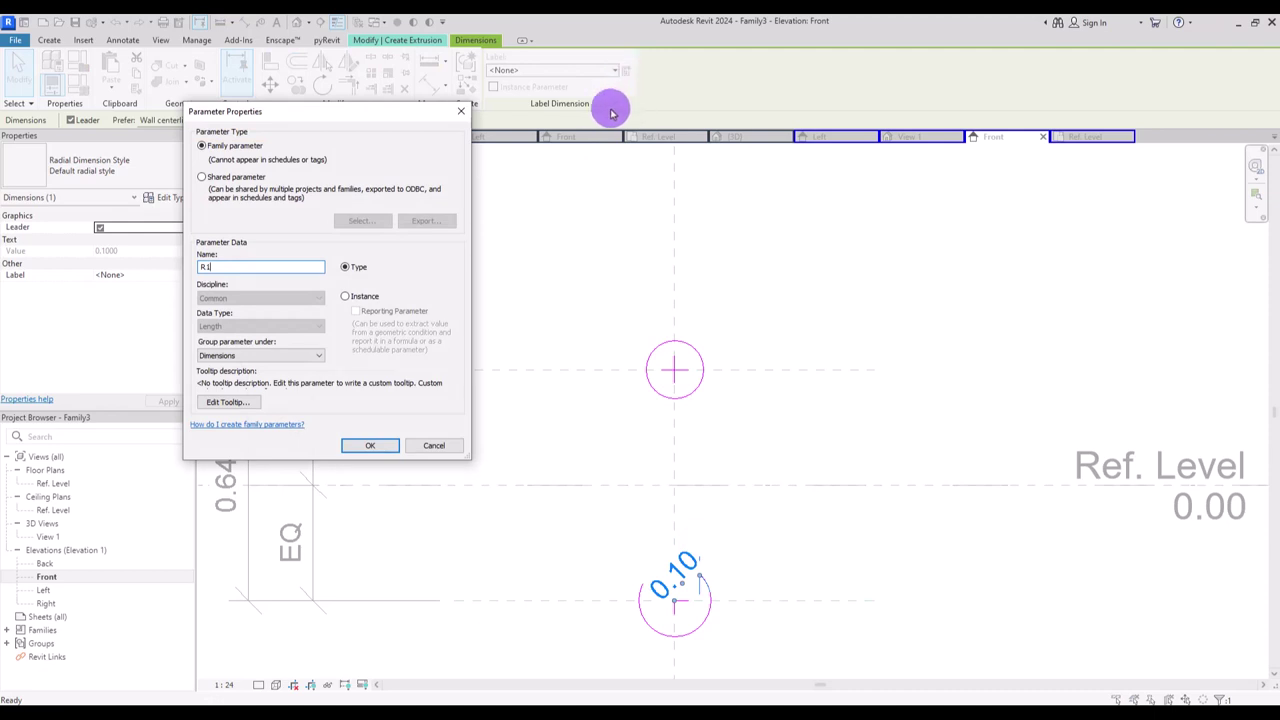
pyautogui.click(363, 447)
# - Make the upper circle's radius dimension permanent and label it with the existing R1 parameter
pyautogui.click(691, 354)
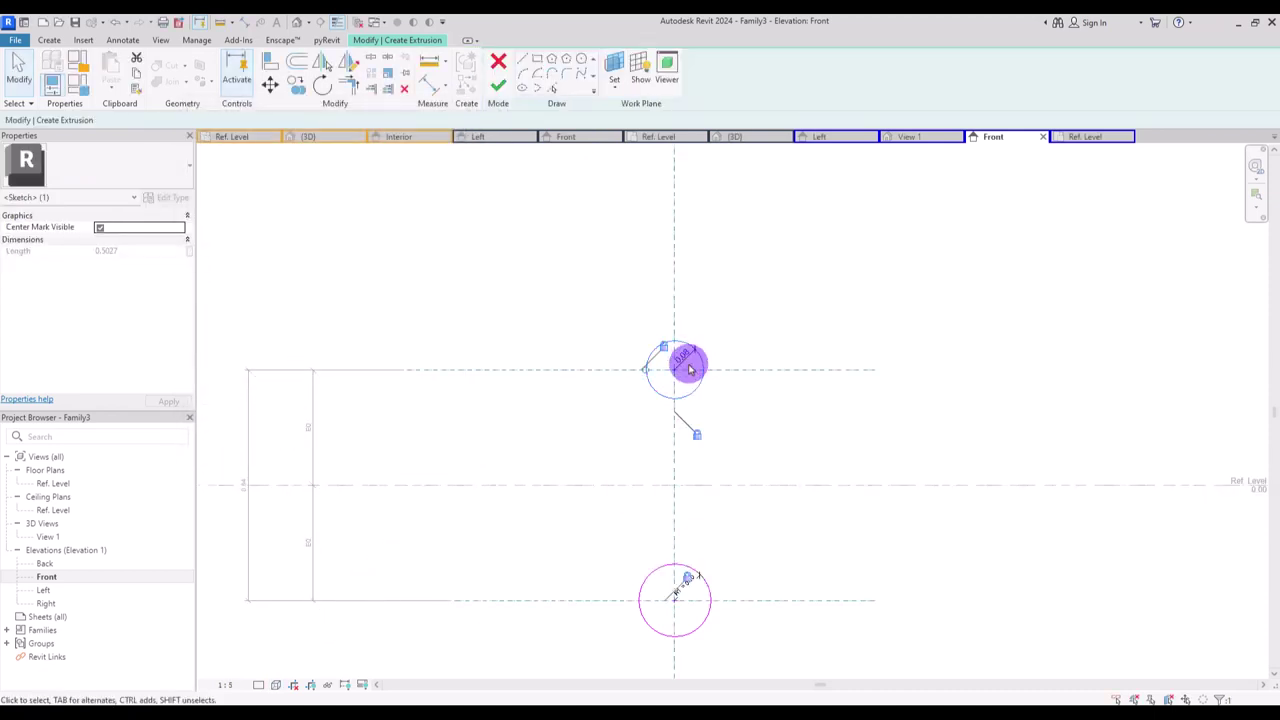
pyautogui.click(709, 346)
pyautogui.click(697, 352)
pyautogui.click(606, 77)
pyautogui.click(600, 92)
pyautogui.click(703, 269)
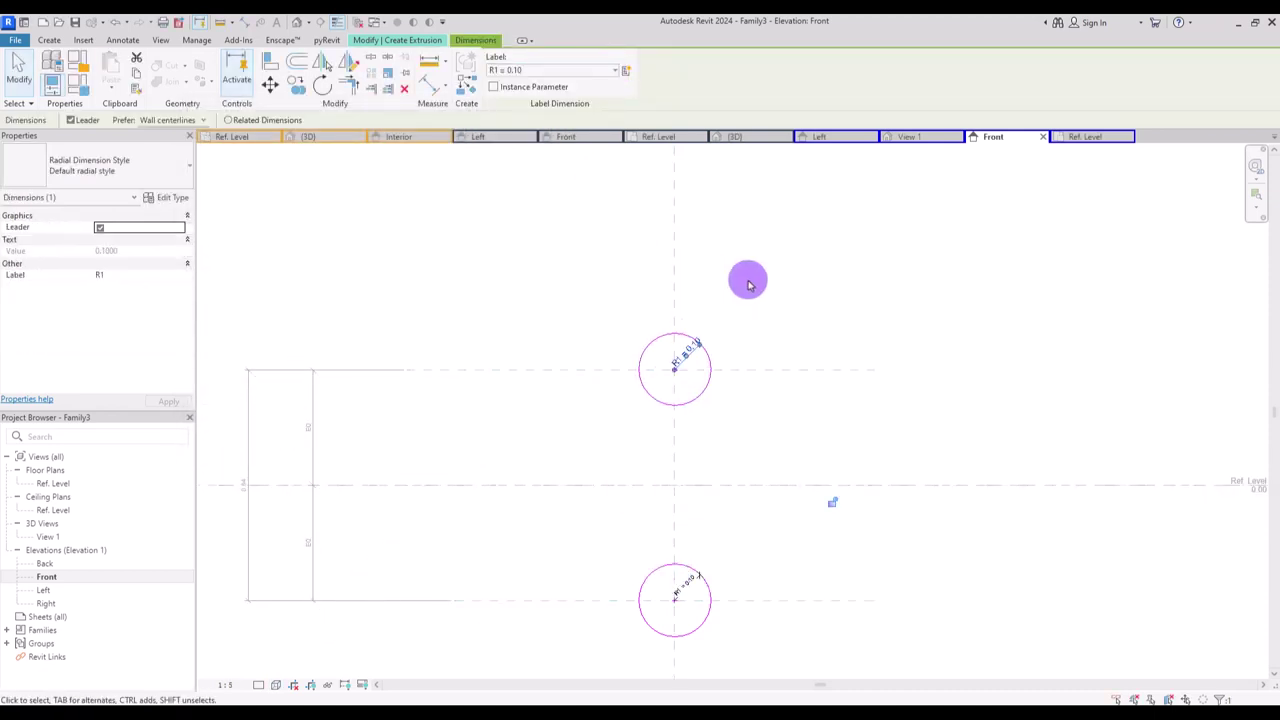
# - Set the R1 parameter to 0.01 in the family types
pyautogui.click(69, 80)
pyautogui.click(228, 174)
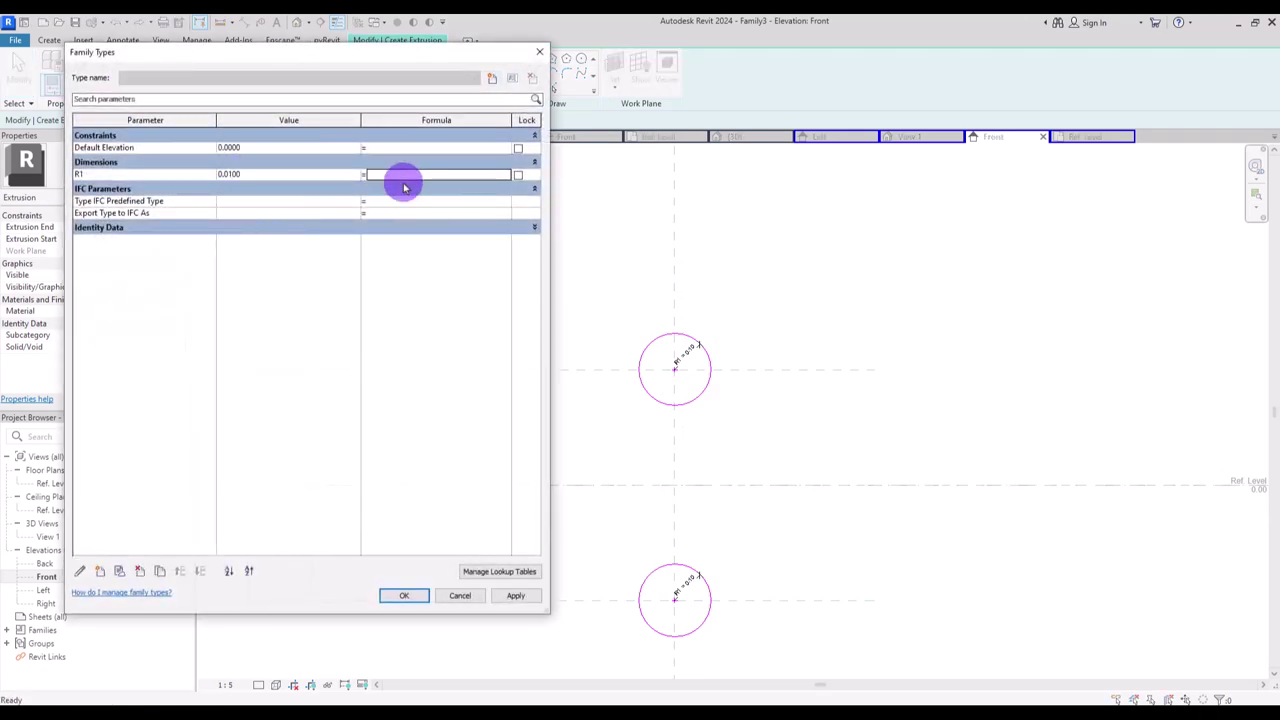
pyautogui.click(404, 595)
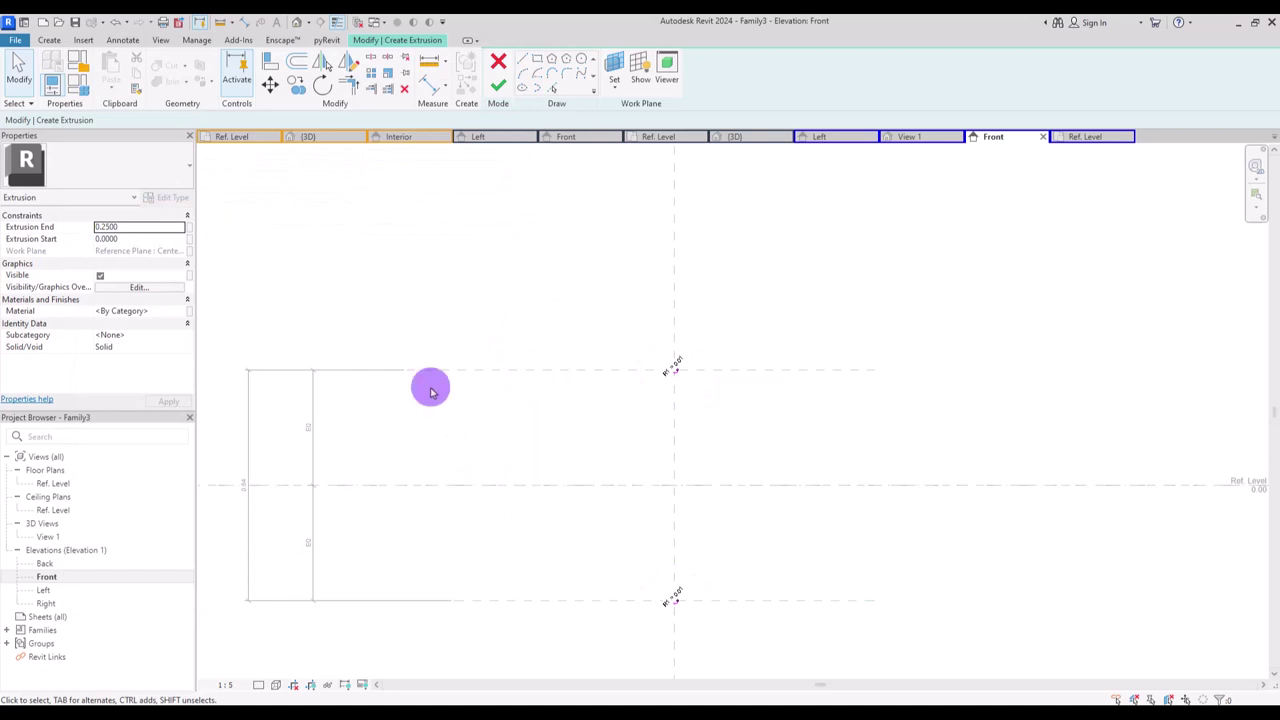
# - Set the front view scale to 1:2 and finish the extrusion of the two circles
pyautogui.click(226, 685)
pyautogui.click(257, 510)
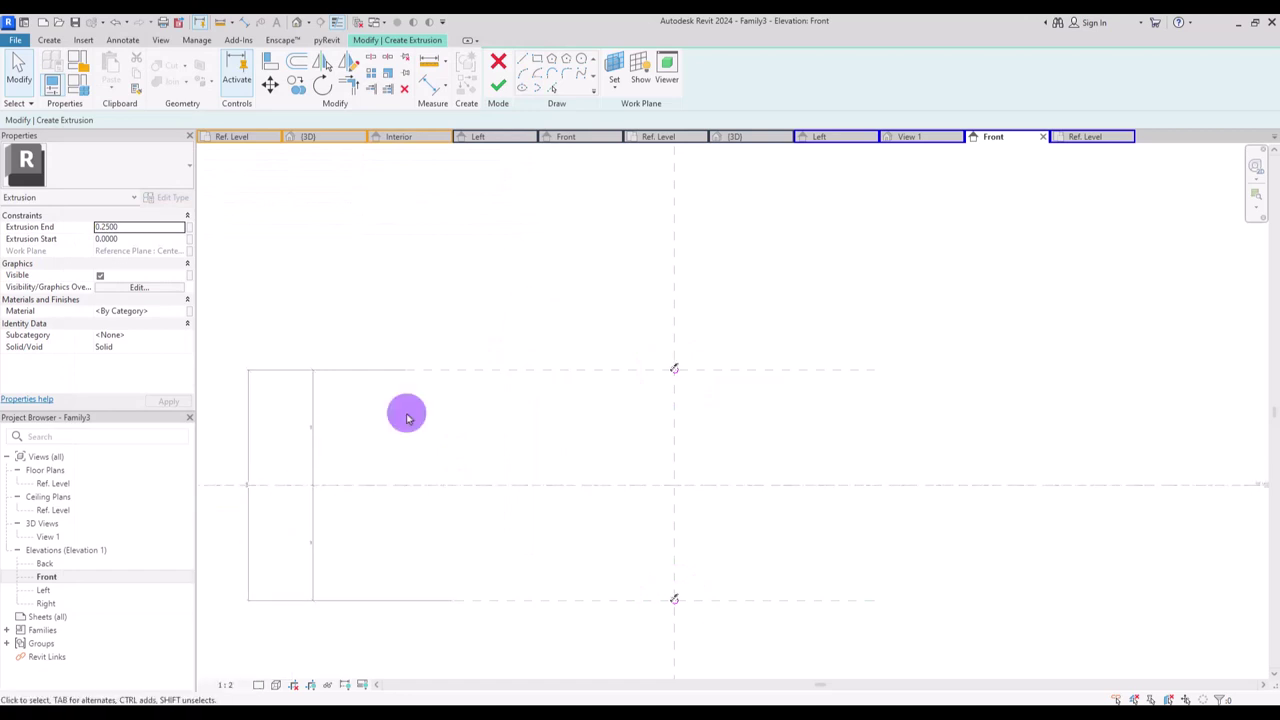
pyautogui.click(497, 85)
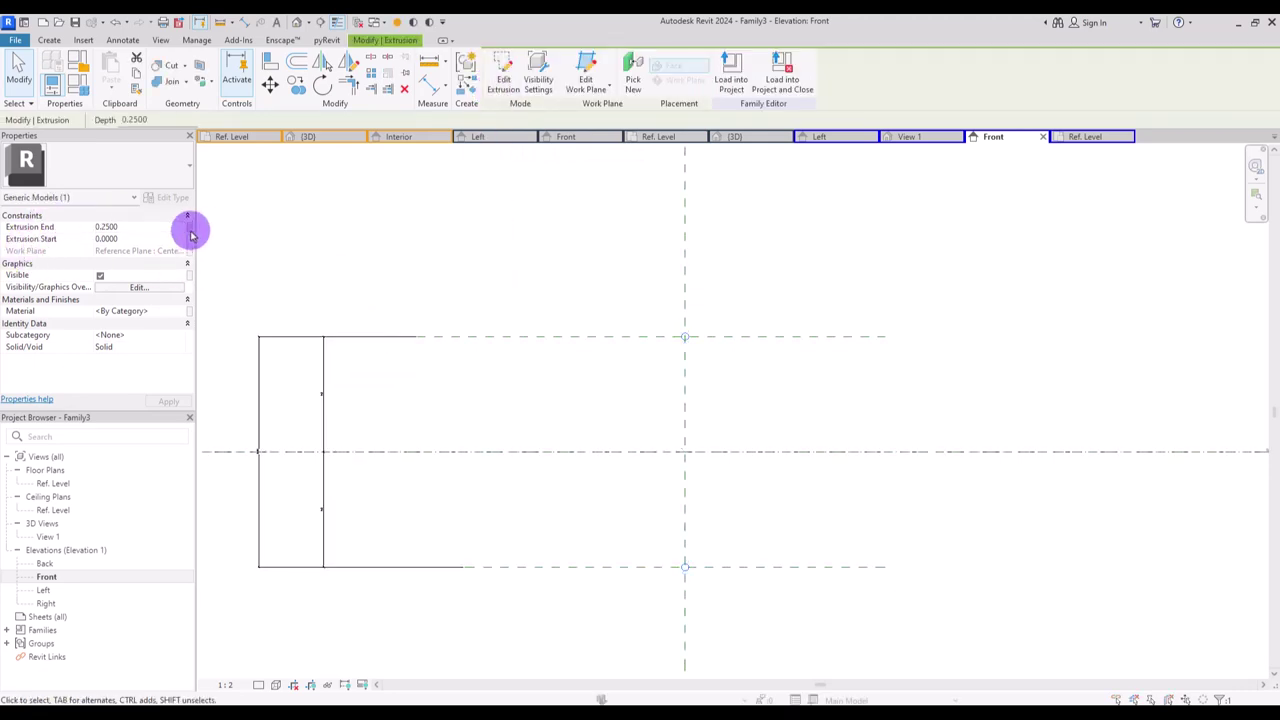
# - Associate the extrusion end of the two cylinders with a new type parameter named D
pyautogui.click(191, 230)
pyautogui.click(481, 374)
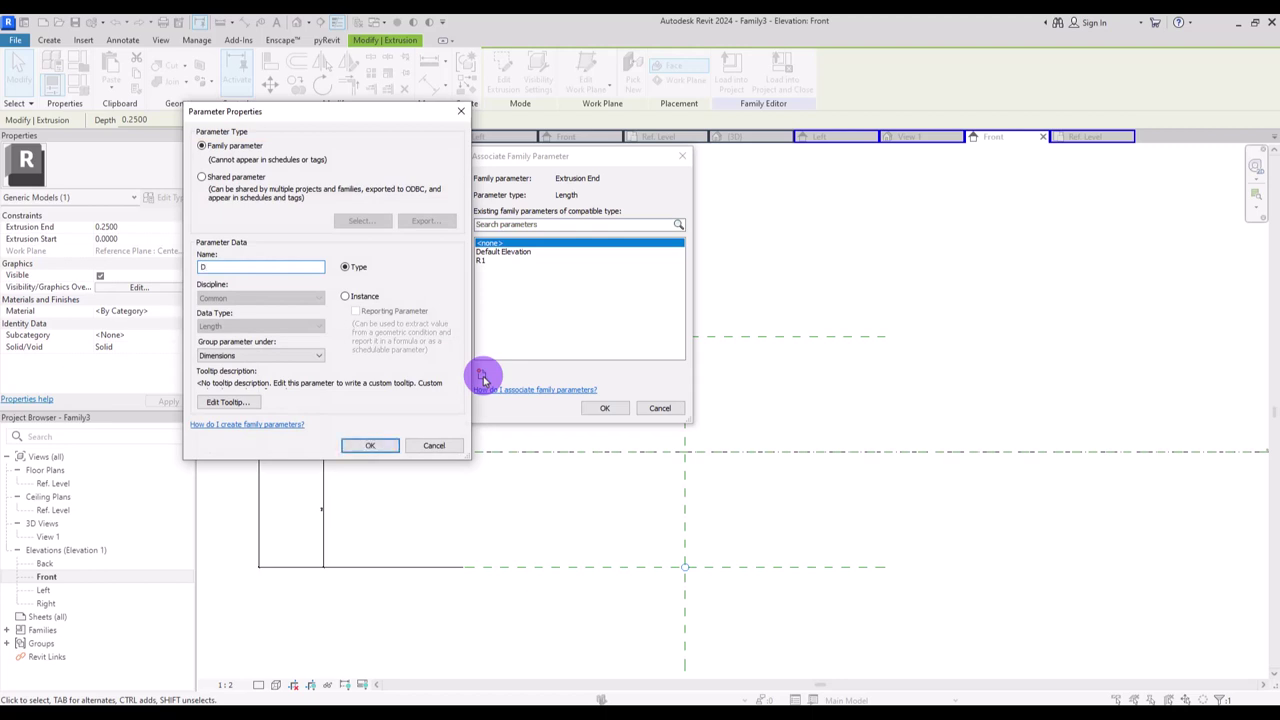
pyautogui.write('D')
pyautogui.click(369, 445)
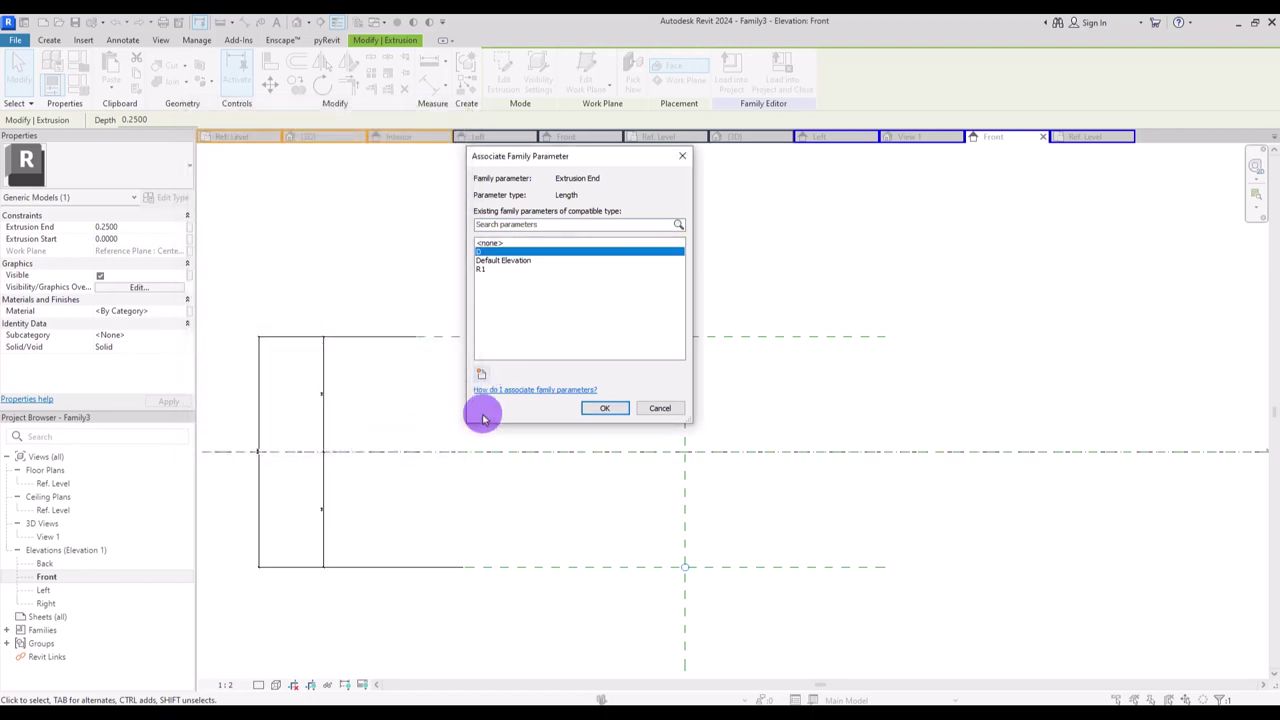
pyautogui.click(607, 408)
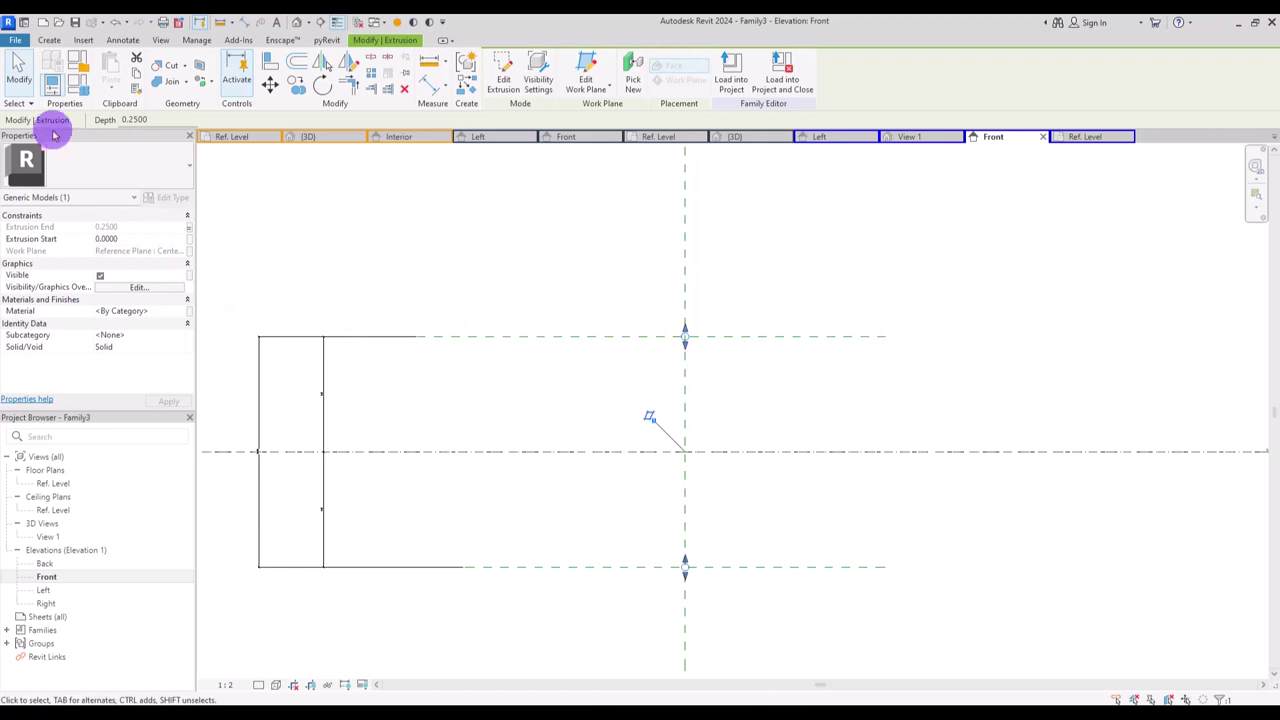
# - Set the D parameter to 0.08 and inspect the two cylinders in 3D
pyautogui.click(76, 82)
pyautogui.click(256, 177)
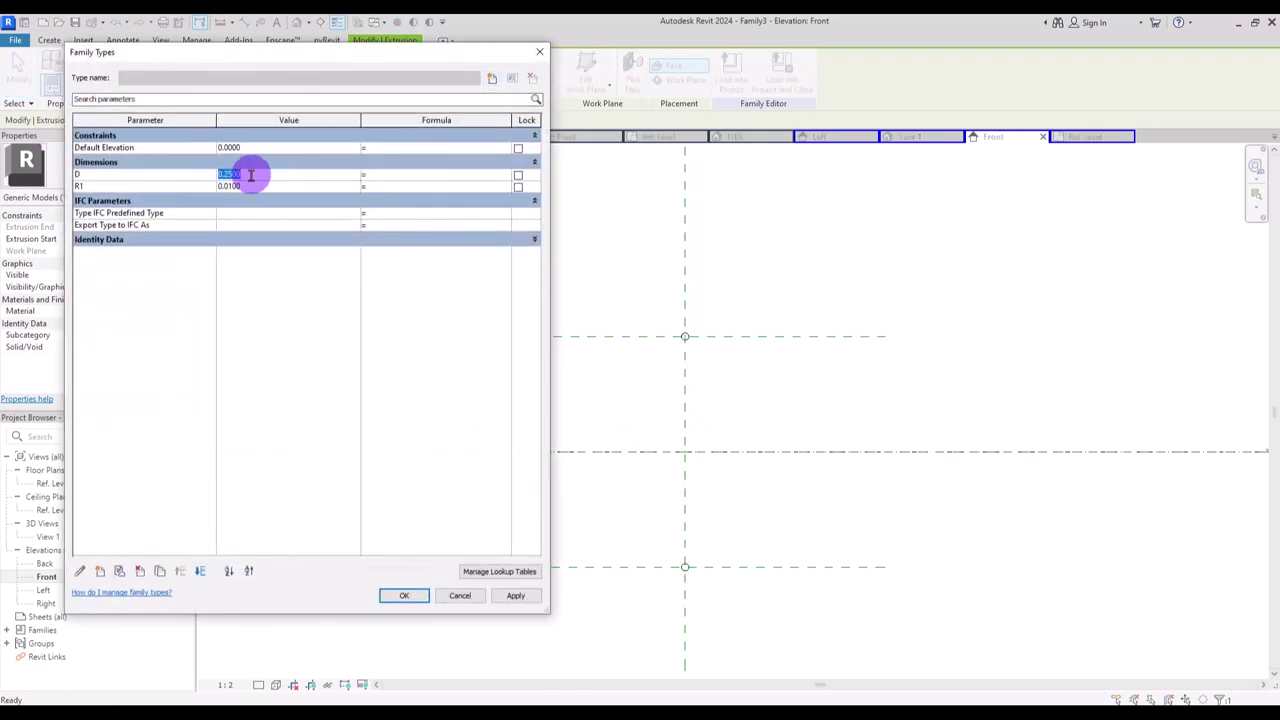
pyautogui.moveTo(228, 175); pyautogui.dragTo(381, 192)
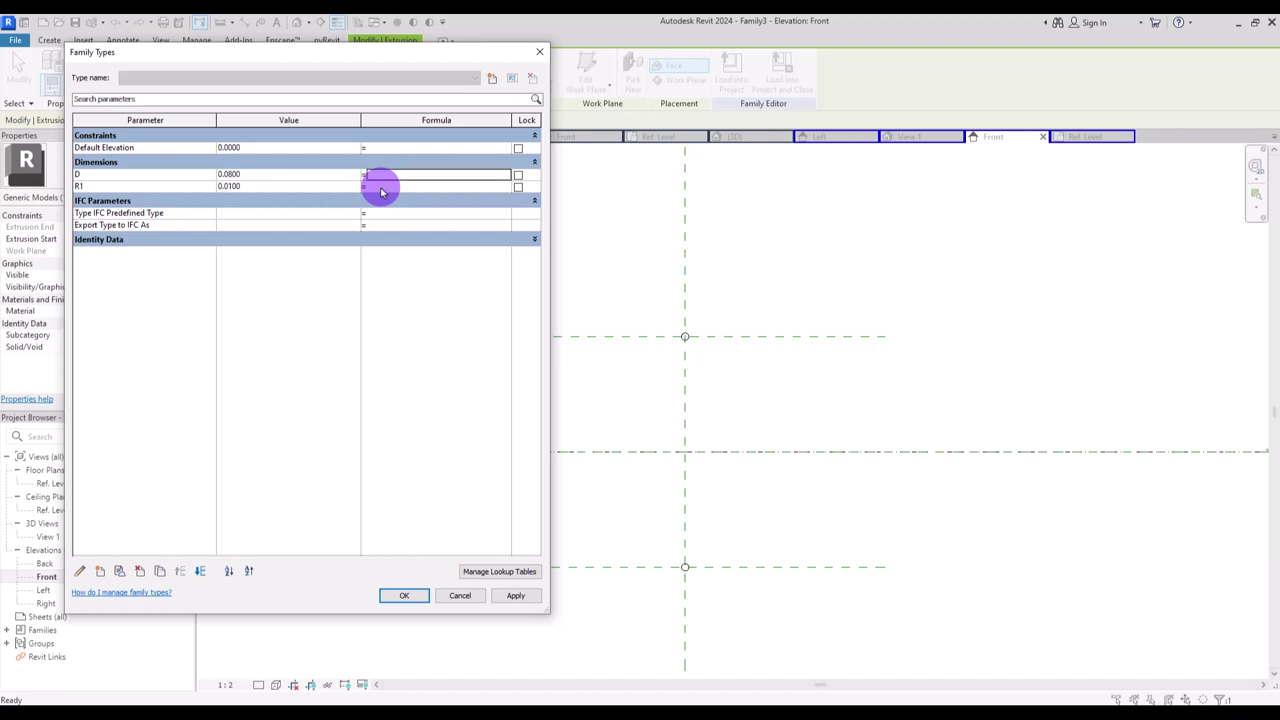
pyautogui.click(405, 597)
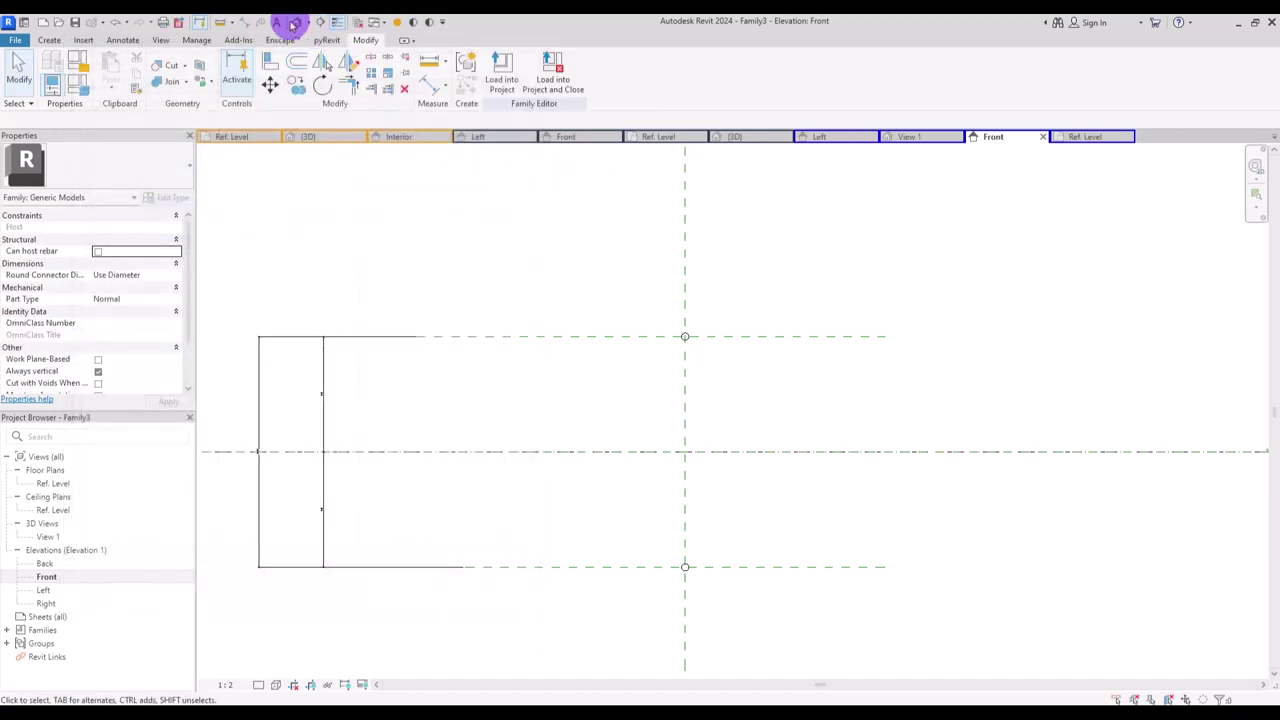
pyautogui.click(297, 24)
pyautogui.keyDown('shift'); pyautogui.moveTo(528, 397); pyautogui.dragTo(886, 431, button='middle'); pyautogui.keyUp('shift')
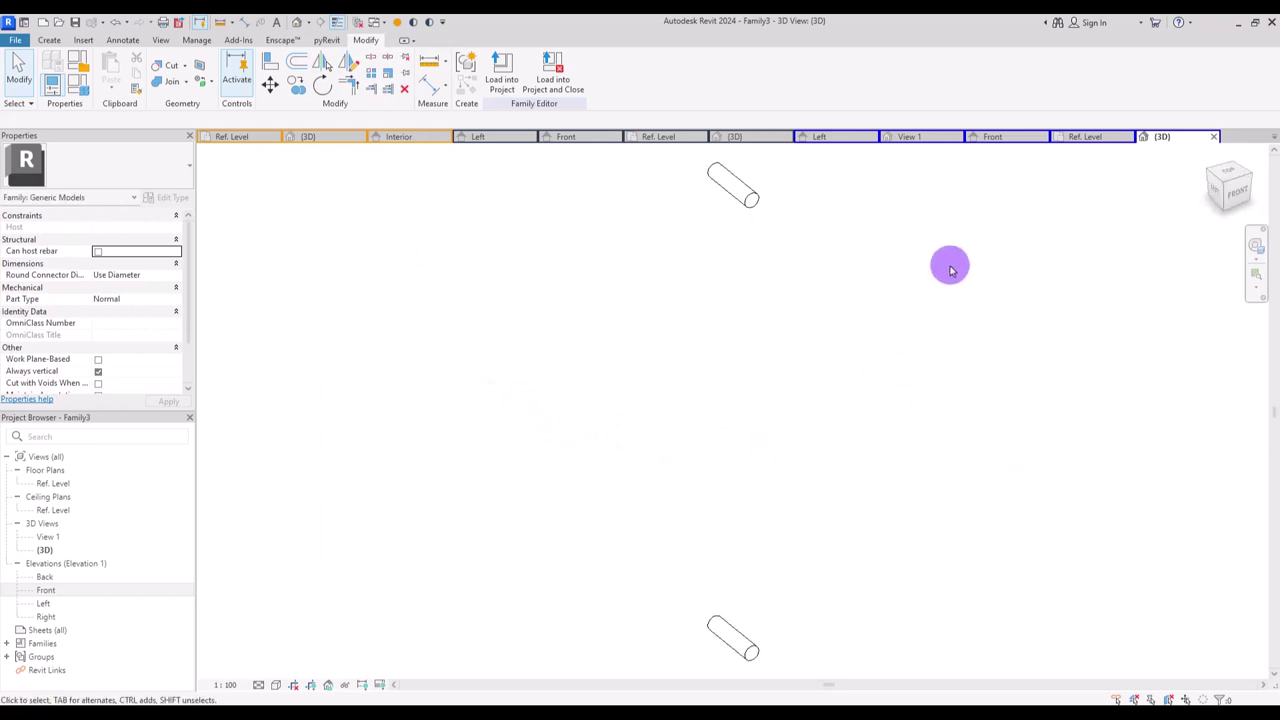
# - Draw a horizontal reference plane in the Ref. Level plan, about 0.12 below the center front/back plane
pyautogui.click(1086, 137)
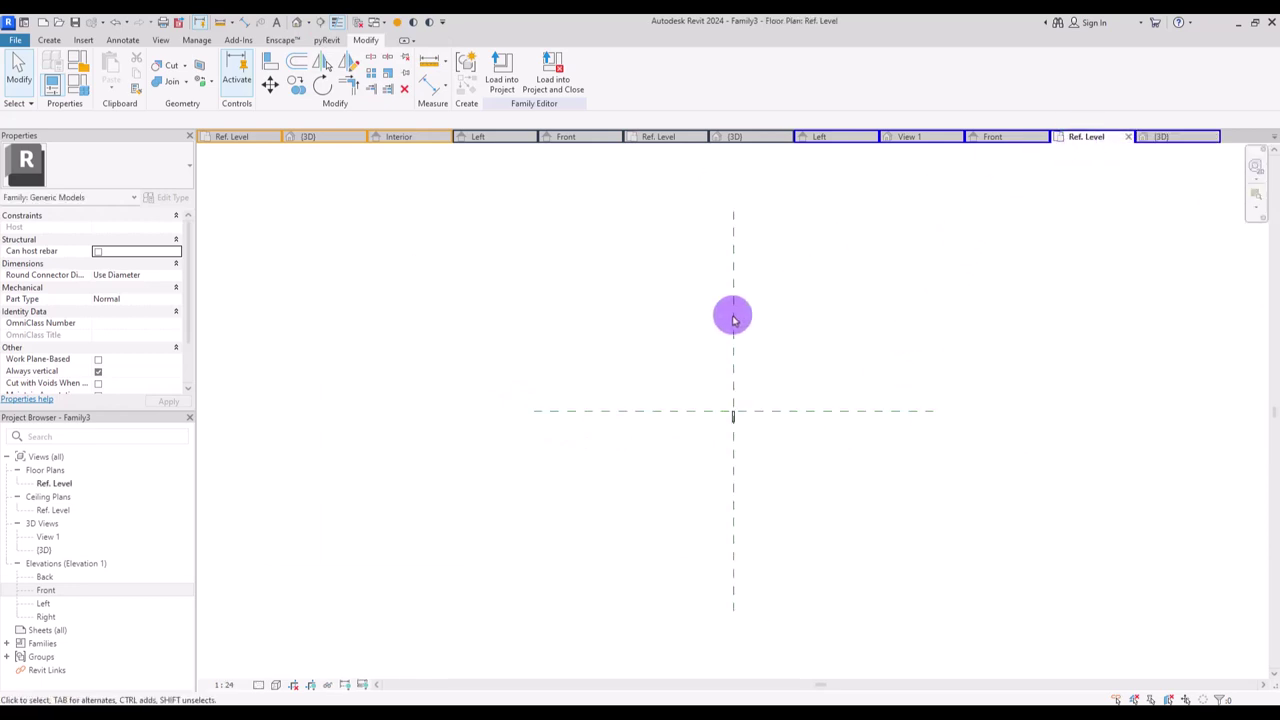
pyautogui.click(1254, 194)
pyautogui.moveTo(692, 481); pyautogui.dragTo(834, 384)
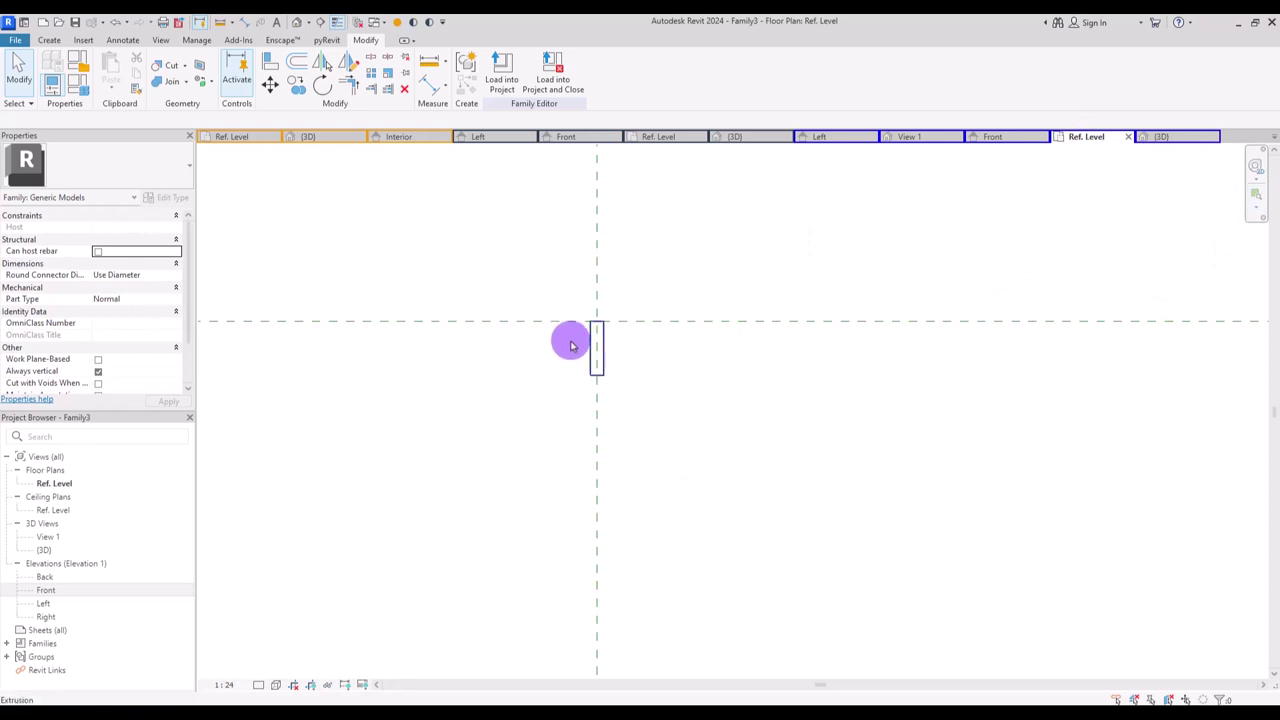
pyautogui.click(52, 40)
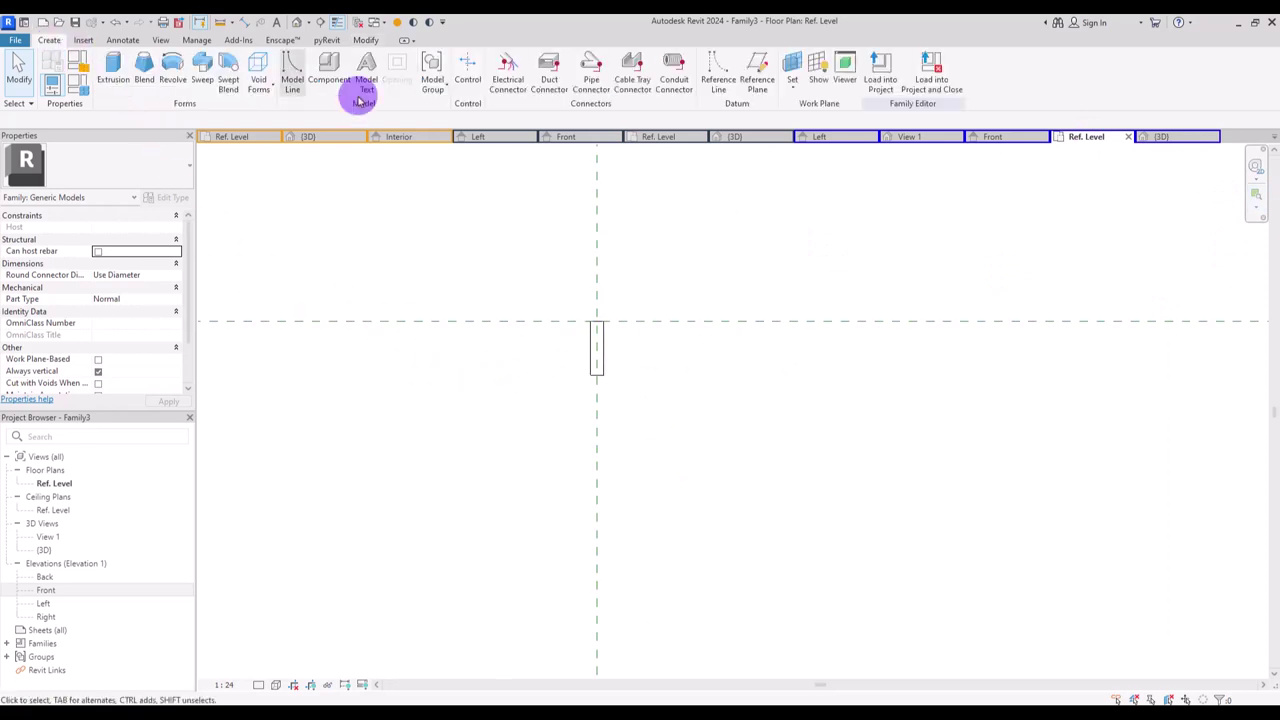
pyautogui.click(764, 80)
pyautogui.click(480, 402)
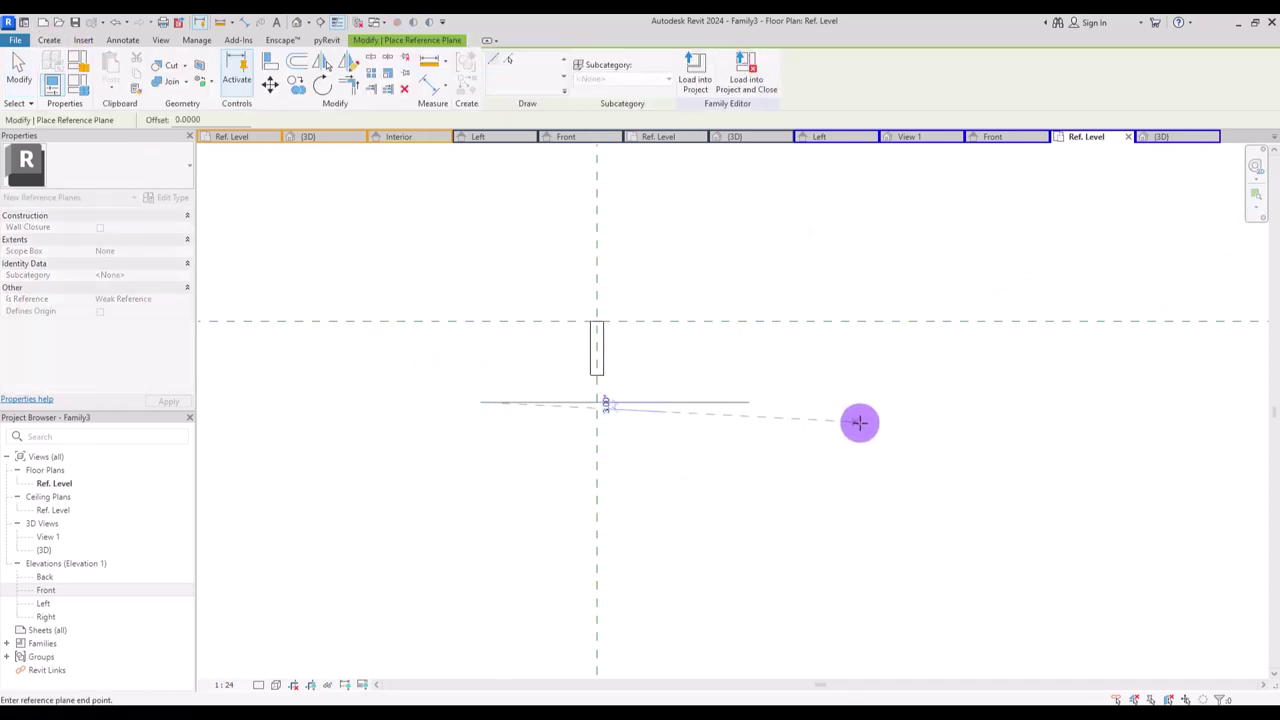
pyautogui.click(861, 401)
pyautogui.press('Escape')
pyautogui.press('Escape')
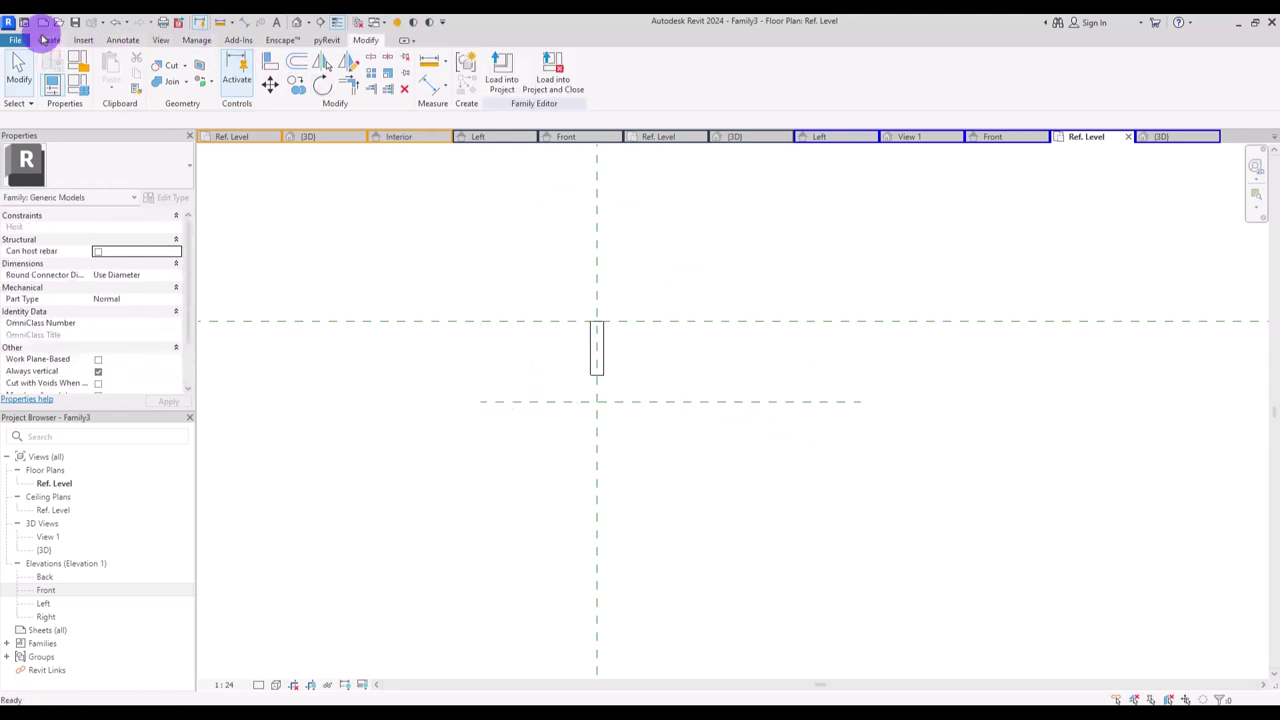
# - Start an extrusion and sketch a circle of about 0.085 radius where the new reference plane crosses the vertical center plane
pyautogui.click(49, 40)
pyautogui.click(113, 68)
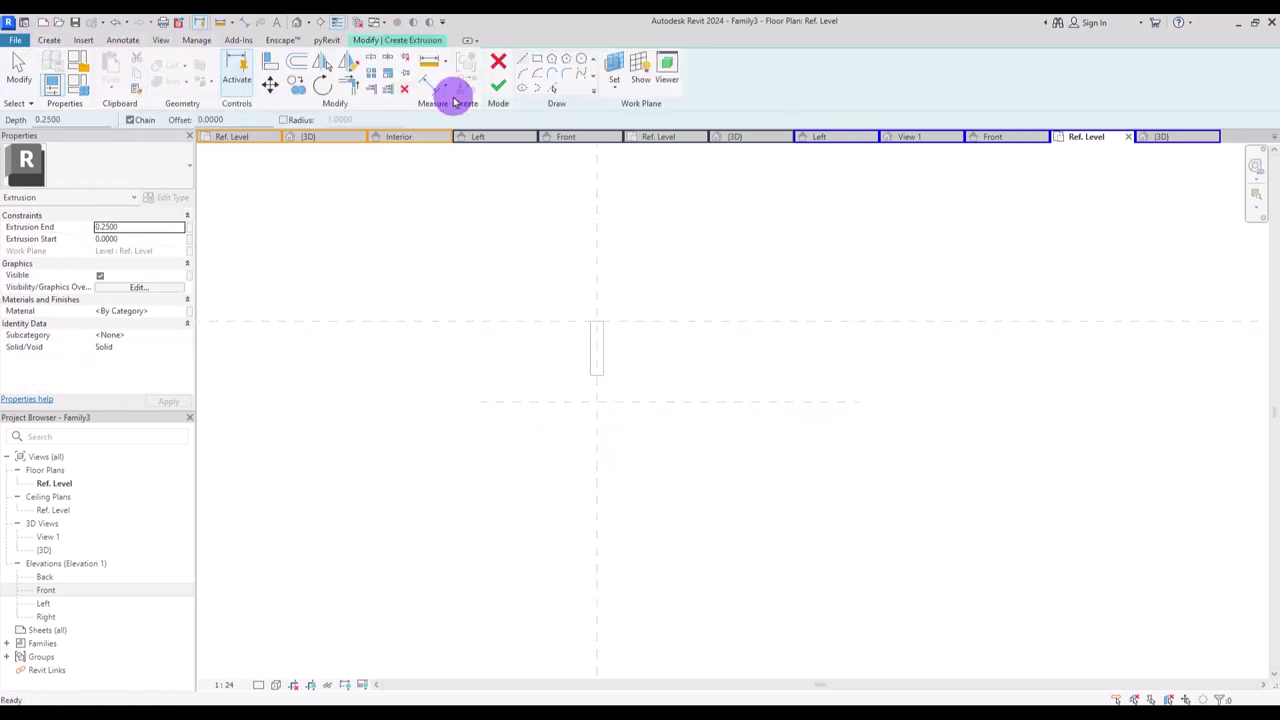
pyautogui.click(583, 63)
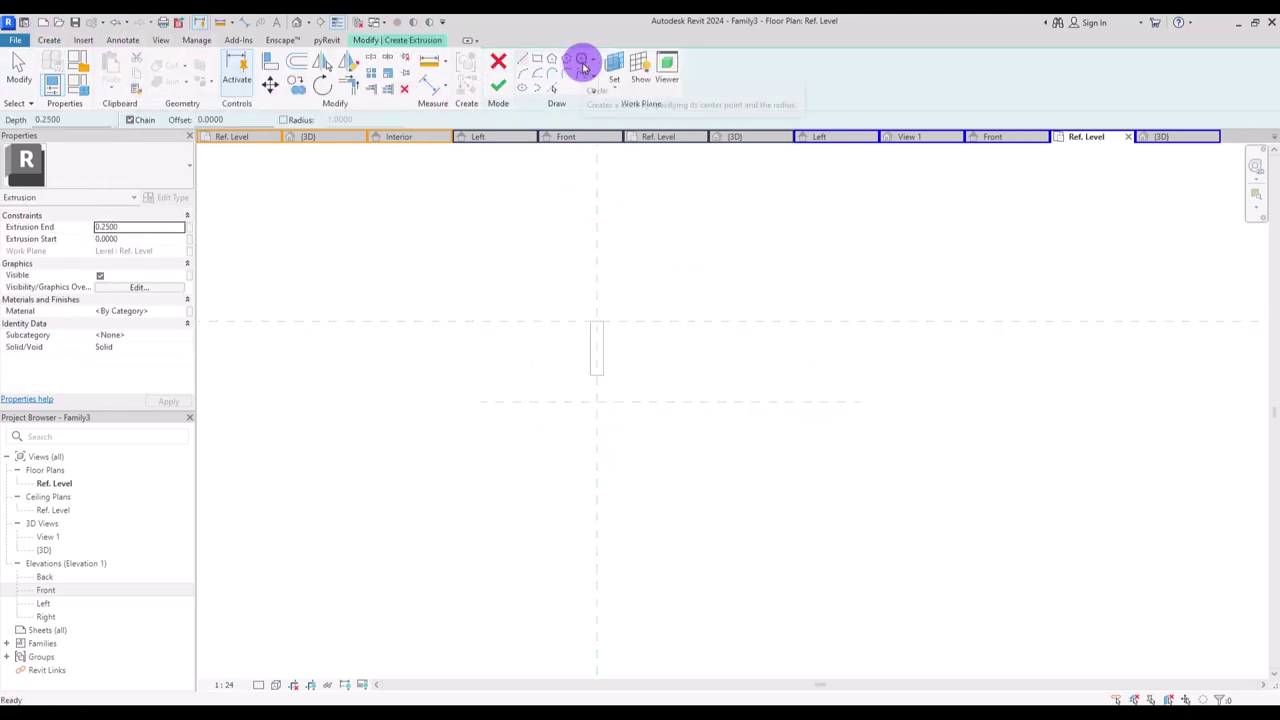
pyautogui.click(597, 402)
pyautogui.click(646, 372)
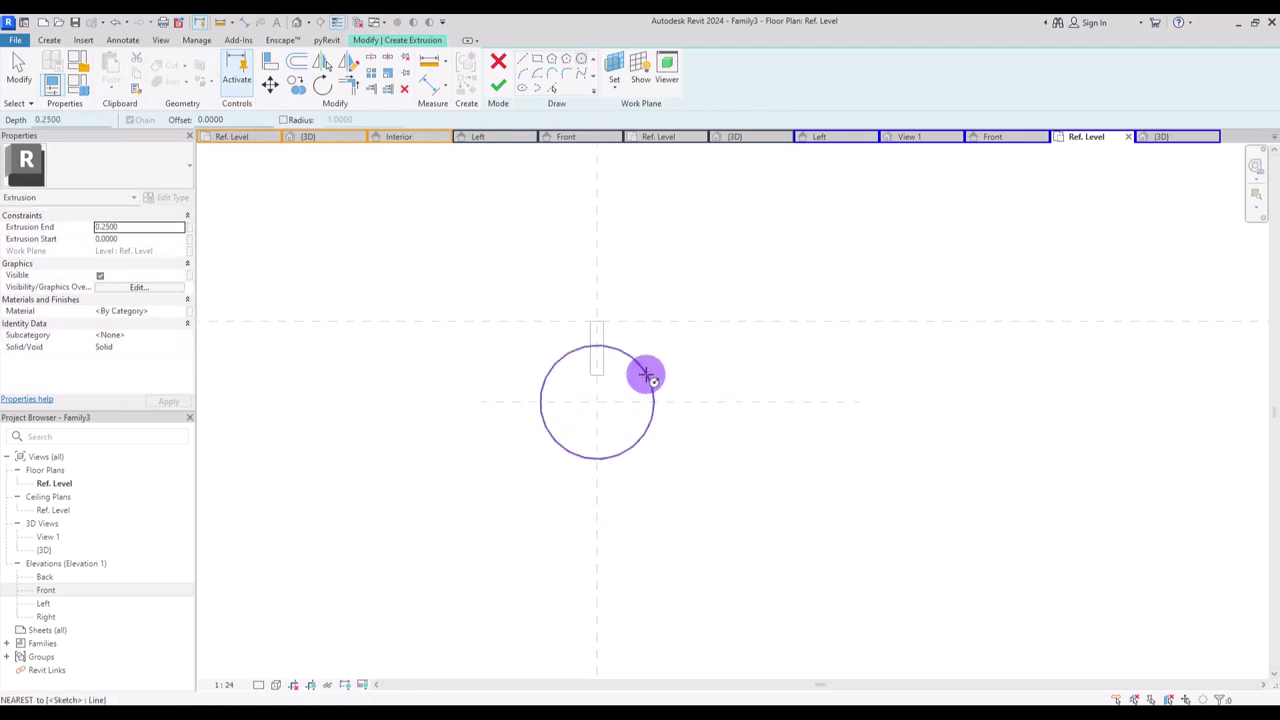
# - Make the circle's radius dimension permanent, label it with a new type parameter named R2, and finish the extrusion
pyautogui.click(624, 387)
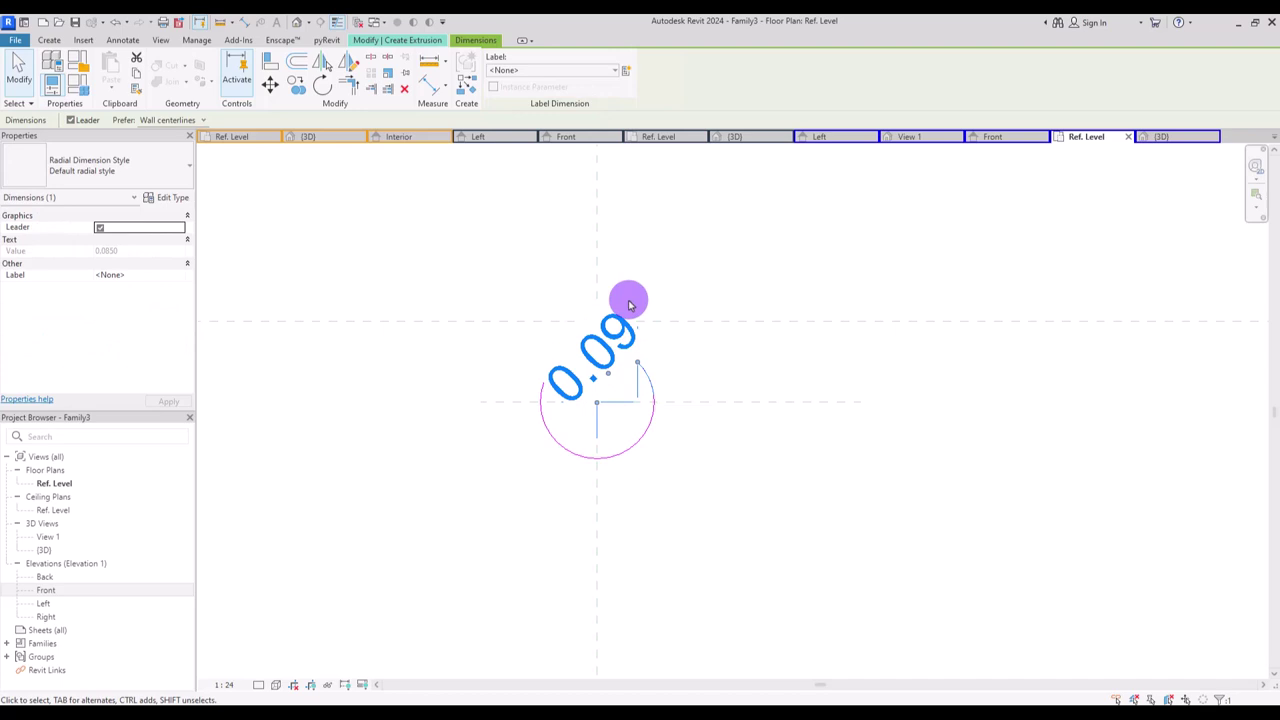
pyautogui.click(628, 72)
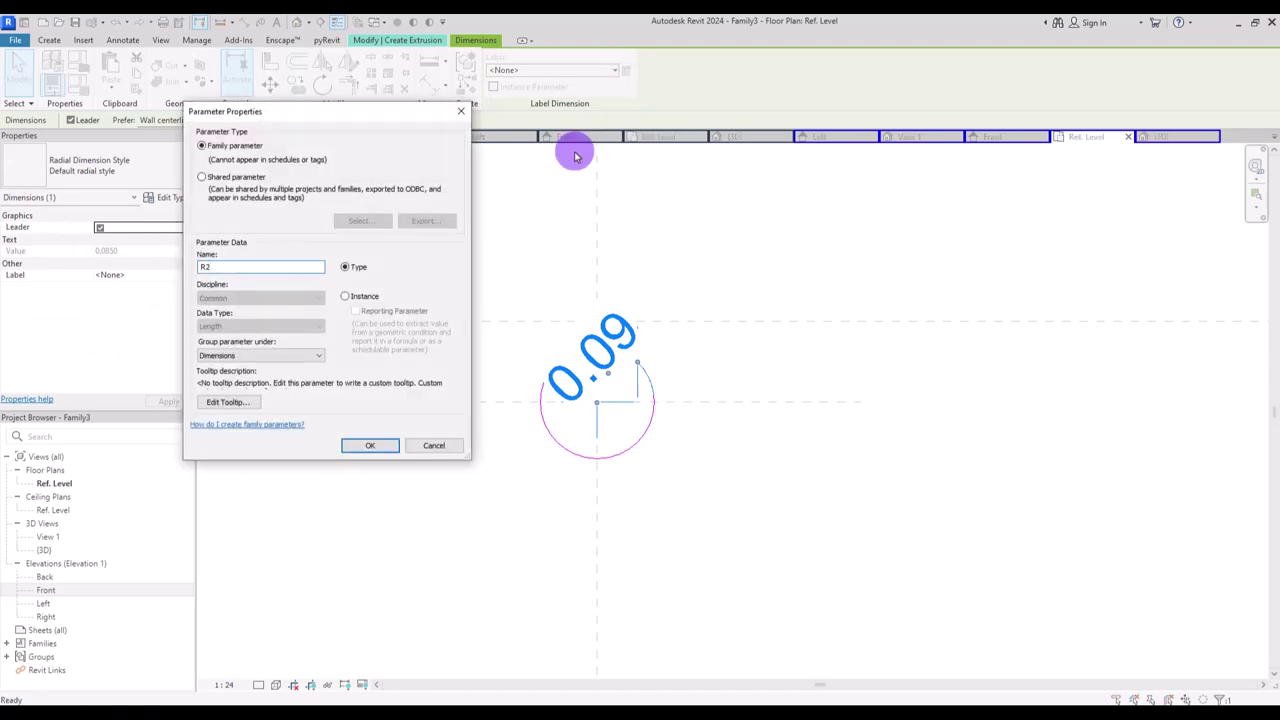
pyautogui.click(368, 446)
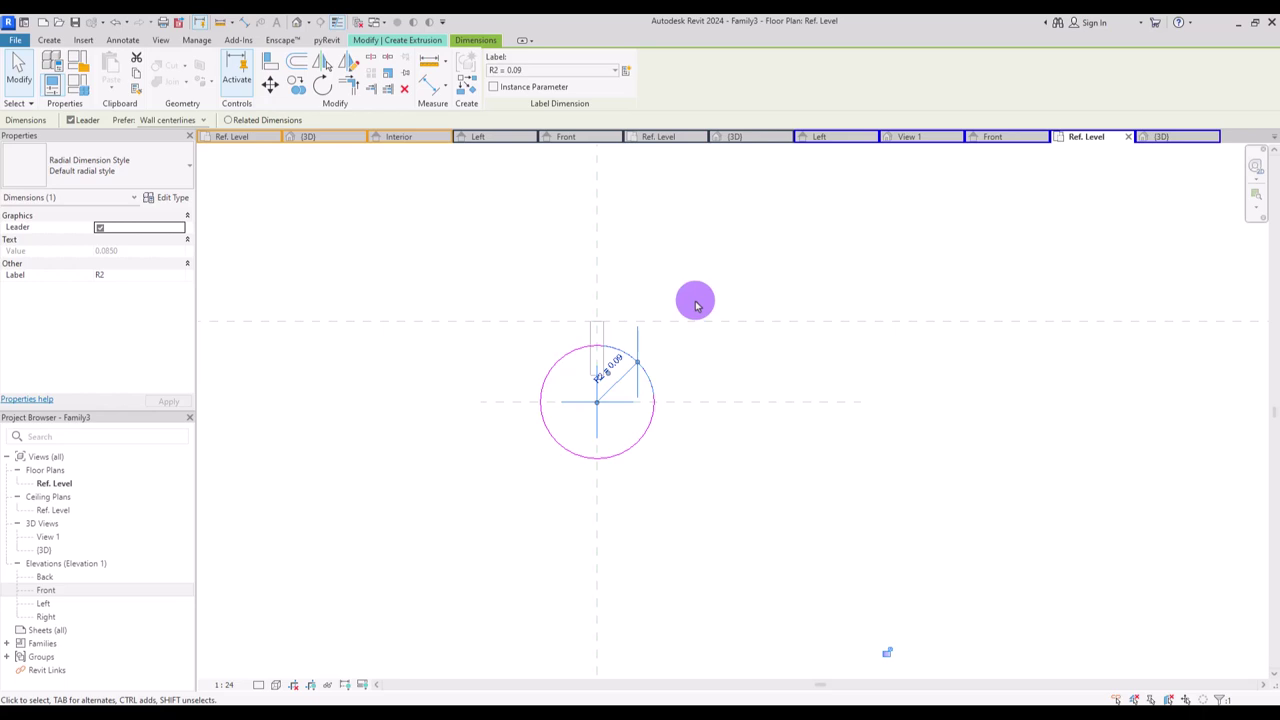
pyautogui.press('Escape')
# - Dimension the distance between the horizontal center plane and the new reference plane and label it with the existing D parameter
pyautogui.click(428, 84)
pyautogui.click(724, 322)
pyautogui.click(734, 401)
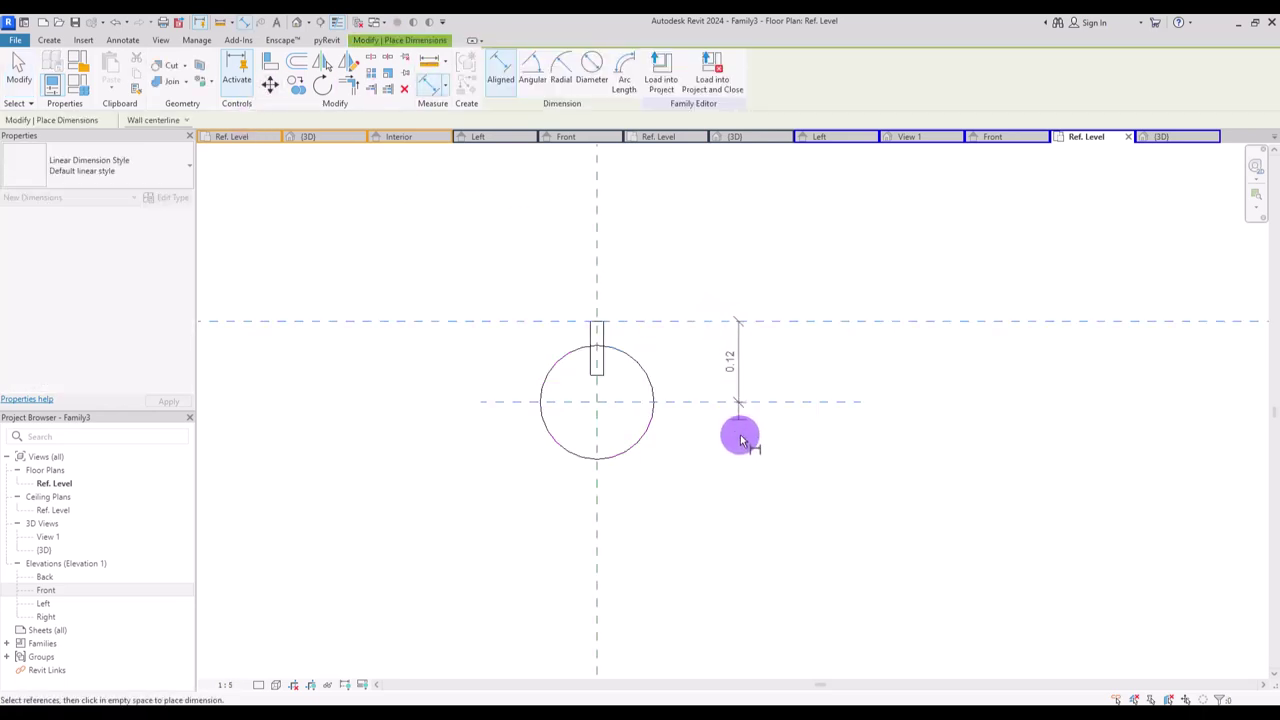
pyautogui.click(758, 556)
pyautogui.press('Escape')
pyautogui.click(757, 337)
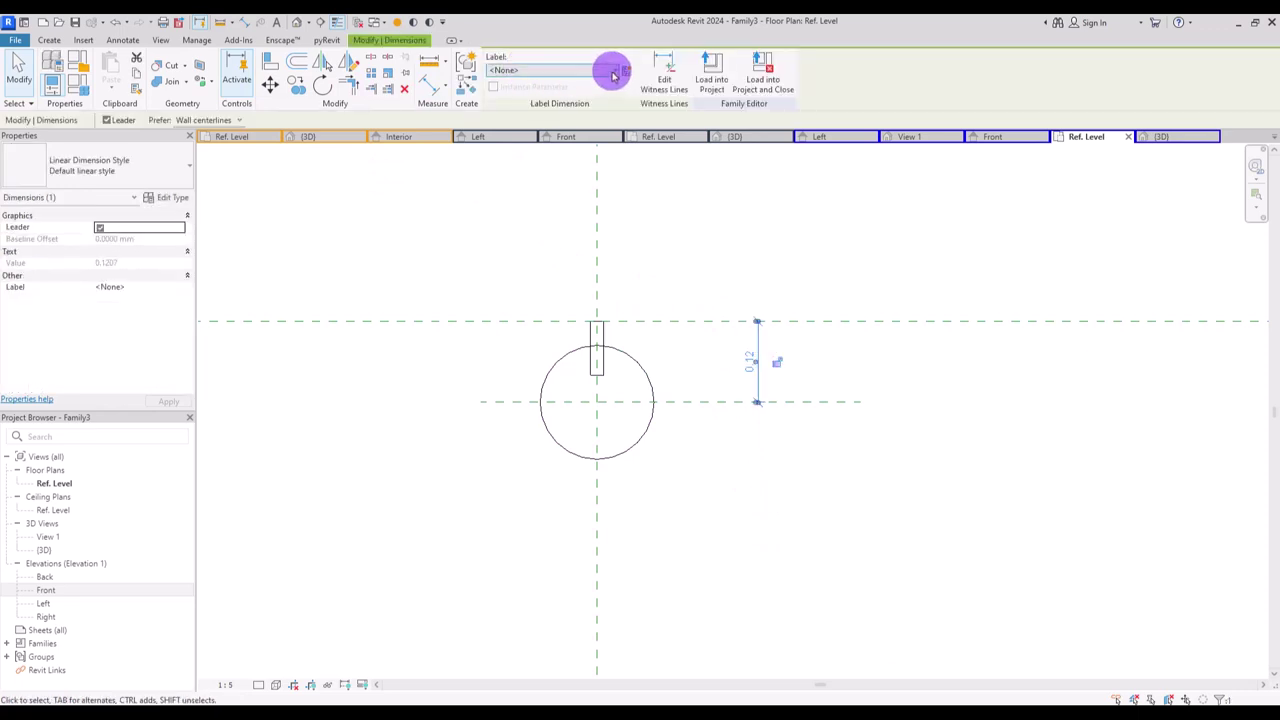
pyautogui.click(614, 72)
pyautogui.click(505, 114)
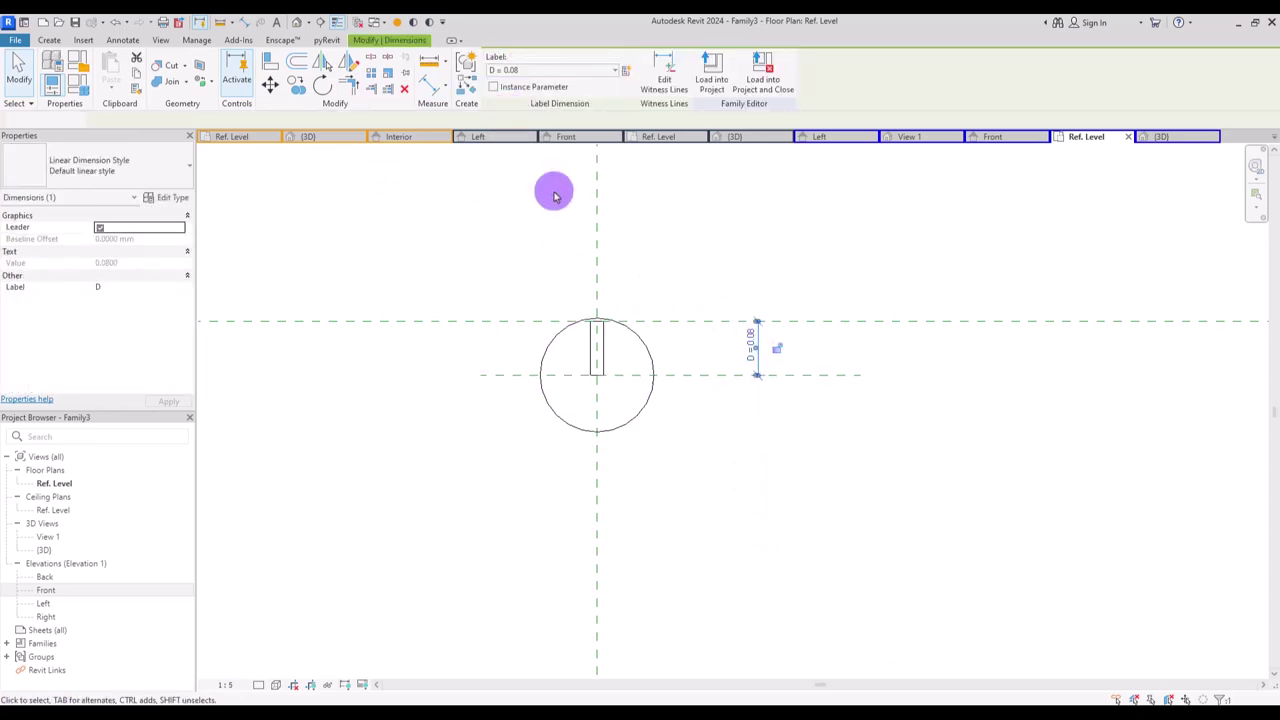
pyautogui.click(684, 253)
# - Enter a smaller R2 value in the family types to shrink the new circular extrusion
pyautogui.click(637, 337)
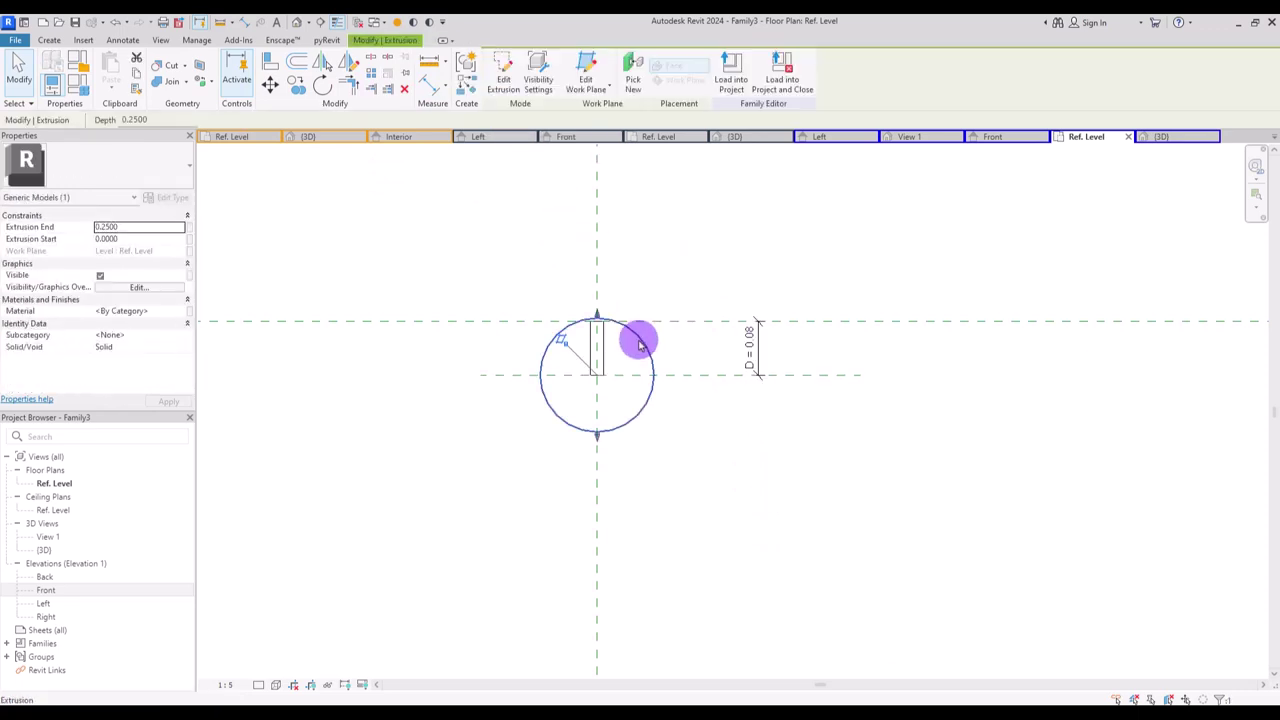
pyautogui.click(85, 86)
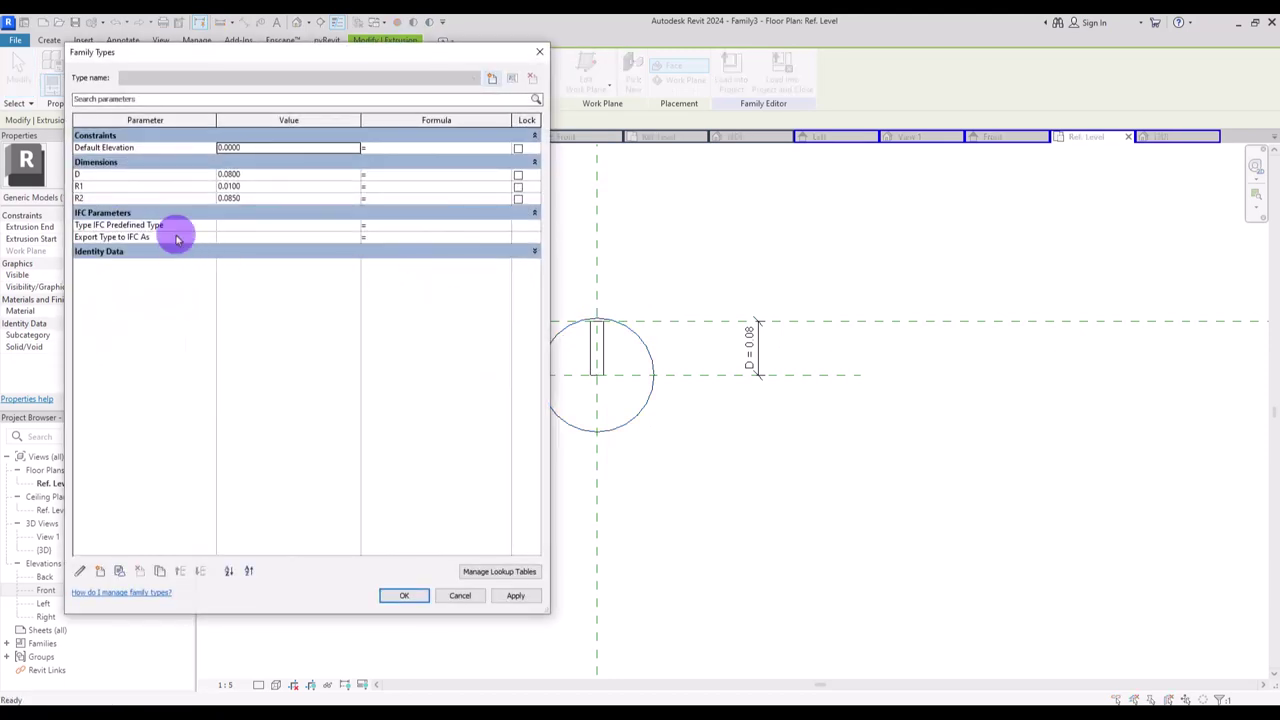
pyautogui.moveTo(233, 198); pyautogui.dragTo(309, 198)
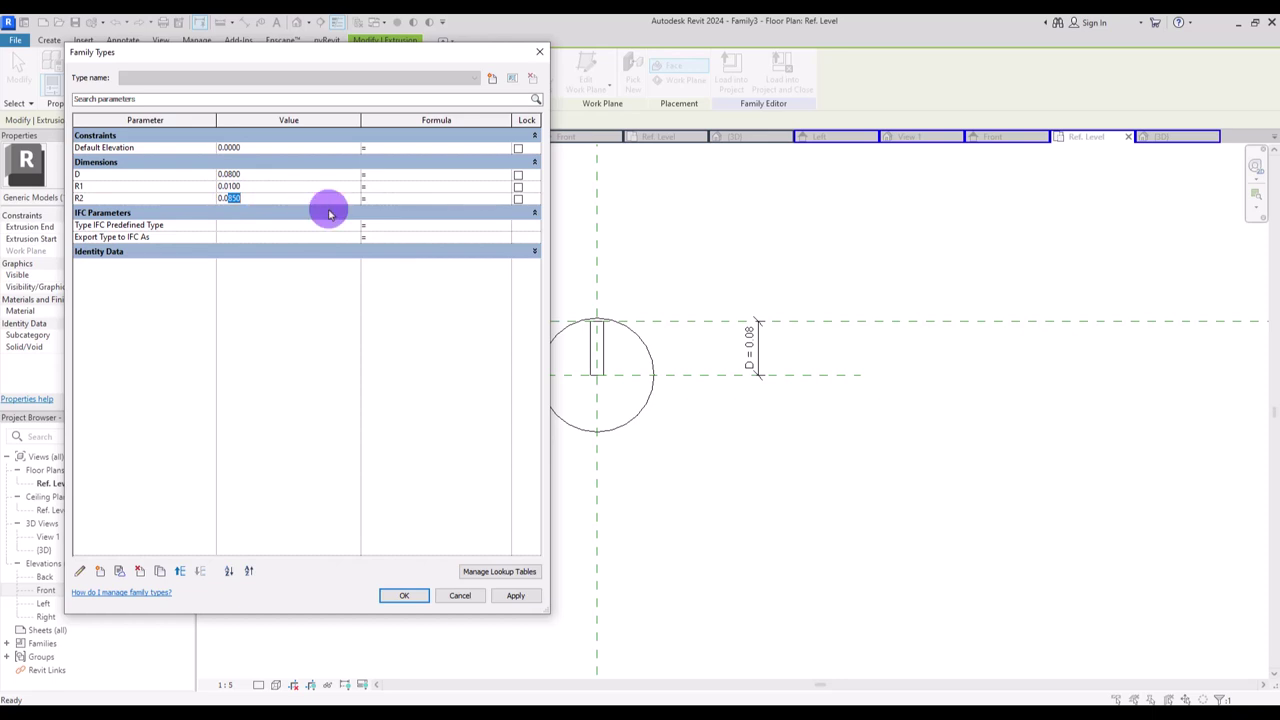
pyautogui.click(398, 596)
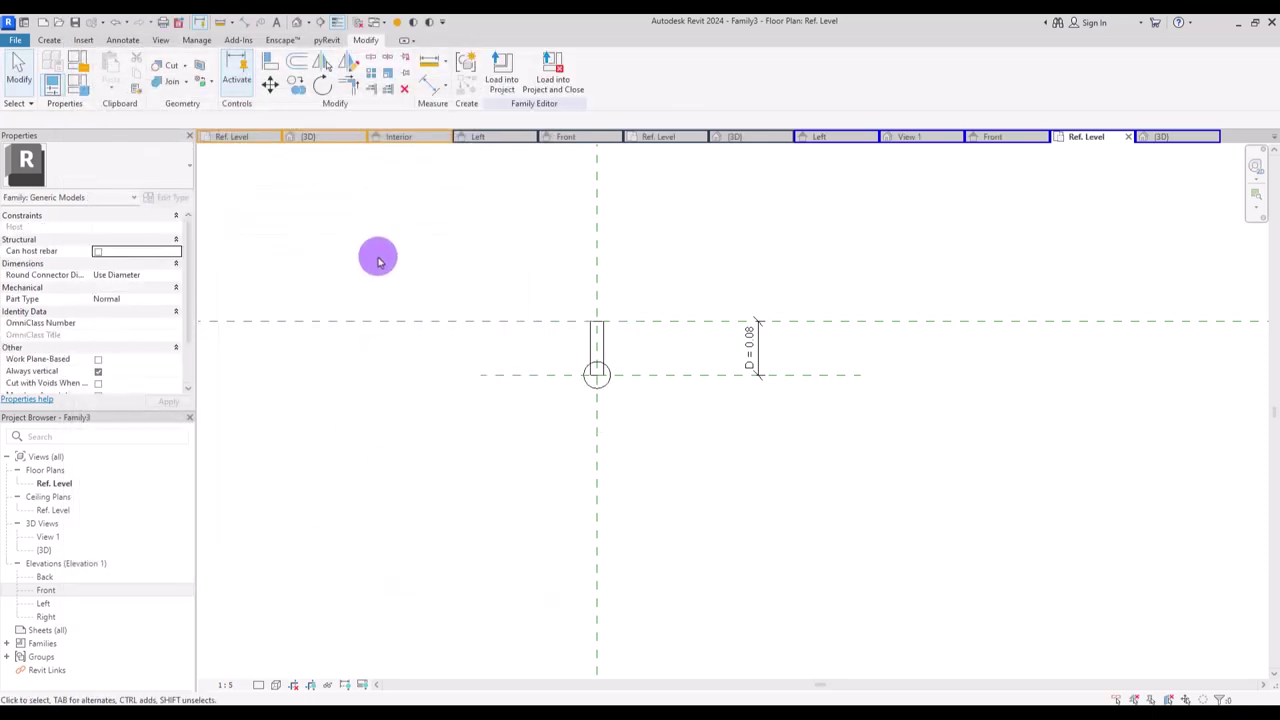
# - In the front elevation, stretch the vertical bar's ends beyond the upper and lower cylinder reference planes
pyautogui.click(1029, 139)
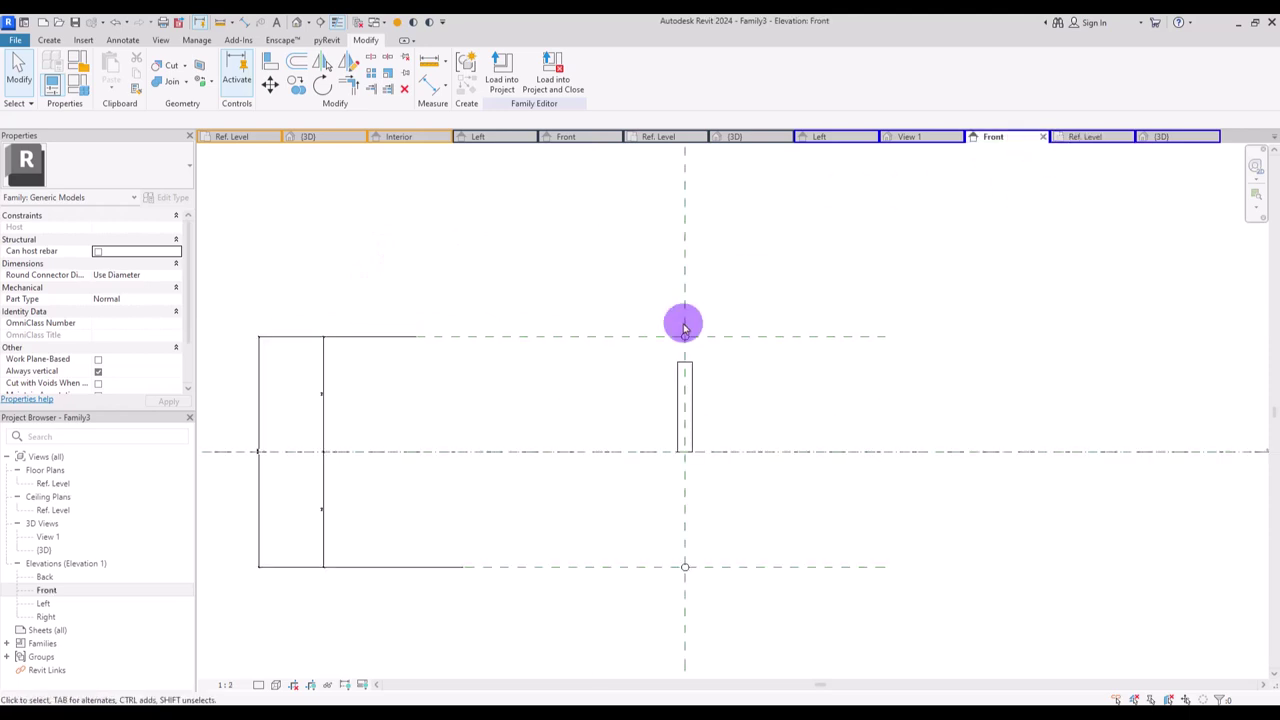
pyautogui.click(695, 377)
pyautogui.moveTo(686, 451); pyautogui.dragTo(686, 636)
pyautogui.moveTo(689, 368); pyautogui.dragTo(709, 274)
pyautogui.click(757, 263)
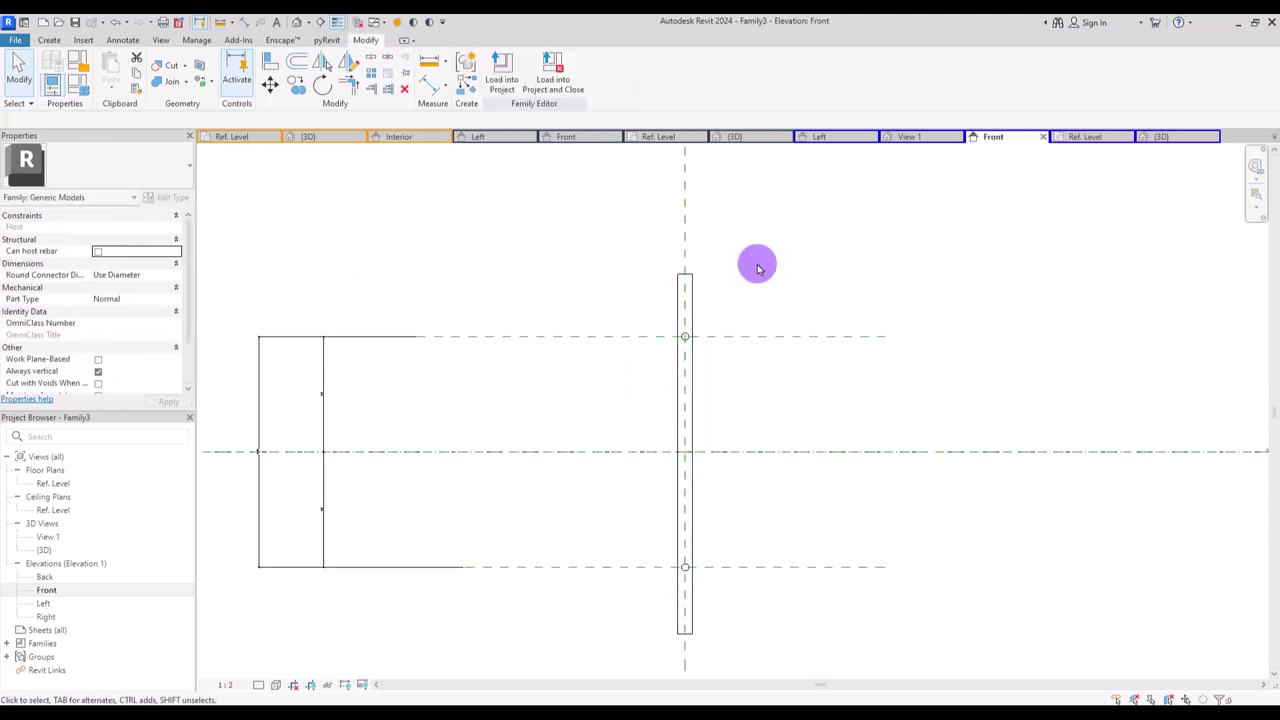
# - Draw two horizontal reference planes across the bar, one about 0.08 above the upper cylinder and one about 0.08 below the lower
pyautogui.click(55, 42)
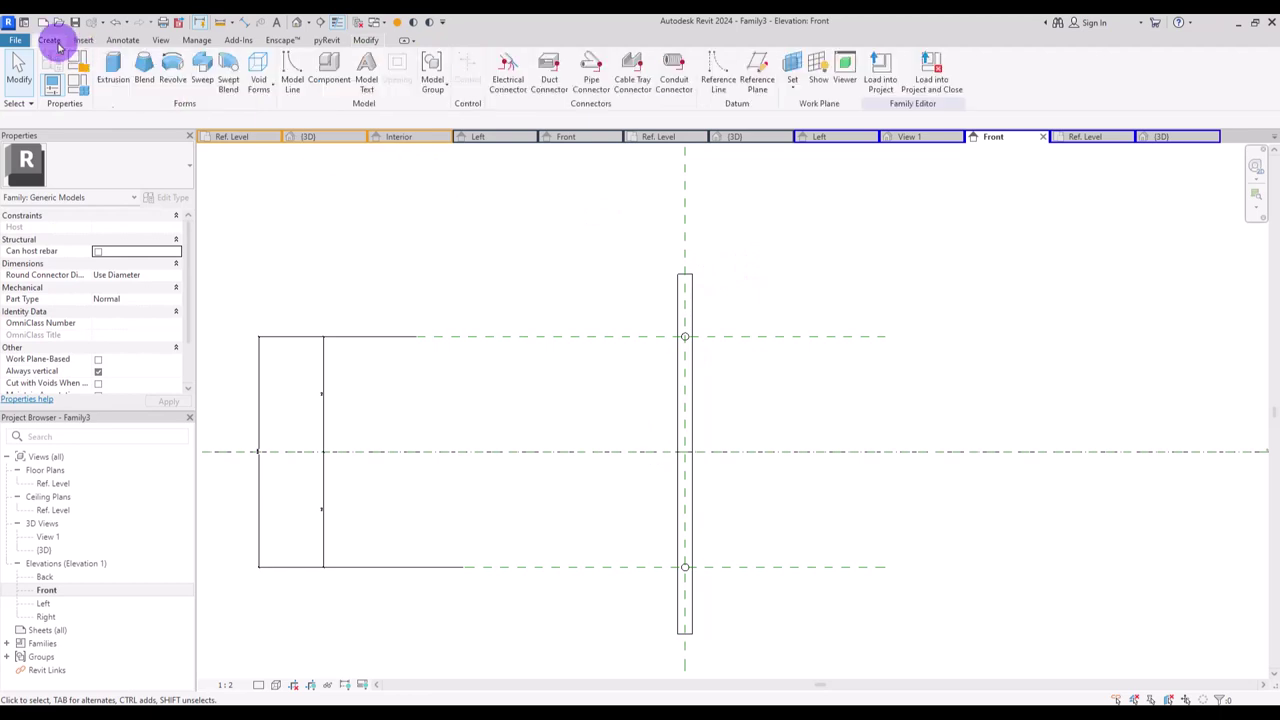
pyautogui.click(754, 68)
pyautogui.click(420, 308)
pyautogui.click(950, 308)
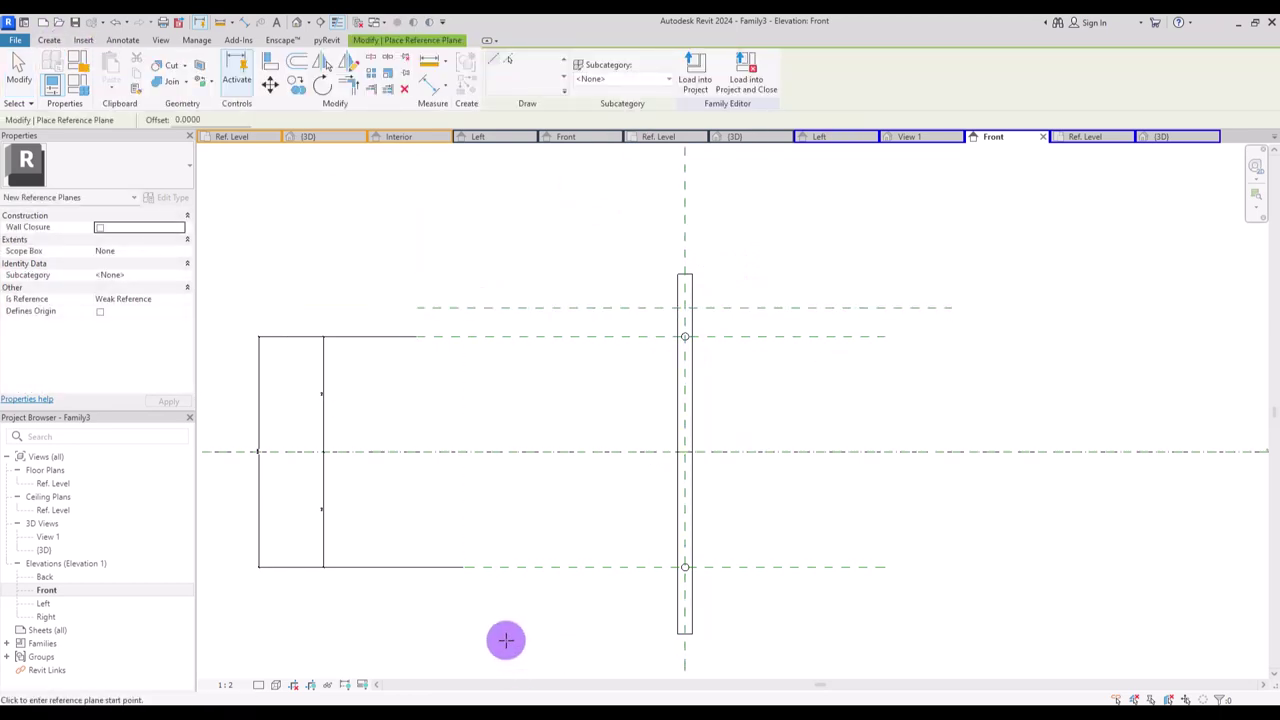
pyautogui.click(442, 597)
pyautogui.click(910, 597)
pyautogui.press('Escape')
pyautogui.press('Escape')
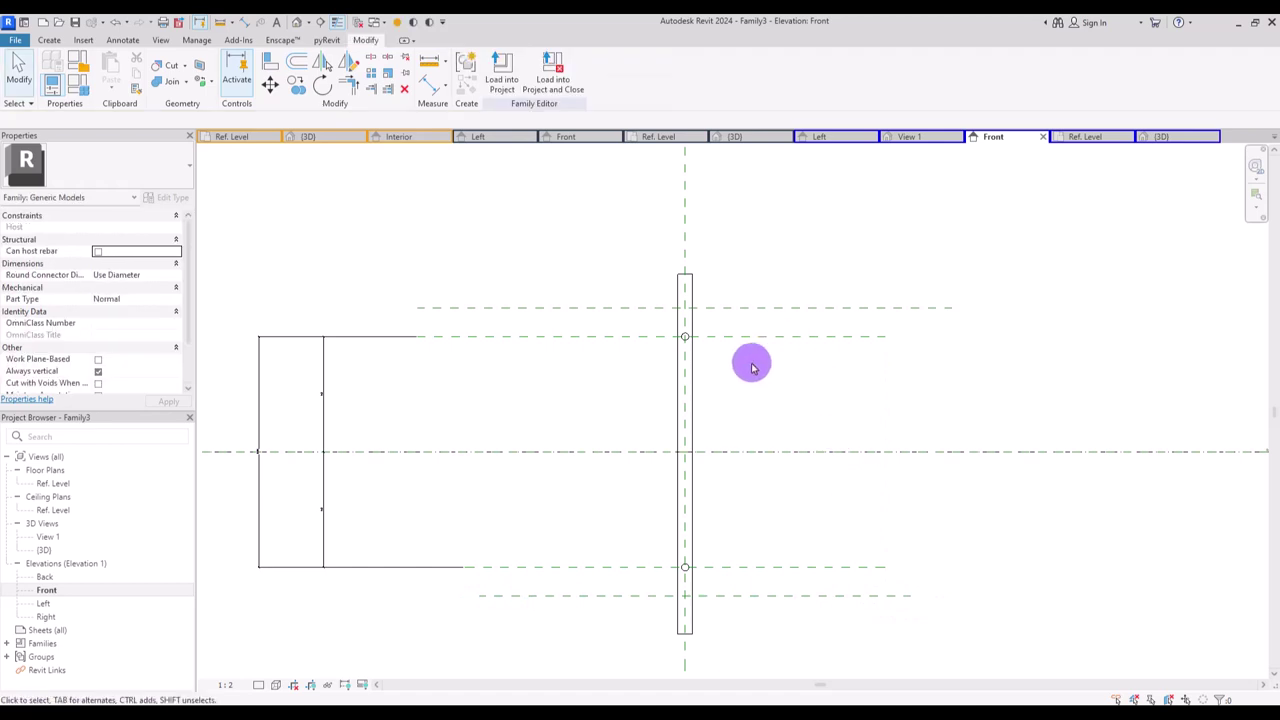
# - Move the upper new reference plane to 0.05 above the upper cylinder's reference plane
pyautogui.click(735, 308)
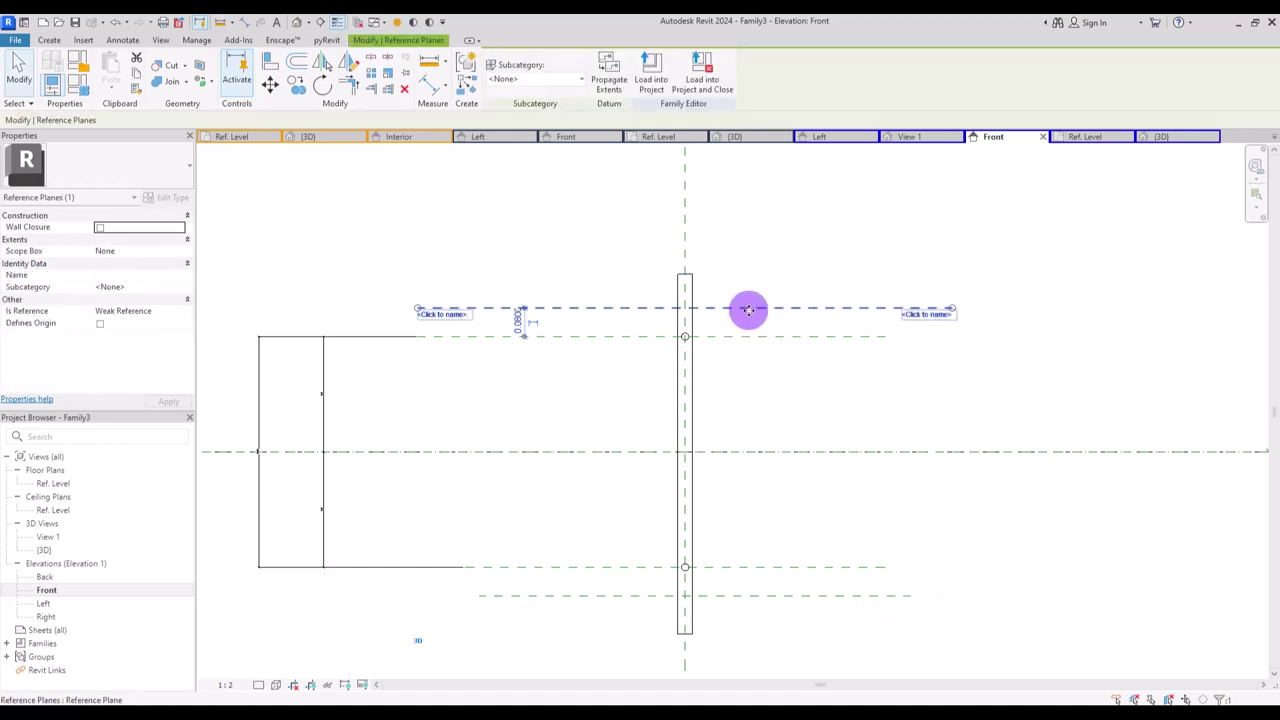
pyautogui.click(518, 321)
pyautogui.moveTo(520, 321); pyautogui.dragTo(775, 333)
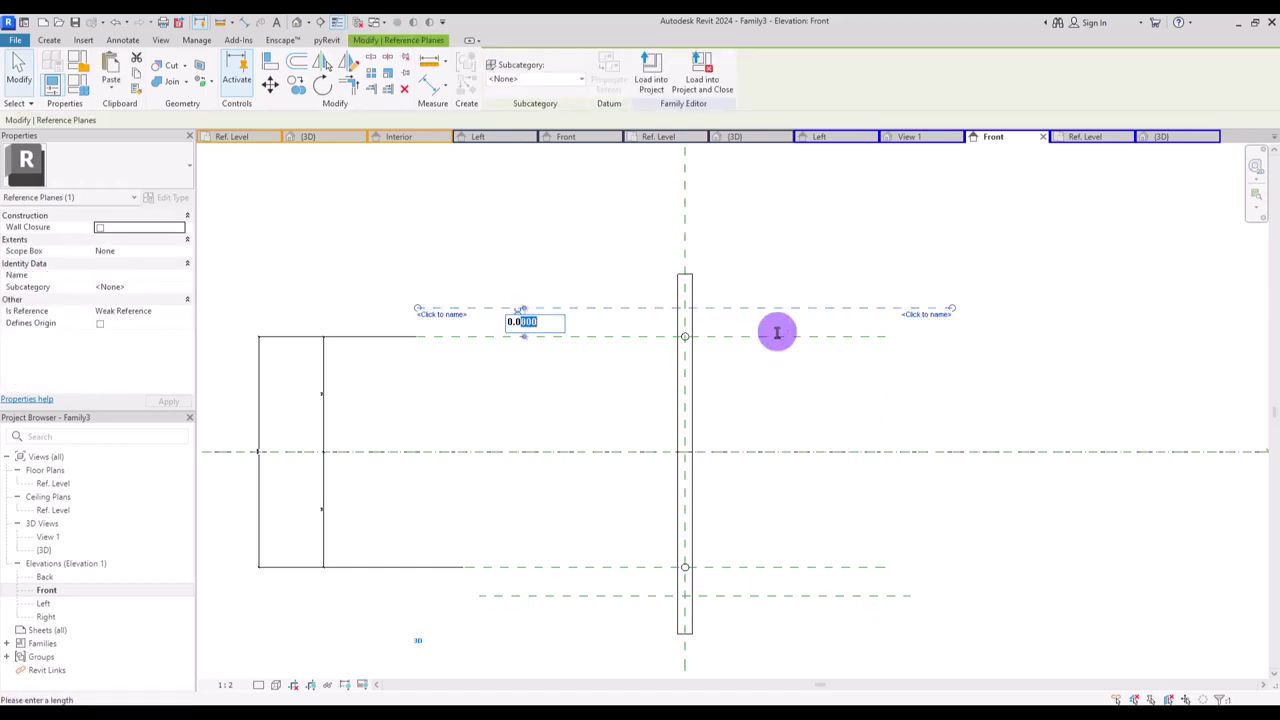
pyautogui.write('5')
pyautogui.press('Return')
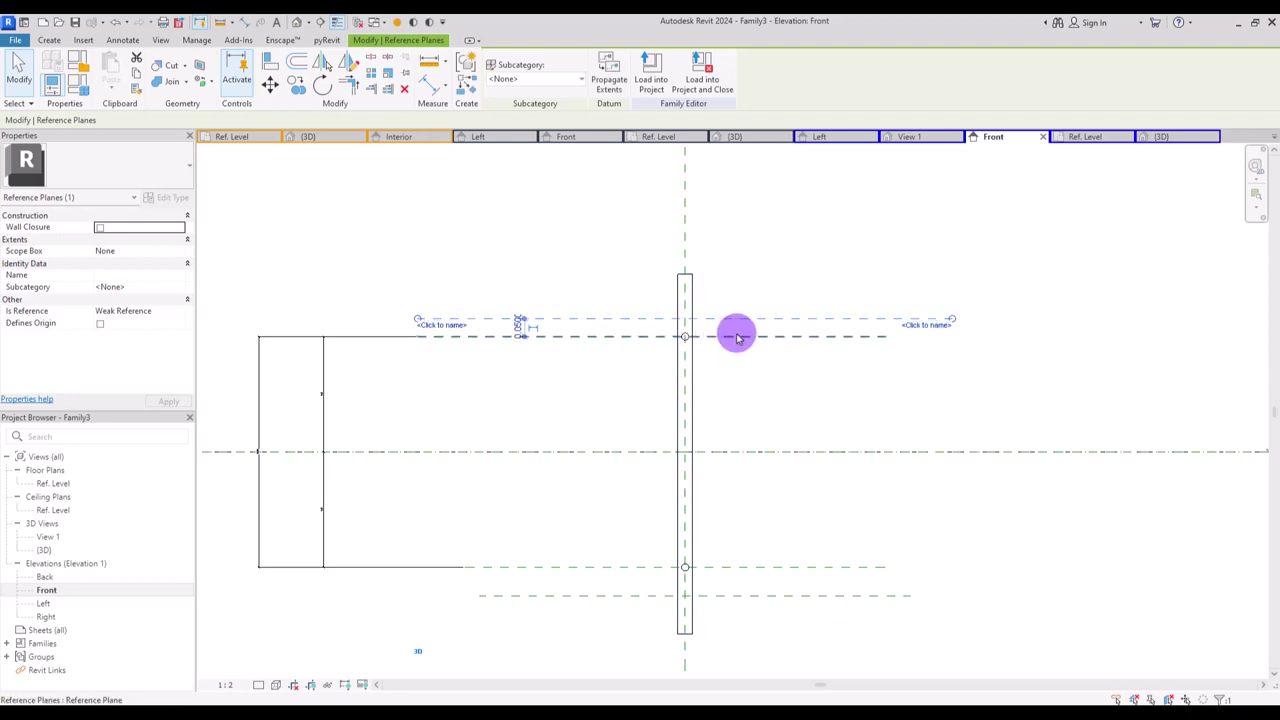
# - Move the lower new plane to 0.05 below the lower cylinder's plane and make both spacing dimensions permanent
pyautogui.click(566, 596)
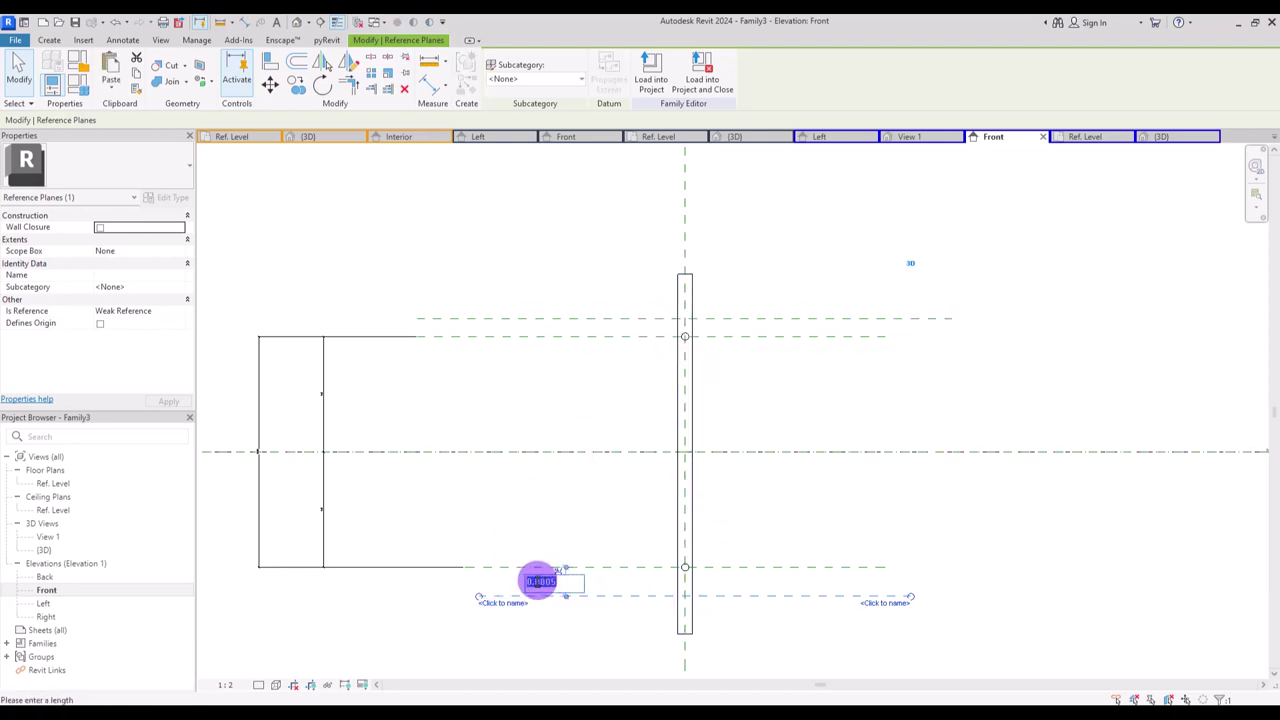
pyautogui.moveTo(541, 581); pyautogui.dragTo(688, 578)
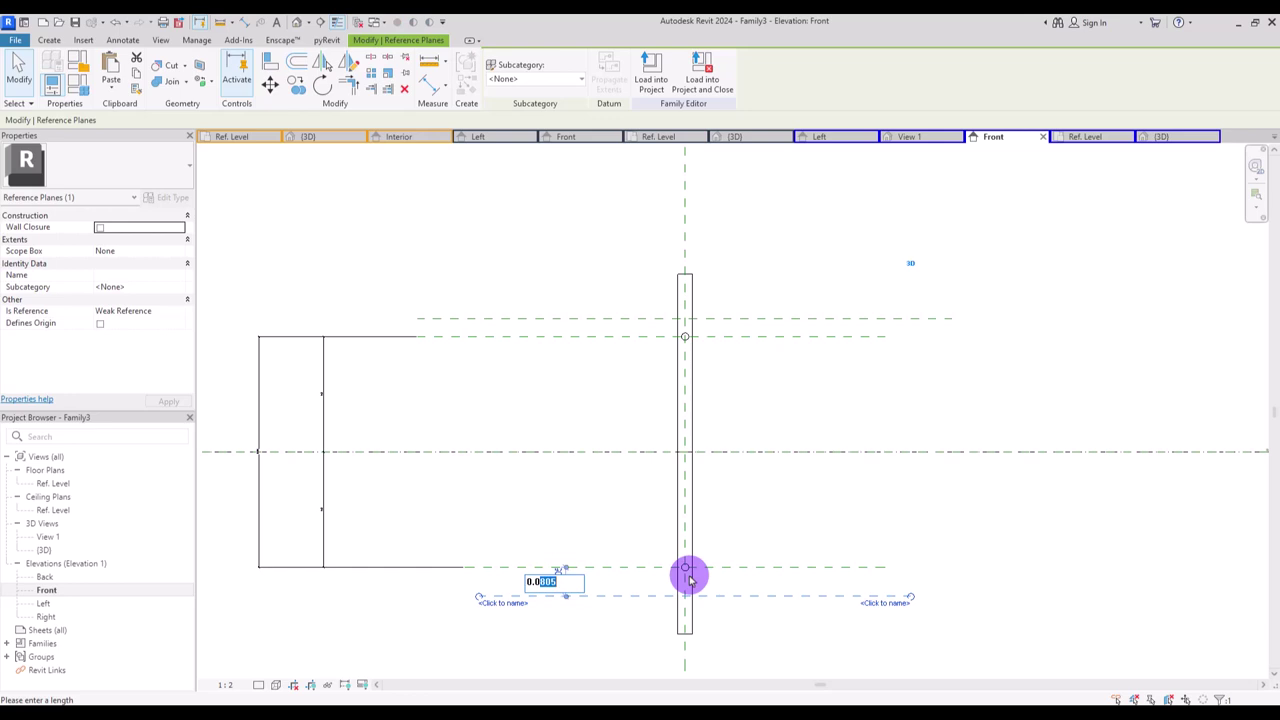
pyautogui.write('5')
pyautogui.press('Return')
pyautogui.press('Escape')
pyautogui.click(531, 318)
pyautogui.click(548, 330)
pyautogui.click(562, 430)
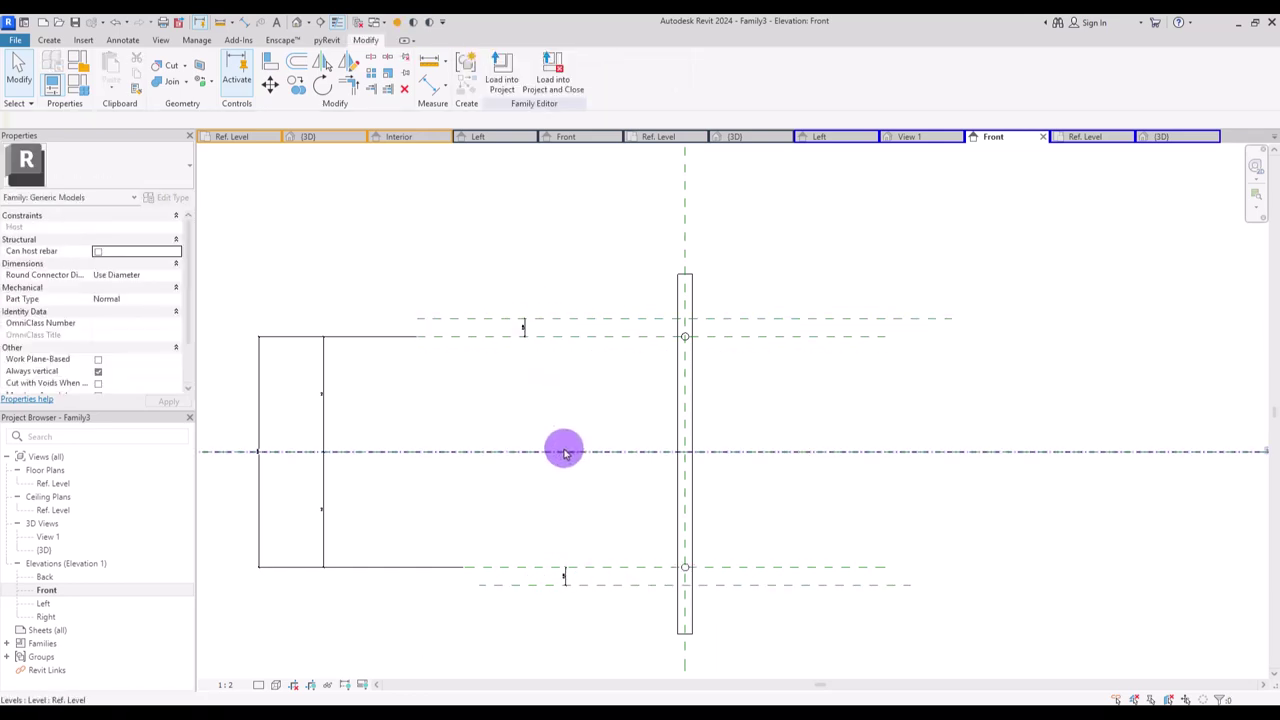
# - Align the vertical bar's upper and lower ends to the two new outer reference planes
pyautogui.click(270, 62)
pyautogui.click(476, 320)
pyautogui.click(683, 275)
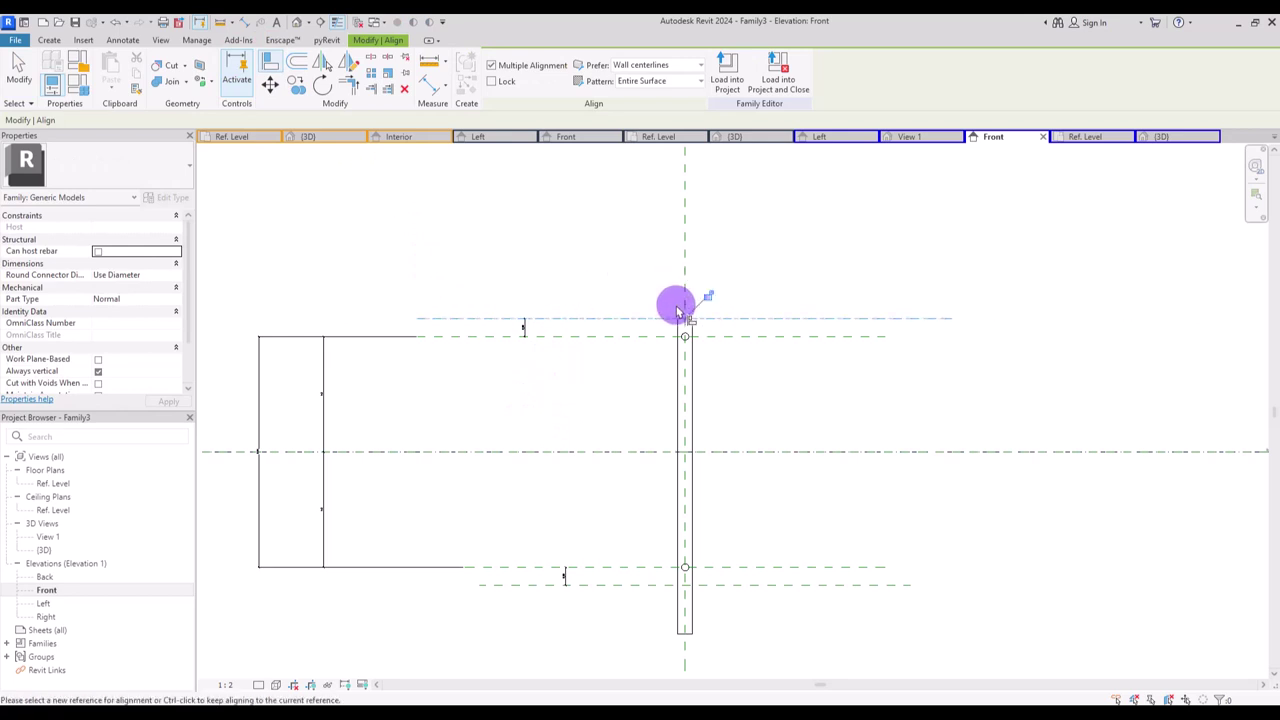
pyautogui.click(600, 586)
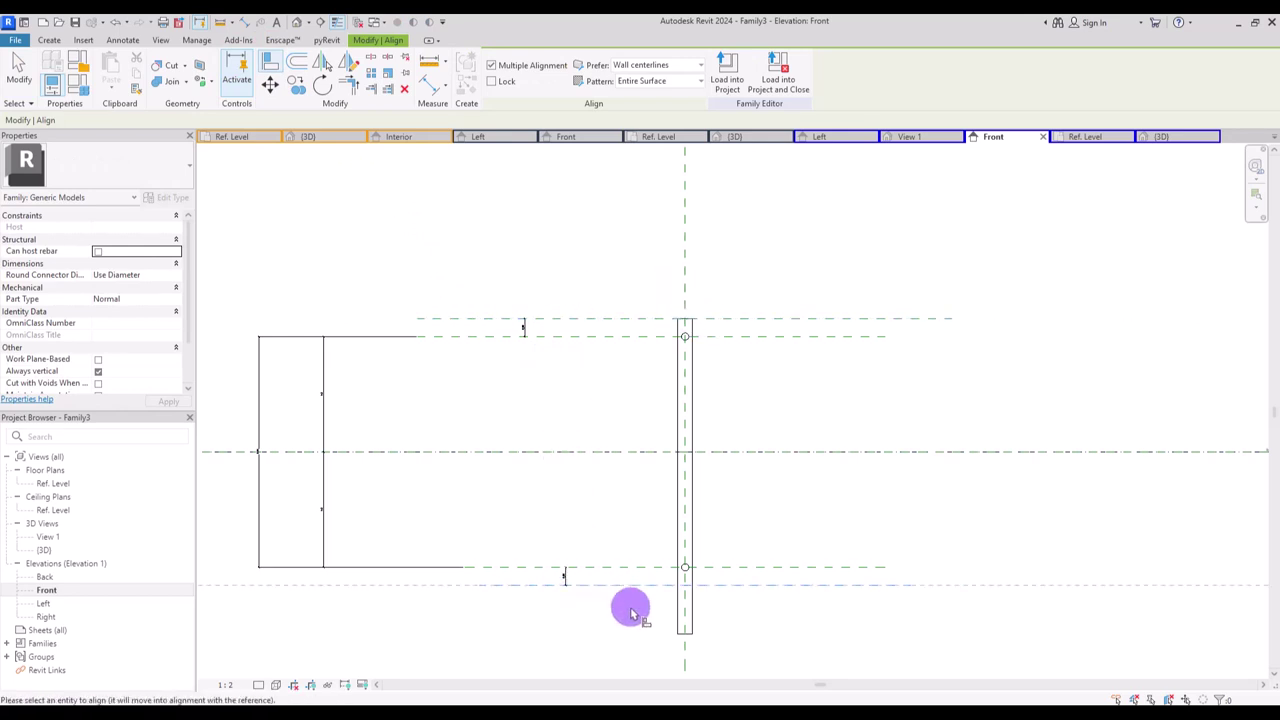
pyautogui.click(685, 632)
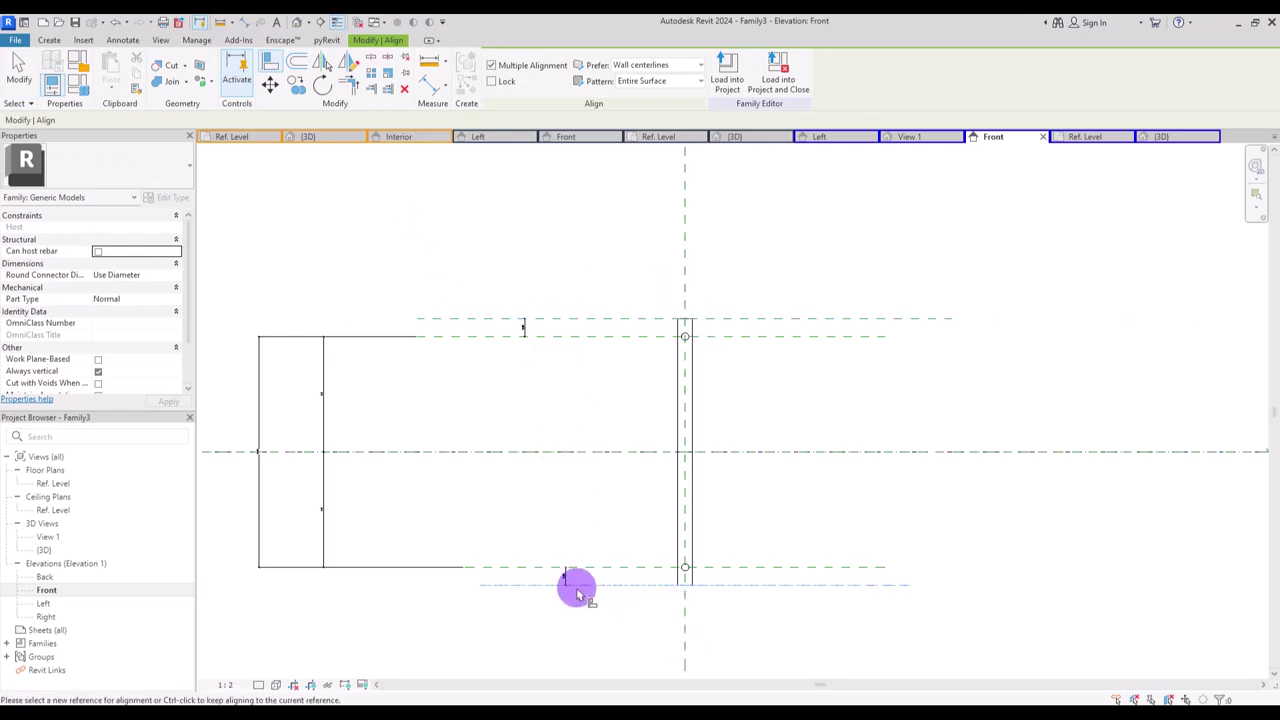
pyautogui.press('Escape')
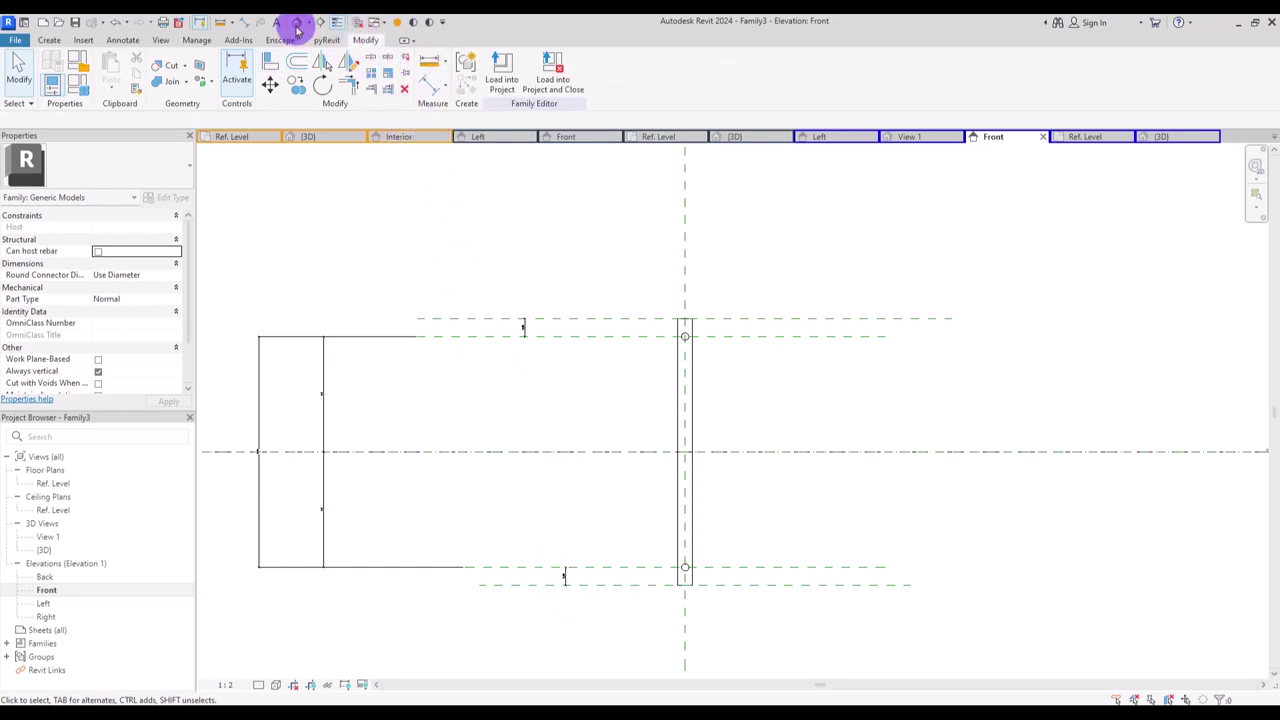
# - In the 3D view, join the mounting cylinders' geometry with the vertical bar
pyautogui.click(297, 22)
pyautogui.click(168, 82)
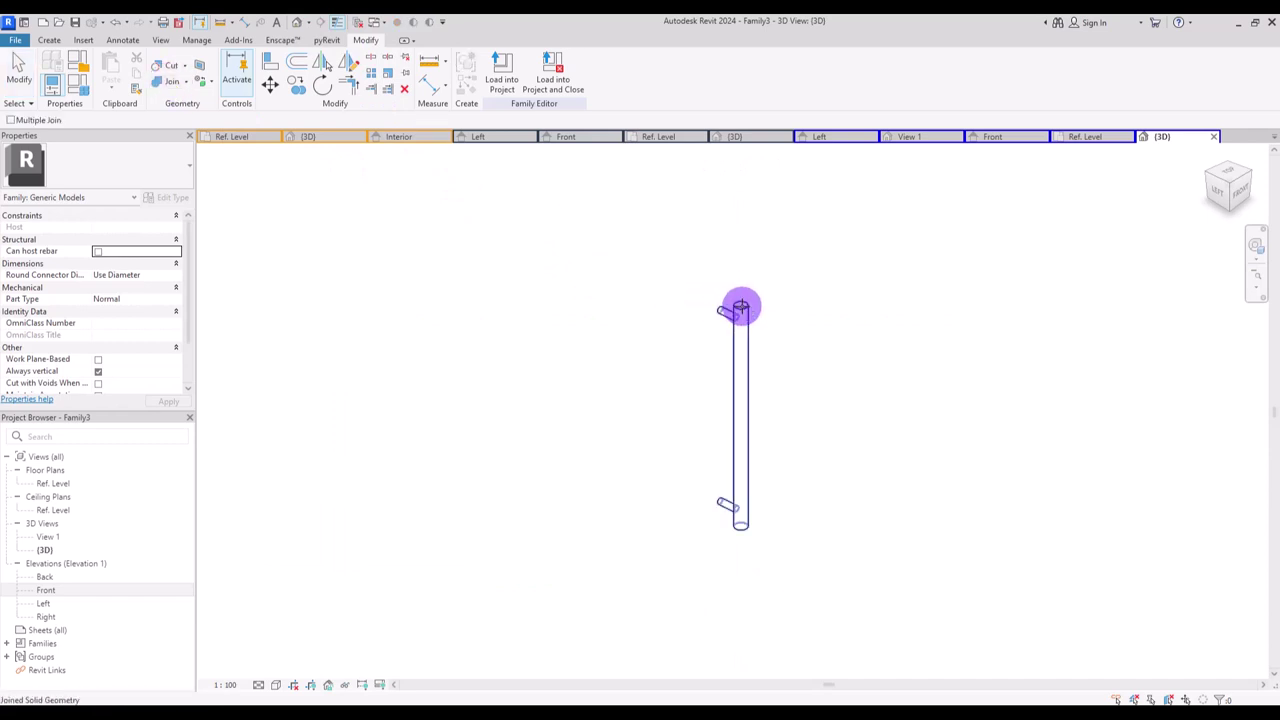
pyautogui.press('Escape')
# - Associate the material of all the handle's extrusions with a new type parameter named Metal
pyautogui.moveTo(670, 262); pyautogui.dragTo(828, 566)
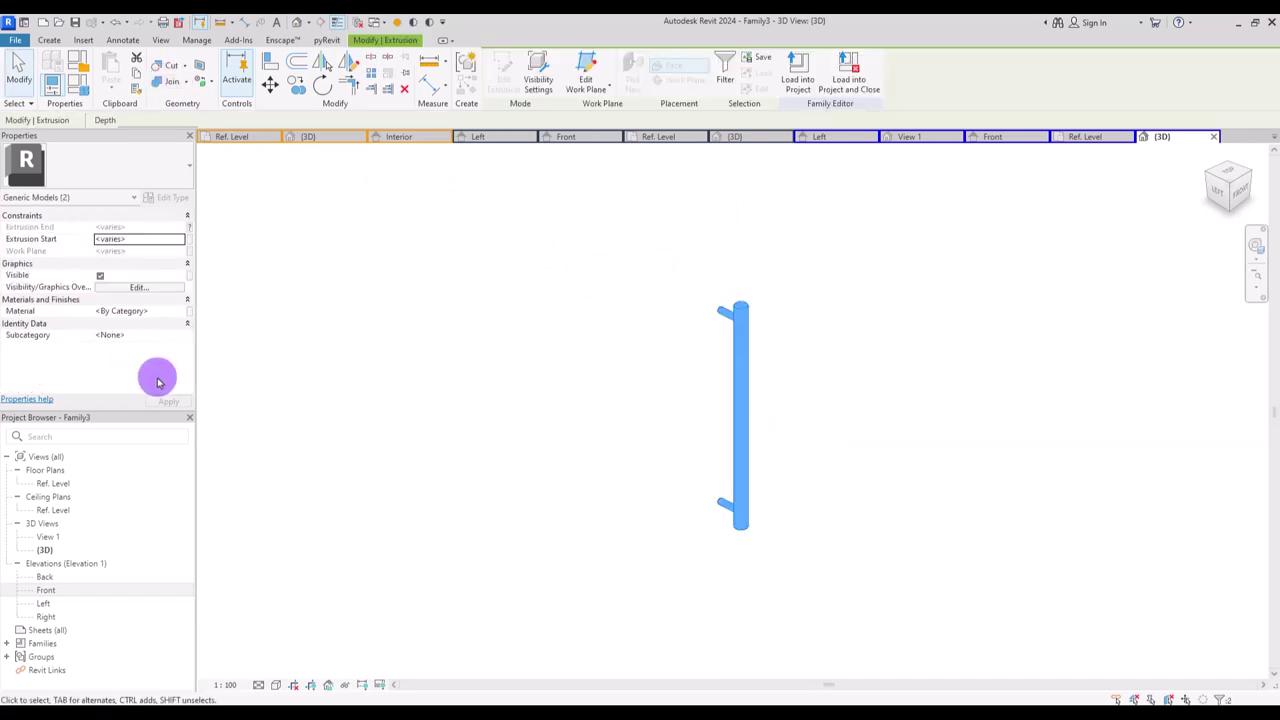
pyautogui.click(189, 311)
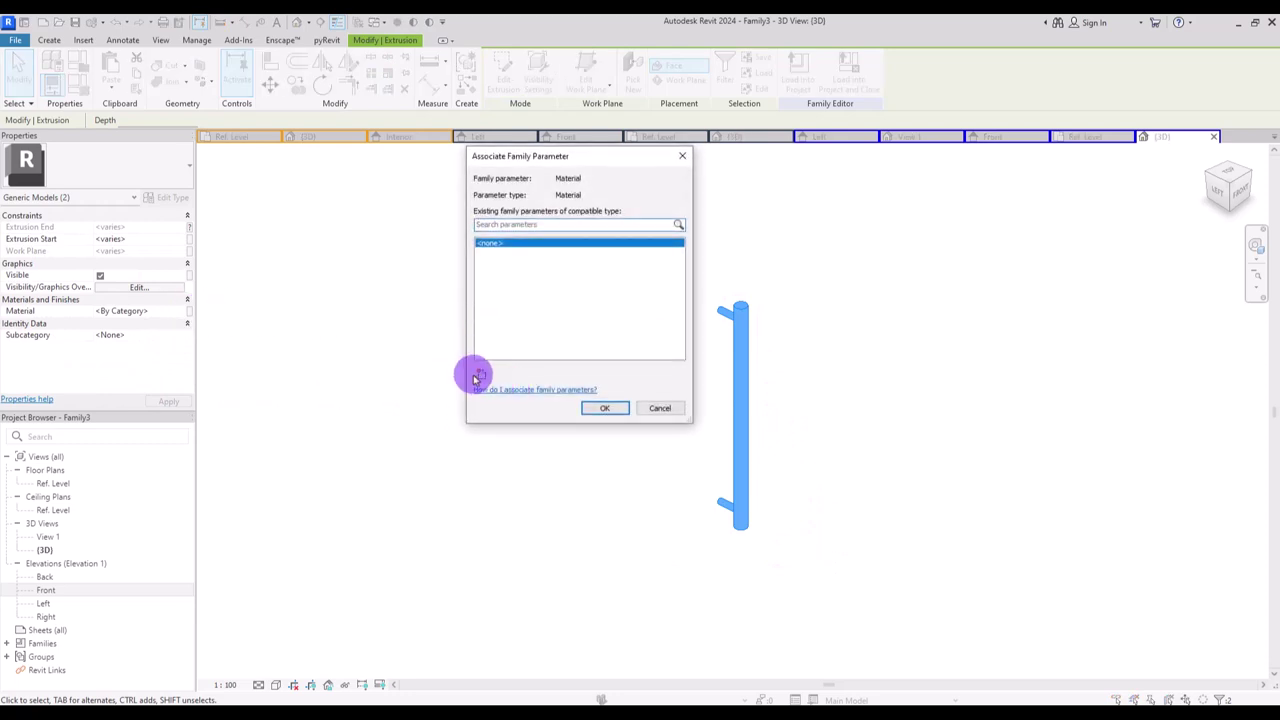
pyautogui.click(479, 374)
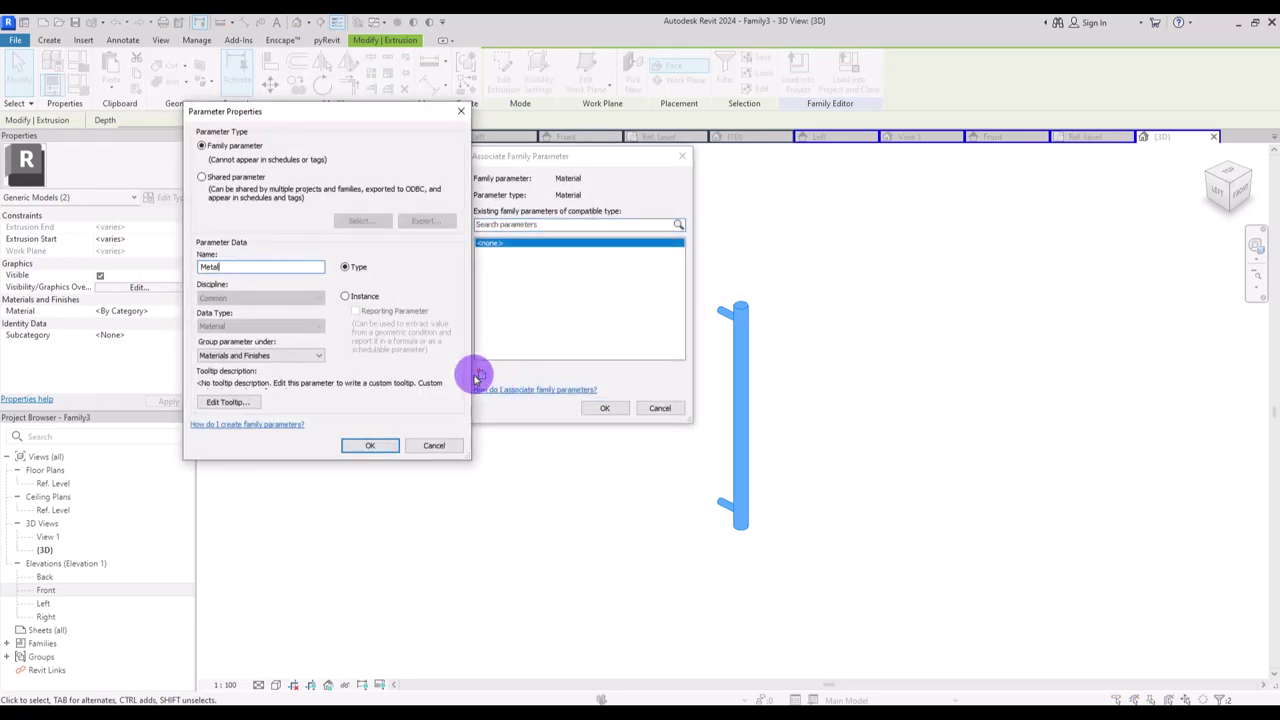
pyautogui.write('Metal')
pyautogui.press('Return')
pyautogui.click(605, 408)
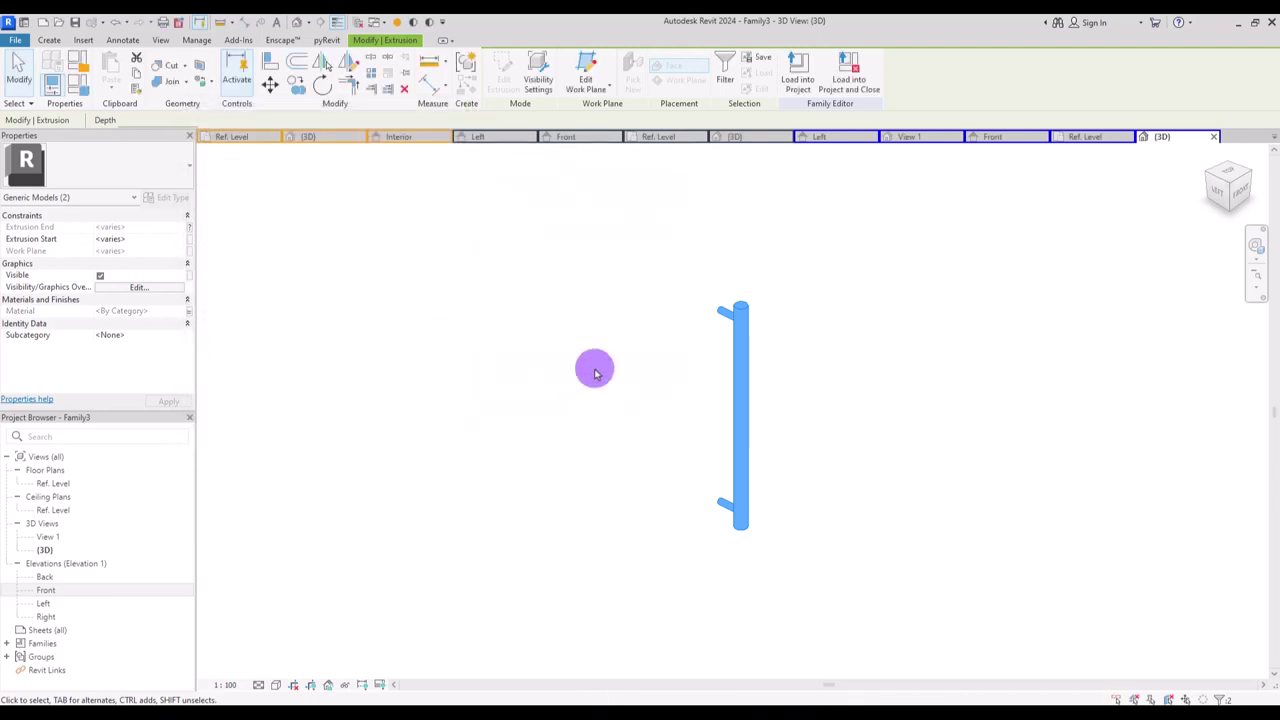
pyautogui.click(594, 372)
# - In the family types, set H to 0.5 and D to 0.05, applying each value to the handle
pyautogui.click(300, 140)
pyautogui.click(1150, 136)
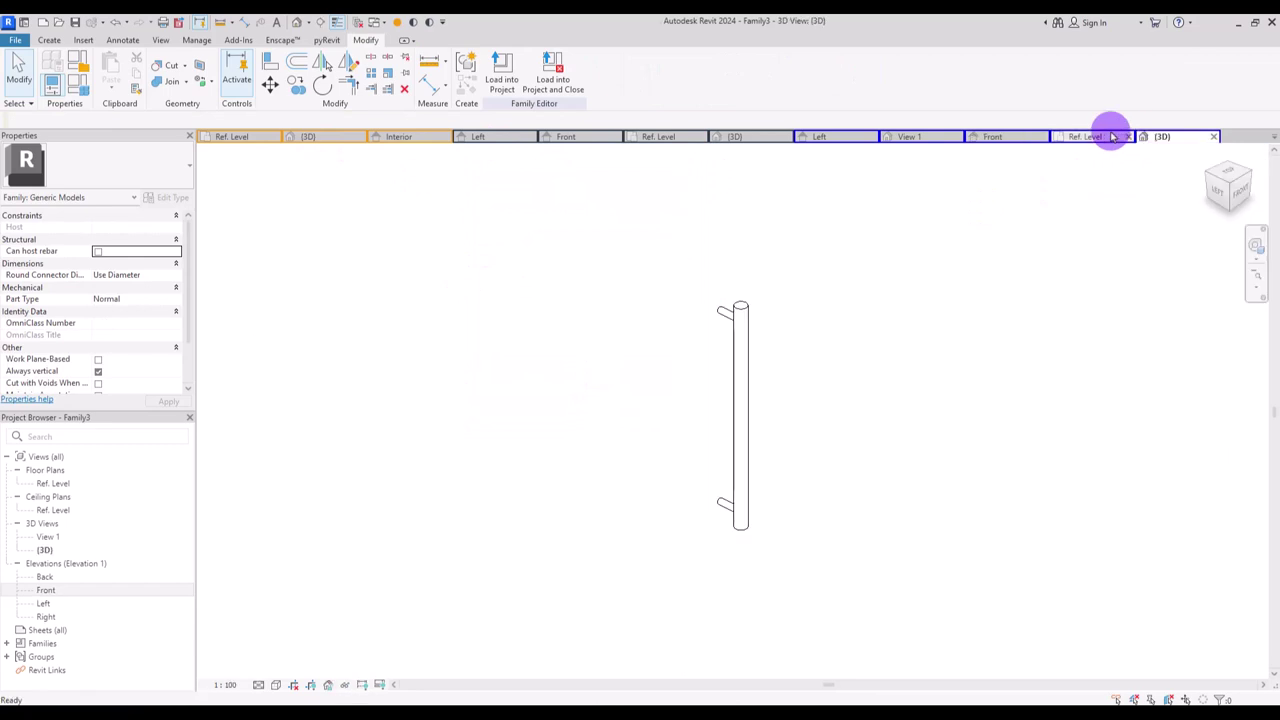
pyautogui.click(77, 84)
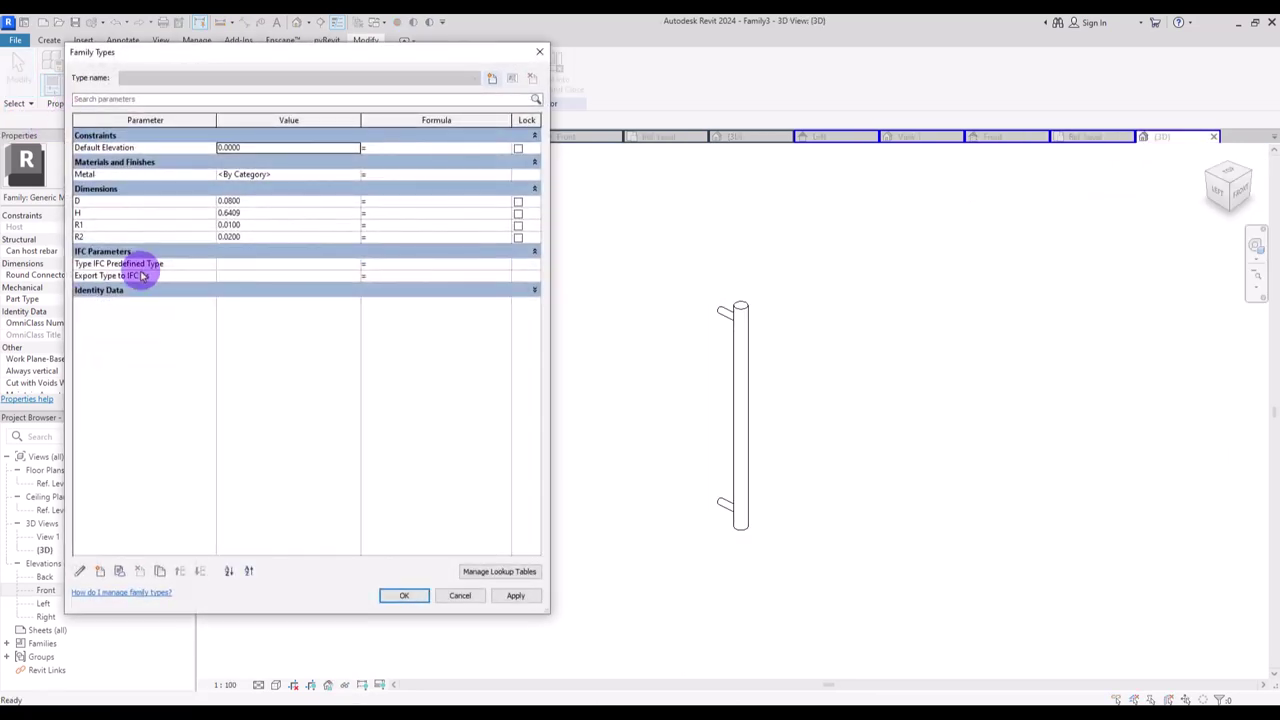
pyautogui.click(251, 215)
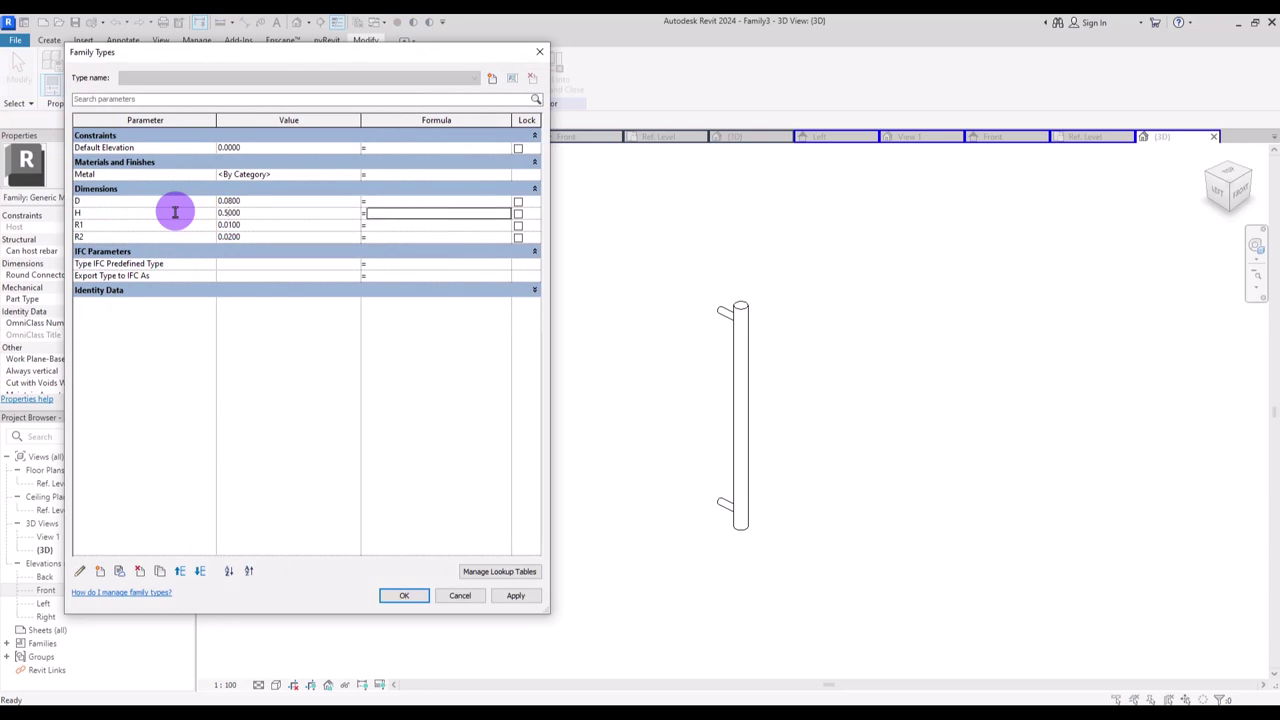
pyautogui.click(516, 596)
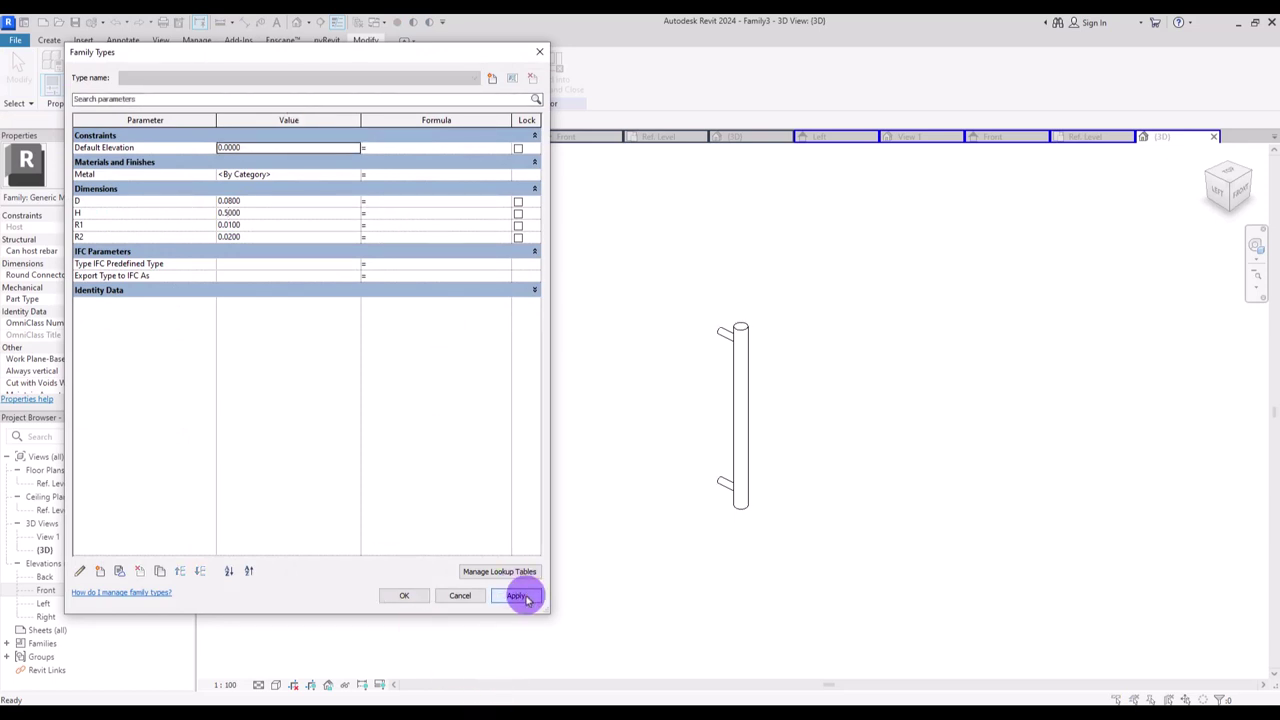
pyautogui.moveTo(230, 202); pyautogui.dragTo(347, 210)
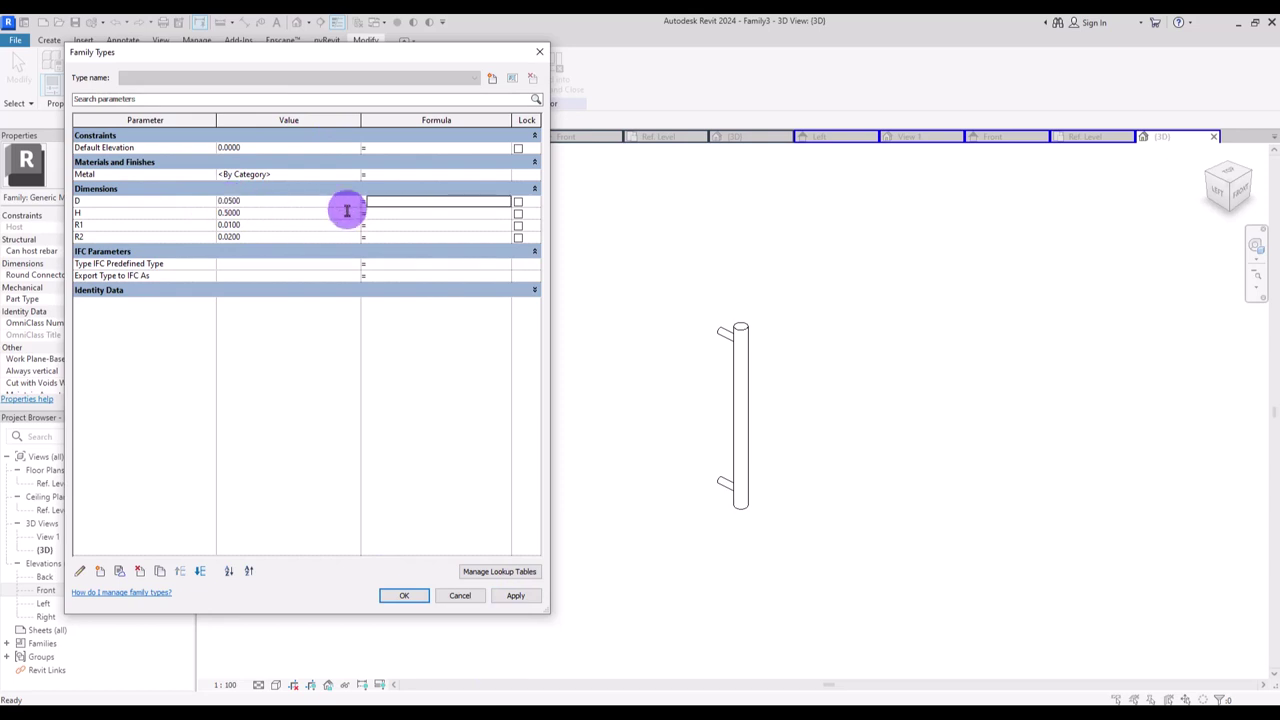
pyautogui.click(515, 596)
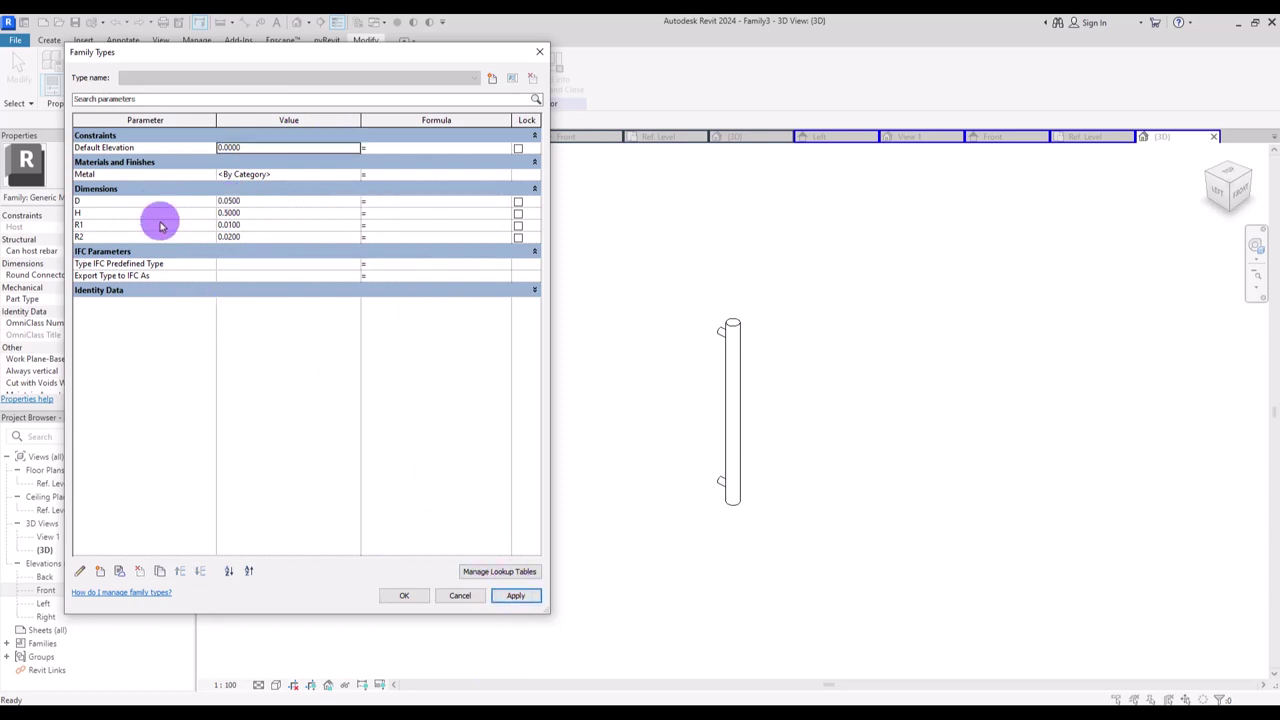
# - Set R1 to 0.005 and enter a smaller R2 to thin the handle's mounts and vertical bar
pyautogui.click(257, 228)
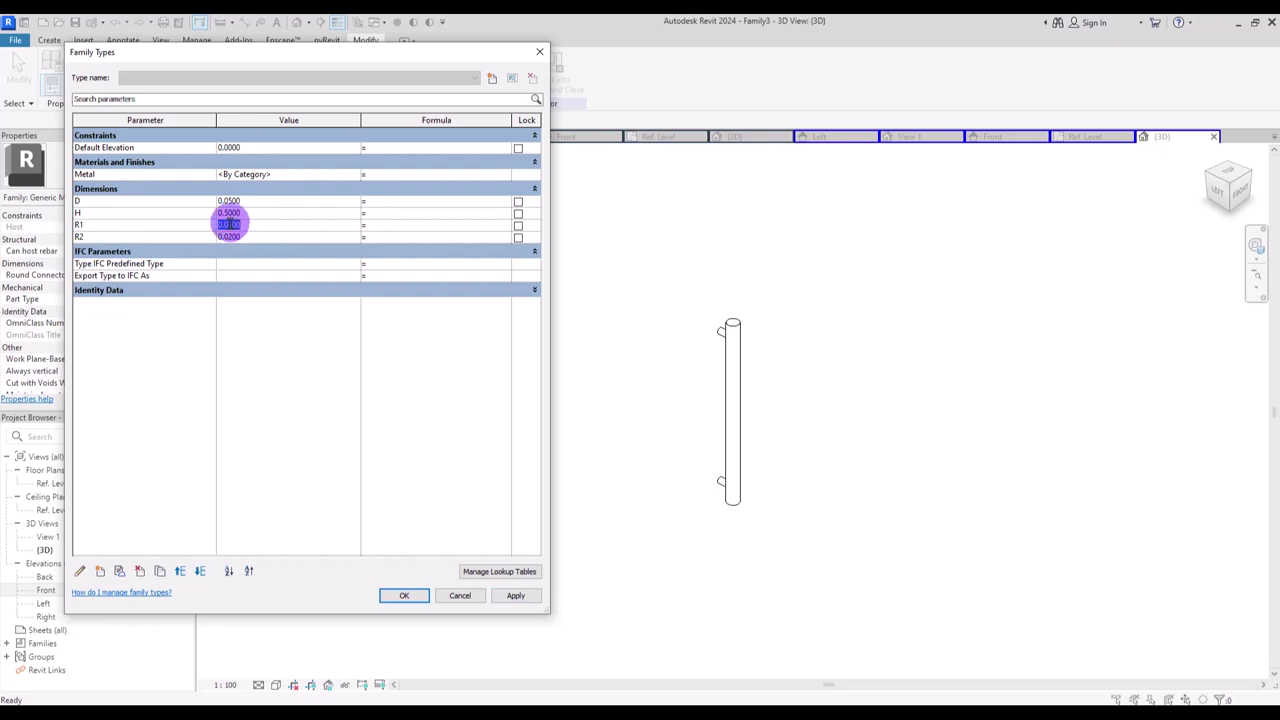
pyautogui.moveTo(228, 225); pyautogui.dragTo(338, 238)
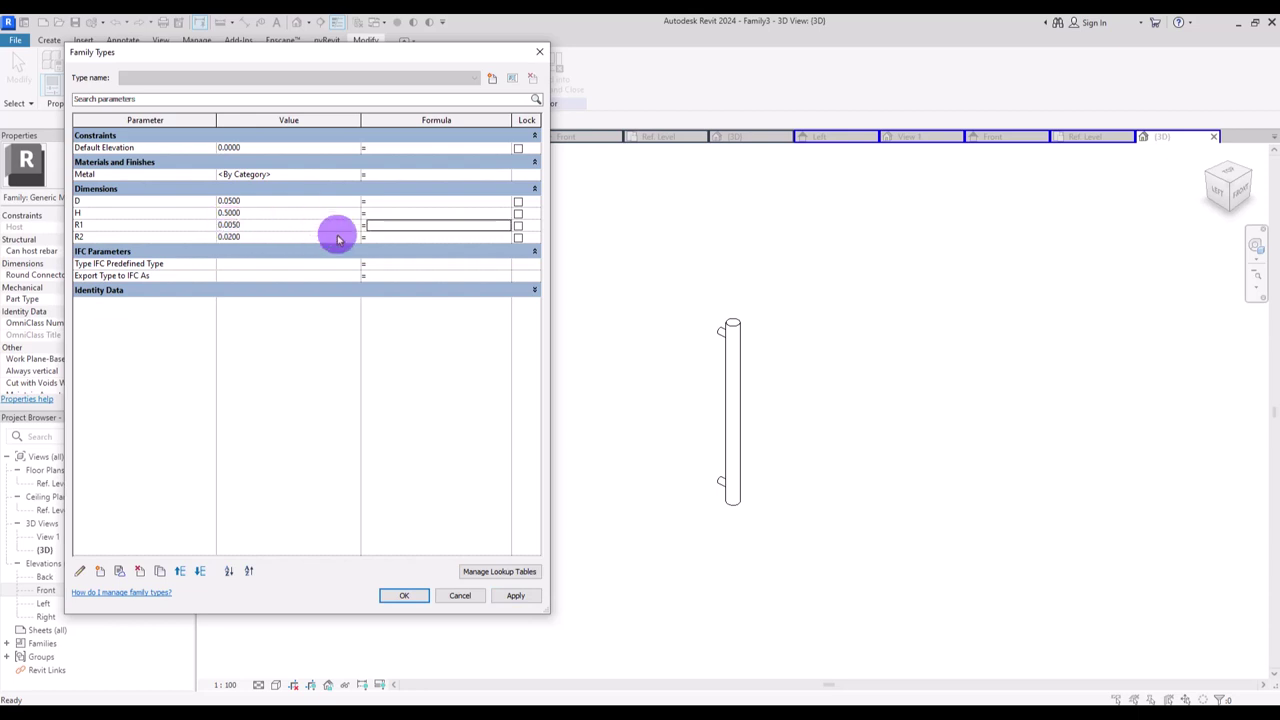
pyautogui.click(515, 596)
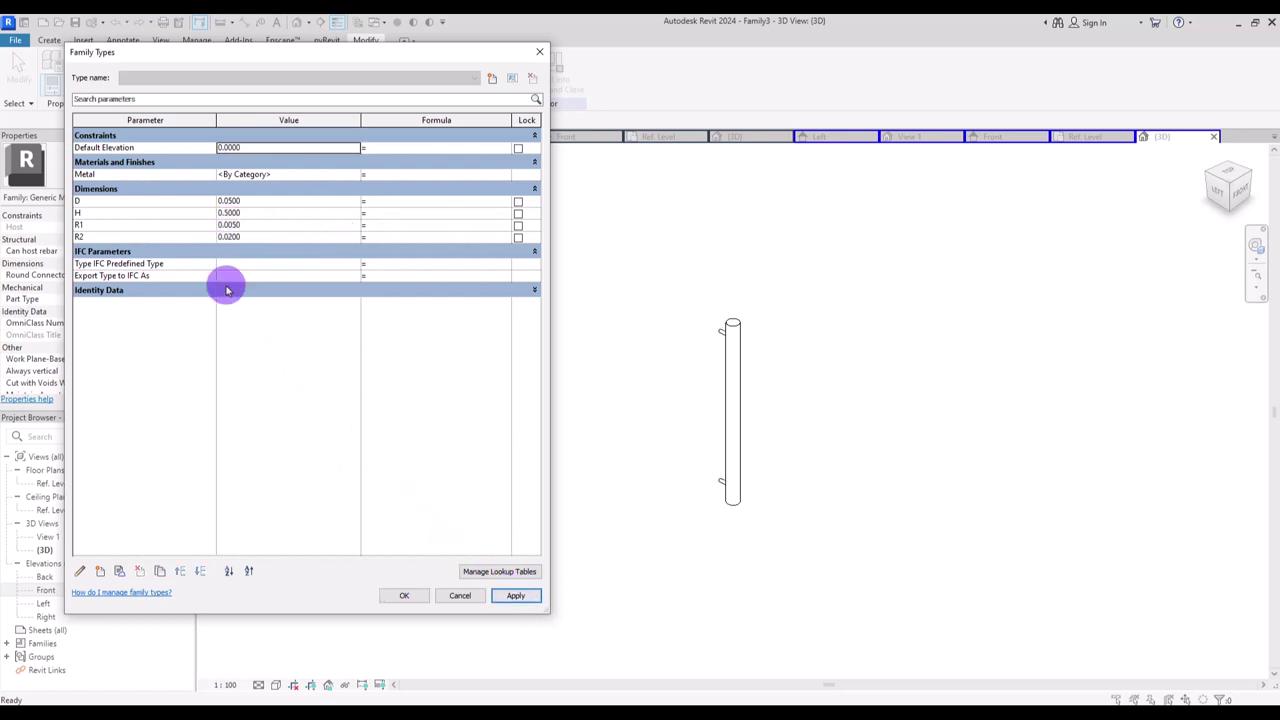
pyautogui.doubleClick(238, 237)
pyautogui.moveTo(227, 238); pyautogui.dragTo(368, 240)
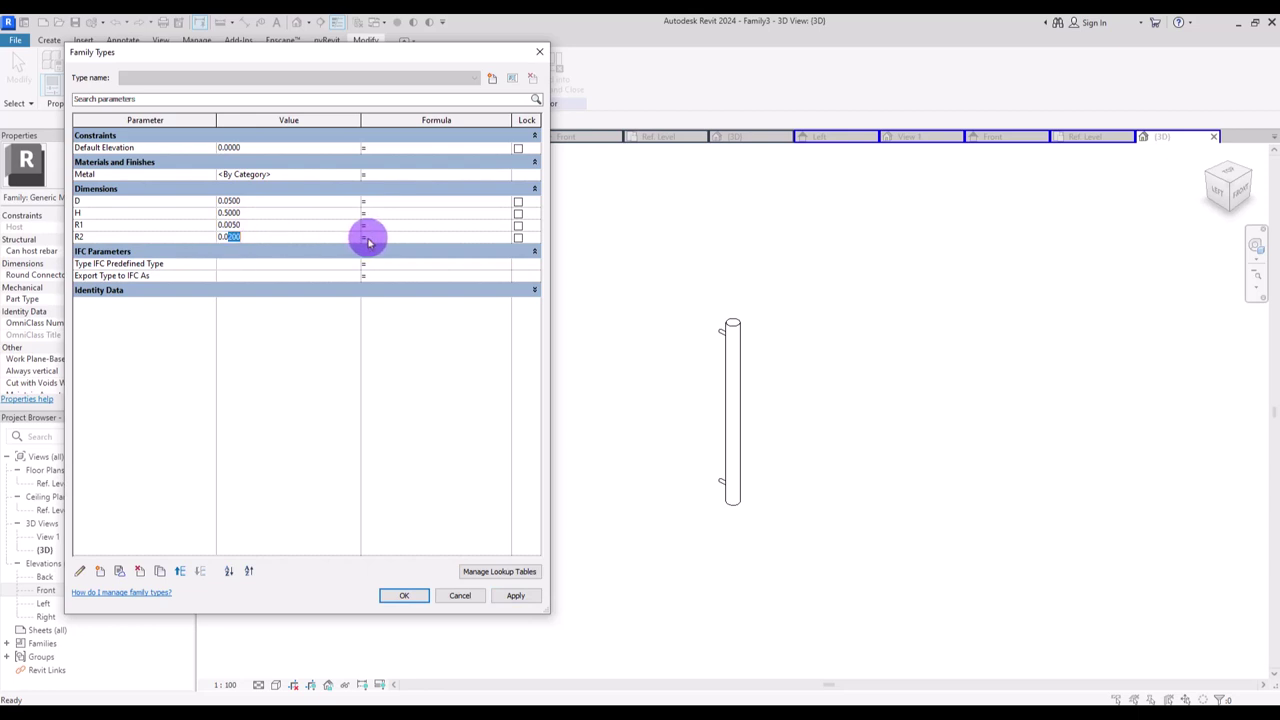
pyautogui.click(519, 592)
pyautogui.press('Return')
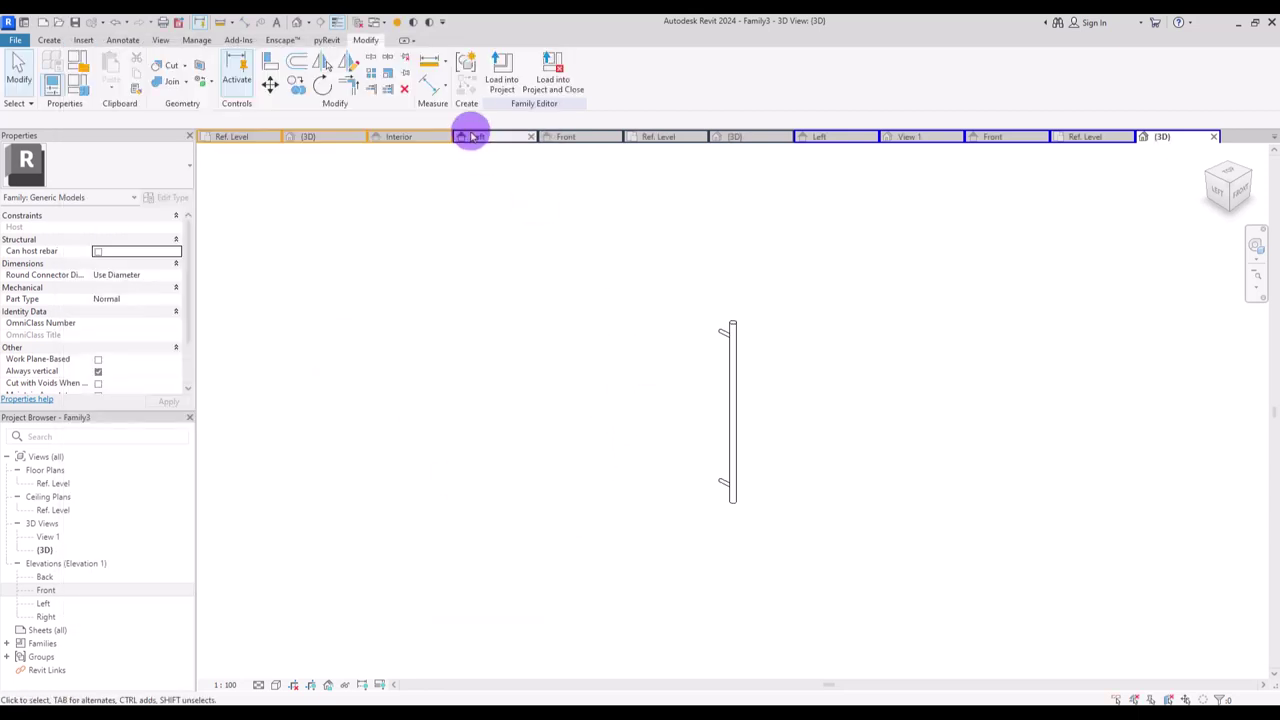
# - Load the handle into Family1 and place one instance on the interior side of the door, just beside the center plane
pyautogui.click(497, 63)
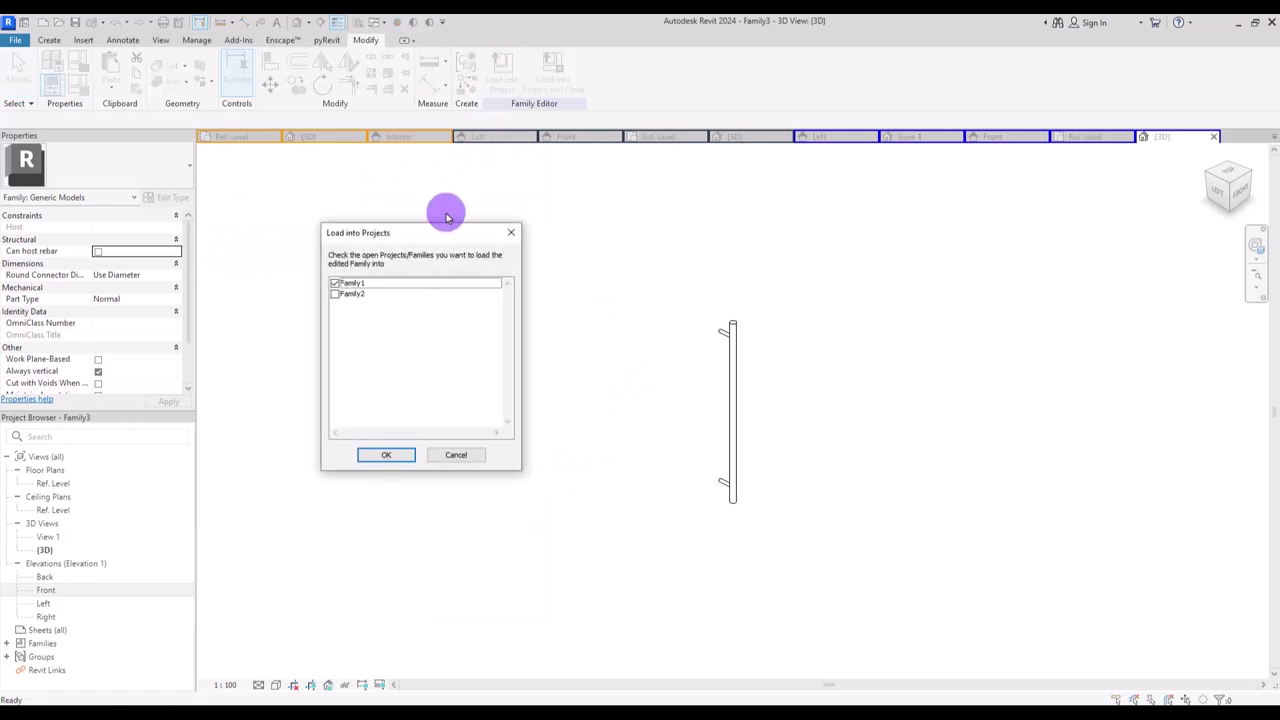
pyautogui.click(385, 456)
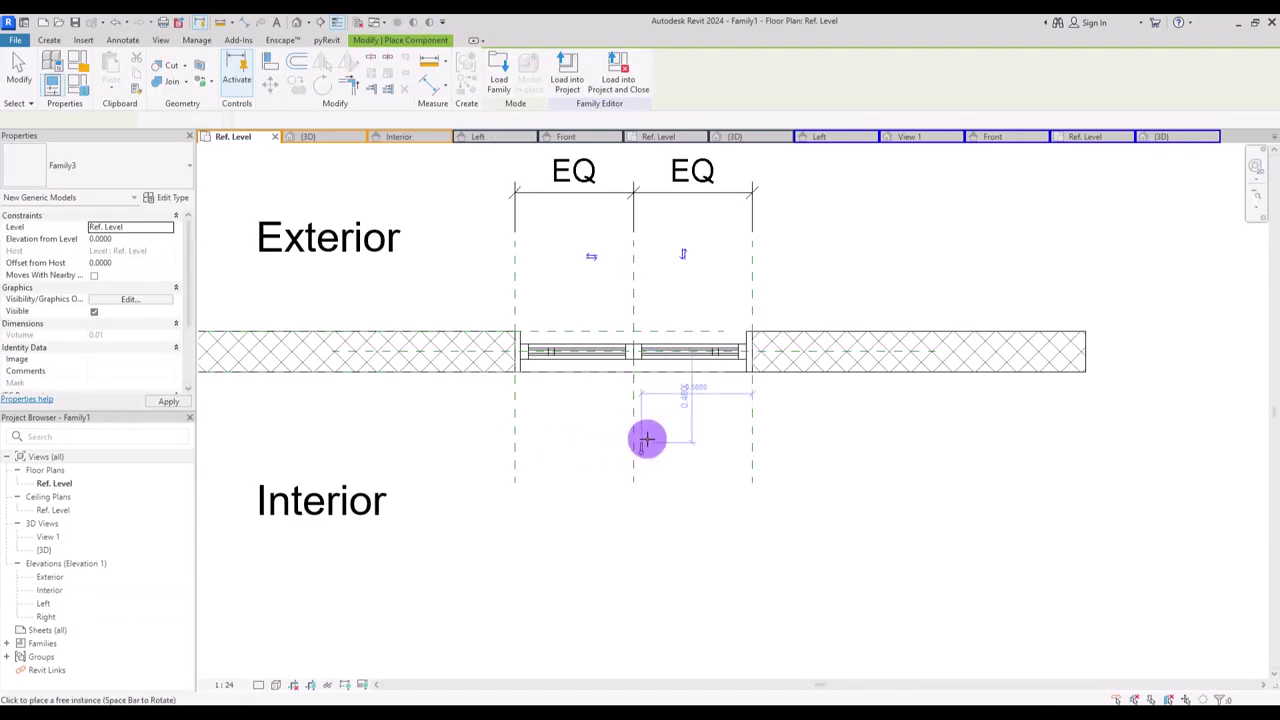
pyautogui.click(646, 388)
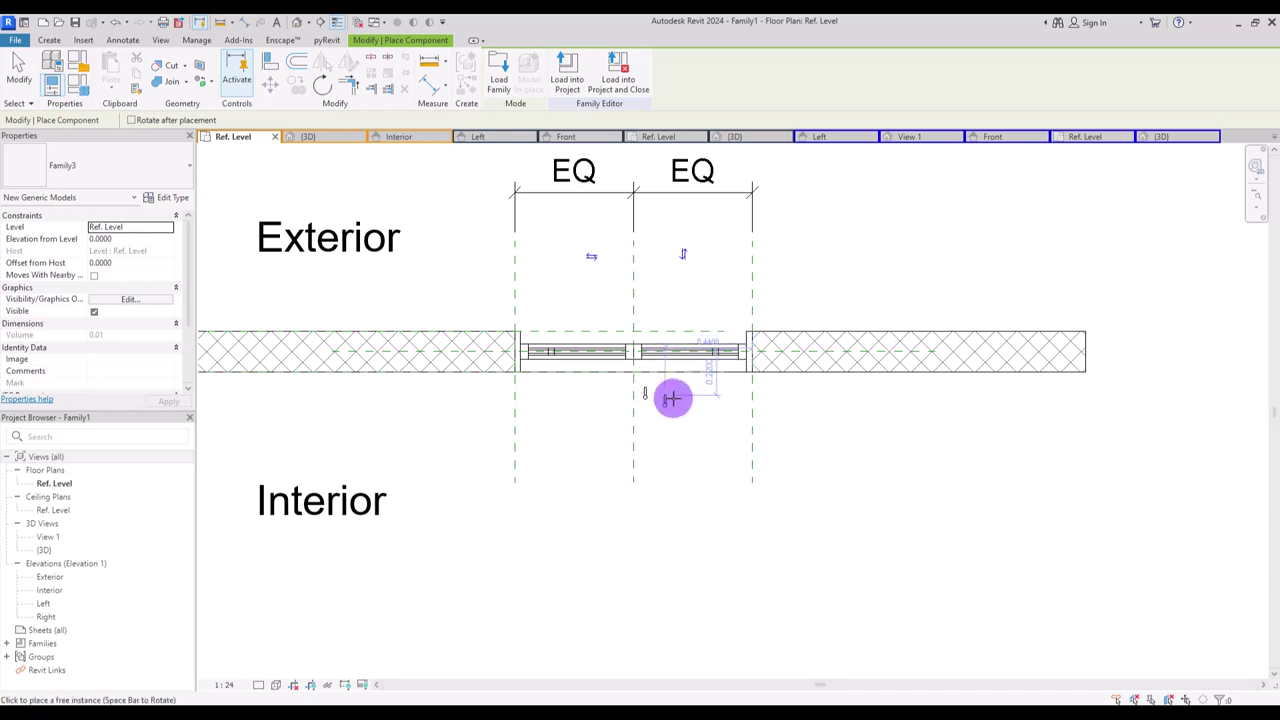
pyautogui.press('Escape')
# - Draw two horizontal reference planes across the door, one above the wall's center plane and one about 0.06 below it
pyautogui.scroll(3, 696, 549)
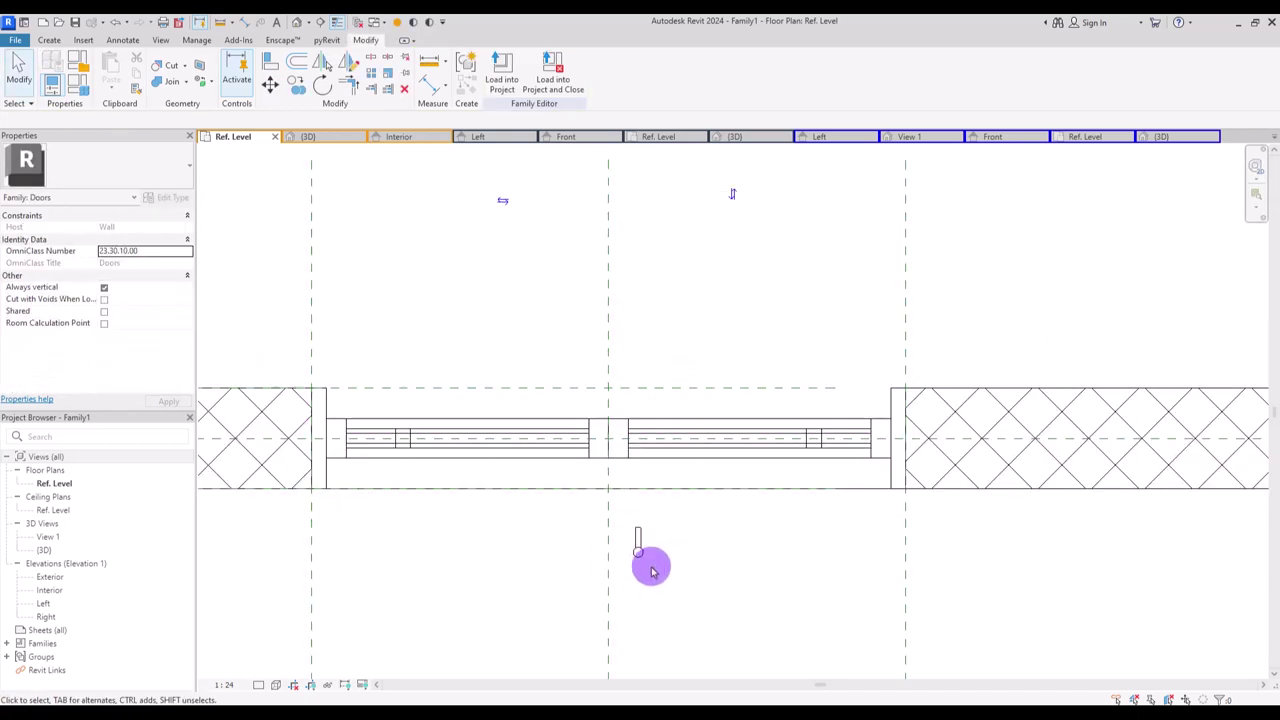
pyautogui.click(49, 41)
pyautogui.click(756, 72)
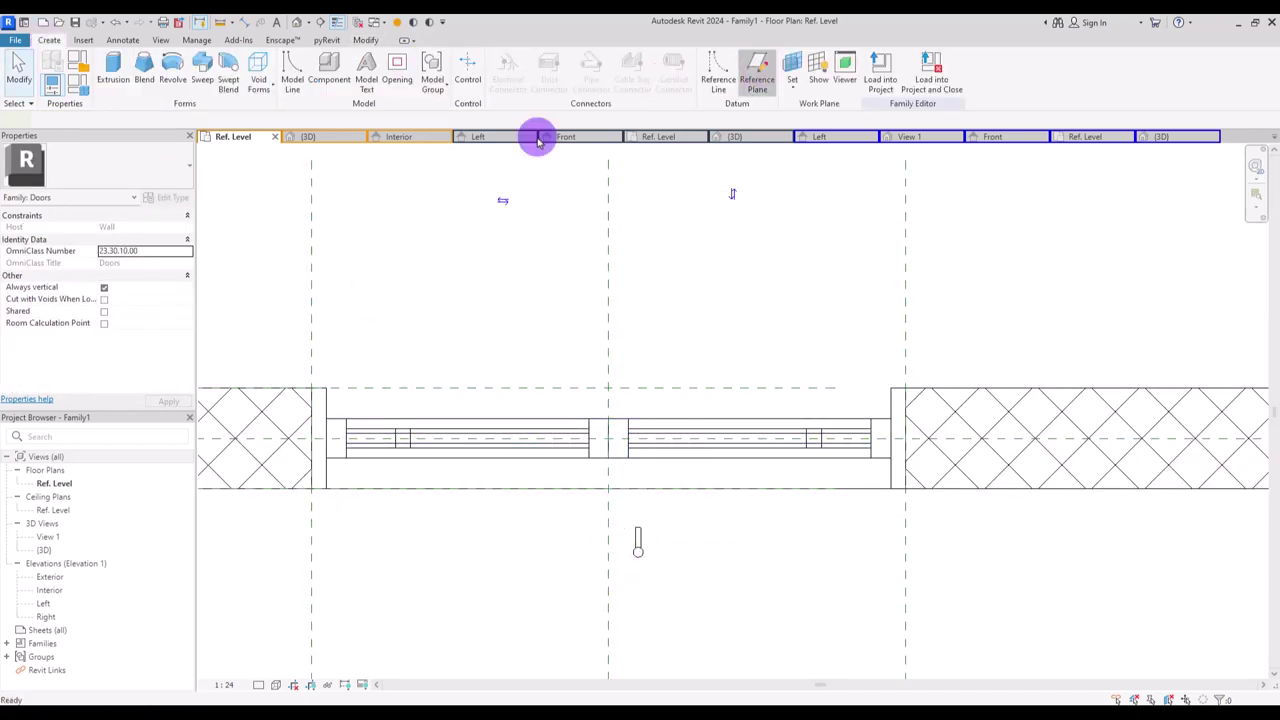
pyautogui.click(243, 402)
pyautogui.click(679, 402)
pyautogui.click(235, 461)
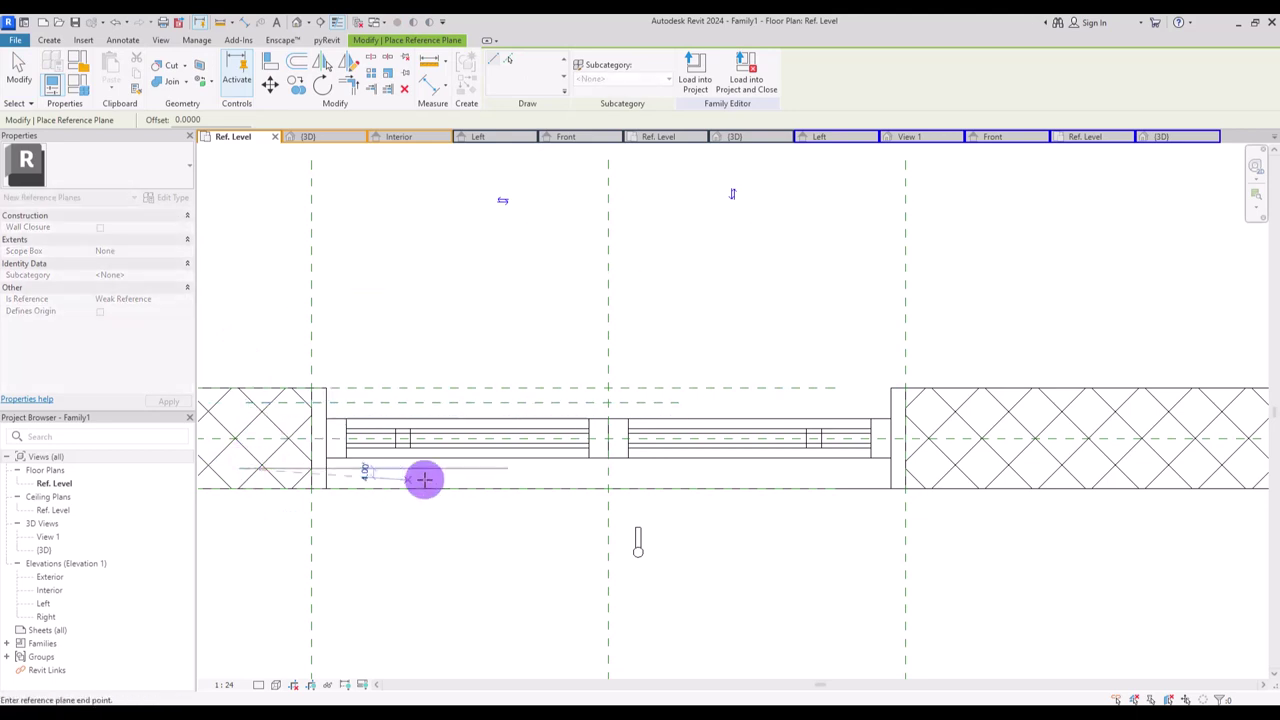
pyautogui.click(686, 468)
pyautogui.press('Escape')
# - Dimension the distance between the wall's center plane and the new interior-side reference plane
pyautogui.click(408, 66)
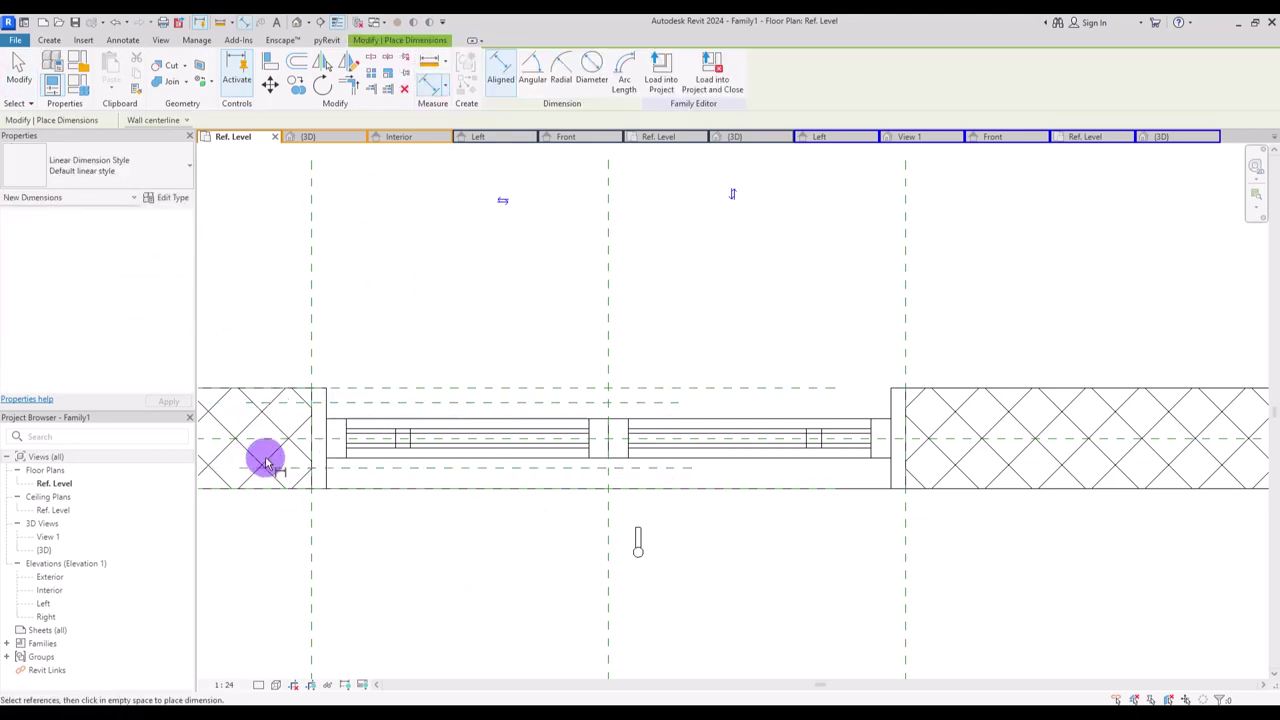
pyautogui.click(266, 466)
pyautogui.click(303, 573)
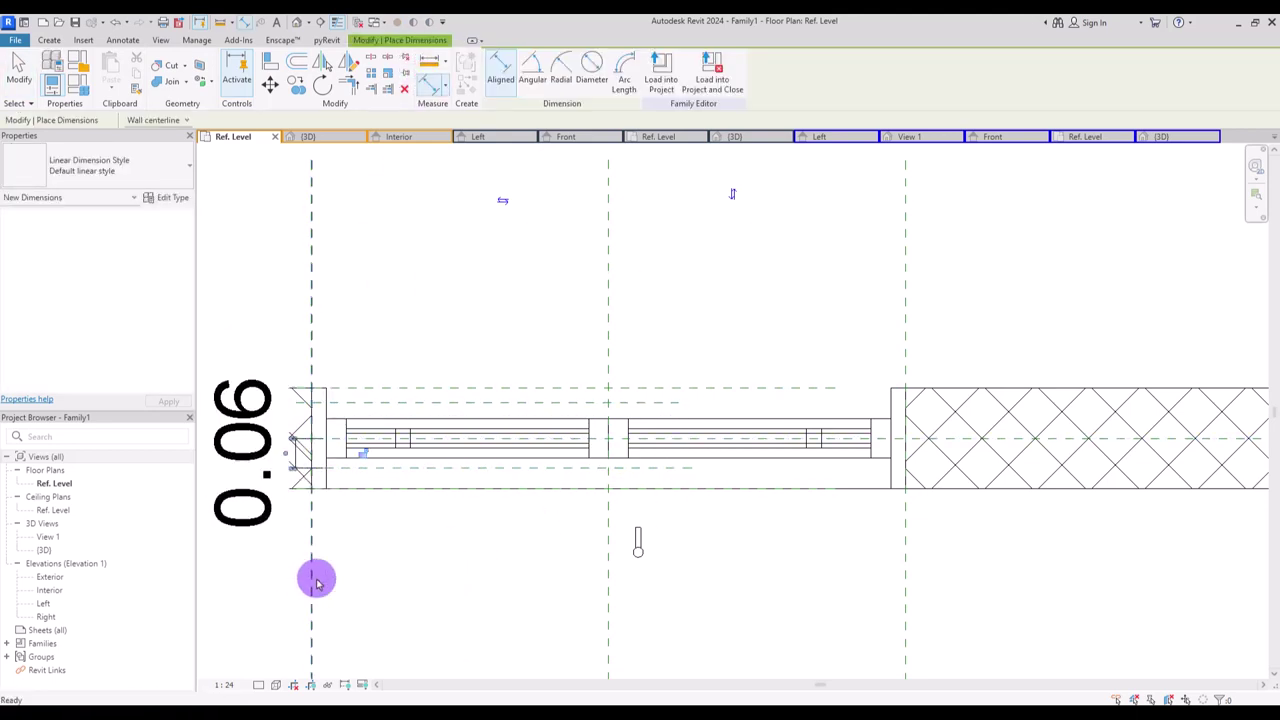
pyautogui.press('Escape')
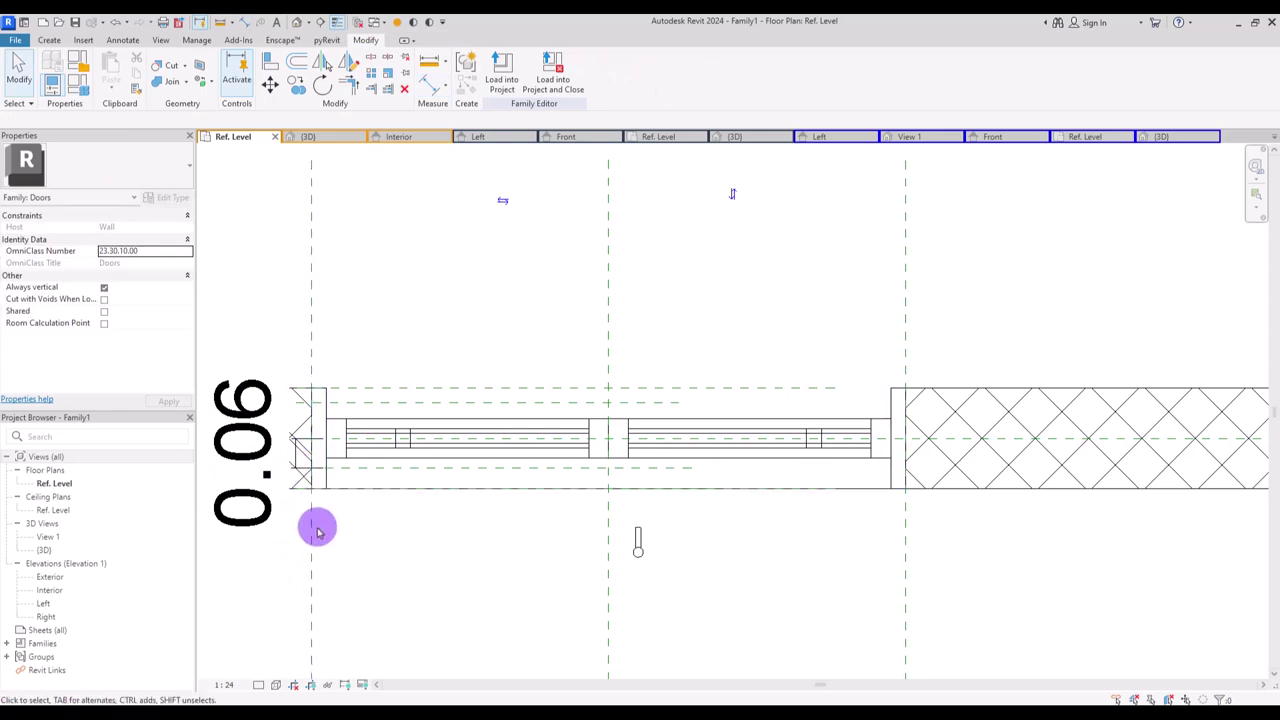
# - Label the dimension from the wall's center plane to the interior-side reference plane with a new type parameter named Handle
pyautogui.click(297, 463)
pyautogui.click(634, 69)
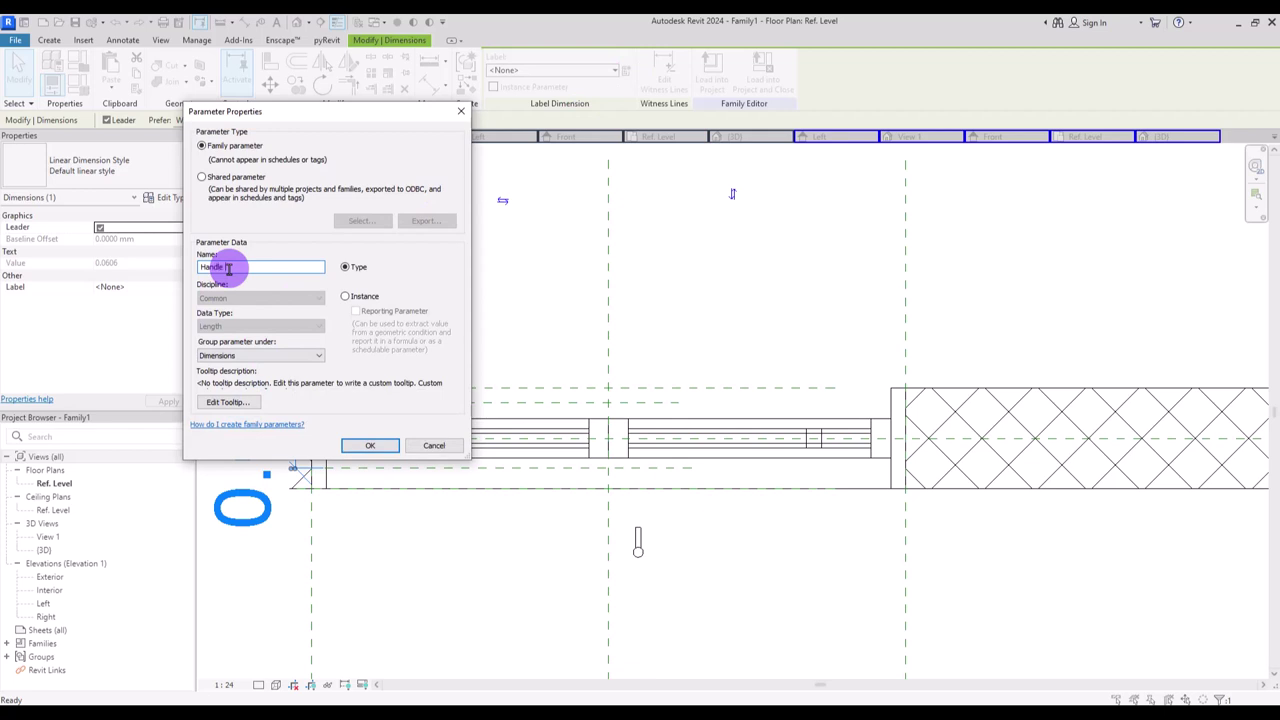
pyautogui.click(368, 445)
pyautogui.press('Escape')
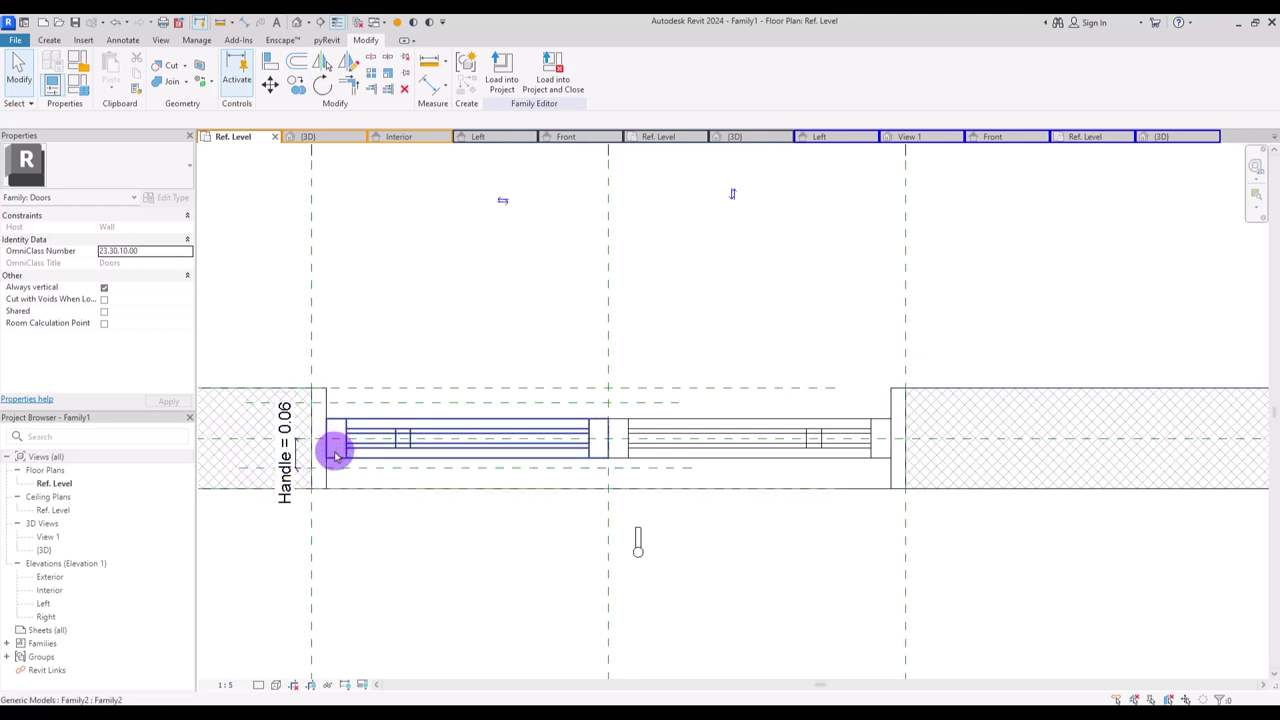
# - Give the Handle parameter the formula Panel Th / 2 in the family types
pyautogui.click(84, 85)
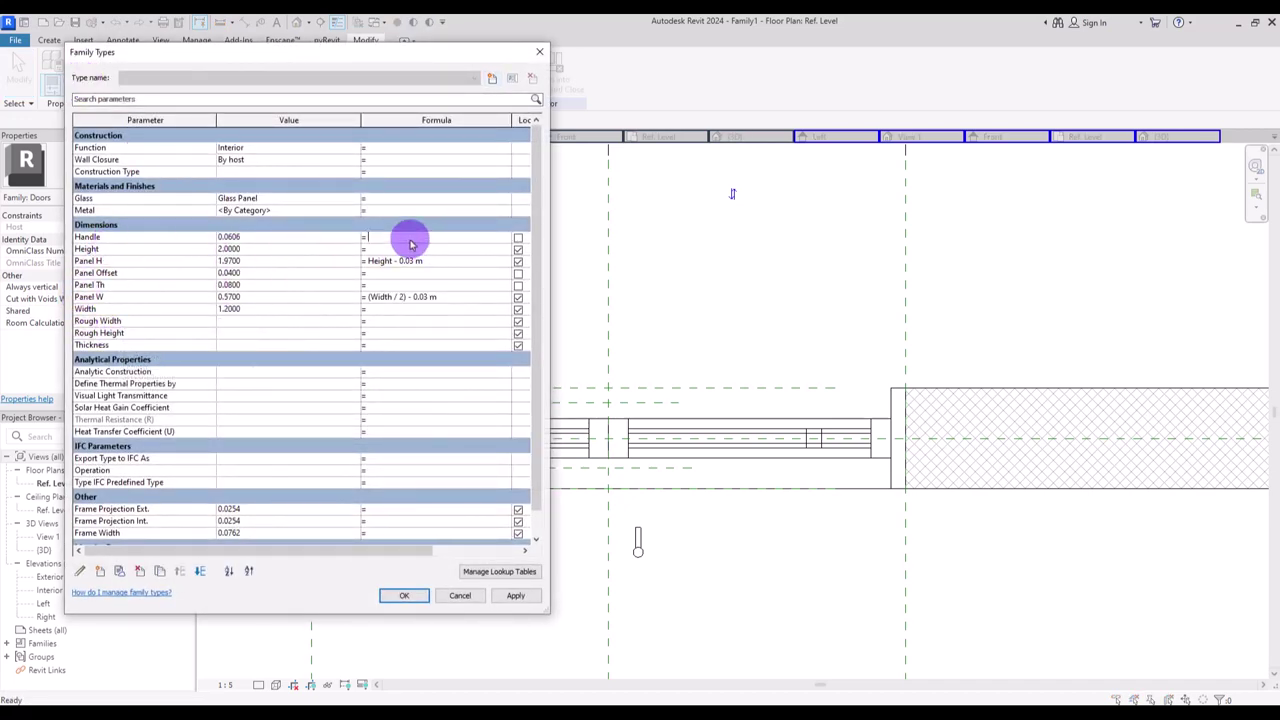
pyautogui.click(112, 286)
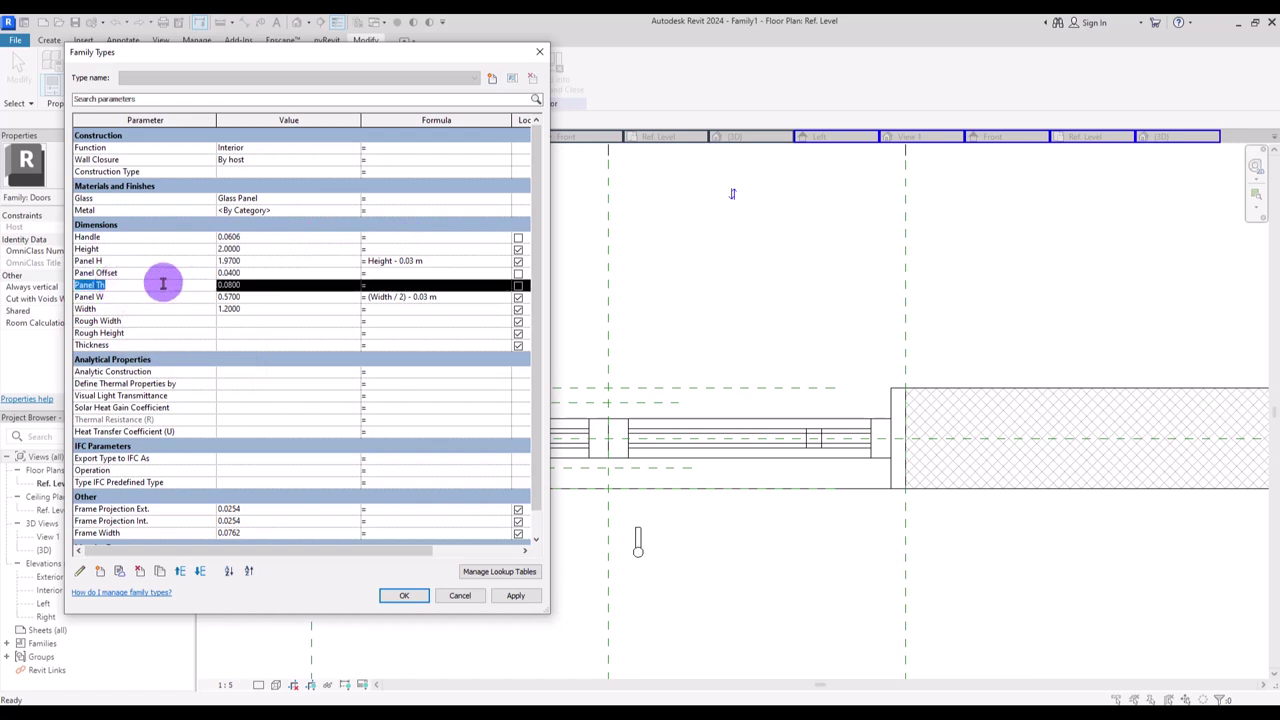
pyautogui.click(392, 239)
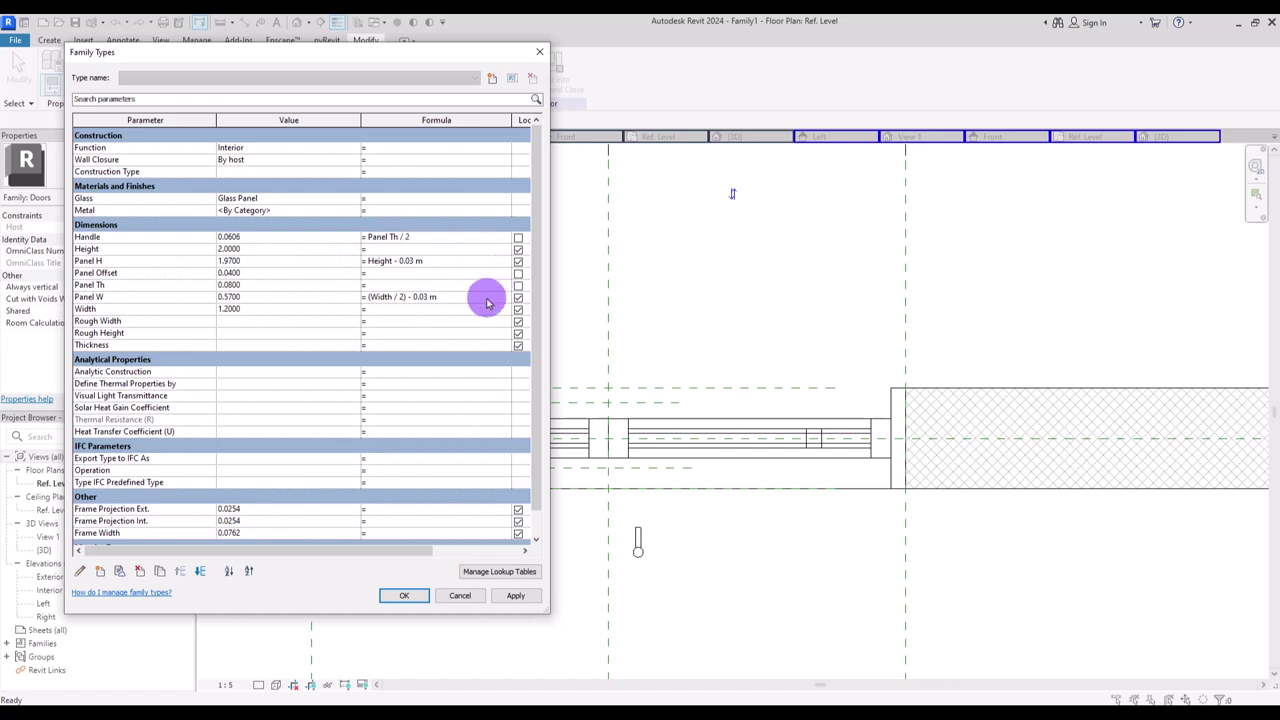
pyautogui.click(424, 419)
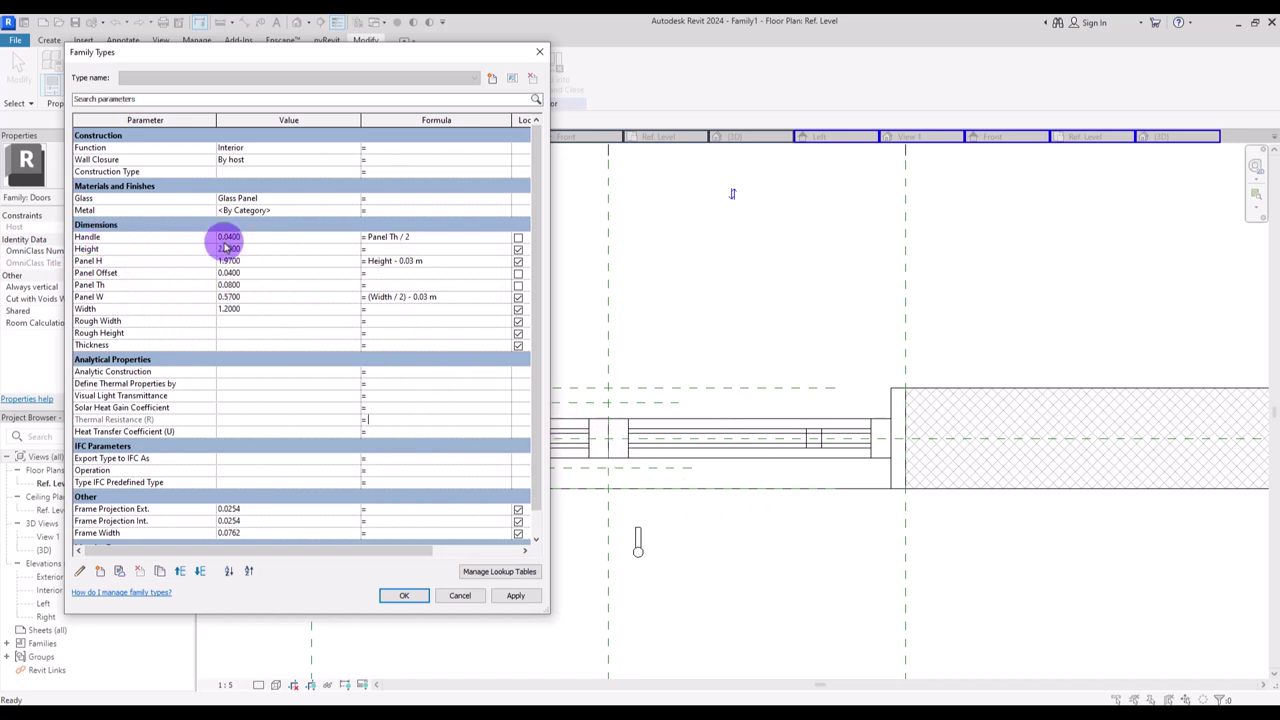
pyautogui.click(404, 596)
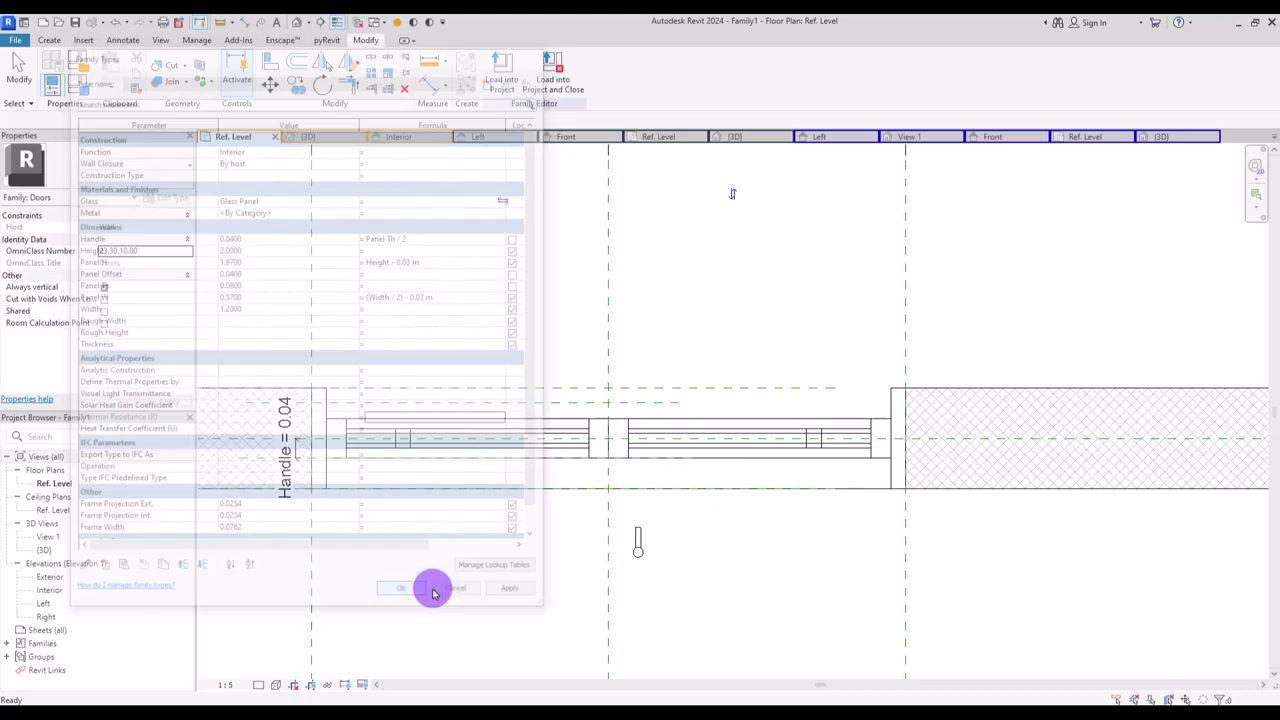
# - Align the back of the handle to the interior-side reference plane and lock it there
pyautogui.click(272, 60)
pyautogui.click(245, 462)
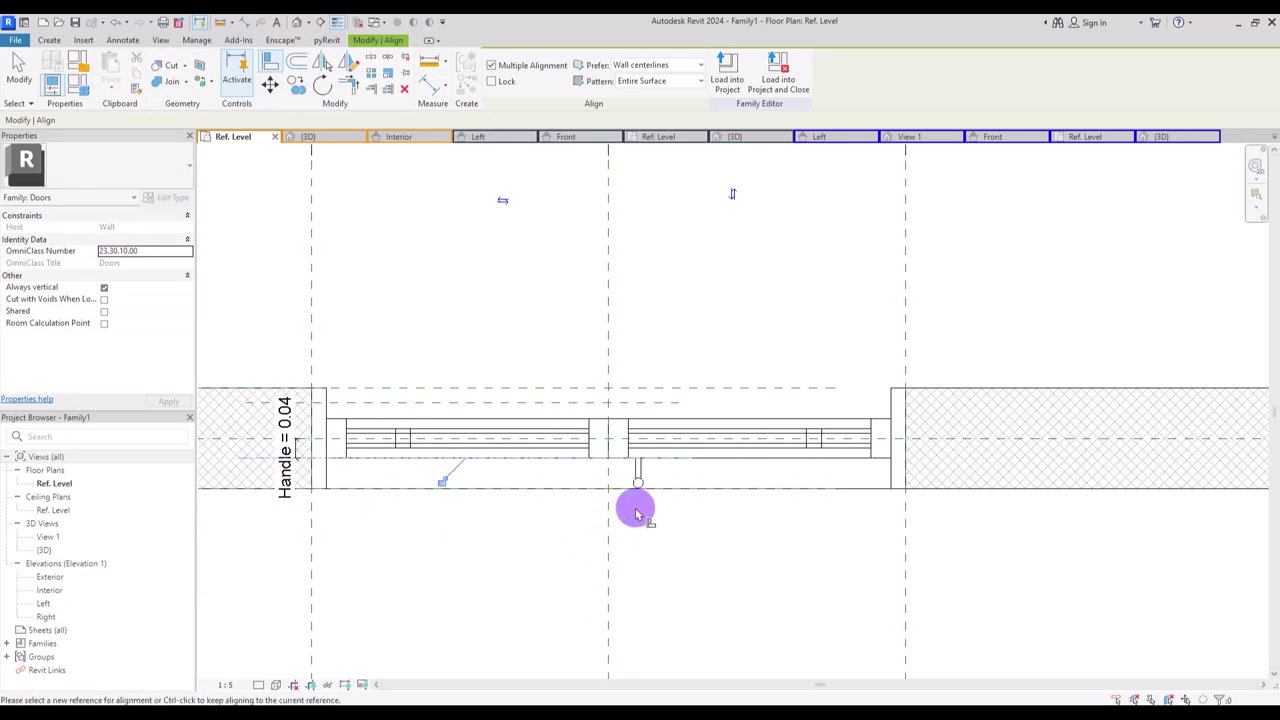
pyautogui.click(85, 148)
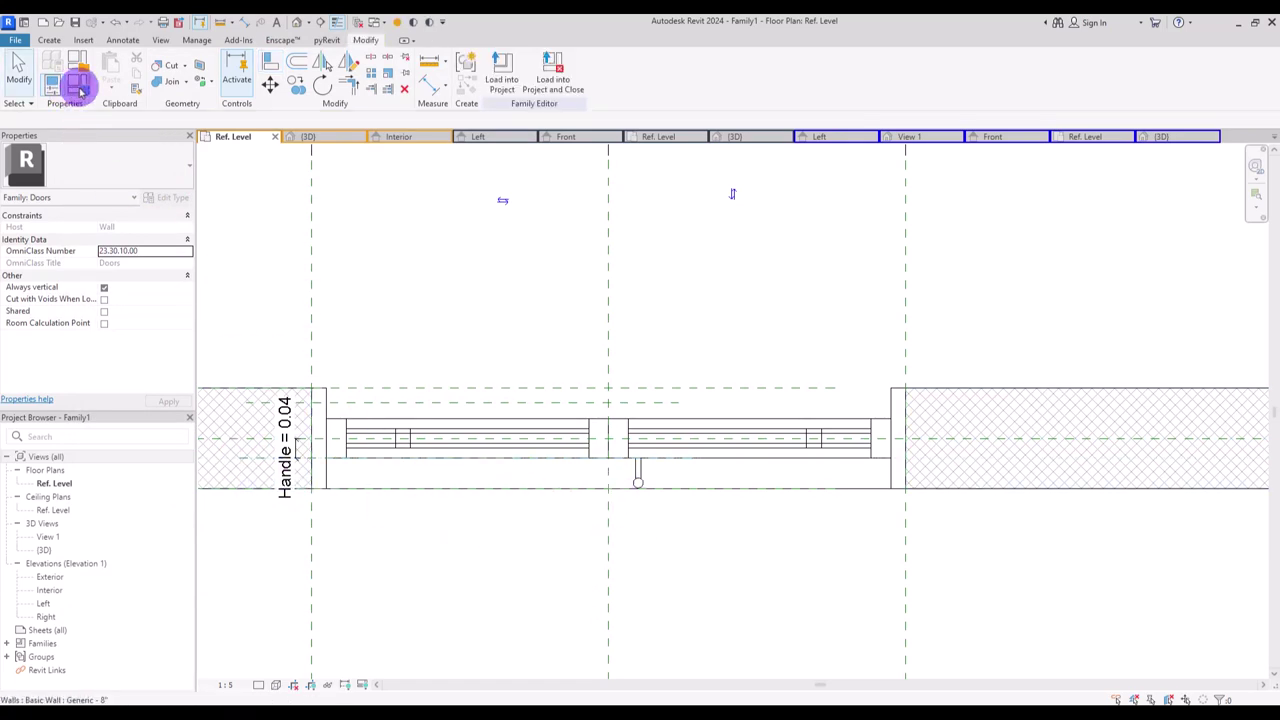
# - Set the Panel Th parameter to 0.09 and apply it to test the handle's attachment
pyautogui.click(80, 88)
pyautogui.click(256, 286)
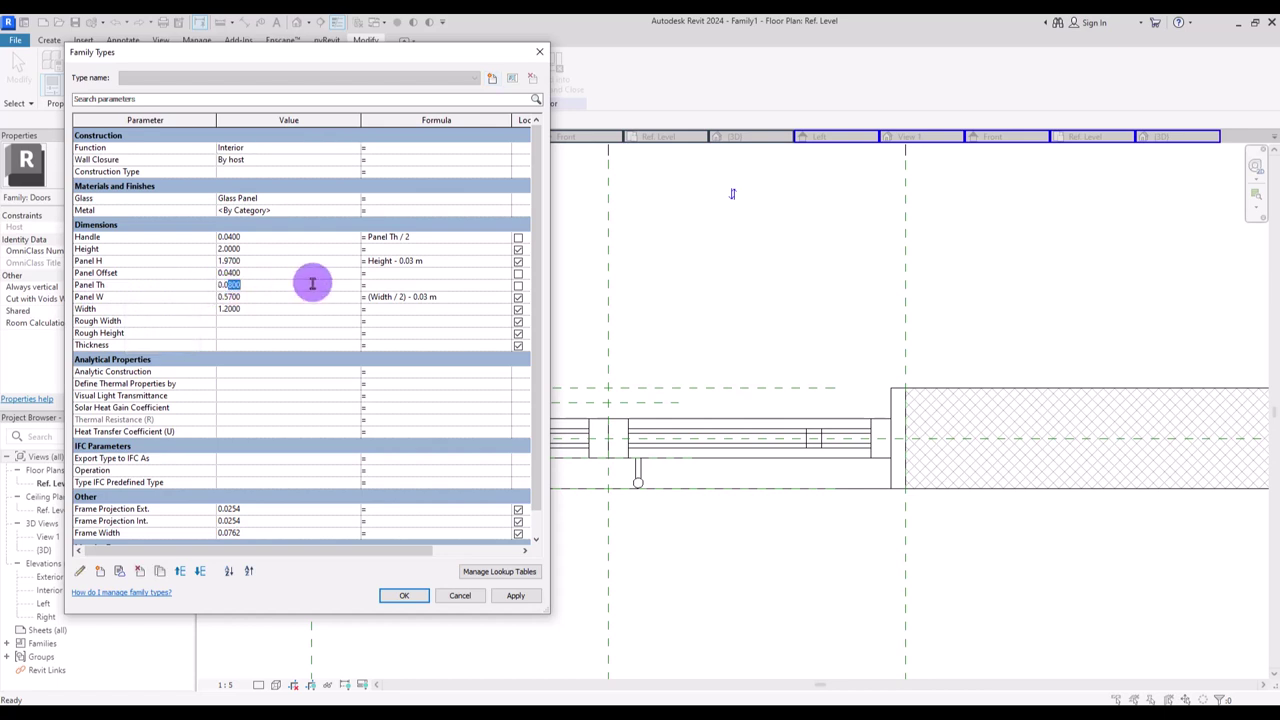
pyautogui.click(515, 596)
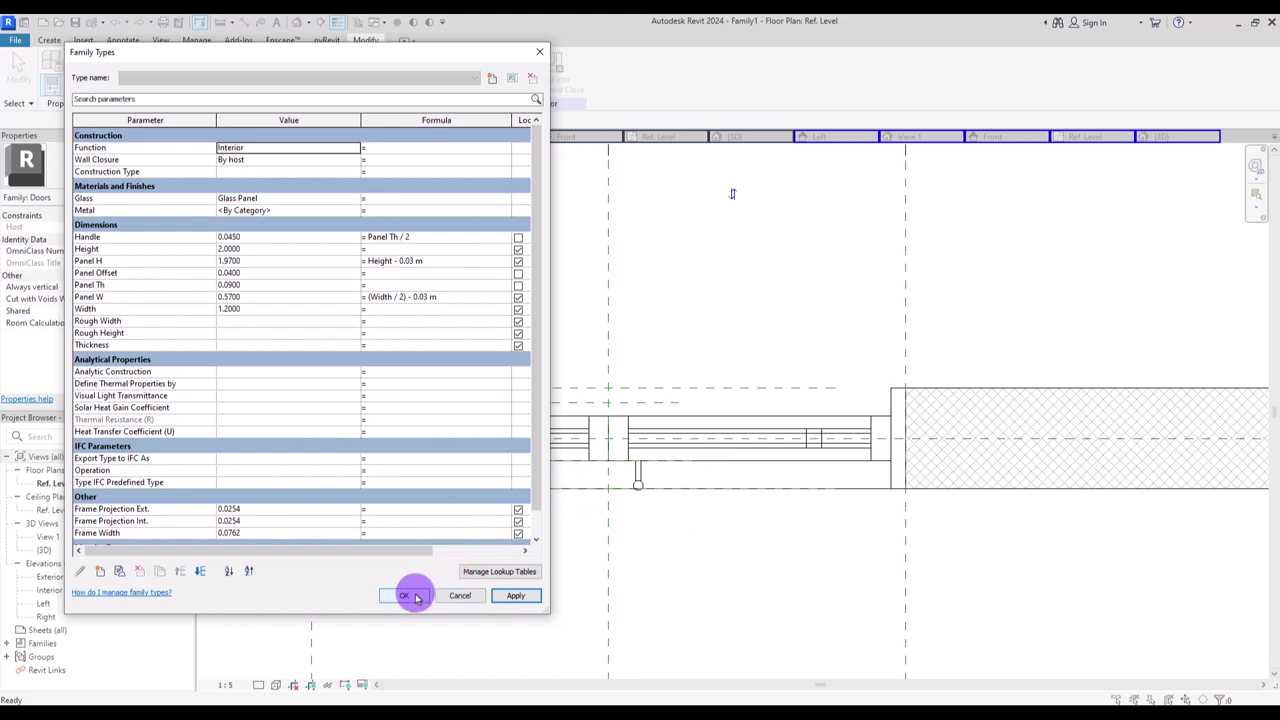
pyautogui.click(416, 597)
# - Draw a vertical reference plane through the door in plan, about 0.02 from the center plane on the handle's side
pyautogui.click(49, 40)
pyautogui.click(755, 68)
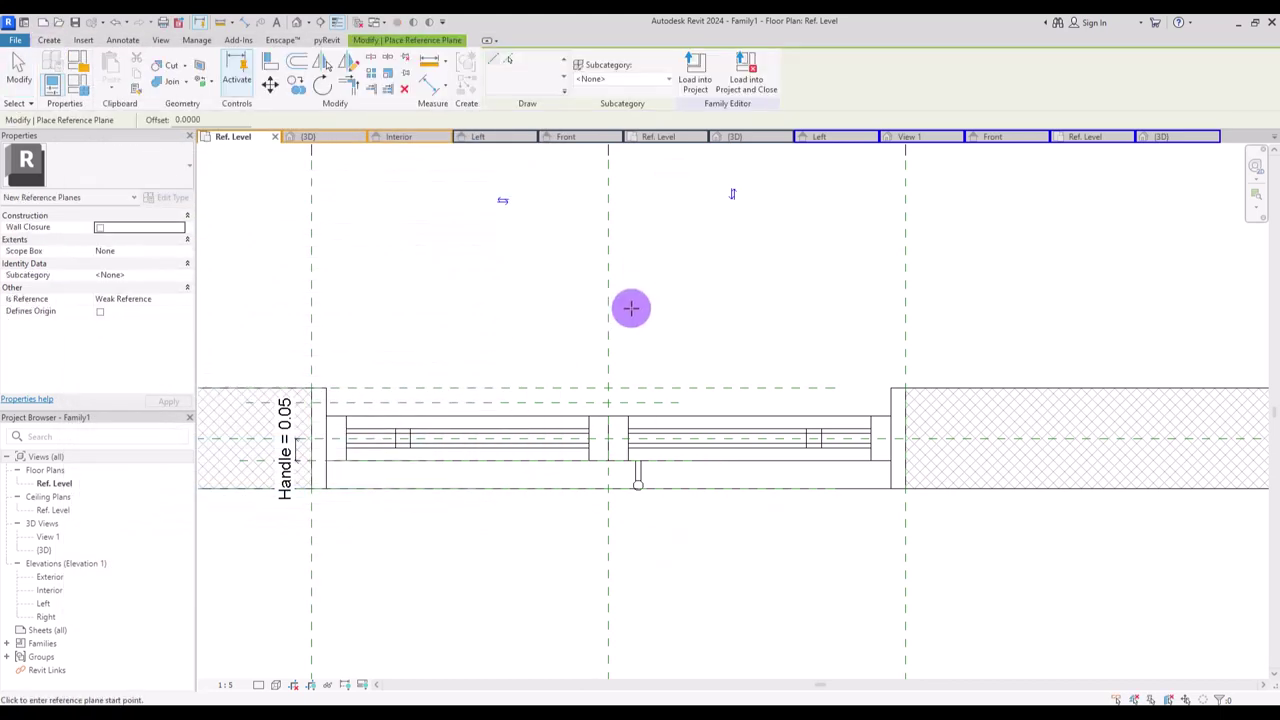
pyautogui.click(620, 311)
pyautogui.click(619, 572)
pyautogui.press('Escape')
pyautogui.press('Escape')
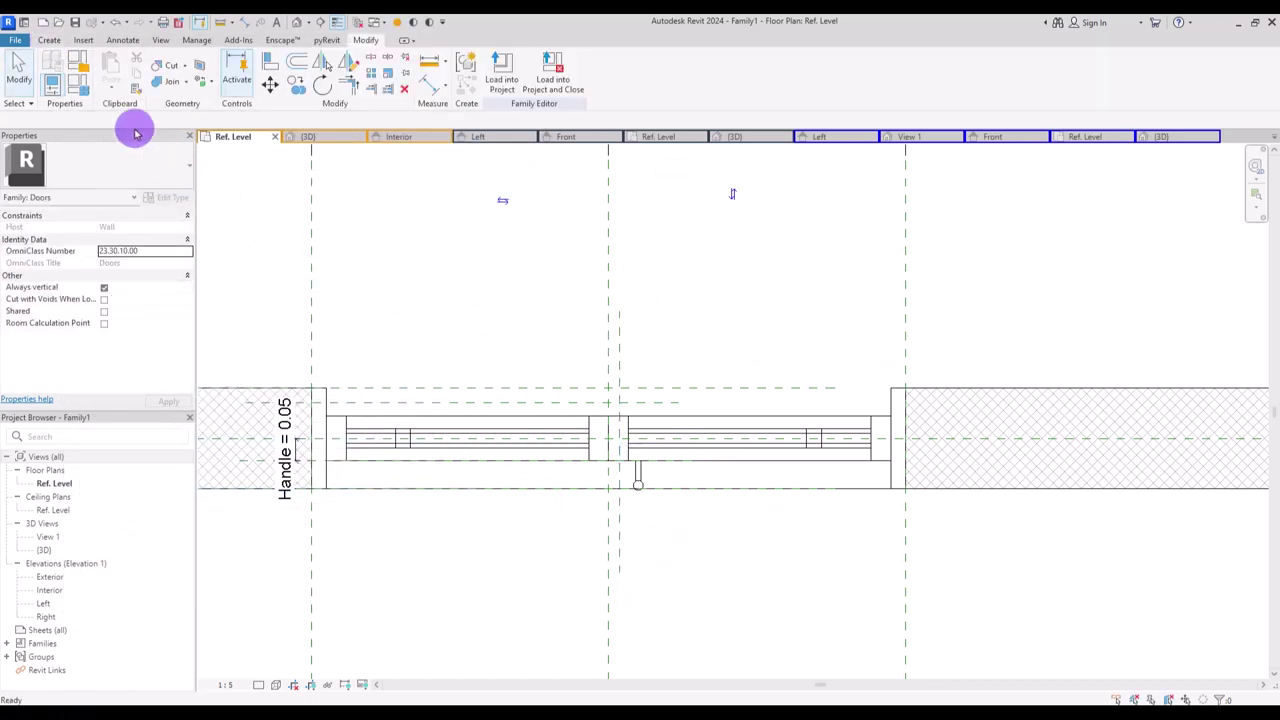
# - Dimension the new vertical plane from the center plane and set the spacing to about 0.03
pyautogui.press('d')
pyautogui.press('i')
pyautogui.click(609, 329)
pyautogui.click(620, 330)
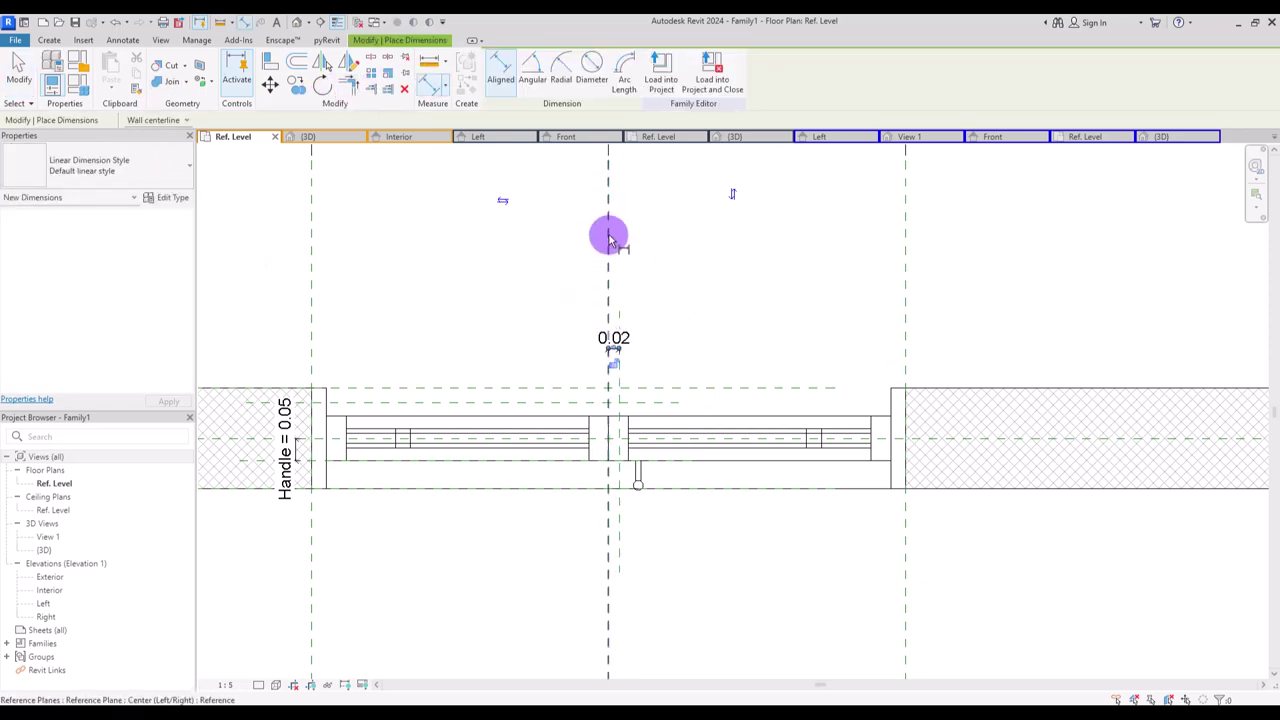
pyautogui.press('Escape')
pyautogui.press('Escape')
pyautogui.click(616, 346)
pyautogui.click(613, 340)
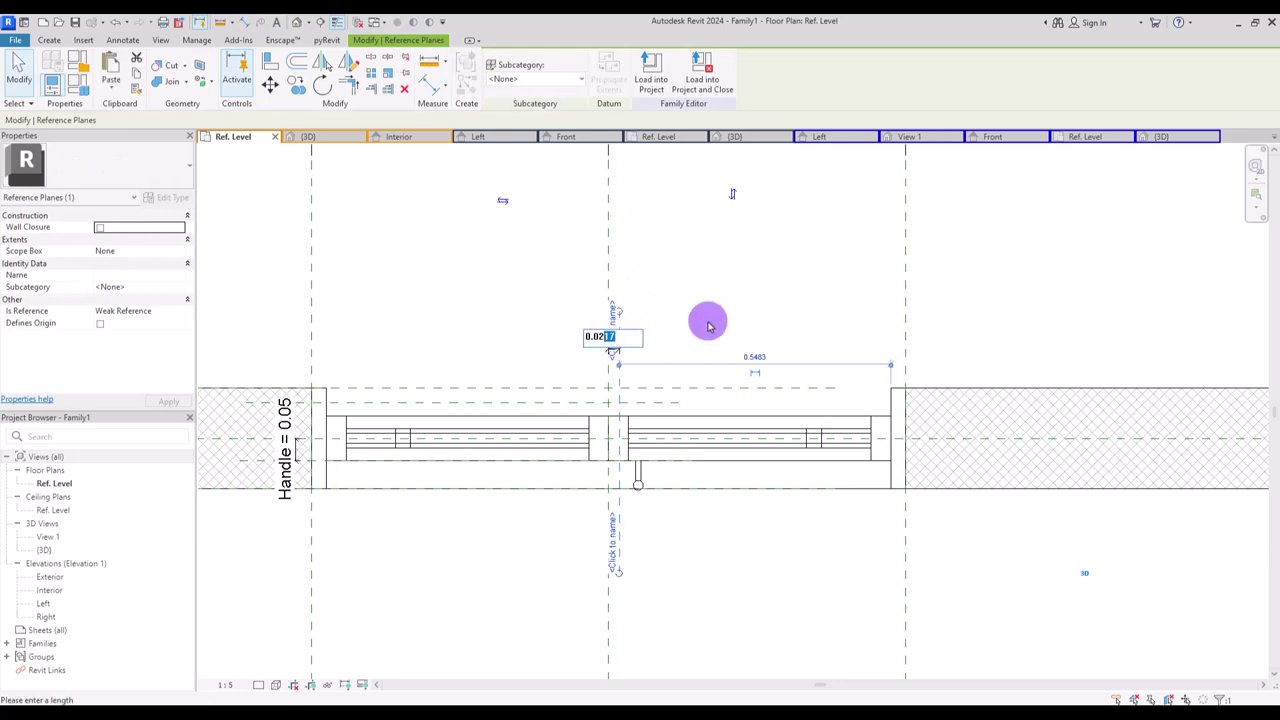
pyautogui.press('Return')
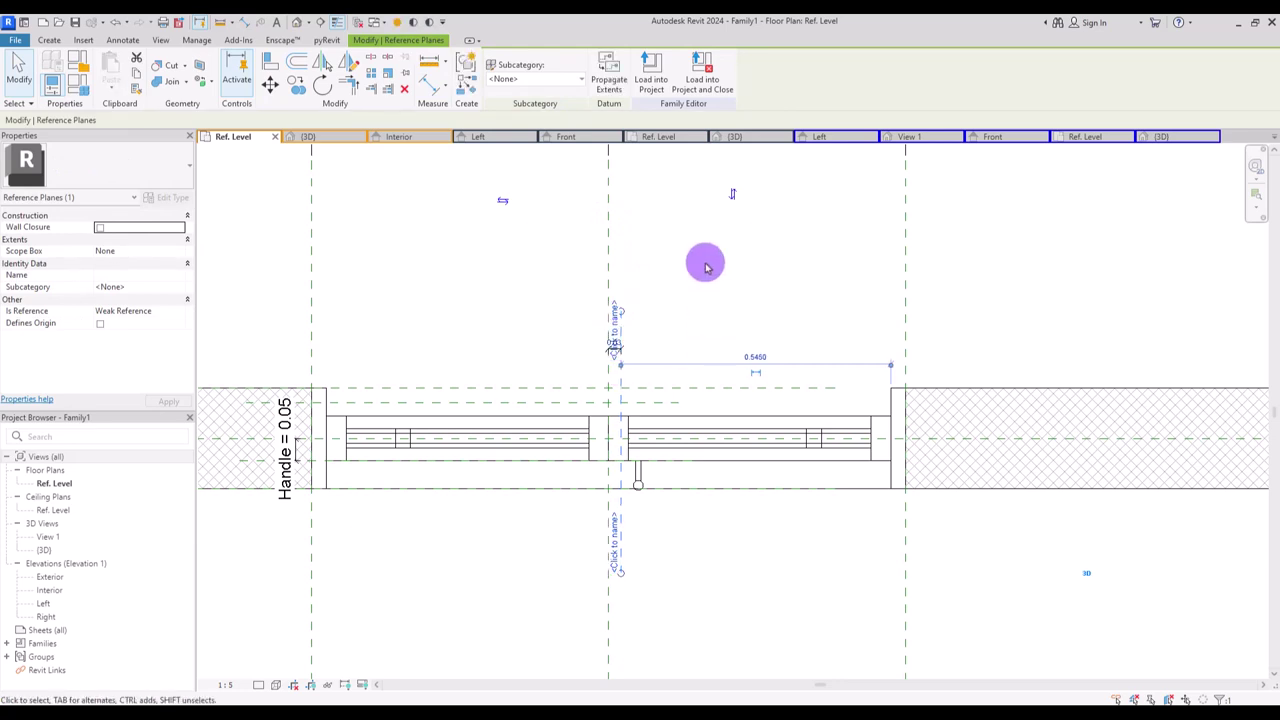
# - Align the handle's center with the new vertical reference plane
pyautogui.click(271, 60)
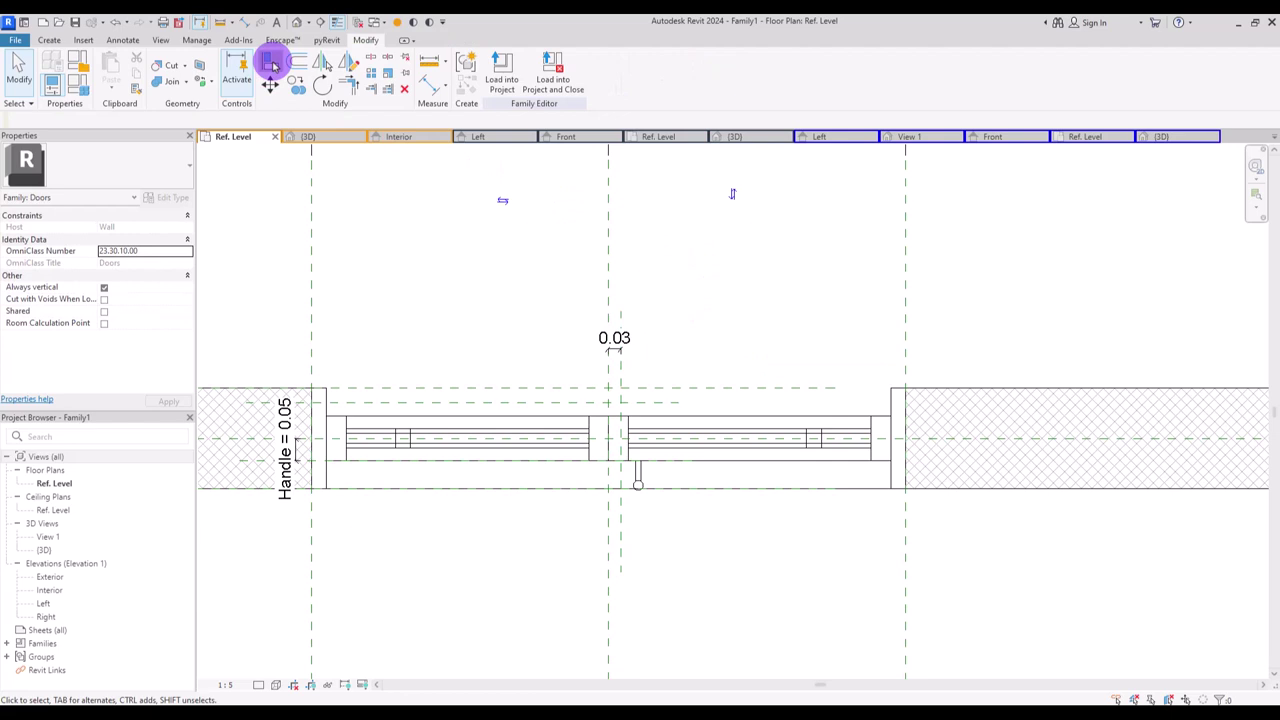
pyautogui.click(622, 372)
pyautogui.click(640, 470)
pyautogui.press('Escape')
pyautogui.press('Escape')
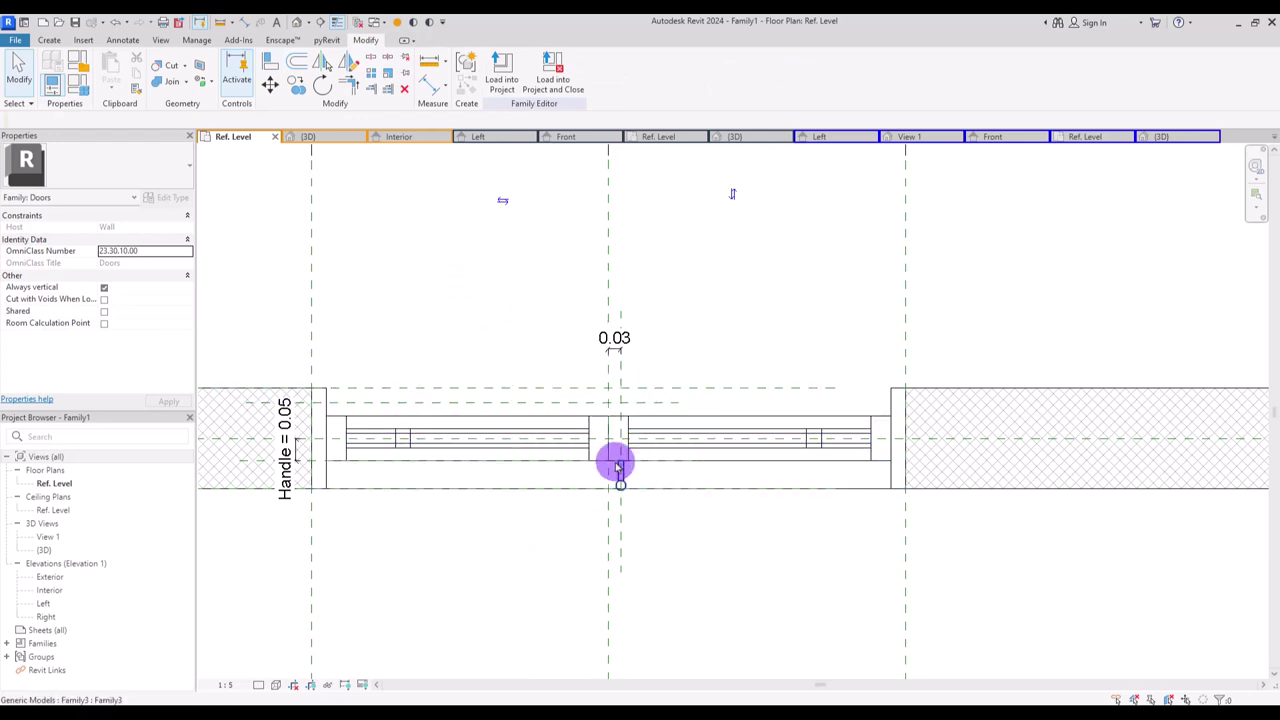
# - Draw a horizontal reference plane across the door in the Interior elevation, about 0.76 above the floor level
pyautogui.click(400, 140)
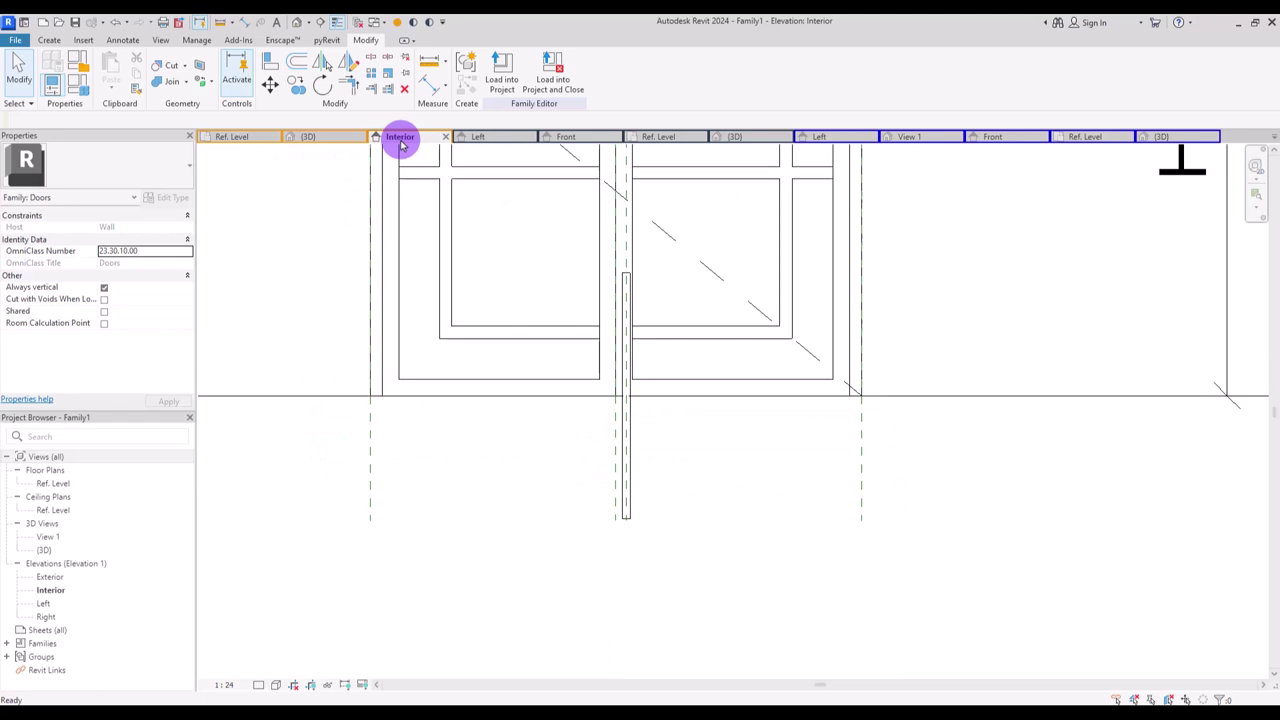
pyautogui.scroll(4, 729, 457)
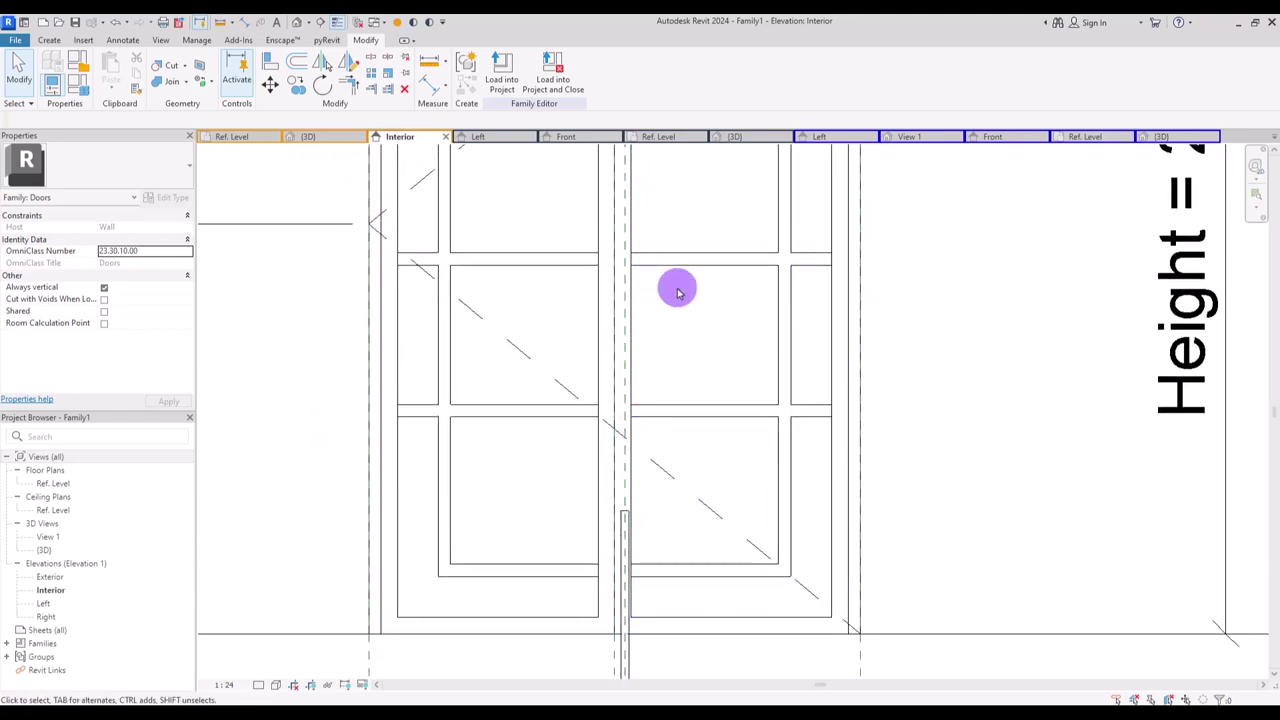
pyautogui.click(48, 40)
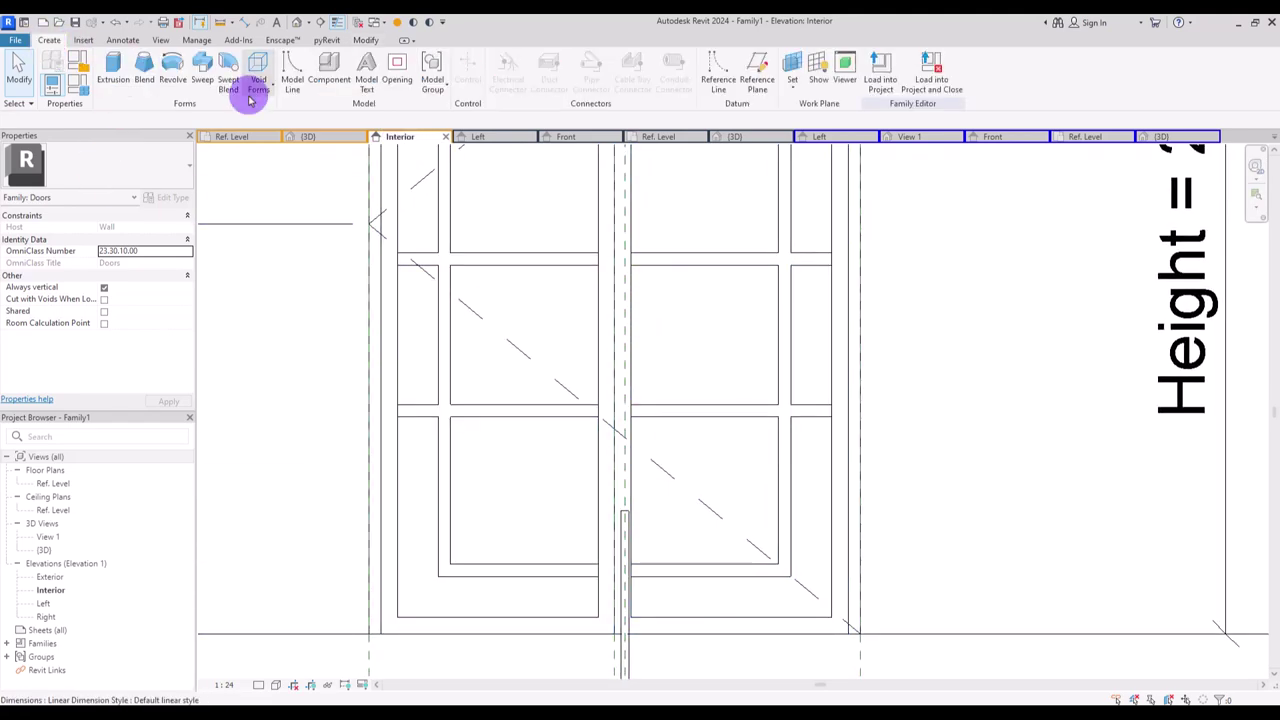
pyautogui.click(757, 78)
pyautogui.click(322, 321)
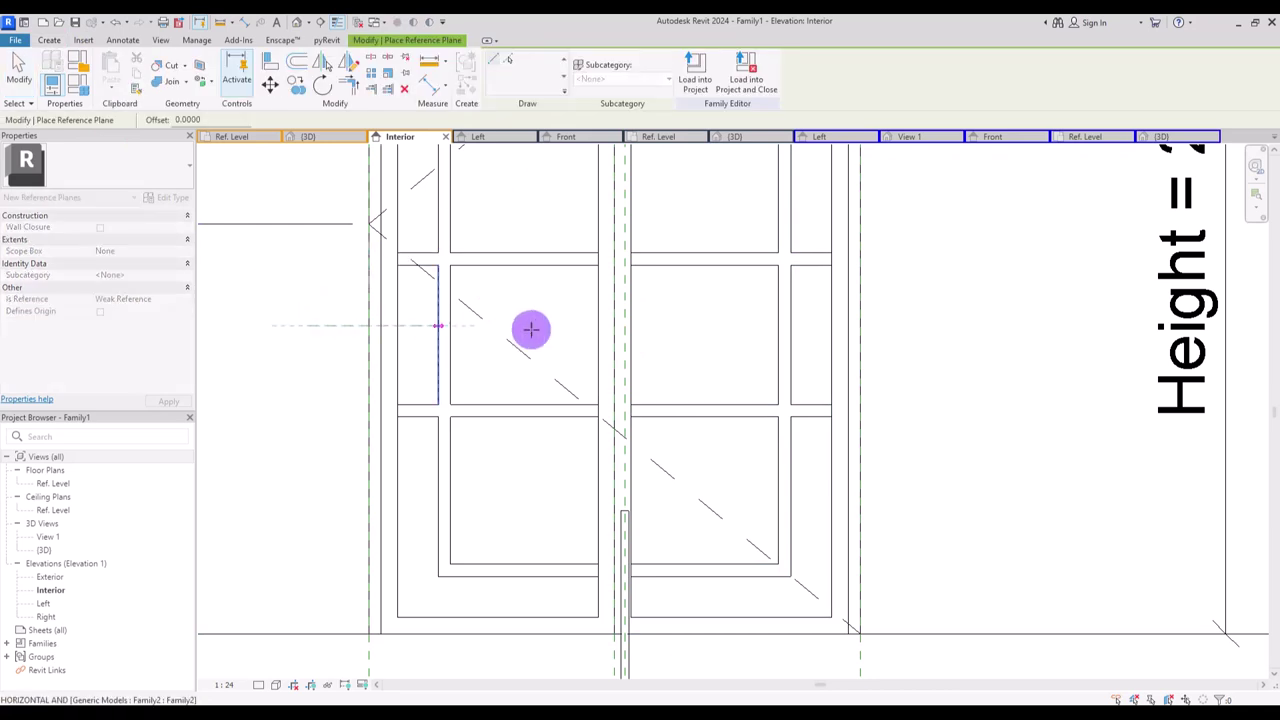
pyautogui.click(980, 323)
pyautogui.press('Escape')
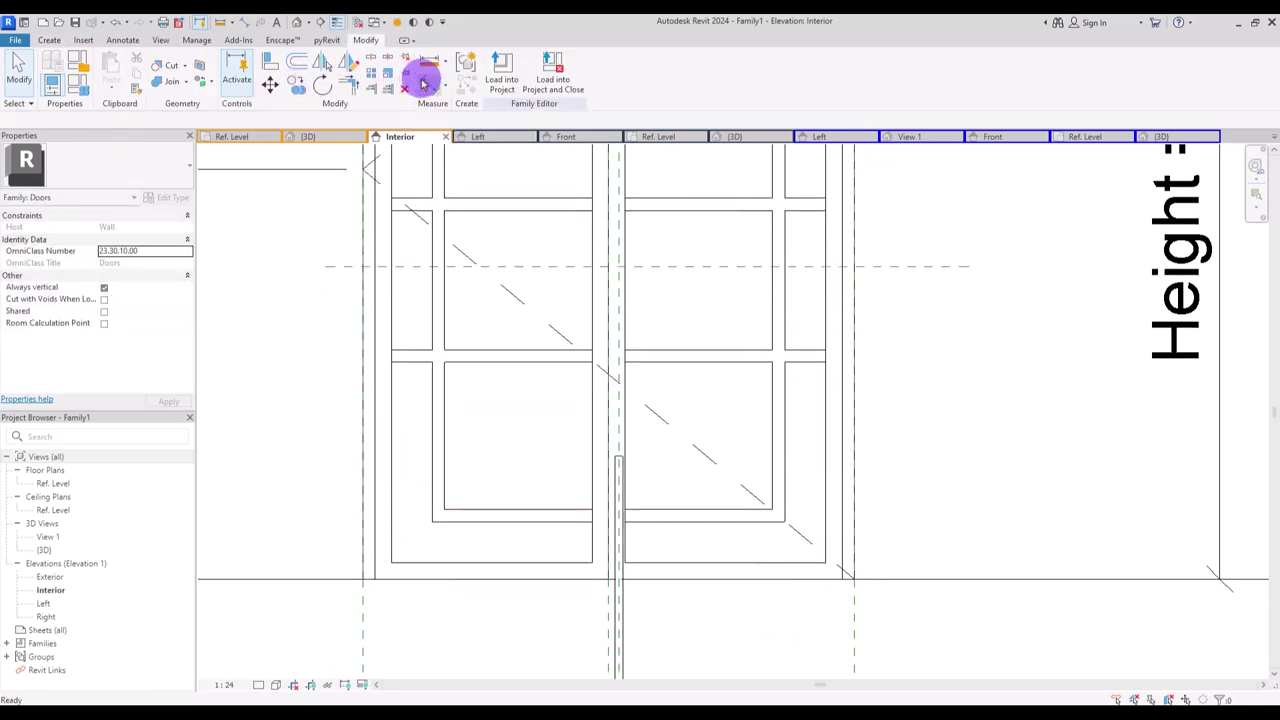
# - Dimension the height of the horizontal reference plane above the floor level
pyautogui.click(423, 84)
pyautogui.click(882, 267)
pyautogui.click(965, 580)
pyautogui.click(991, 614)
pyautogui.press('Escape')
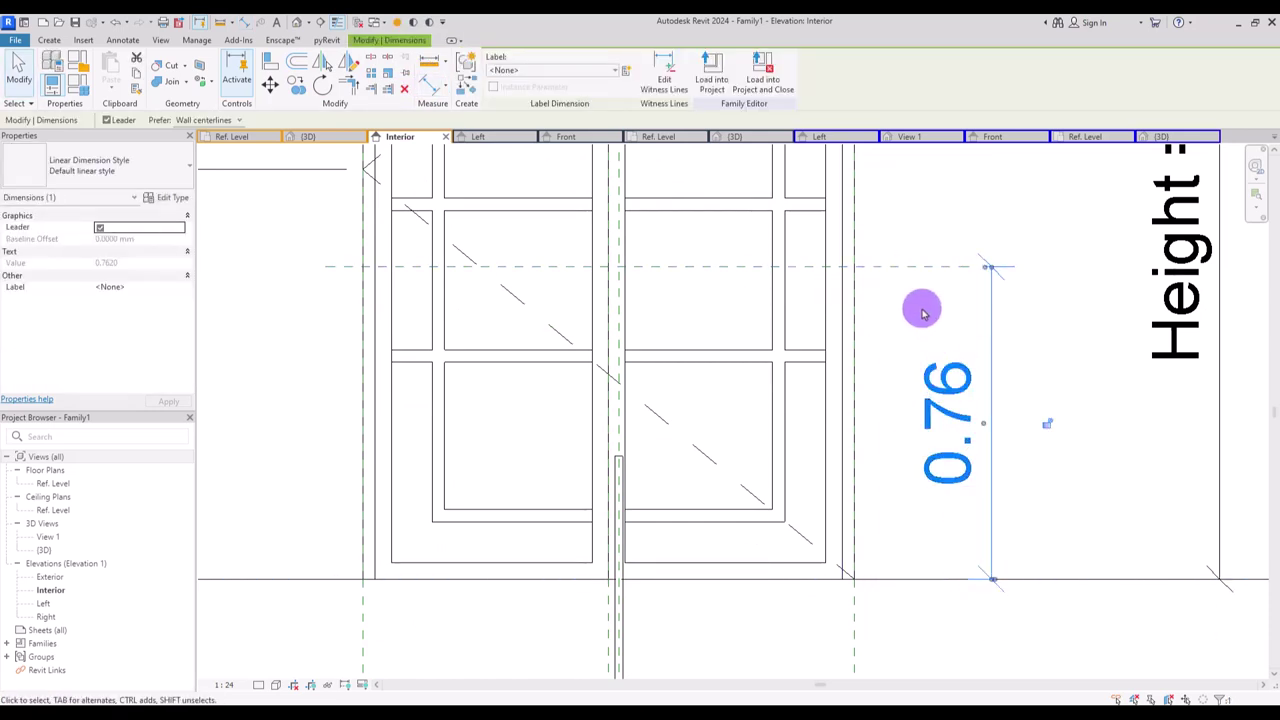
# - Set the horizontal reference plane's height above the floor level to 0.8, and lower it to 0.7
pyautogui.click(912, 267)
pyautogui.click(979, 423)
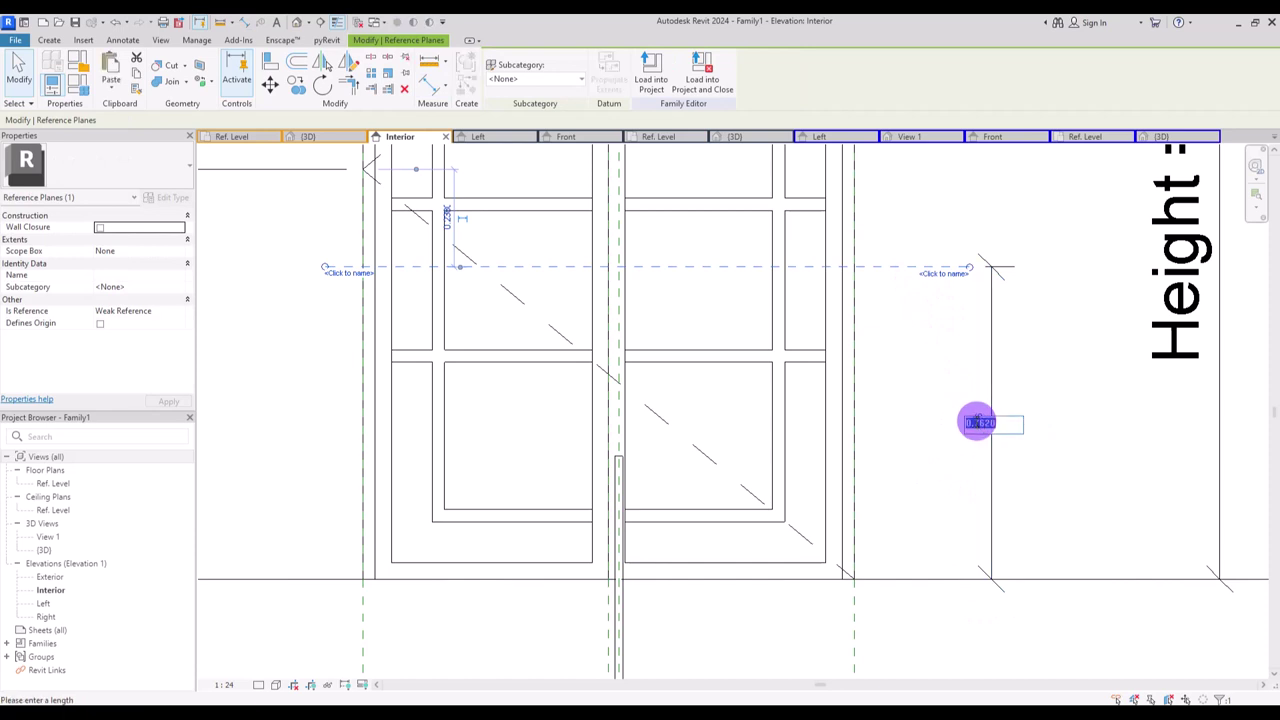
pyautogui.doubleClick(986, 421)
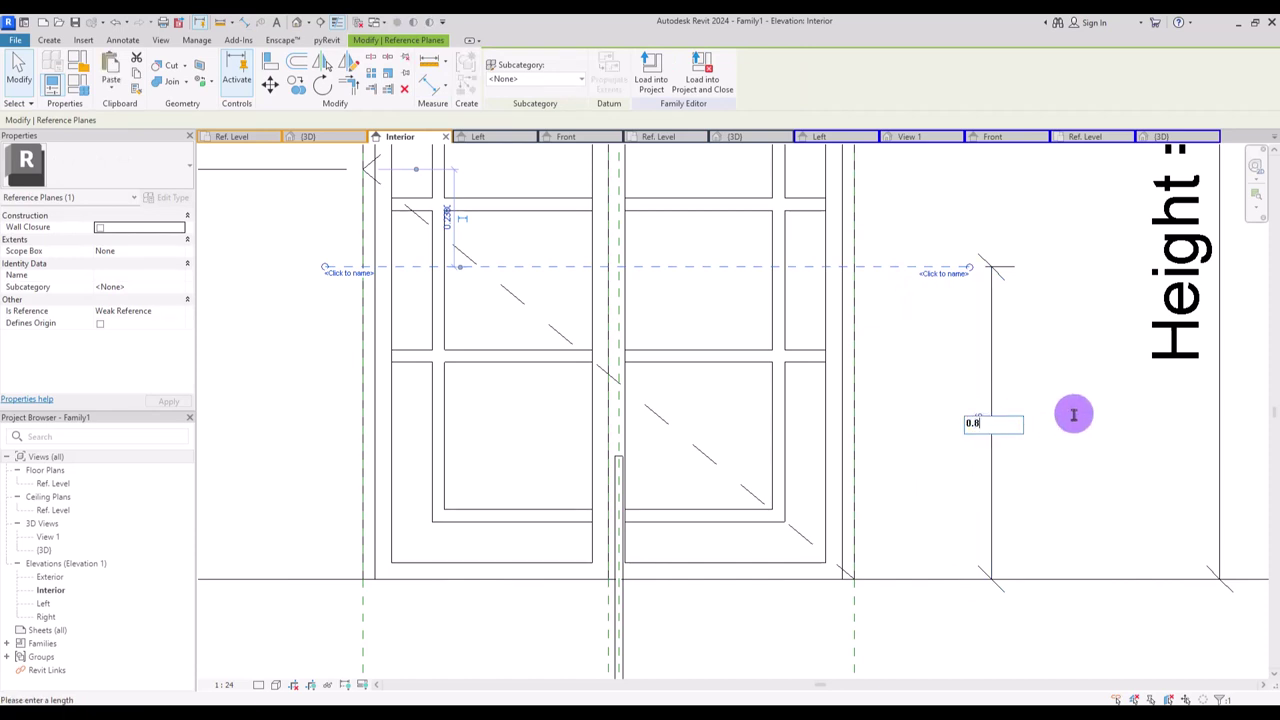
pyautogui.write('8')
pyautogui.press('Return')
pyautogui.doubleClick(979, 412)
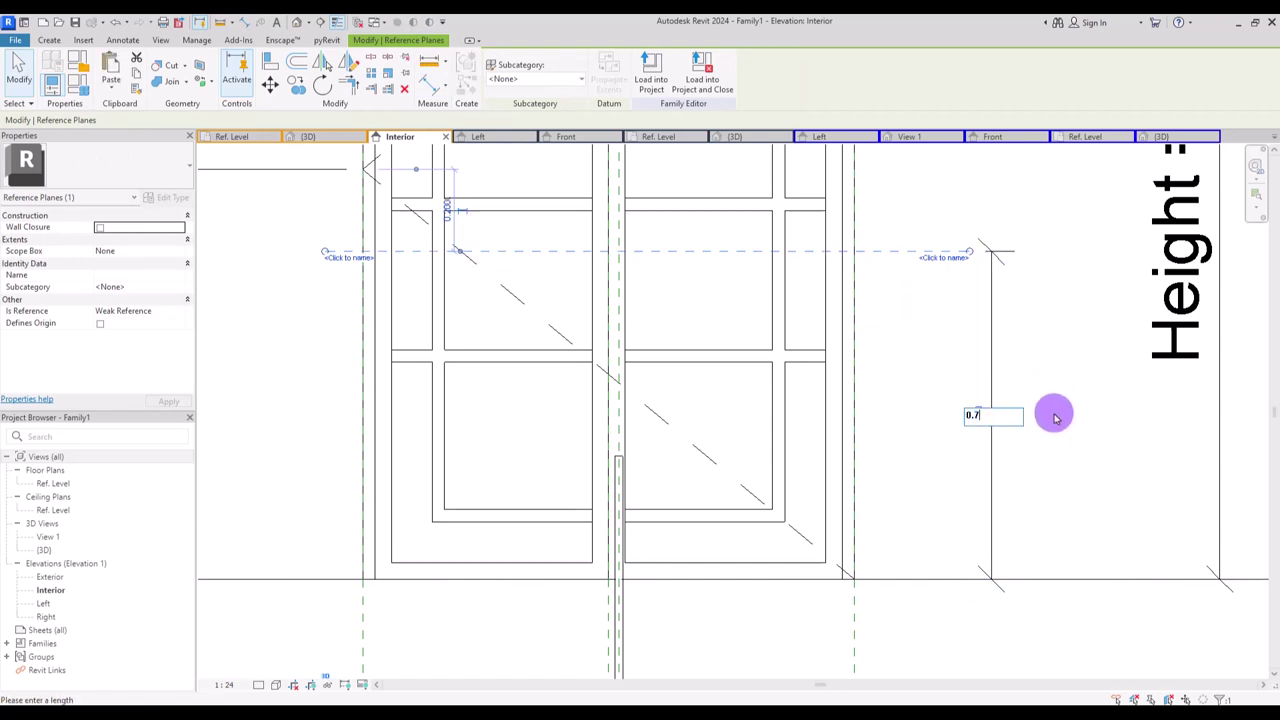
pyautogui.write('7')
pyautogui.press('Return')
pyautogui.click(892, 203)
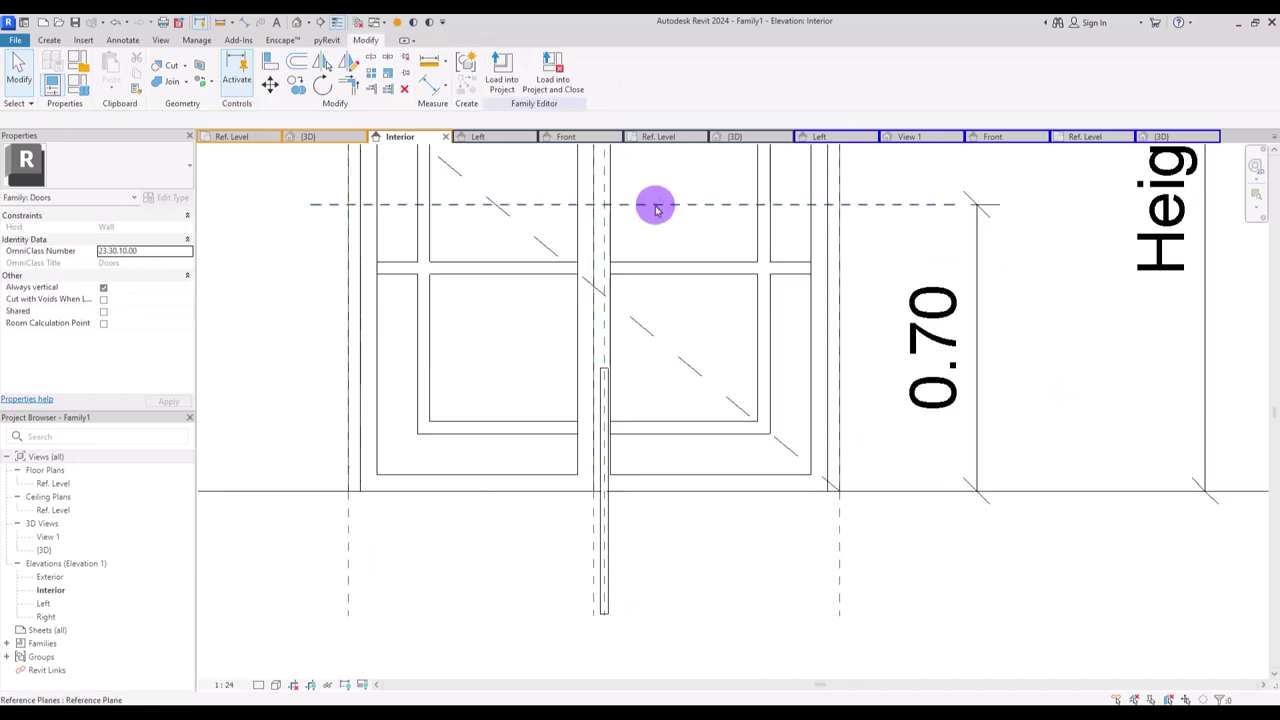
# - Align the handle's vertical midpoint to the 0.70 high reference plane and lock the alignment
pyautogui.moveTo(669, 249); pyautogui.dragTo(631, 471, button='middle')
pyautogui.click(270, 61)
pyautogui.moveTo(614, 423); pyautogui.dragTo(640, 268, button='middle')
pyautogui.click(645, 252)
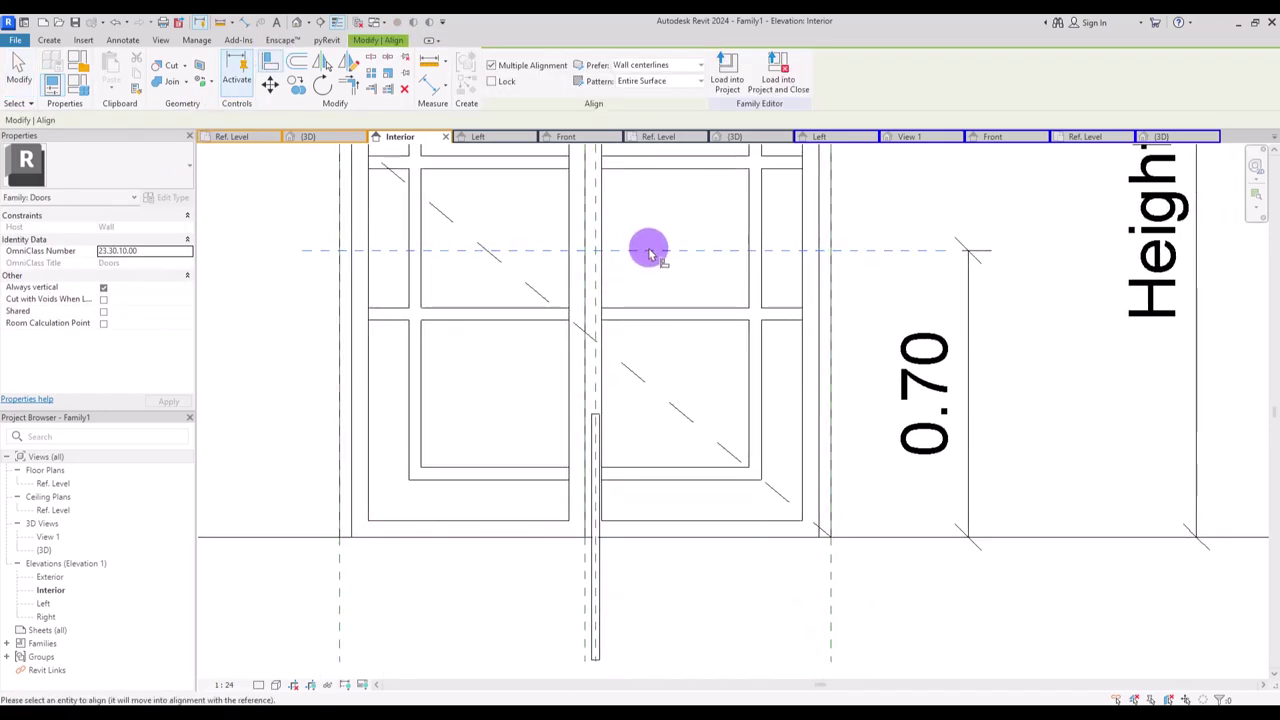
pyautogui.click(598, 541)
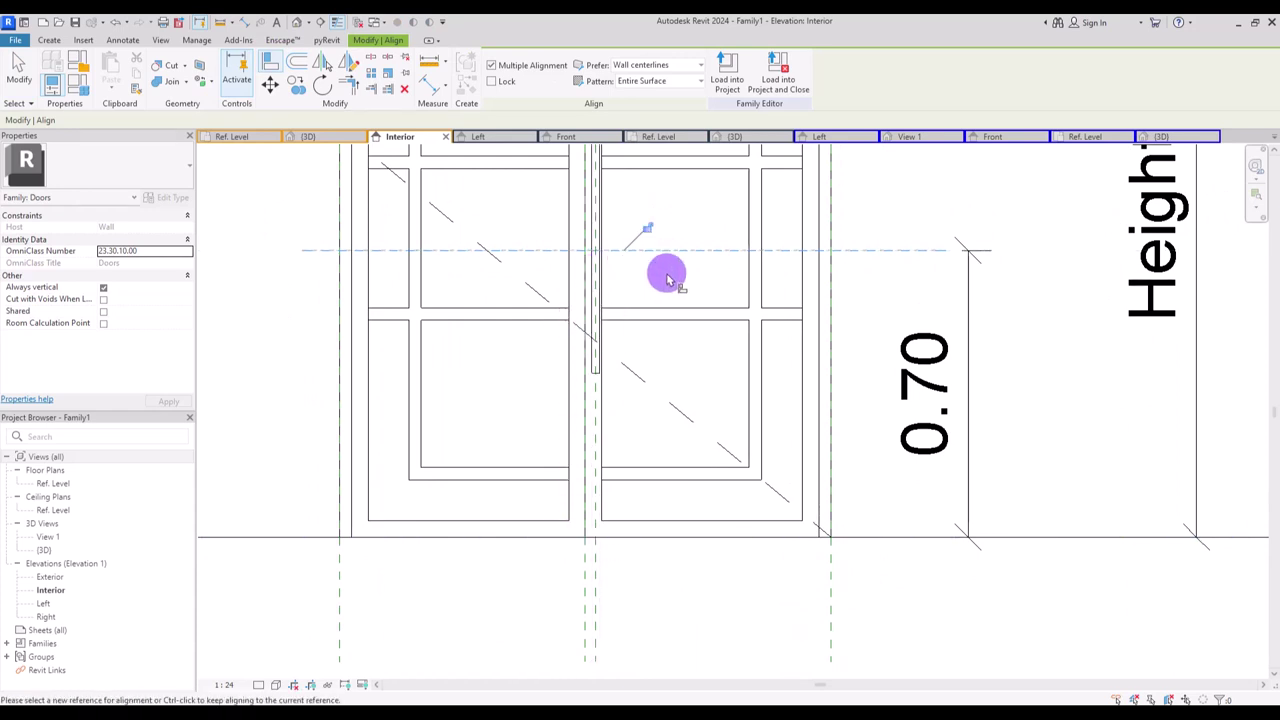
pyautogui.moveTo(670, 268); pyautogui.dragTo(650, 432, button='middle')
pyautogui.click(630, 390)
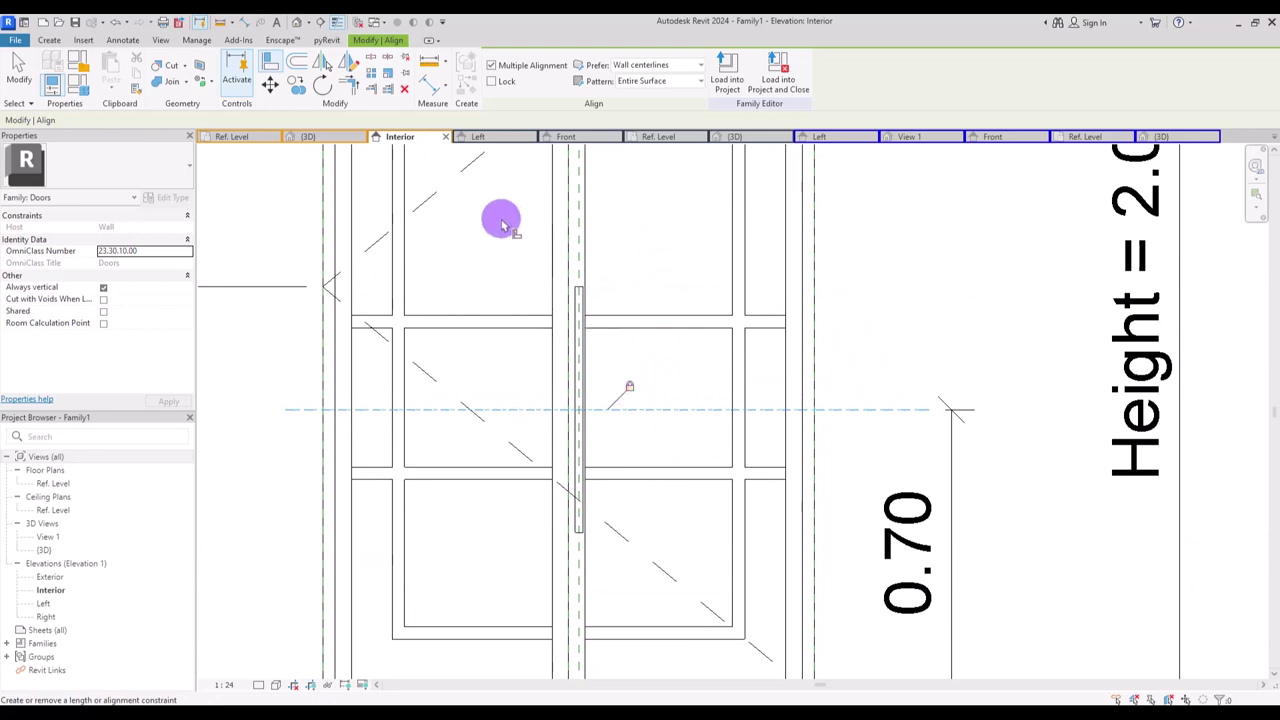
pyautogui.press('Escape')
pyautogui.press('Escape')
# - Set the D dimension of the handle's type to 0.03 from the 3D view
pyautogui.moveTo(514, 243); pyautogui.dragTo(518, 183, button='middle')
pyautogui.click(297, 25)
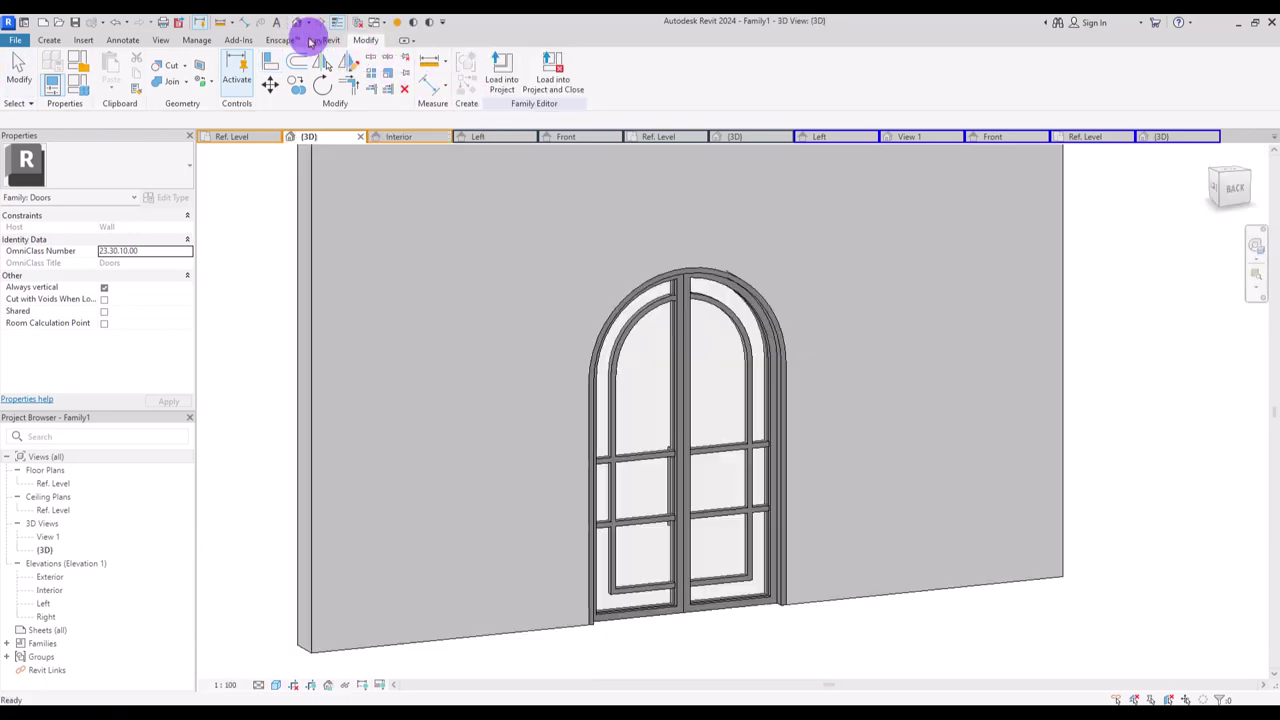
pyautogui.keyDown('shift'); pyautogui.moveTo(734, 466); pyautogui.dragTo(1274, 457, button='middle'); pyautogui.keyUp('shift')
pyautogui.keyDown('shift'); pyautogui.moveTo(779, 543); pyautogui.dragTo(729, 557, button='middle'); pyautogui.keyUp('shift')
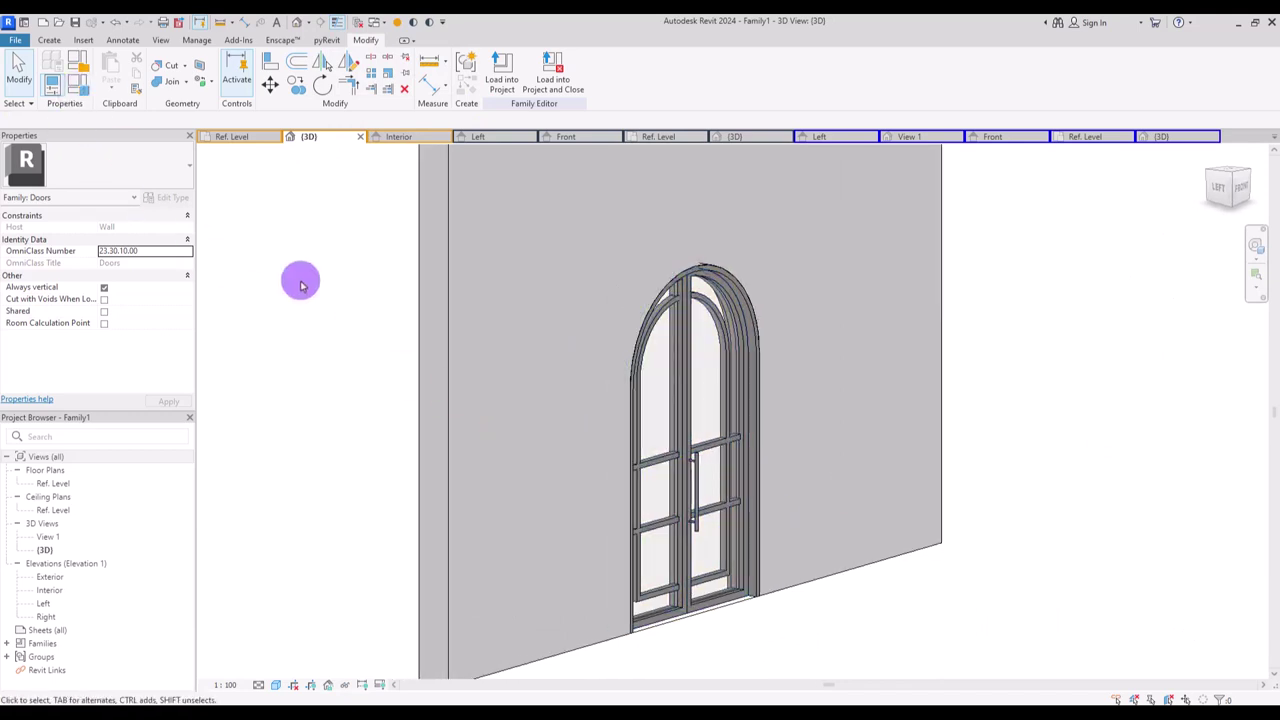
pyautogui.click(692, 484)
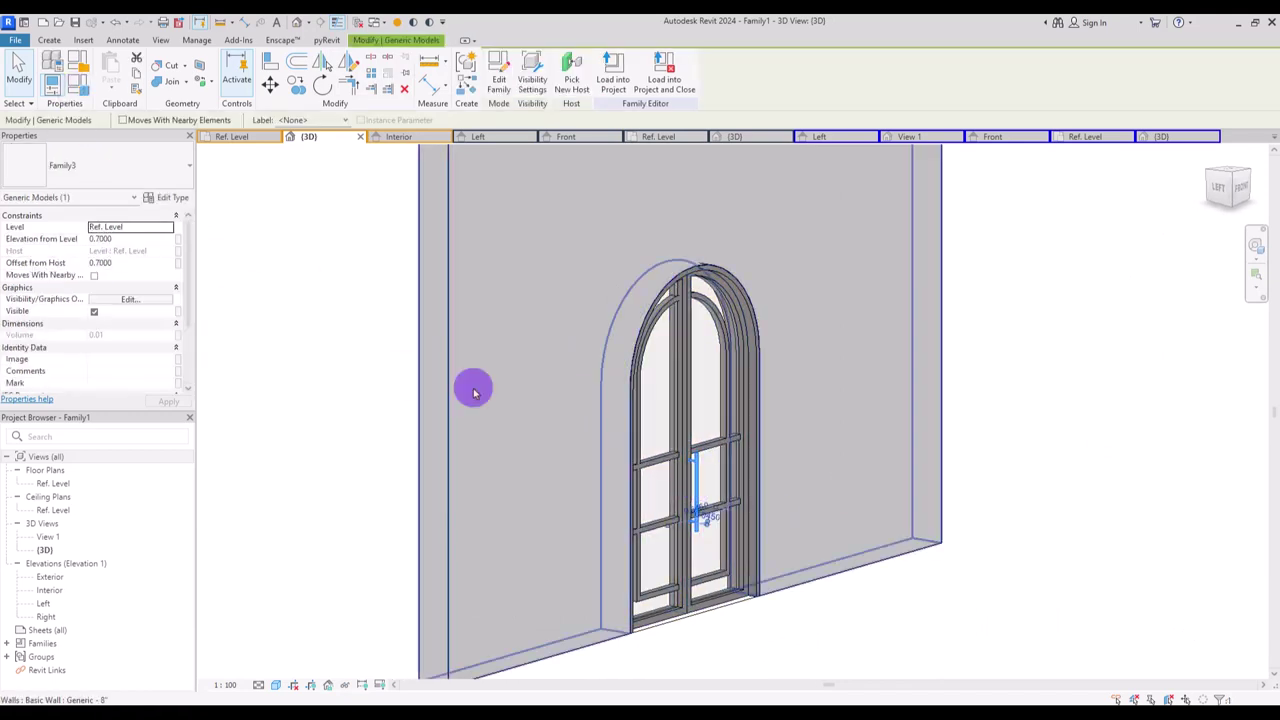
pyautogui.click(166, 205)
pyautogui.click(272, 250)
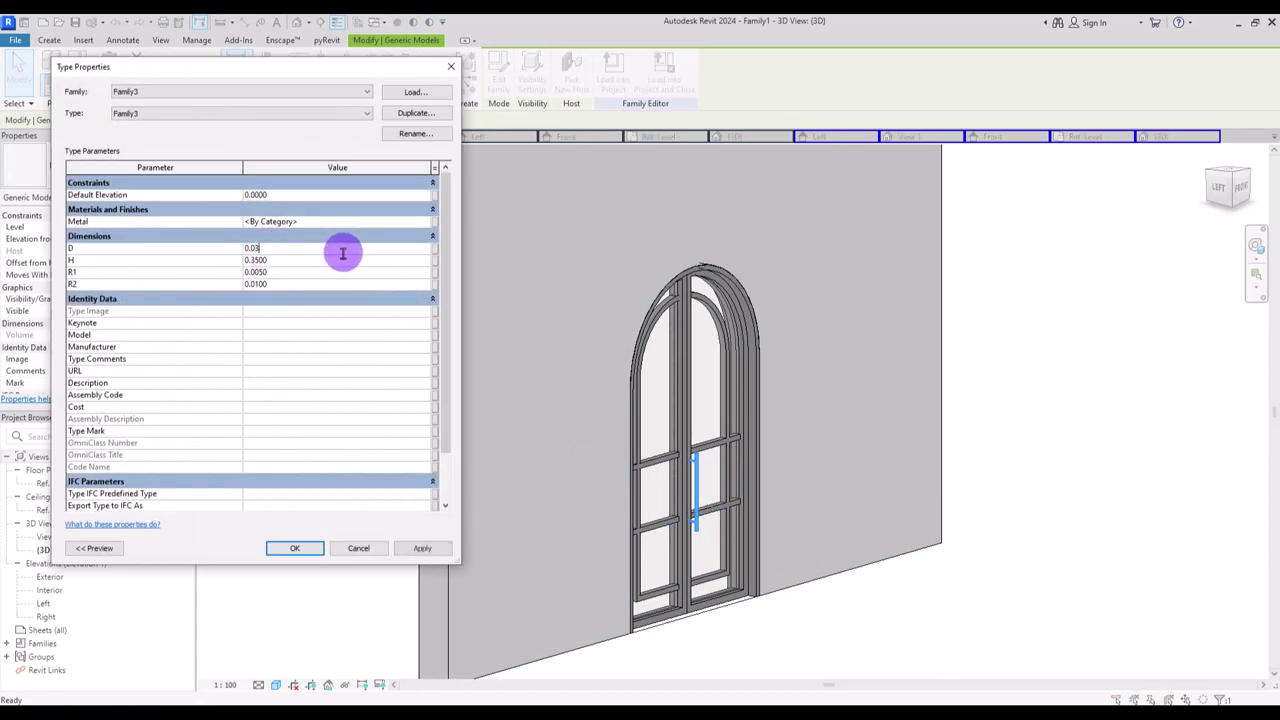
pyautogui.click(295, 549)
pyautogui.click(366, 414)
# - Mirror a copy of the handle across the door's central vertical reference plane in the Ref. Level plan
pyautogui.keyDown('shift'); pyautogui.moveTo(374, 371); pyautogui.dragTo(410, 192, button='middle'); pyautogui.keyUp('shift')
pyautogui.click(422, 138)
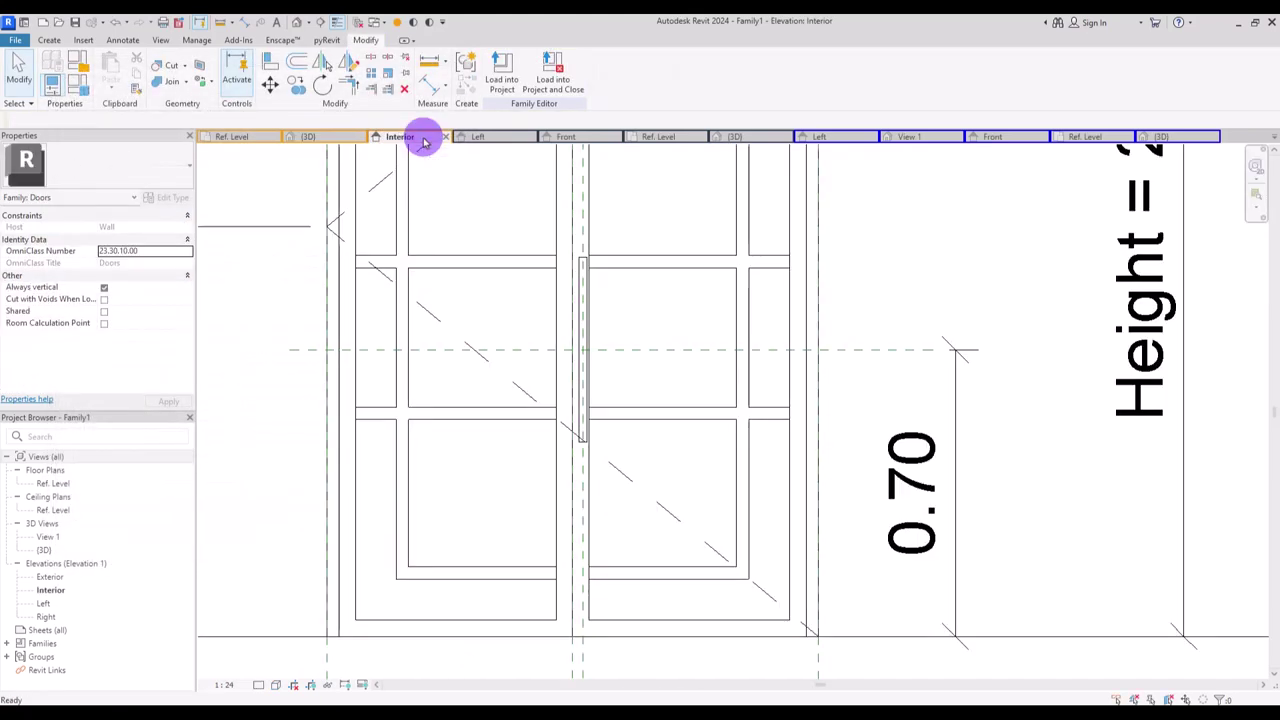
pyautogui.click(216, 136)
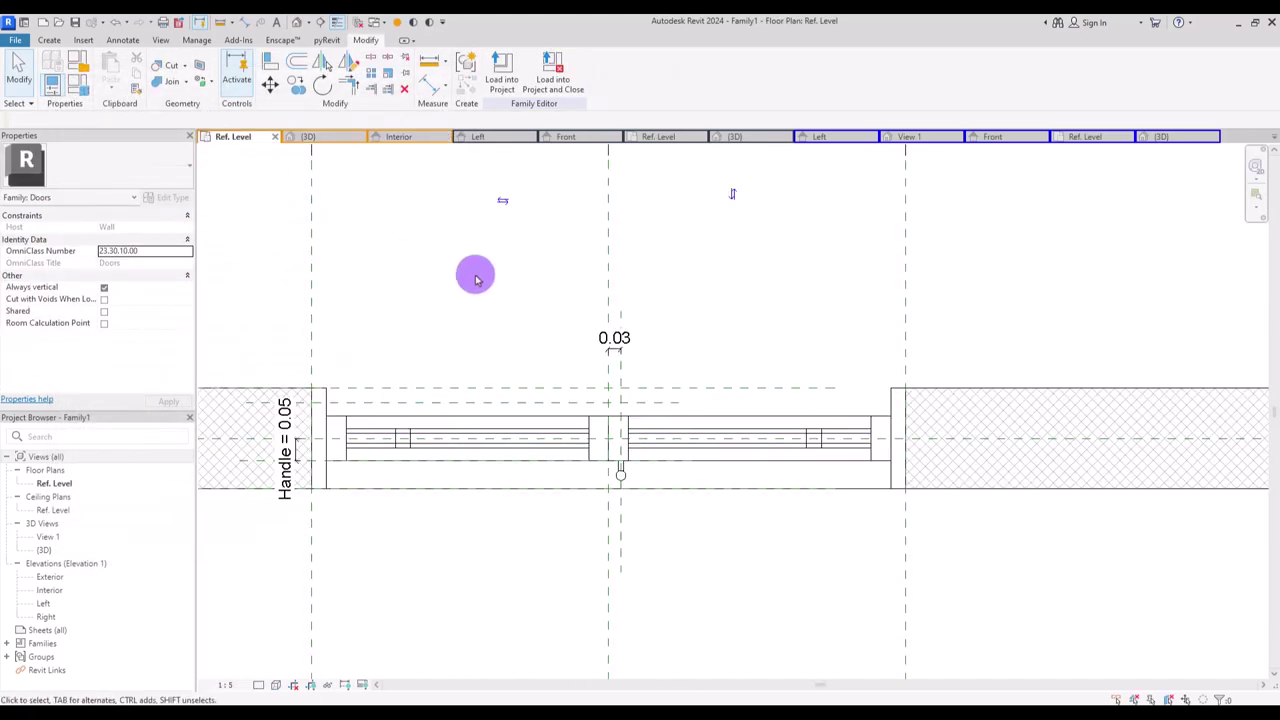
pyautogui.click(643, 429)
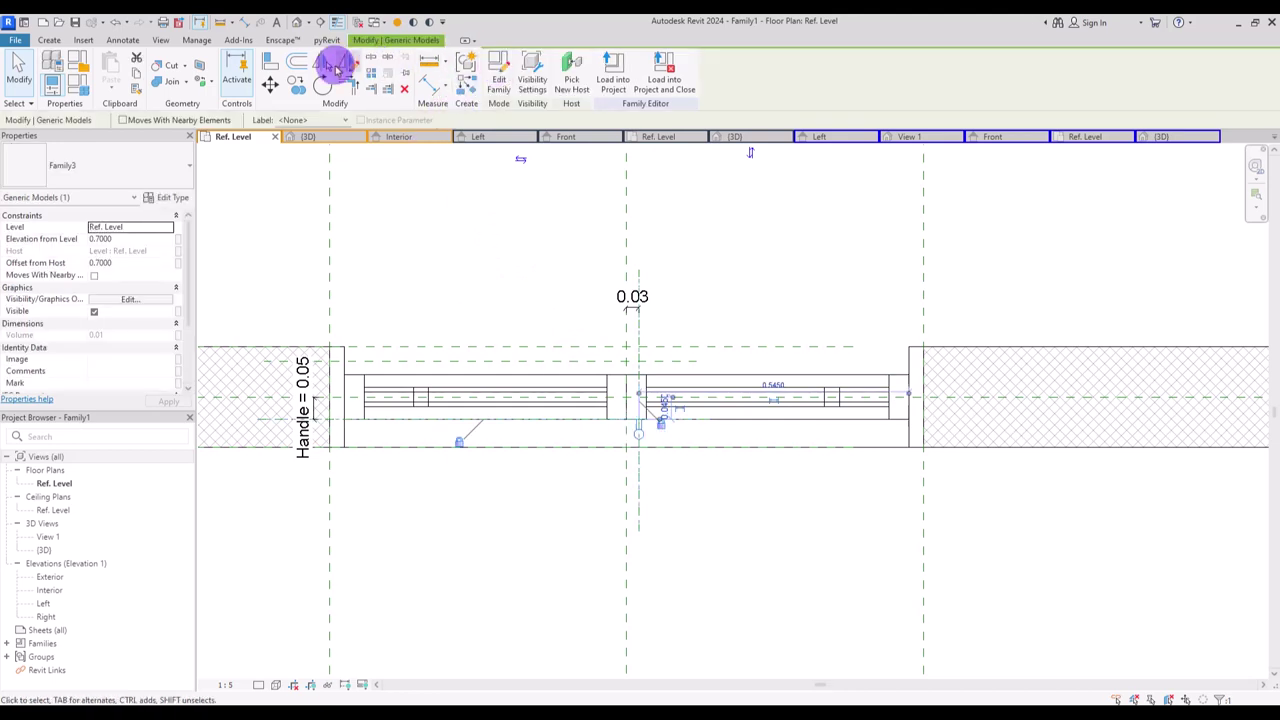
pyautogui.click(346, 68)
pyautogui.click(626, 243)
pyautogui.click(539, 240)
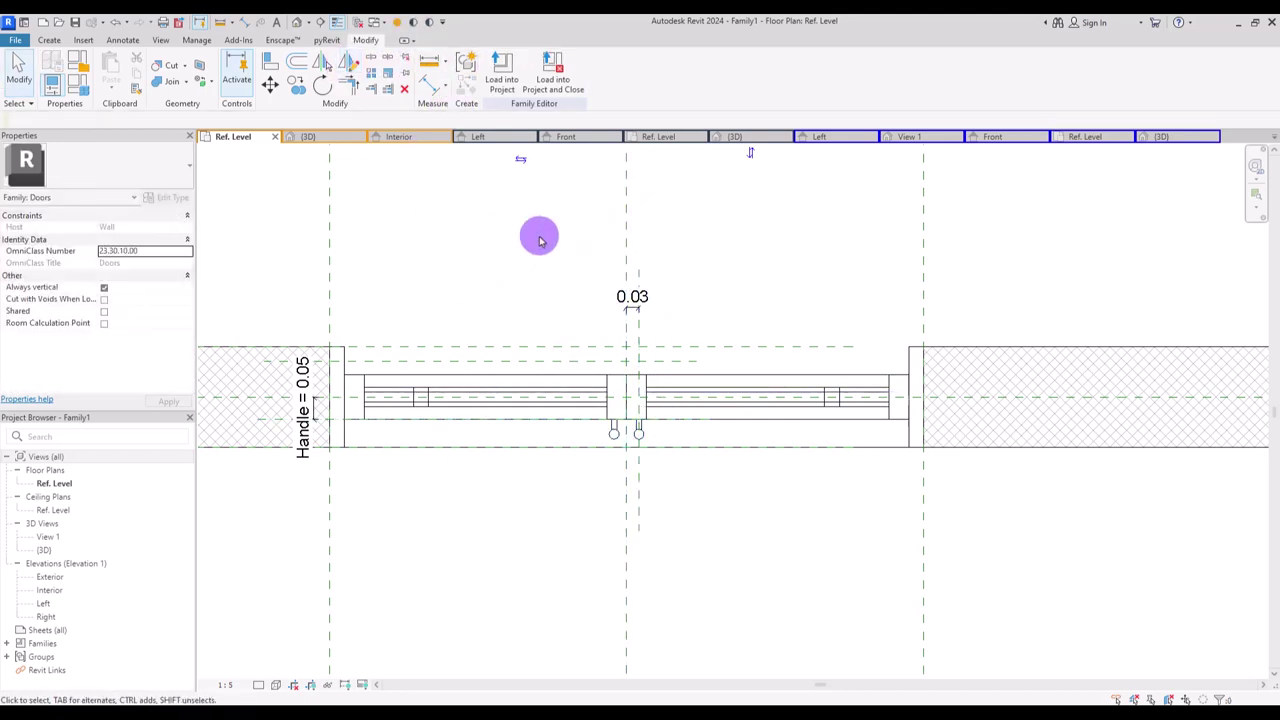
# - Draw a vertical reference plane near the mirrored handle, about 0.02 from the door's central plane
pyautogui.click(268, 63)
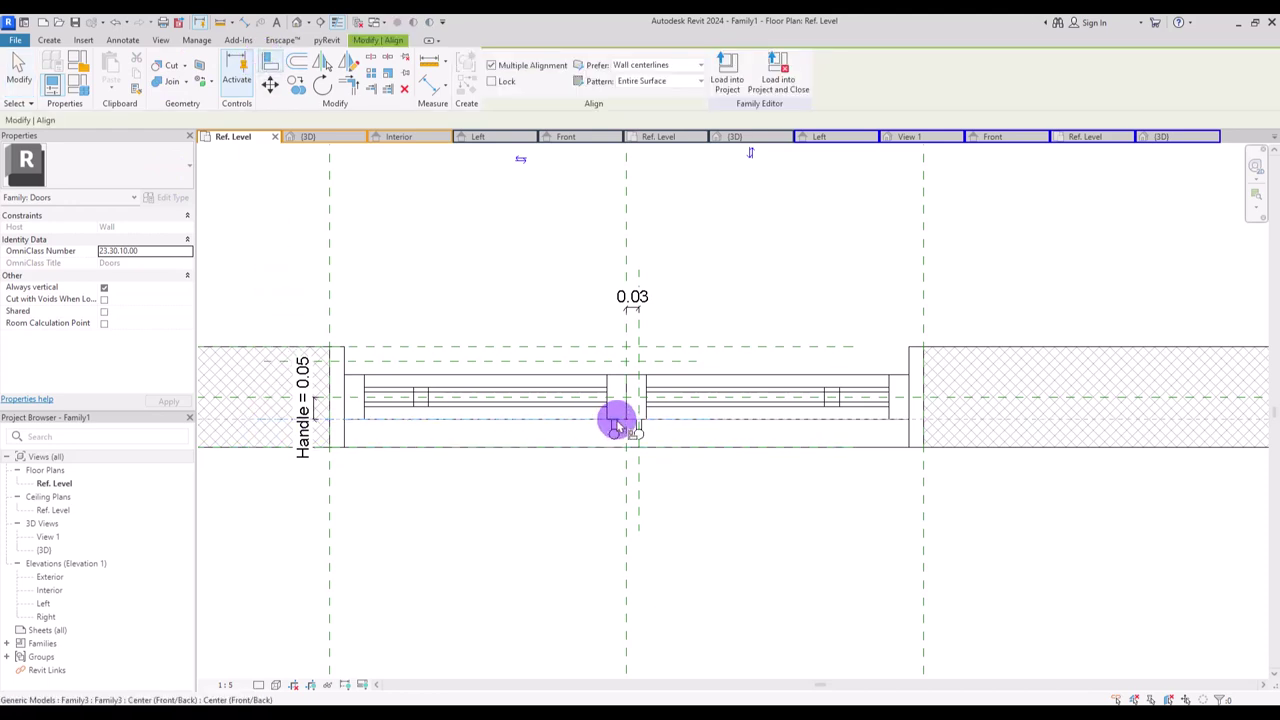
pyautogui.press('Escape')
pyautogui.click(51, 40)
pyautogui.click(720, 95)
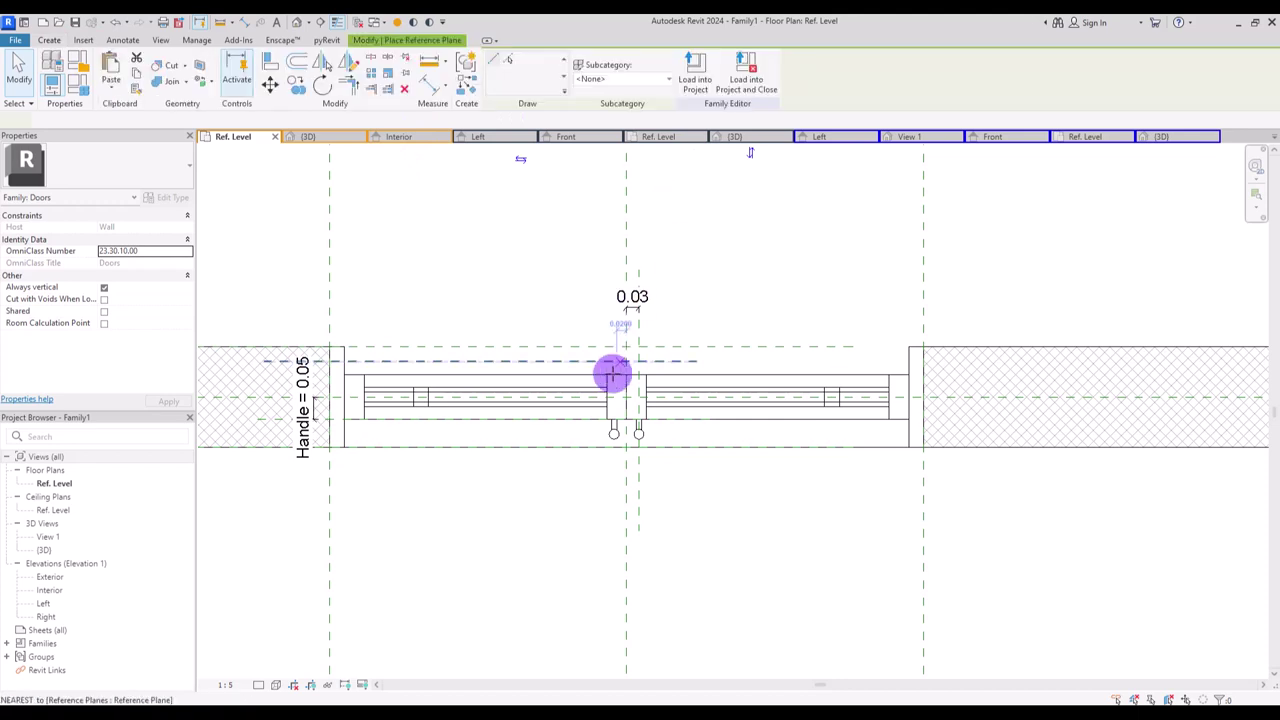
pyautogui.click(617, 313)
pyautogui.click(617, 512)
pyautogui.press('Escape')
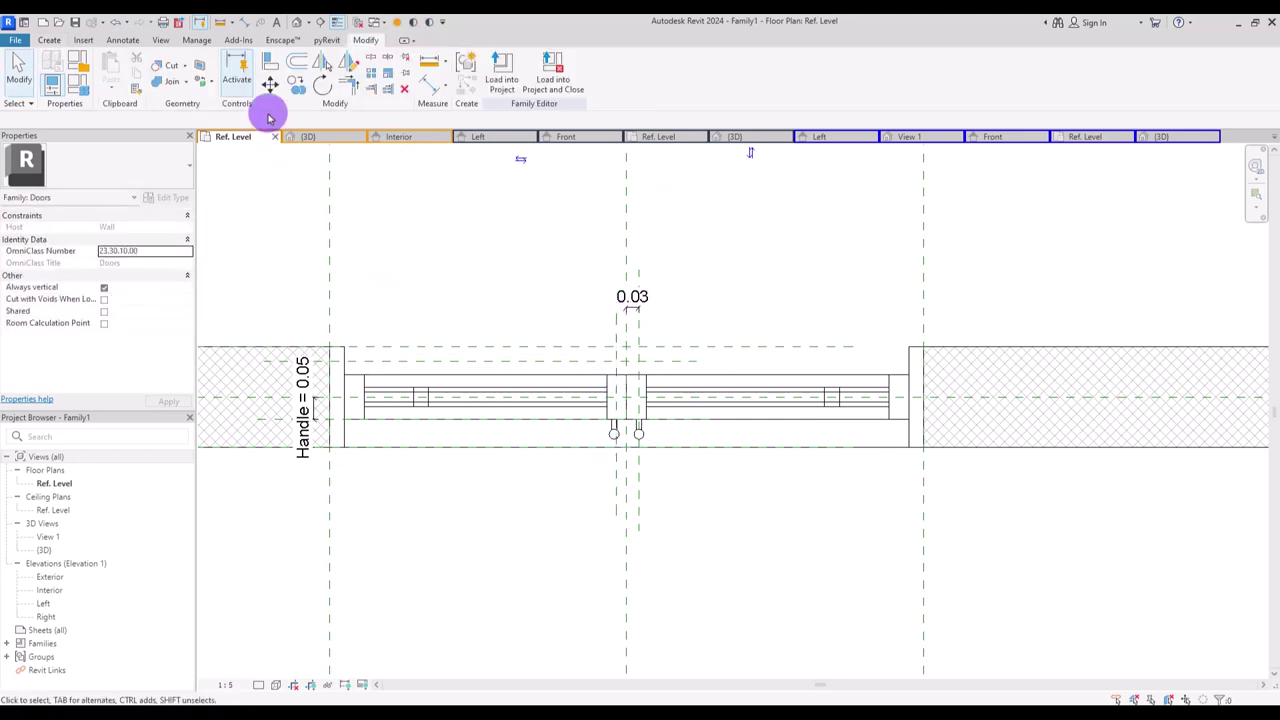
# - Dimension the distance between the door's central plane and the new vertical reference plane
pyautogui.click(413, 93)
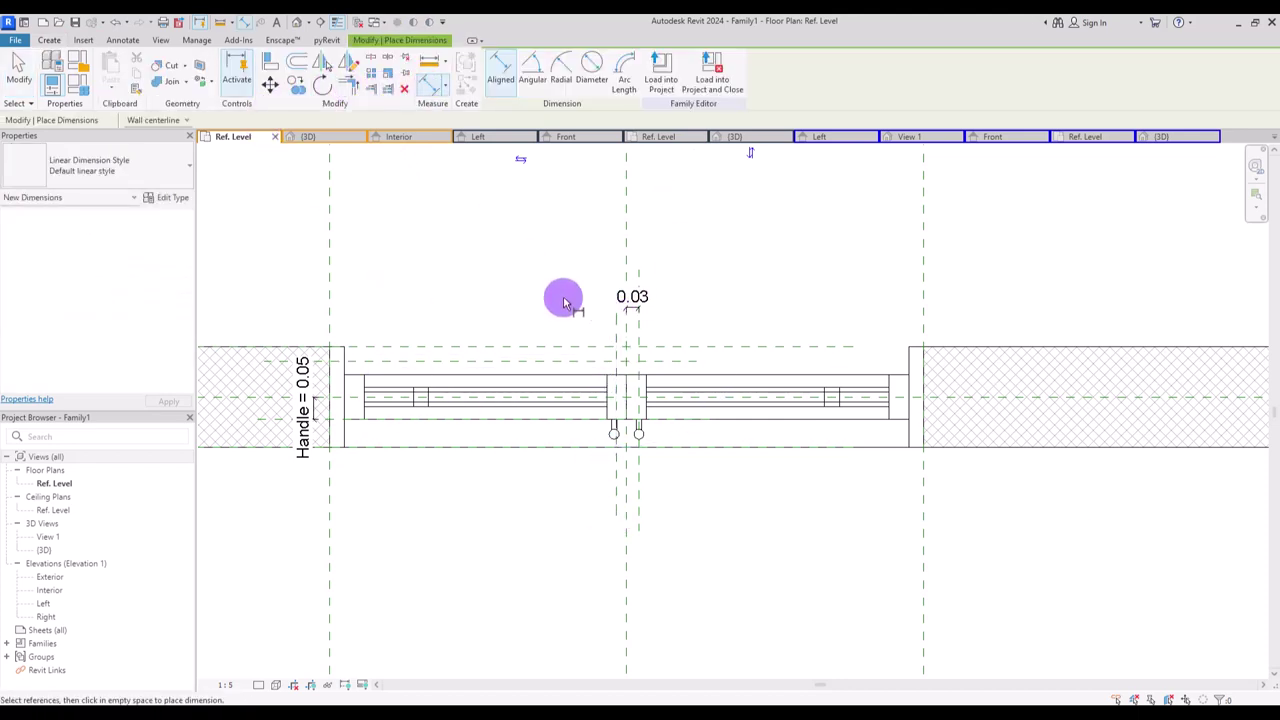
pyautogui.click(628, 226)
pyautogui.click(617, 330)
pyautogui.click(800, 266)
pyautogui.press('Escape')
pyautogui.press('Escape')
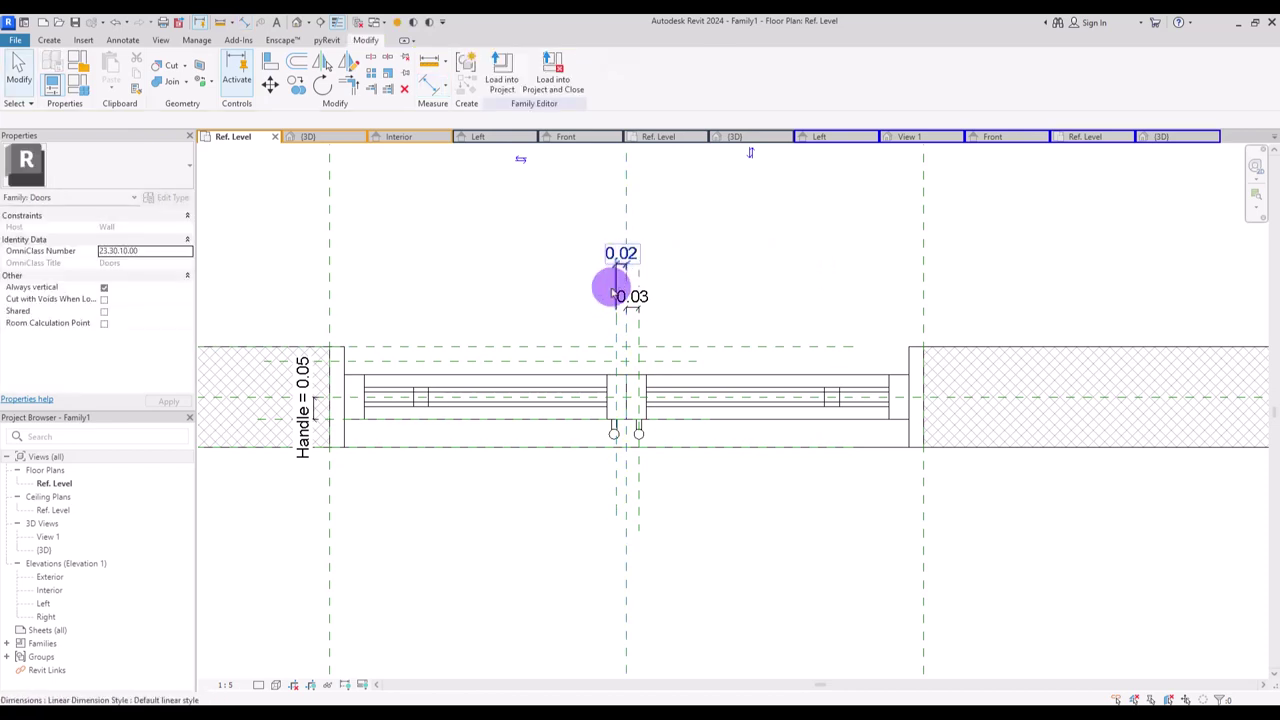
# - Set the new vertical reference plane's distance from the central plane to 0.025
pyautogui.click(617, 335)
pyautogui.click(621, 254)
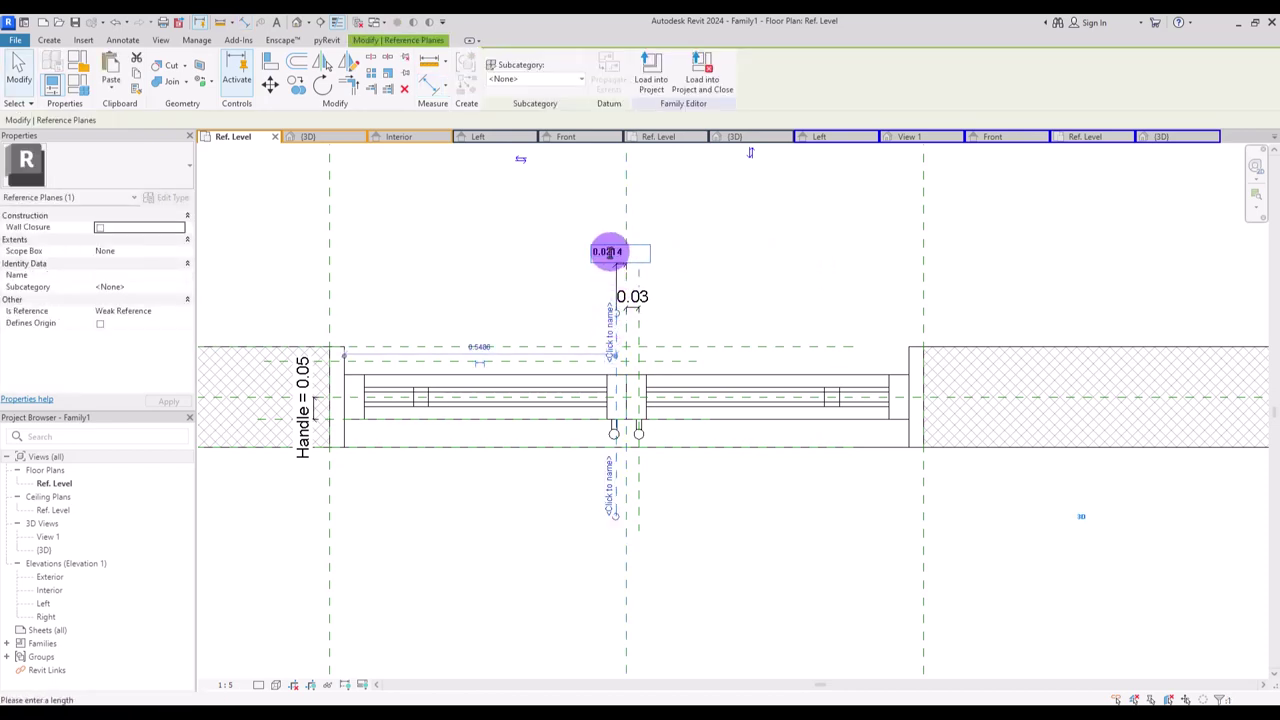
pyautogui.write('0.025')
pyautogui.press('Return')
pyautogui.click(705, 256)
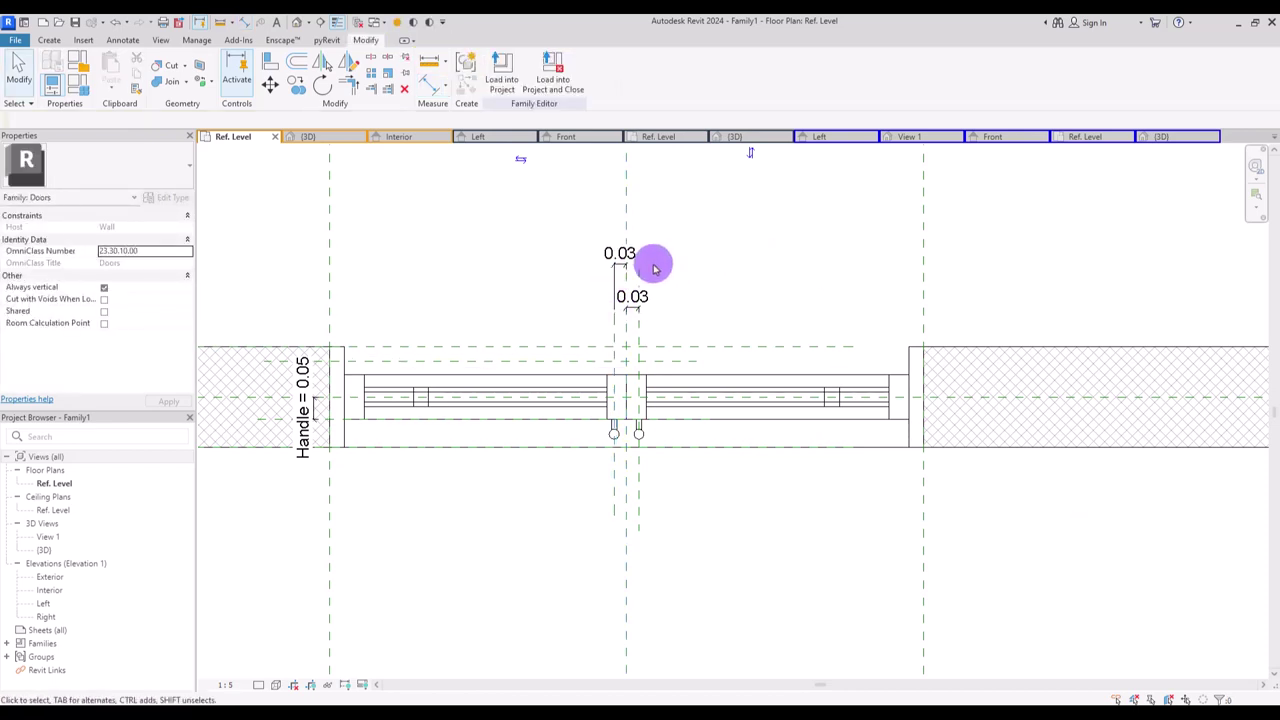
# - Align the mirrored handle's centre to the new vertical reference plane and lock the alignment
pyautogui.click(268, 68)
pyautogui.click(617, 463)
pyautogui.click(635, 445)
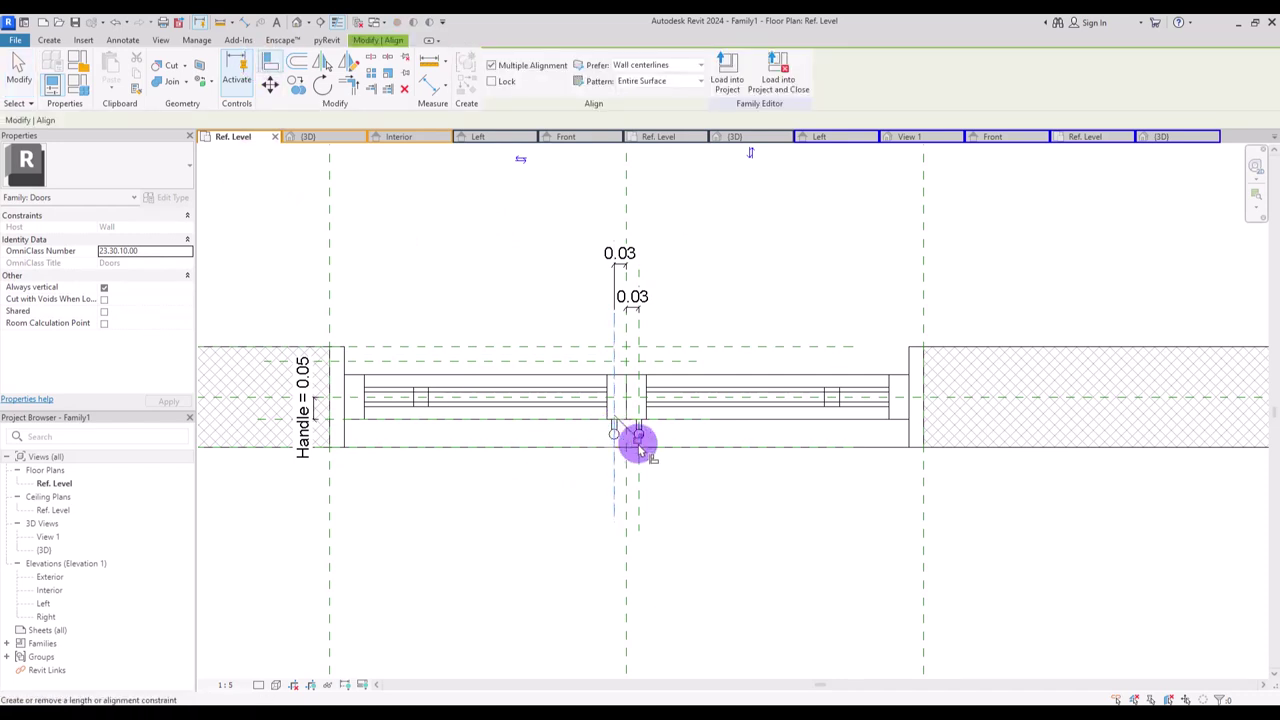
pyautogui.press('Escape')
pyautogui.press('Escape')
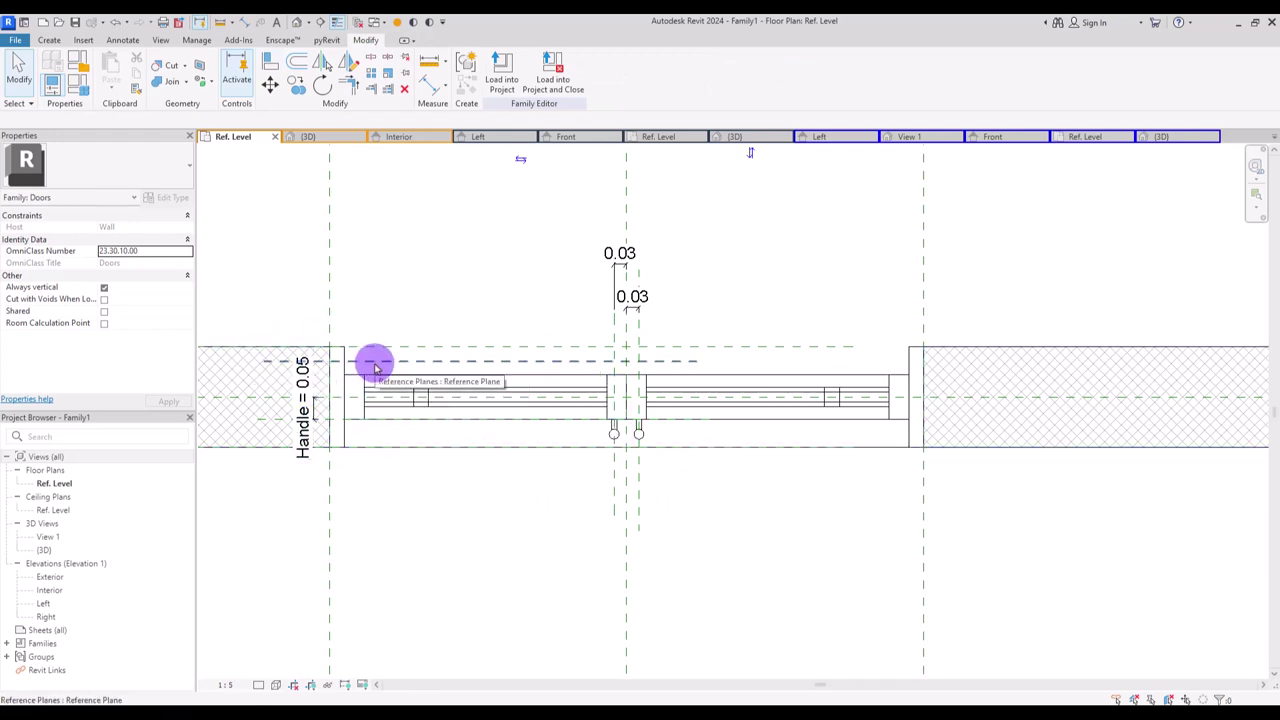
# - Dimension the horizontal reference plane on the door's exterior side from the wall's centre plane and label it with the Handle parameter
pyautogui.click(433, 81)
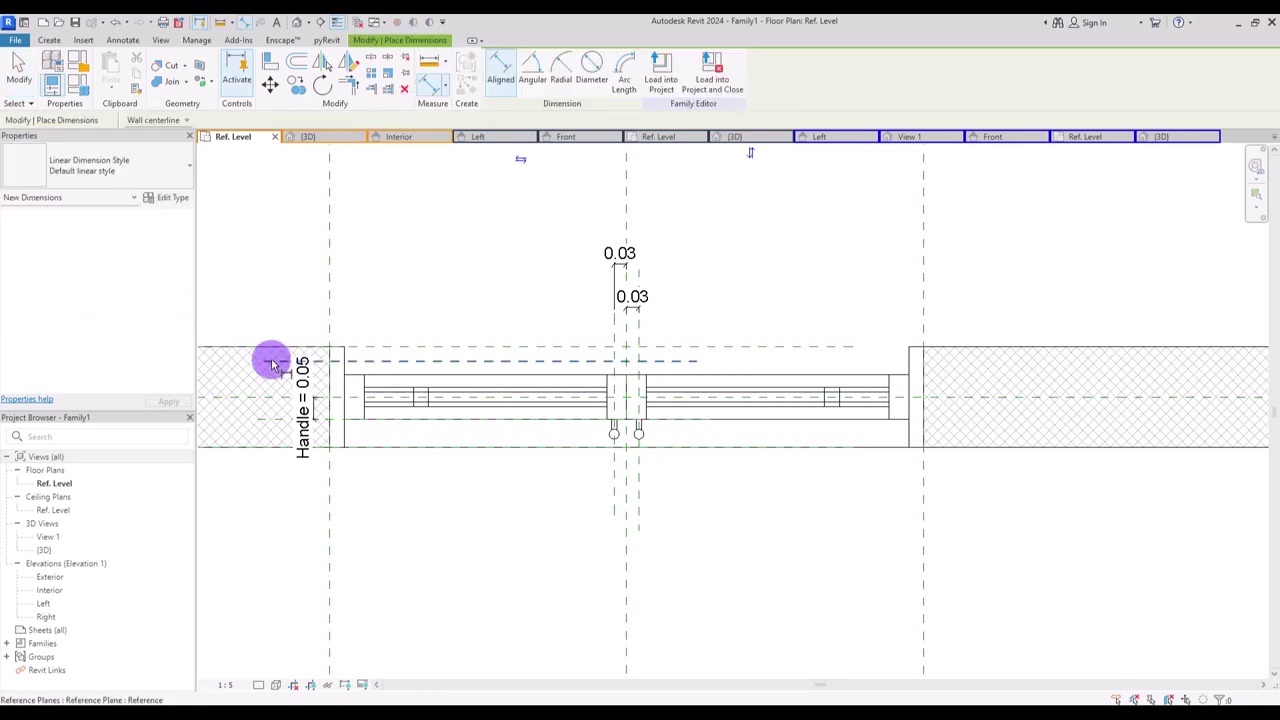
pyautogui.press('Escape')
pyautogui.press('Escape')
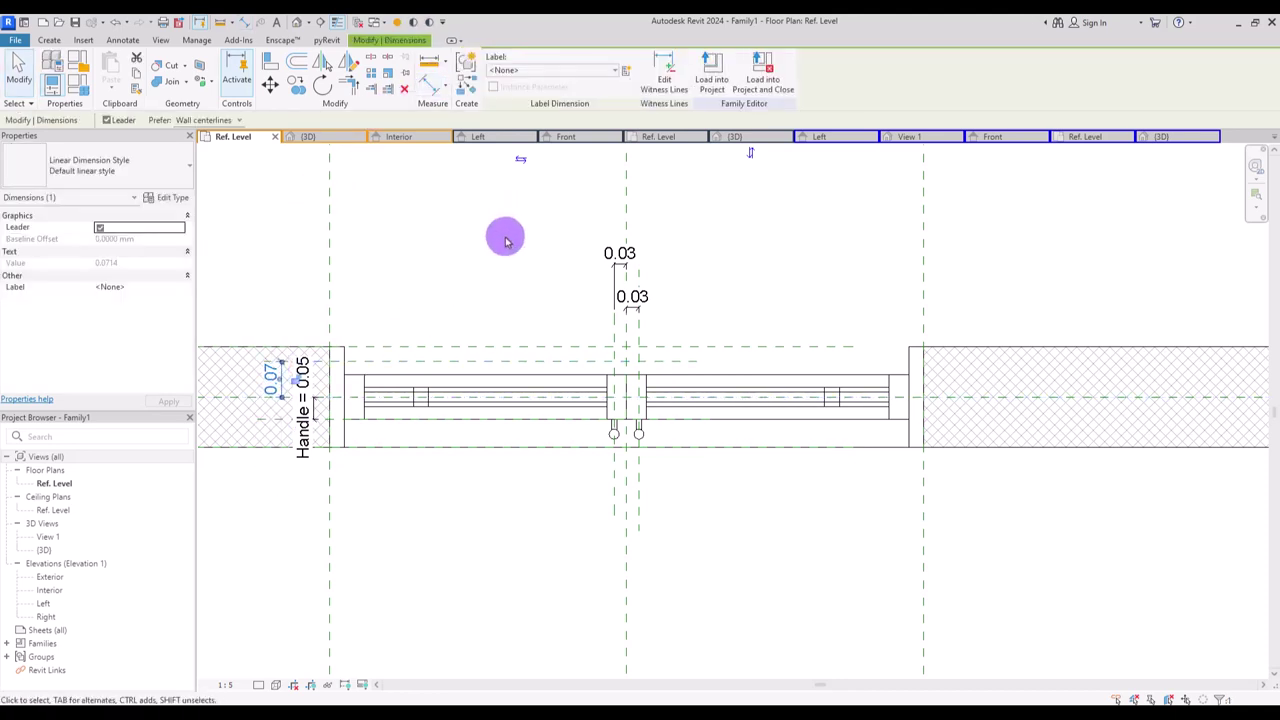
pyautogui.click(283, 372)
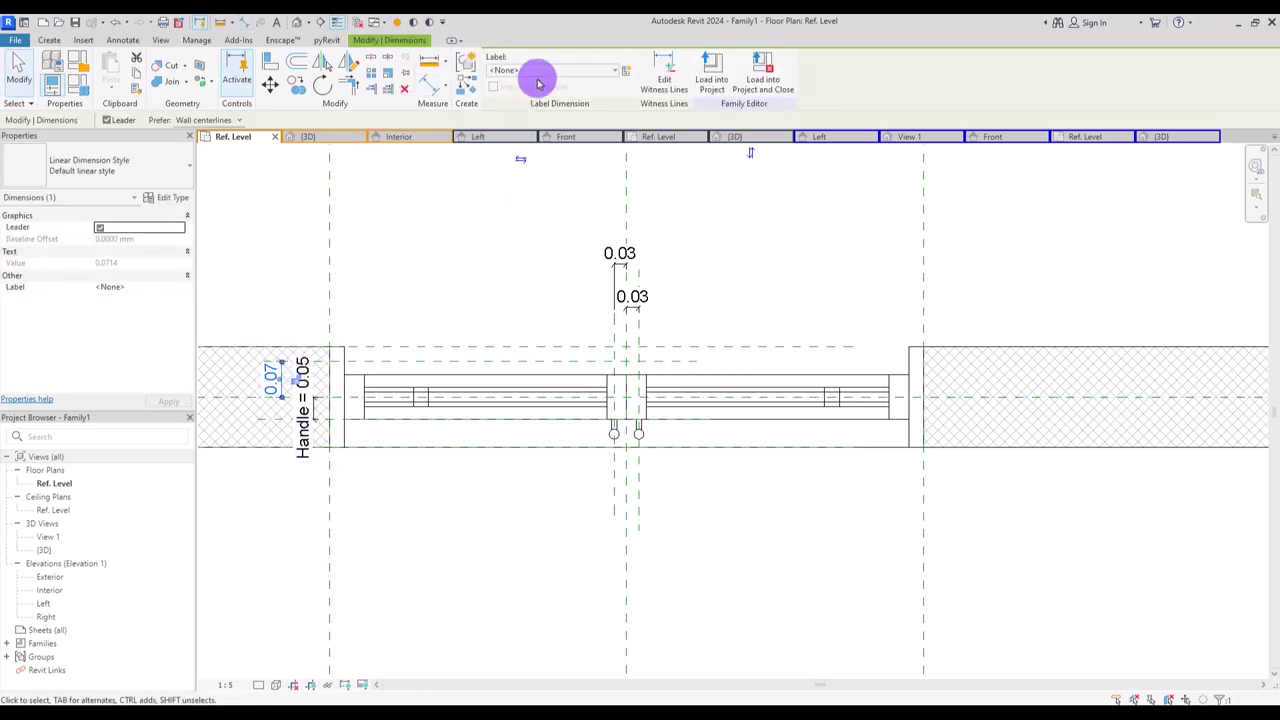
pyautogui.click(609, 71)
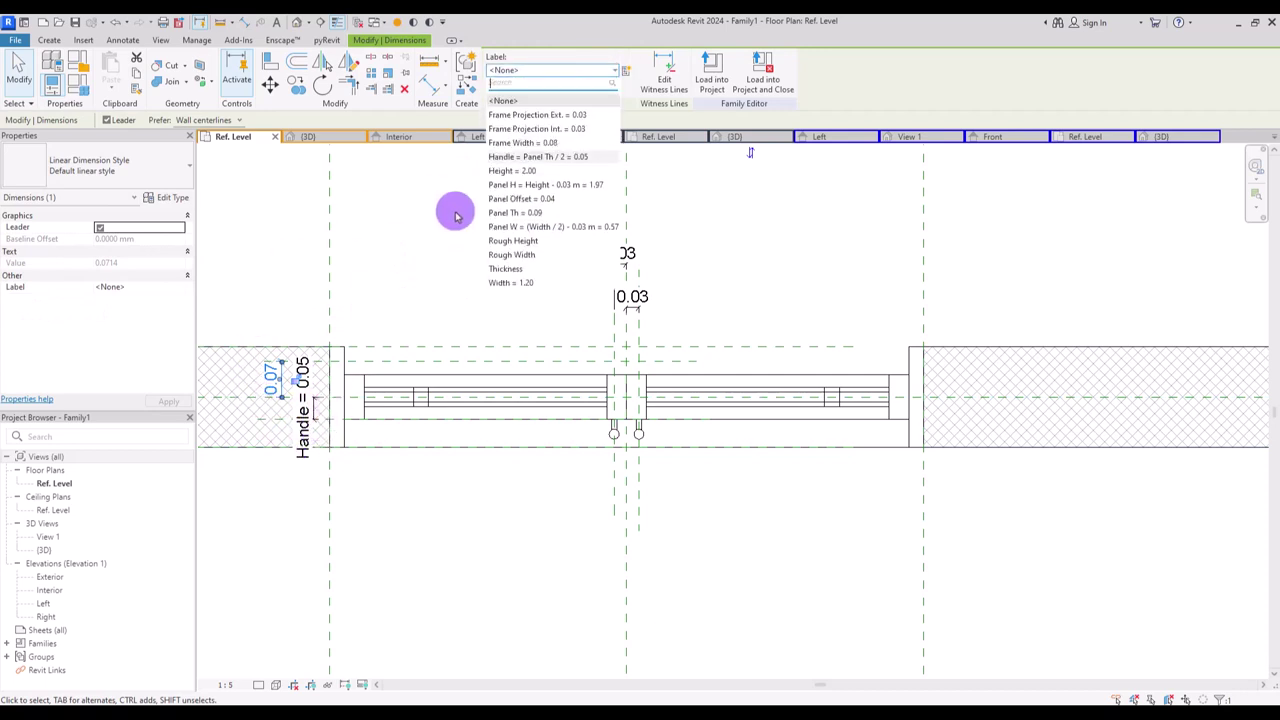
pyautogui.click(538, 156)
# - Mirror copies of both handles to the opposite face of the door about a horizontal axis
pyautogui.click(612, 432)
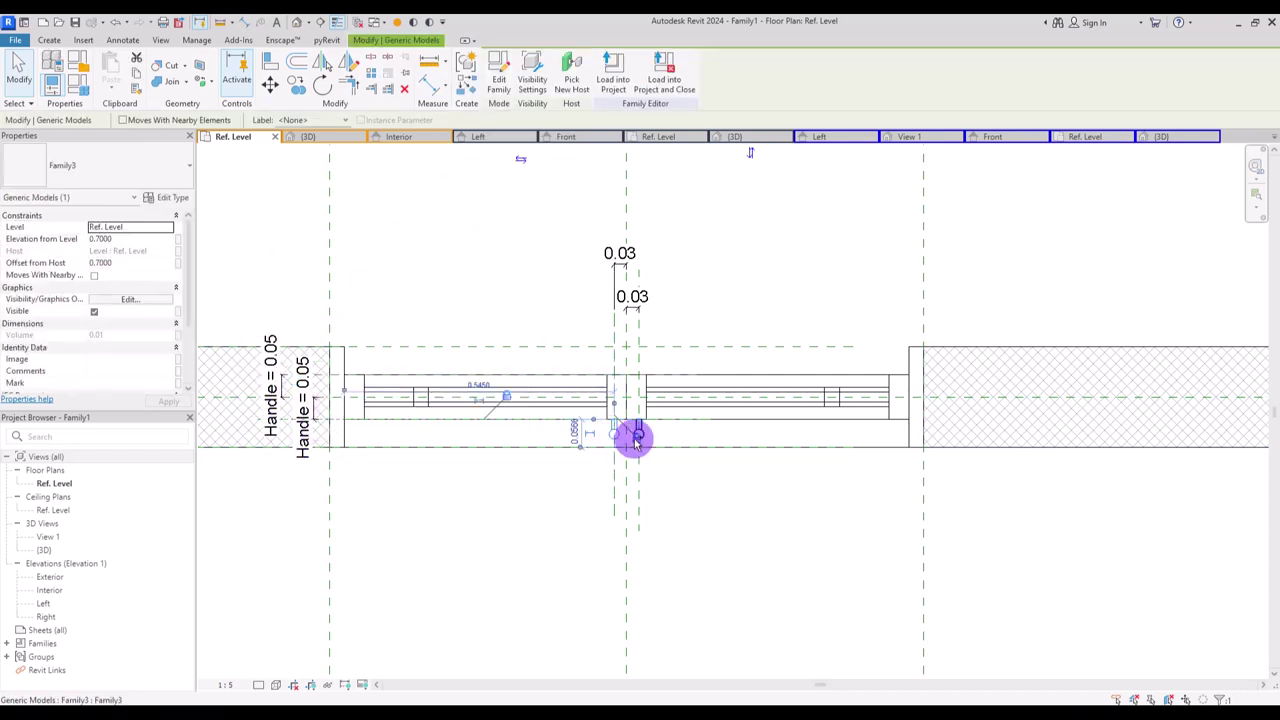
pyautogui.click(642, 437)
pyautogui.click(230, 33)
pyautogui.click(347, 64)
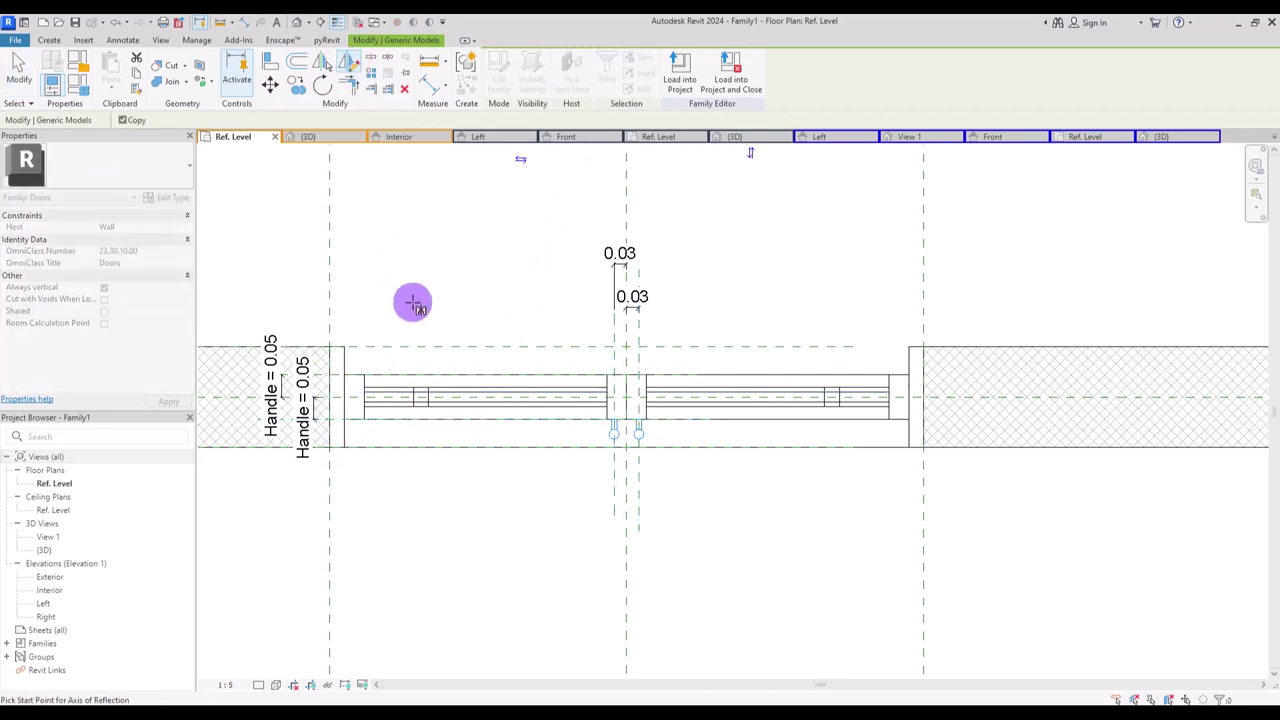
pyautogui.click(453, 360)
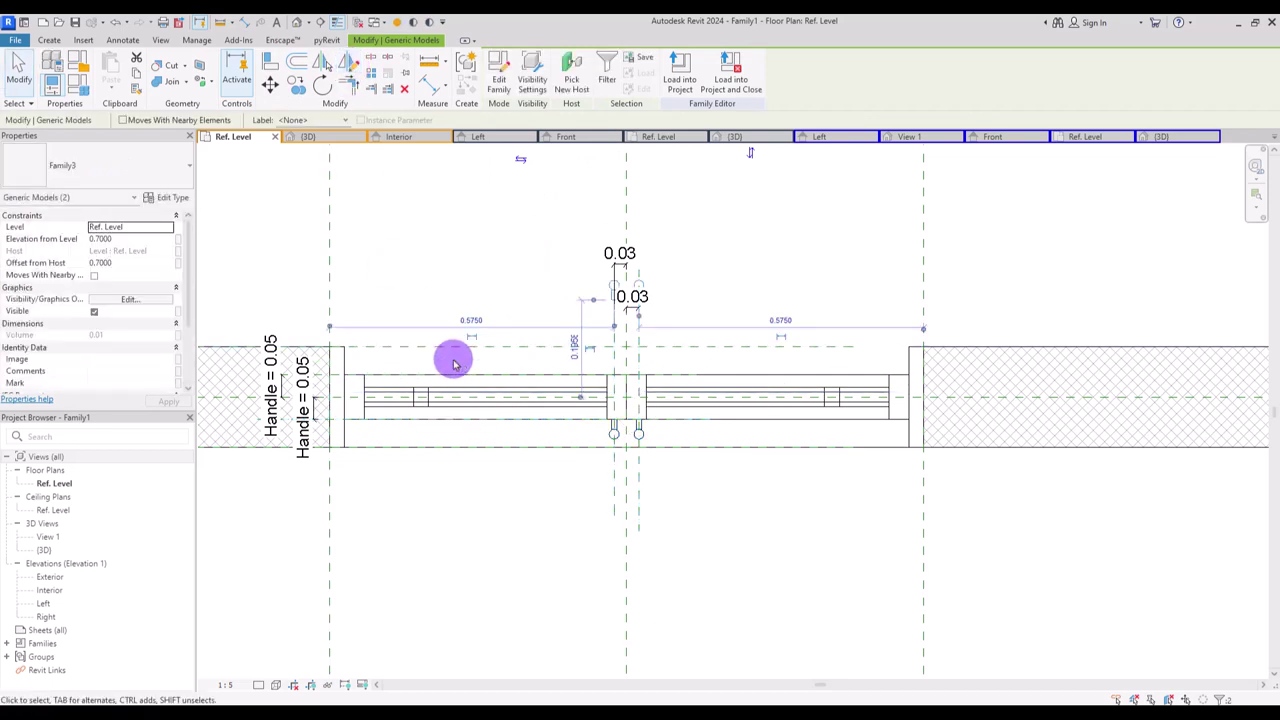
# - Align both exterior handles to the Handle-labelled reference plane on the exterior face and lock the alignments
pyautogui.click(270, 68)
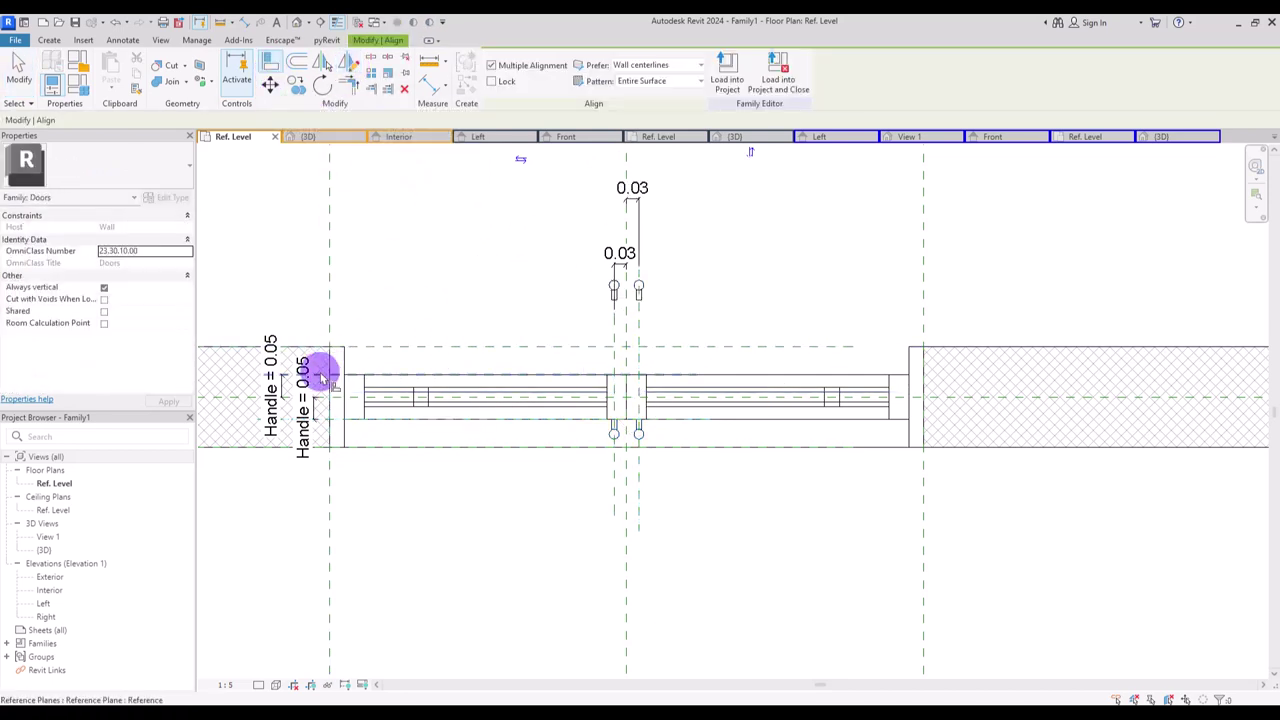
pyautogui.click(322, 378)
pyautogui.click(614, 305)
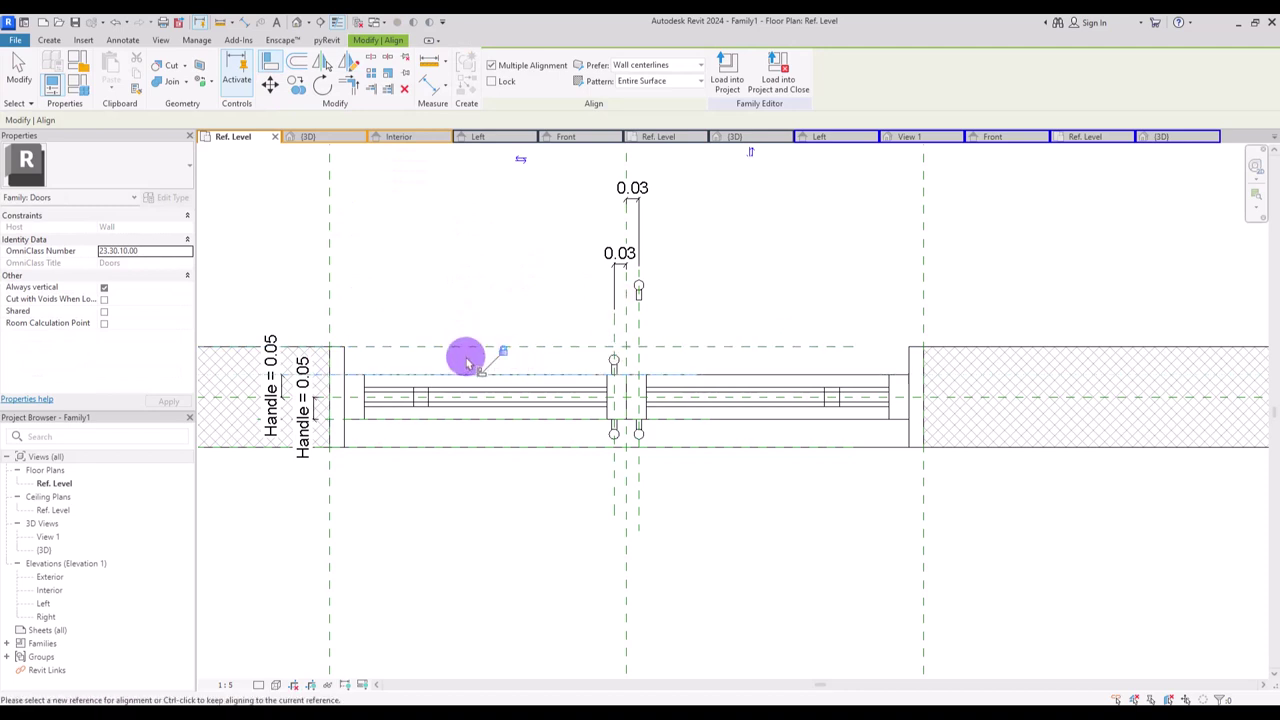
pyautogui.click(640, 298)
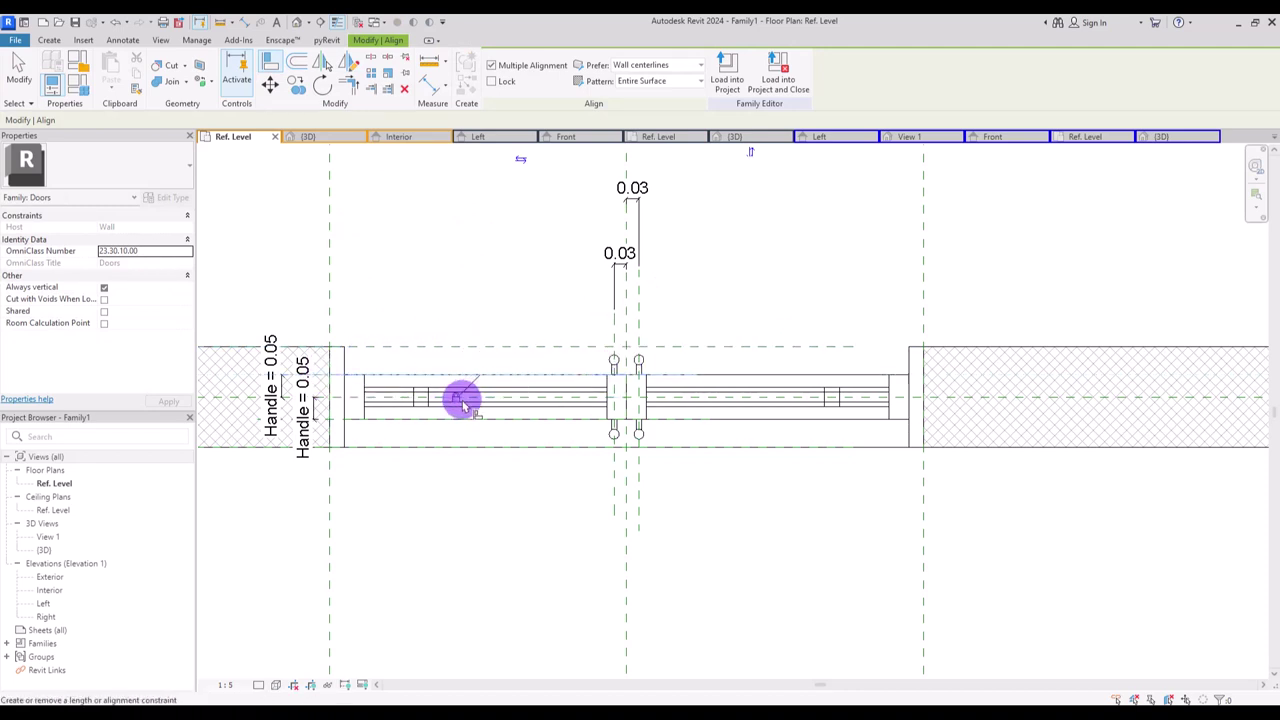
# - Align the exterior handles' centres to the two vertical handle reference planes and lock them
pyautogui.click(640, 362)
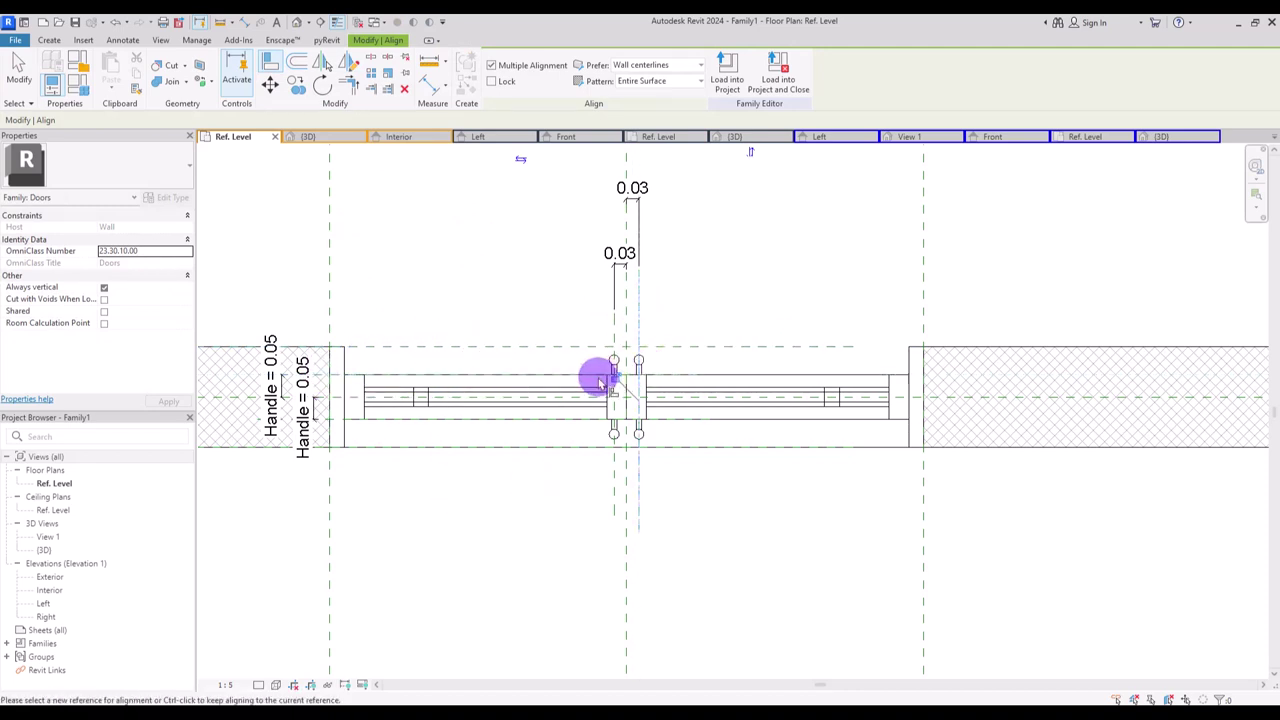
pyautogui.press('Escape')
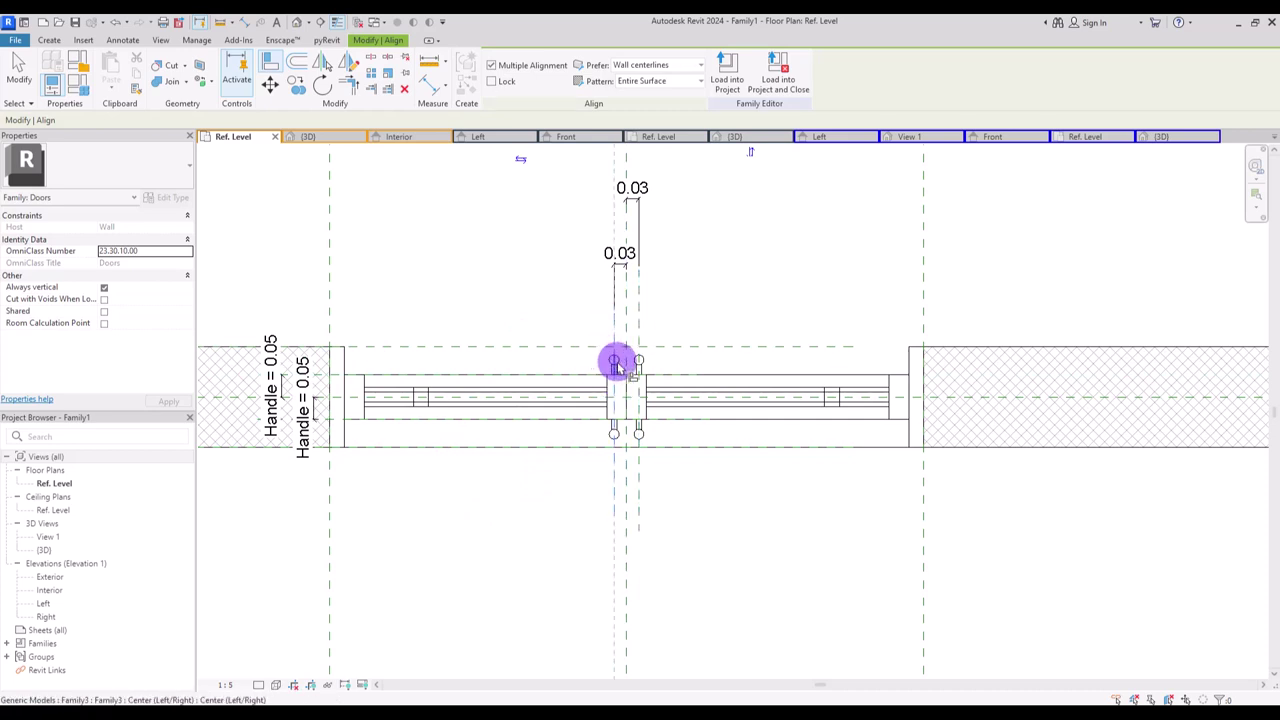
pyautogui.click(642, 316)
pyautogui.press('Escape')
pyautogui.press('Escape')
# - Align the copied handles' vertical midpoints to the 0.70 high reference plane in the Interior and Exterior elevations and lock them
pyautogui.click(395, 136)
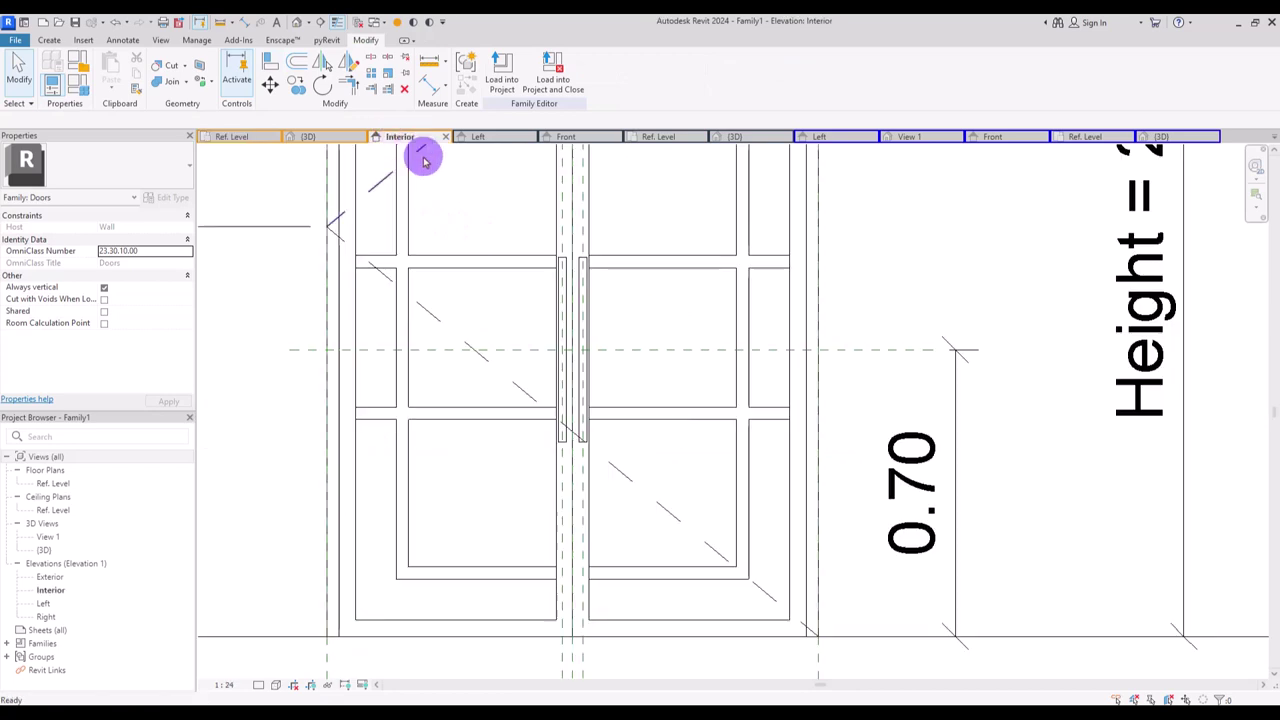
pyautogui.click(272, 62)
pyautogui.click(527, 350)
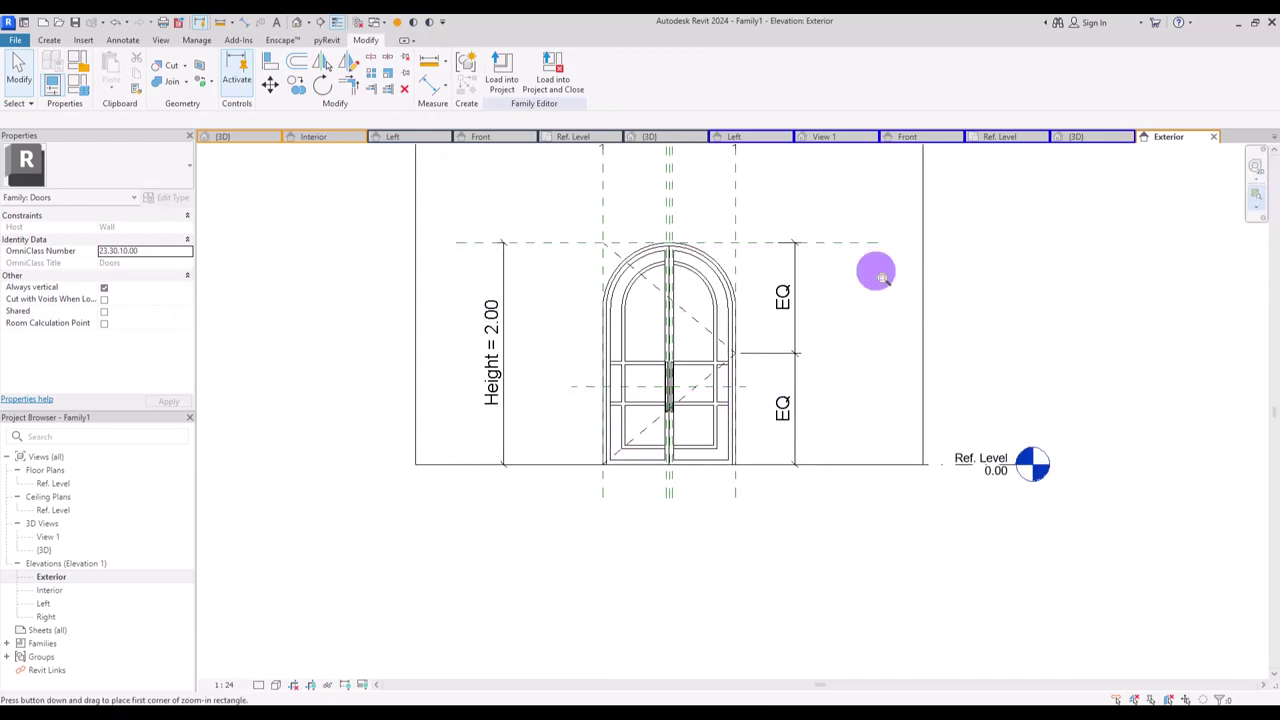
pyautogui.scroll(3, 675, 395)
pyautogui.click(272, 62)
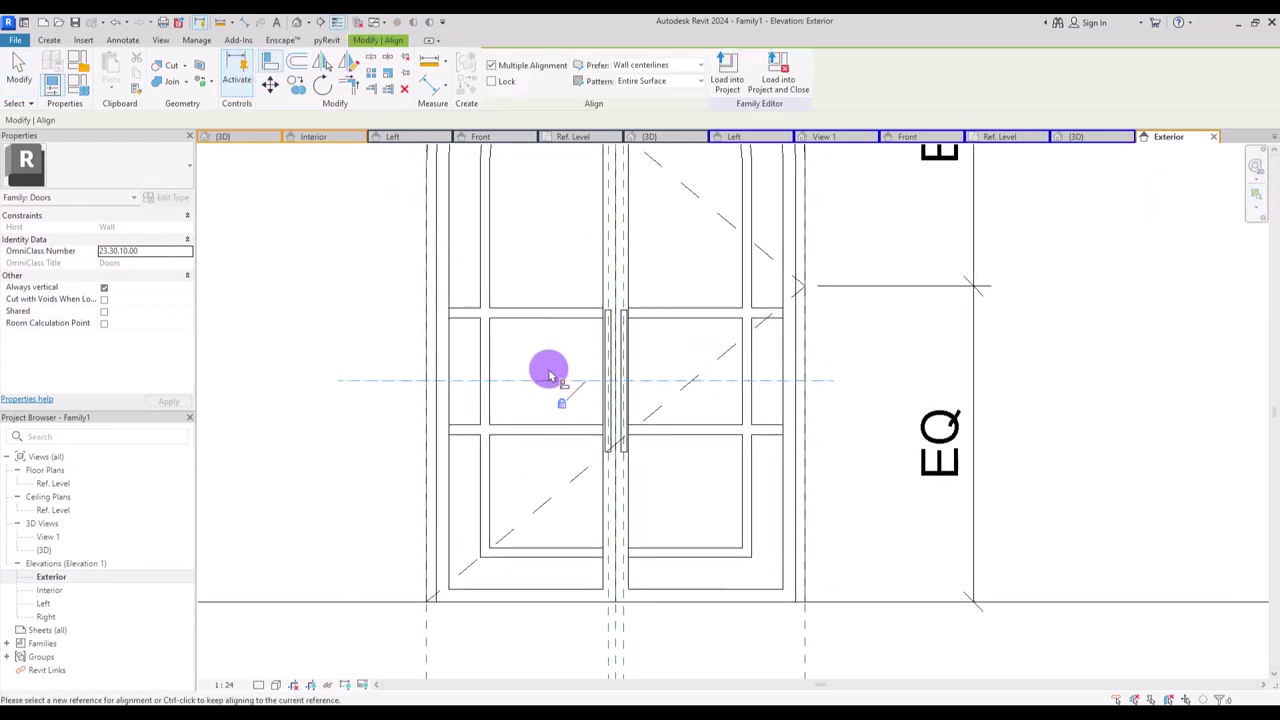
pyautogui.press('Escape')
pyautogui.click(297, 22)
pyautogui.keyDown('shift'); pyautogui.moveTo(566, 377); pyautogui.dragTo(560, 352, button='middle'); pyautogui.keyUp('shift')
# - Create a new project
pyautogui.click(12, 42)
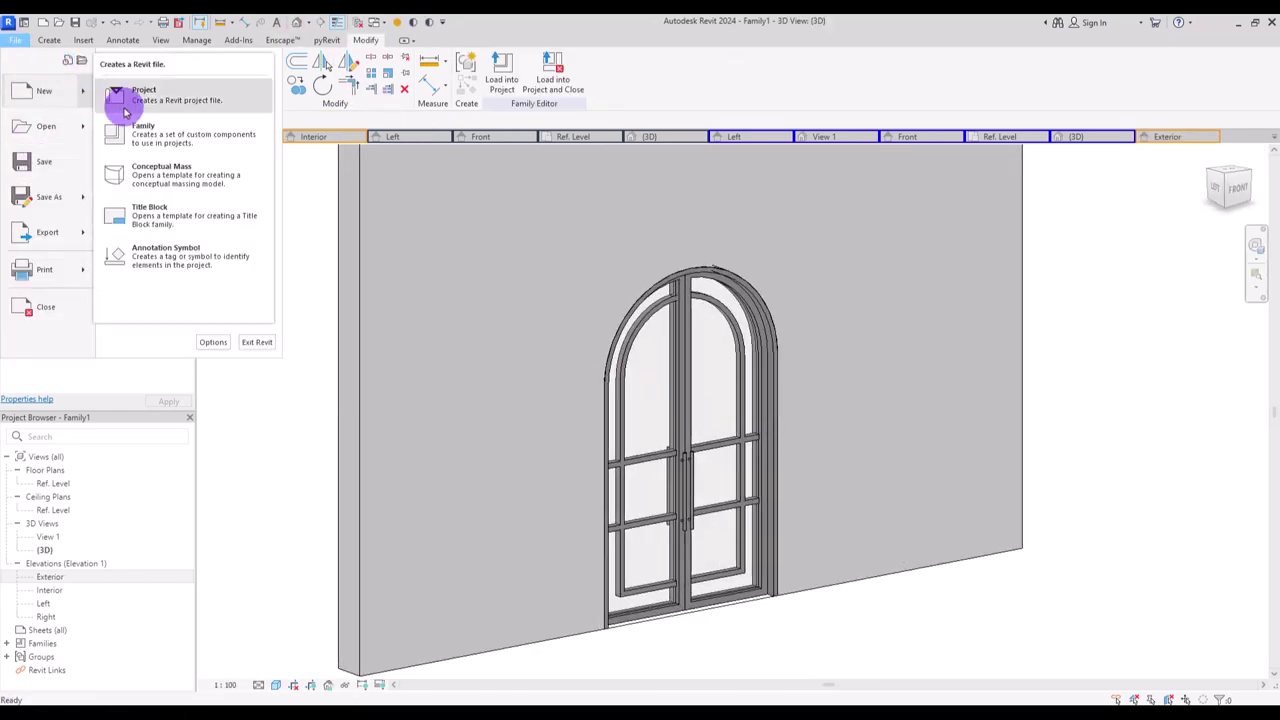
pyautogui.click(118, 93)
pyautogui.click(622, 427)
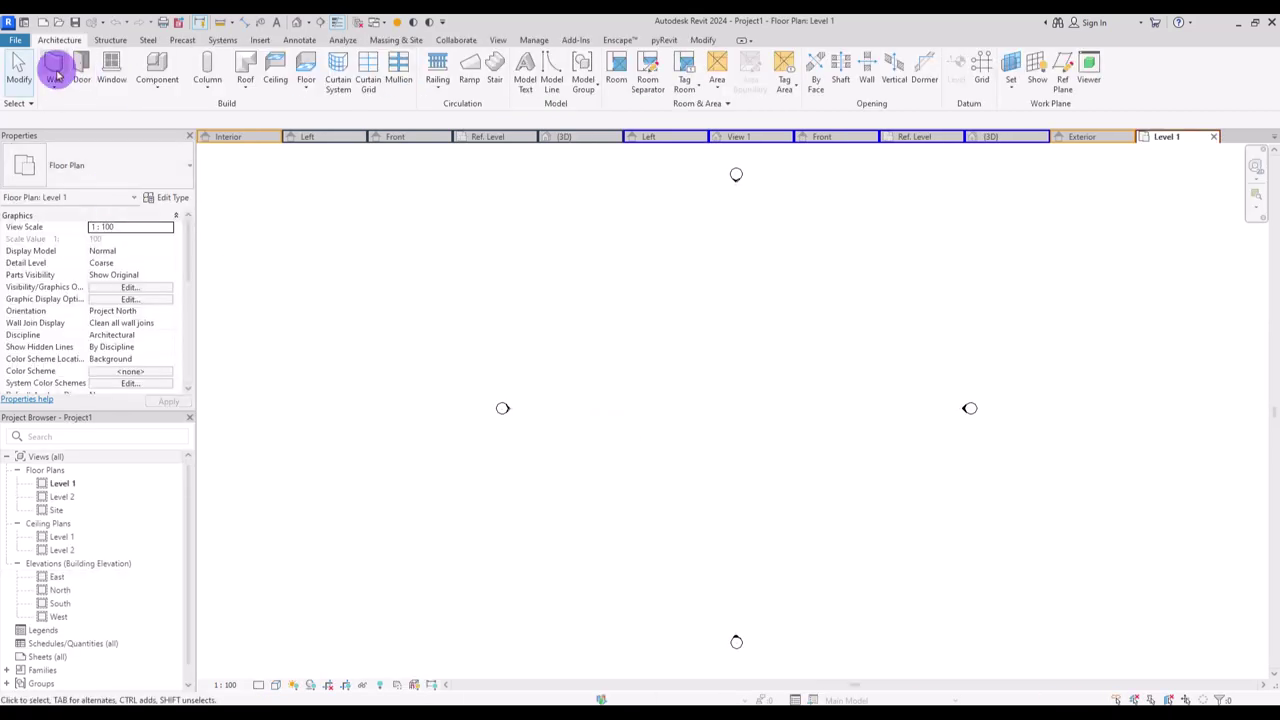
# - Draw a short horizontal wall between the elevation markers in the Level 1 plan and open the default 3D view
pyautogui.click(56, 74)
pyautogui.click(823, 392)
pyautogui.click(738, 392)
pyautogui.press('Escape')
pyautogui.press('Escape')
pyautogui.click(296, 22)
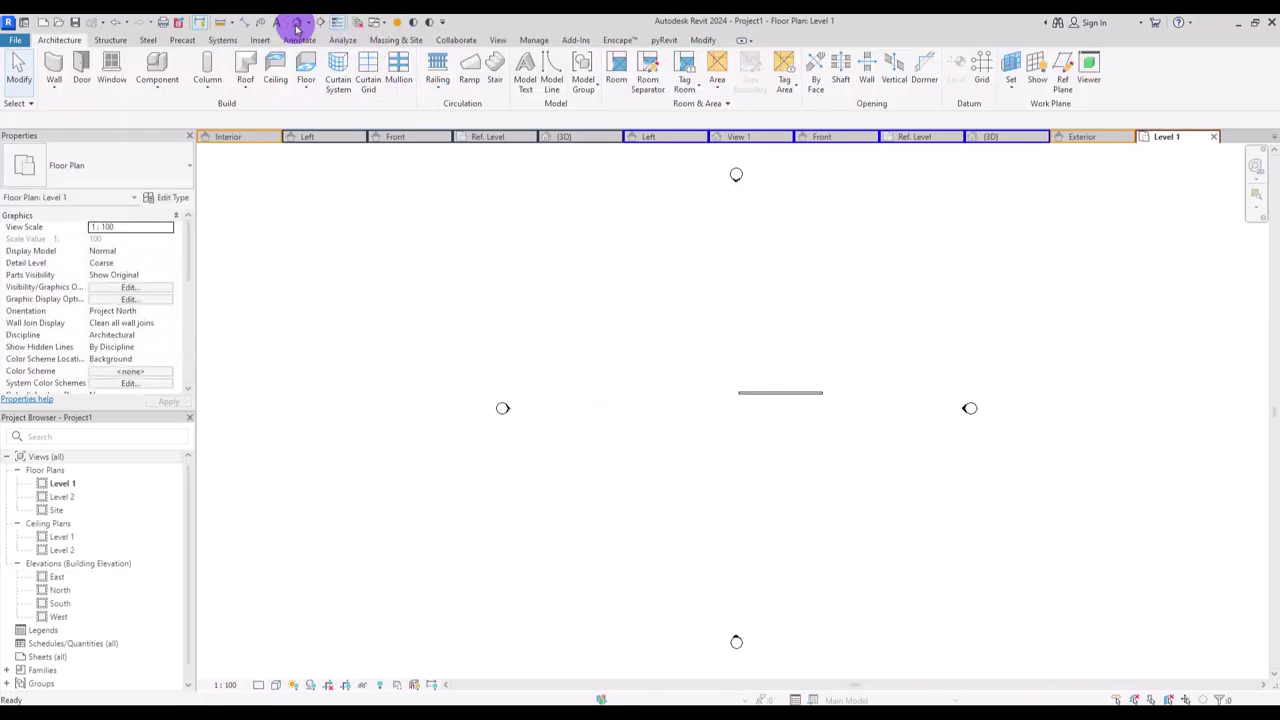
# - Load the arched door family from its Exterior elevation view into Project1 only
pyautogui.keyDown('shift'); pyautogui.moveTo(863, 437); pyautogui.dragTo(1040, 365, button='middle'); pyautogui.keyUp('shift')
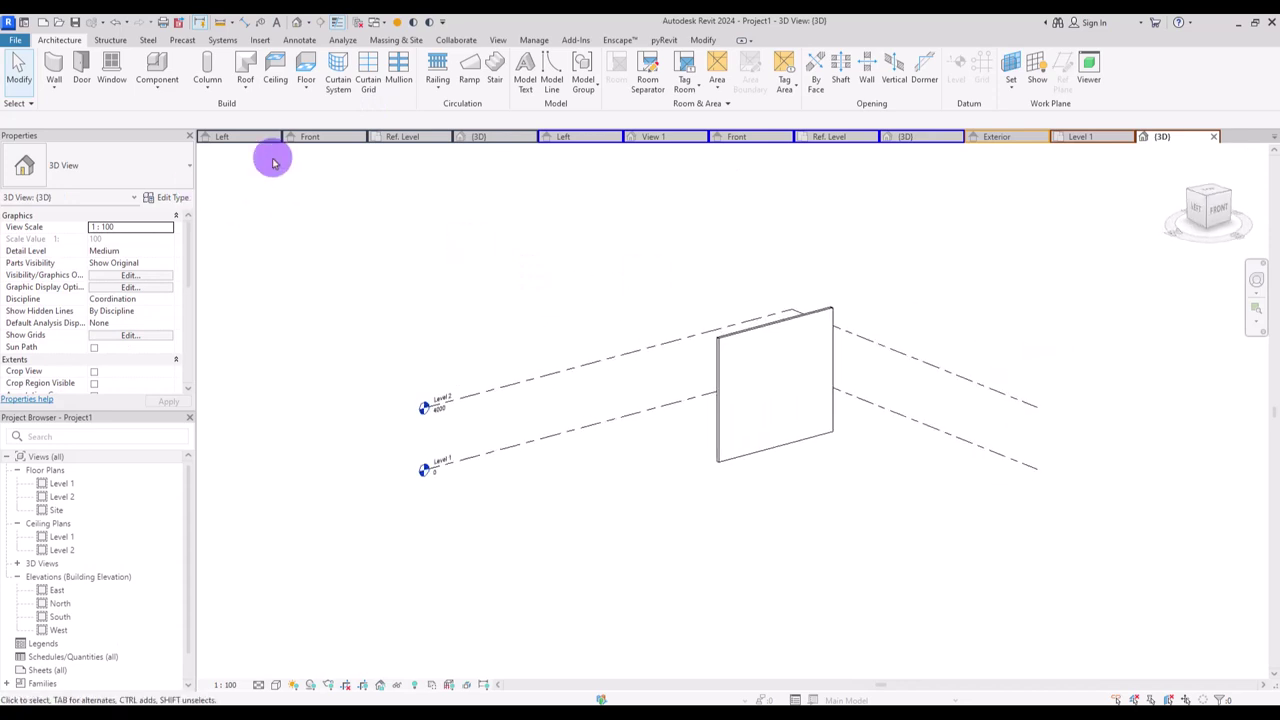
pyautogui.click(227, 141)
pyautogui.click(747, 252)
pyautogui.click(980, 140)
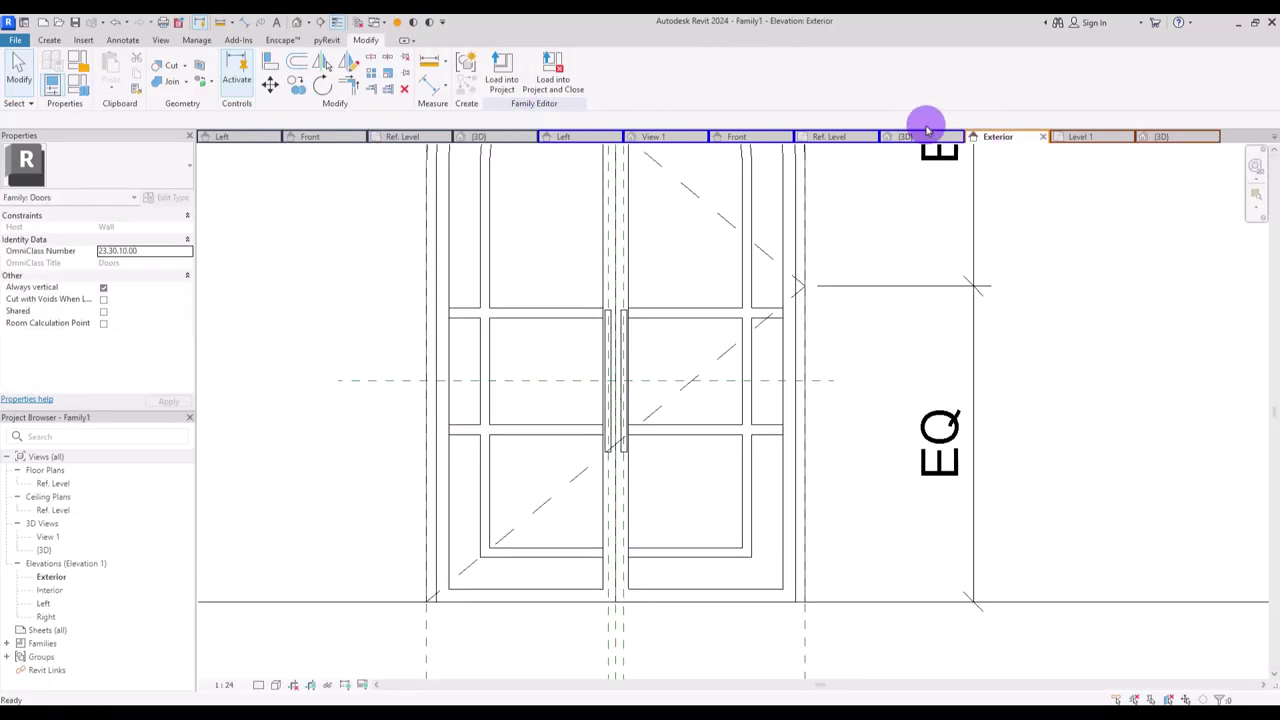
pyautogui.click(502, 68)
pyautogui.click(336, 305)
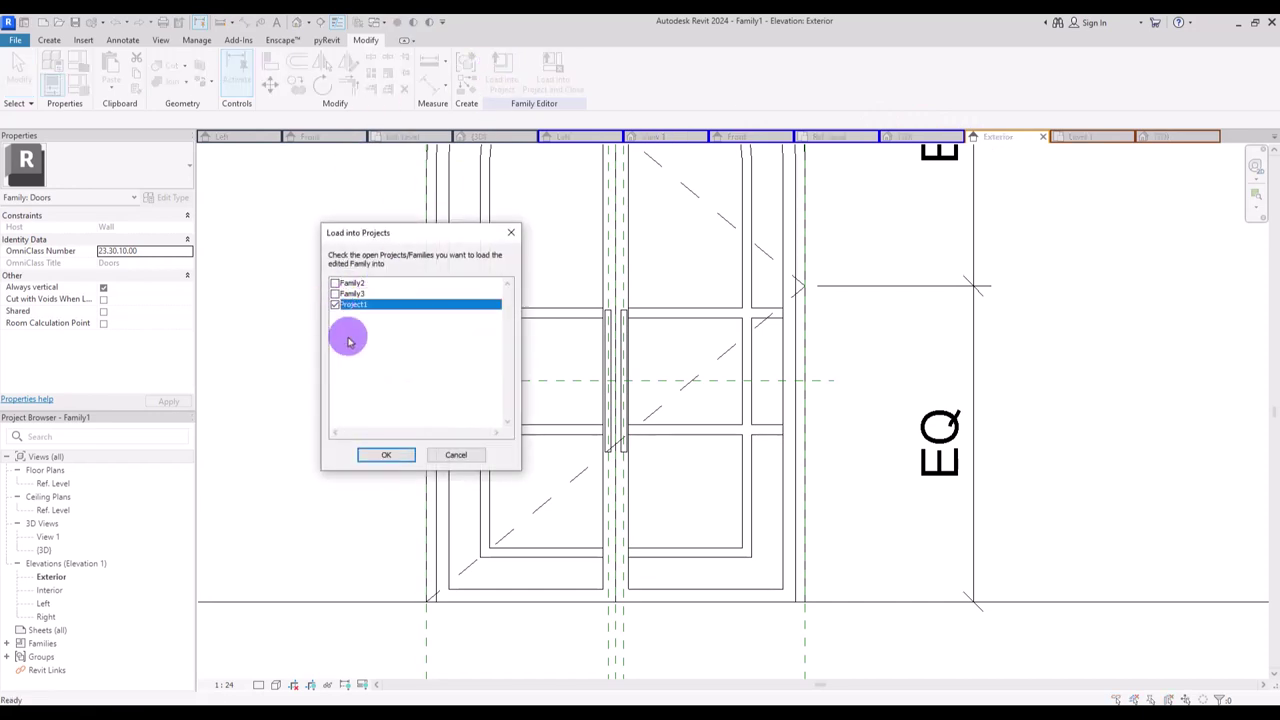
pyautogui.click(386, 454)
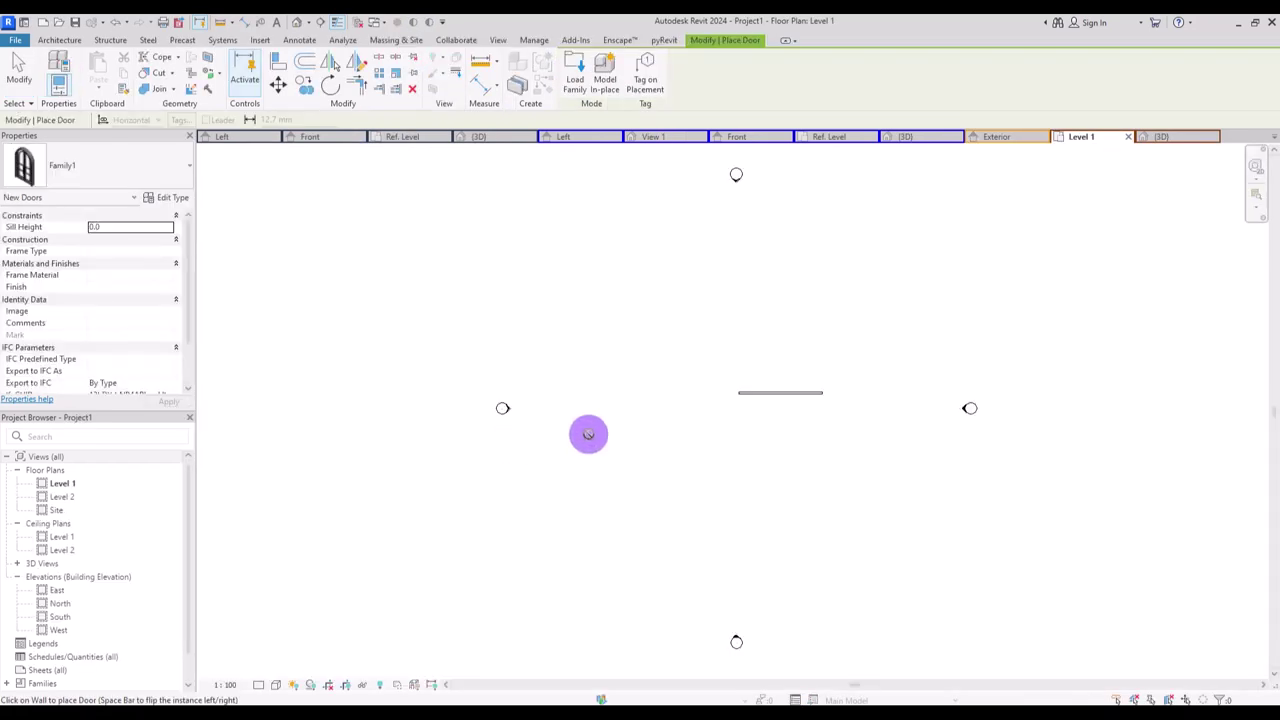
# - Place the Family1 door in the wall in the 3D view and switch the view to the Shaded visual style
pyautogui.click(297, 22)
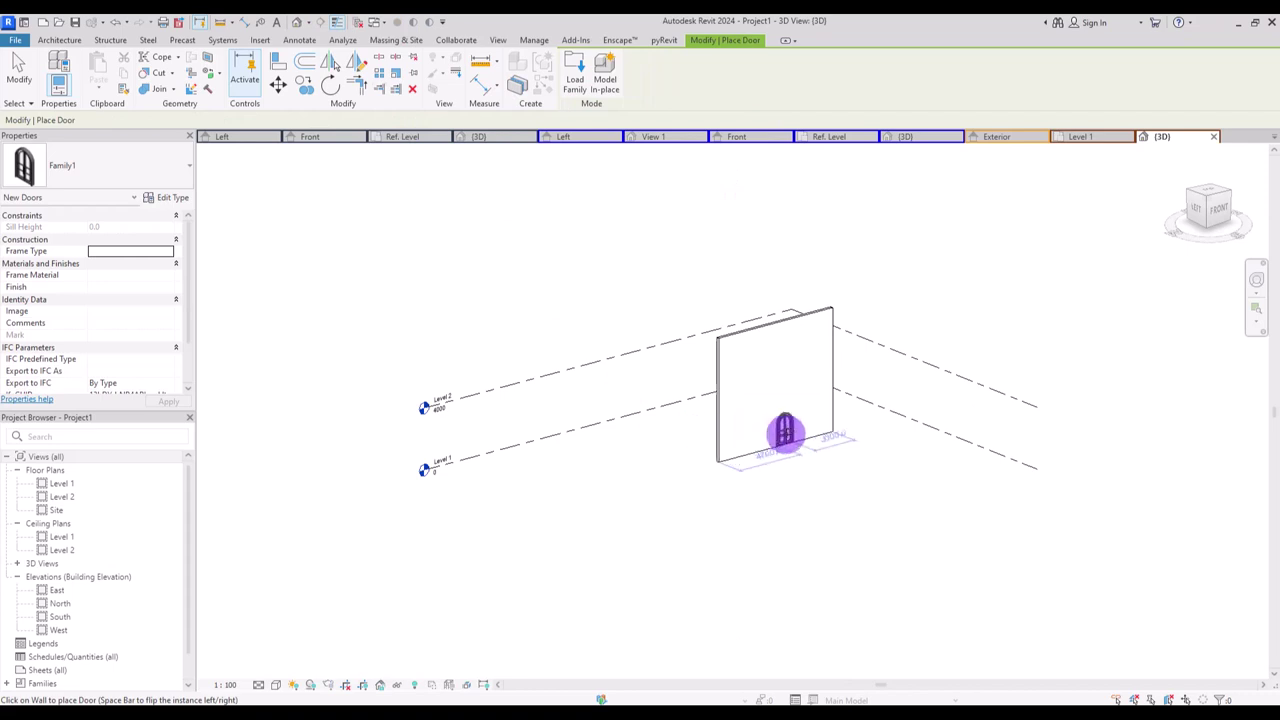
pyautogui.click(778, 434)
pyautogui.press('Escape')
pyautogui.scroll(5, 790, 430)
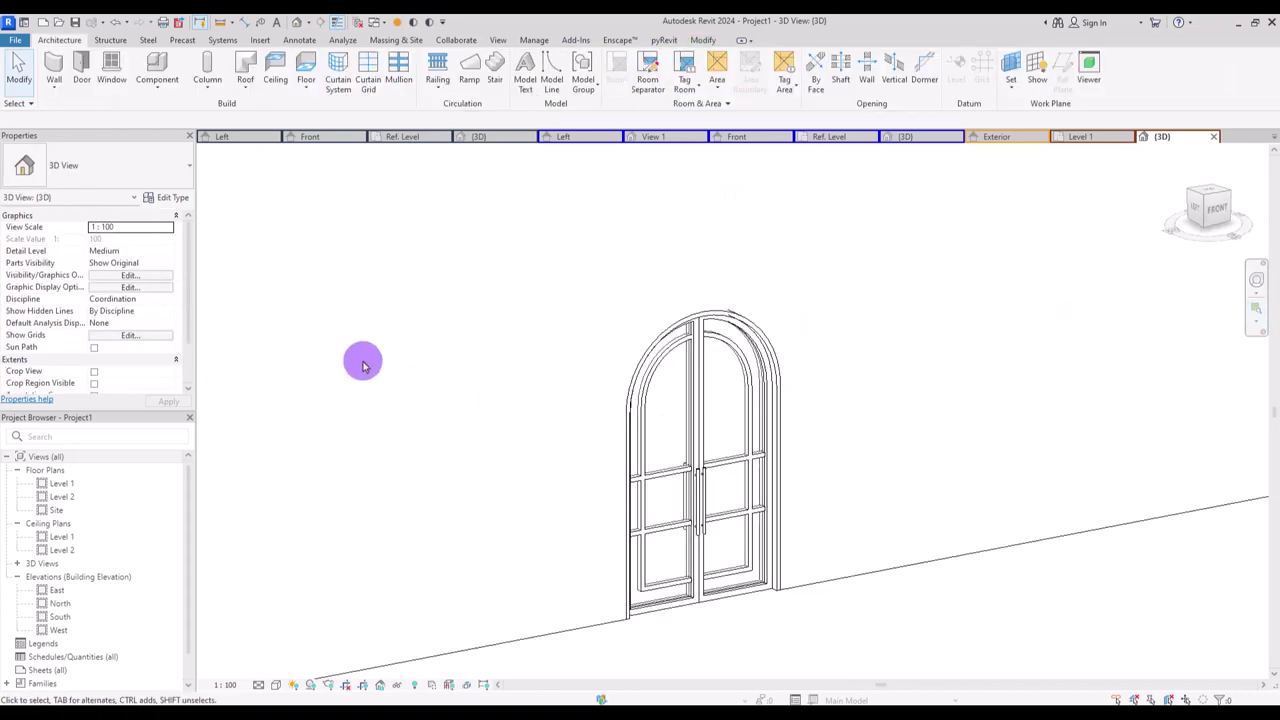
pyautogui.press('s')
pyautogui.press('d')
# - Set the placed door's Height type parameter to 2.3 and apply it
pyautogui.click(772, 474)
pyautogui.click(163, 198)
pyautogui.click(279, 297)
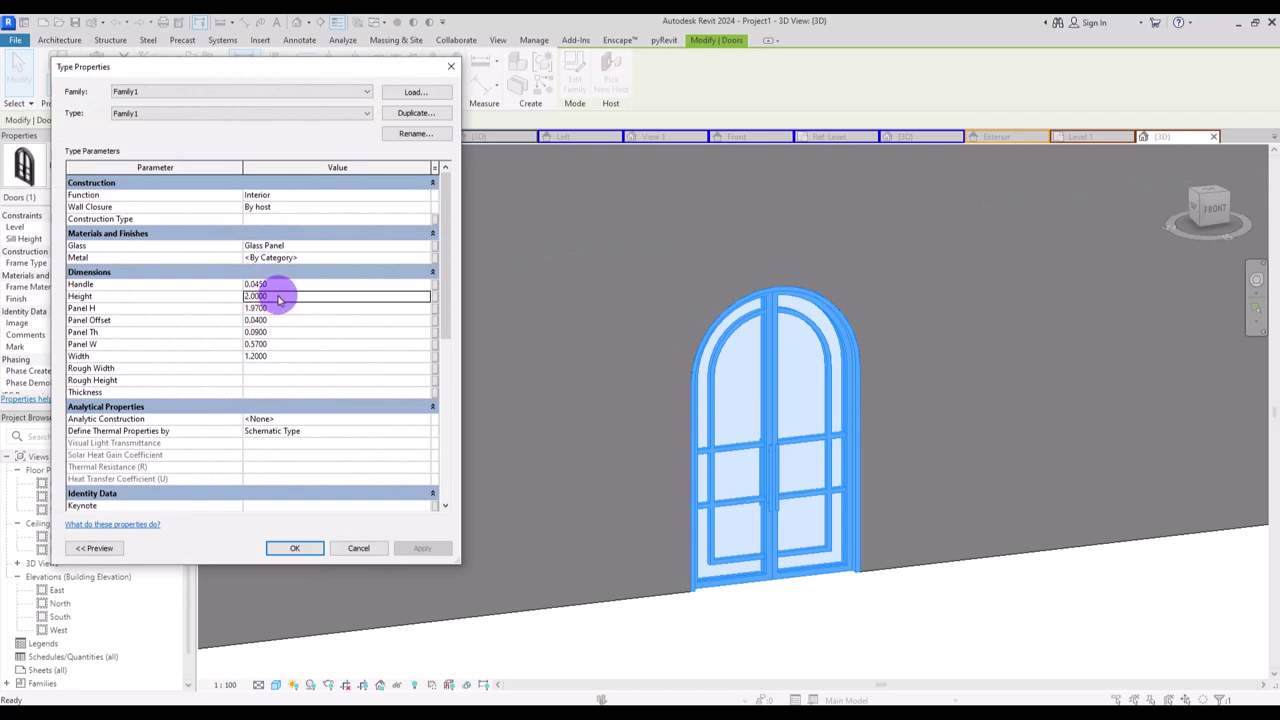
pyautogui.write('2.3')
pyautogui.click(422, 548)
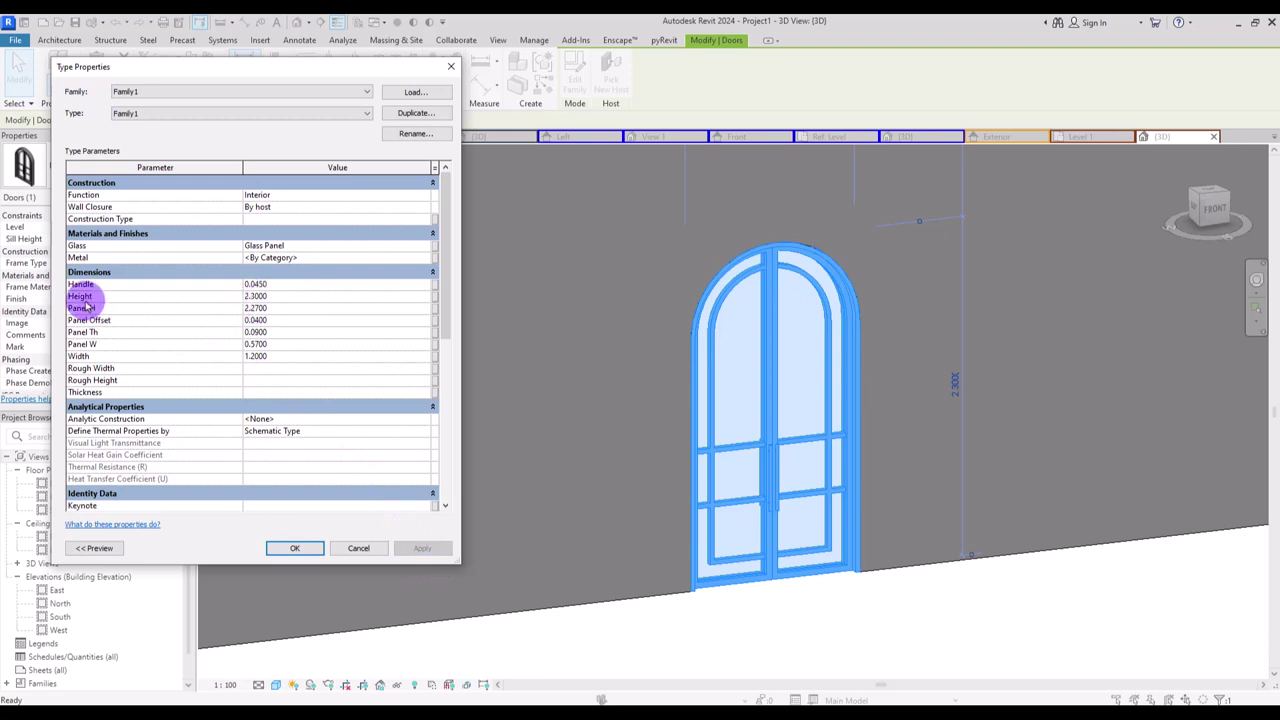
# - Set the door type's Width to 1.5, accept the type properties and deselect the door
pyautogui.click(287, 356)
pyautogui.write('1.5')
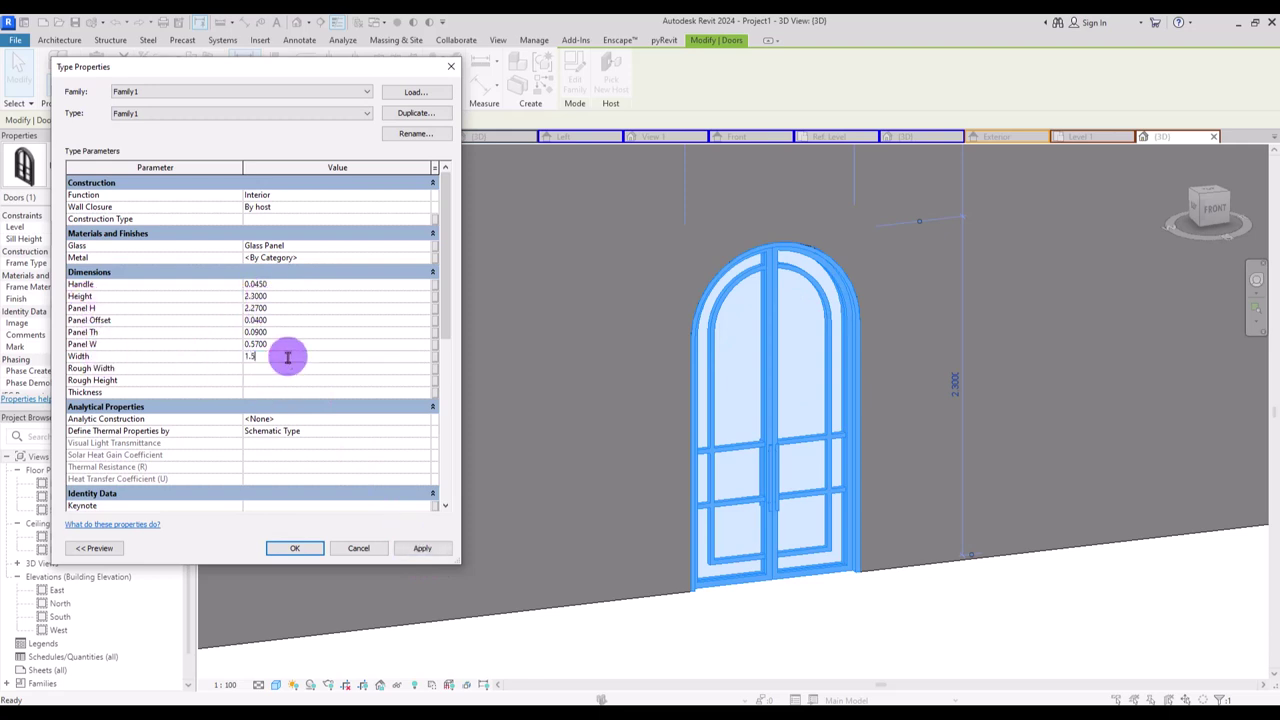
pyautogui.click(422, 548)
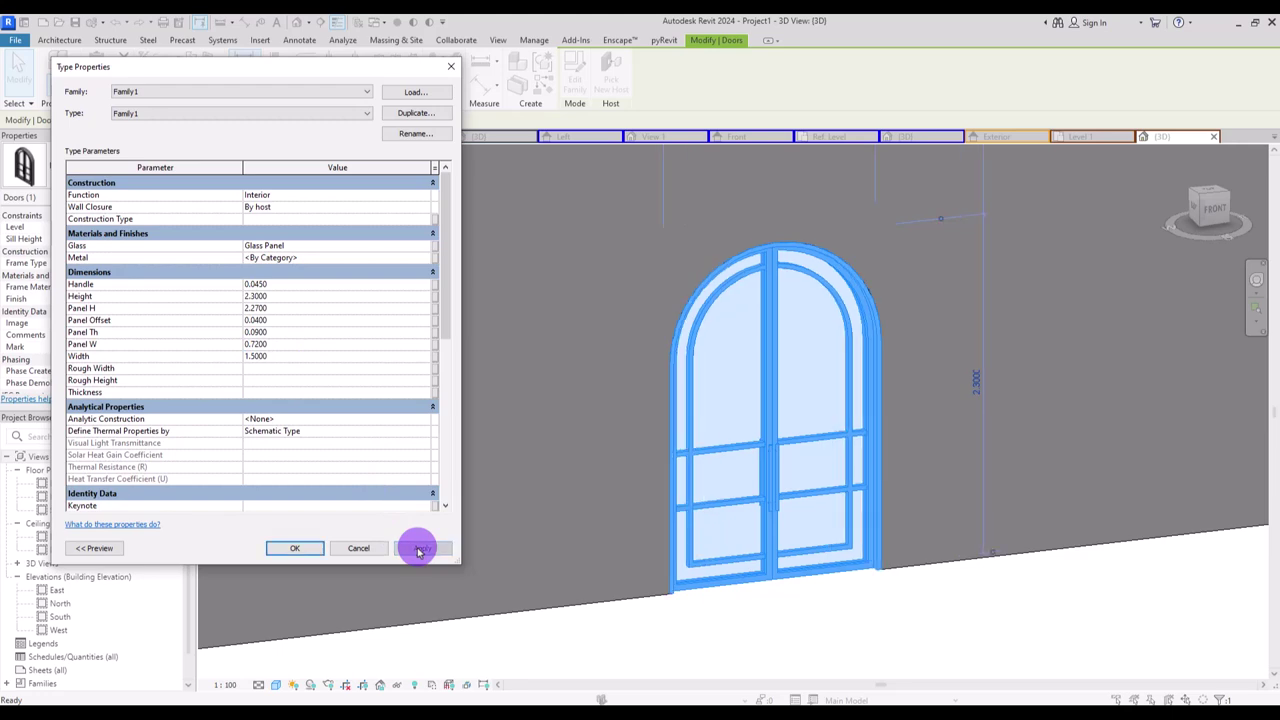
pyautogui.click(300, 546)
pyautogui.click(537, 434)
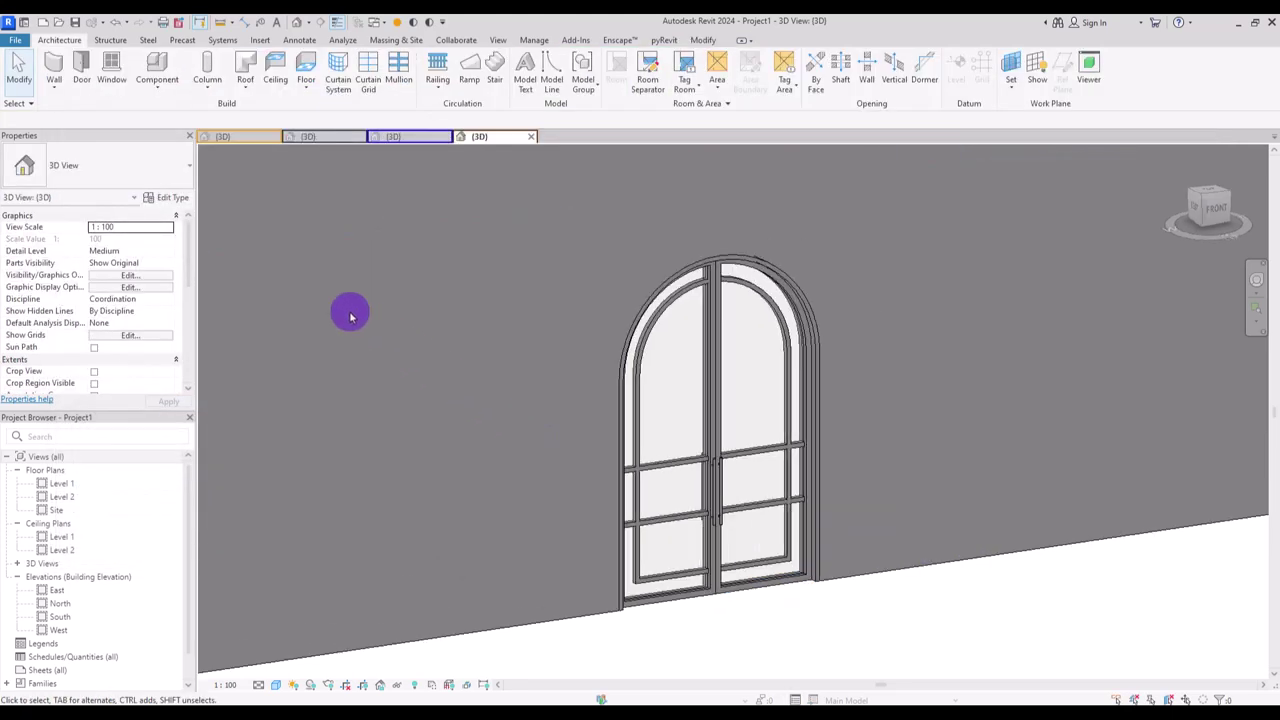